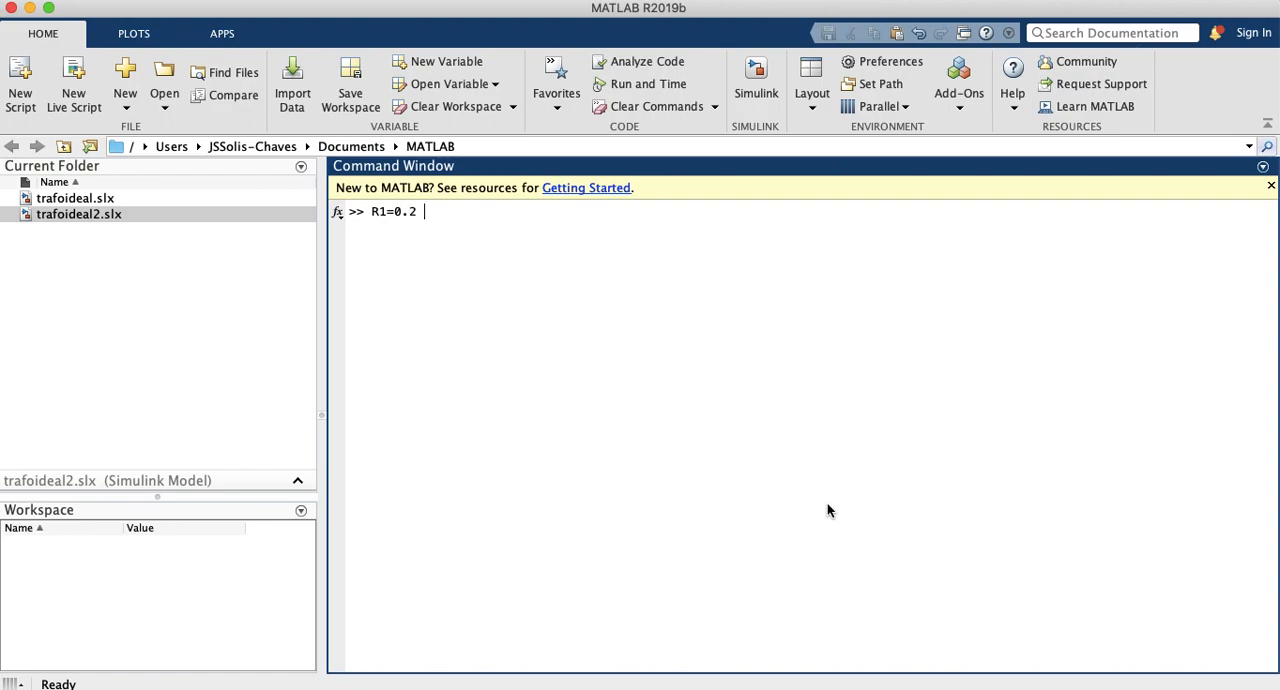
Step: Continue the command line after R1=0.2 with the secondary resistance R2= 2e-3
{"action": "type", "text": ";"}
{"action": "type", "text": "R2"}
{"action": "type", "text": "="}
{"action": "type", "text": " 2"}
{"action": "type", "text": "*1"}
{"action": "key", "text": "BackSpace"}
{"action": "key", "text": "BackSpace"}
{"action": "type", "text": "e-3,"}
Step: Add the primary leakage reactance XL1= 4.5e-3 to the command line
{"action": "type", "text": "xl1"}
{"action": "key", "text": "BackSpace"}
{"action": "key", "text": "BackSpace"}
{"action": "key", "text": "BackSpace"}
{"action": "type", "text": "XL1="}
{"action": "type", "text": "4"}
{"action": "key", "text": "BackSpace"}
{"action": "type", "text": ".5e-3"}
{"action": "key", "text": "Left"}
{"action": "key", "text": "Left"}
{"action": "key", "text": "Left"}
{"action": "key", "text": "Left"}
{"action": "key", "text": "Left"}
{"action": "type", "text": "4"}
{"action": "key", "text": "Right"}
{"action": "key", "text": "Right"}
{"action": "key", "text": "Right"}
{"action": "key", "text": "Right"}
{"action": "key", "text": "Right"}
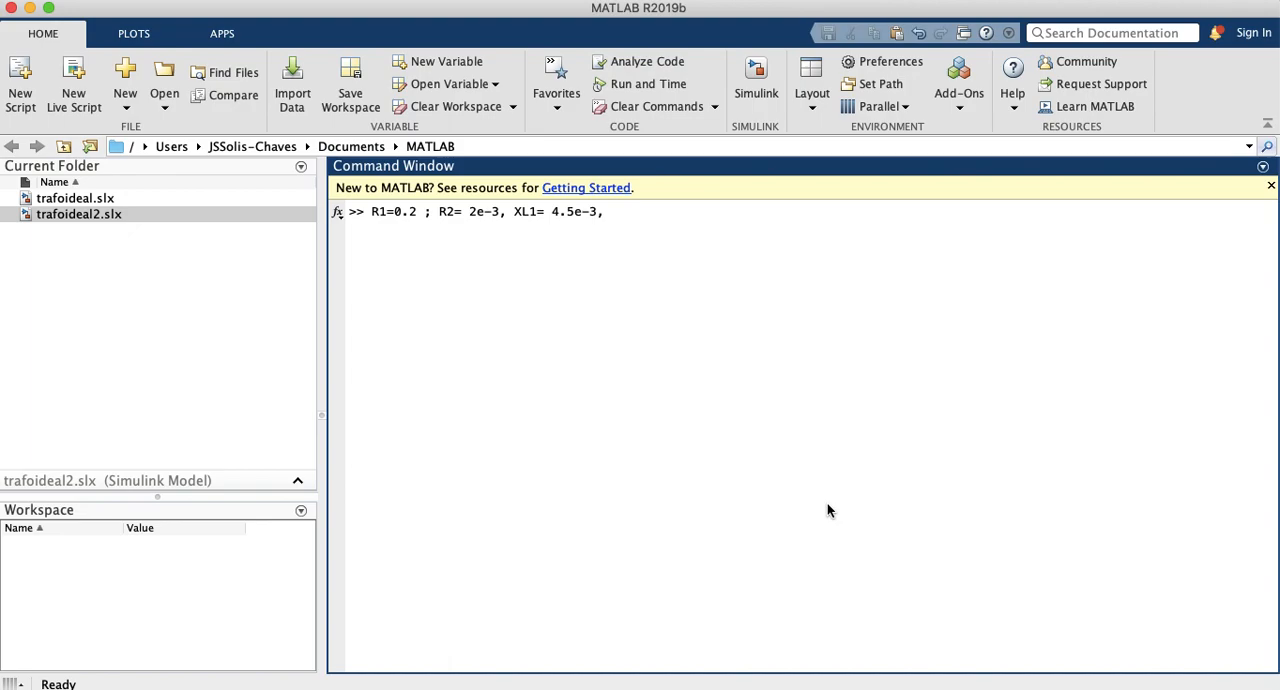
Step: Add the core-loss resistance Rc= 10e3 to the command line
{"action": "type", "text": ";"}
{"action": "type", "text": " R"}
{"action": "type", "text": "'"}
{"action": "key", "text": "BackSpace"}
{"action": "type", "text": "c= 10e3 ; Xm=1.4"}
Step: Add the magnetizing reactance Xm=1.55e3 to the command line
{"action": "key", "text": "BackSpace"}
{"action": "type", "text": "55"}
{"action": "type", "text": " k"}
{"action": "key", "text": "BackSpace"}
{"action": "key", "text": "BackSpace"}
{"action": "type", "text": "e3"}
{"action": "type", "text": "; 2400/"}
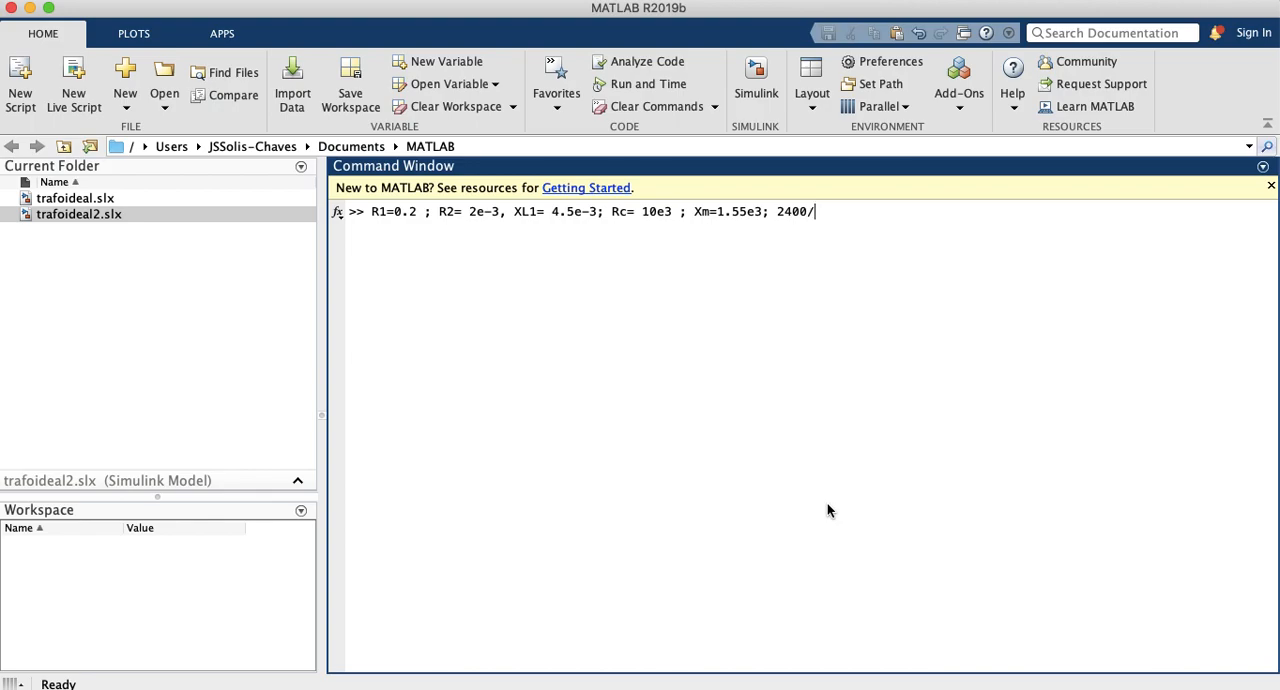
{"action": "type", "text": "240 V;"}
Step: Add the transformer voltage ratio 2400V/240 V to the command line
{"action": "key", "text": "Left"}
{"action": "type", "text": "V"}
{"action": "key", "text": "BackSpace"}
{"action": "type", "text": "V"}
{"action": "key", "text": "Left"}
{"action": "key", "text": "Left"}
{"action": "key", "text": "Left"}
{"action": "key", "text": "Left"}
{"action": "key", "text": "Left"}
{"action": "key", "text": "Left"}
{"action": "key", "text": "Left"}
{"action": "type", "text": "V"}
{"action": "key", "text": "BackSpace"}
Step: Add the lagging power factor note fp=0.8 atraso to the command line
{"action": "key", "text": "BackSpace"}
{"action": "left_click", "coordinate": [884, 214]}
{"action": "type", "text": "Carga"}
{"action": "key", "text": "BackSpace"}
{"action": "key", "text": "BackSpace"}
{"action": "key", "text": "BackSpace"}
{"action": "key", "text": "BackSpace"}
{"action": "key", "text": "BackSpace"}
{"action": "type", "text": "Load"}
{"action": "type", "text": "="}
{"action": "key", "text": "BackSpace"}
{"action": "key", "text": "BackSpace"}
{"action": "key", "text": "BackSpace"}
{"action": "key", "text": "BackSpace"}
{"action": "key", "text": "BackSpace"}
{"action": "type", "text": "fp=0.8 at"}
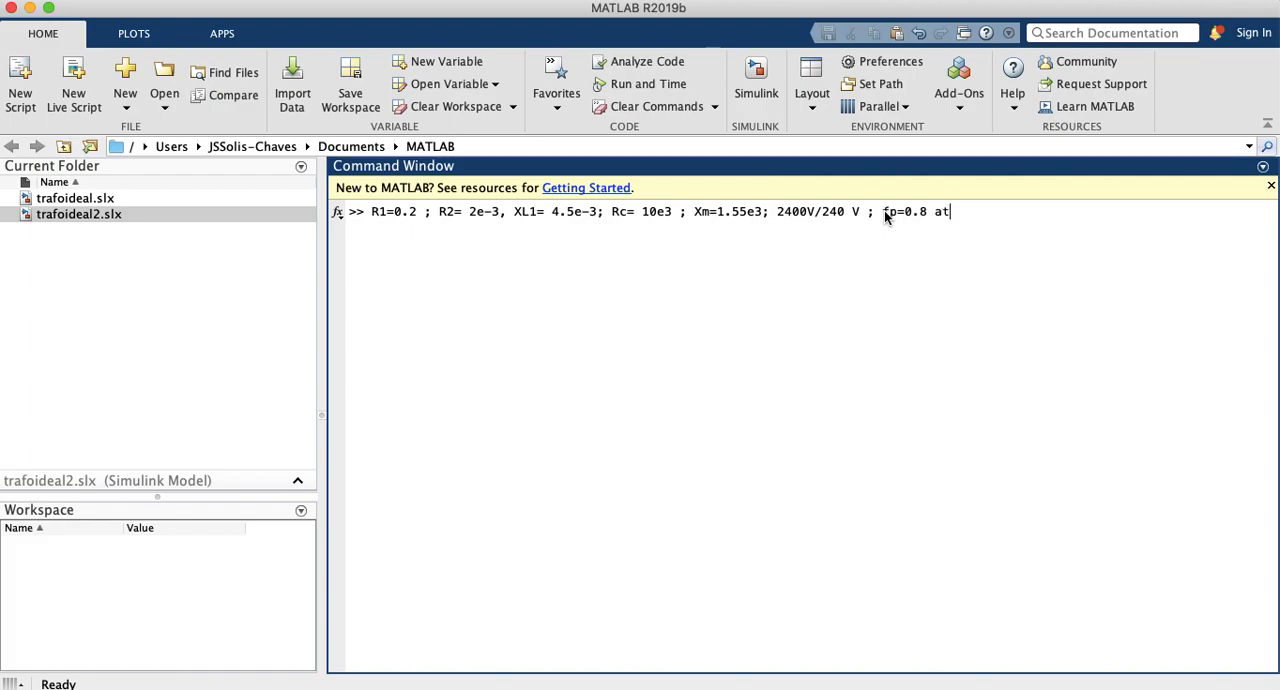
{"action": "type", "text": "raso ; Carga Nominal,"}
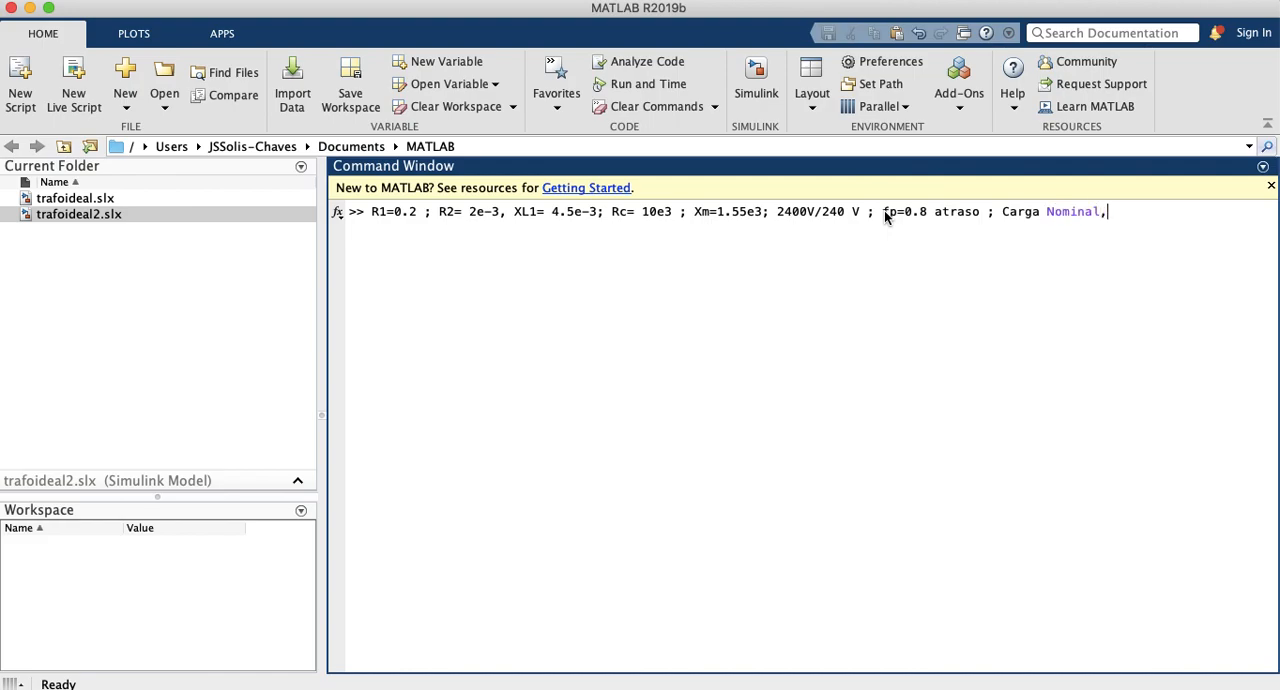
Step: Add the nominal apparent power SNom=150 e3 VA to the end of the command line
{"action": "type", "text": "; SNom=150"}
{"action": "type", "text": "kVA"}
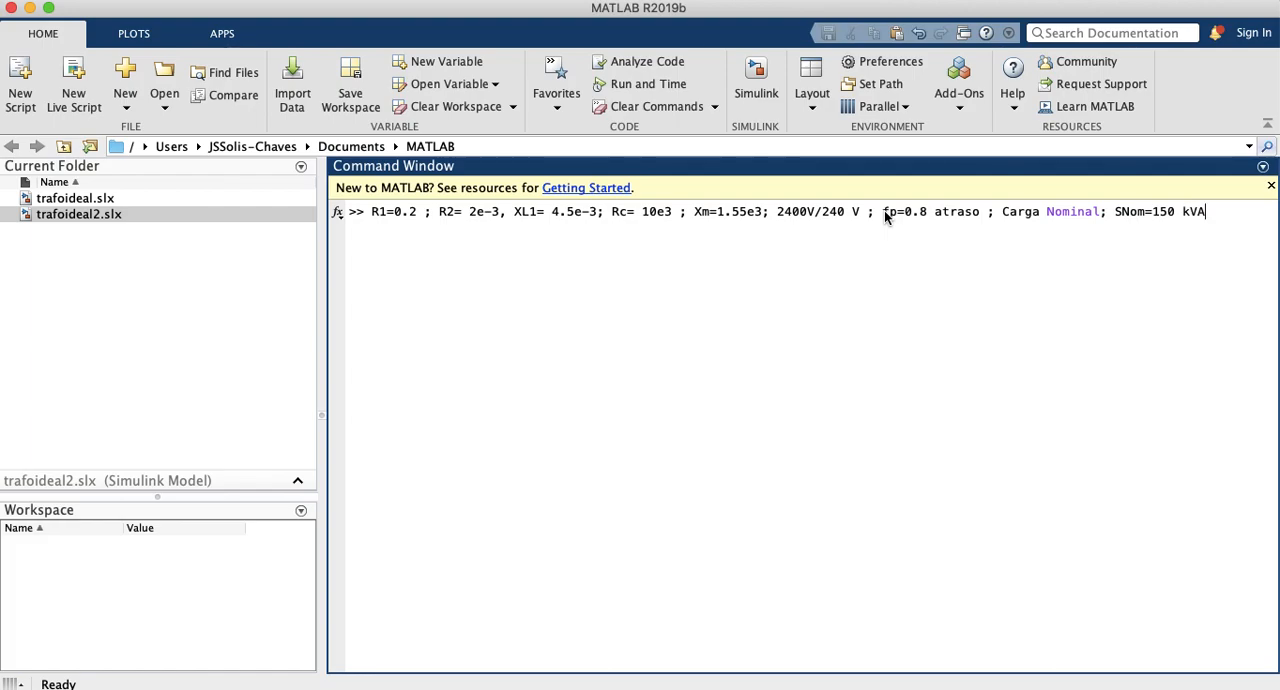
{"action": "key", "text": "shift+Right"}
{"action": "key", "text": "BackSpace"}
{"action": "type", "text": "e3"}
Step: Review the voltage ratio, power factor and nominal load entries in the command line
{"action": "left_click_drag", "start_coordinate": [777, 212], "coordinate": [862, 213]}
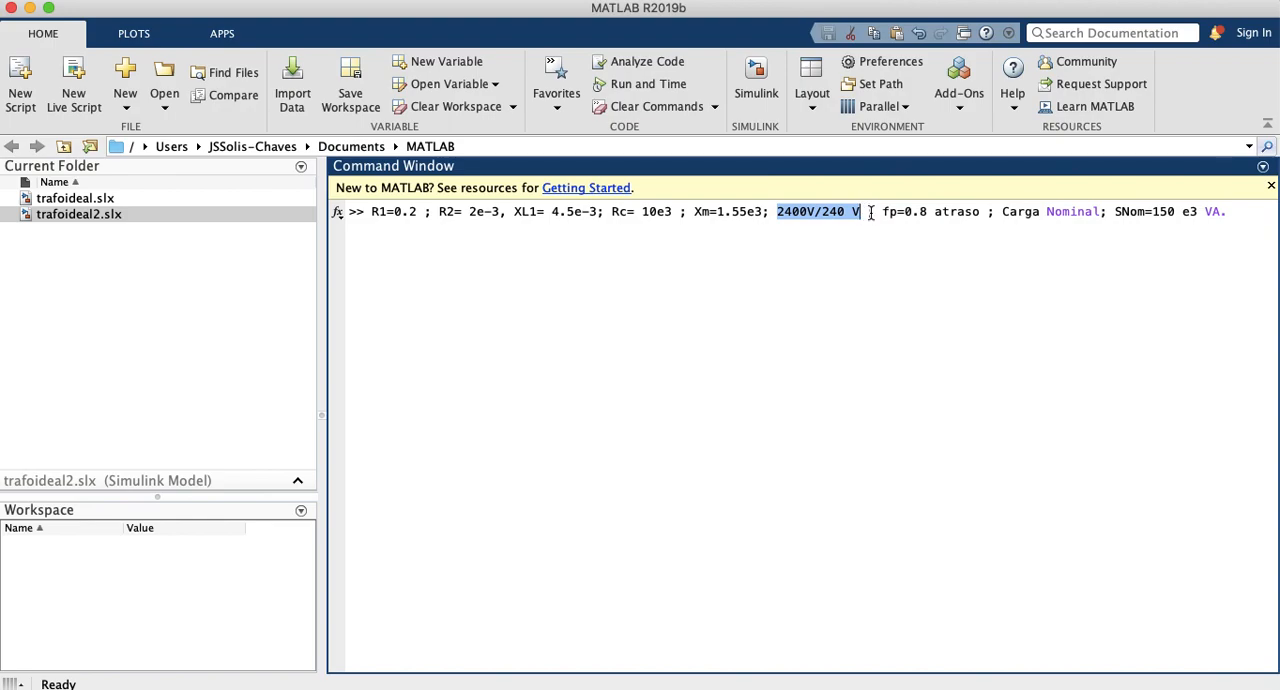
{"action": "left_click_drag", "start_coordinate": [883, 212], "coordinate": [989, 218]}
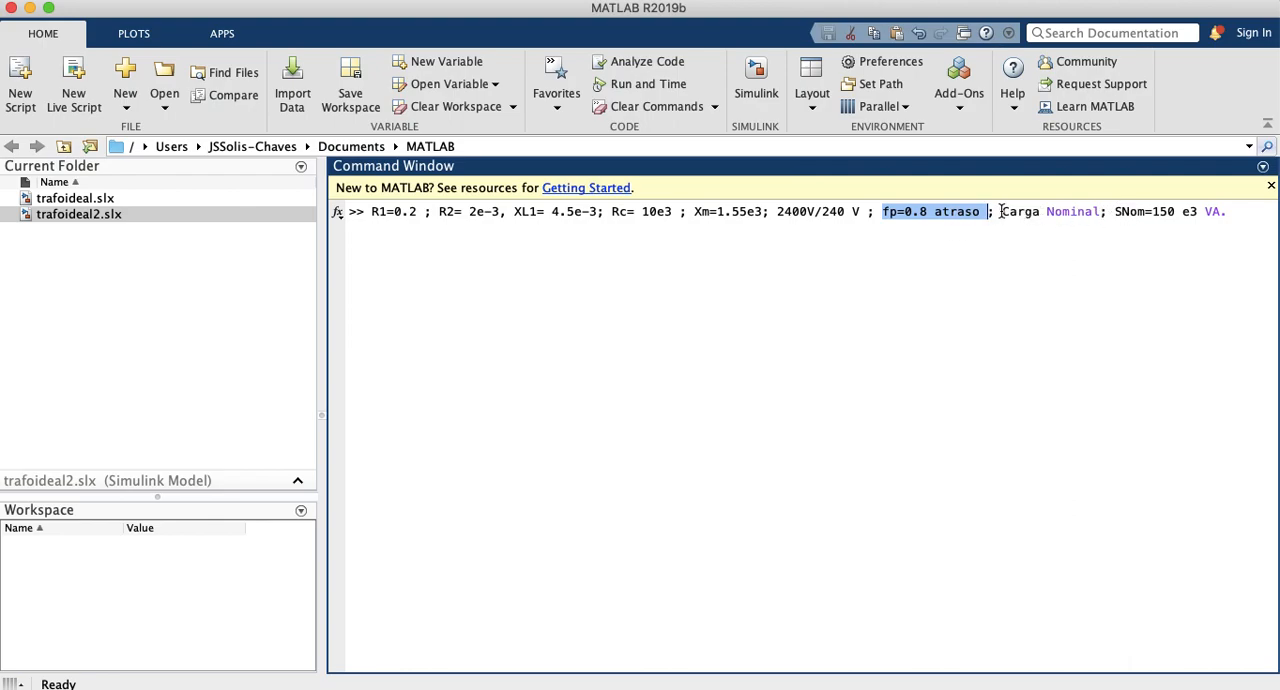
{"action": "left_click_drag", "start_coordinate": [1002, 212], "coordinate": [1160, 212]}
{"action": "left_click", "coordinate": [1188, 222]}
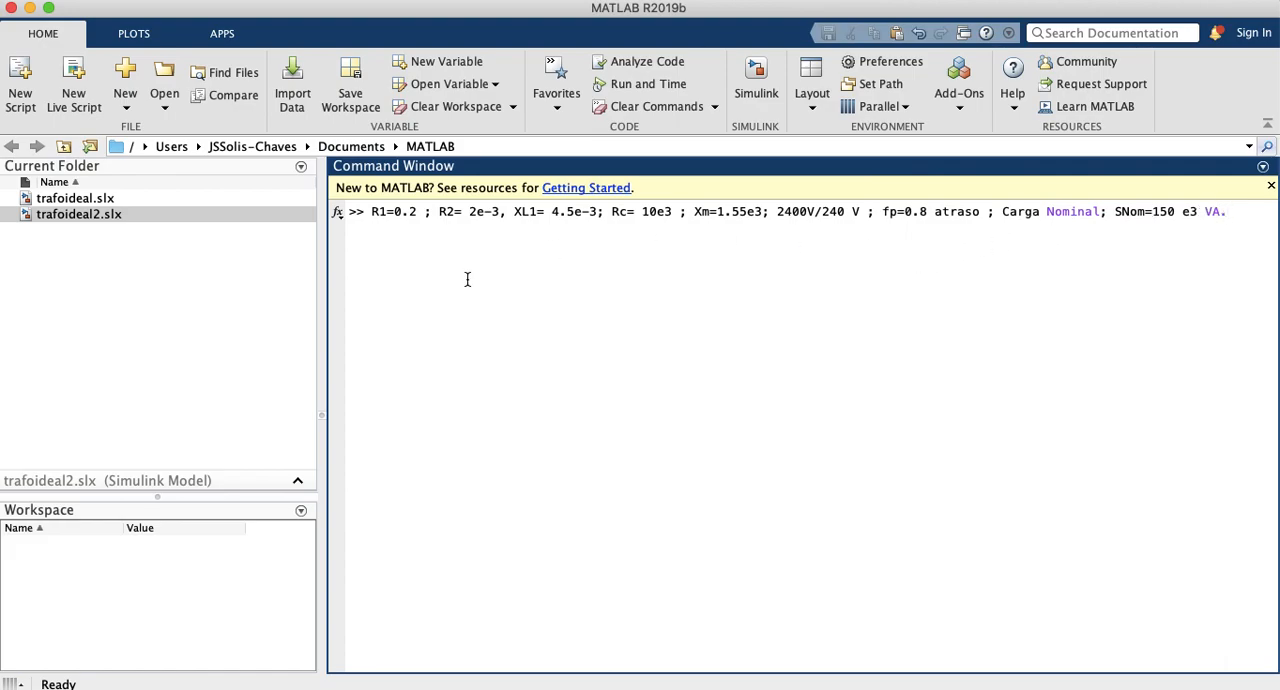
Step: Open the Simulink model trafoideal2.slx from the current folder
{"action": "mouse_move", "coordinate": [1277, 686]}
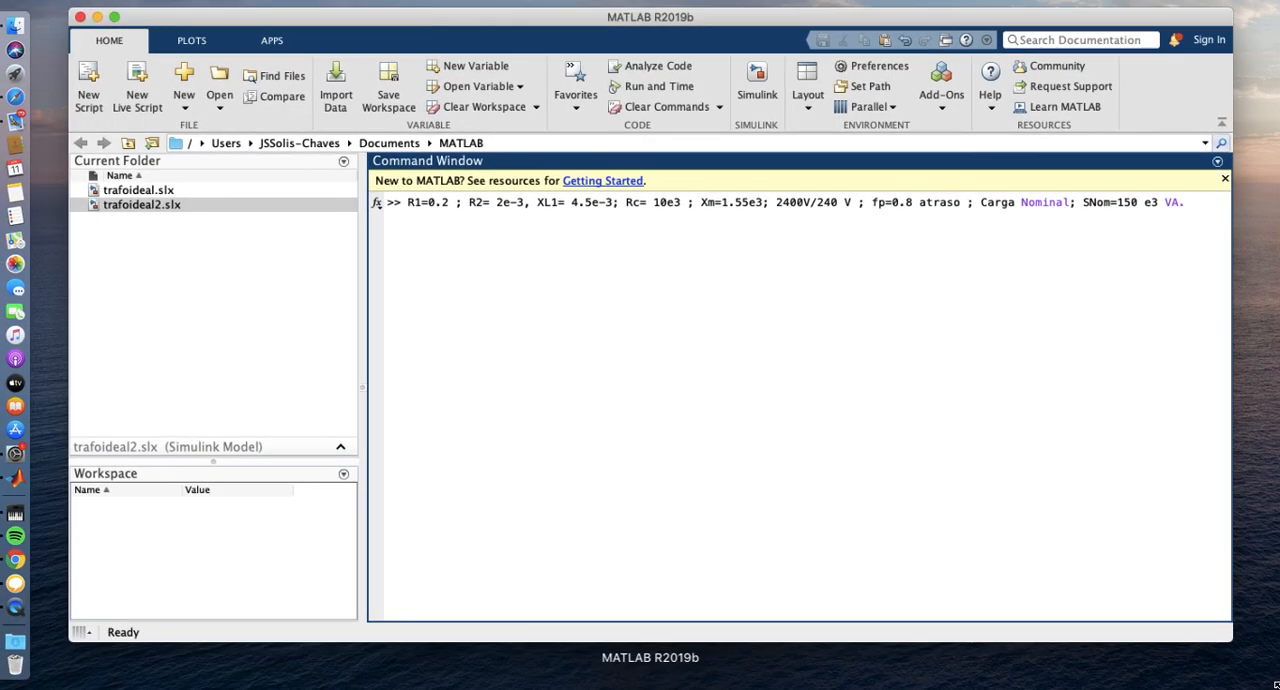
{"action": "left_click", "coordinate": [263, 234]}
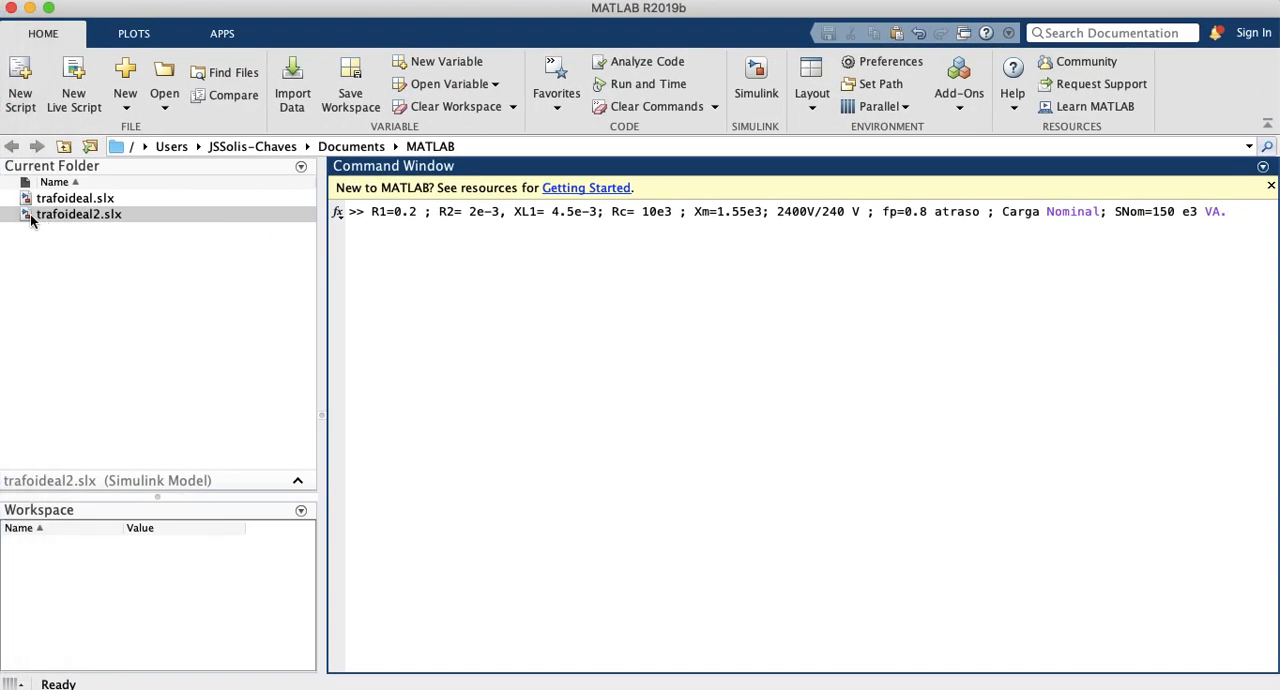
{"action": "double_click", "coordinate": [31, 216]}
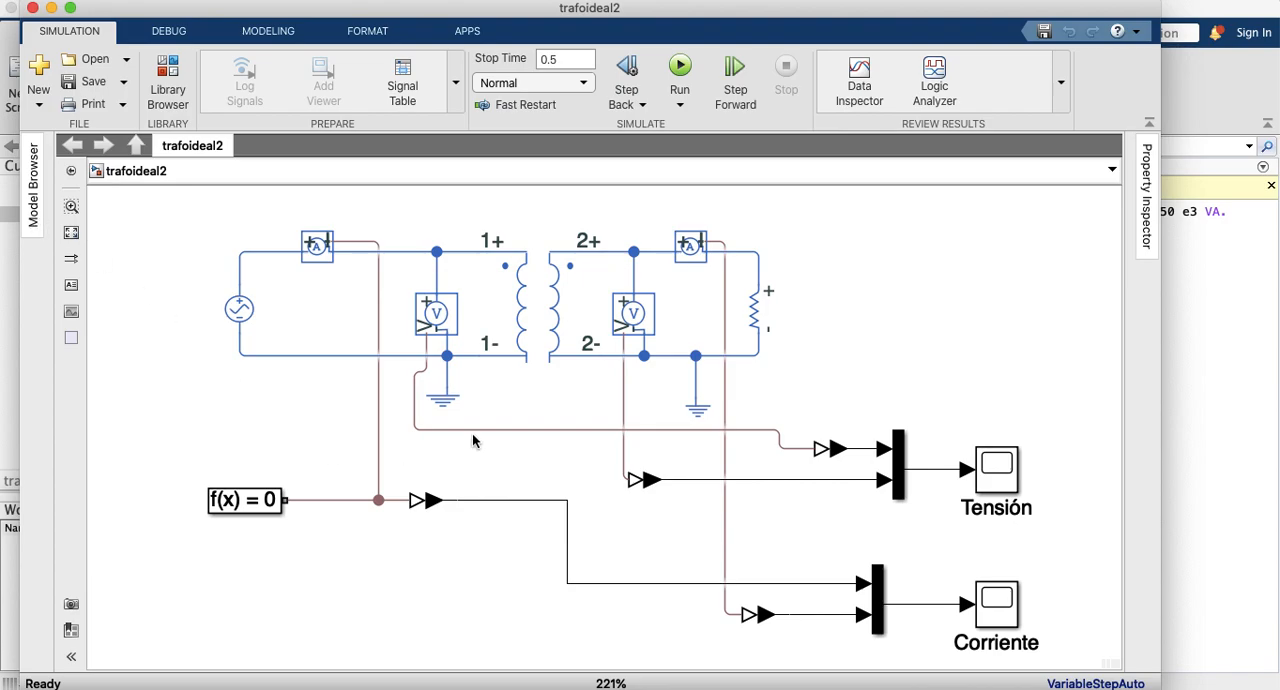
{"action": "left_click", "coordinate": [524, 327]}
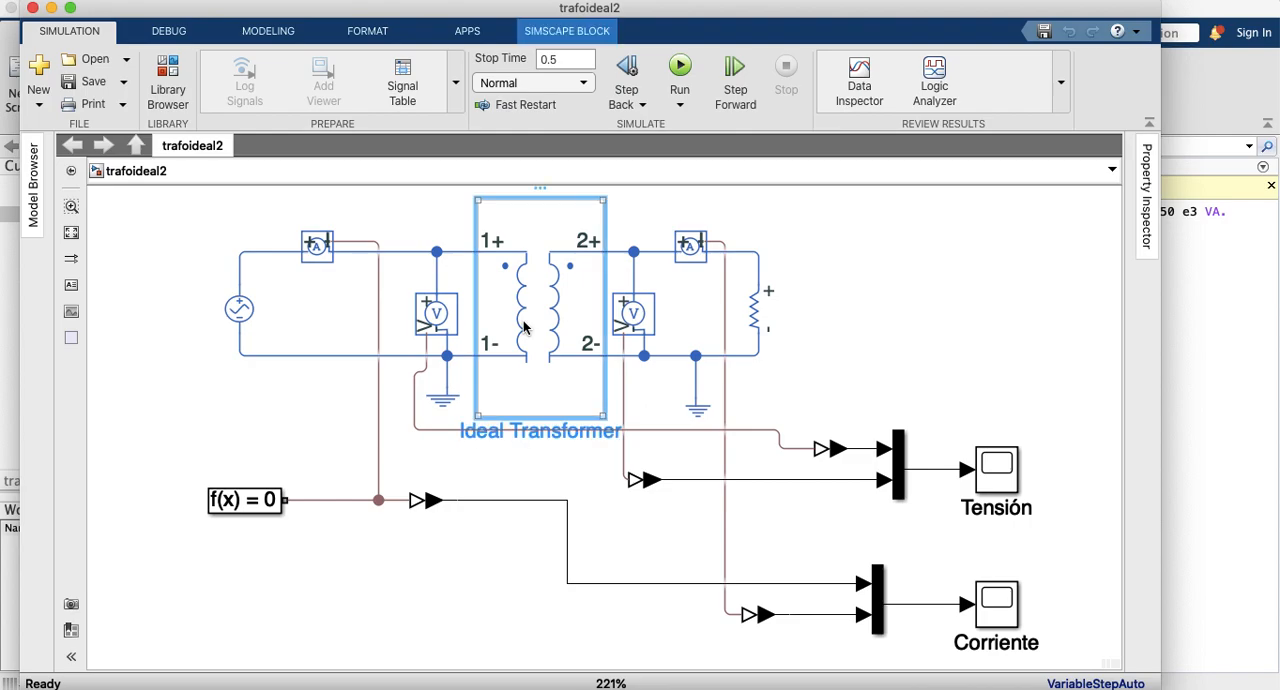
{"action": "key", "text": "Delete"}
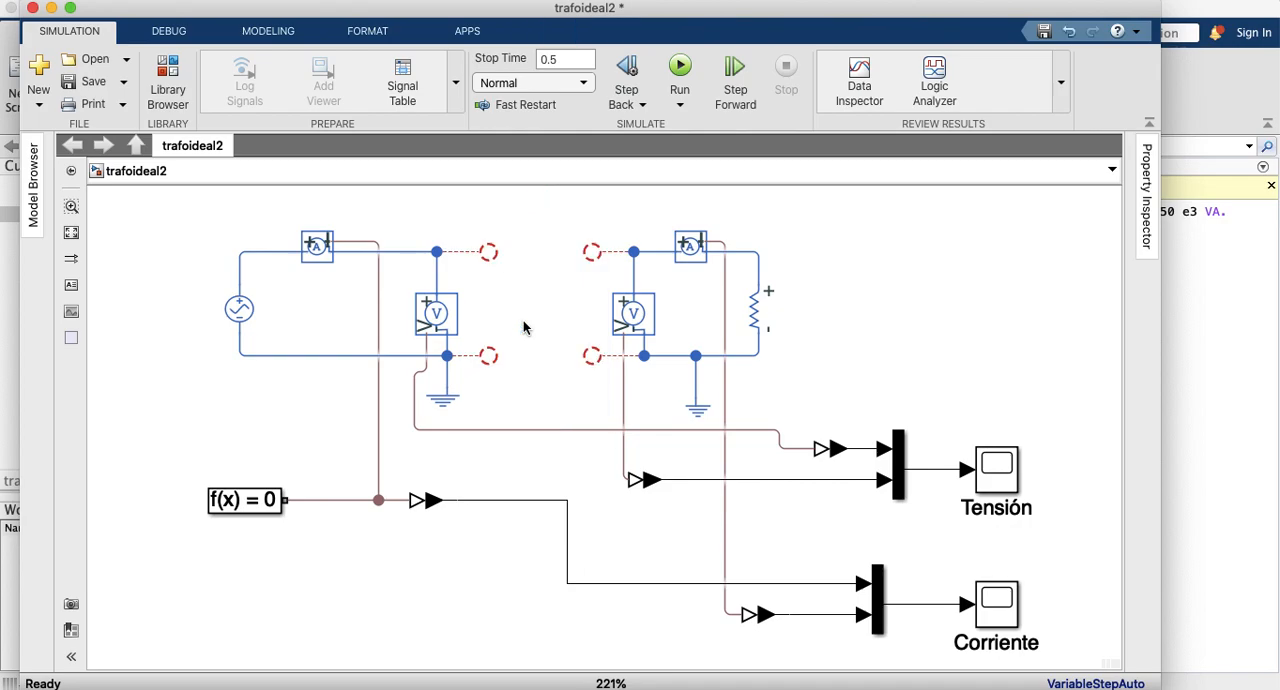
{"action": "key", "text": "super+z"}
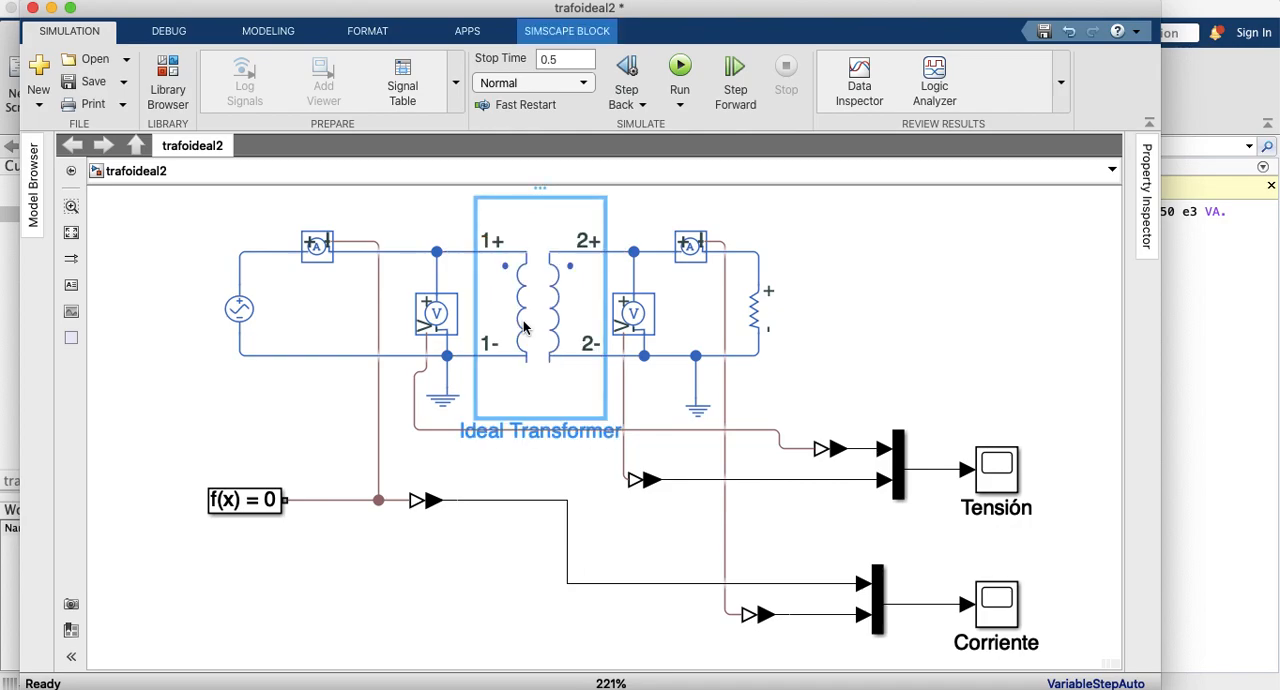
Step: Check the Ideal Transformer block's winding ratio and close its parameters
{"action": "double_click", "coordinate": [524, 327]}
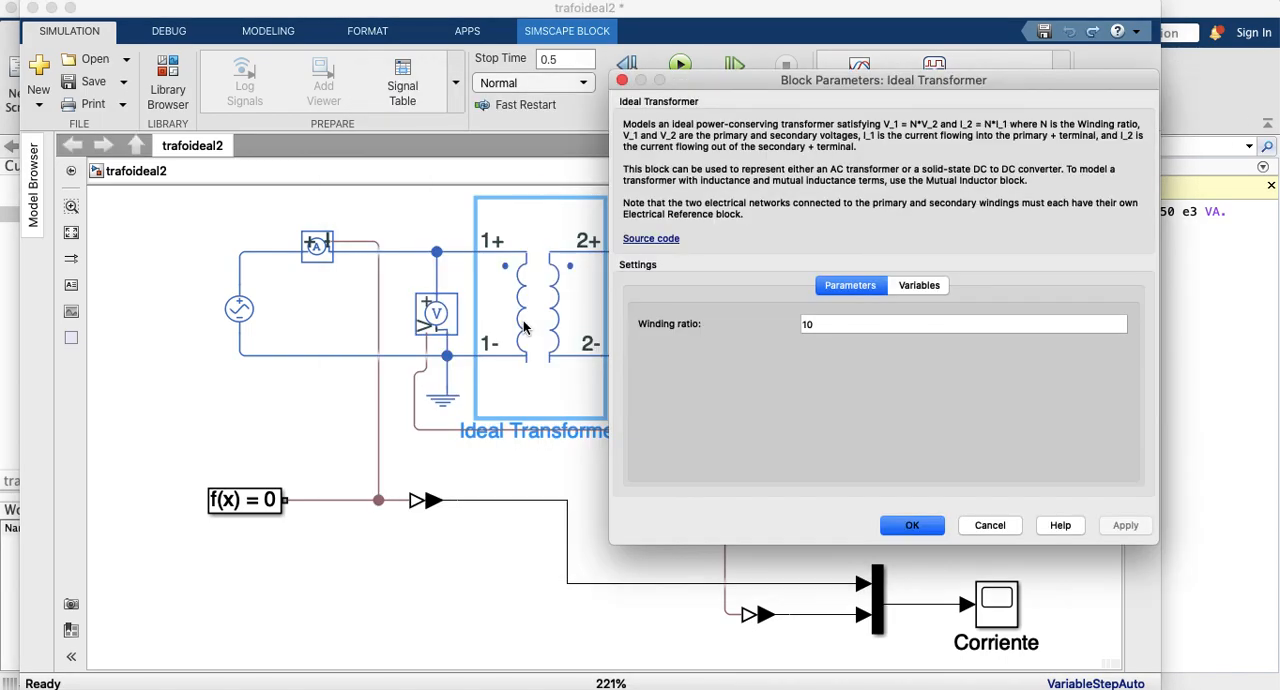
{"action": "left_click", "coordinate": [830, 326]}
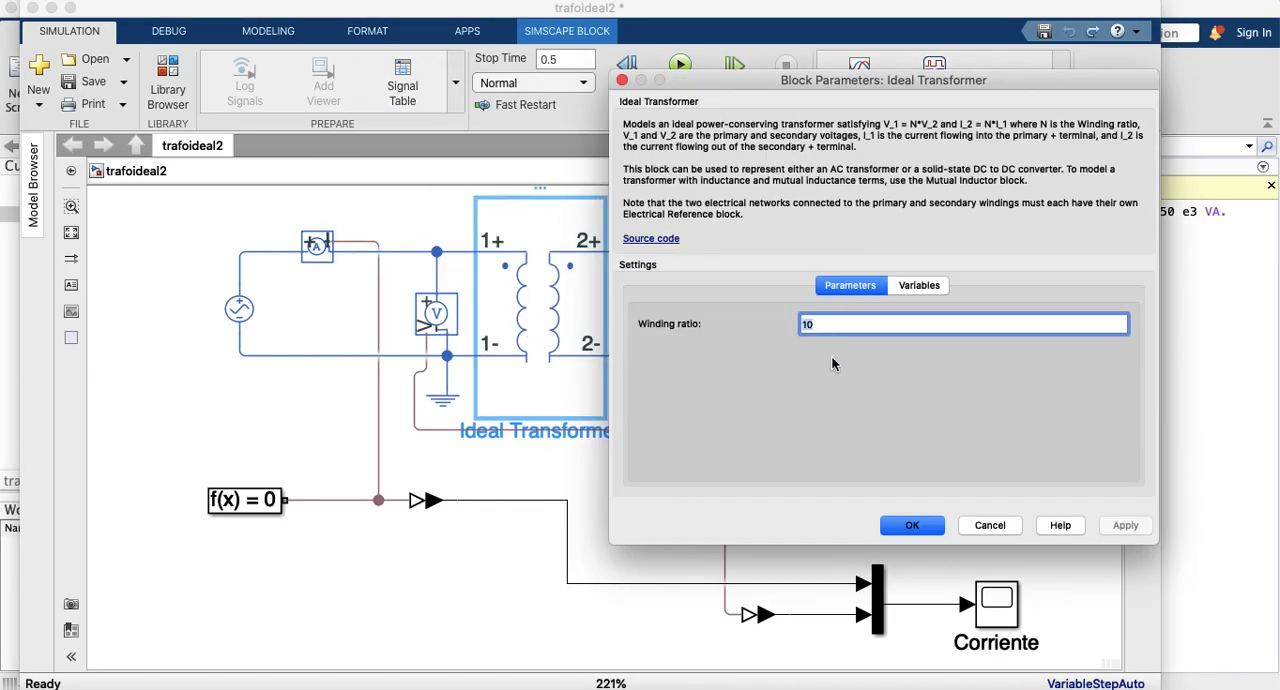
{"action": "left_click", "coordinate": [905, 527]}
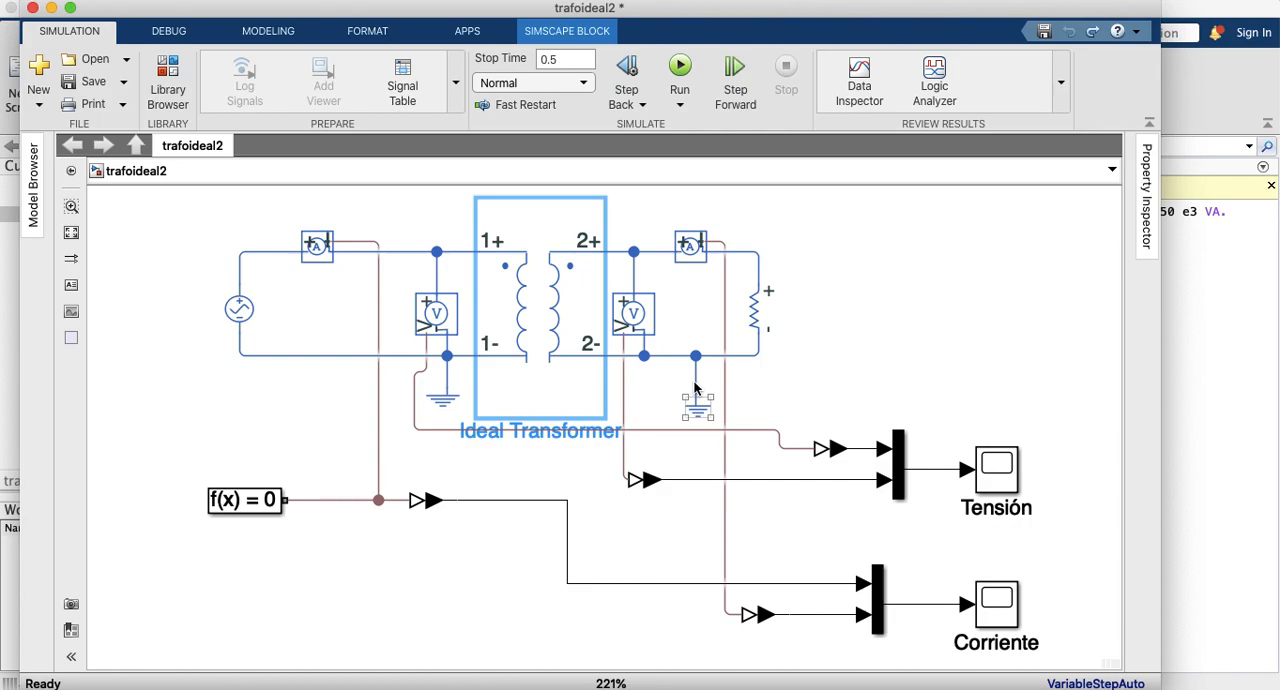
Step: Delete the Ideal Transformer block and search the Simulink library for Mutual
{"action": "key", "text": "Delete"}
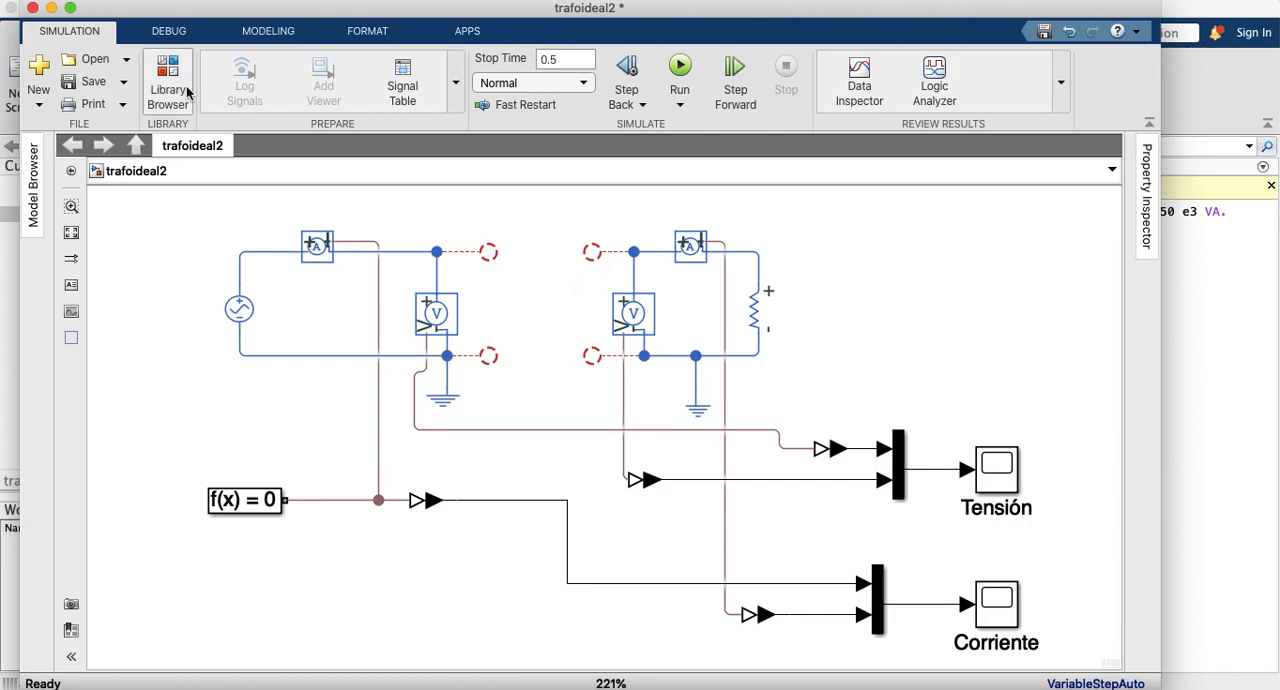
{"action": "left_click", "coordinate": [186, 90]}
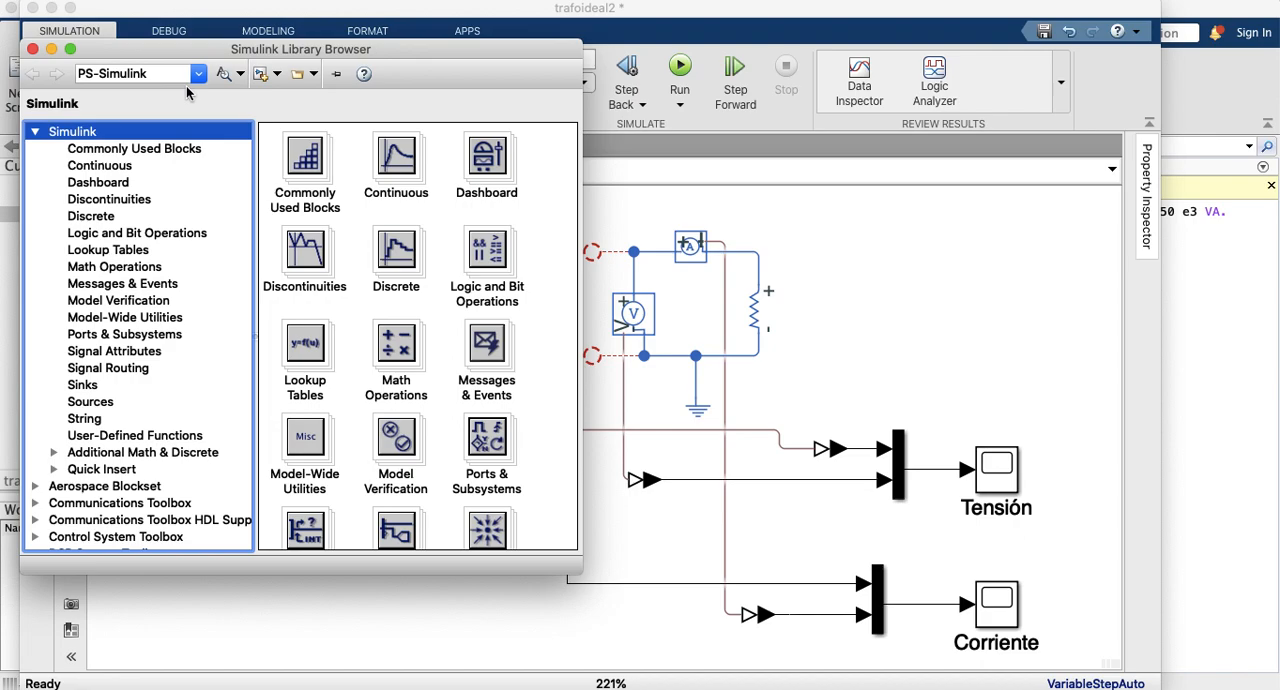
{"action": "left_click", "coordinate": [168, 73]}
{"action": "type", "text": "M"}
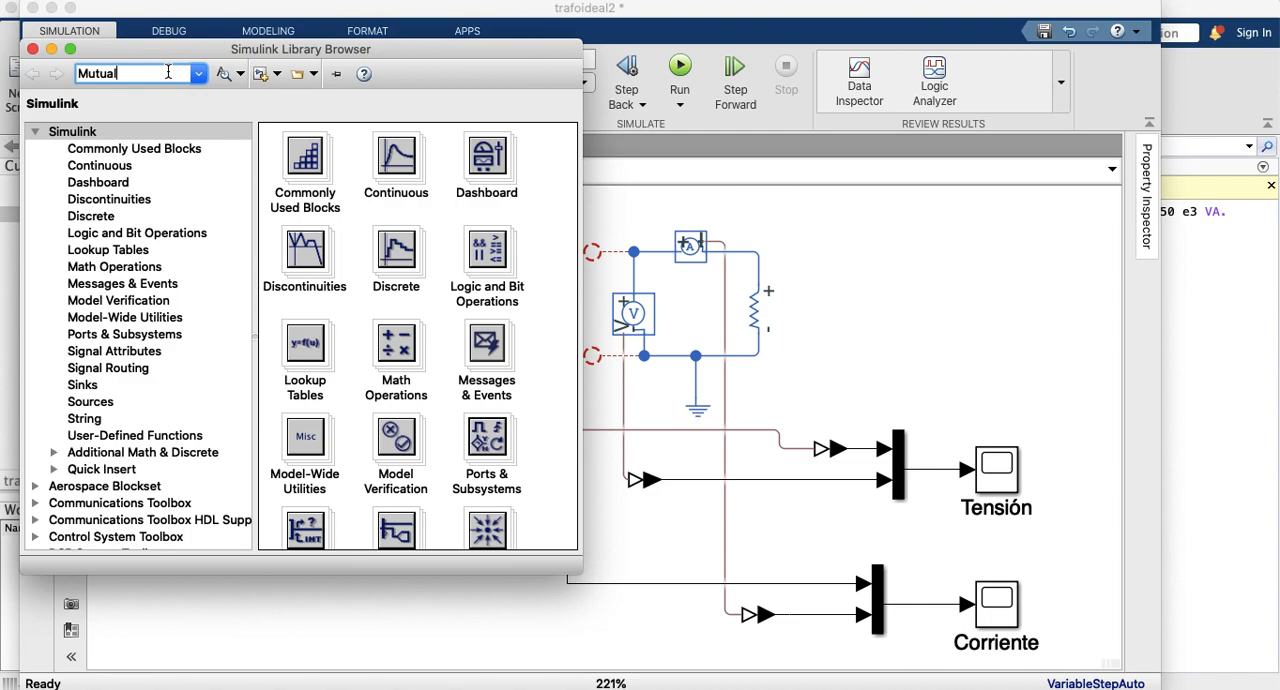
{"action": "type", "text": "utual"}
{"action": "key", "text": "Return"}
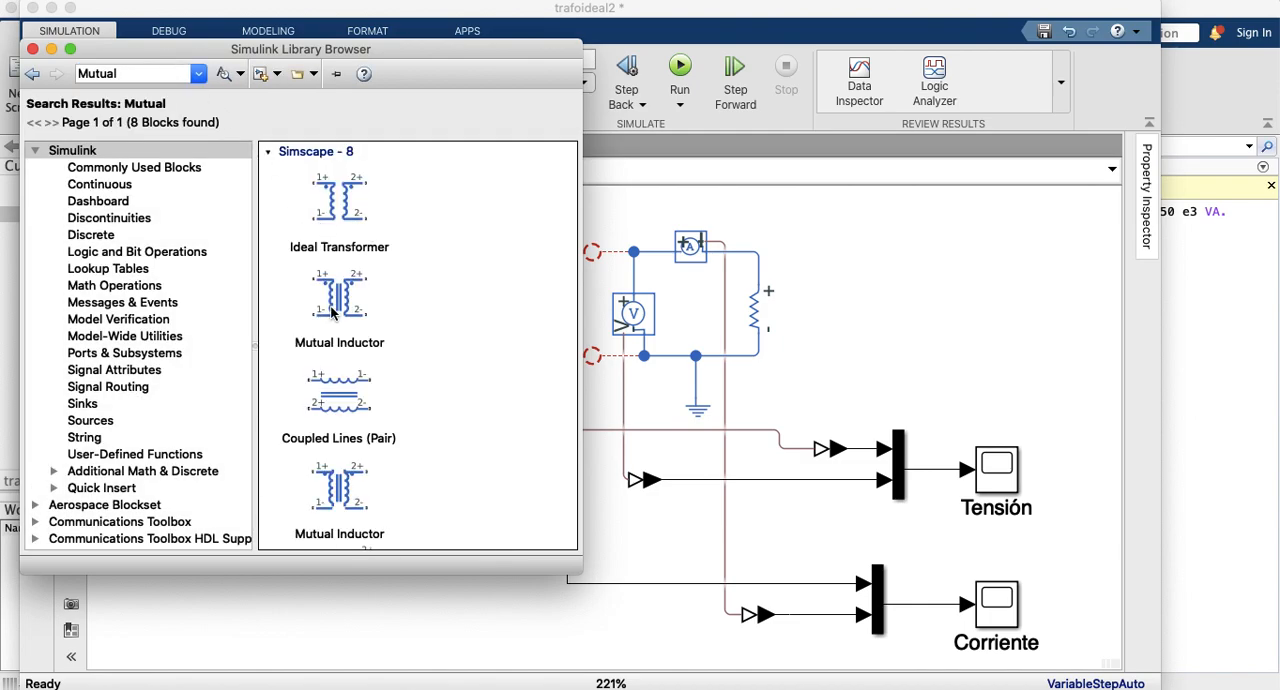
Step: Add a Mutual Inductor block from the Simscape results and place it between the two voltmeters, in the open gap of the circuit
{"action": "mouse_move", "coordinate": [332, 313]}
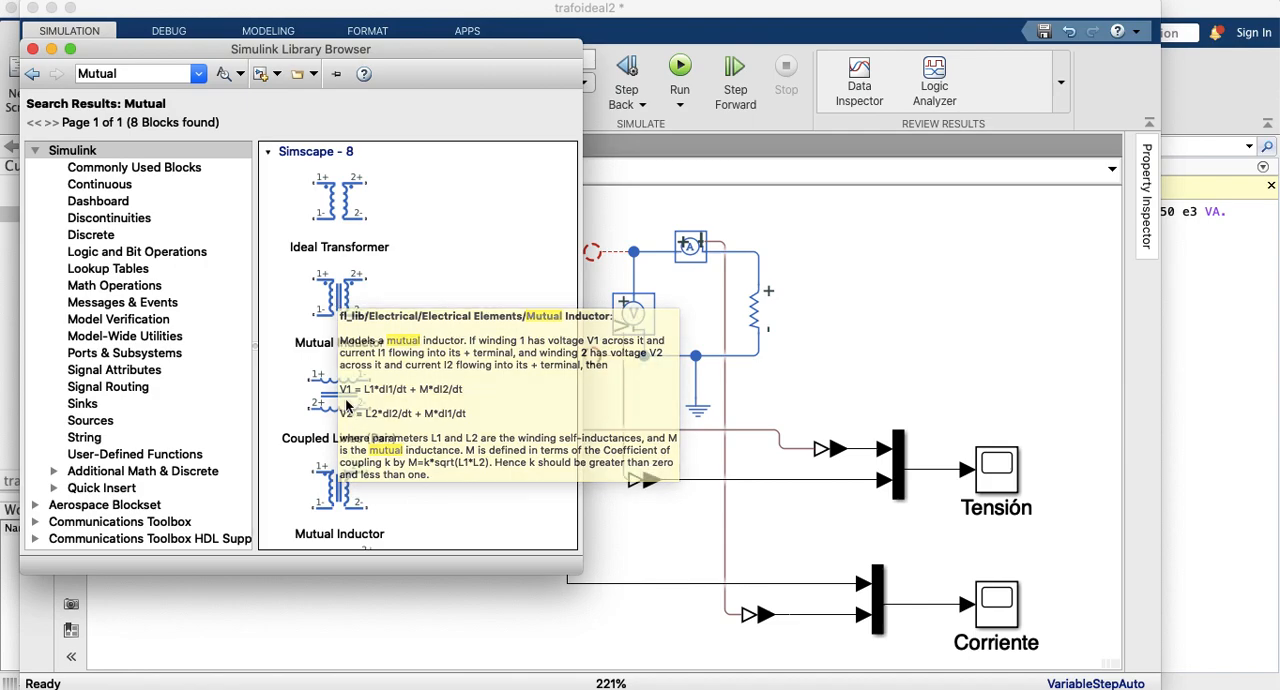
{"action": "left_click", "coordinate": [333, 296]}
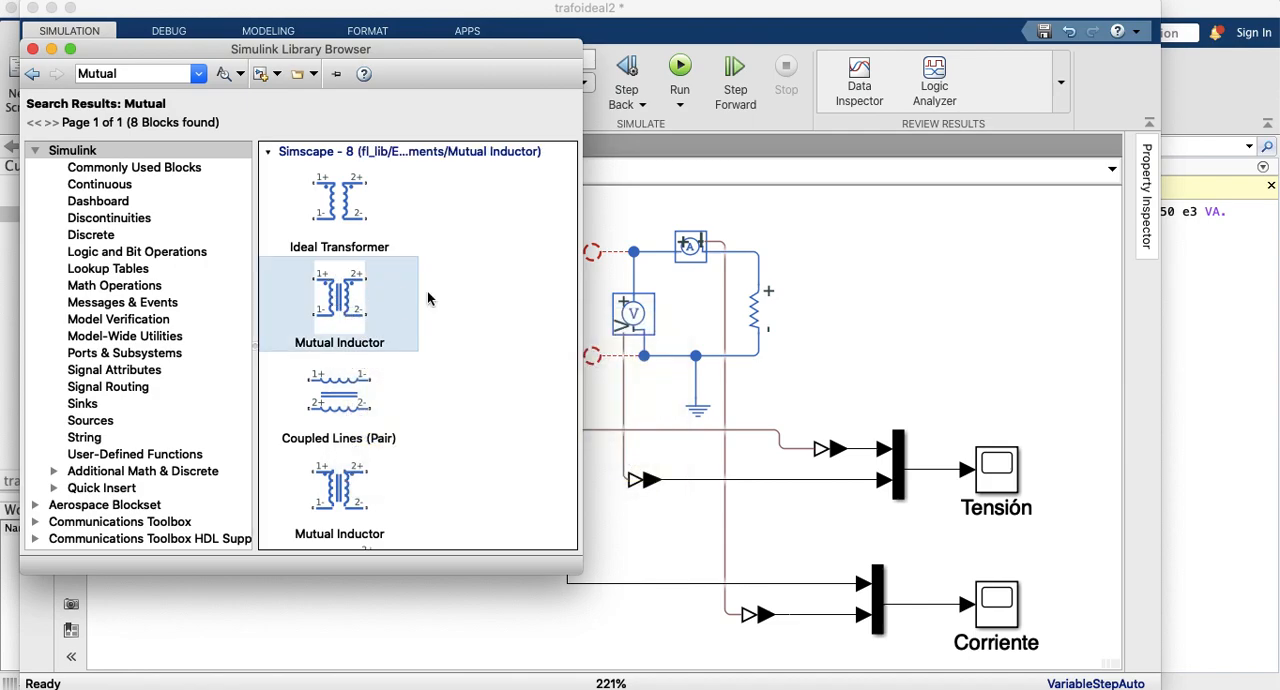
{"action": "left_click_drag", "start_coordinate": [813, 258], "coordinate": [813, 253]}
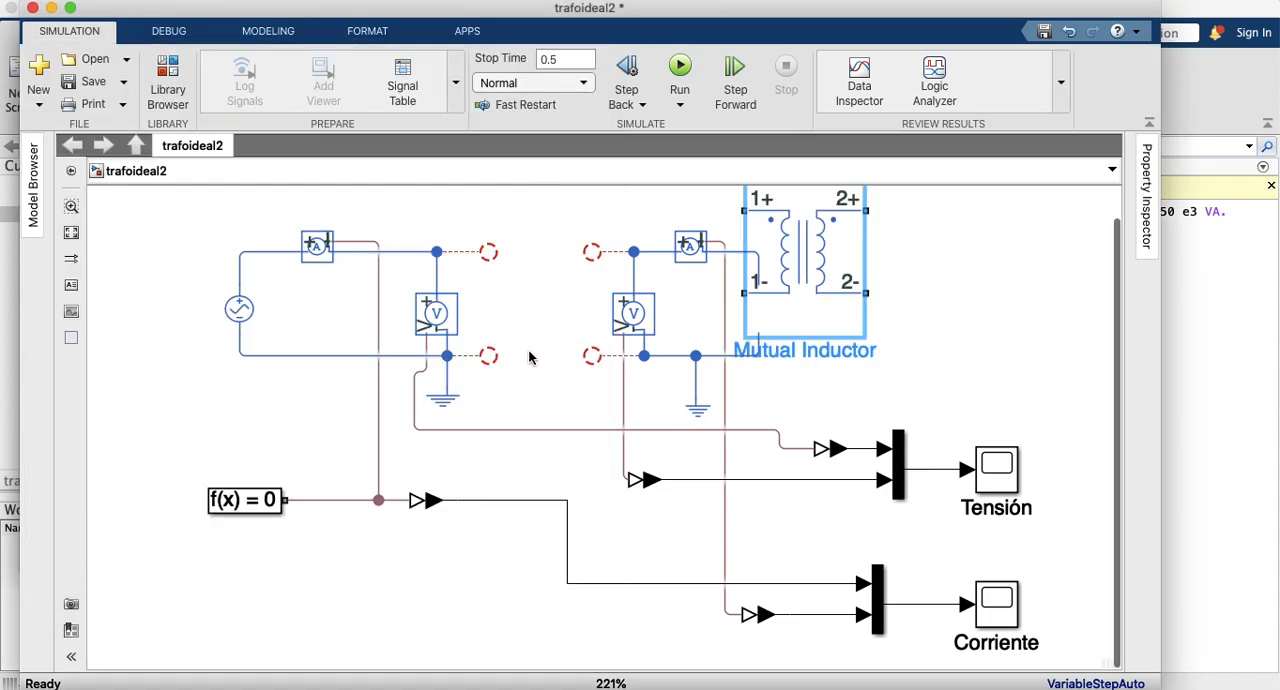
{"action": "left_click_drag", "start_coordinate": [785, 274], "coordinate": [764, 274]}
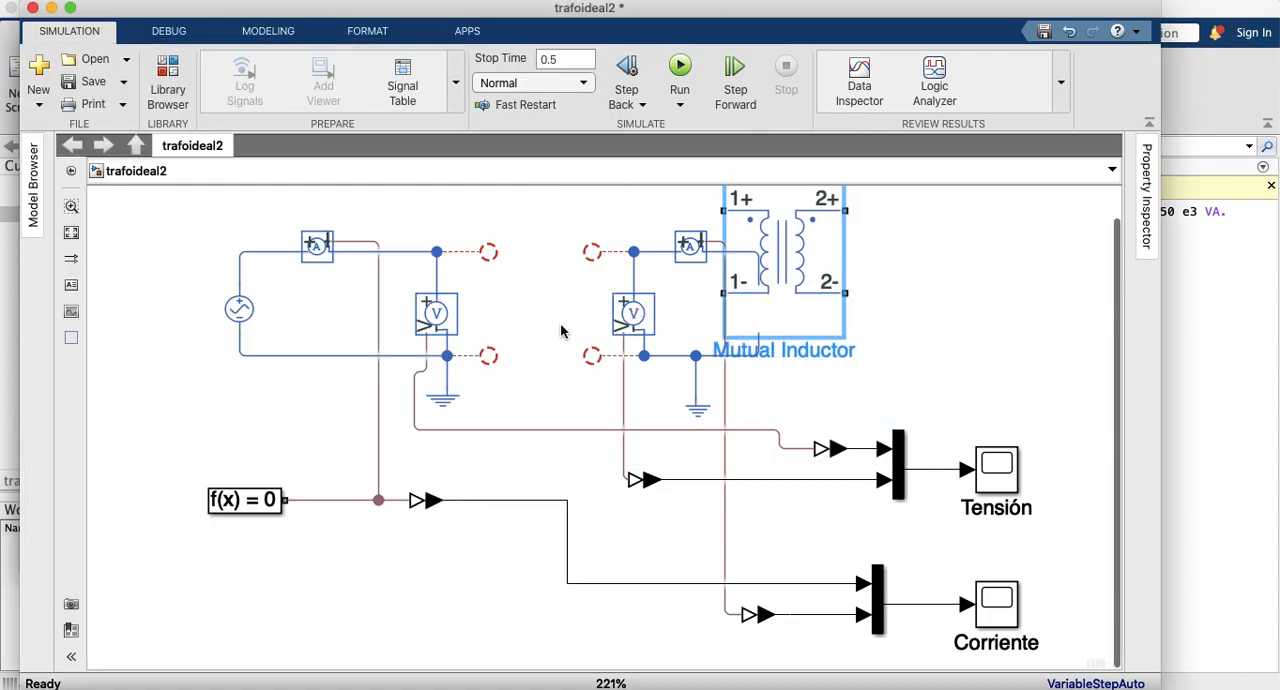
{"action": "left_click_drag", "start_coordinate": [813, 278], "coordinate": [559, 321]}
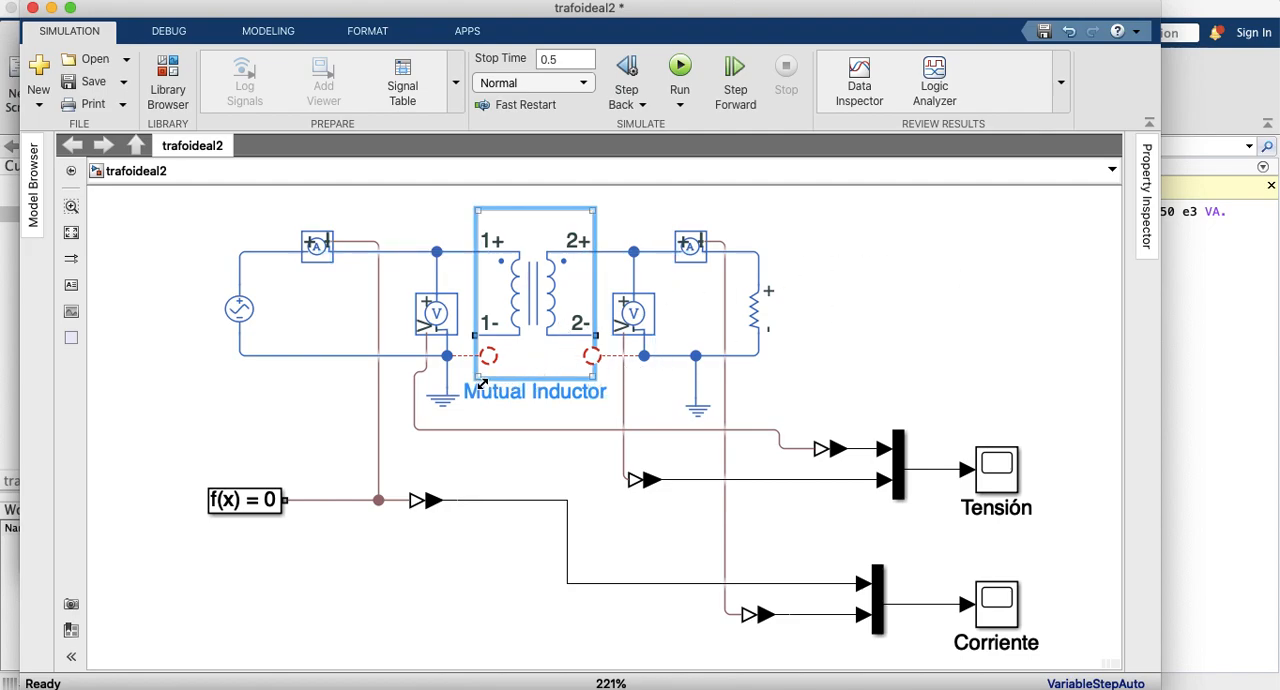
Step: Resize the Mutual Inductor to fit the circuit and connect its 1- and 2- terminals to the open return lines
{"action": "left_click_drag", "start_coordinate": [483, 389], "coordinate": [501, 418]}
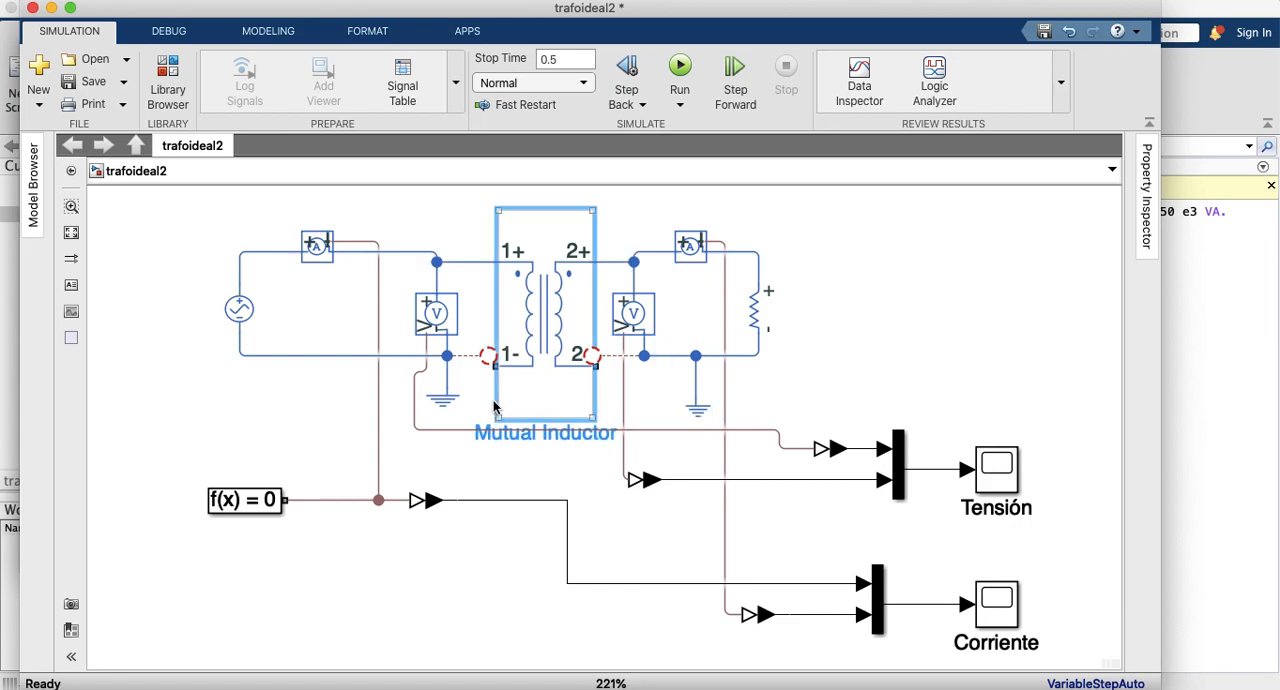
{"action": "left_click", "coordinate": [484, 400]}
{"action": "mouse_move", "coordinate": [488, 356]}
{"action": "left_mouse_down"}
{"action": "mouse_move", "coordinate": [471, 364]}
{"action": "mouse_move", "coordinate": [498, 373]}
{"action": "mouse_move", "coordinate": [490, 356]}
{"action": "left_mouse_up"}
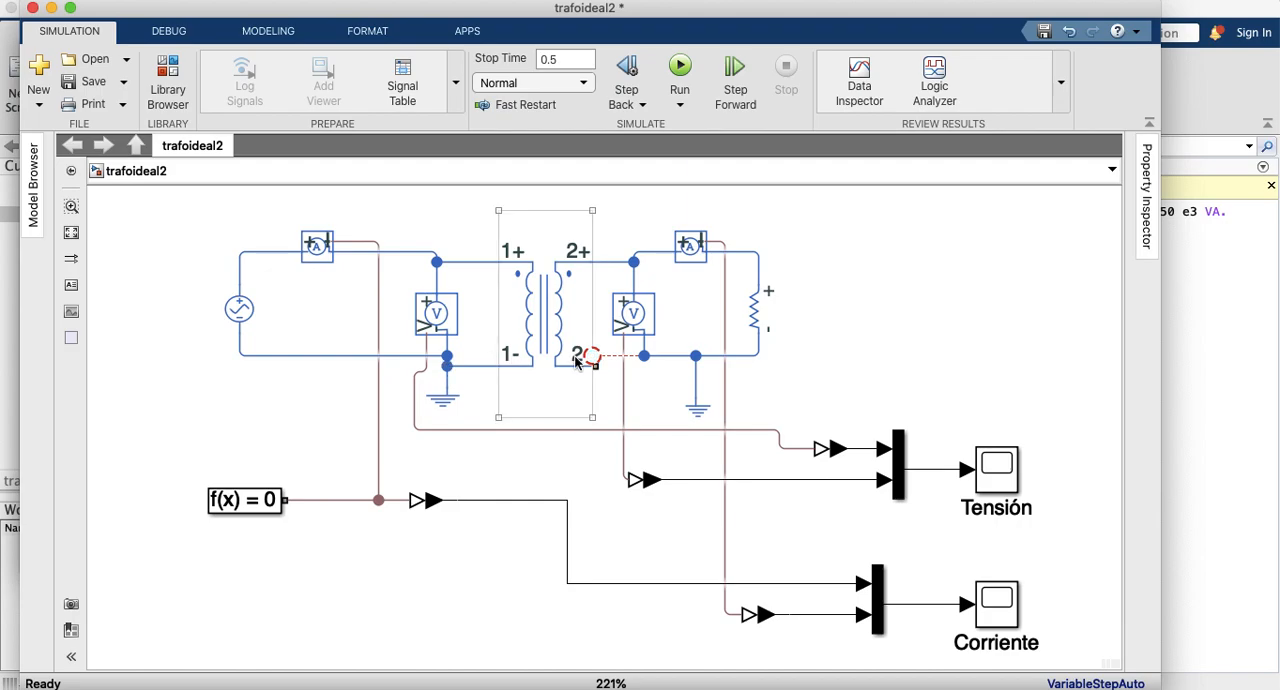
{"action": "left_click_drag", "start_coordinate": [593, 362], "coordinate": [594, 364]}
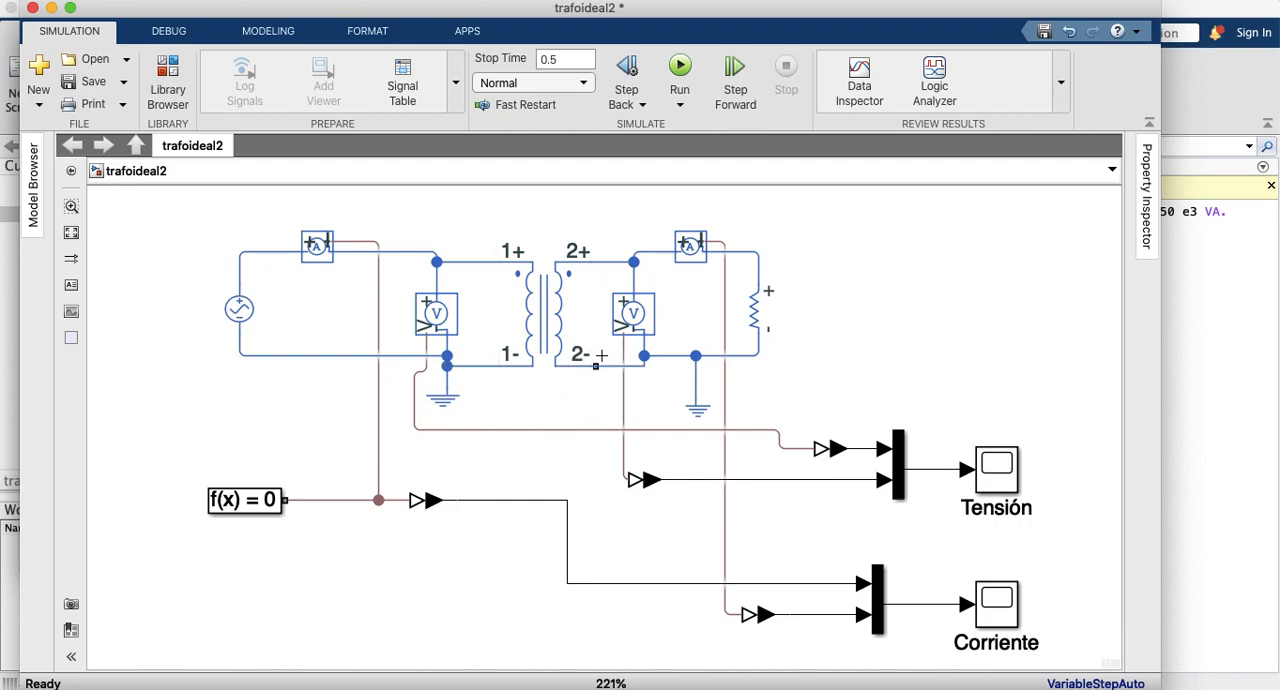
{"action": "left_click", "coordinate": [565, 418]}
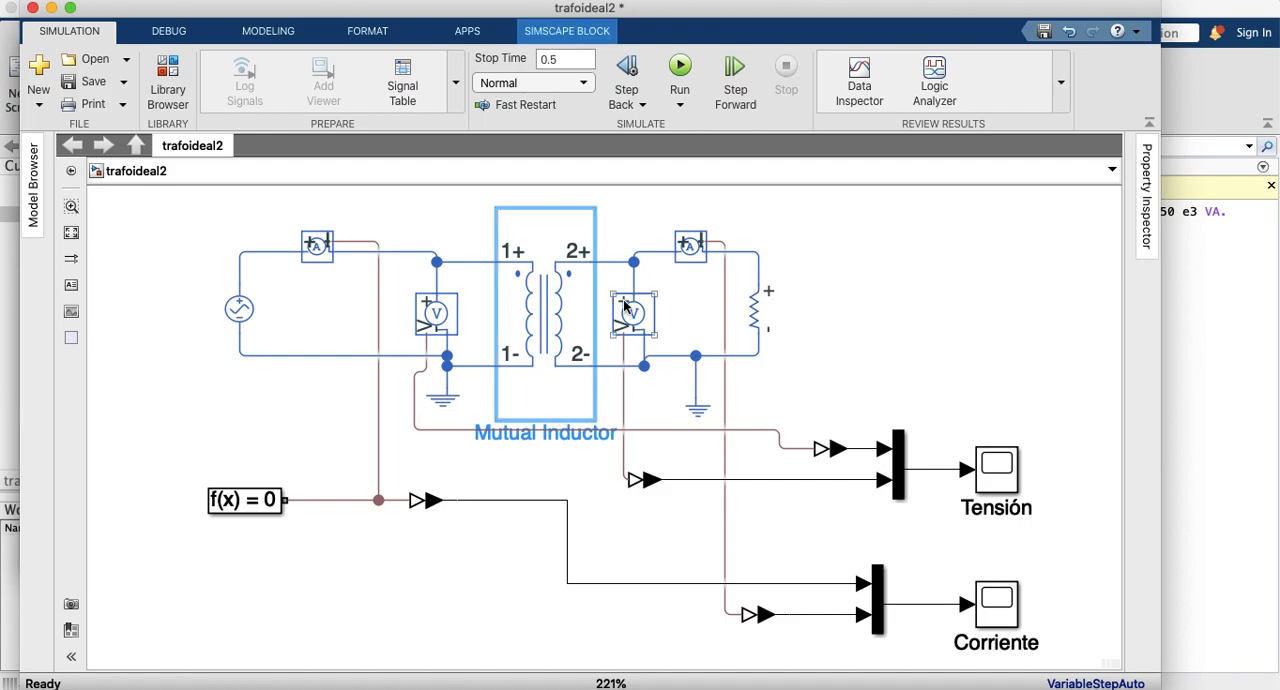
Step: Open the Mutual Inductor block's parameters and review its inductance, coupling coefficient and variable settings
{"action": "double_click", "coordinate": [548, 294]}
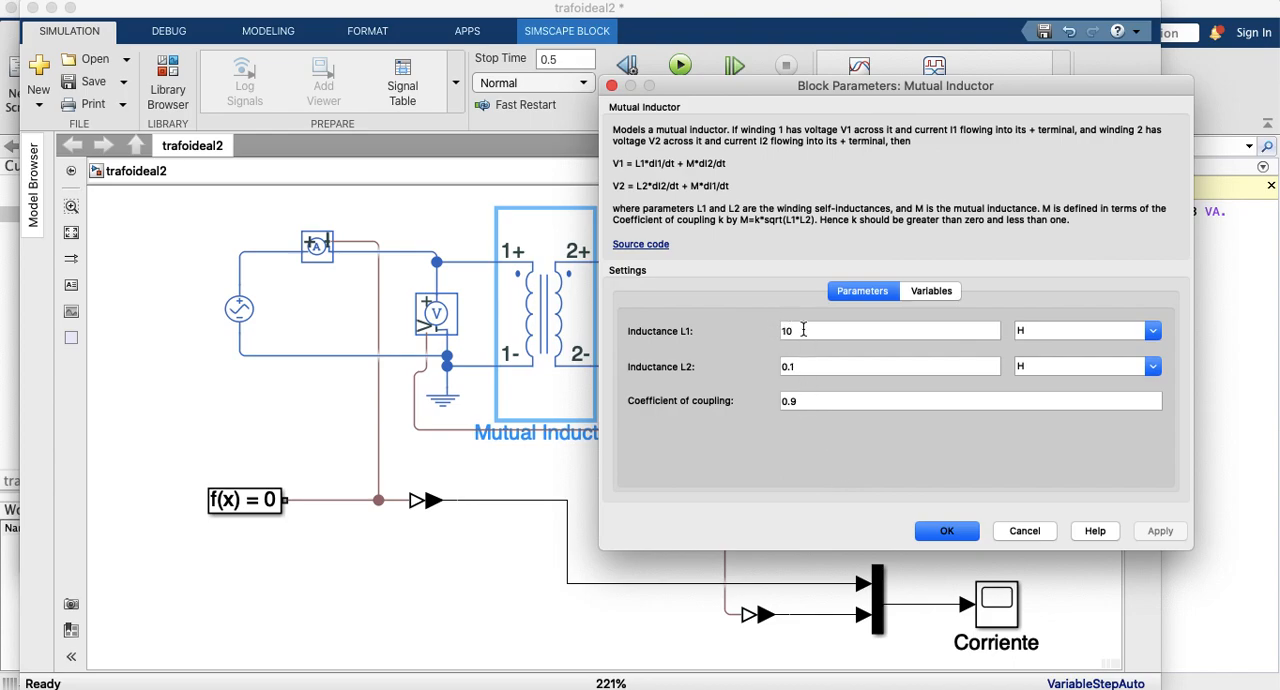
{"action": "left_click", "coordinate": [797, 399]}
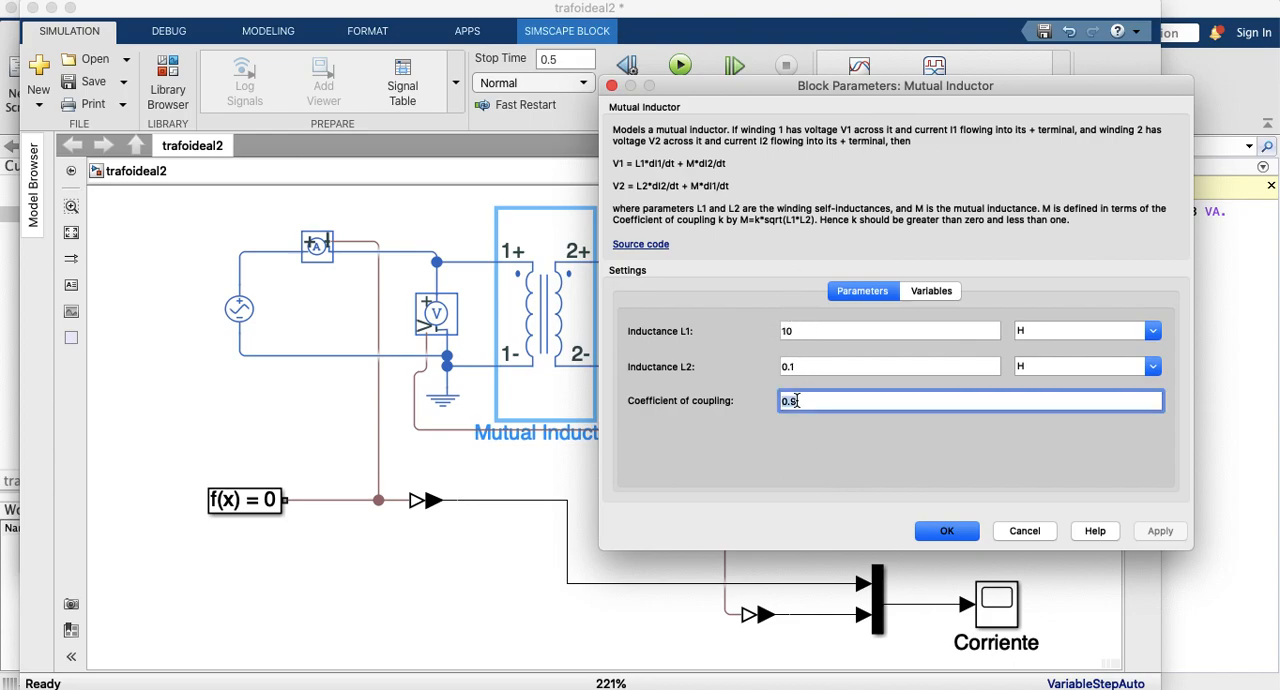
{"action": "left_click_drag", "start_coordinate": [778, 404], "coordinate": [802, 404]}
{"action": "left_click", "coordinate": [938, 293]}
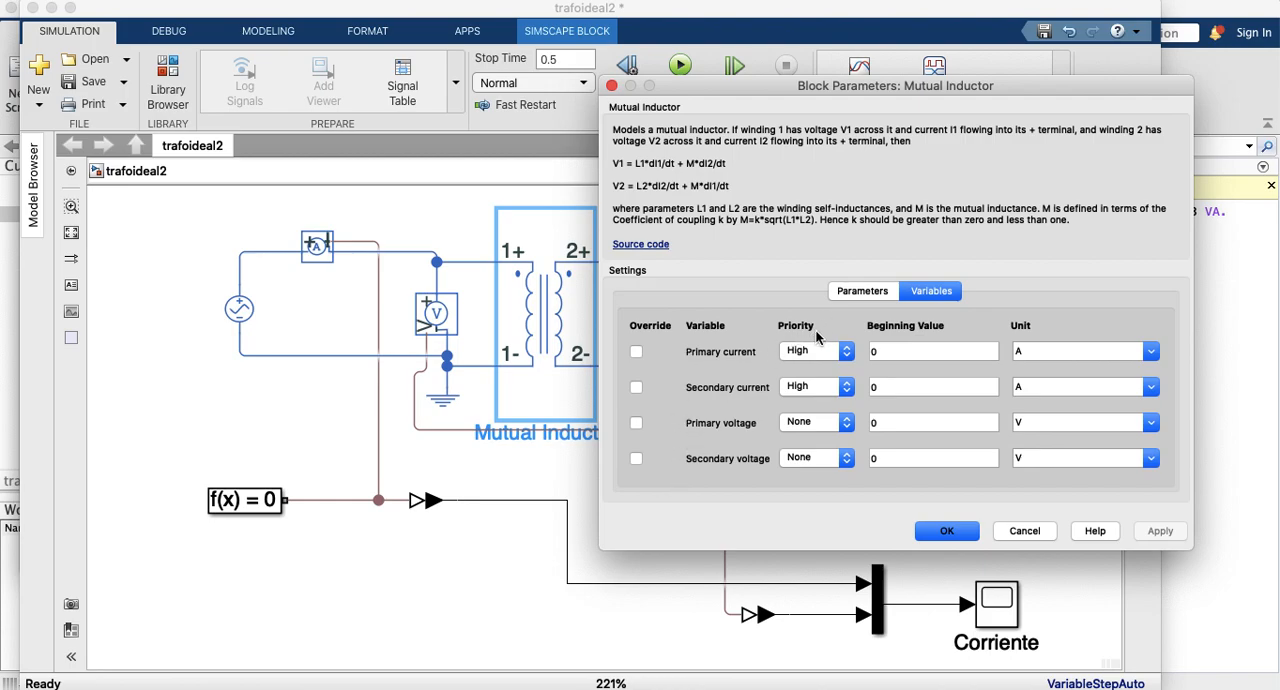
{"action": "left_click", "coordinate": [857, 295]}
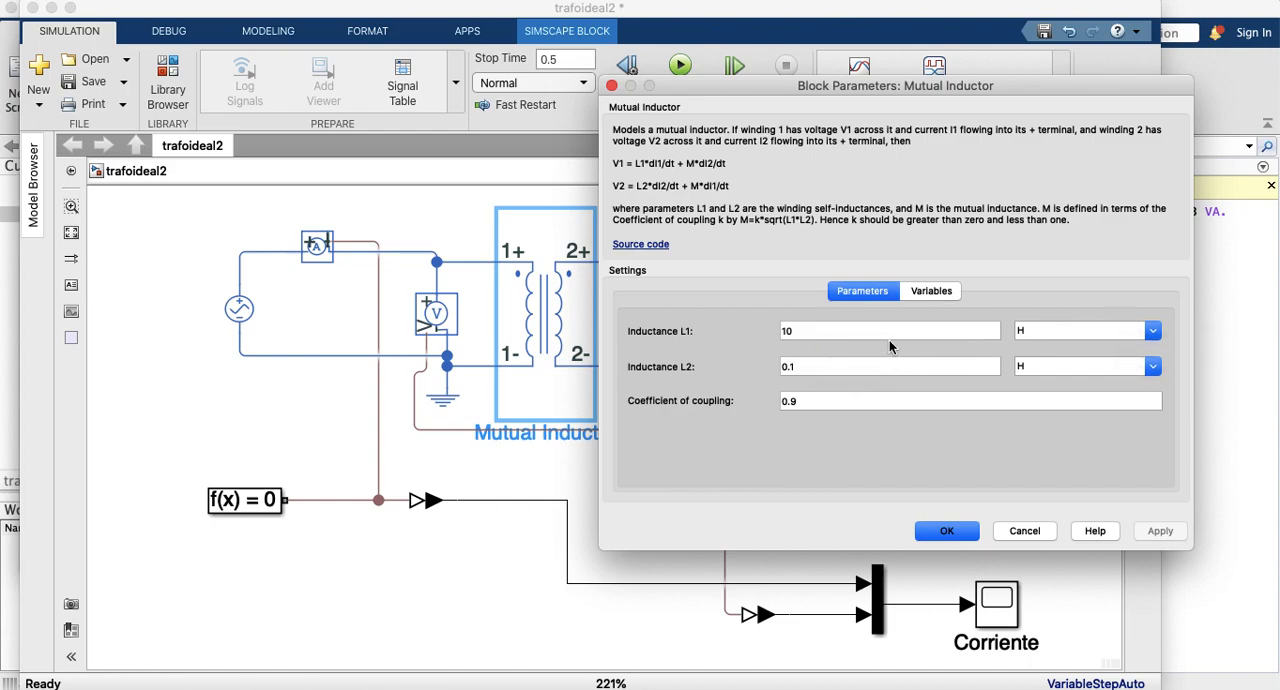
Step: Switch to the MATLAB Command Window and copy the XL1 value 4.5e-3 from the transformer data line
{"action": "double_click", "coordinate": [800, 330]}
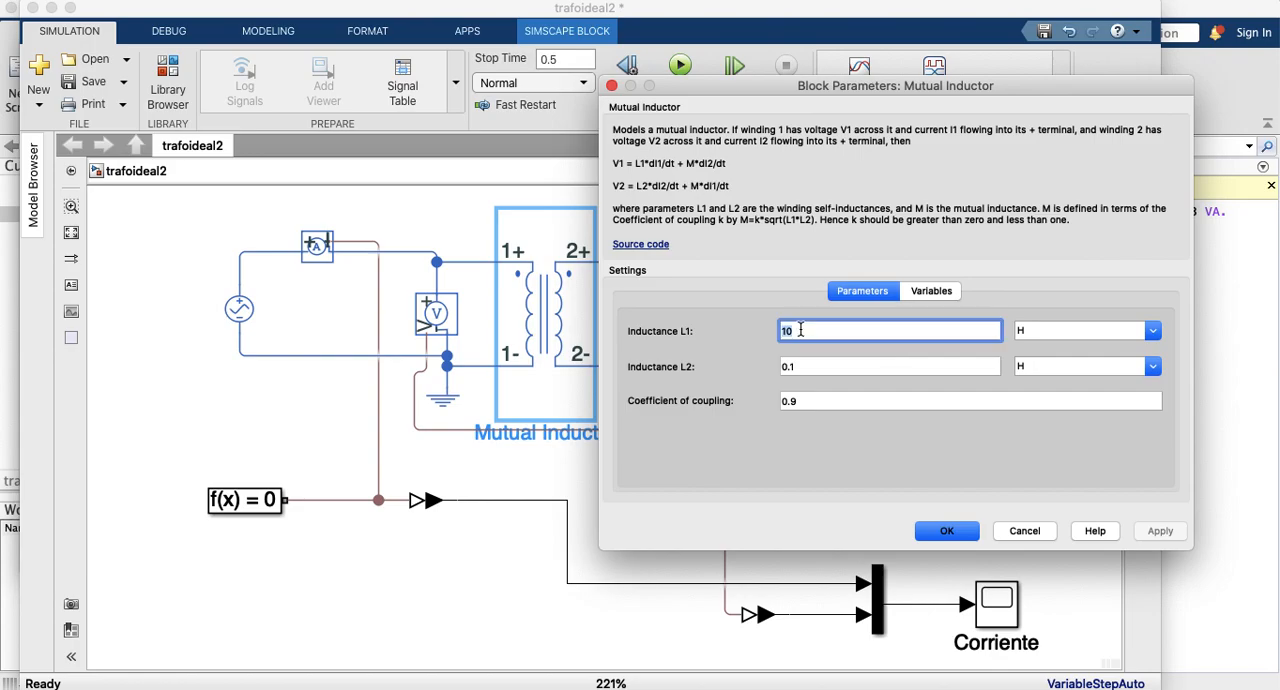
{"action": "type", "text": "50"}
{"action": "key", "text": "ctrl+Up"}
{"action": "key", "text": "ctrl+Up"}
{"action": "key", "text": "ctrl+Up"}
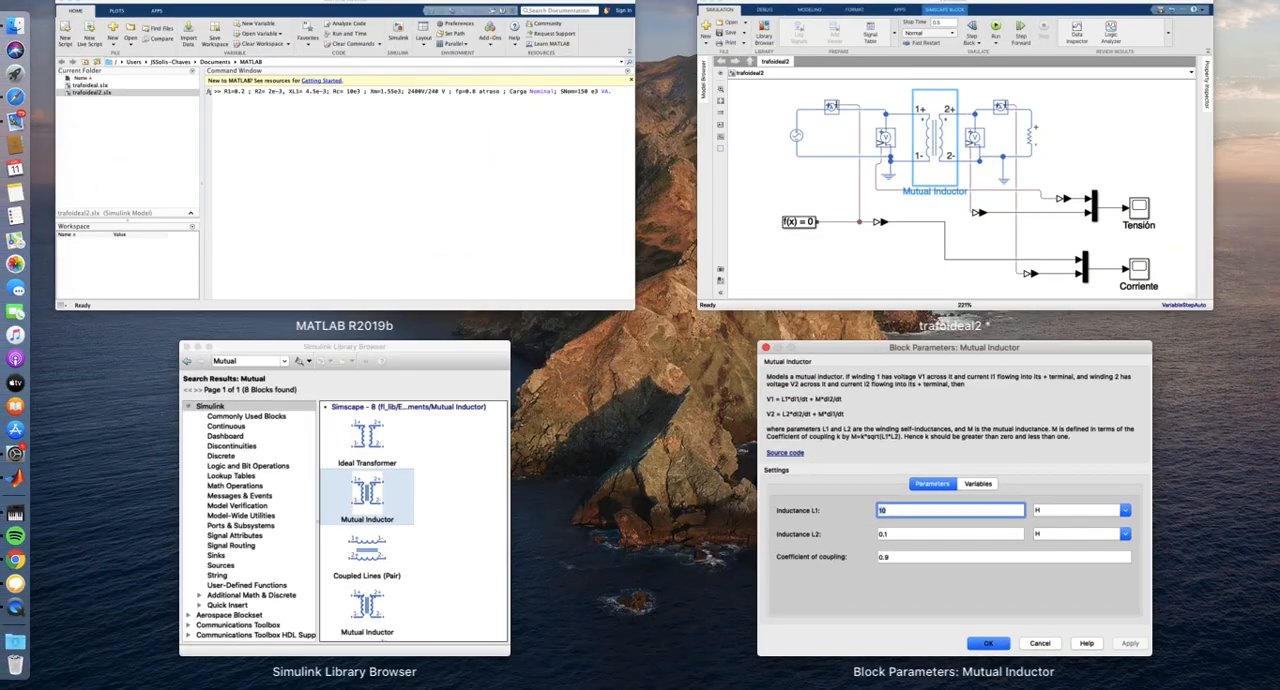
{"action": "left_click", "coordinate": [337, 204]}
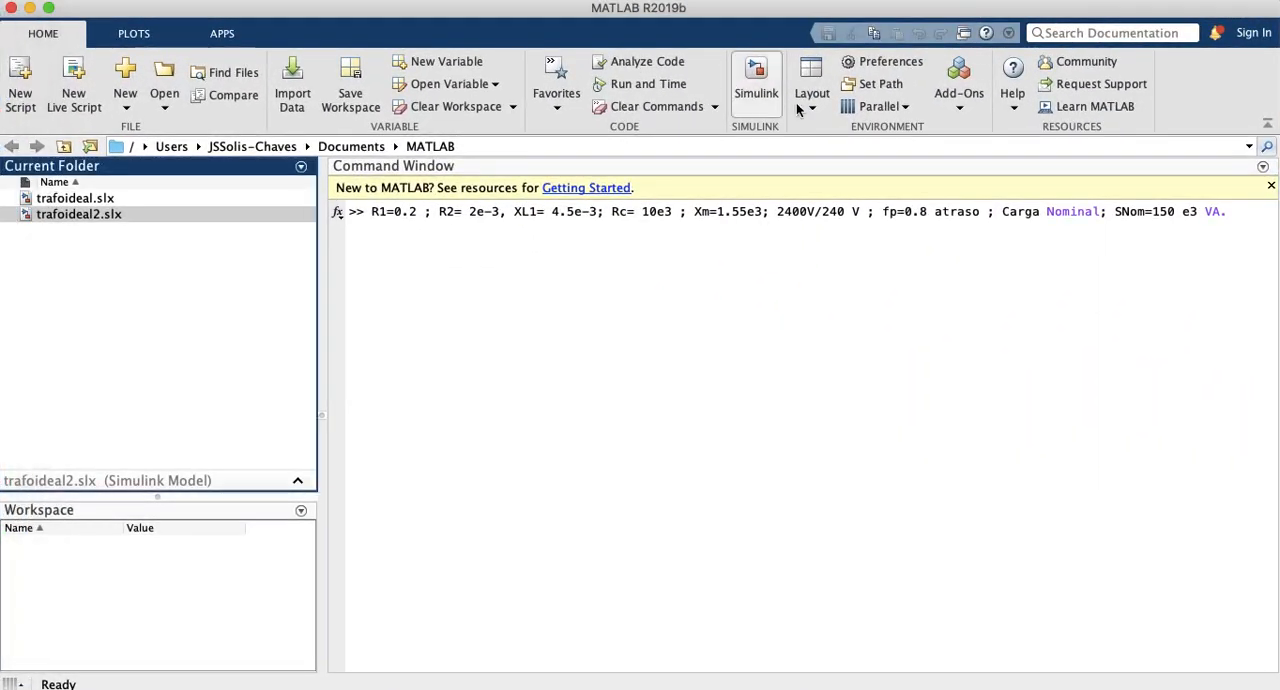
{"action": "left_click_drag", "start_coordinate": [695, 211], "coordinate": [762, 216]}
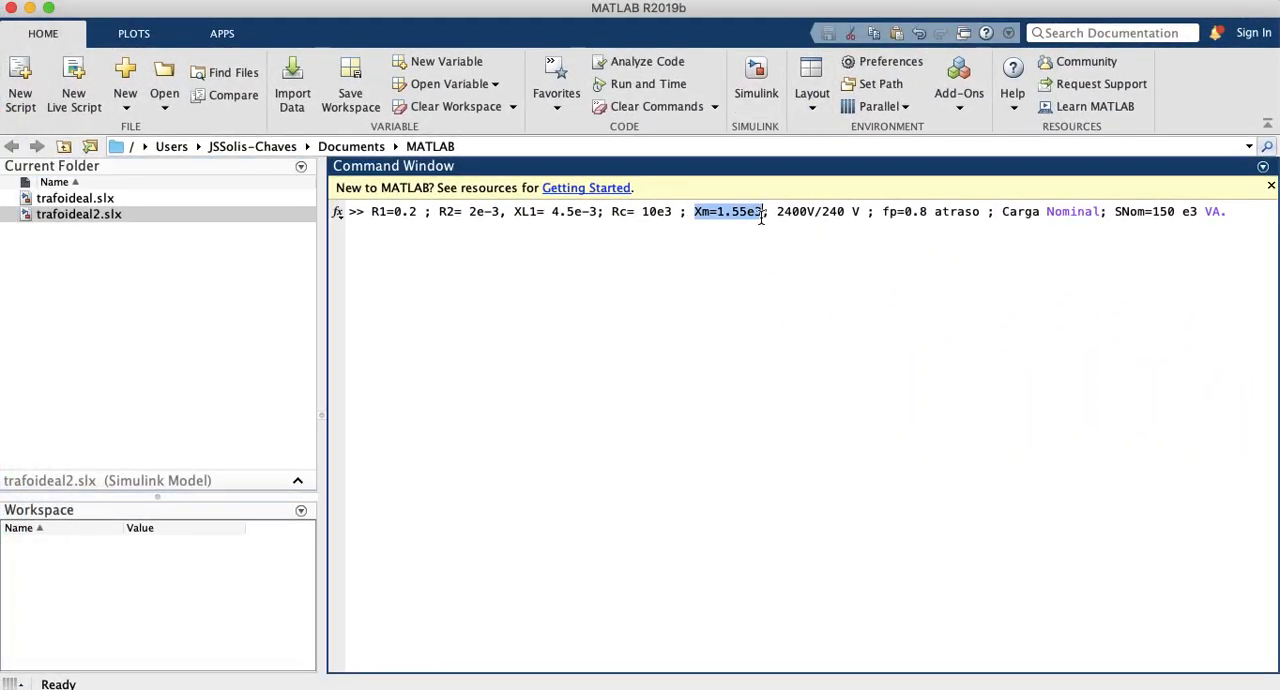
{"action": "left_click", "coordinate": [762, 216]}
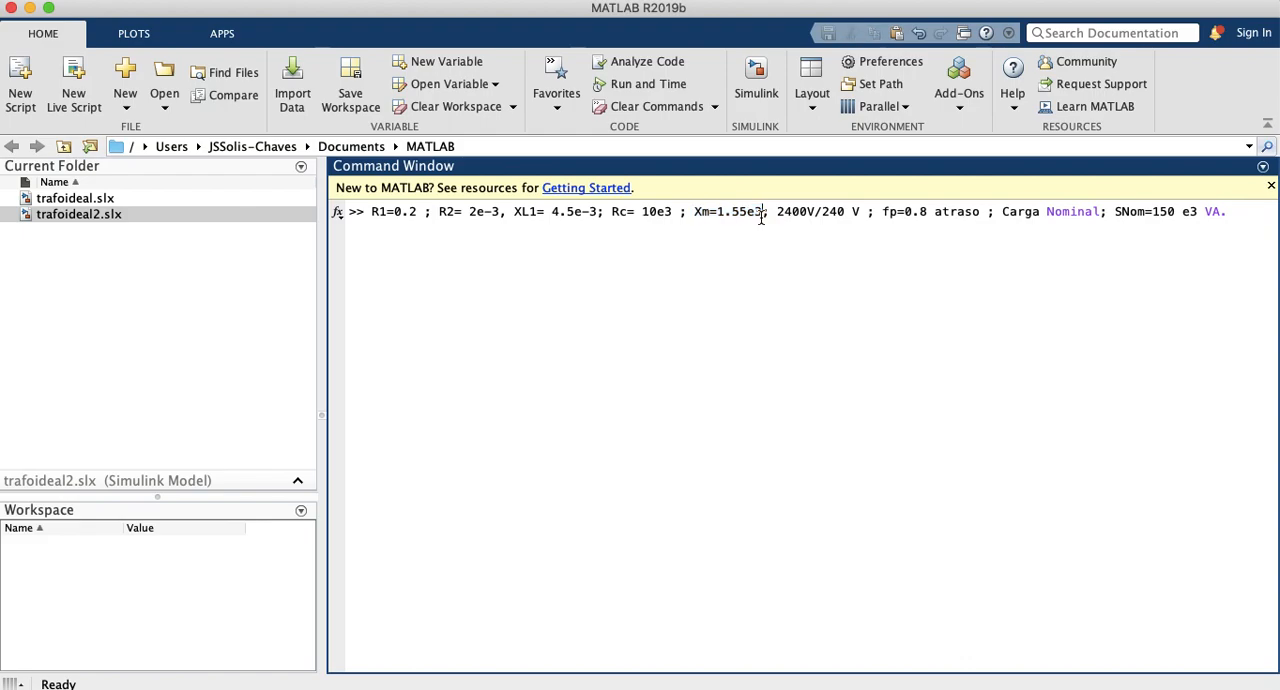
{"action": "left_click", "coordinate": [717, 216]}
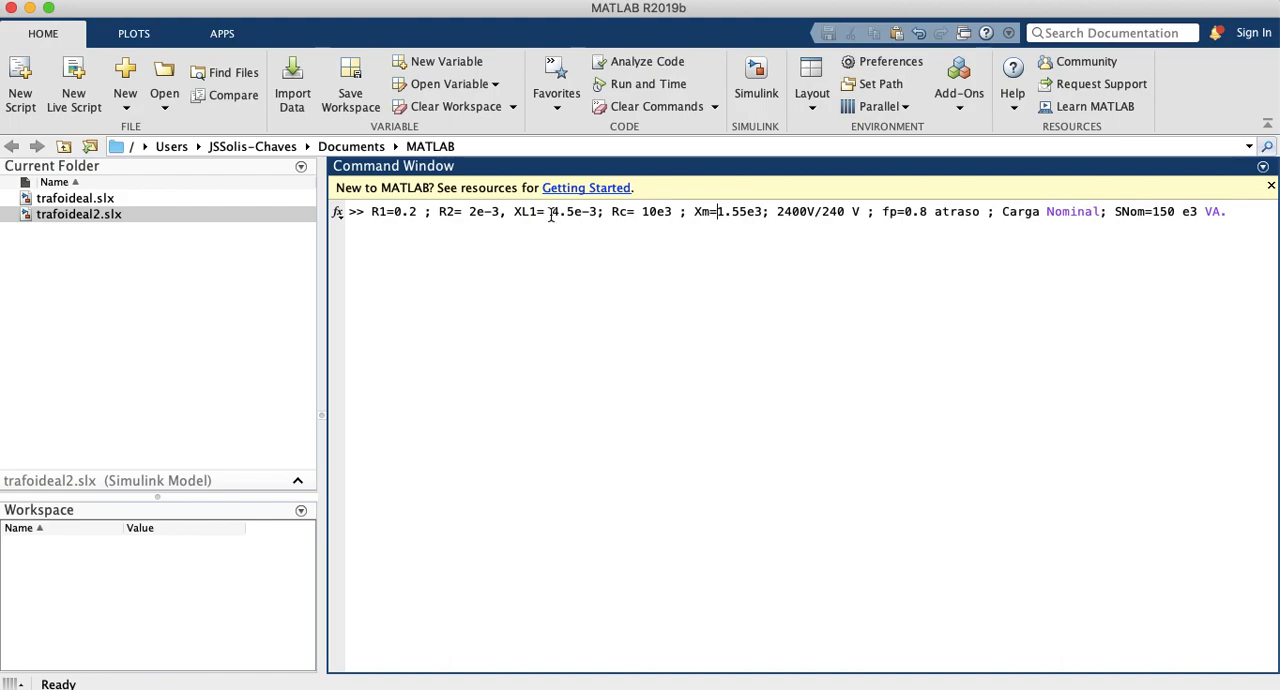
{"action": "left_click_drag", "start_coordinate": [552, 214], "coordinate": [600, 211]}
{"action": "key", "text": "super+c"}
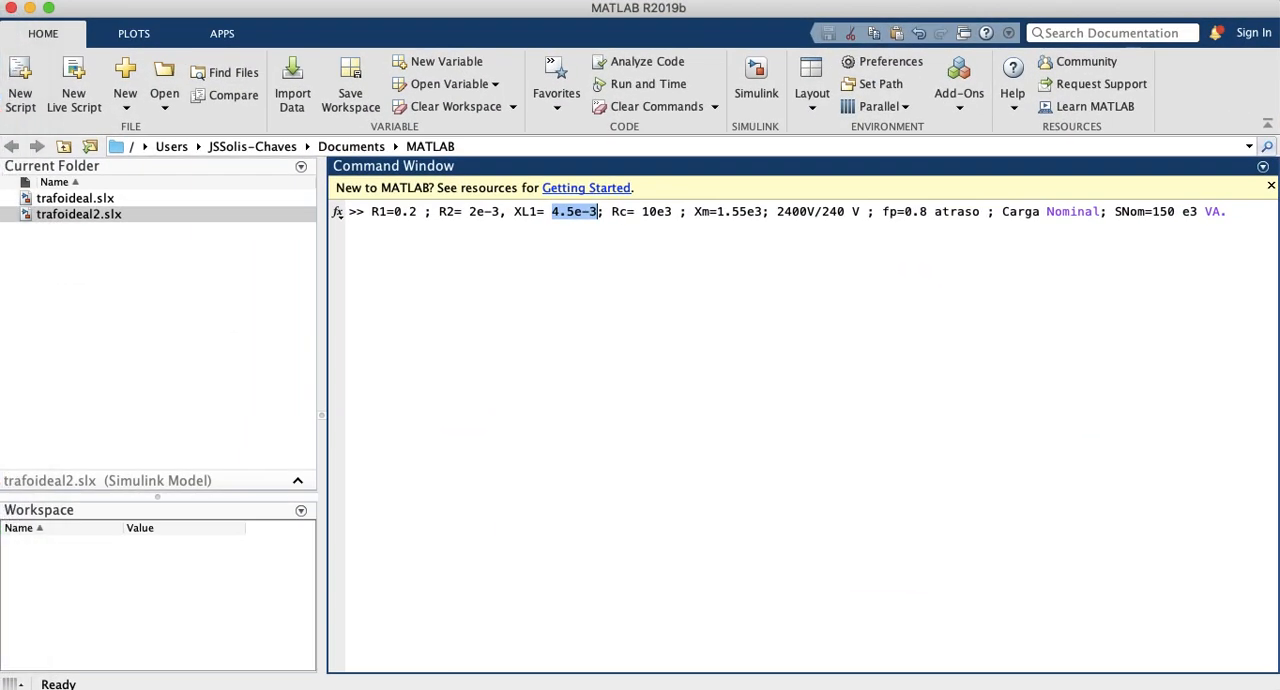
Step: Return to the Mutual Inductor's parameters and paste 4.5e-3 as Inductance L1
{"action": "key", "text": "ctrl+Up"}
{"action": "left_click", "coordinate": [1078, 536]}
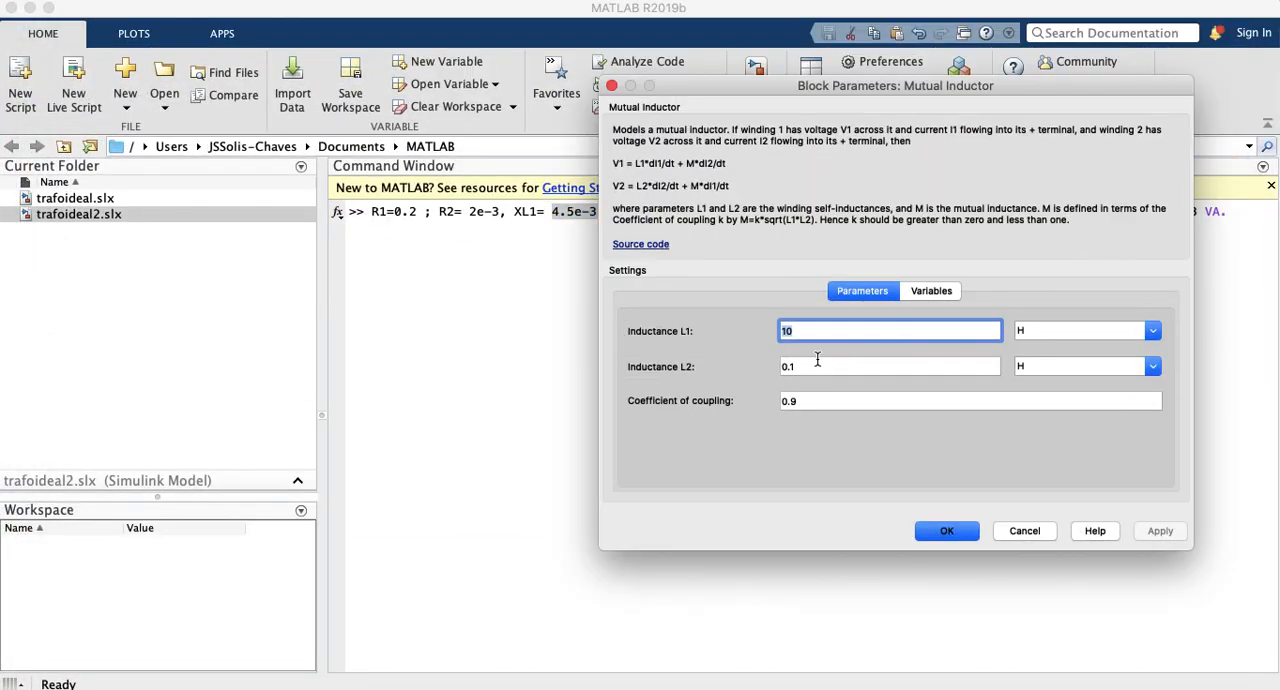
{"action": "key", "text": "super+v"}
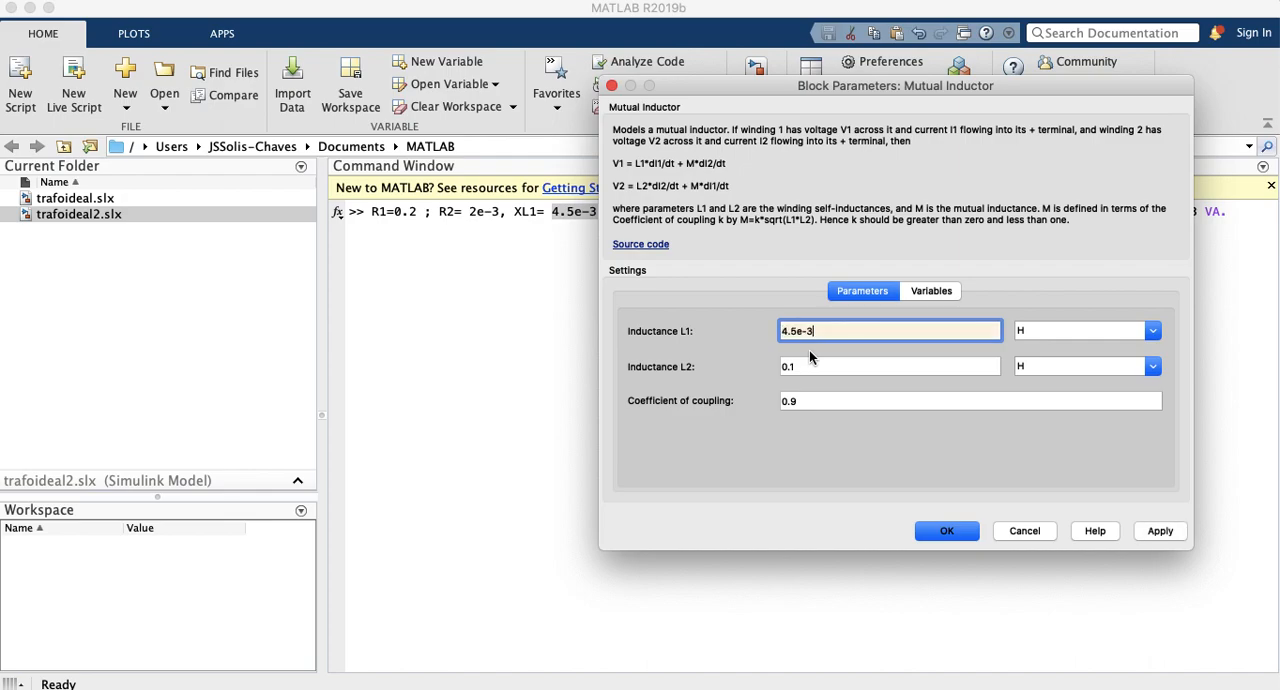
Step: Uncover the transformer data line and move the 4.5e-3 value from Inductance L1 to Inductance L2
{"action": "left_click_drag", "start_coordinate": [756, 80], "coordinate": [728, 243]}
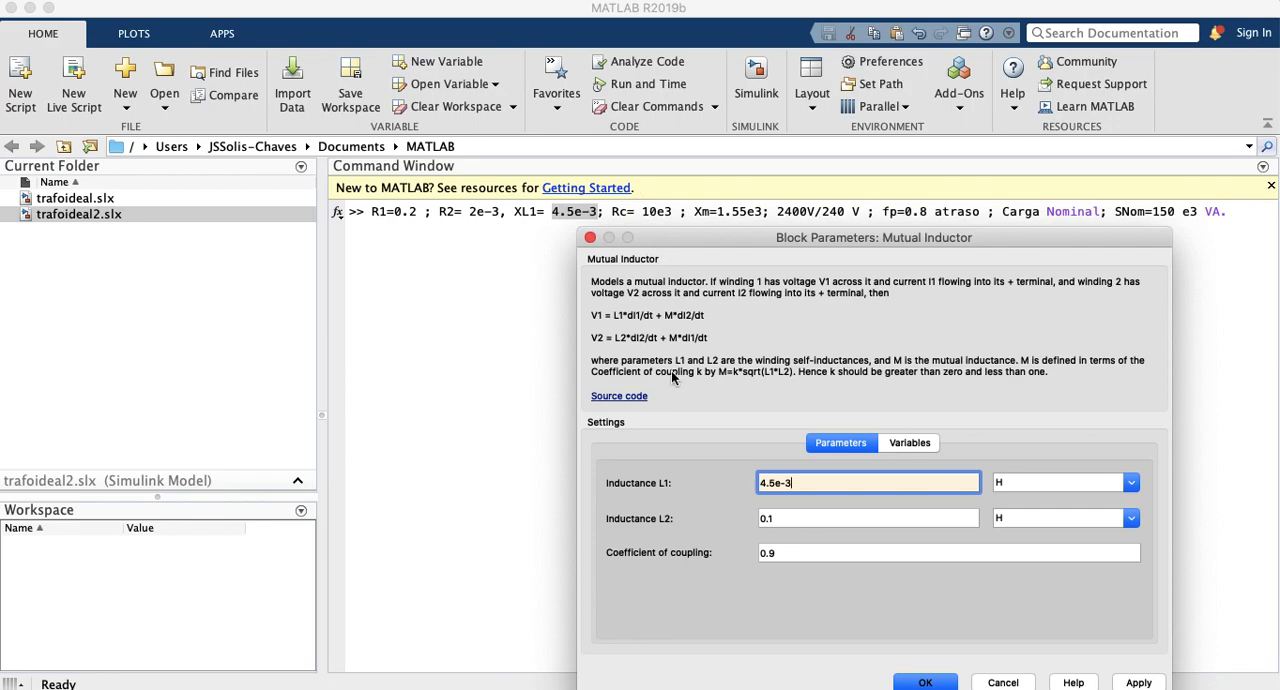
{"action": "left_click_drag", "start_coordinate": [701, 246], "coordinate": [478, 252]}
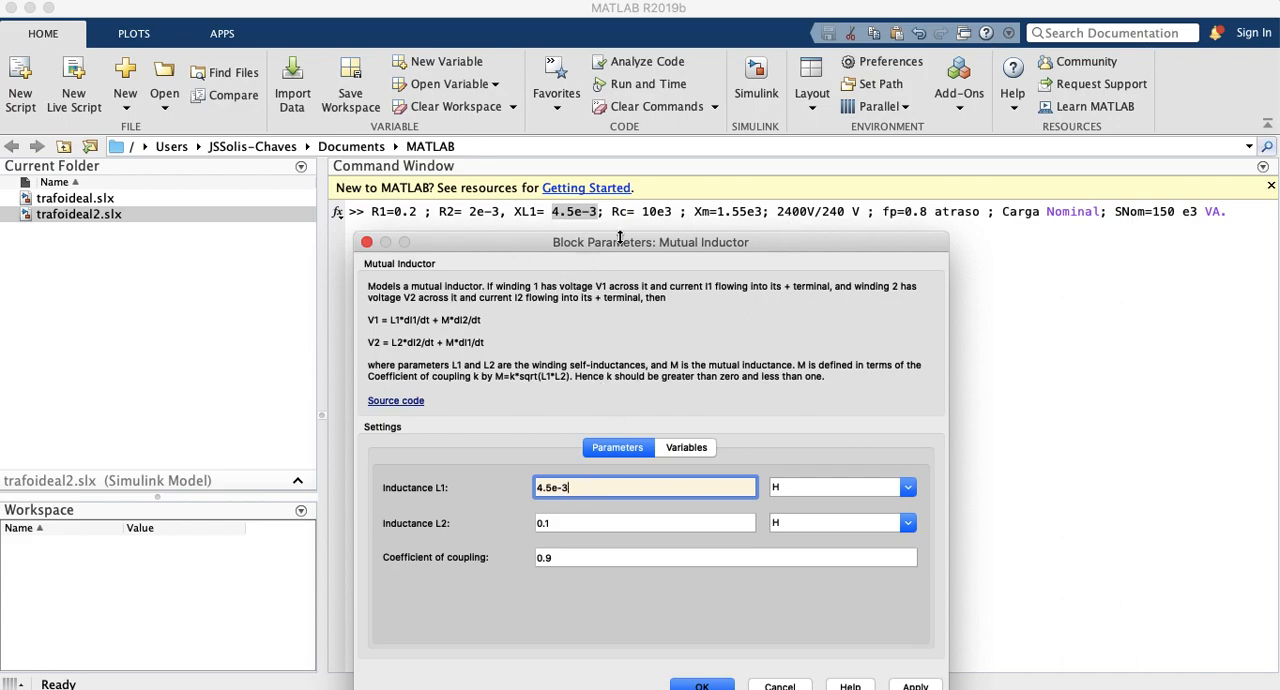
{"action": "left_click", "coordinate": [555, 523]}
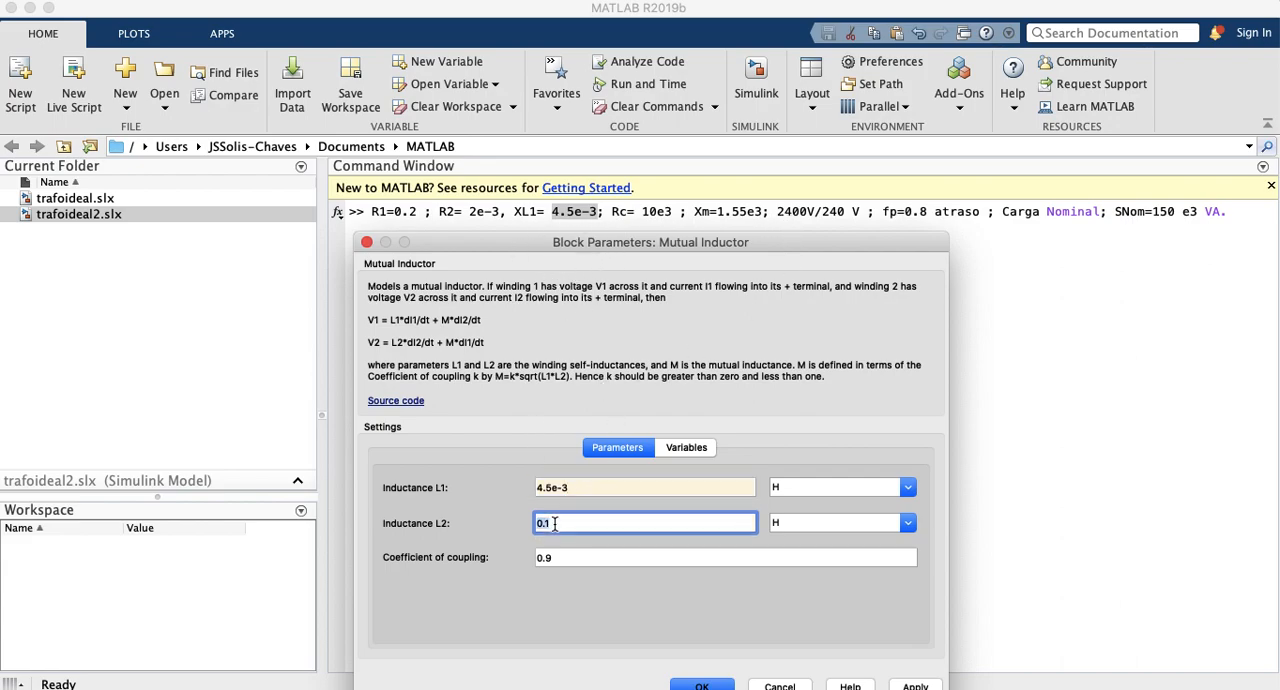
{"action": "left_click", "coordinate": [586, 489]}
{"action": "key", "text": "super+c"}
{"action": "type", "text": "X"}
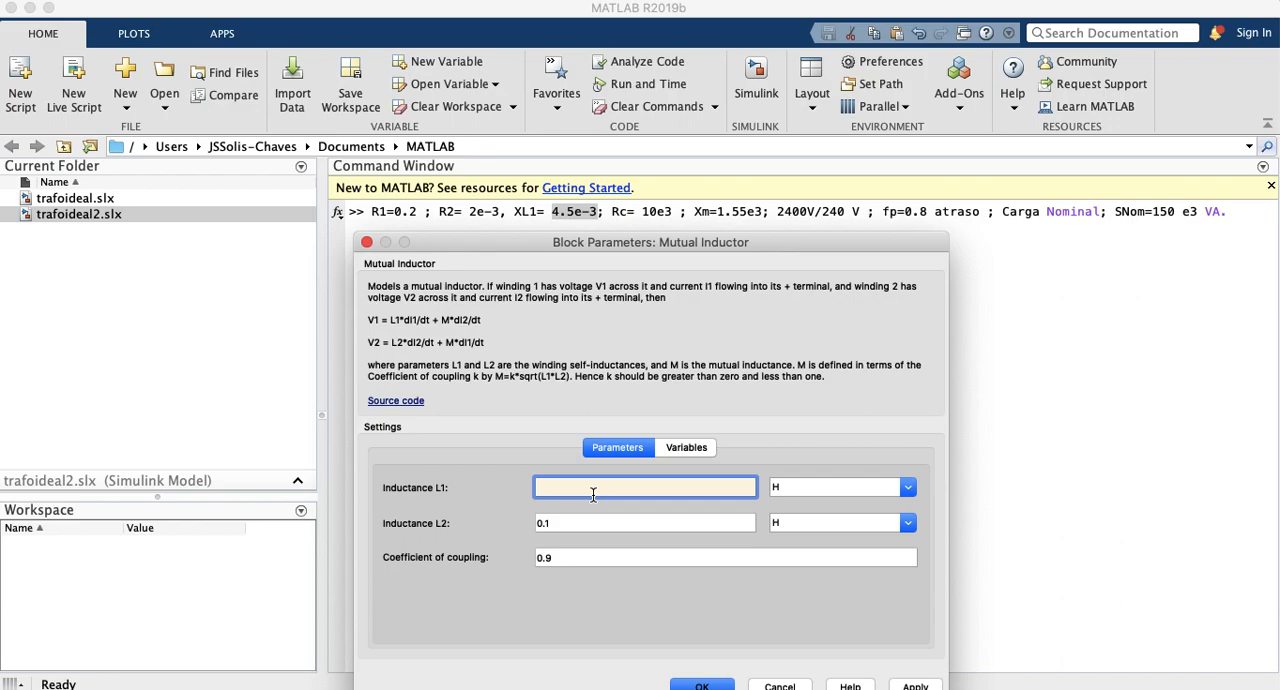
{"action": "left_click", "coordinate": [570, 522]}
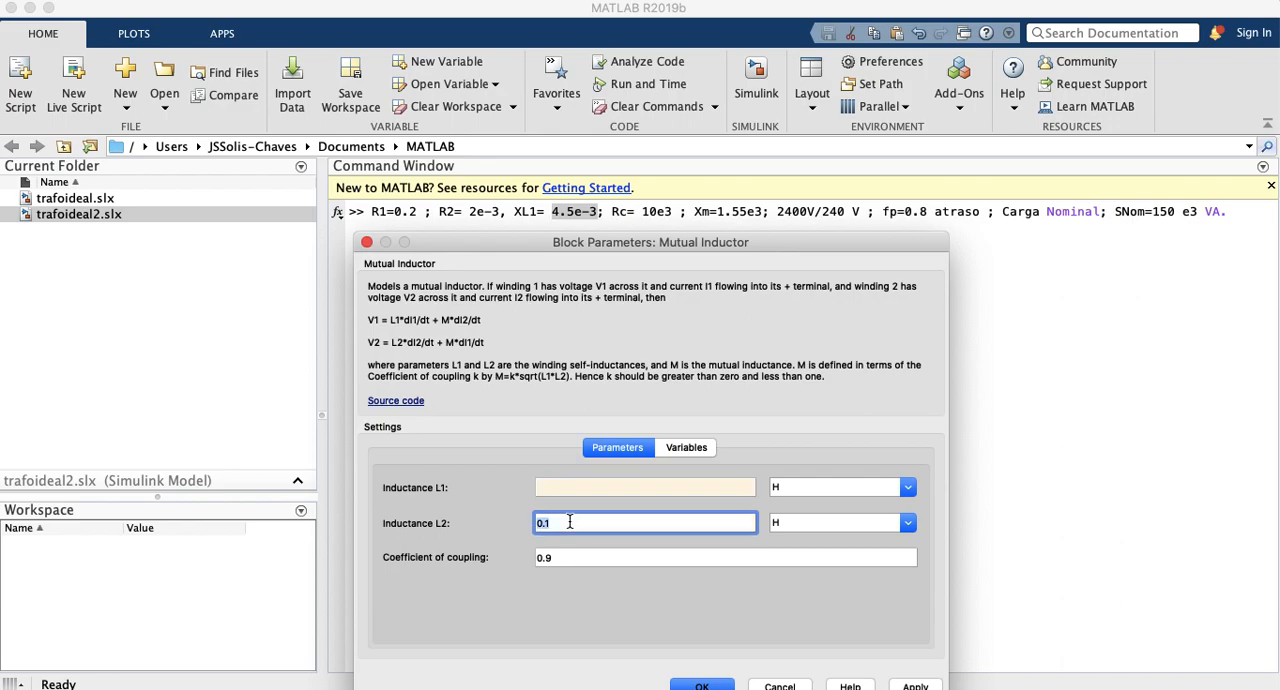
{"action": "key", "text": "super+v"}
Step: Set the Mutual Inductor's Inductance L1 to 0.45 H and bring the whole parameter dialog into view
{"action": "left_click", "coordinate": [561, 490]}
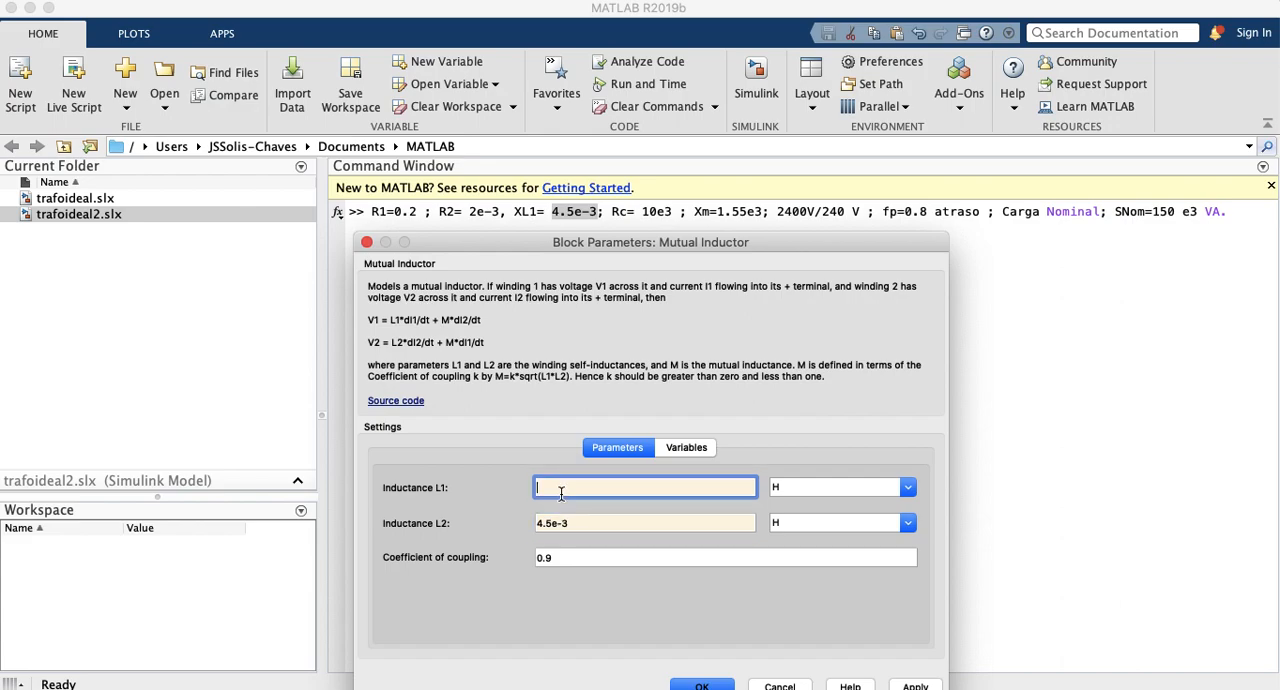
{"action": "type", "text": "0.45"}
{"action": "left_click_drag", "start_coordinate": [489, 247], "coordinate": [508, 172]}
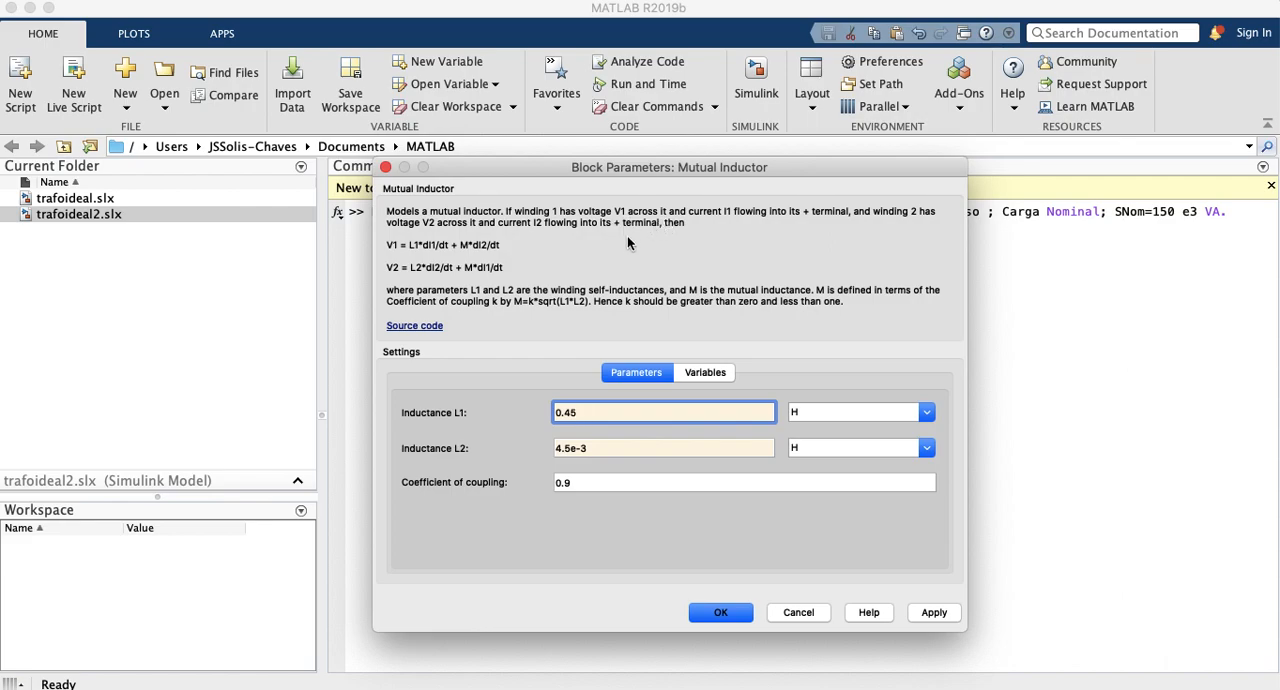
Step: Highlight the V1 and V2 equations in the block description and check the block's variables again
{"action": "left_click_drag", "start_coordinate": [386, 245], "coordinate": [512, 279]}
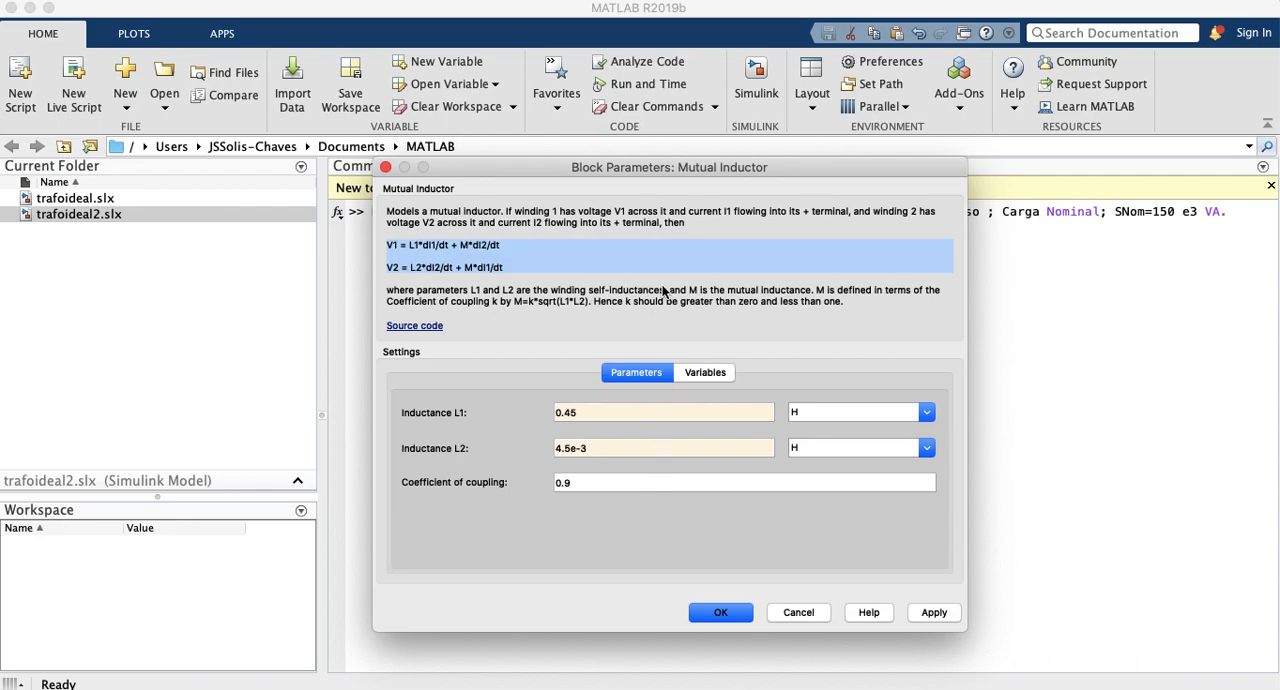
{"action": "left_click", "coordinate": [712, 372]}
{"action": "left_click", "coordinate": [634, 375]}
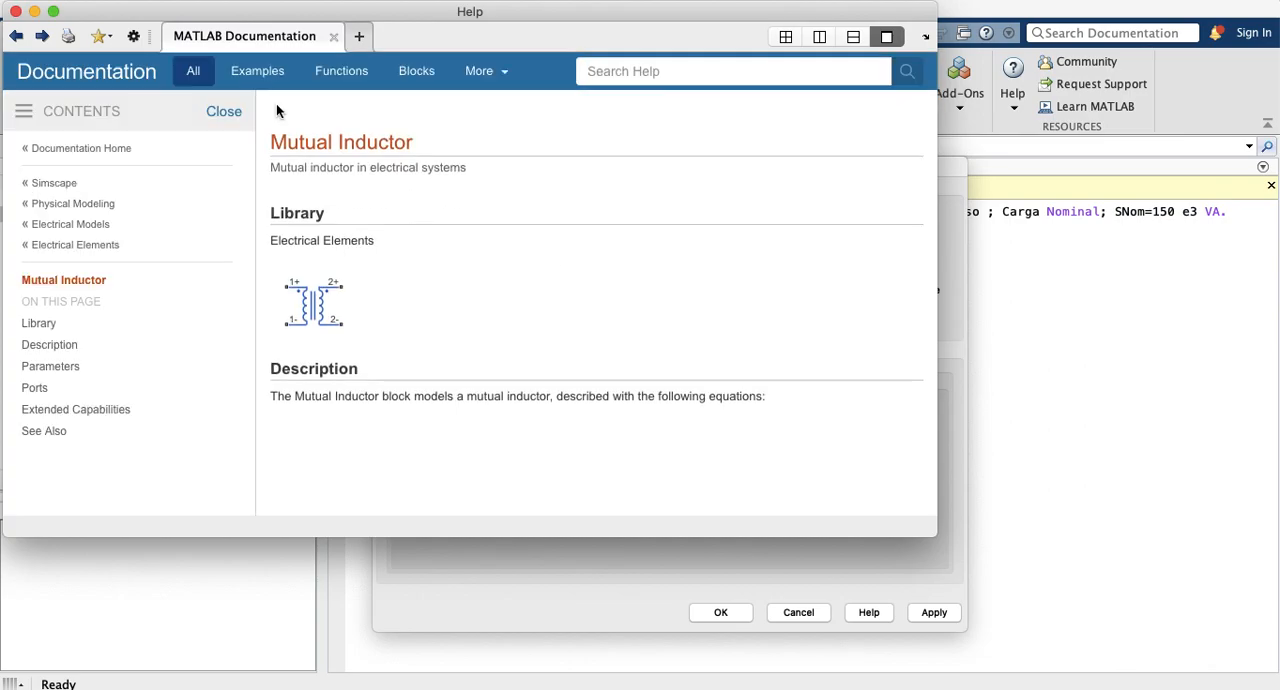
Step: Open the Mutual Inductor help page and read its equations, symbol definitions, parameters and ports
{"action": "scroll", "coordinate": [395, 277], "scroll_direction": "down", "scroll_amount": 5}
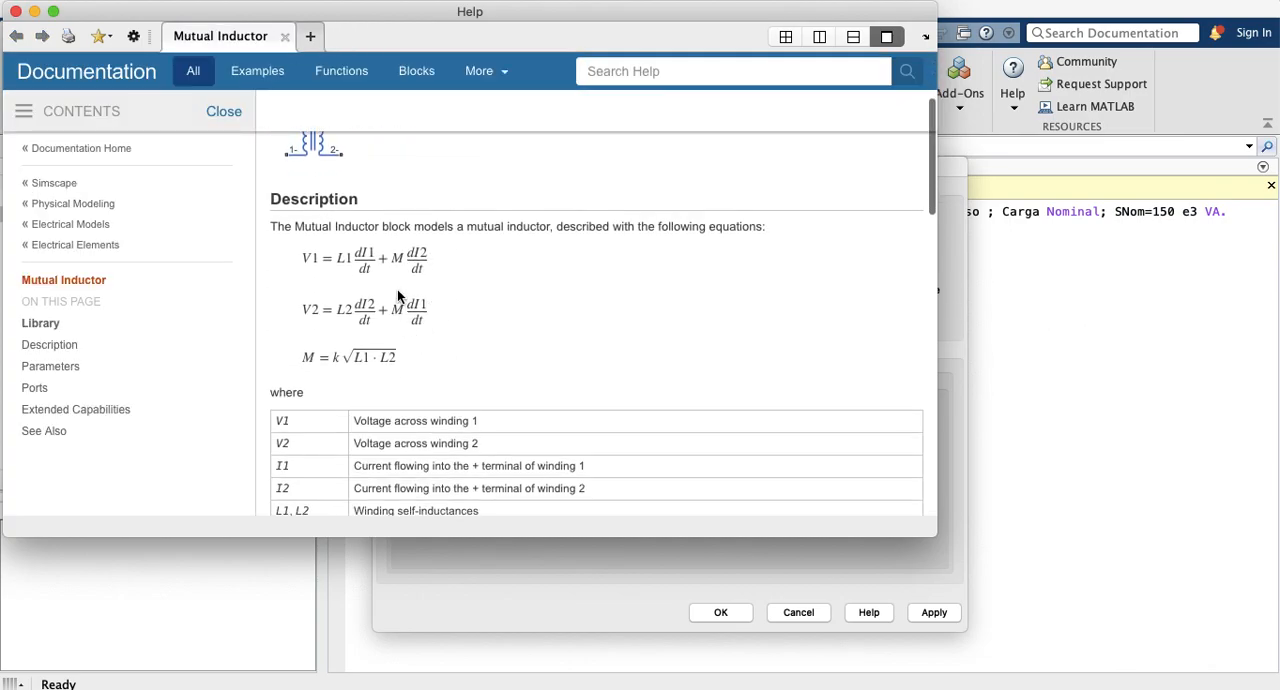
{"action": "scroll", "coordinate": [397, 292], "scroll_direction": "down", "scroll_amount": 3}
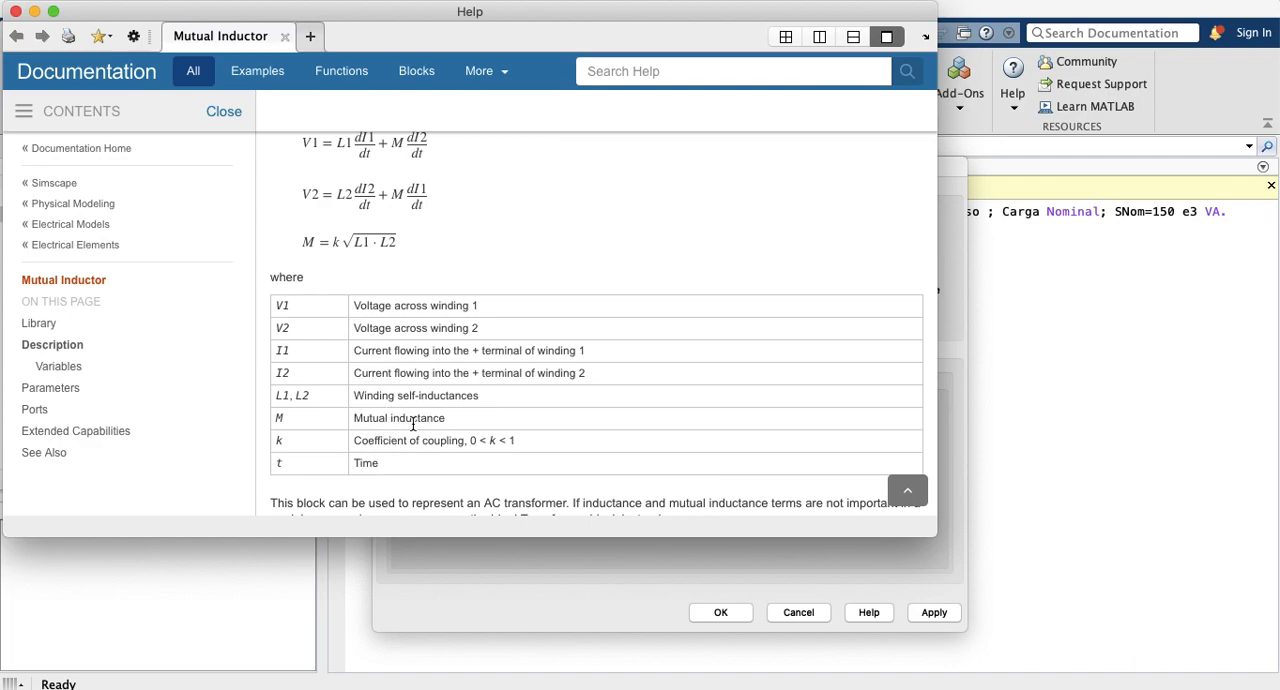
{"action": "scroll", "coordinate": [302, 418], "scroll_direction": "down", "scroll_amount": 2}
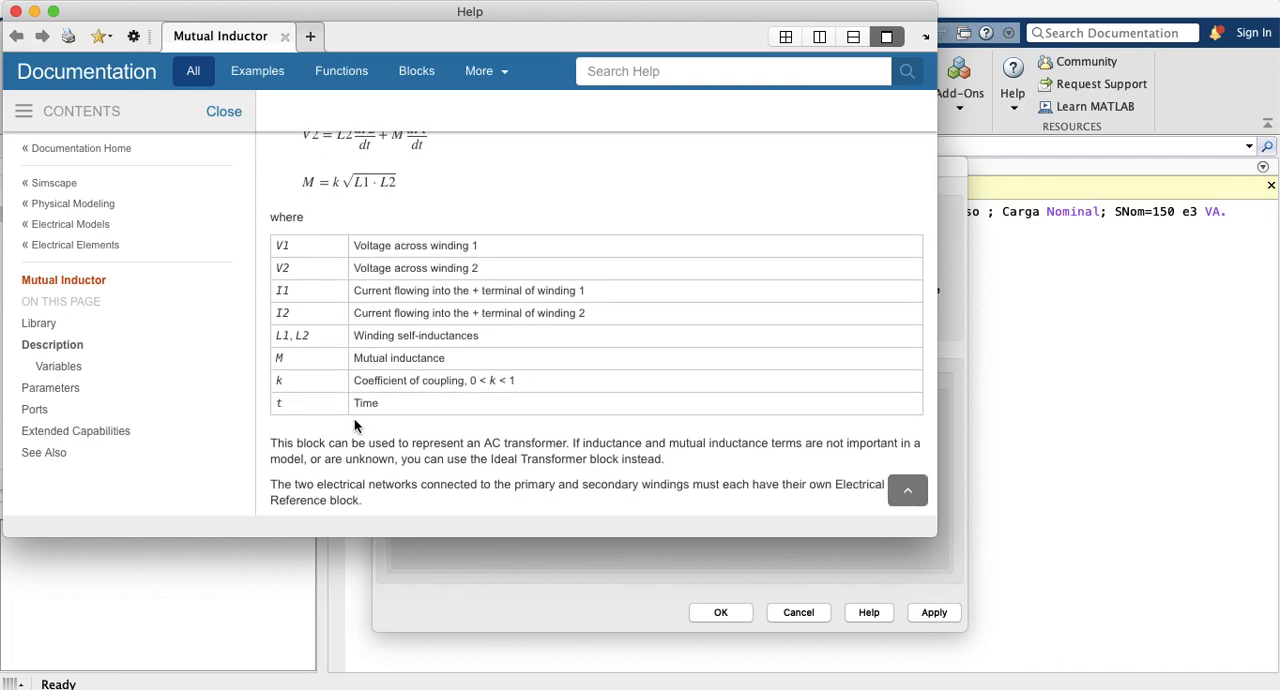
{"action": "scroll", "coordinate": [360, 420], "scroll_direction": "down", "scroll_amount": 5}
{"action": "scroll", "coordinate": [363, 413], "scroll_direction": "down", "scroll_amount": 9}
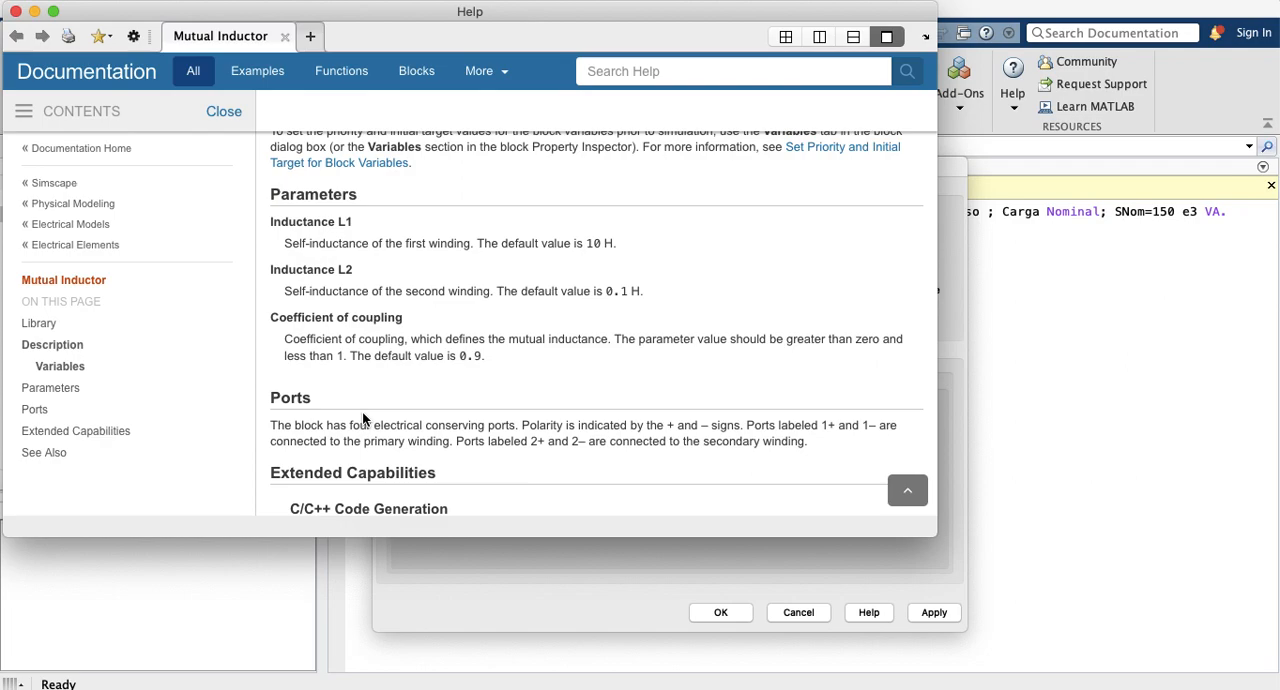
{"action": "scroll", "coordinate": [363, 420], "scroll_direction": "down", "scroll_amount": 2}
{"action": "scroll", "coordinate": [363, 420], "scroll_direction": "up", "scroll_amount": 8}
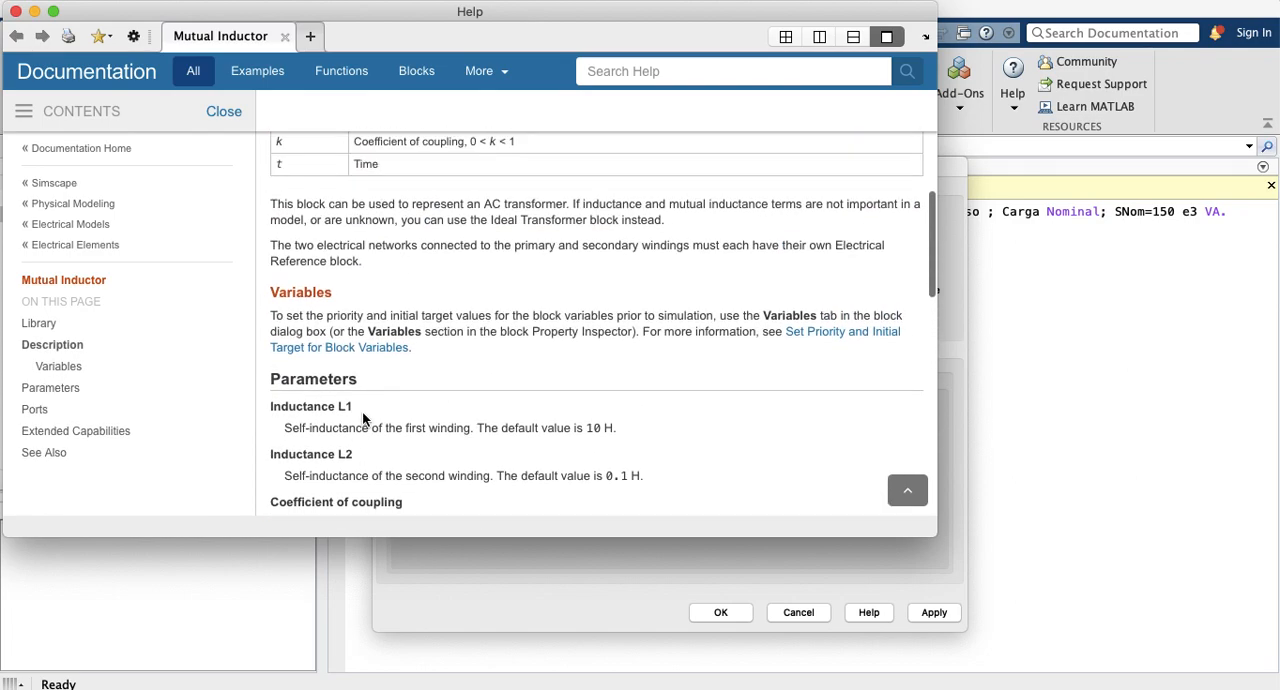
{"action": "scroll", "coordinate": [362, 418], "scroll_direction": "down", "scroll_amount": 1}
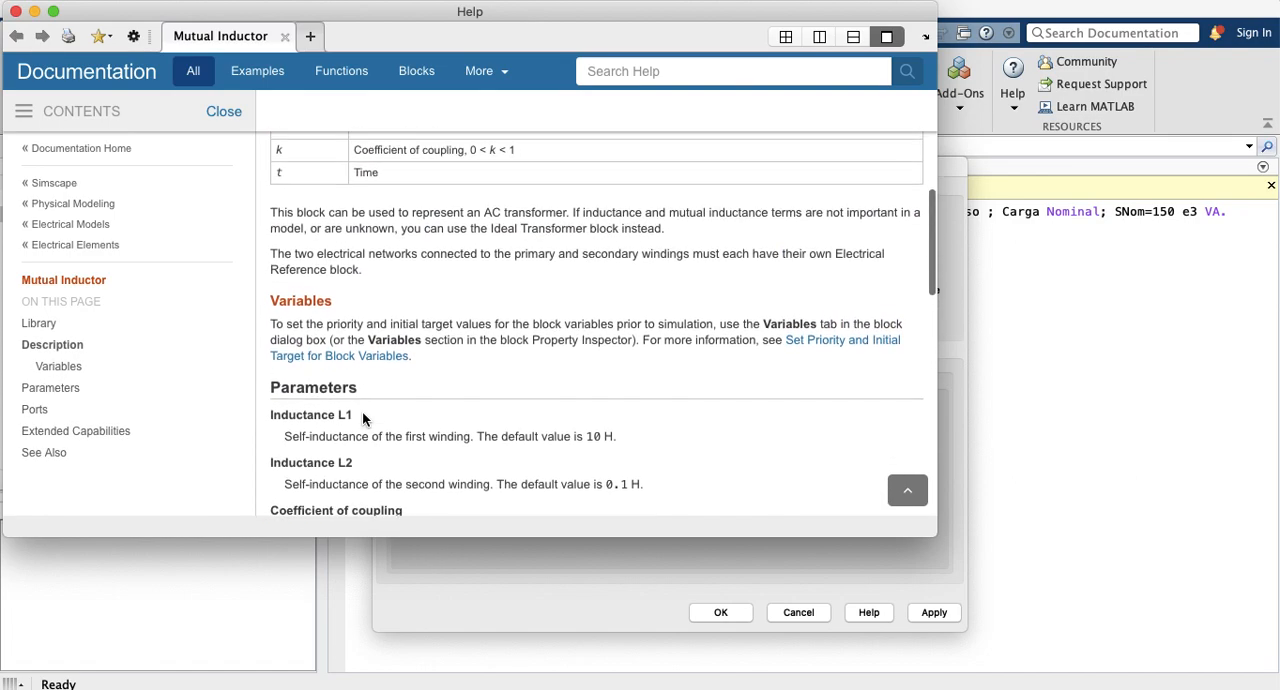
{"action": "scroll", "coordinate": [362, 418], "scroll_direction": "down", "scroll_amount": 5}
{"action": "scroll", "coordinate": [362, 420], "scroll_direction": "down", "scroll_amount": 3}
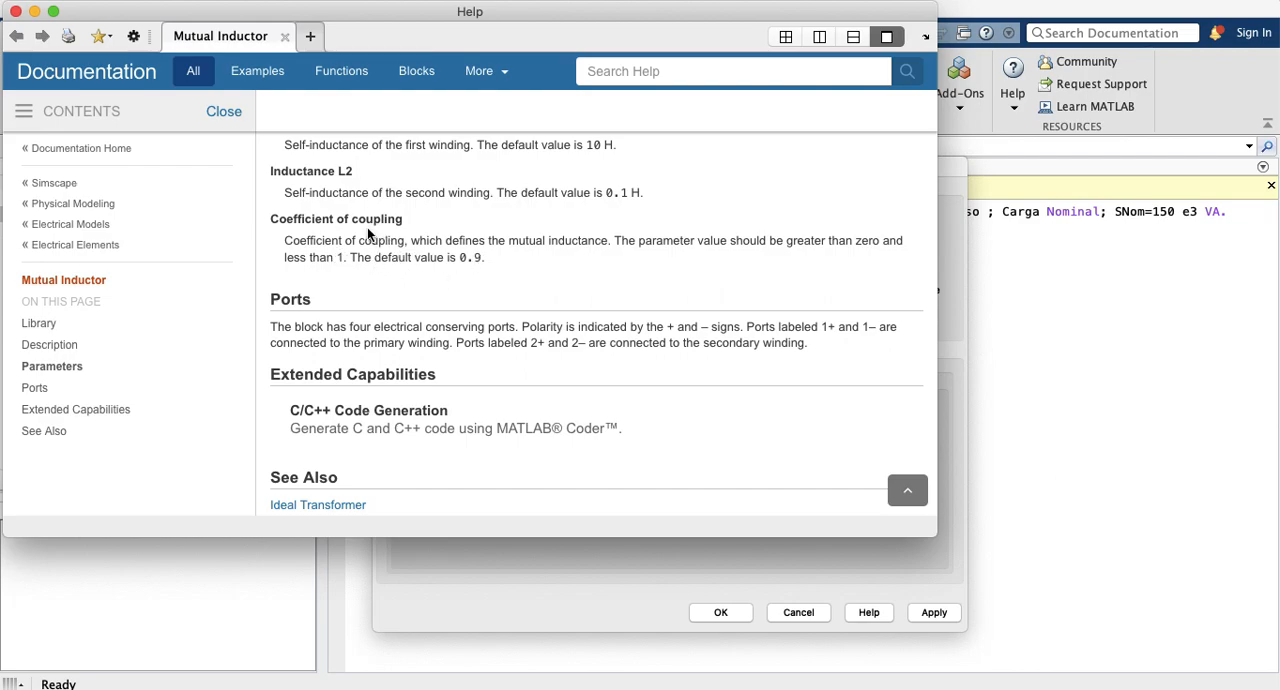
{"action": "scroll", "coordinate": [418, 320], "scroll_direction": "down", "scroll_amount": 5}
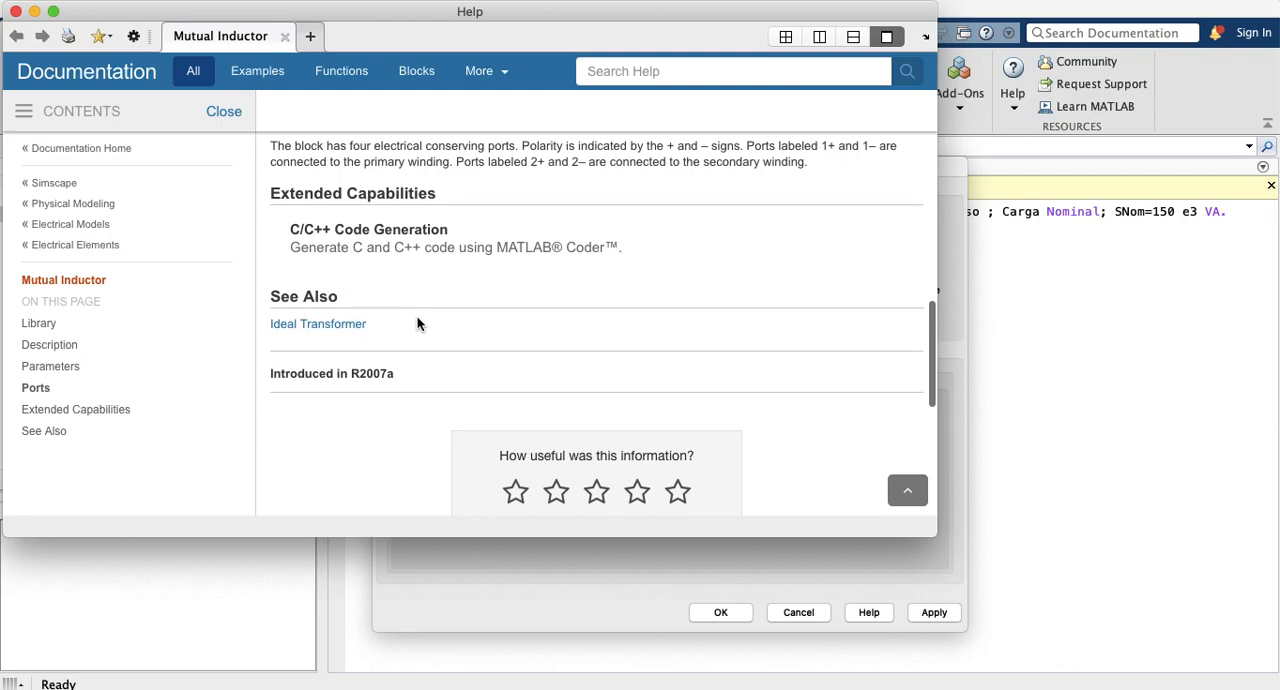
{"action": "scroll", "coordinate": [418, 323], "scroll_direction": "down", "scroll_amount": 5}
Step: Go back to the help page's equations and examine the mutual inductance formula M = k√(L1·L2)
{"action": "scroll", "coordinate": [418, 323], "scroll_direction": "up", "scroll_amount": 15}
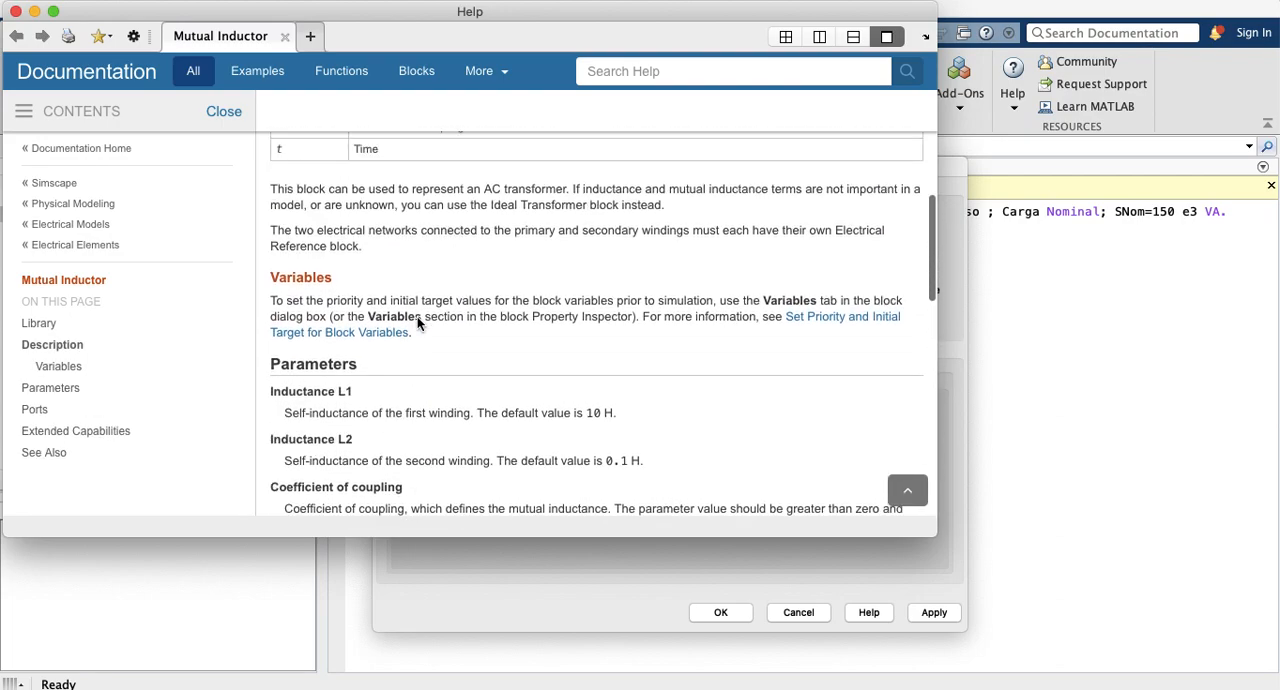
{"action": "scroll", "coordinate": [418, 323], "scroll_direction": "up", "scroll_amount": 5}
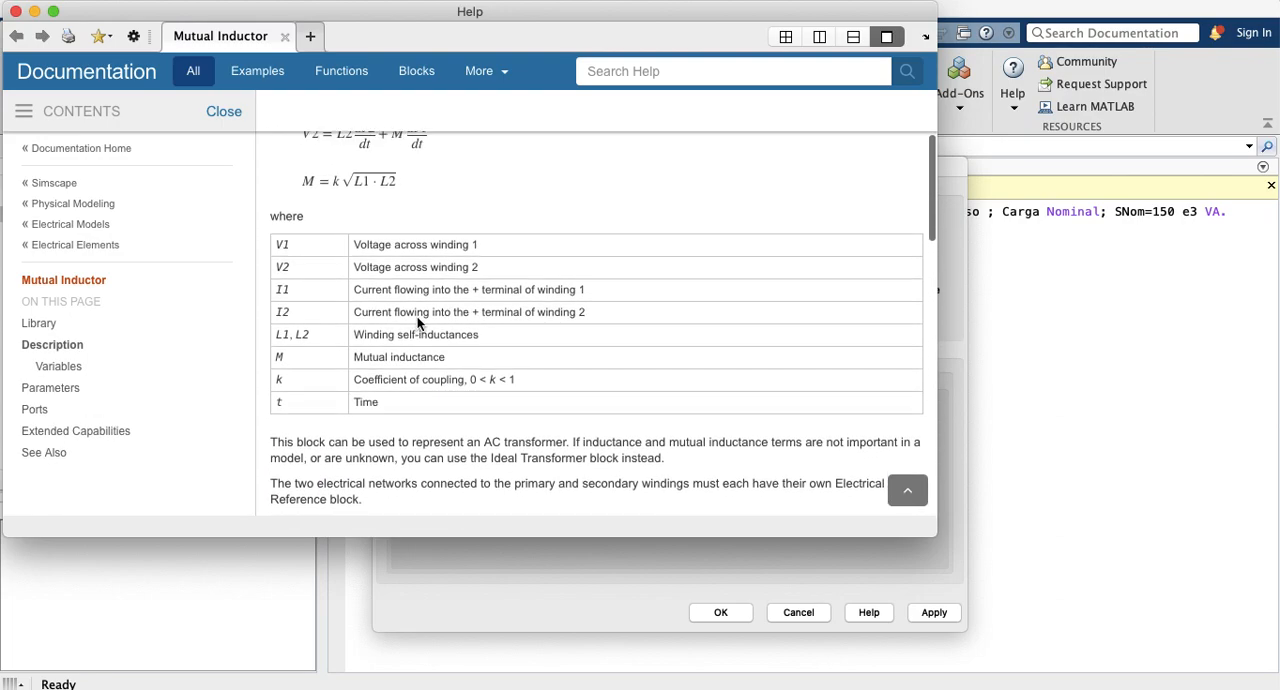
{"action": "scroll", "coordinate": [399, 240], "scroll_direction": "up", "scroll_amount": 3}
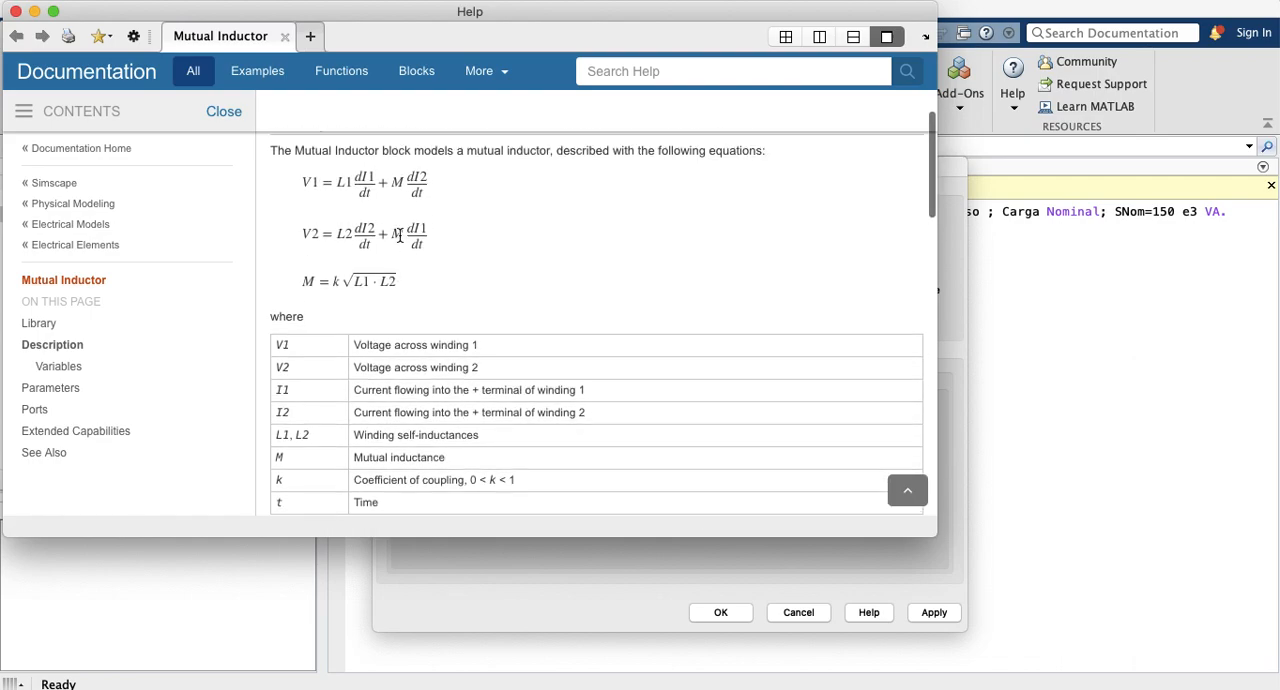
{"action": "left_click_drag", "start_coordinate": [400, 283], "coordinate": [301, 280]}
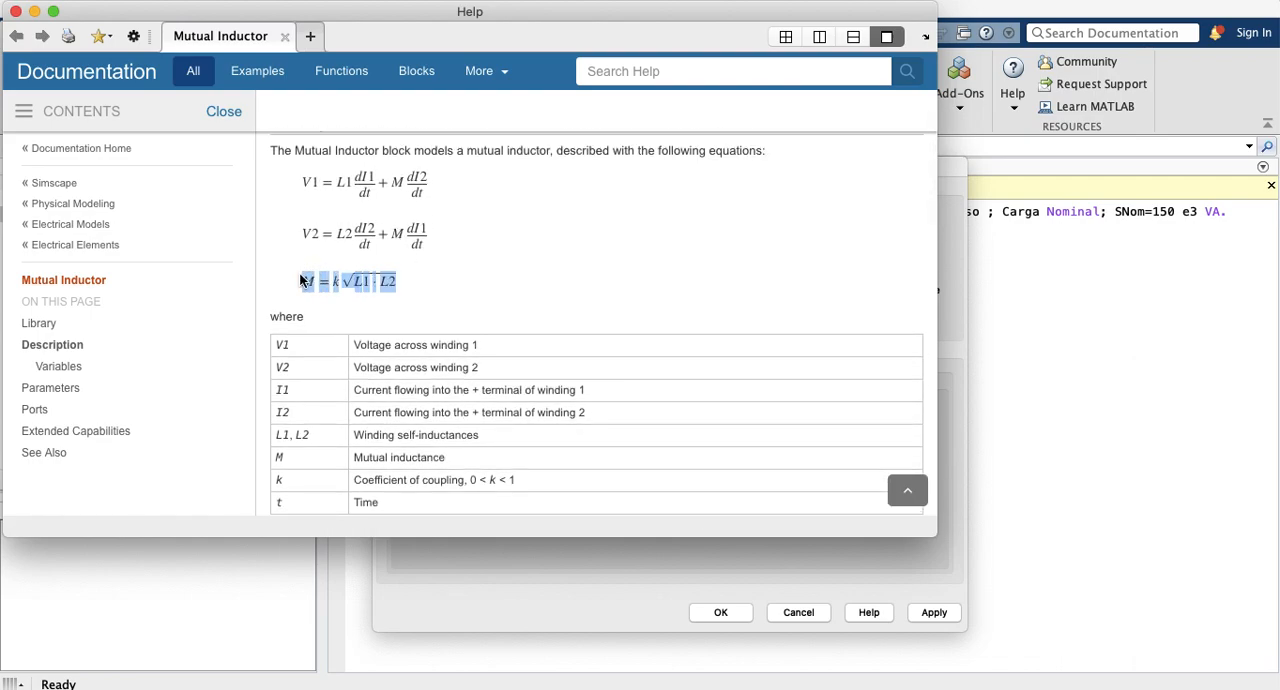
{"action": "left_click", "coordinate": [432, 300]}
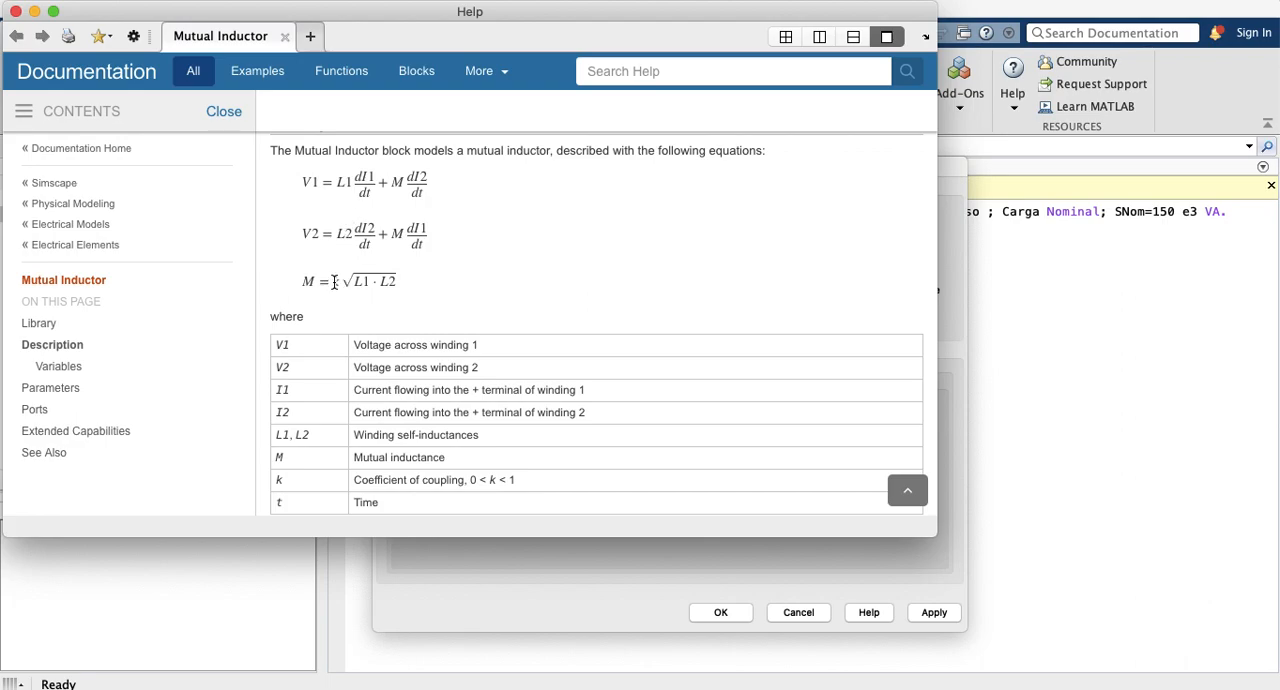
Step: Highlight the k√(L1·L2) expression and reread the Mutual Inductor help page's equations, symbol definitions, parameters, including the coefficient of coupling, and ports
{"action": "left_click_drag", "start_coordinate": [398, 283], "coordinate": [330, 287]}
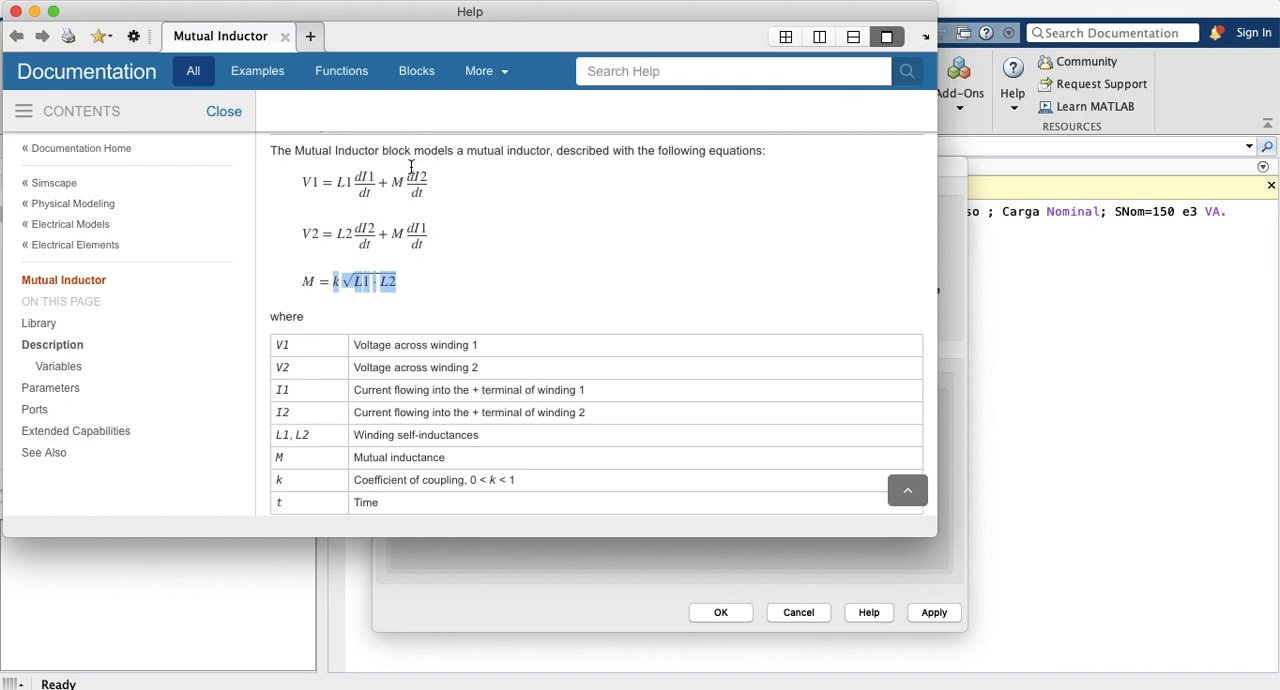
{"action": "scroll", "coordinate": [558, 316], "scroll_direction": "down", "scroll_amount": 15}
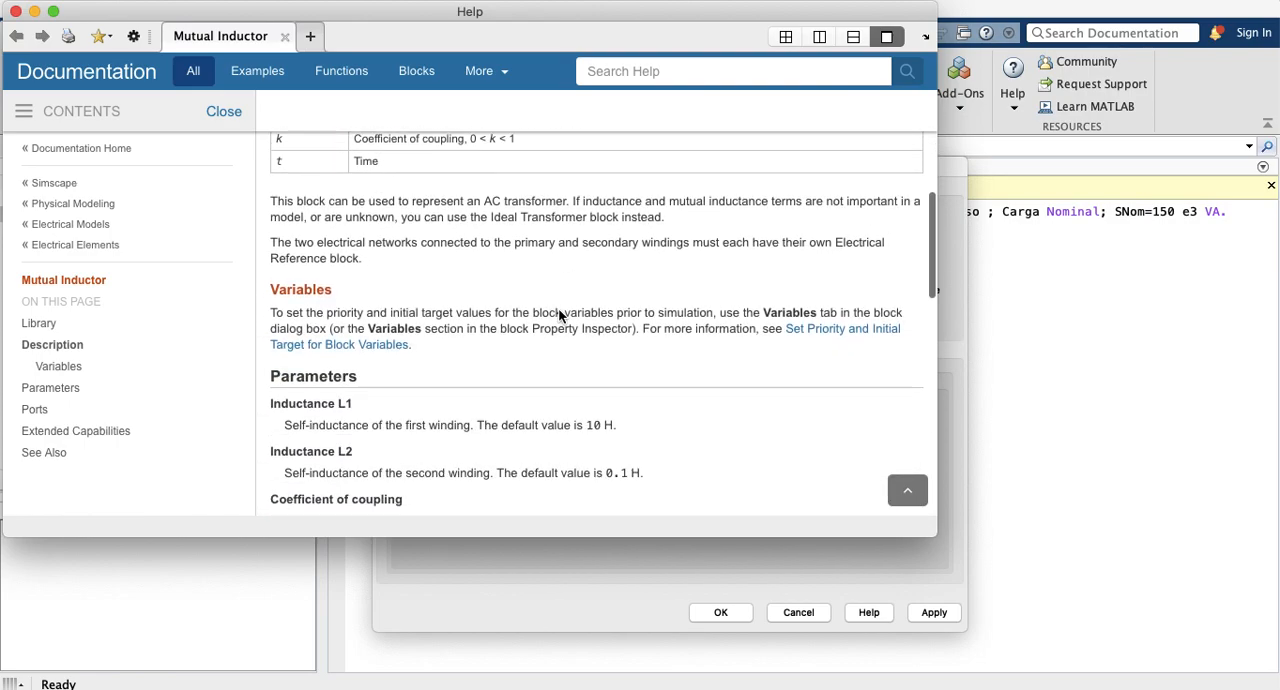
{"action": "scroll", "coordinate": [558, 316], "scroll_direction": "down", "scroll_amount": 10}
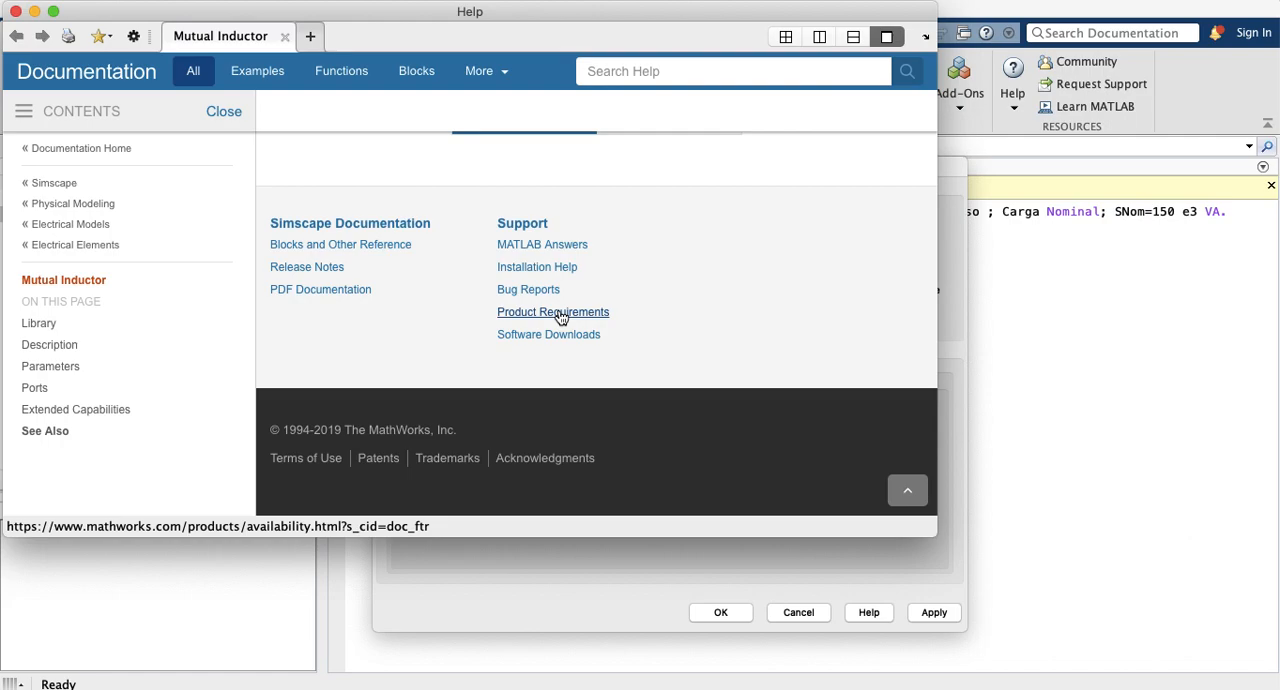
{"action": "scroll", "coordinate": [560, 285], "scroll_direction": "up", "scroll_amount": 5}
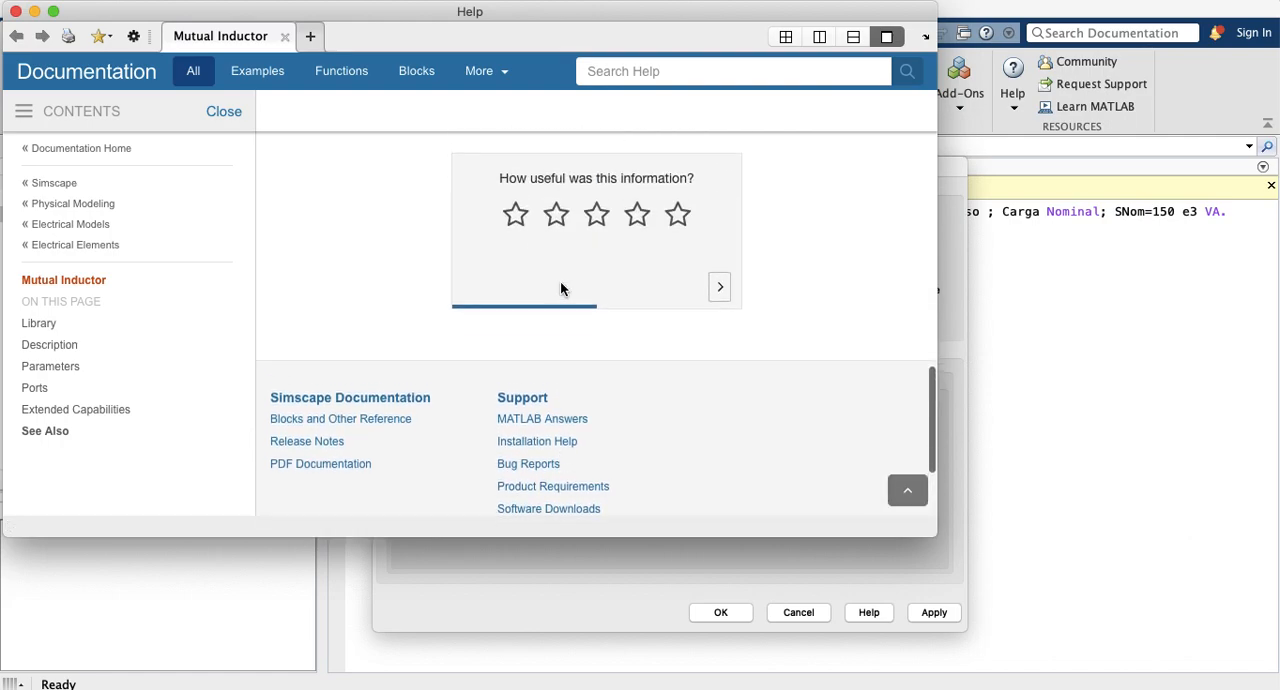
{"action": "scroll", "coordinate": [560, 289], "scroll_direction": "up", "scroll_amount": 8}
{"action": "scroll", "coordinate": [560, 289], "scroll_direction": "down", "scroll_amount": 3}
{"action": "scroll", "coordinate": [449, 447], "scroll_direction": "down", "scroll_amount": 2}
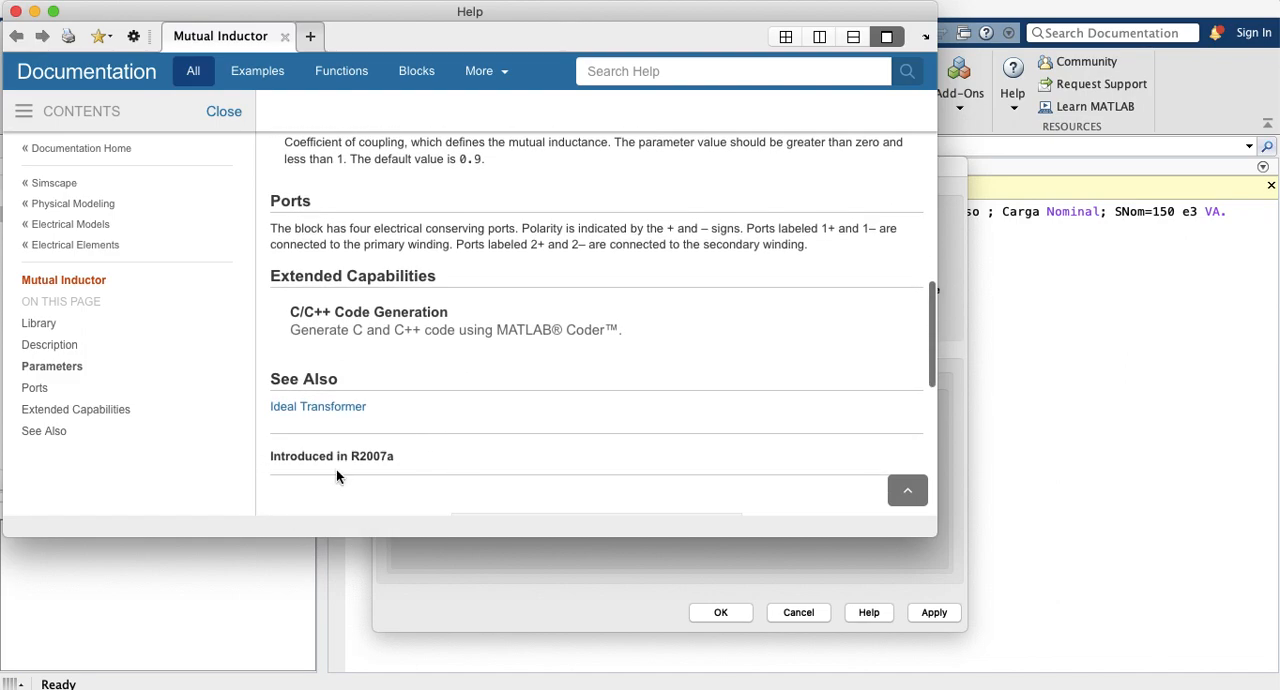
{"action": "scroll", "coordinate": [401, 347], "scroll_direction": "up", "scroll_amount": 3}
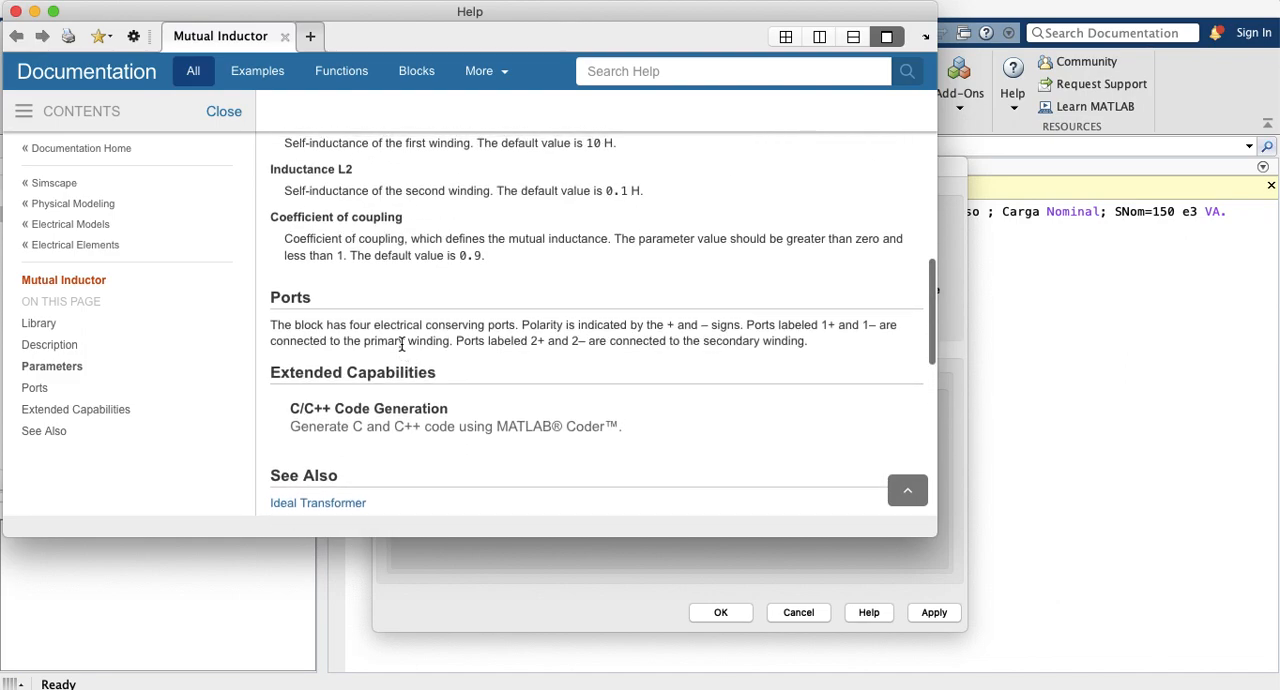
{"action": "scroll", "coordinate": [401, 347], "scroll_direction": "up", "scroll_amount": 1}
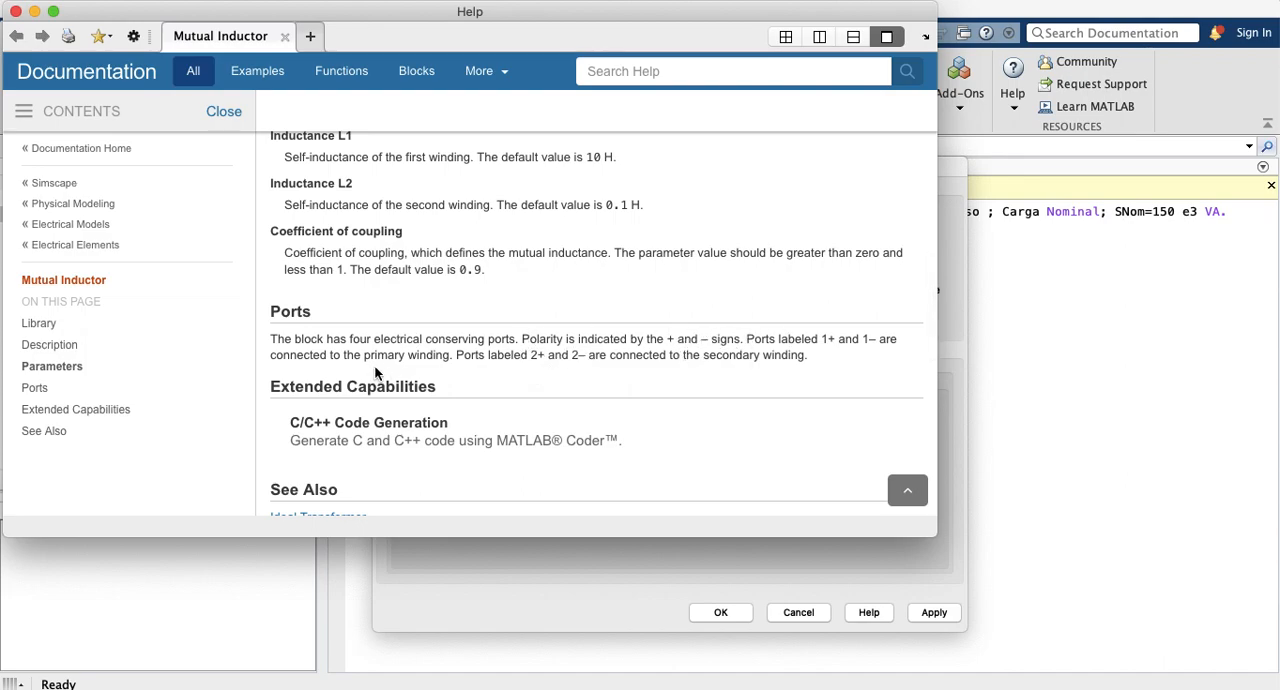
{"action": "scroll", "coordinate": [377, 369], "scroll_direction": "down", "scroll_amount": 2}
{"action": "scroll", "coordinate": [375, 367], "scroll_direction": "up", "scroll_amount": 6}
{"action": "scroll", "coordinate": [375, 367], "scroll_direction": "up", "scroll_amount": 15}
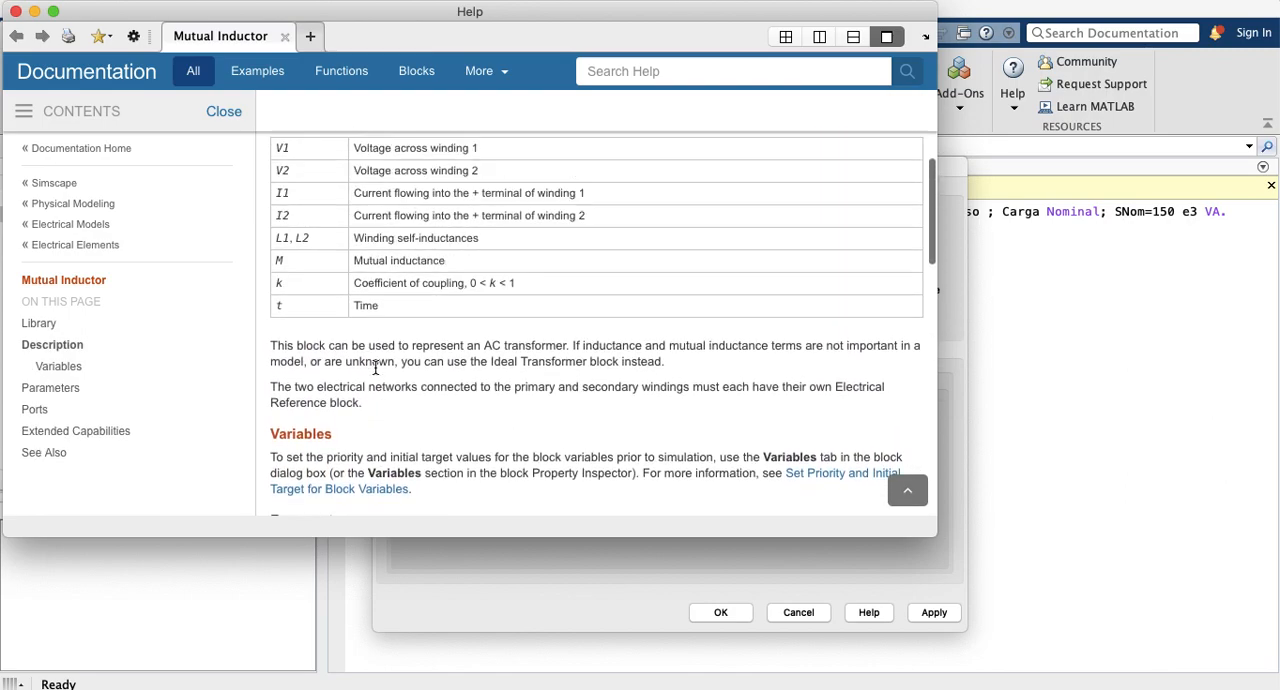
{"action": "scroll", "coordinate": [375, 367], "scroll_direction": "up", "scroll_amount": 5}
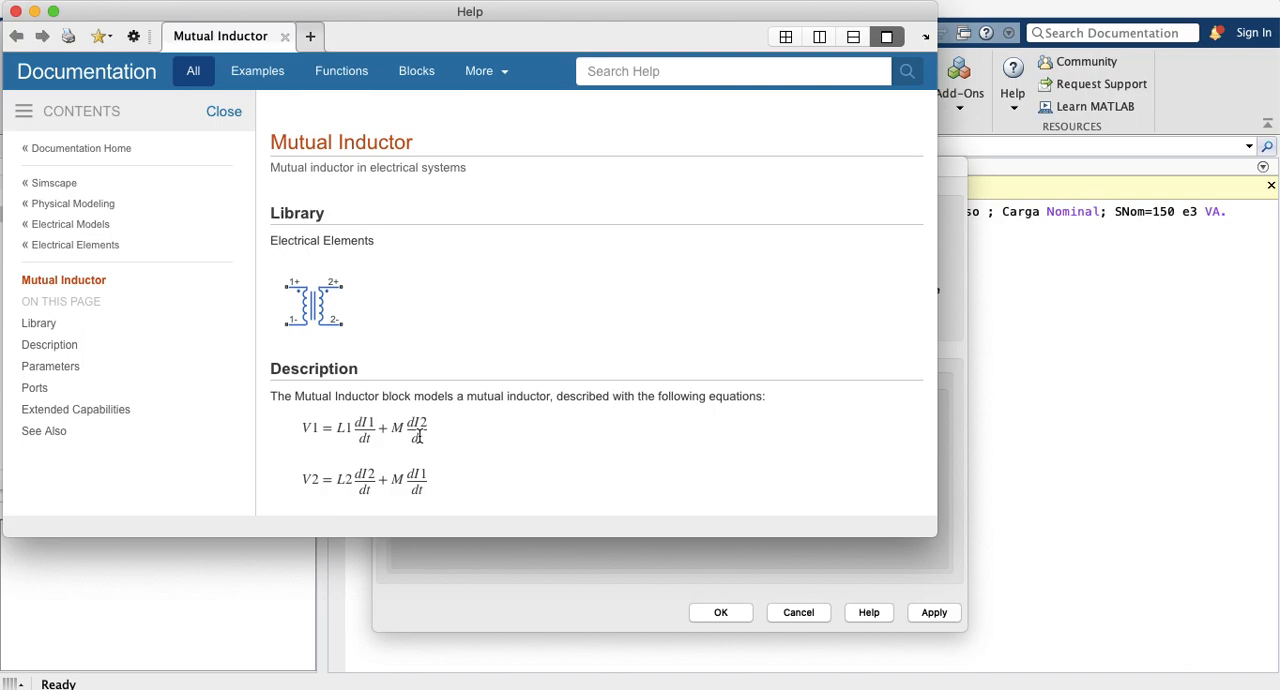
{"action": "scroll", "coordinate": [423, 401], "scroll_direction": "down", "scroll_amount": 10}
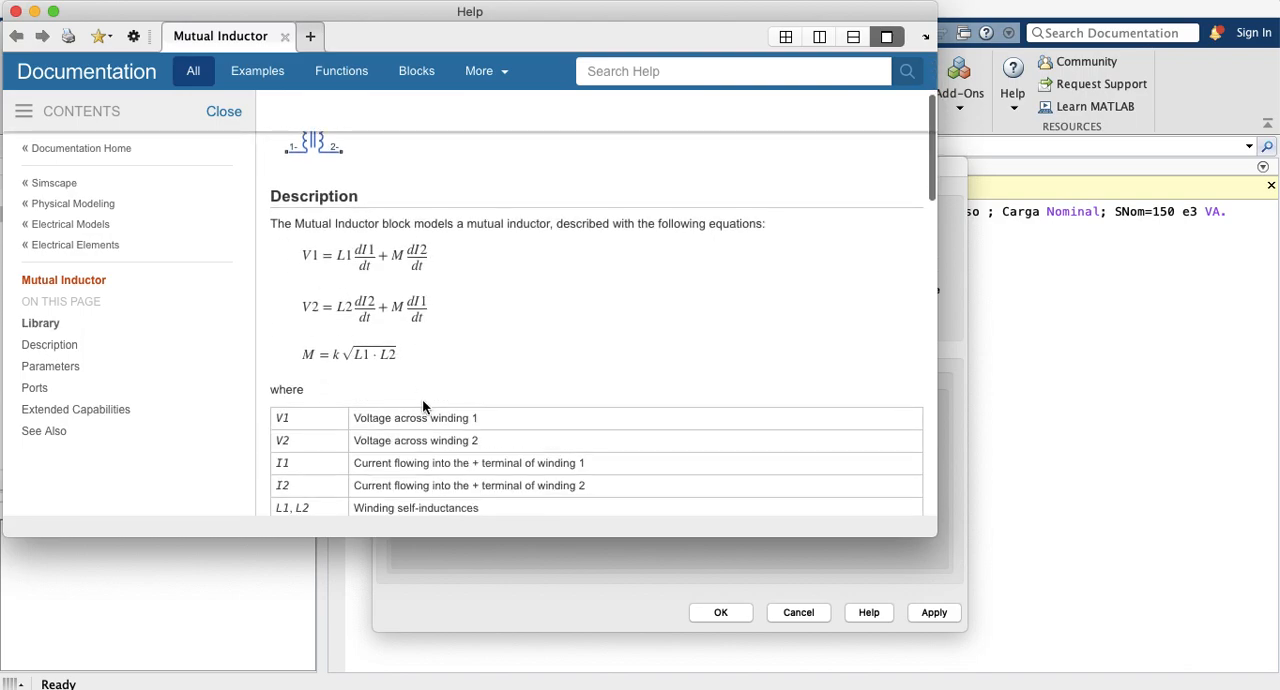
{"action": "scroll", "coordinate": [423, 401], "scroll_direction": "down", "scroll_amount": 10}
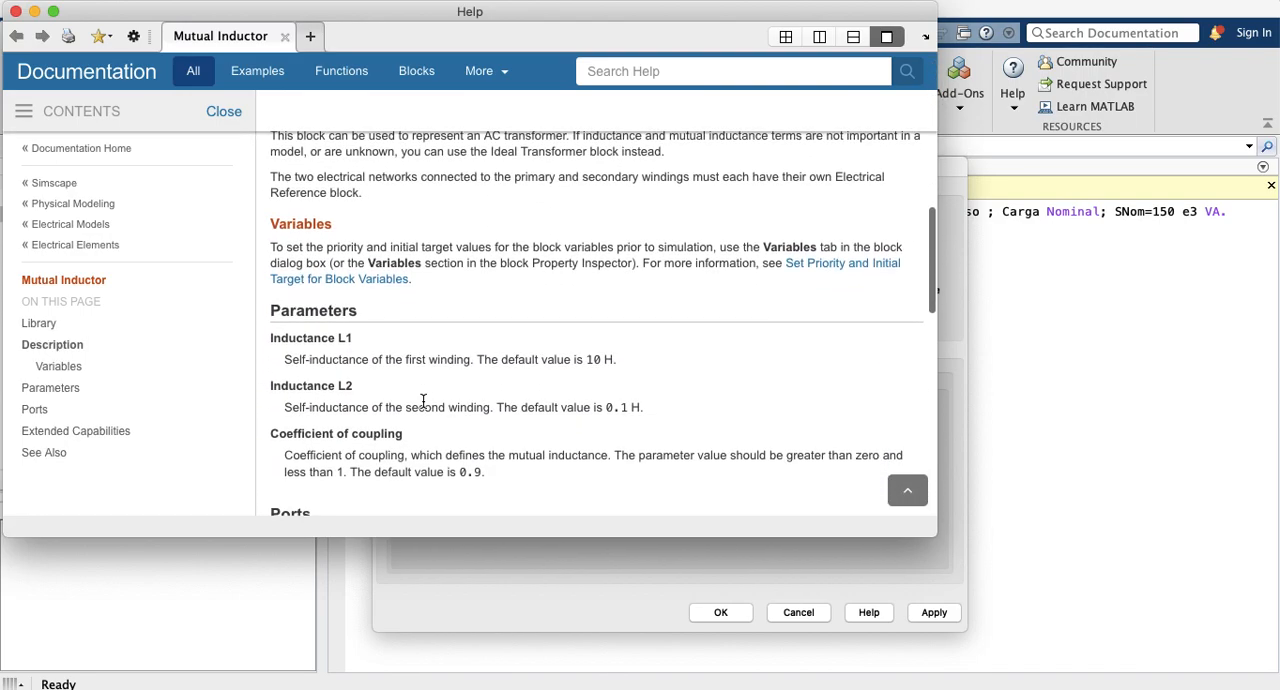
{"action": "scroll", "coordinate": [423, 401], "scroll_direction": "down", "scroll_amount": 3}
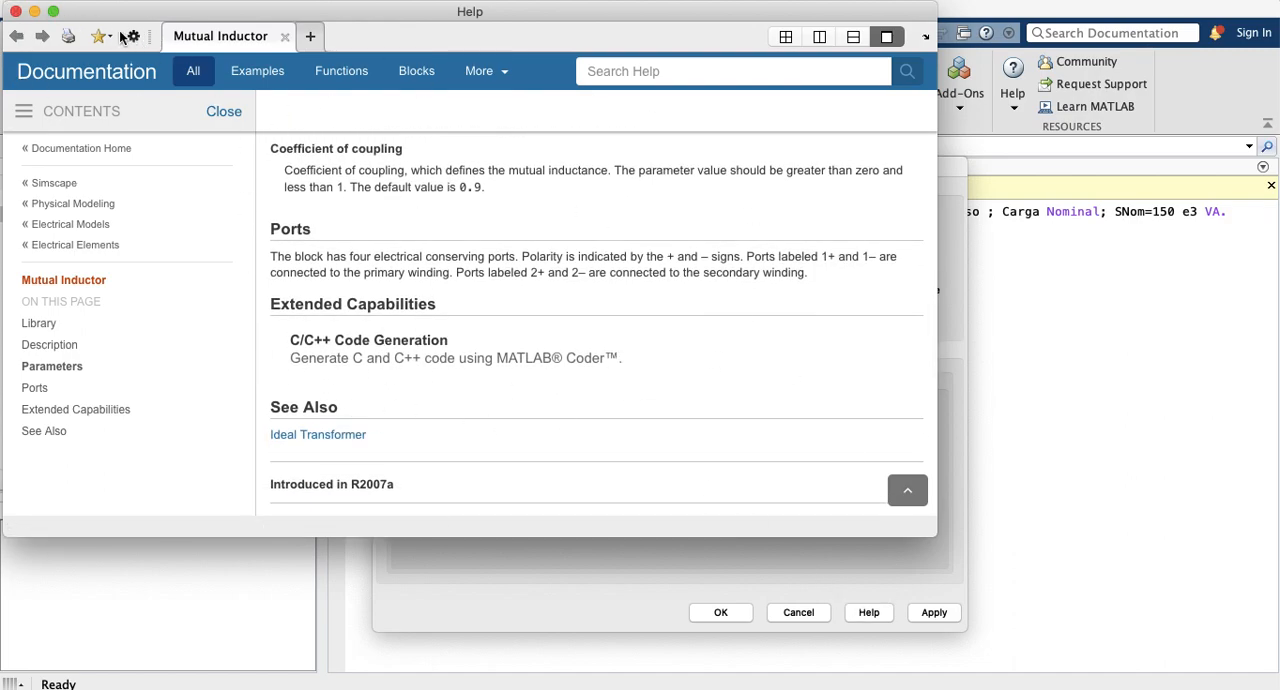
Step: Close the help page, accept the Mutual Inductor's block parameters and return to the trafoideal2 model
{"action": "left_click", "coordinate": [16, 12]}
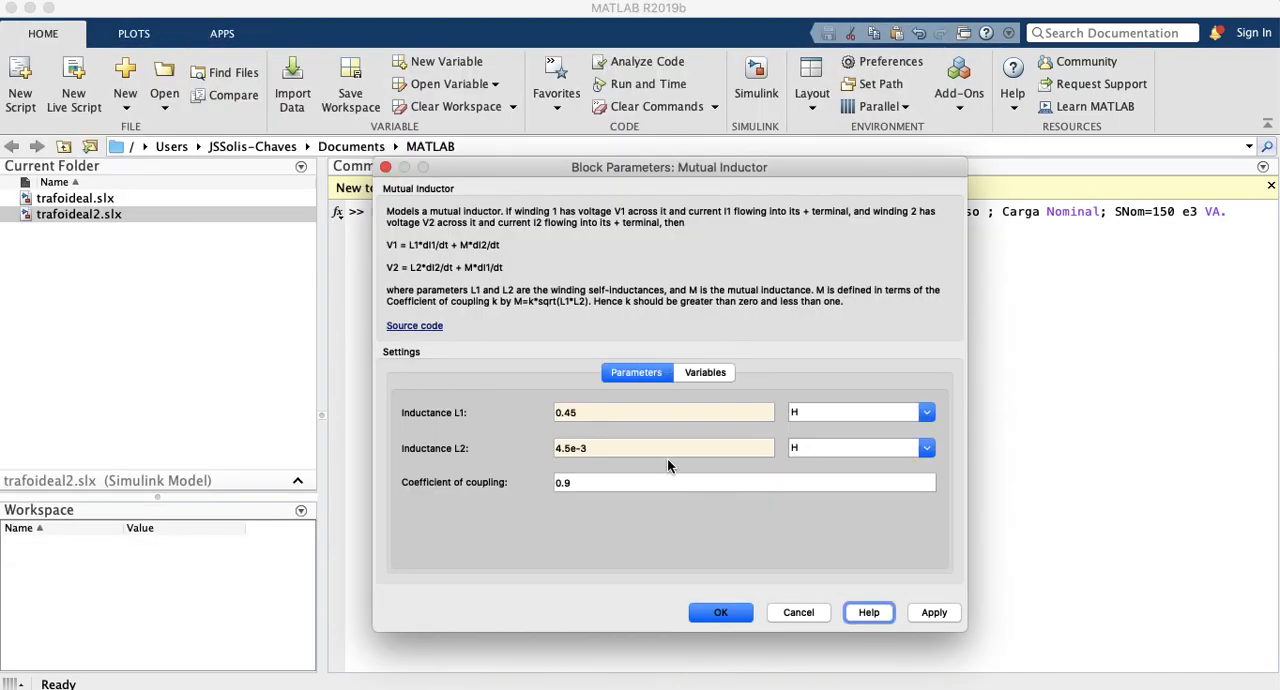
{"action": "double_click", "coordinate": [577, 485]}
{"action": "left_click", "coordinate": [725, 617]}
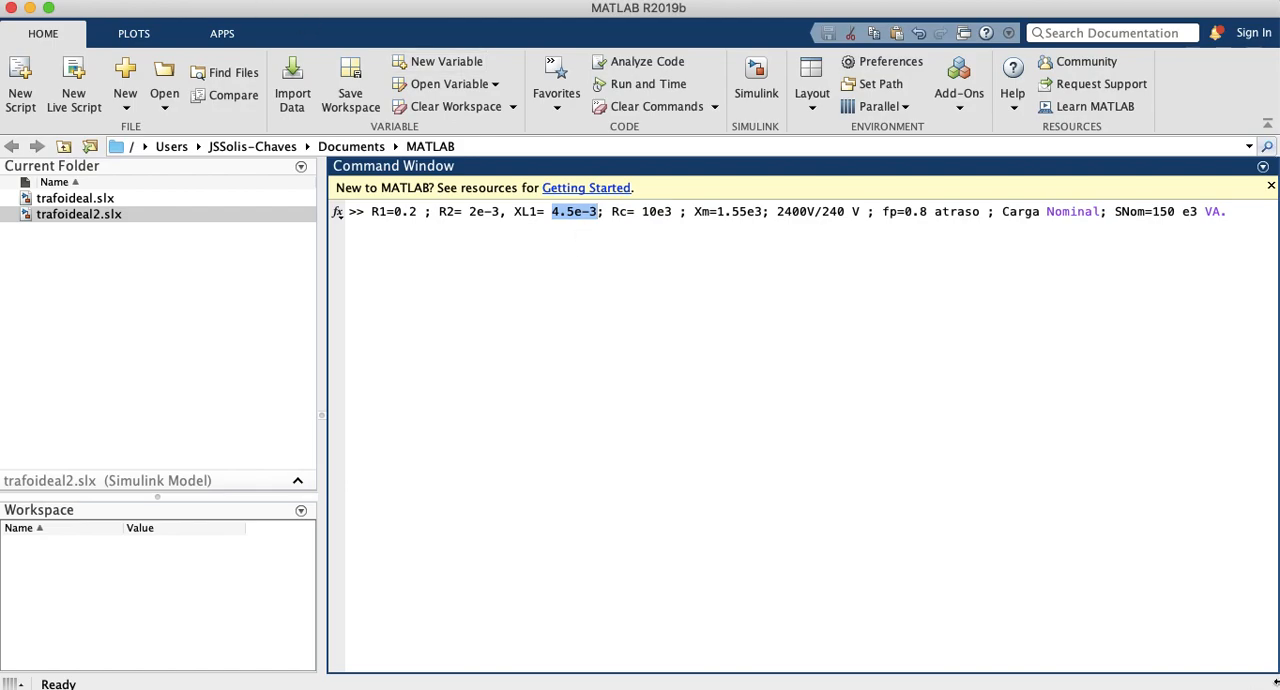
{"action": "mouse_move", "coordinate": [1277, 687]}
{"action": "left_click", "coordinate": [890, 190]}
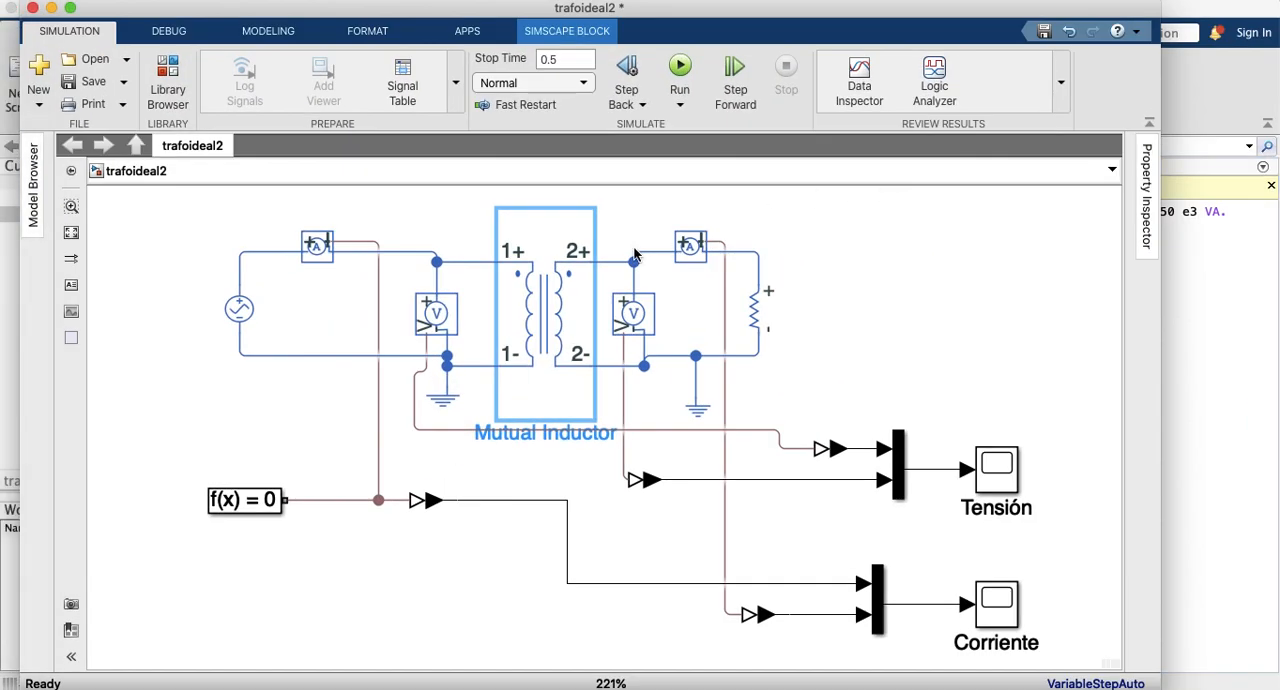
Step: Delete the secondary current sensor's signal line and both of its circuit connections, and move the sensor out of the circuit beyond the load resistor
{"action": "left_click", "coordinate": [162, 66]}
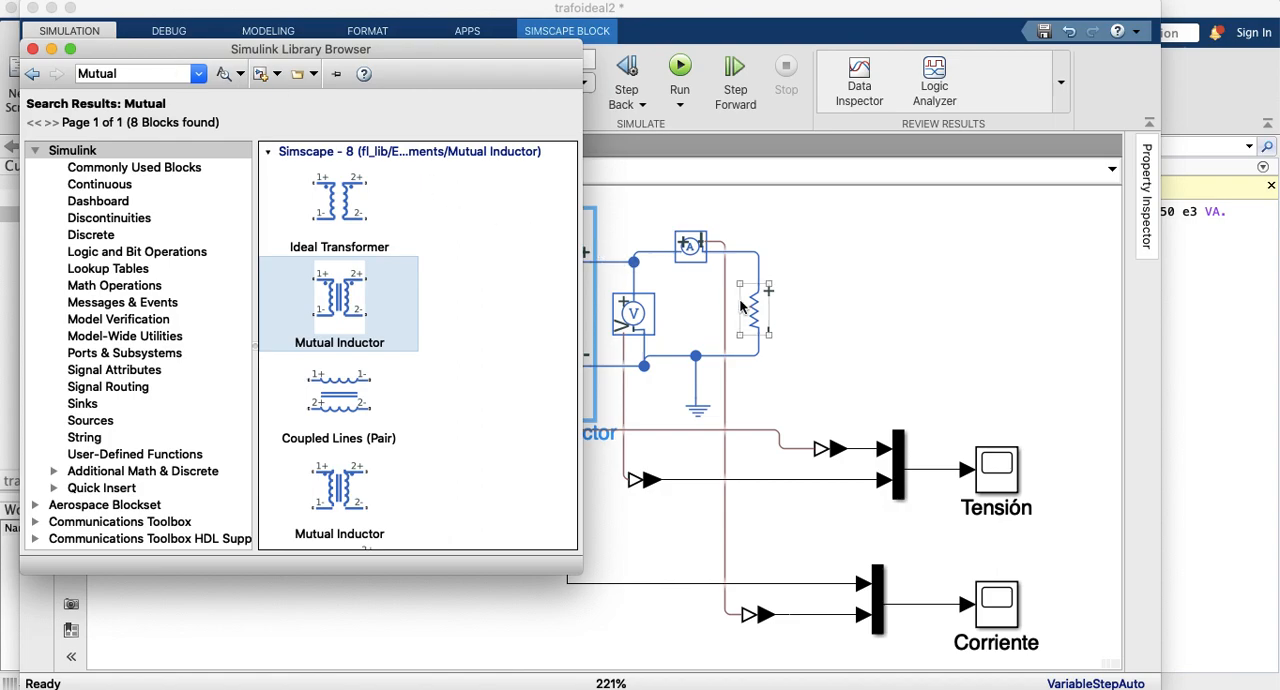
{"action": "left_click", "coordinate": [810, 293]}
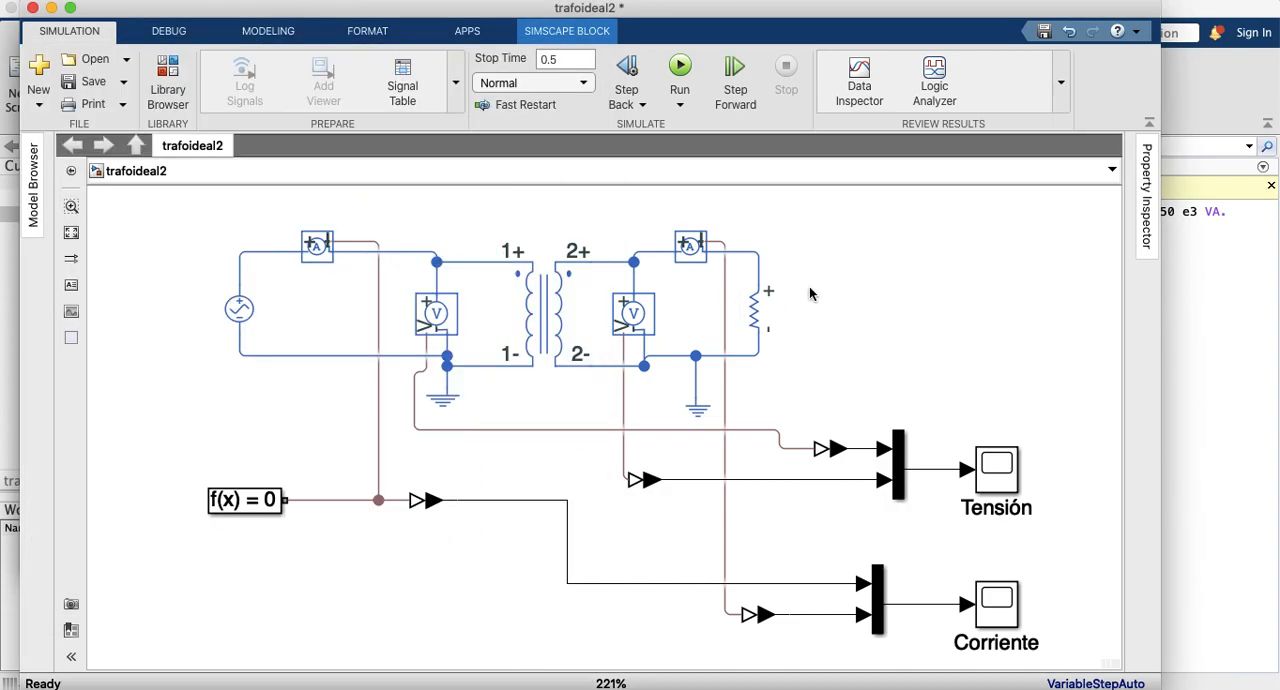
{"action": "left_click", "coordinate": [680, 240]}
{"action": "left_click", "coordinate": [725, 320]}
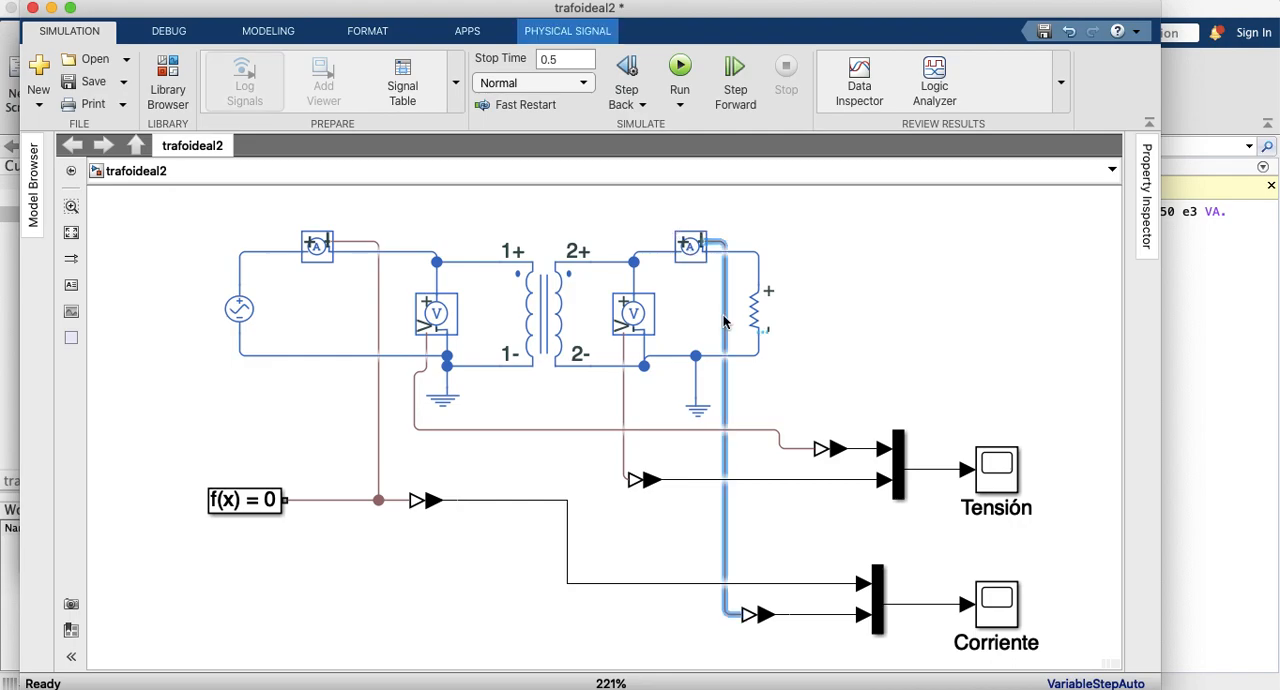
{"action": "key", "text": "Delete"}
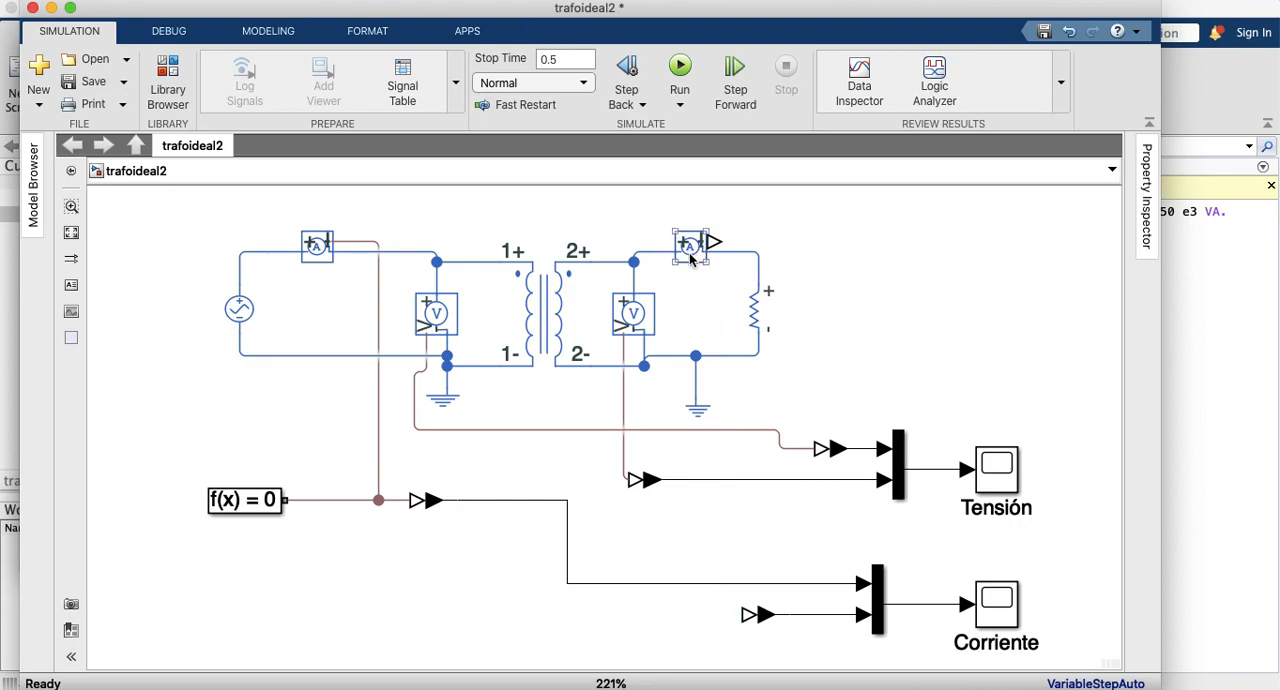
{"action": "left_click", "coordinate": [663, 256]}
{"action": "key", "text": "Delete"}
{"action": "left_click", "coordinate": [743, 254]}
{"action": "key", "text": "Delete"}
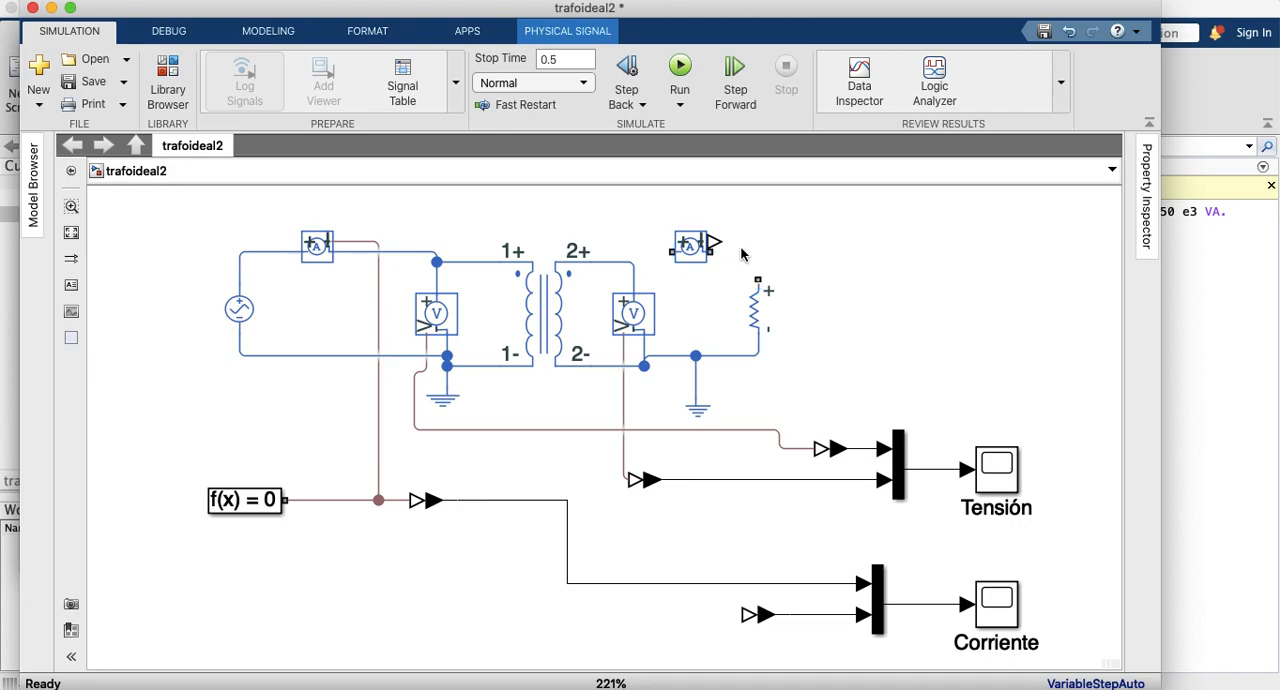
{"action": "left_click_drag", "start_coordinate": [699, 258], "coordinate": [897, 233]}
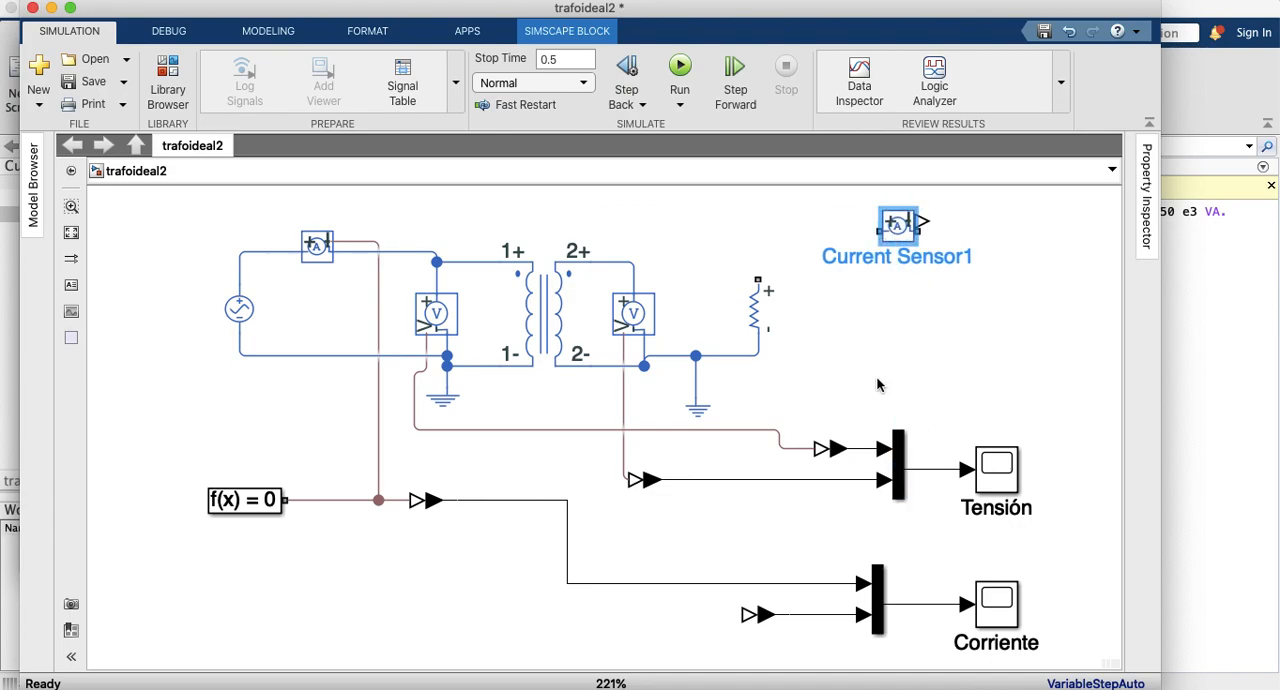
Step: Shift the Corriente and Tensión scopes, with their multiplexers and adjacent signal converters, farther right to free space beside the secondary circuit
{"action": "left_click_drag", "start_coordinate": [703, 548], "coordinate": [1042, 660]}
{"action": "left_click_drag", "start_coordinate": [1015, 615], "coordinate": [1045, 610]}
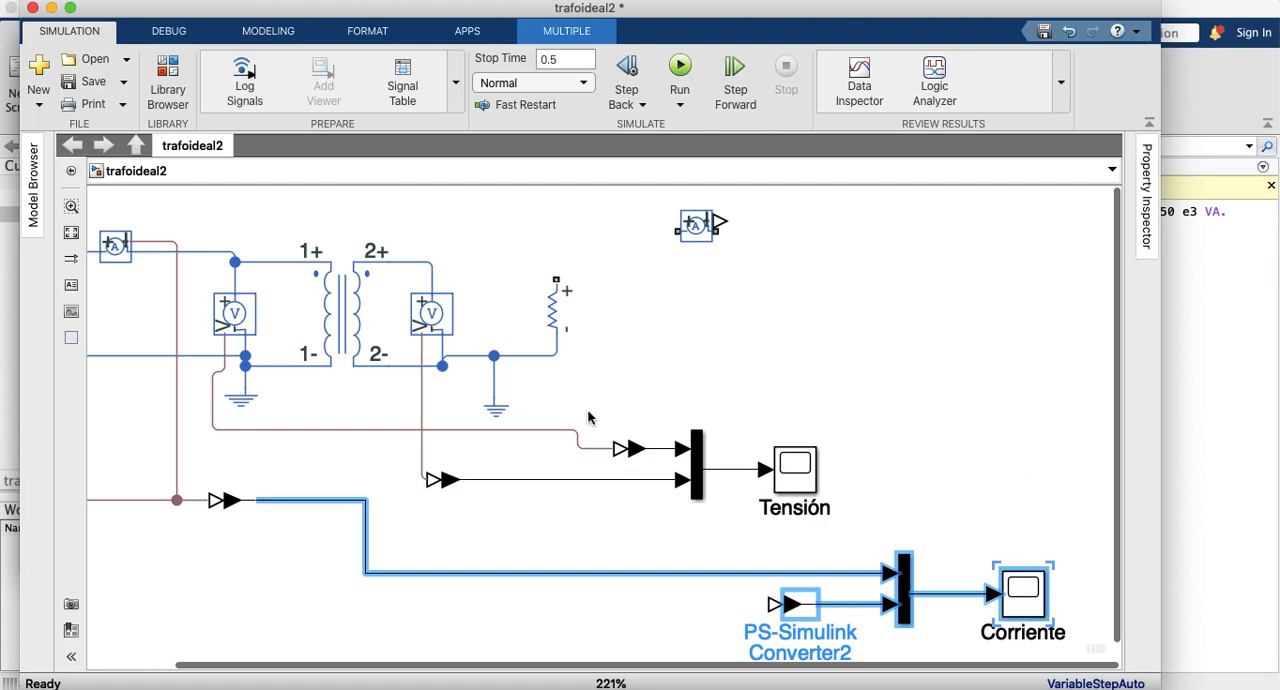
{"action": "left_click_drag", "start_coordinate": [551, 411], "coordinate": [829, 529]}
{"action": "left_click_drag", "start_coordinate": [822, 480], "coordinate": [1027, 480]}
{"action": "left_click", "coordinate": [331, 322]}
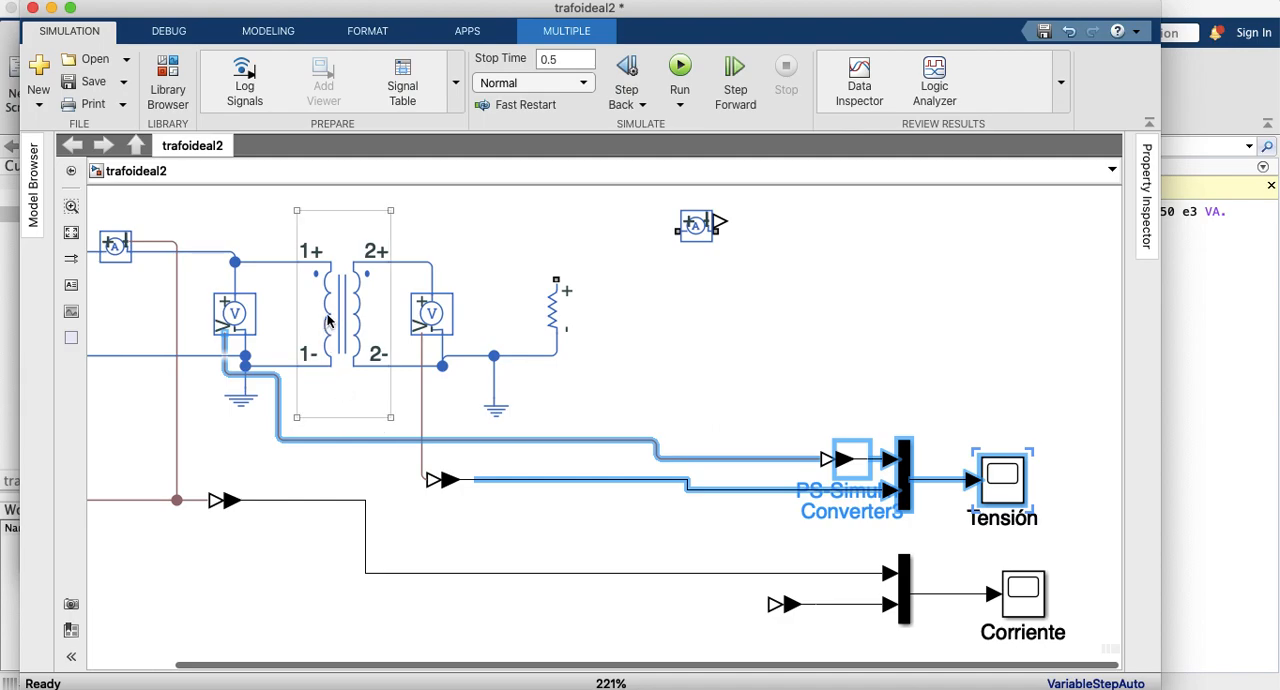
Step: Duplicate the load resistor, rotate the copy horizontal and wire it in series between the secondary voltage sensor's node and the load resistor
{"action": "left_click", "coordinate": [548, 312]}
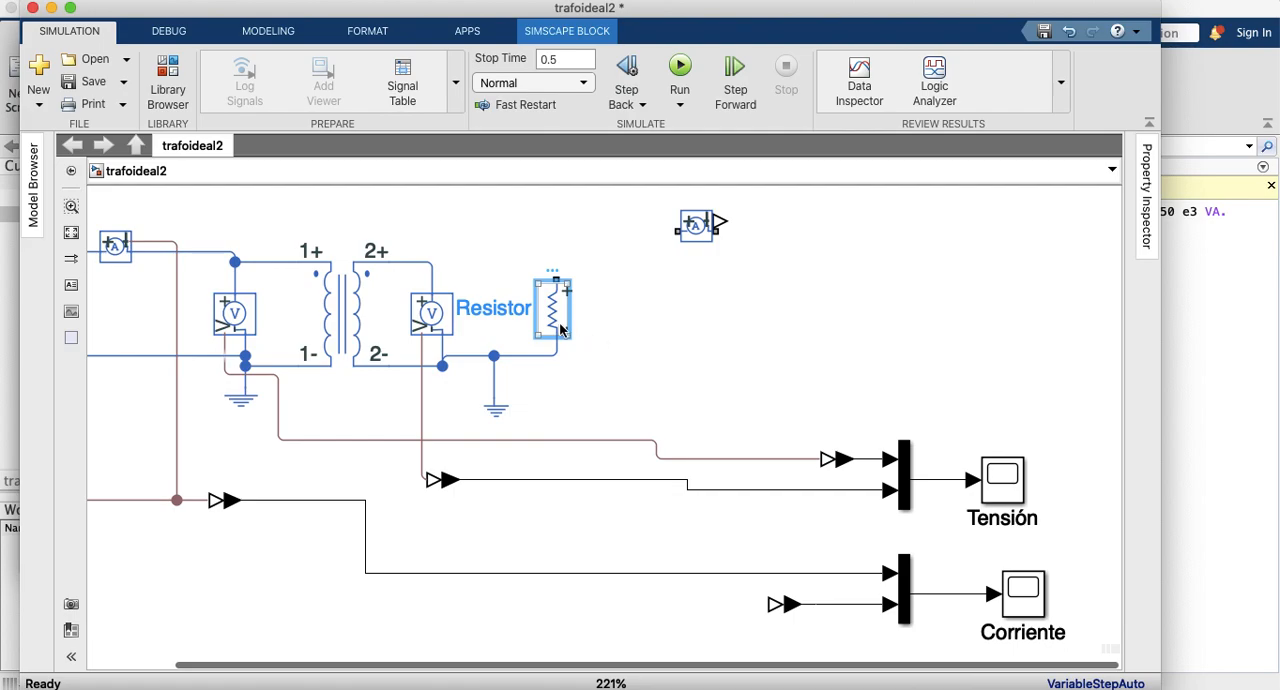
{"action": "key", "text": "super+v"}
{"action": "left_click_drag", "start_coordinate": [630, 333], "coordinate": [484, 251]}
{"action": "key", "text": "super+r"}
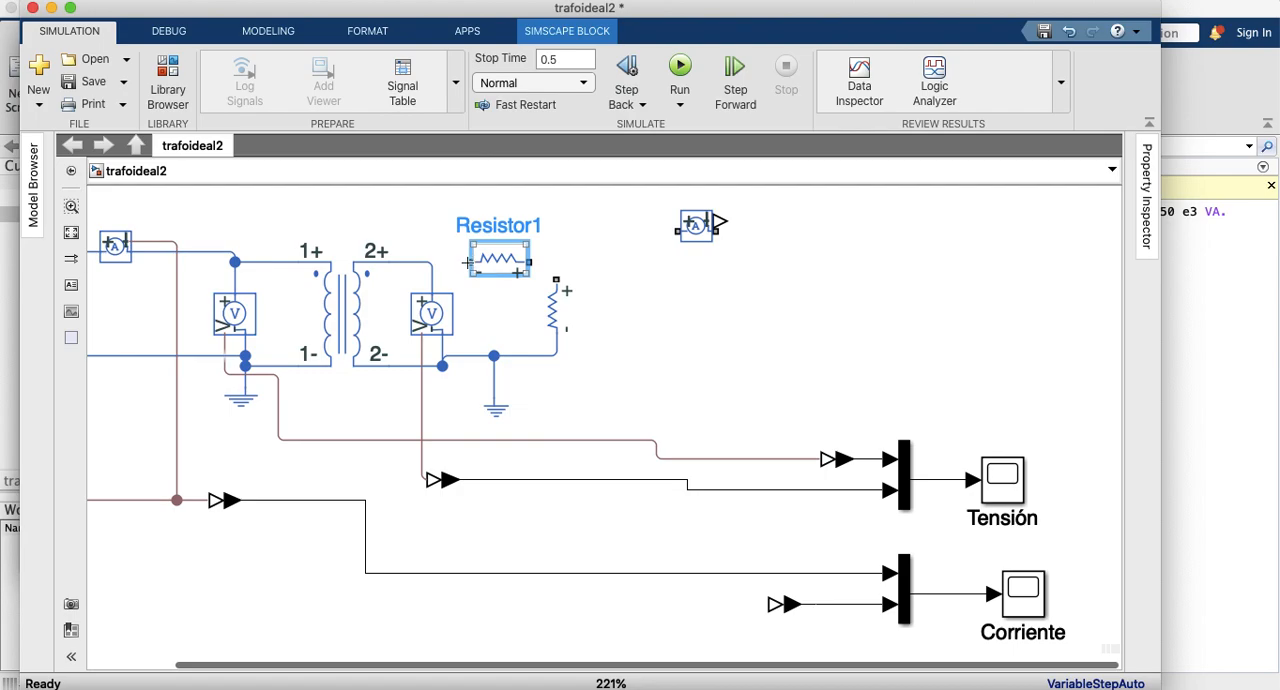
{"action": "left_click_drag", "start_coordinate": [470, 262], "coordinate": [432, 262]}
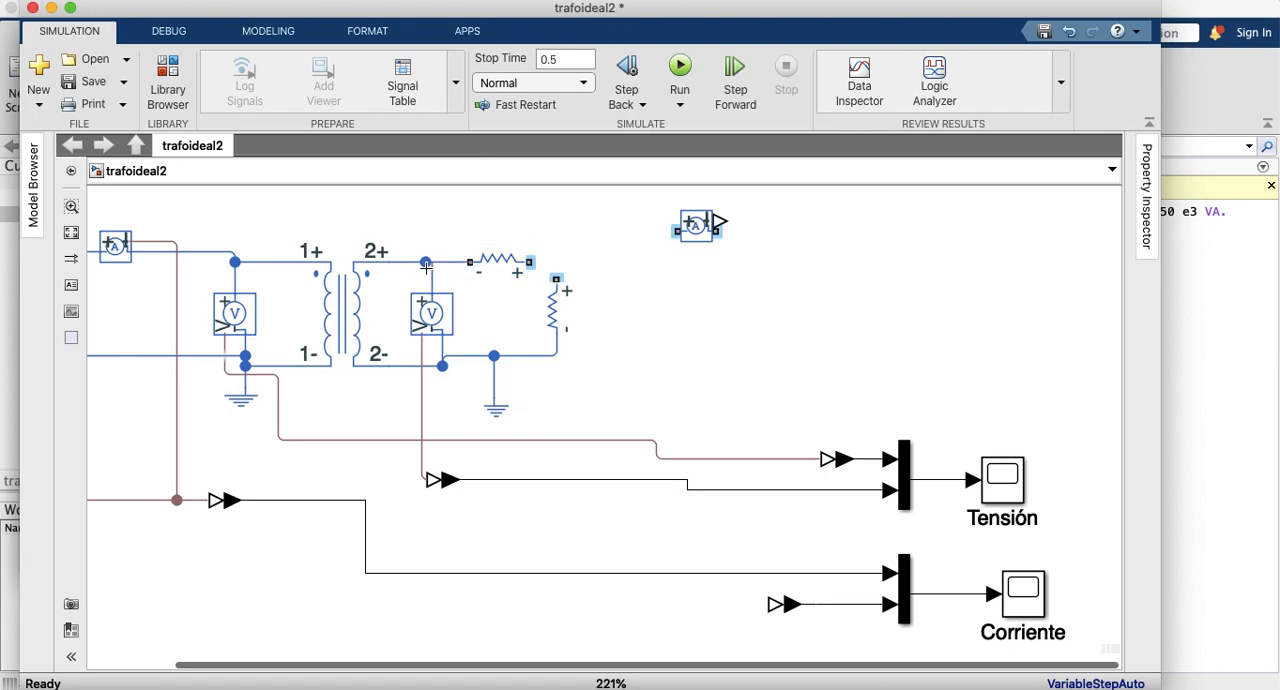
{"action": "left_click_drag", "start_coordinate": [529, 262], "coordinate": [557, 265]}
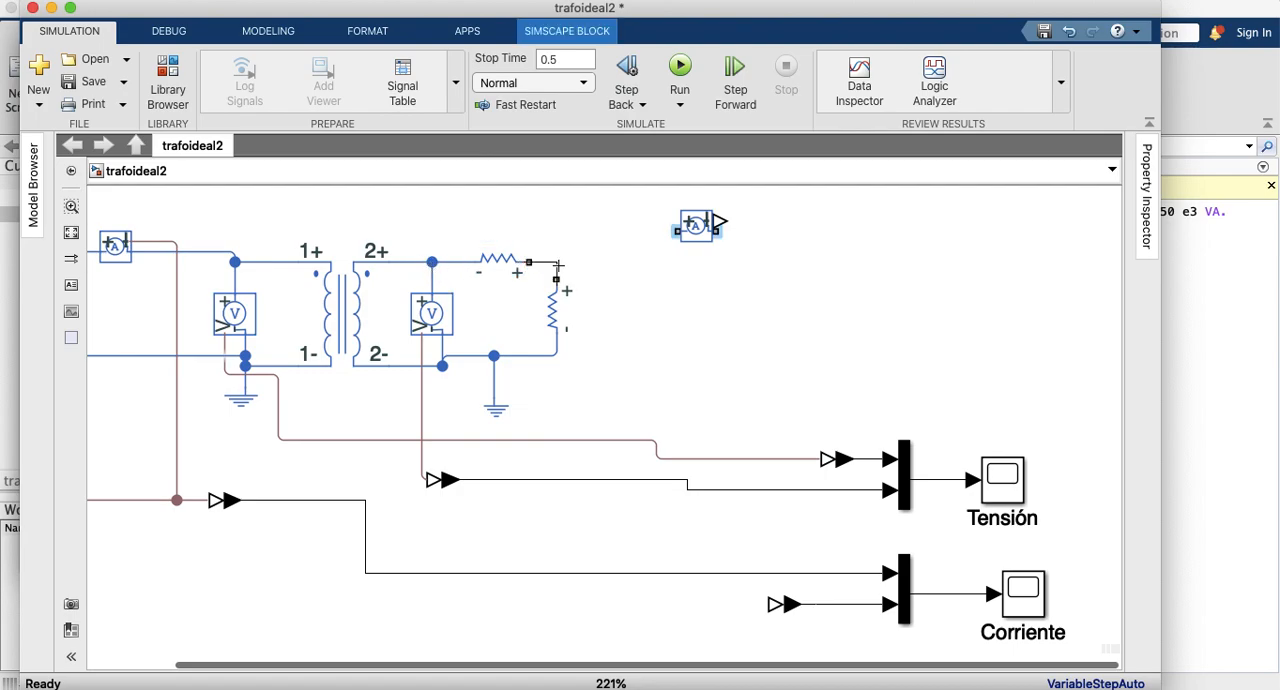
Step: Delete the vertical load resistor and straighten the two loose wire ends into horizontal open branches
{"action": "left_click", "coordinate": [560, 312]}
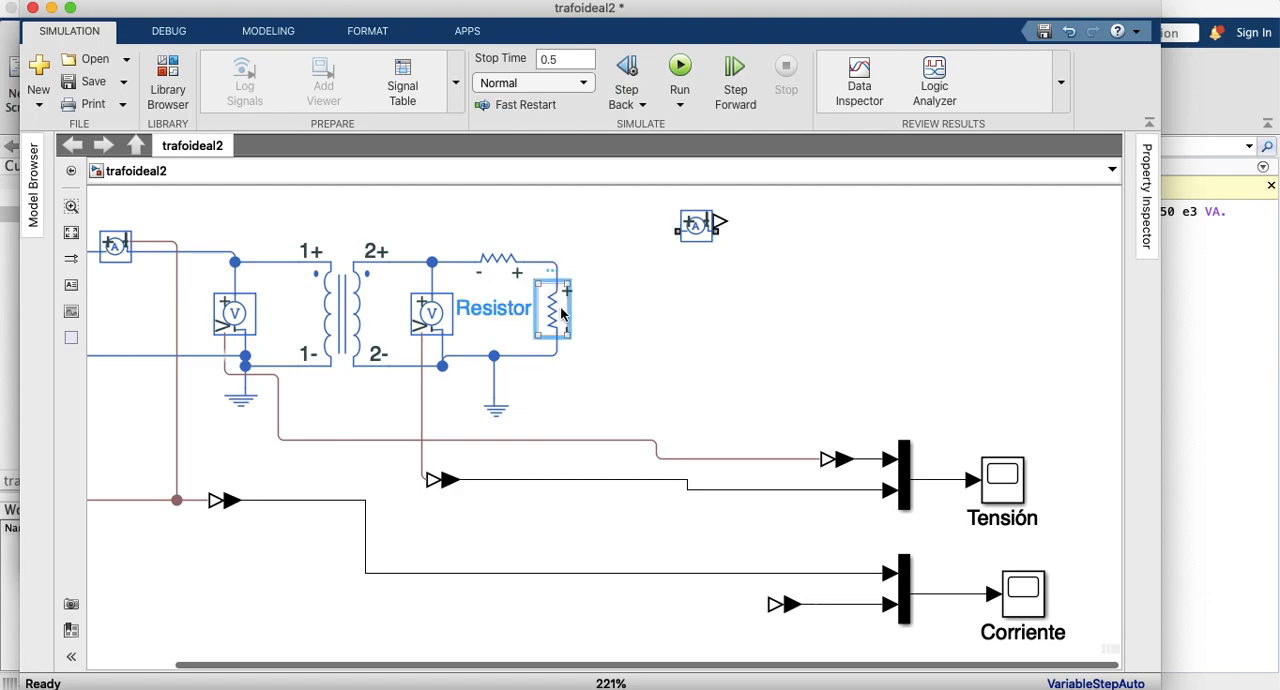
{"action": "key", "text": "Delete"}
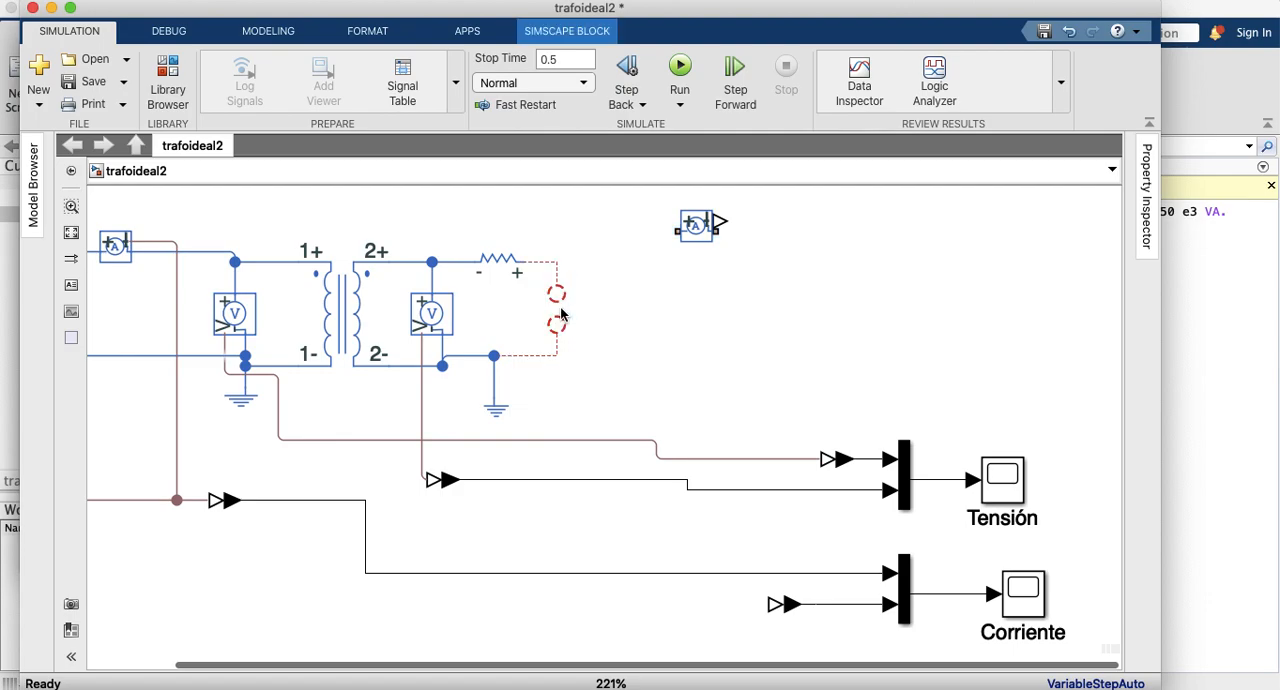
{"action": "left_click_drag", "start_coordinate": [561, 315], "coordinate": [565, 262]}
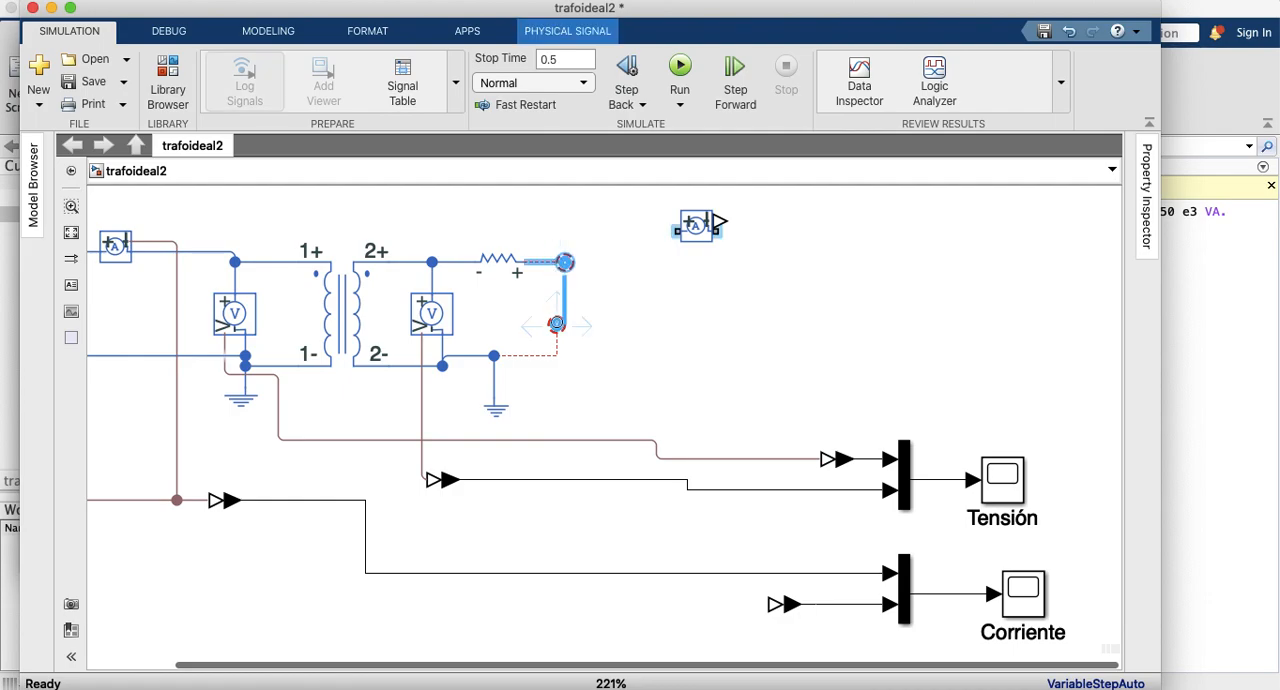
{"action": "left_click", "coordinate": [609, 315]}
{"action": "left_click", "coordinate": [558, 325]}
{"action": "left_click_drag", "start_coordinate": [557, 325], "coordinate": [566, 358]}
{"action": "left_click", "coordinate": [623, 321]}
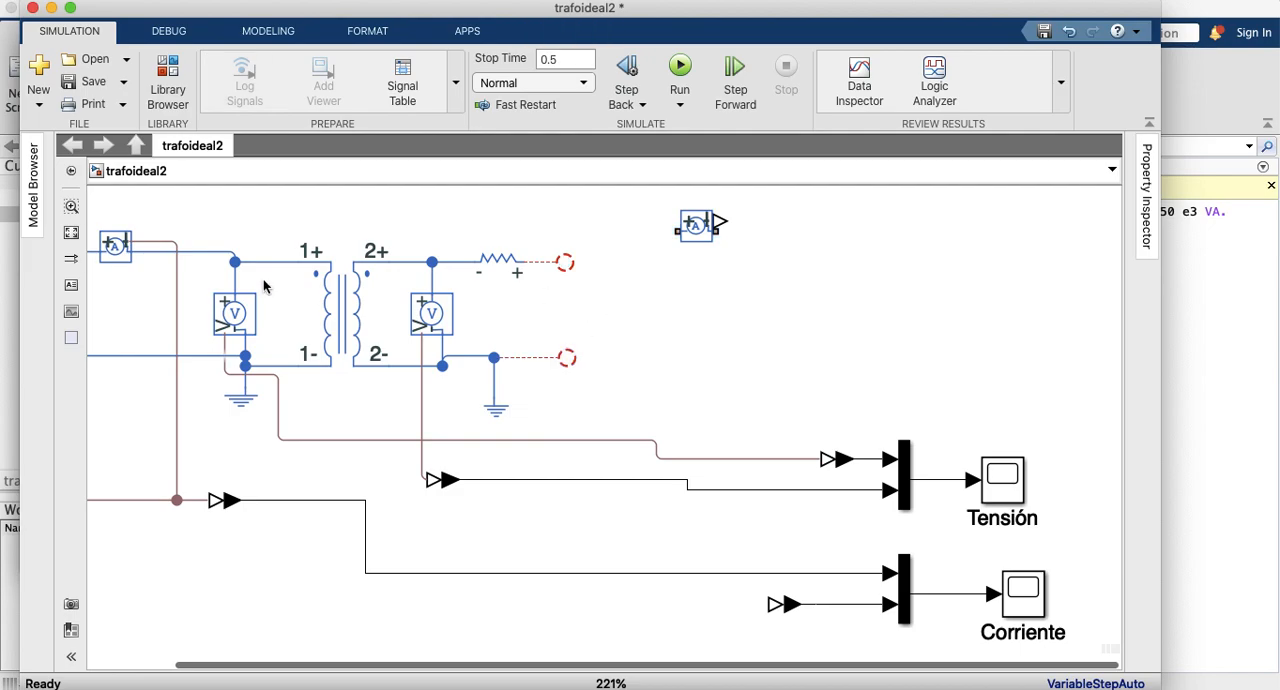
Step: Look through the electrical elements of the Simscape Foundation Library for a load component for the secondary circuit
{"action": "left_click", "coordinate": [166, 78]}
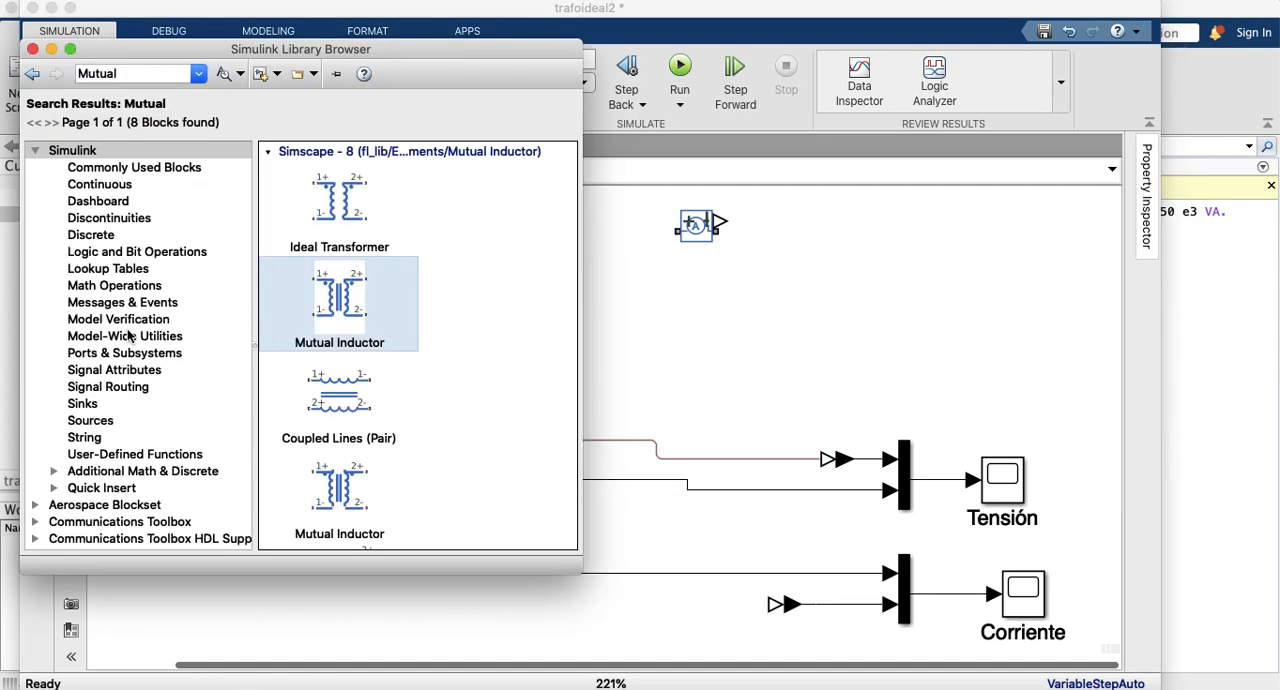
{"action": "scroll", "coordinate": [118, 395], "scroll_direction": "down", "scroll_amount": 10}
{"action": "scroll", "coordinate": [118, 395], "scroll_direction": "down", "scroll_amount": 2}
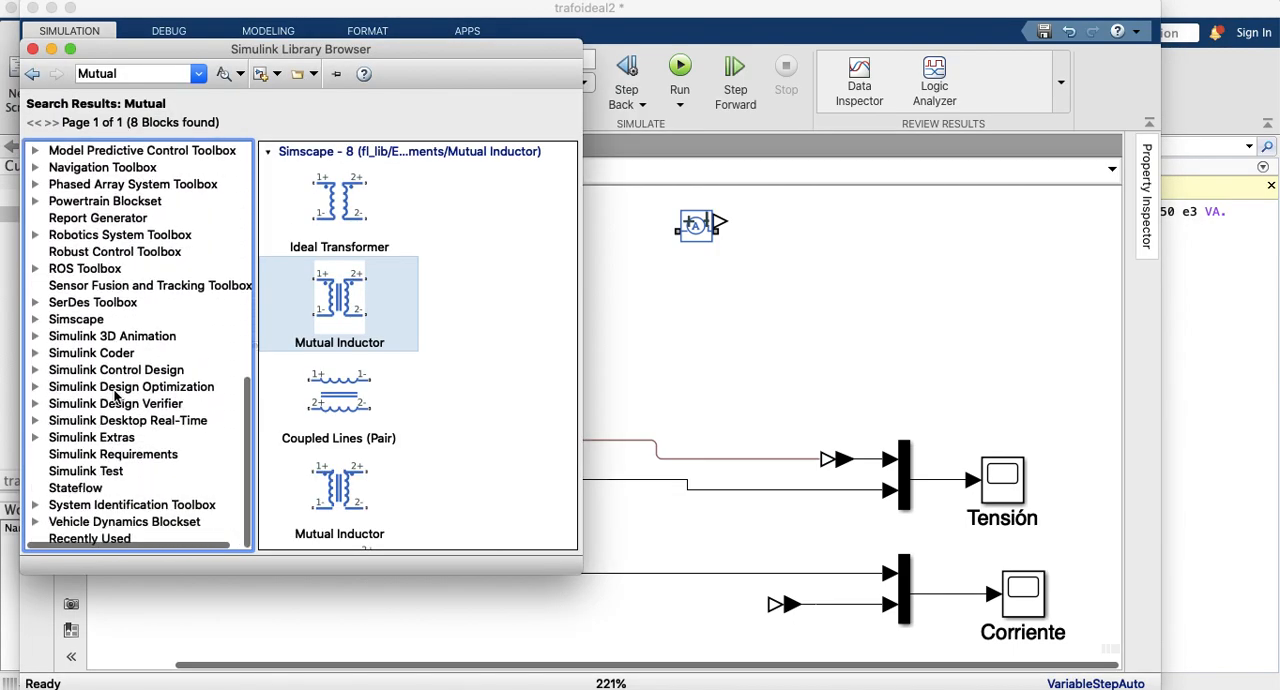
{"action": "left_click", "coordinate": [36, 320]}
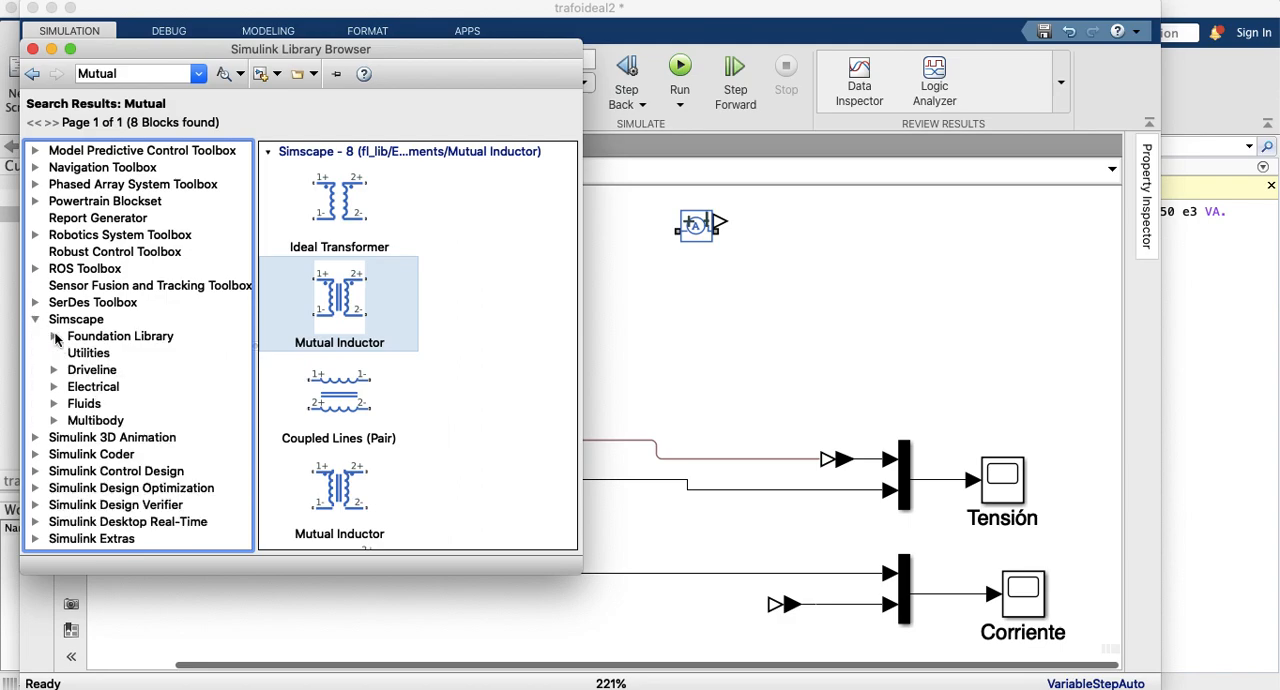
{"action": "left_click", "coordinate": [56, 337]}
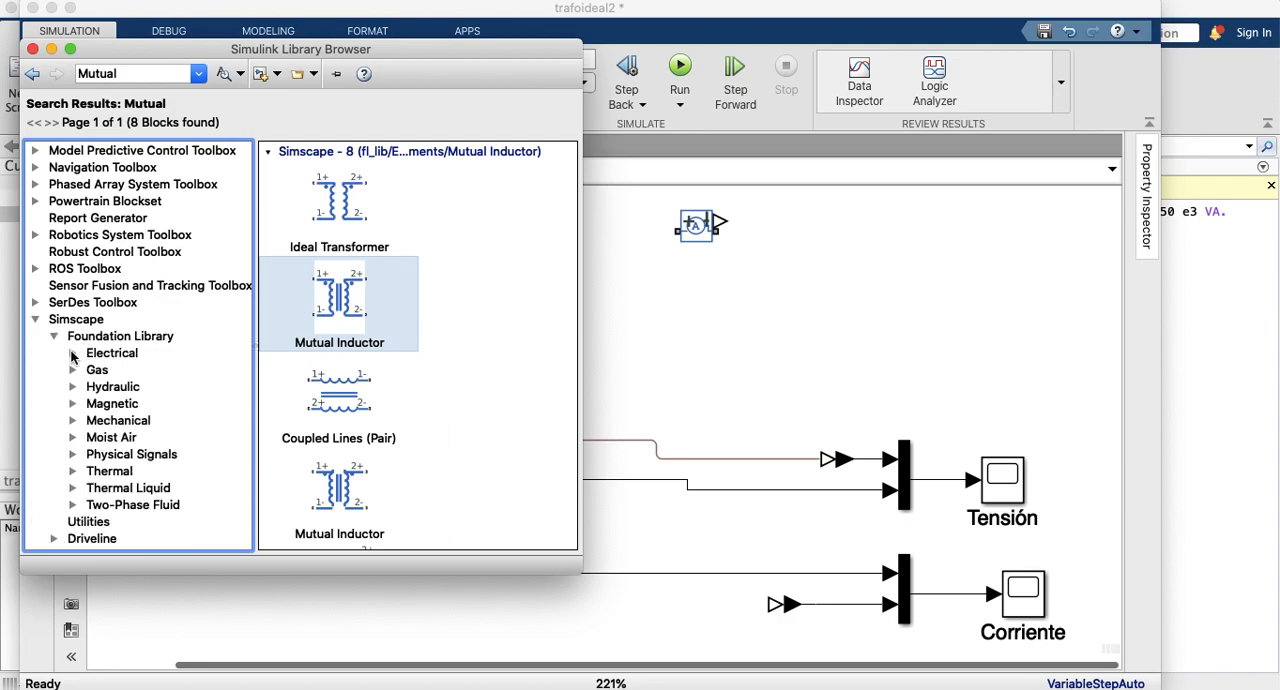
{"action": "left_click", "coordinate": [72, 354]}
{"action": "left_click", "coordinate": [130, 372]}
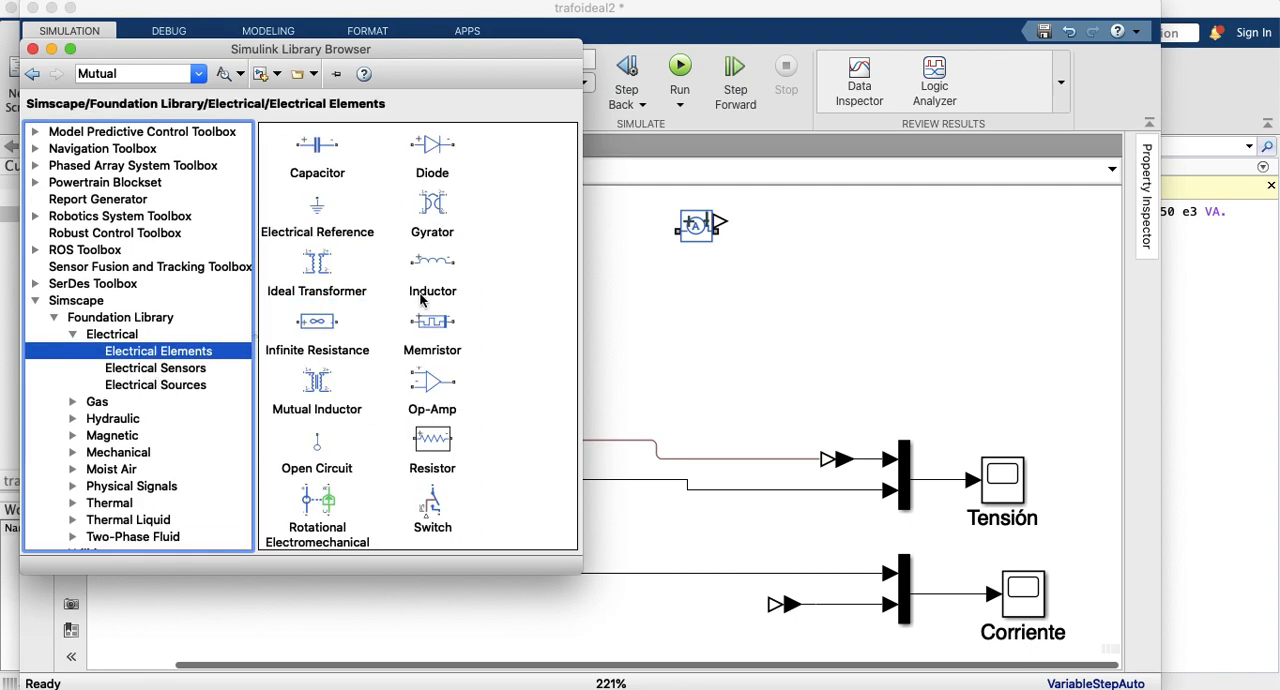
{"action": "scroll", "coordinate": [416, 310], "scroll_direction": "down", "scroll_amount": 3}
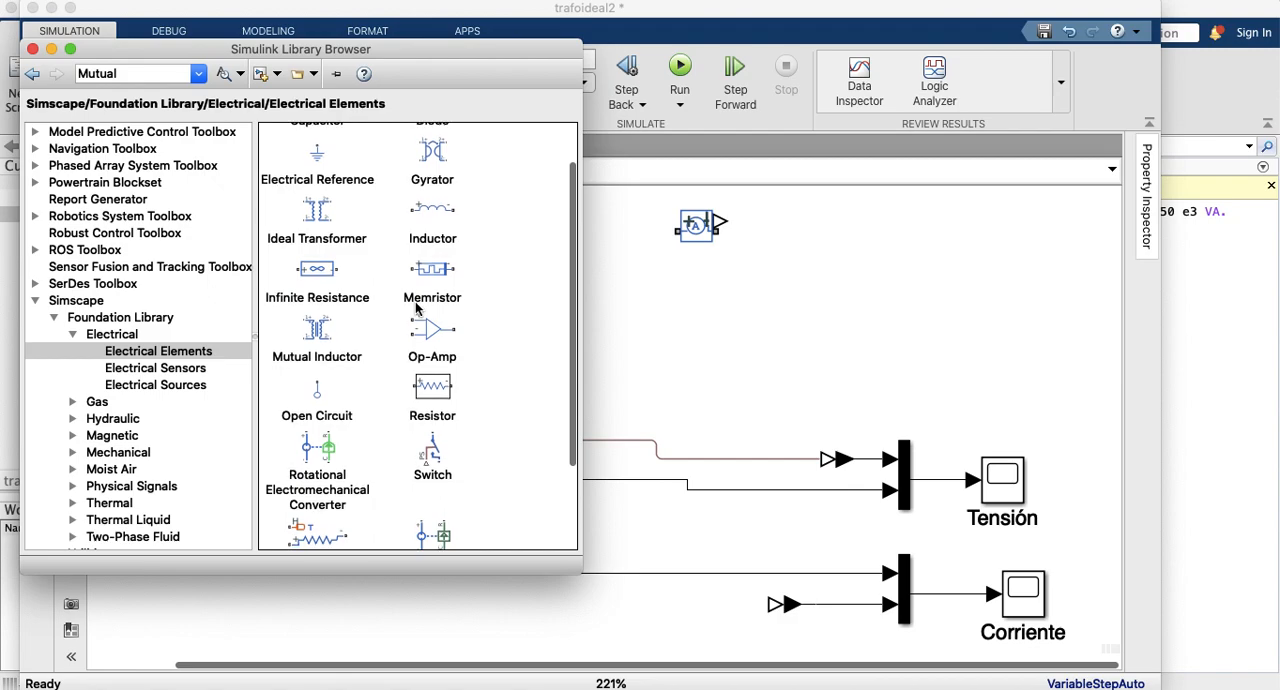
{"action": "scroll", "coordinate": [416, 310], "scroll_direction": "down", "scroll_amount": 3}
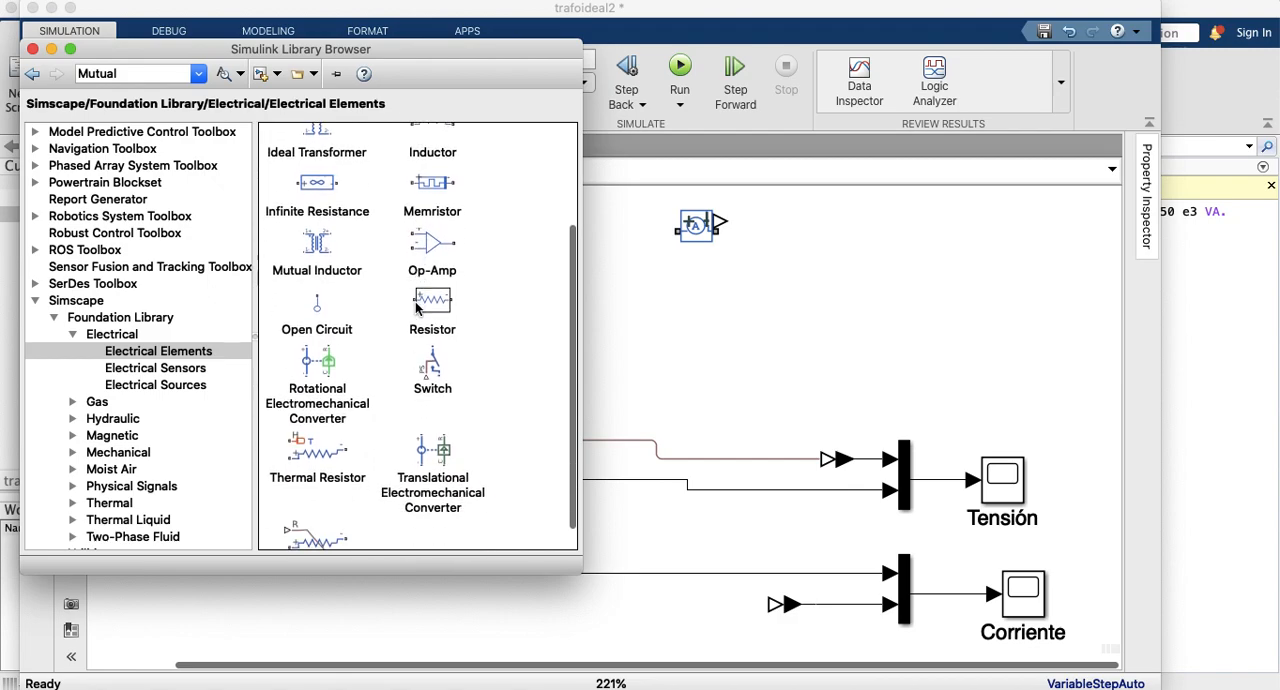
{"action": "scroll", "coordinate": [418, 309], "scroll_direction": "down", "scroll_amount": 1}
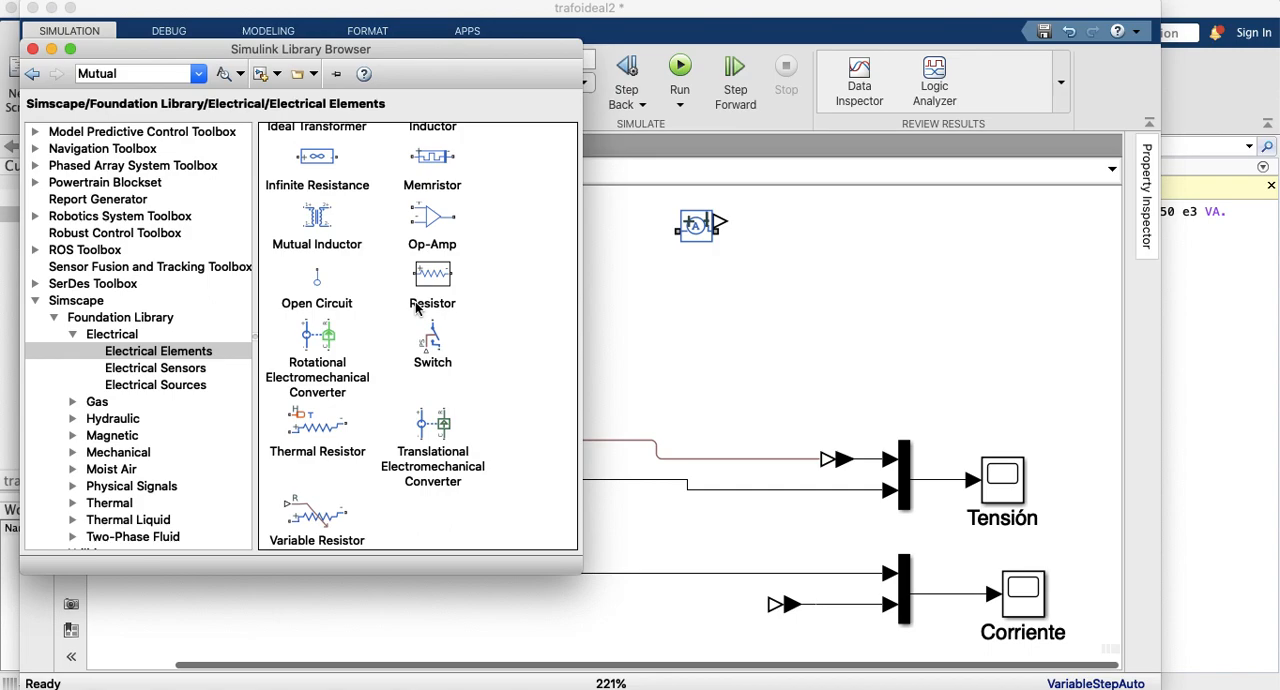
{"action": "scroll", "coordinate": [418, 310], "scroll_direction": "up", "scroll_amount": 5}
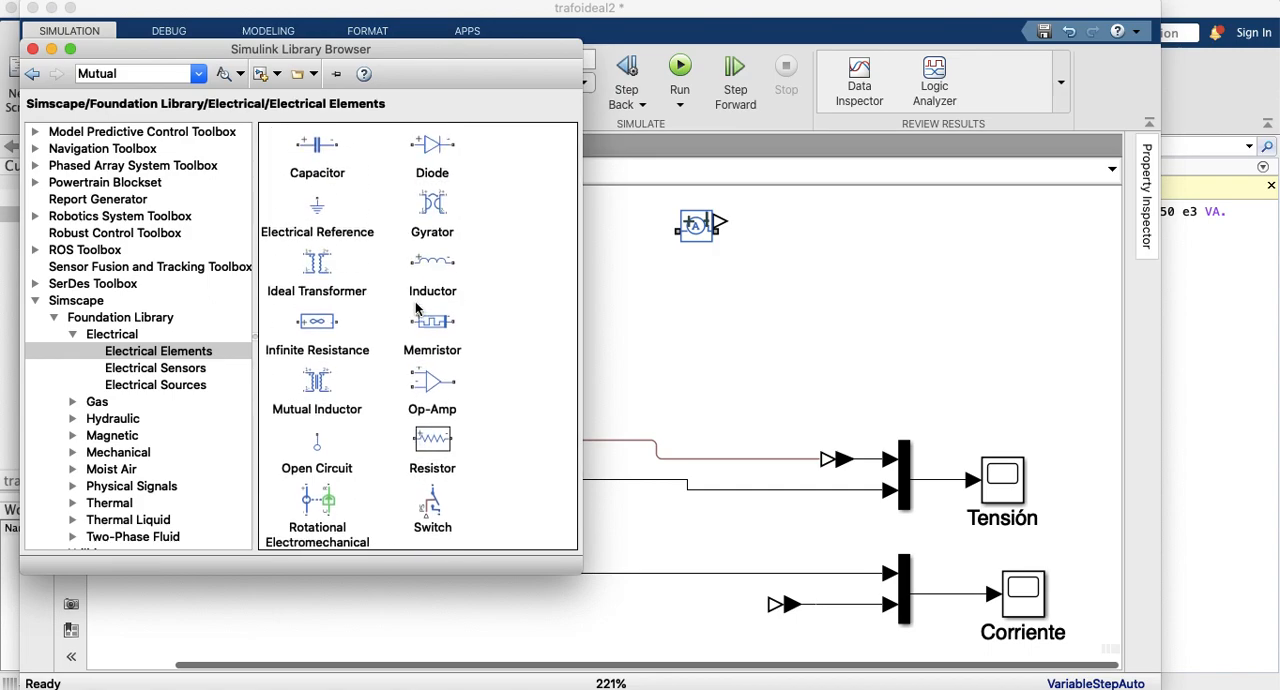
Step: Examine the Foundation electrical sources and the Simscape Electrical categories down to the Specialized Power Systems fundamental blocks
{"action": "left_click", "coordinate": [127, 385]}
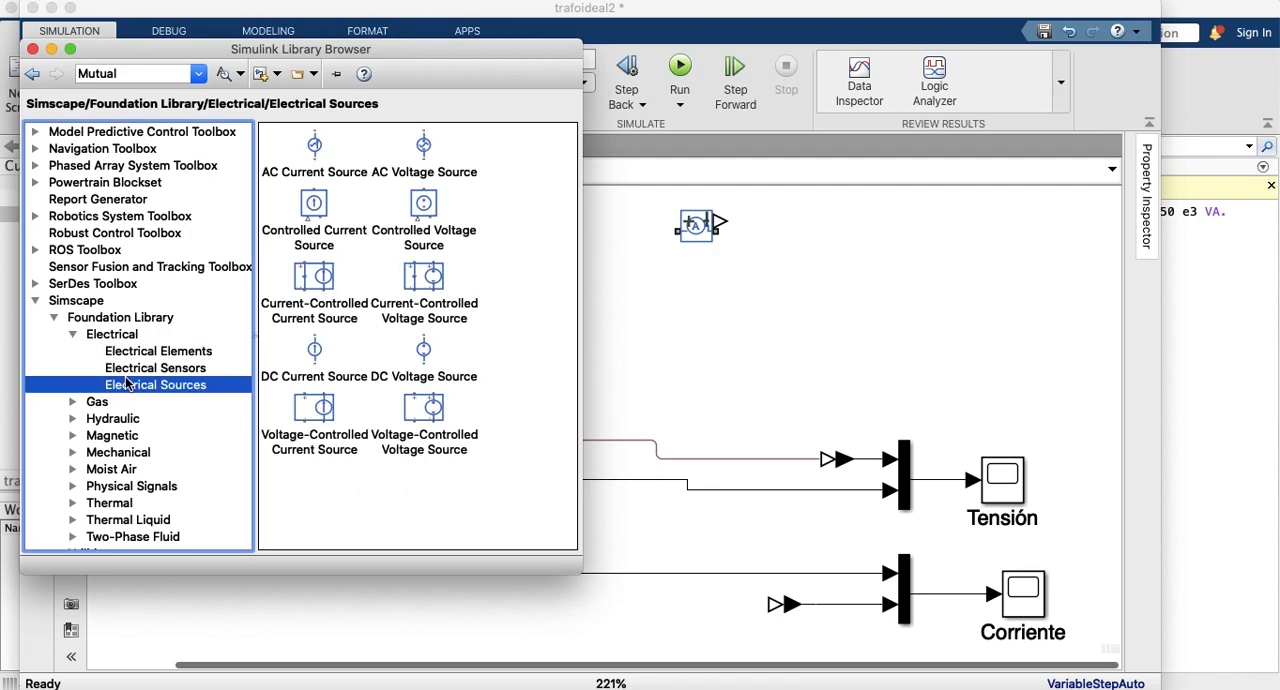
{"action": "scroll", "coordinate": [95, 430], "scroll_direction": "down", "scroll_amount": 5}
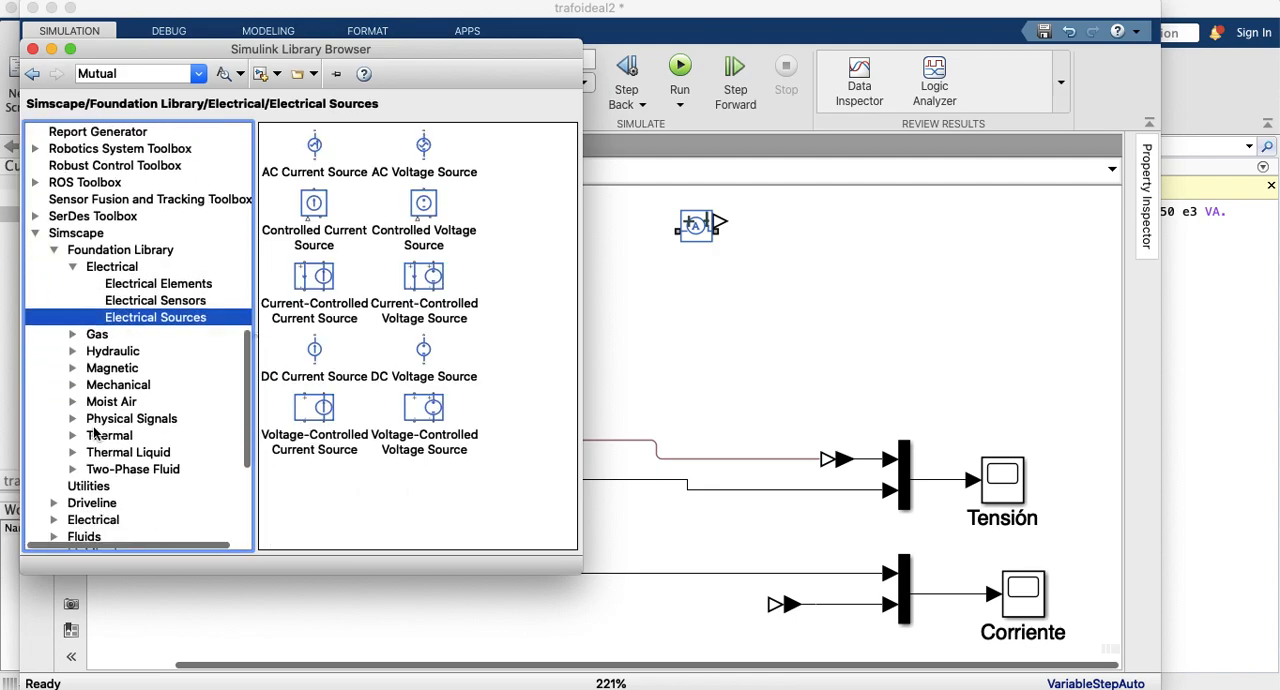
{"action": "left_click", "coordinate": [53, 504]}
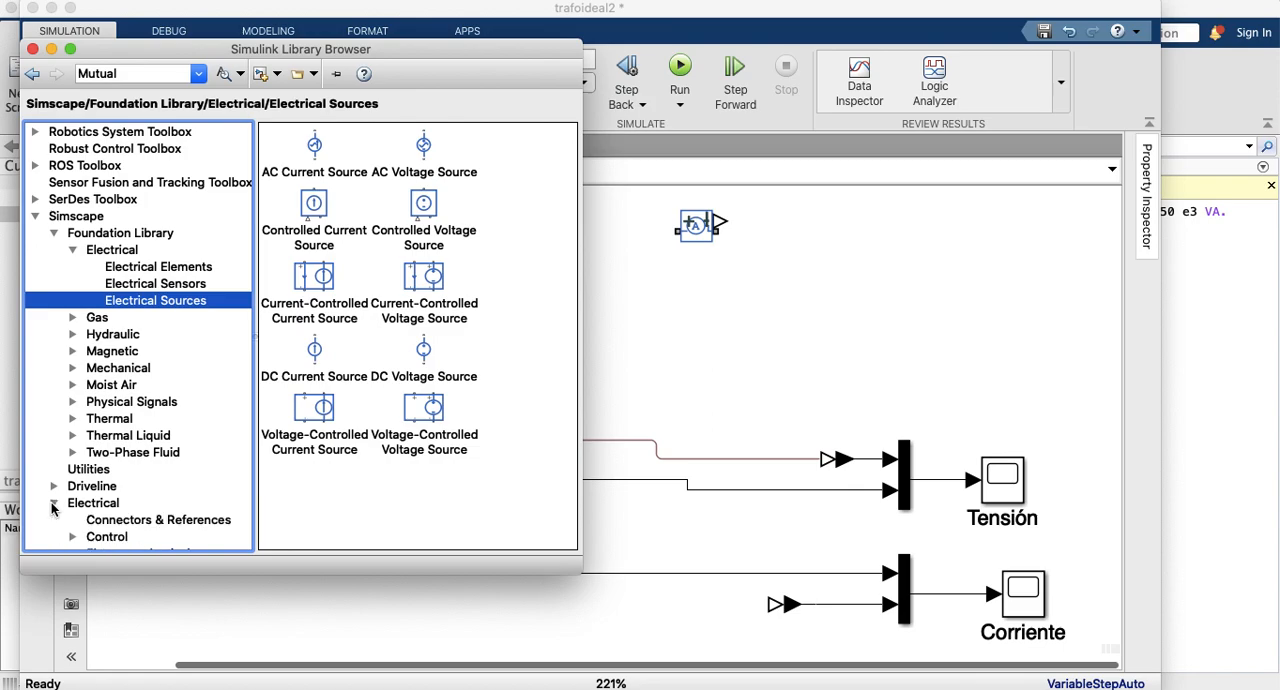
{"action": "scroll", "coordinate": [95, 490], "scroll_direction": "down", "scroll_amount": 5}
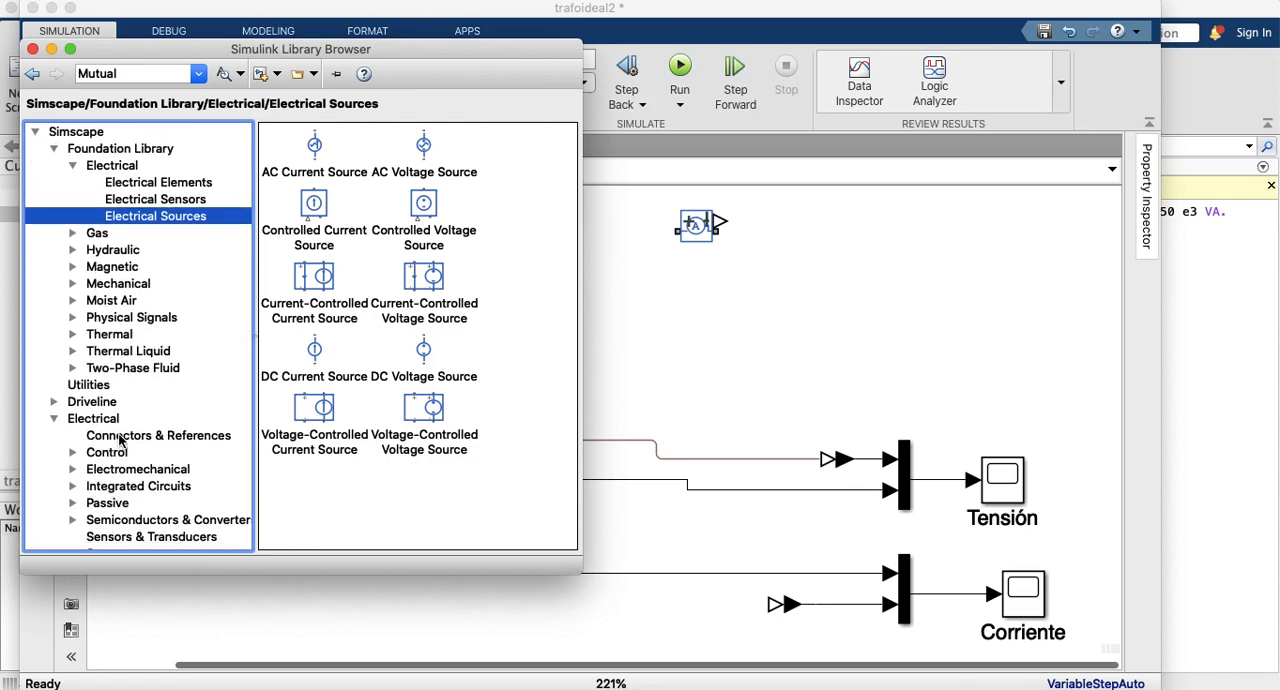
{"action": "scroll", "coordinate": [120, 440], "scroll_direction": "down", "scroll_amount": 6}
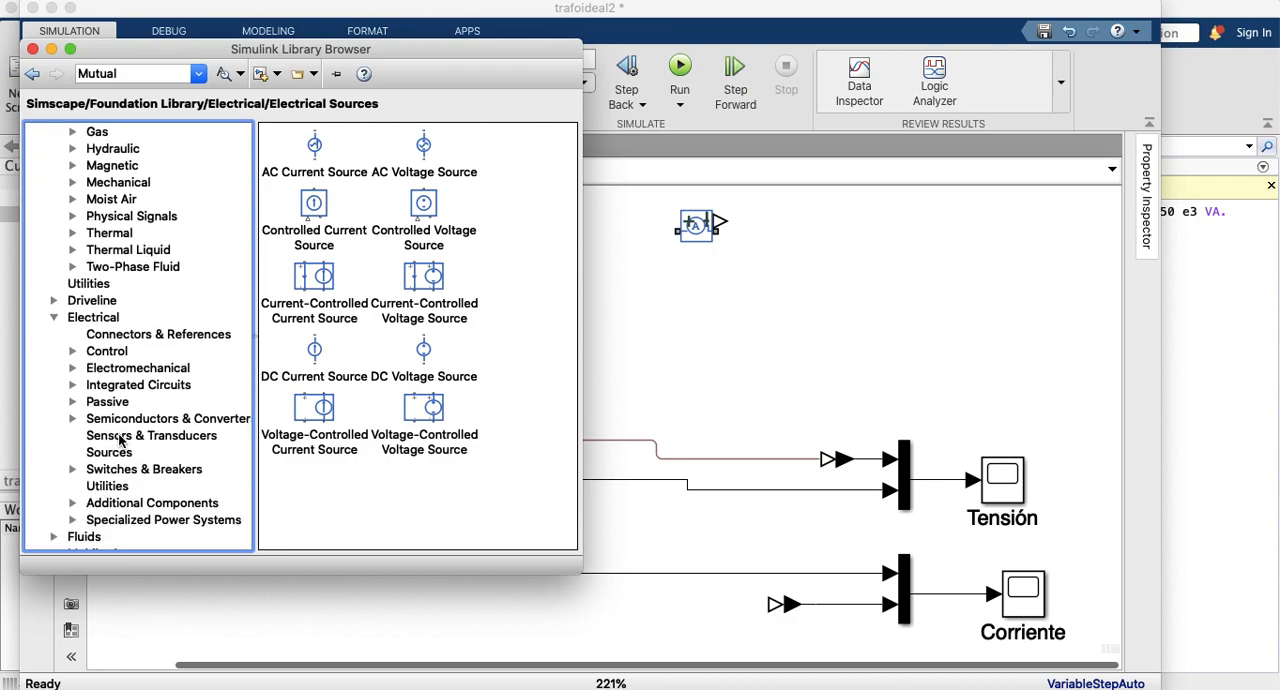
{"action": "left_click", "coordinate": [73, 521]}
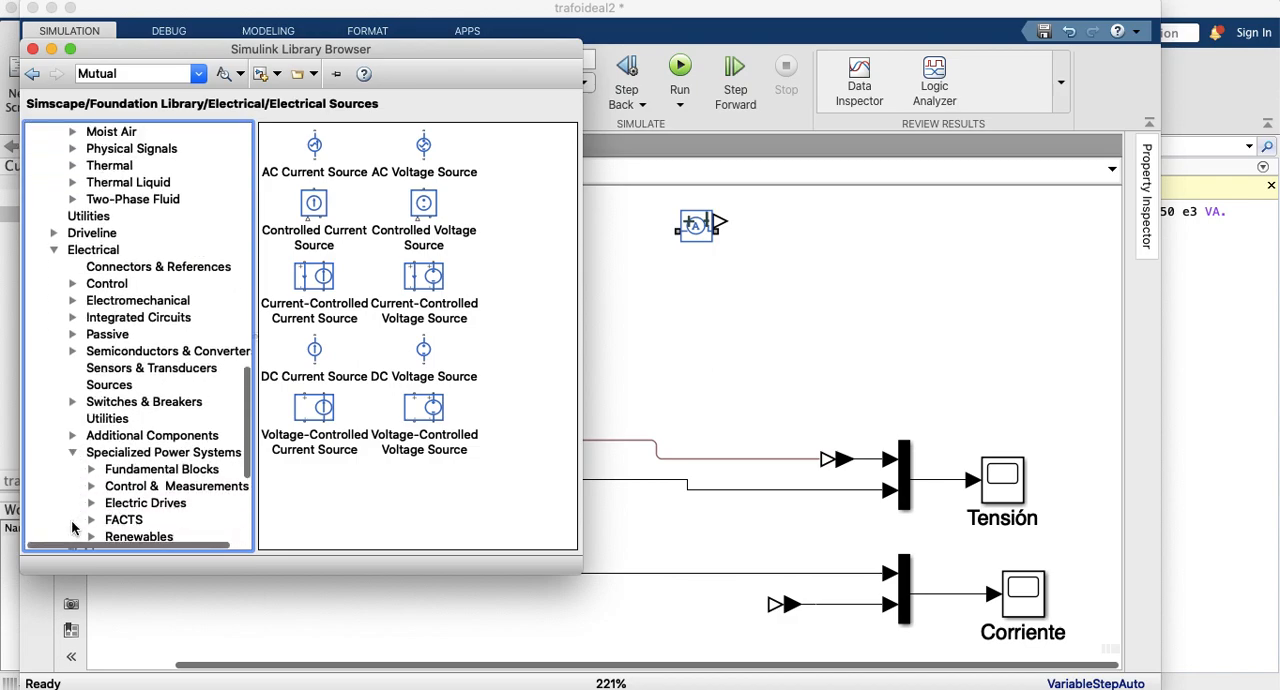
{"action": "left_click", "coordinate": [144, 470]}
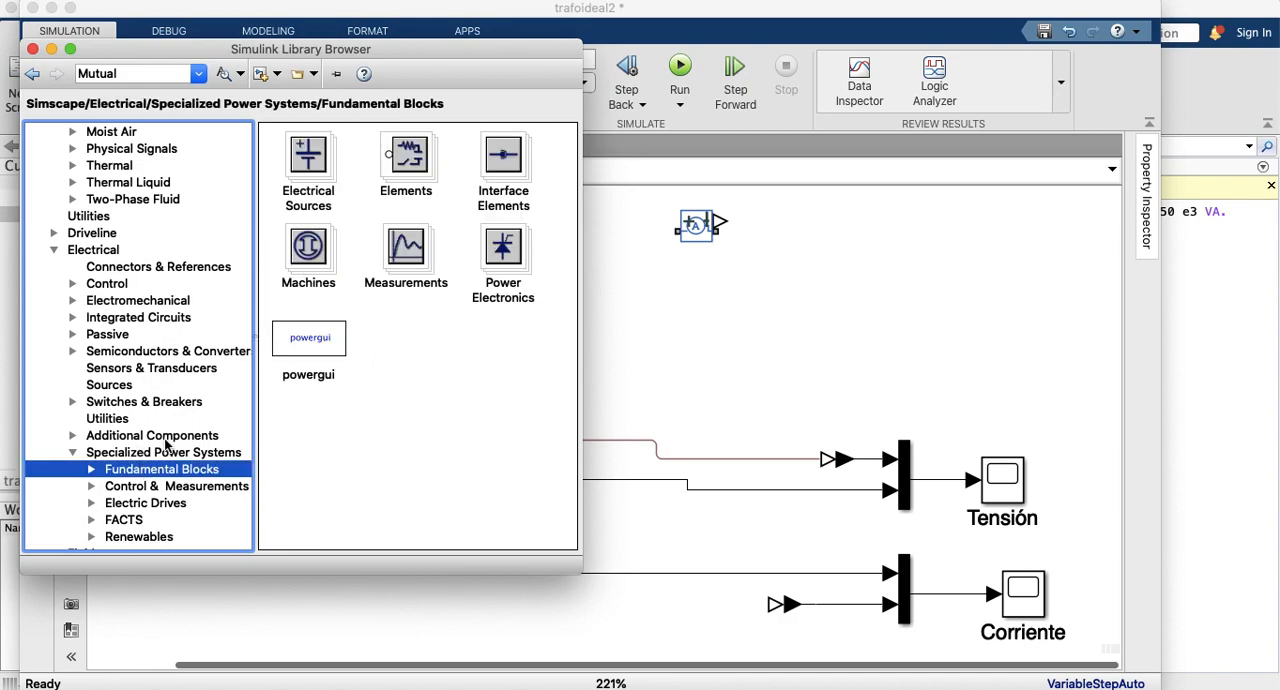
{"action": "scroll", "coordinate": [190, 428], "scroll_direction": "down", "scroll_amount": 2}
{"action": "left_click", "coordinate": [92, 420]}
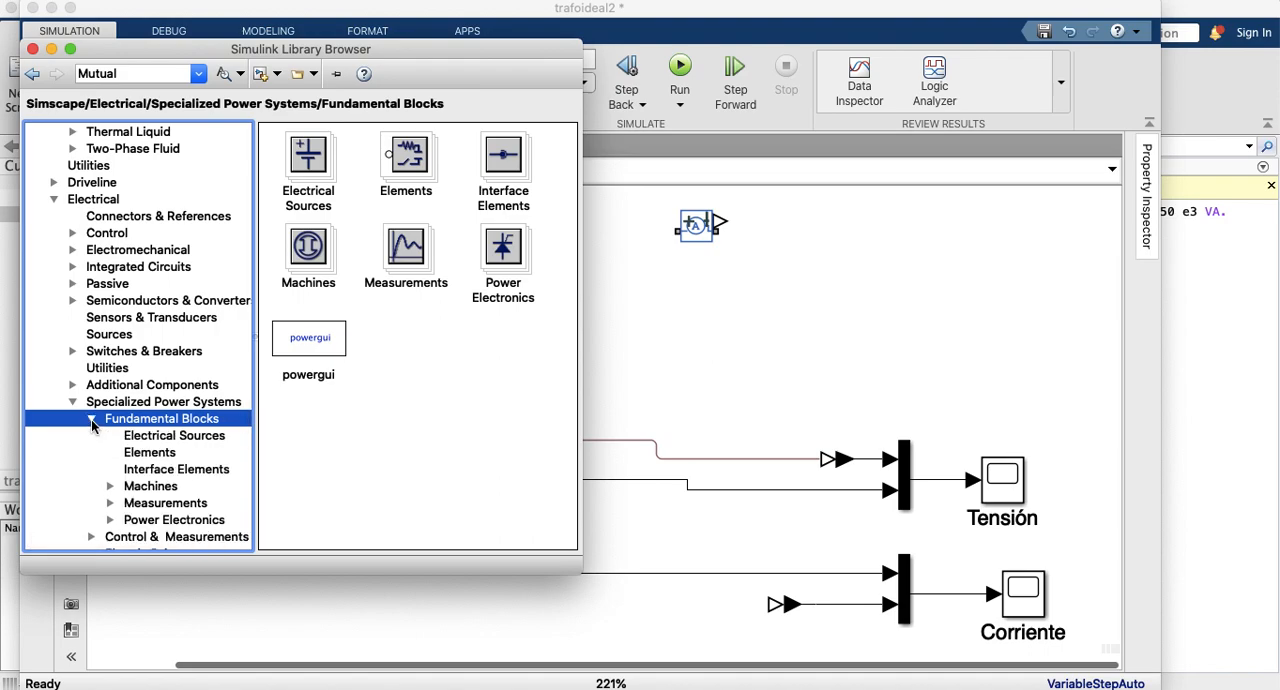
{"action": "scroll", "coordinate": [92, 425], "scroll_direction": "down", "scroll_amount": 2}
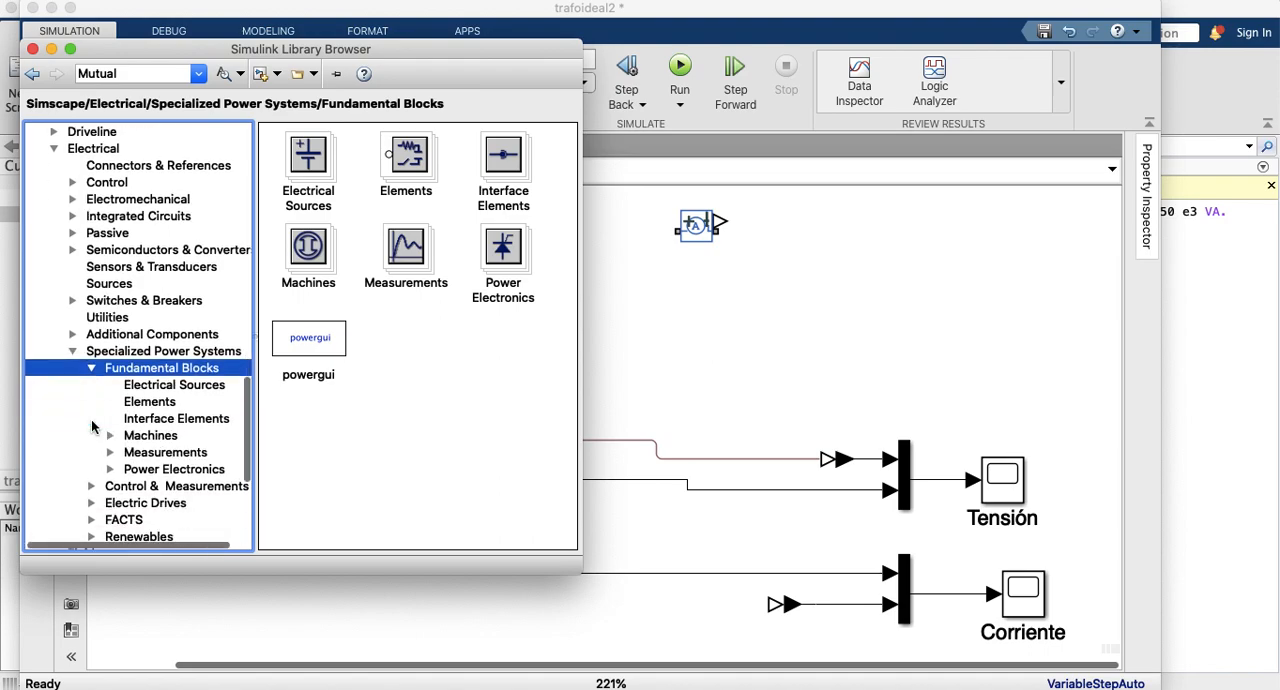
Step: Place a Parallel RLC Load from the Specialized Power Systems elements beside the open secondary branches
{"action": "left_click", "coordinate": [148, 402]}
{"action": "left_click", "coordinate": [456, 347]}
{"action": "scroll", "coordinate": [456, 347], "scroll_direction": "down", "scroll_amount": 6}
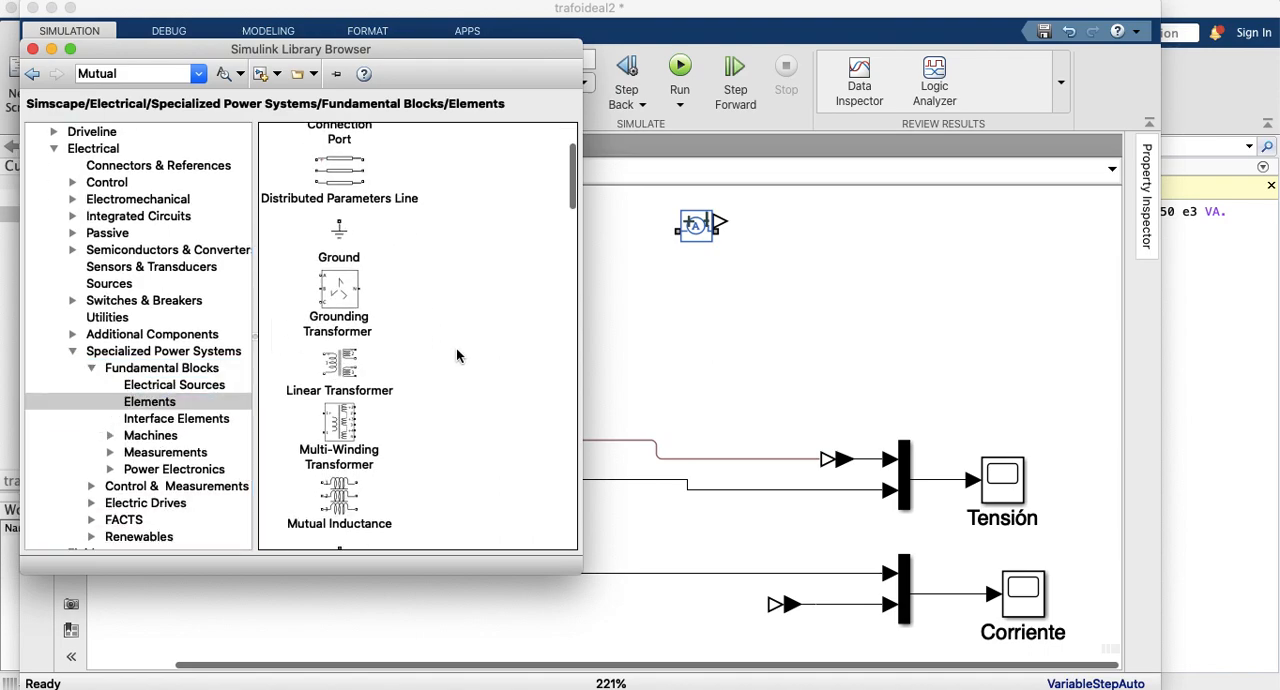
{"action": "scroll", "coordinate": [456, 347], "scroll_direction": "down", "scroll_amount": 3}
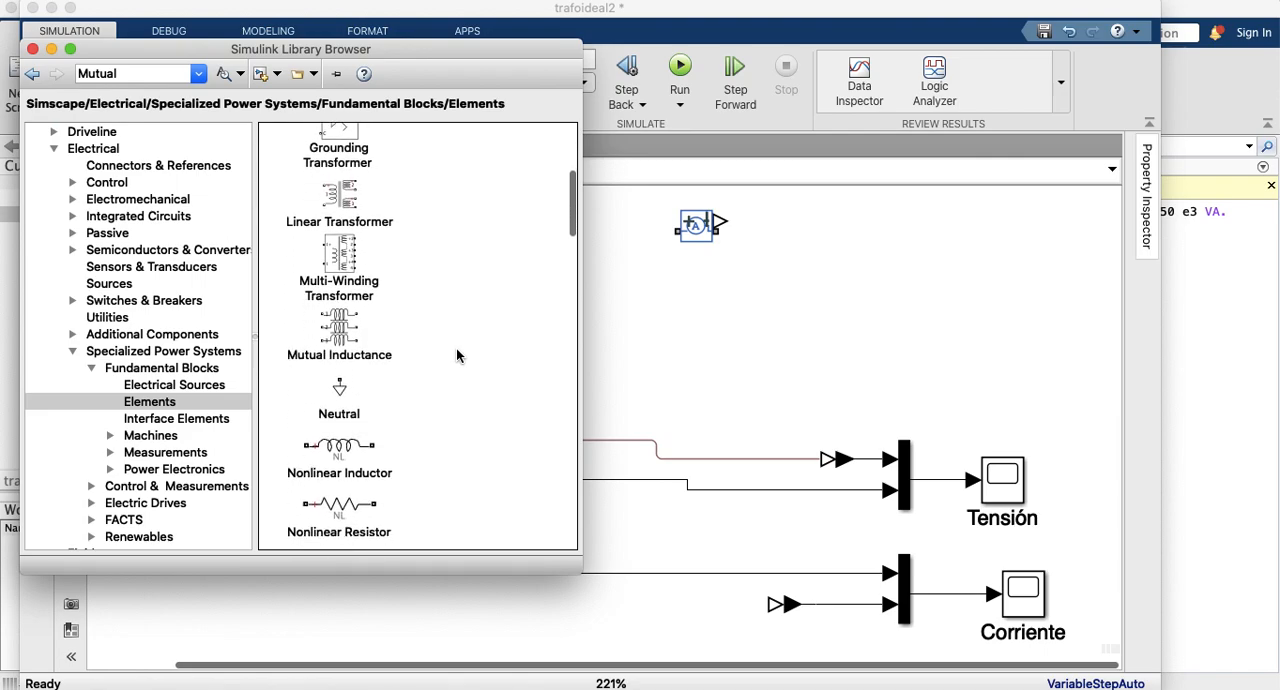
{"action": "scroll", "coordinate": [456, 347], "scroll_direction": "down", "scroll_amount": 1}
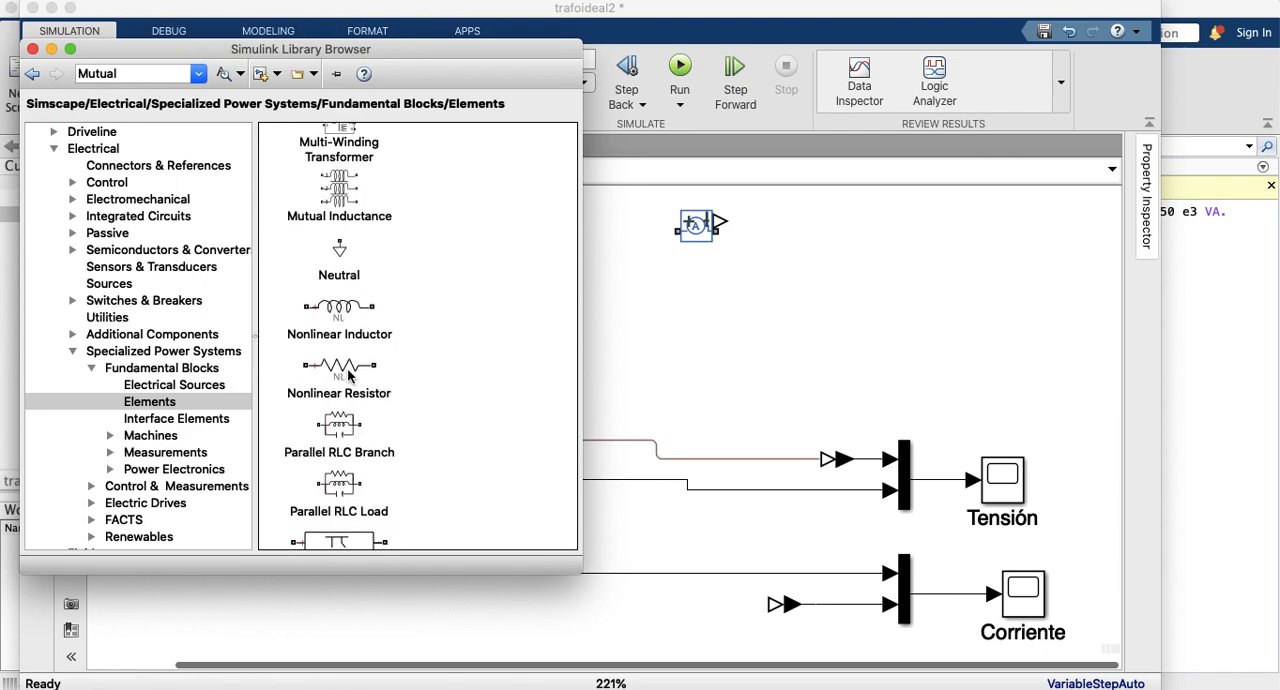
{"action": "scroll", "coordinate": [351, 318], "scroll_direction": "down", "scroll_amount": 4}
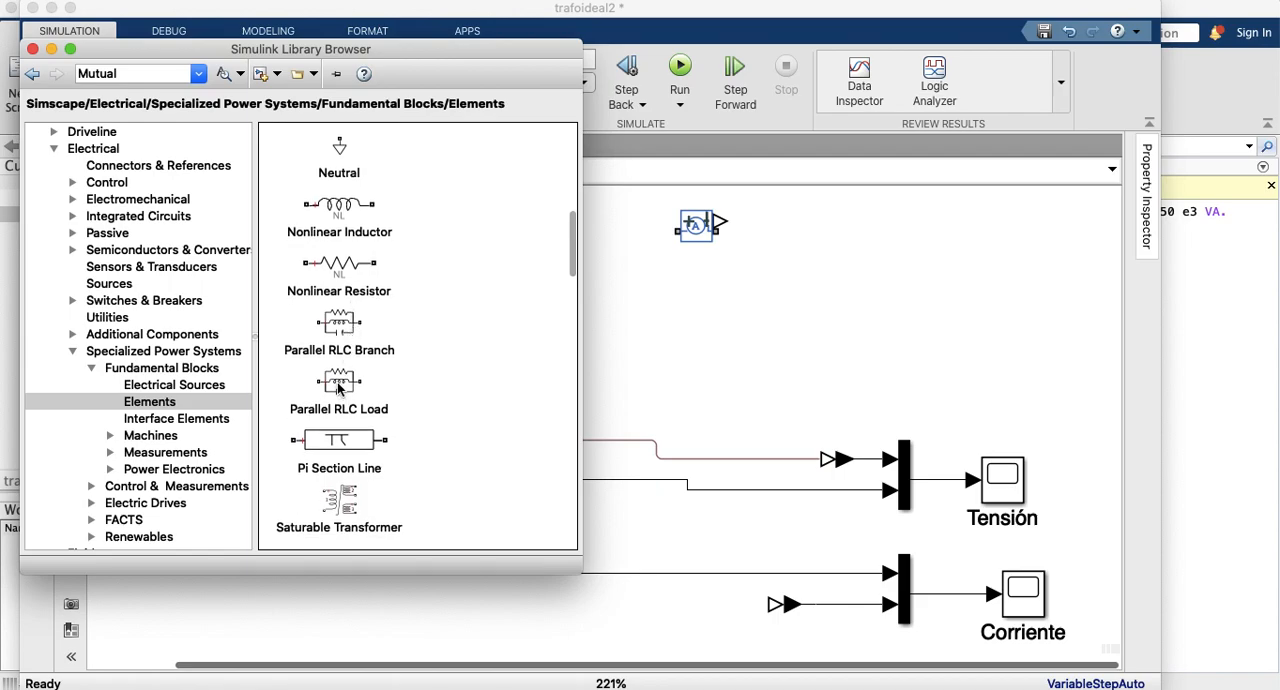
{"action": "left_click_drag", "start_coordinate": [337, 378], "coordinate": [656, 370]}
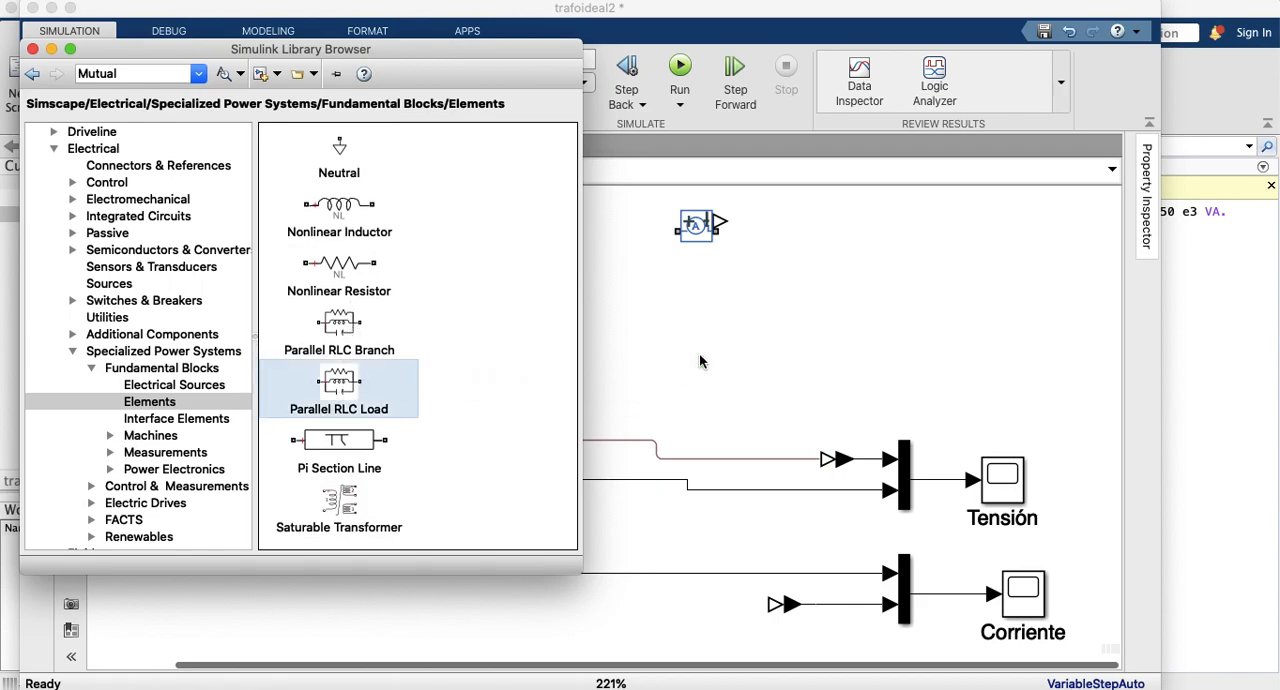
{"action": "left_click", "coordinate": [700, 358]}
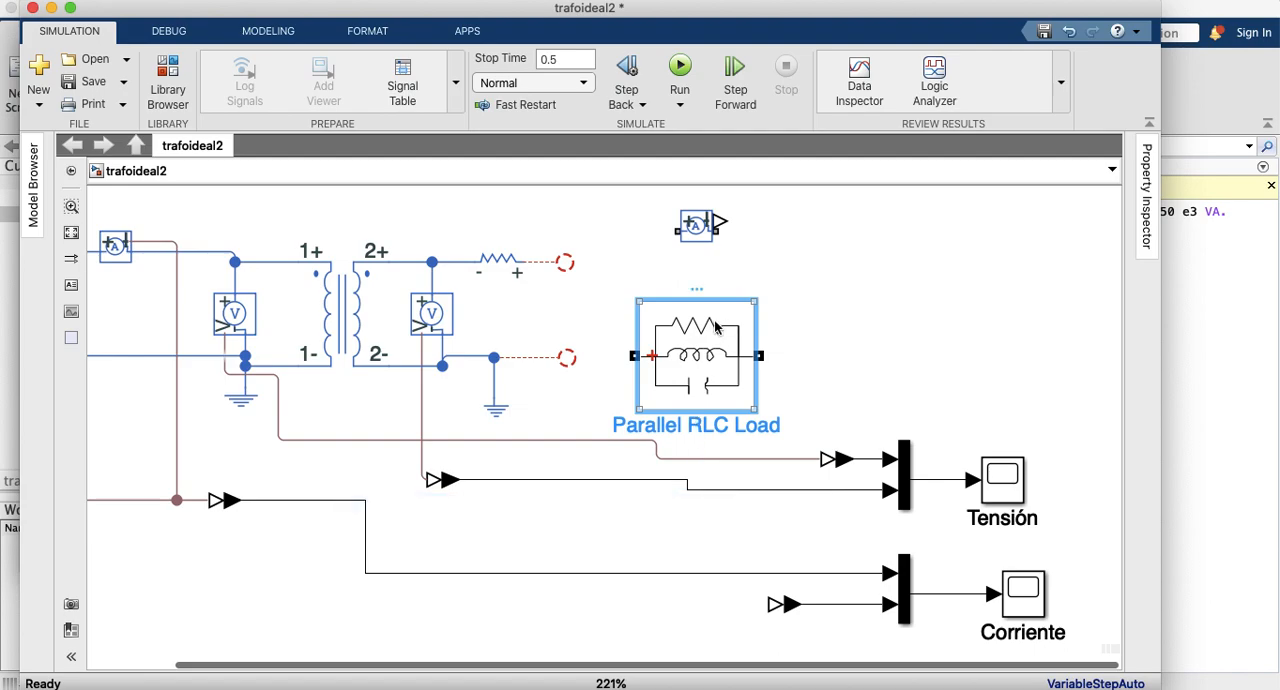
Step: Try a wire from the Parallel RLC Load's positive terminal, and delete the block together with the loose wire
{"action": "left_click", "coordinate": [620, 345]}
{"action": "mouse_move", "coordinate": [634, 355]}
{"action": "left_mouse_down"}
{"action": "mouse_move", "coordinate": [570, 255]}
{"action": "mouse_move", "coordinate": [560, 266]}
{"action": "mouse_move", "coordinate": [580, 320]}
{"action": "mouse_move", "coordinate": [610, 350]}
{"action": "mouse_move", "coordinate": [597, 370]}
{"action": "mouse_move", "coordinate": [578, 365]}
{"action": "mouse_move", "coordinate": [606, 399]}
{"action": "left_mouse_up"}
{"action": "left_click", "coordinate": [697, 368]}
{"action": "key", "text": "Delete"}
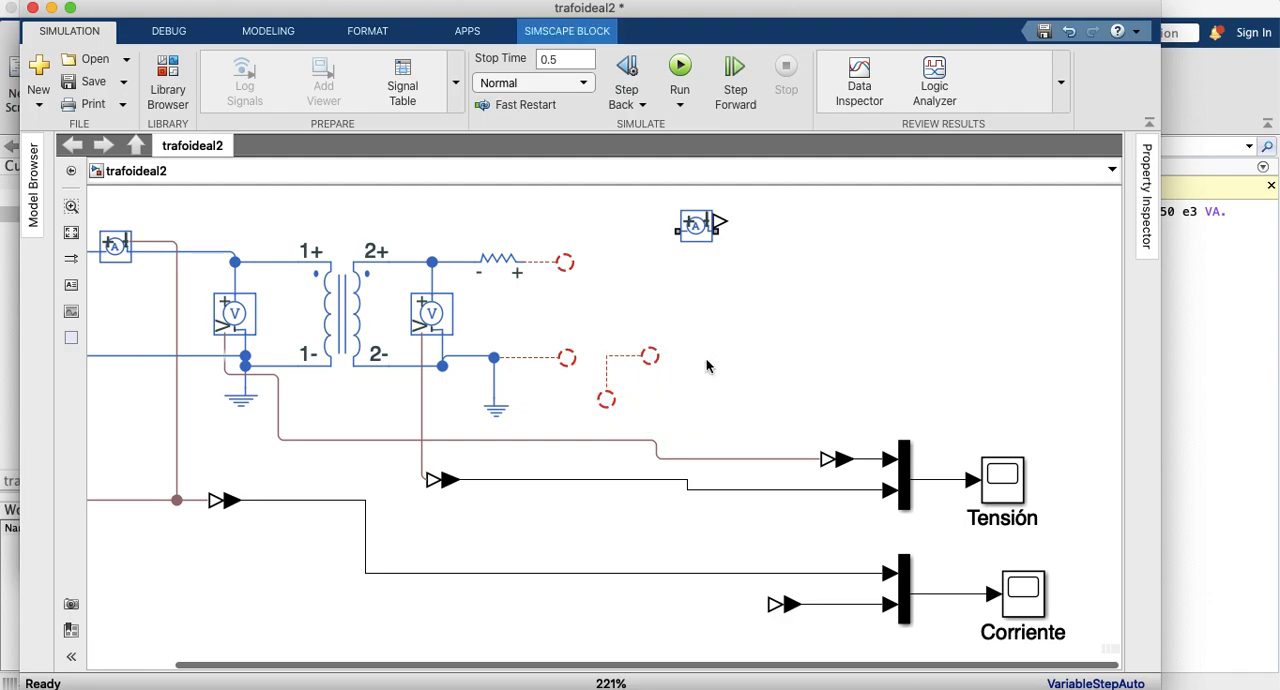
{"action": "left_click", "coordinate": [621, 356]}
{"action": "key", "text": "Delete"}
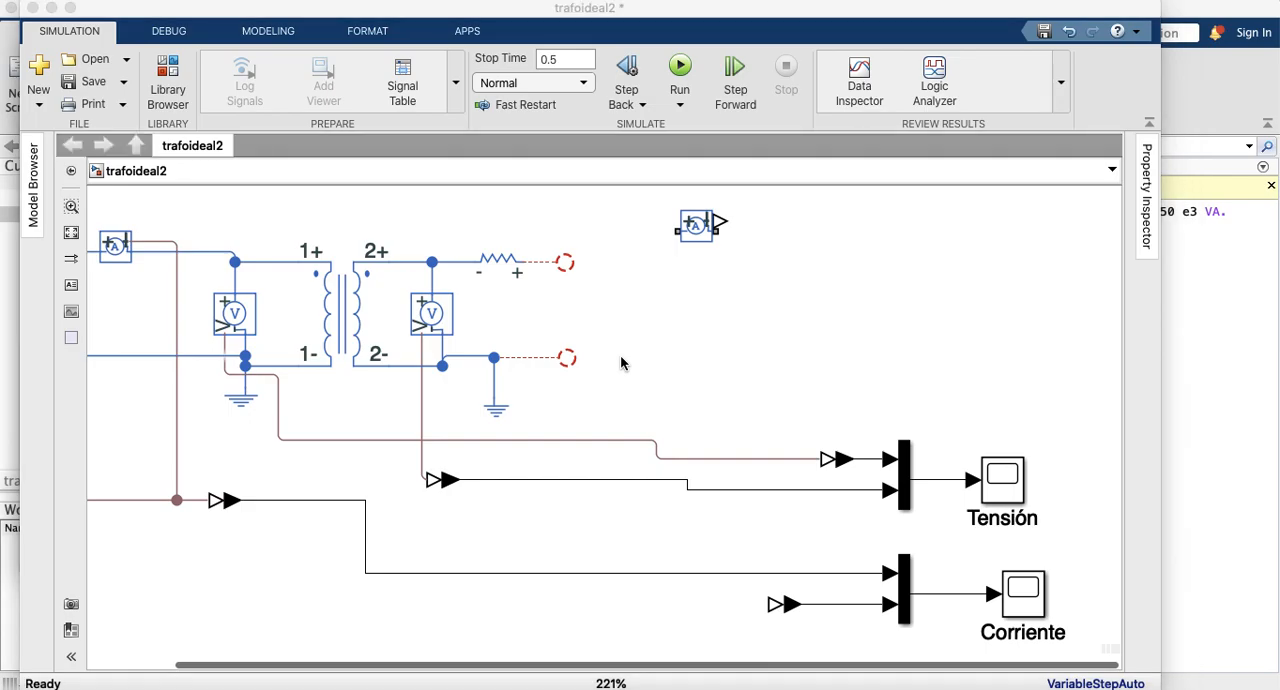
Step: Add an Inductor from the Simscape Foundation electrical elements and place it in the free area above the Tensión scope
{"action": "key", "text": "super+Tab"}
{"action": "key", "text": "ctrl+Up"}
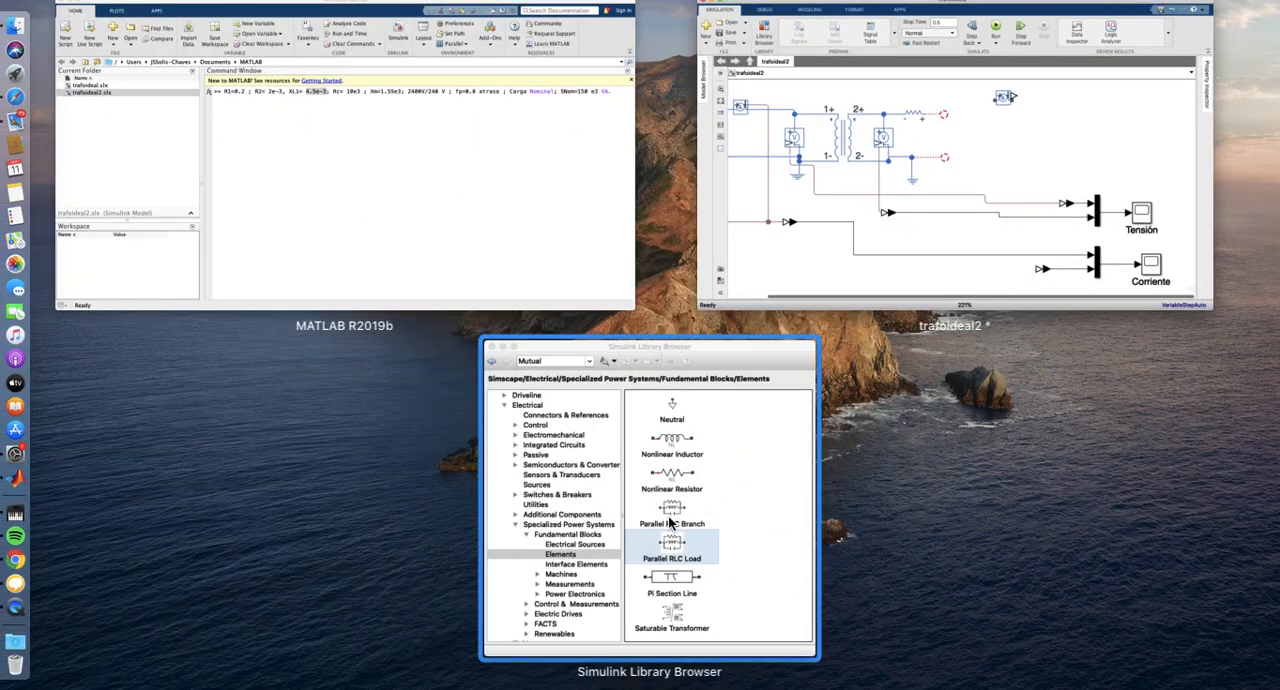
{"action": "left_click", "coordinate": [670, 522]}
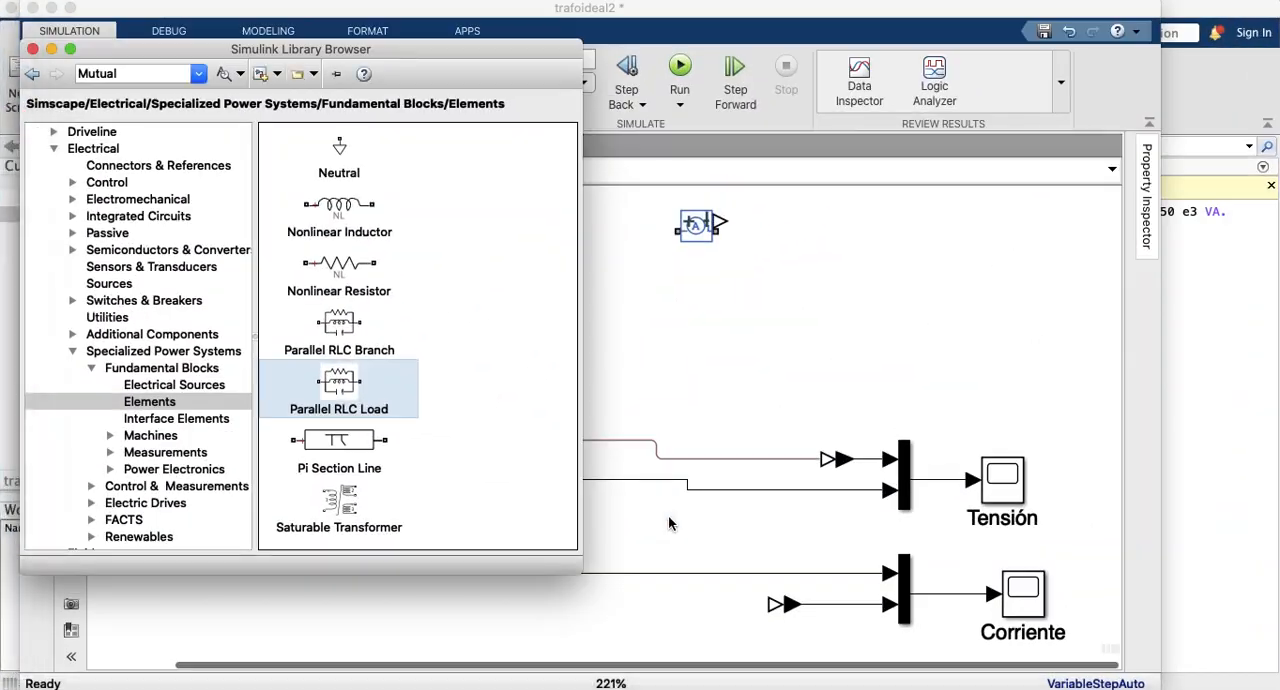
{"action": "scroll", "coordinate": [344, 400], "scroll_direction": "down", "scroll_amount": 3}
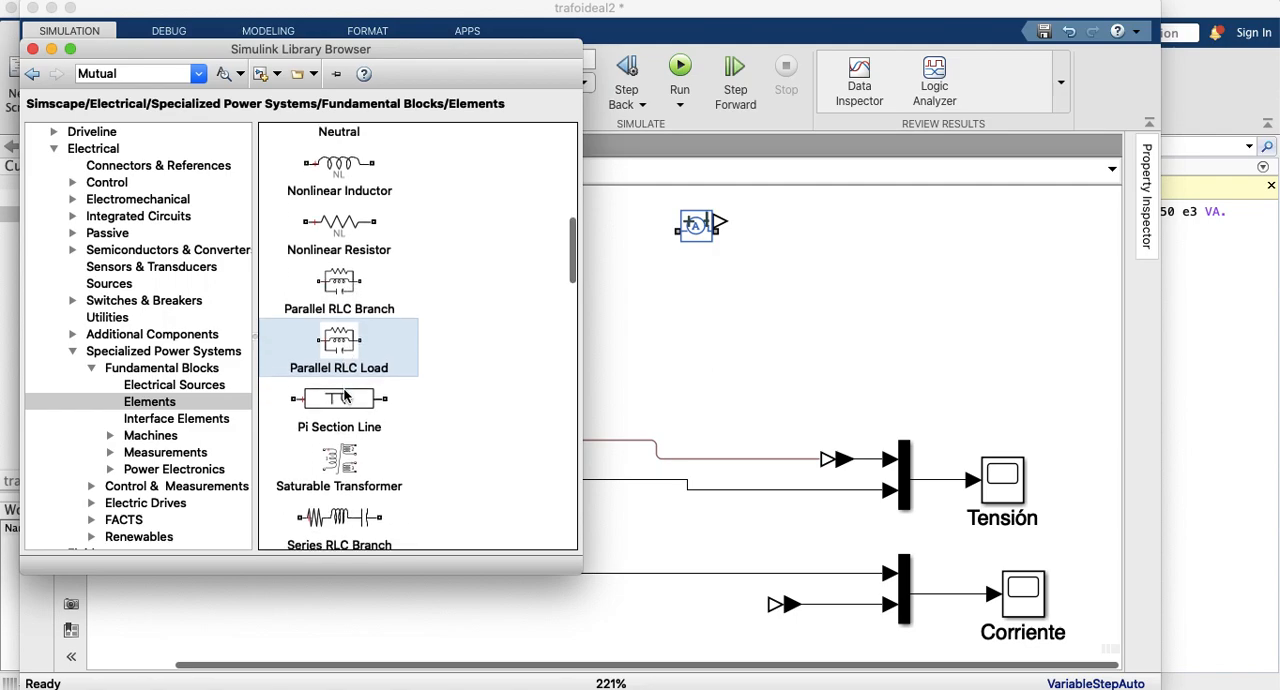
{"action": "scroll", "coordinate": [335, 481], "scroll_direction": "down", "scroll_amount": 2}
{"action": "scroll", "coordinate": [335, 481], "scroll_direction": "down", "scroll_amount": 4}
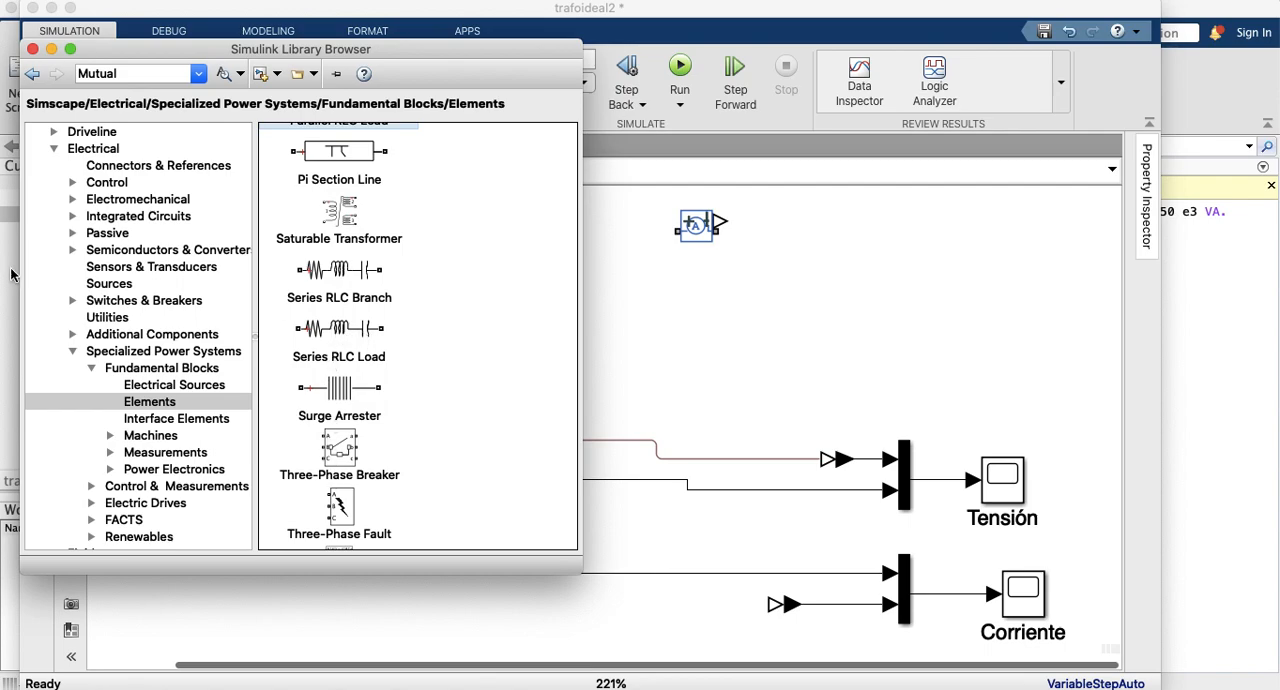
{"action": "scroll", "coordinate": [80, 245], "scroll_direction": "up", "scroll_amount": 10}
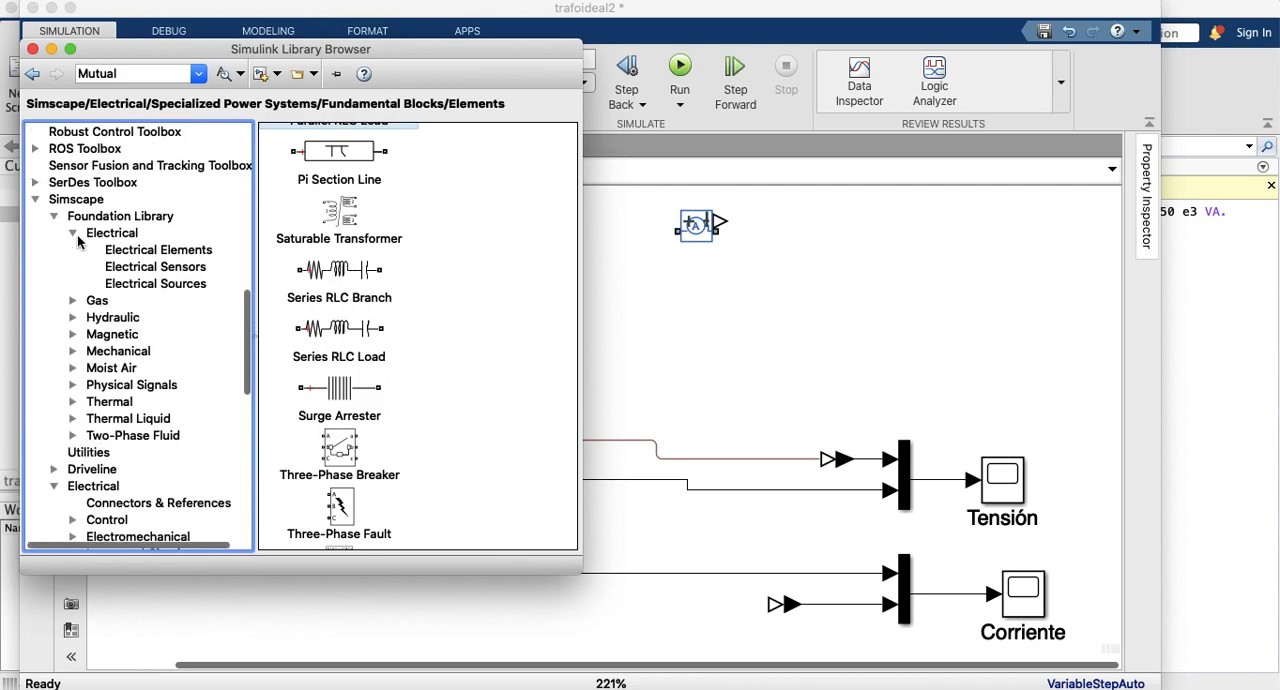
{"action": "left_click", "coordinate": [108, 254]}
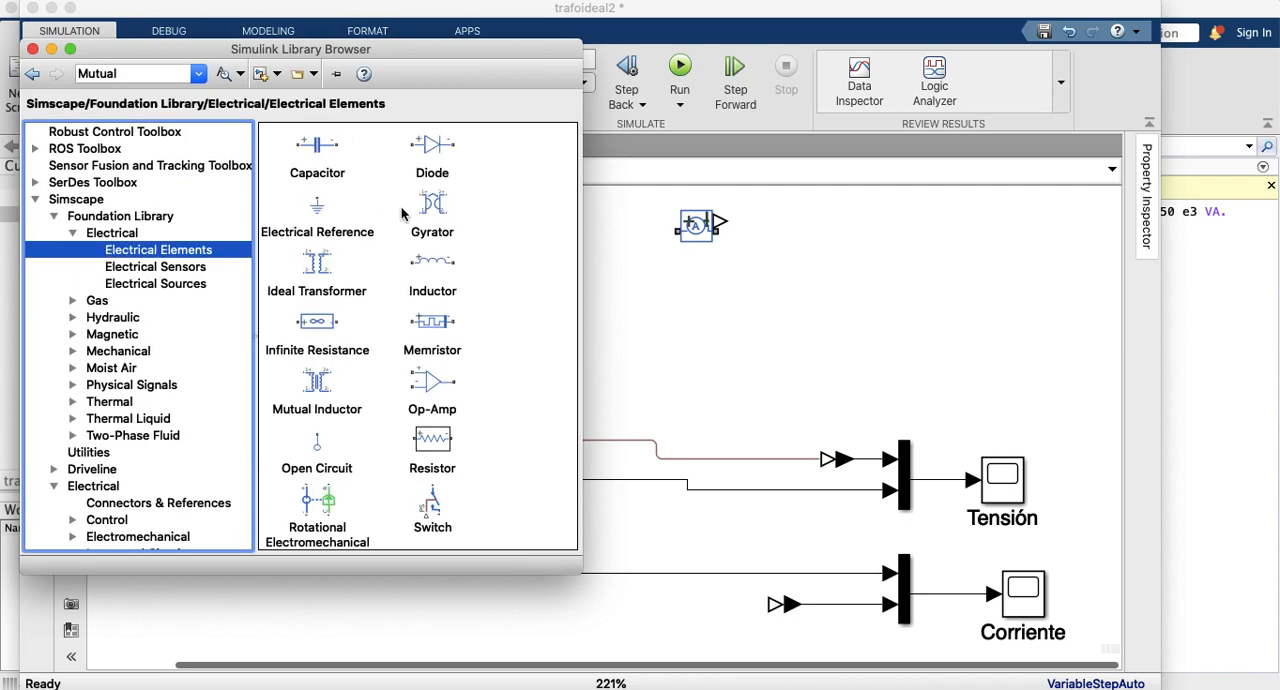
{"action": "left_click", "coordinate": [436, 260]}
{"action": "left_click_drag", "start_coordinate": [436, 262], "coordinate": [697, 314]}
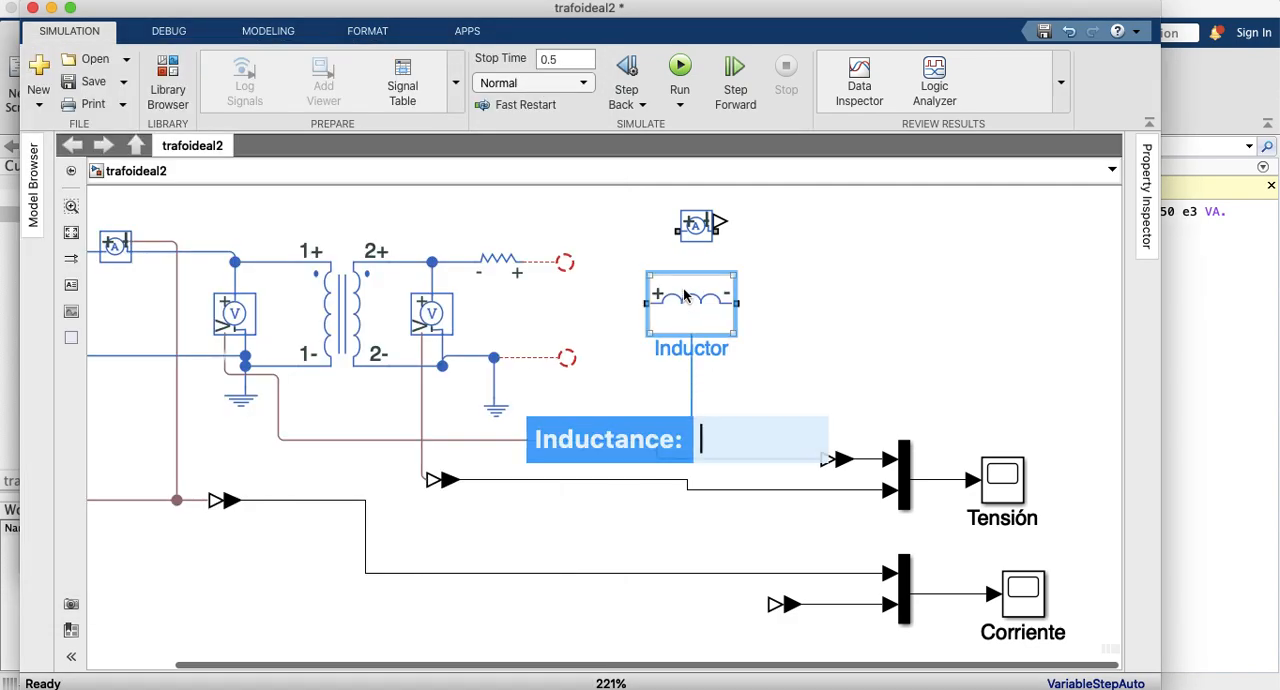
{"action": "left_click_drag", "start_coordinate": [697, 314], "coordinate": [990, 276]}
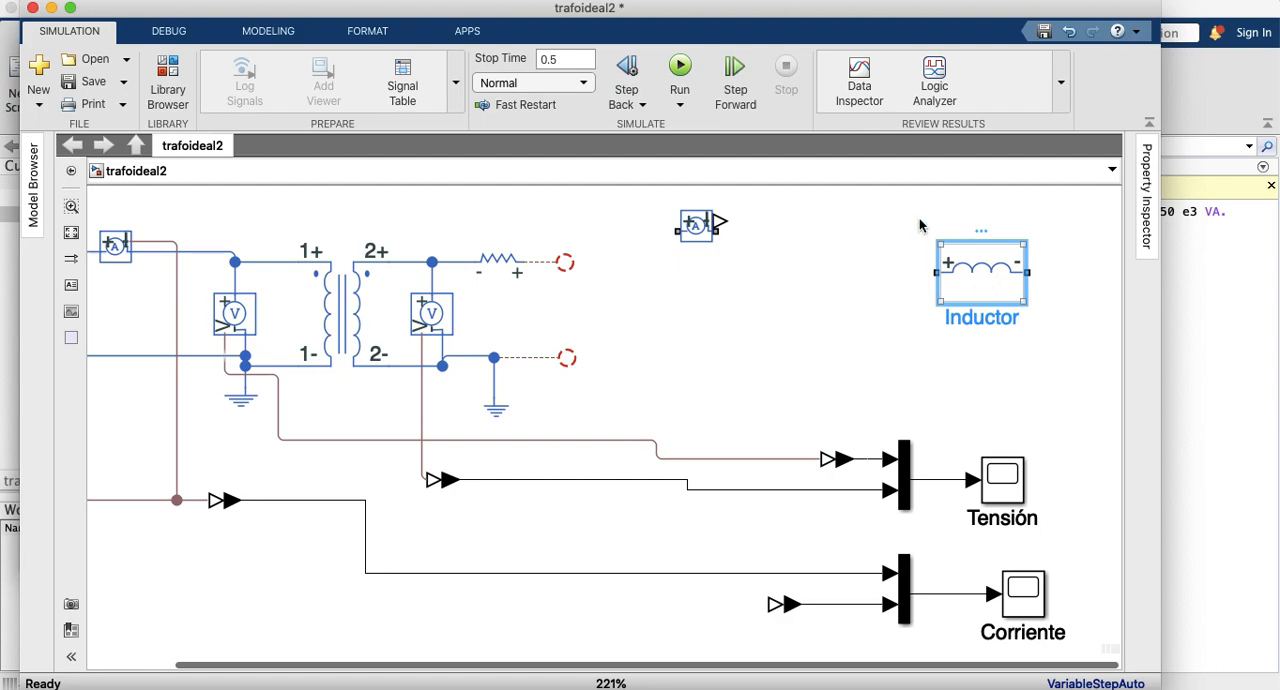
Step: Rotate the Inductor clockwise to vertical, move it toward the transformer's secondary side, and shrink it to about half height
{"action": "right_click", "coordinate": [975, 250]}
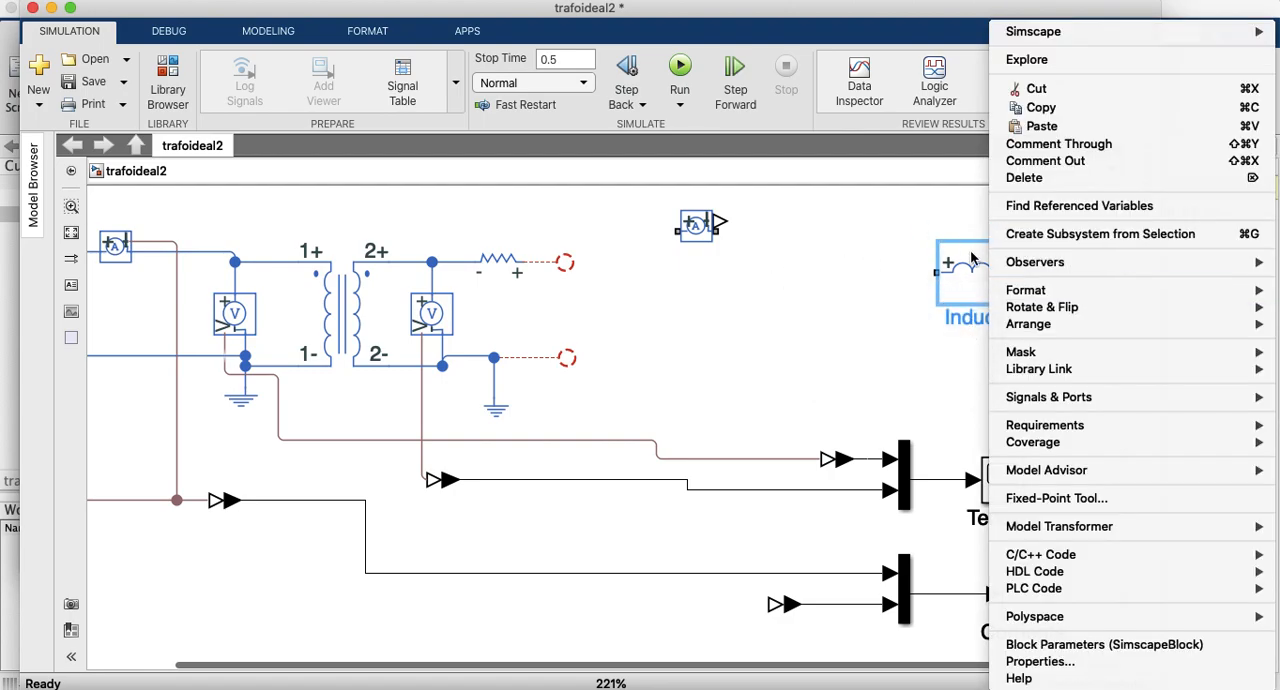
{"action": "mouse_move", "coordinate": [1093, 313]}
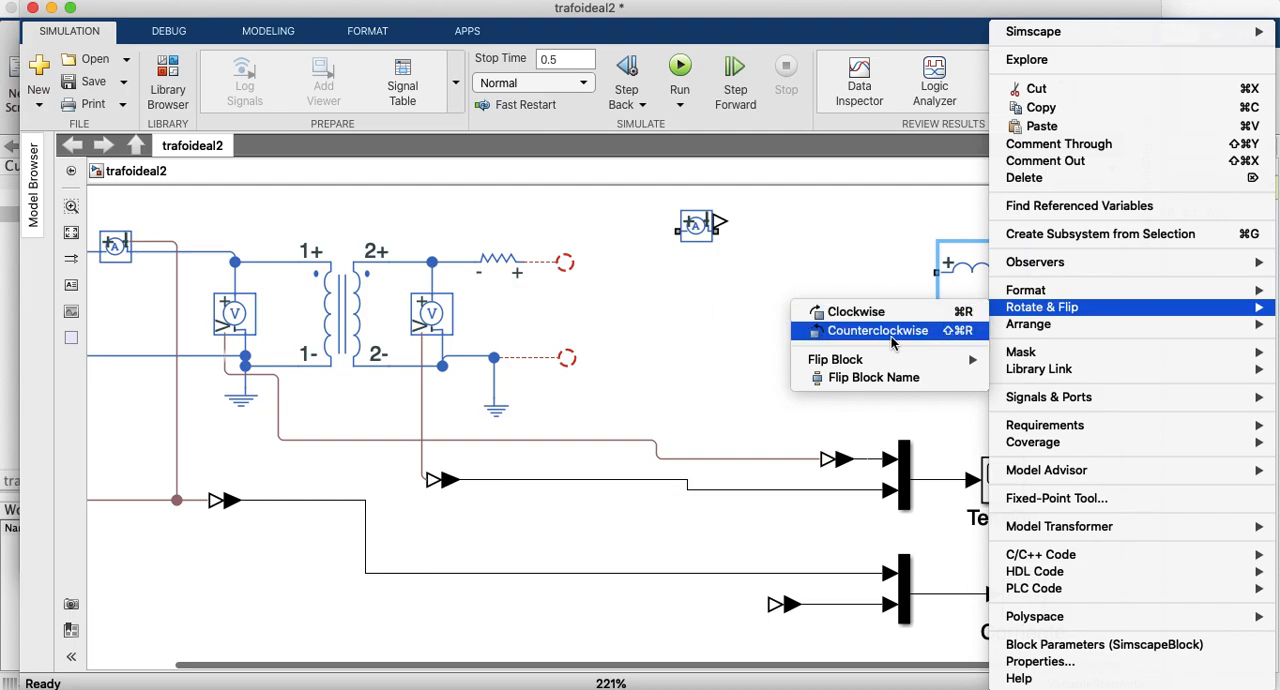
{"action": "left_click", "coordinate": [868, 314]}
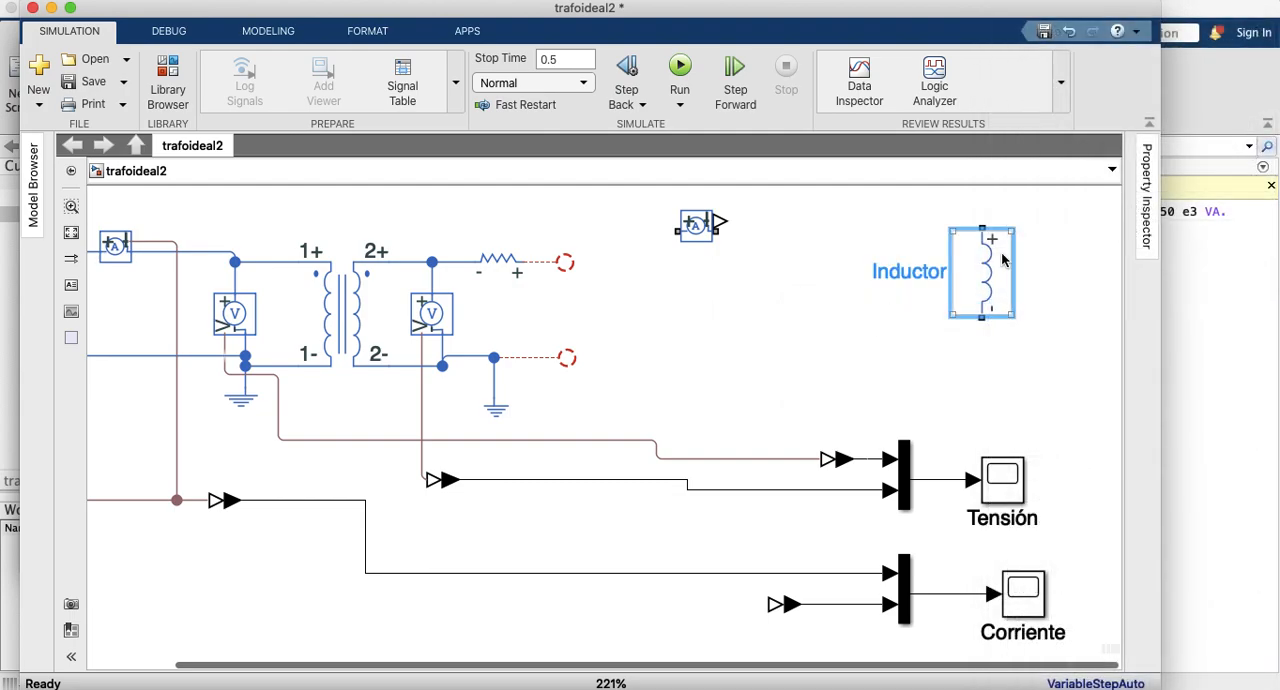
{"action": "left_click_drag", "start_coordinate": [987, 270], "coordinate": [893, 311]}
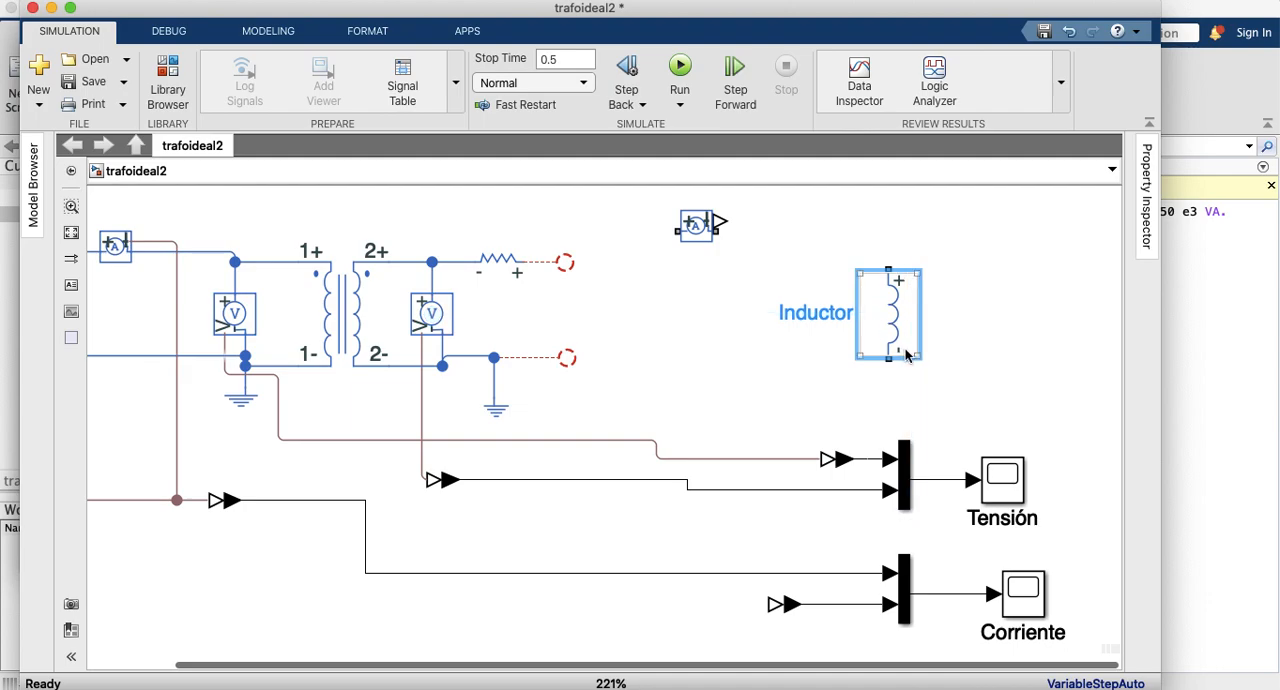
{"action": "left_click_drag", "start_coordinate": [915, 355], "coordinate": [893, 305]}
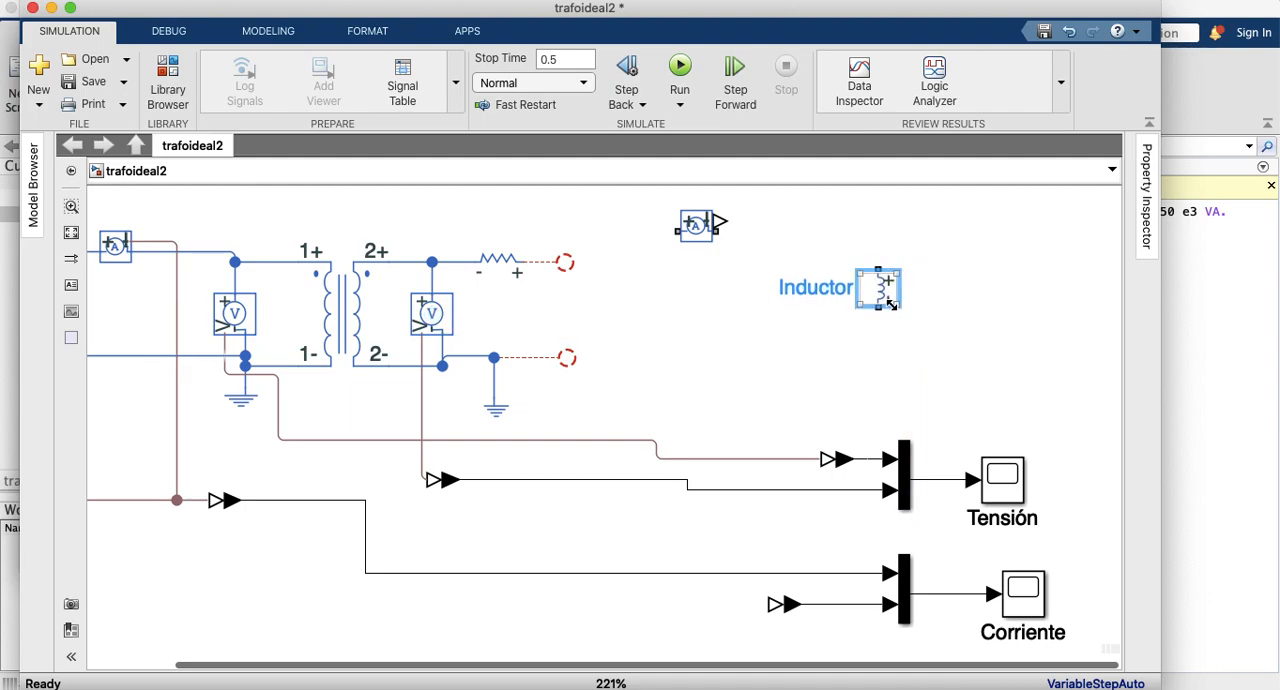
Step: Copy the secondary's series resistor into the free area beside the inductor and rotate the copy to vertical, positive terminal up
{"action": "left_click", "coordinate": [508, 270]}
{"action": "left_click_drag", "start_coordinate": [508, 270], "coordinate": [800, 313]}
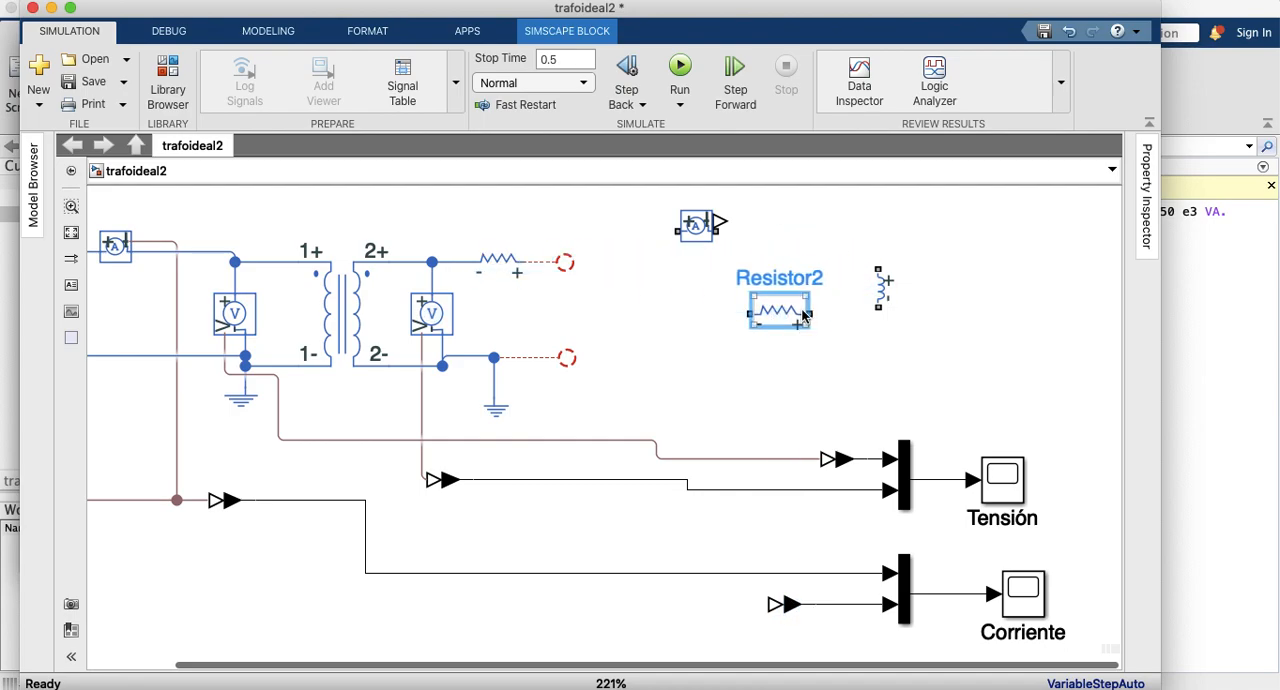
{"action": "key", "text": "super+r"}
{"action": "key", "text": "super+r"}
{"action": "key", "text": "super+r"}
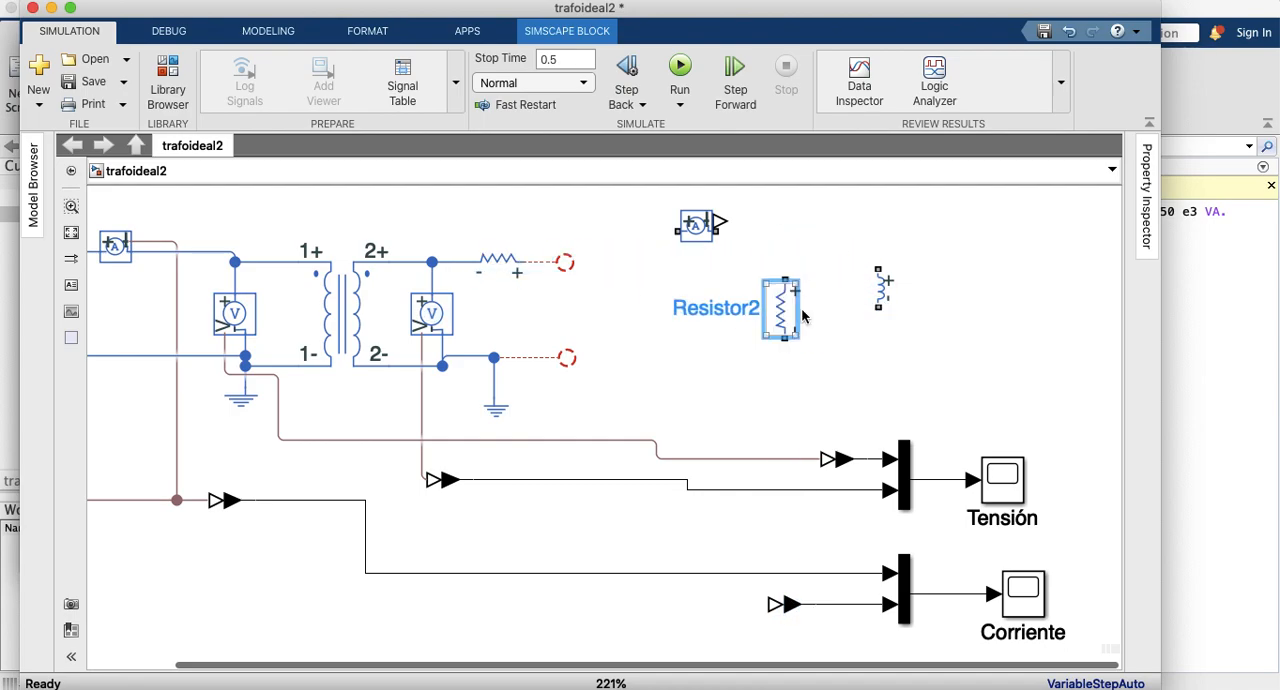
{"action": "left_click_drag", "start_coordinate": [795, 339], "coordinate": [769, 319]}
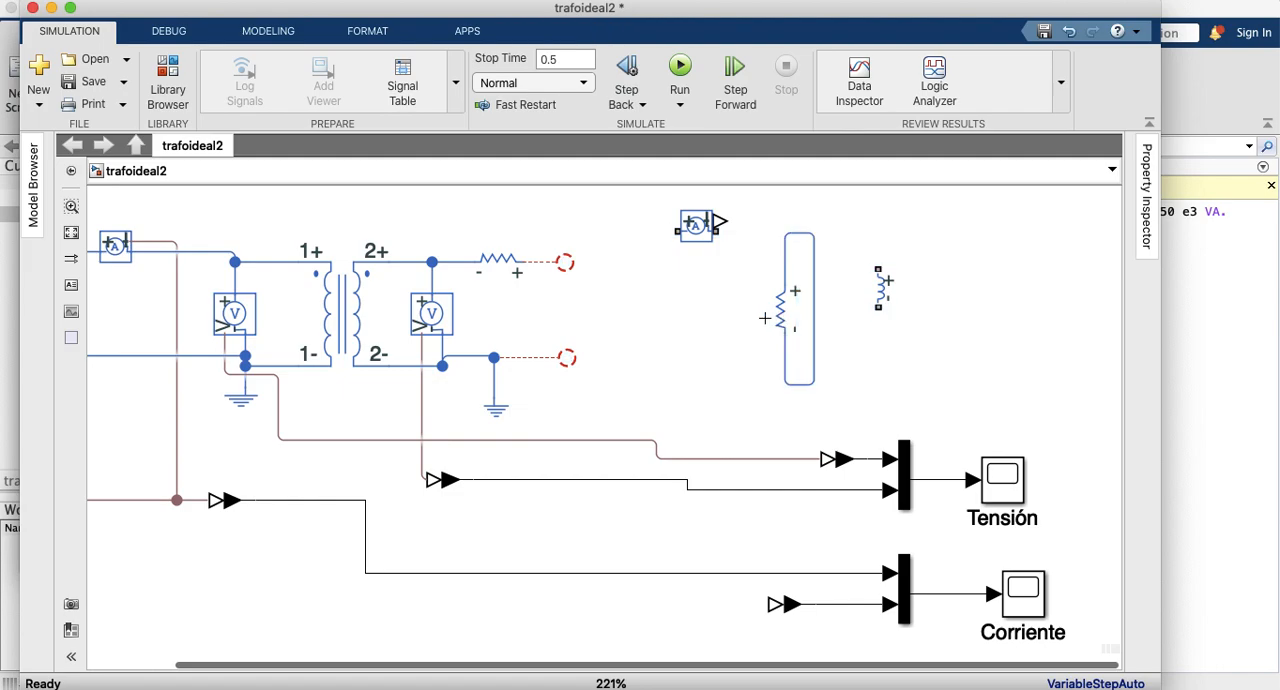
{"action": "left_click", "coordinate": [815, 311]}
{"action": "key", "text": "Delete"}
{"action": "left_click", "coordinate": [795, 318]}
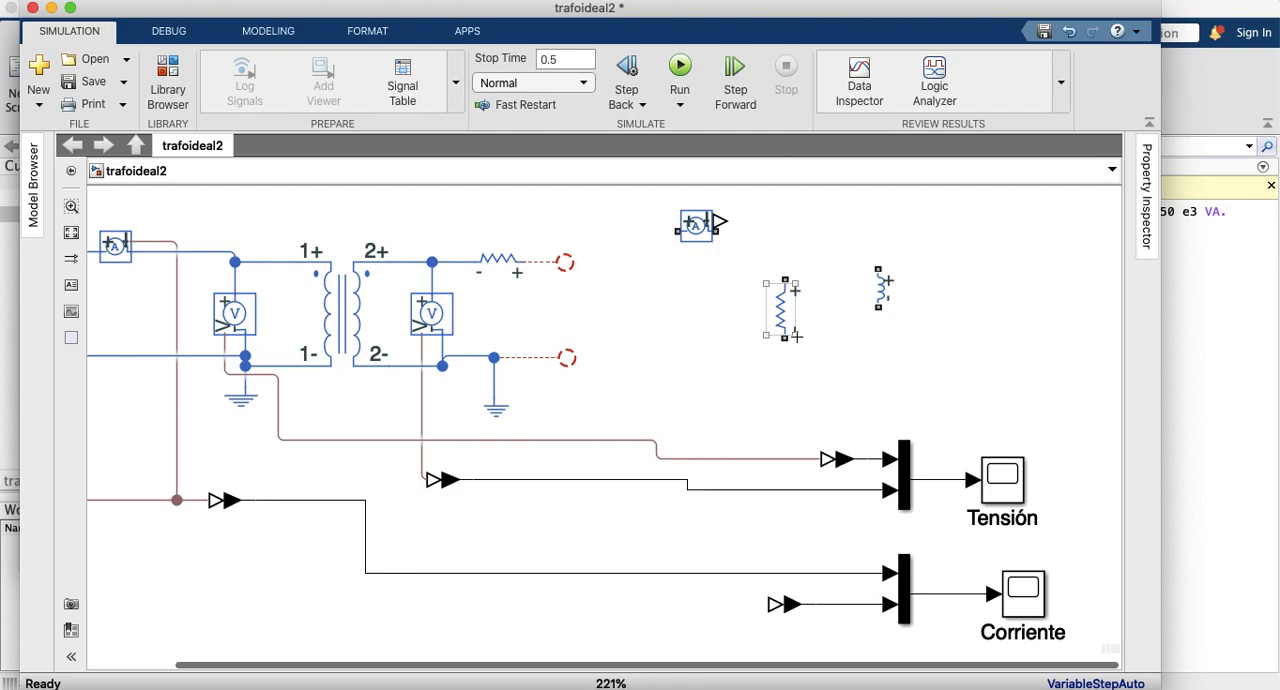
{"action": "left_click_drag", "start_coordinate": [796, 335], "coordinate": [783, 325]}
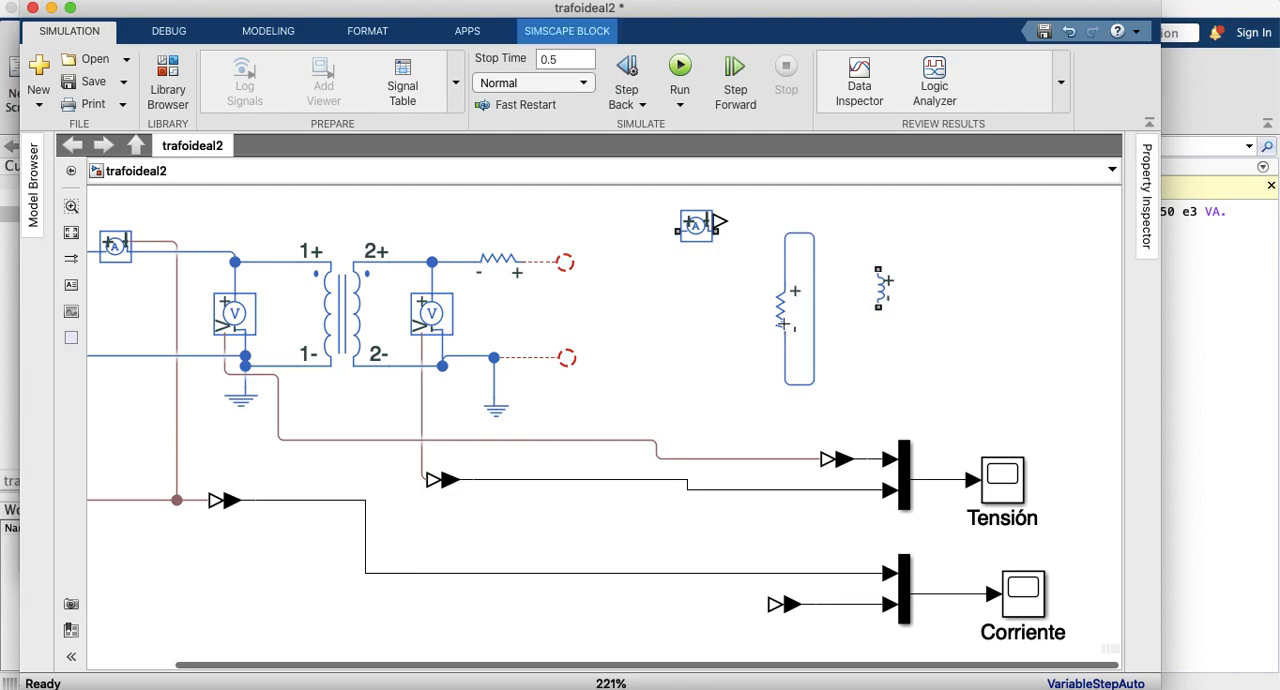
{"action": "left_click", "coordinate": [813, 322]}
{"action": "key", "text": "Delete"}
{"action": "left_click", "coordinate": [774, 293]}
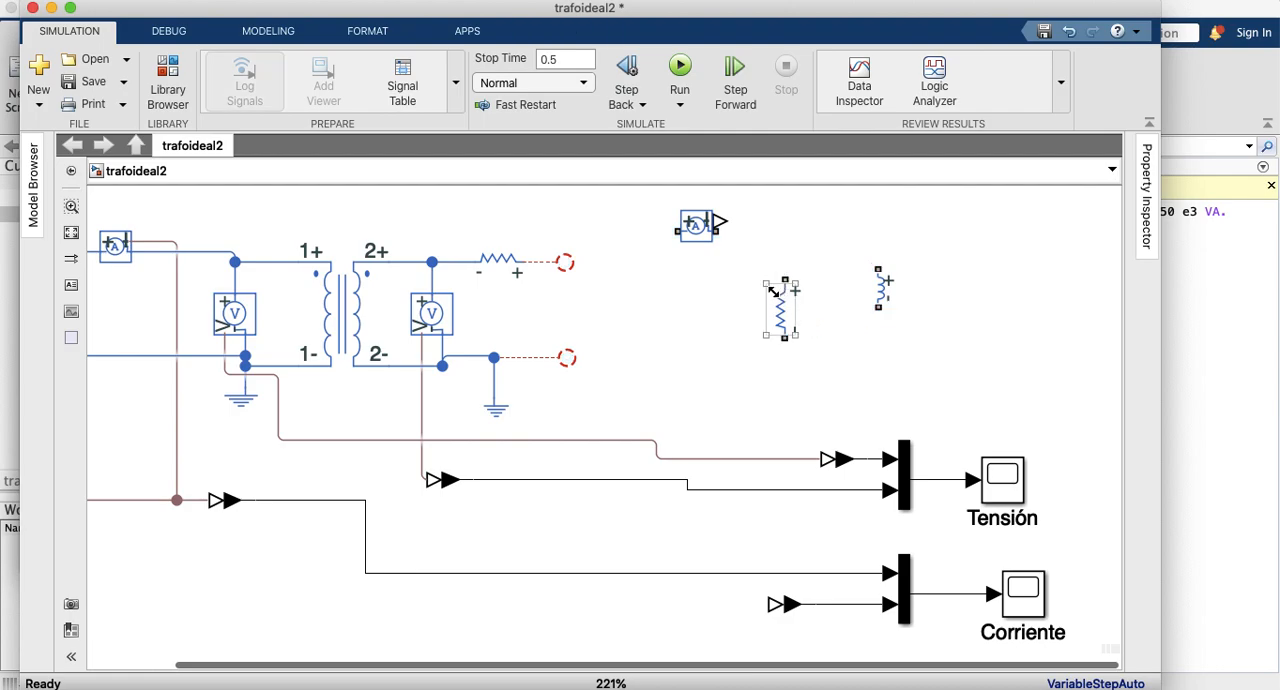
Step: Shrink the vertical resistor copy and place it directly above the inductor so that the two connect in series
{"action": "left_click_drag", "start_coordinate": [768, 287], "coordinate": [766, 312]}
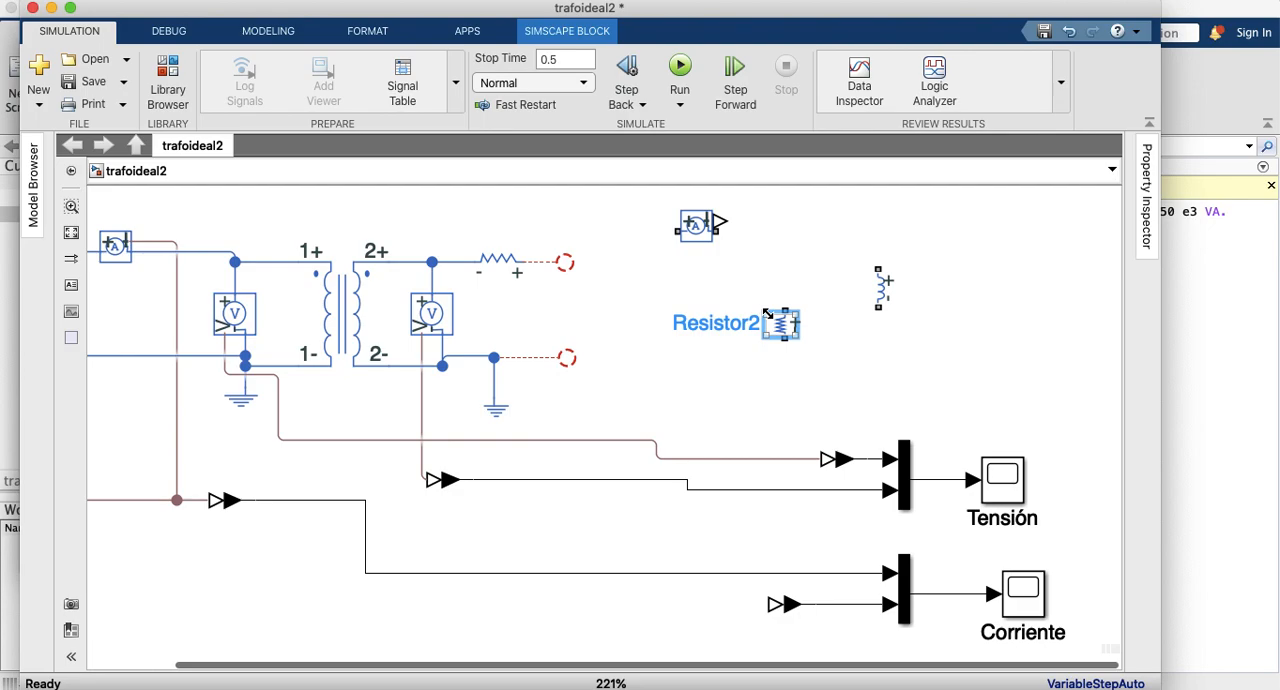
{"action": "left_click_drag", "start_coordinate": [788, 336], "coordinate": [878, 255]}
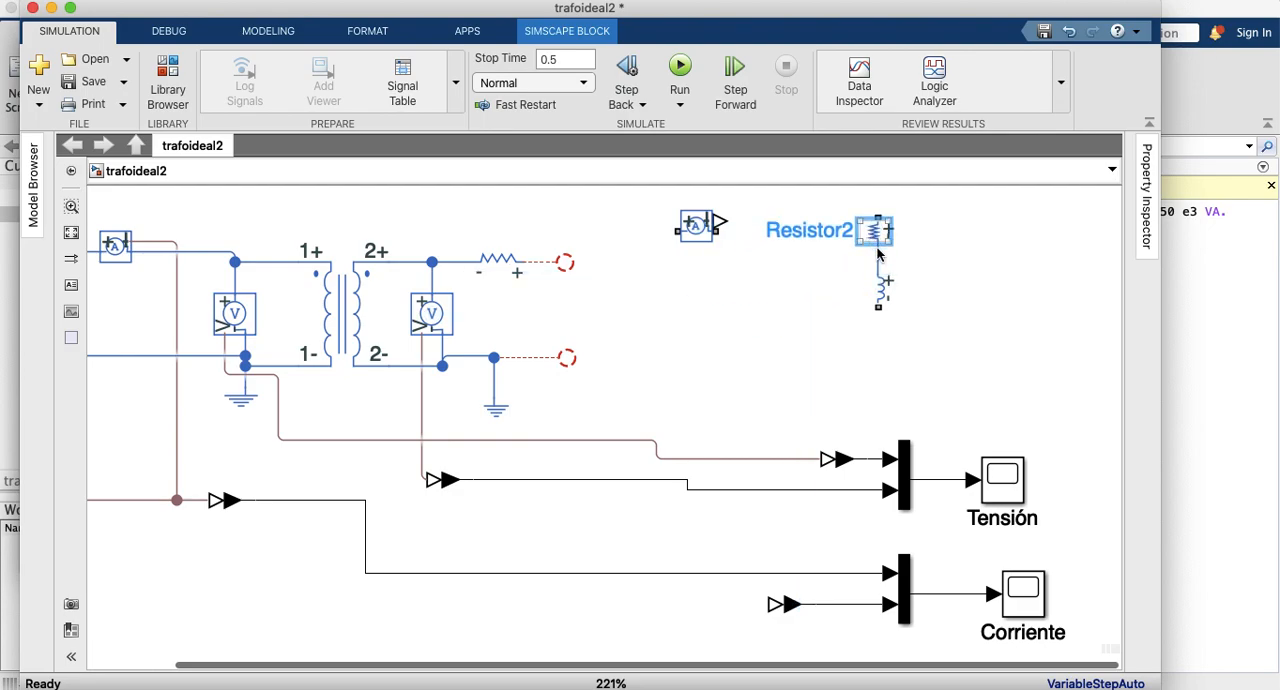
Step: Try to group the series resistor and inductor into a subsystem, and undo the grouping
{"action": "left_click", "coordinate": [940, 330]}
{"action": "left_click_drag", "start_coordinate": [957, 362], "coordinate": [815, 217]}
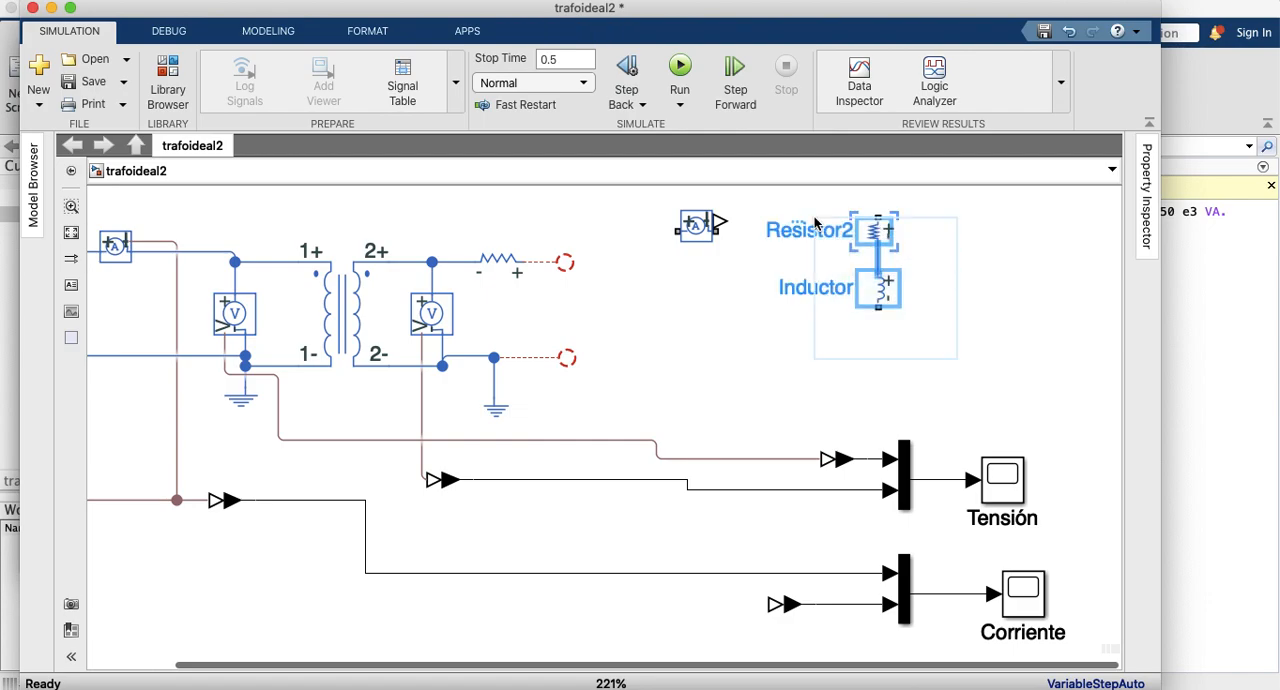
{"action": "right_click", "coordinate": [939, 349]}
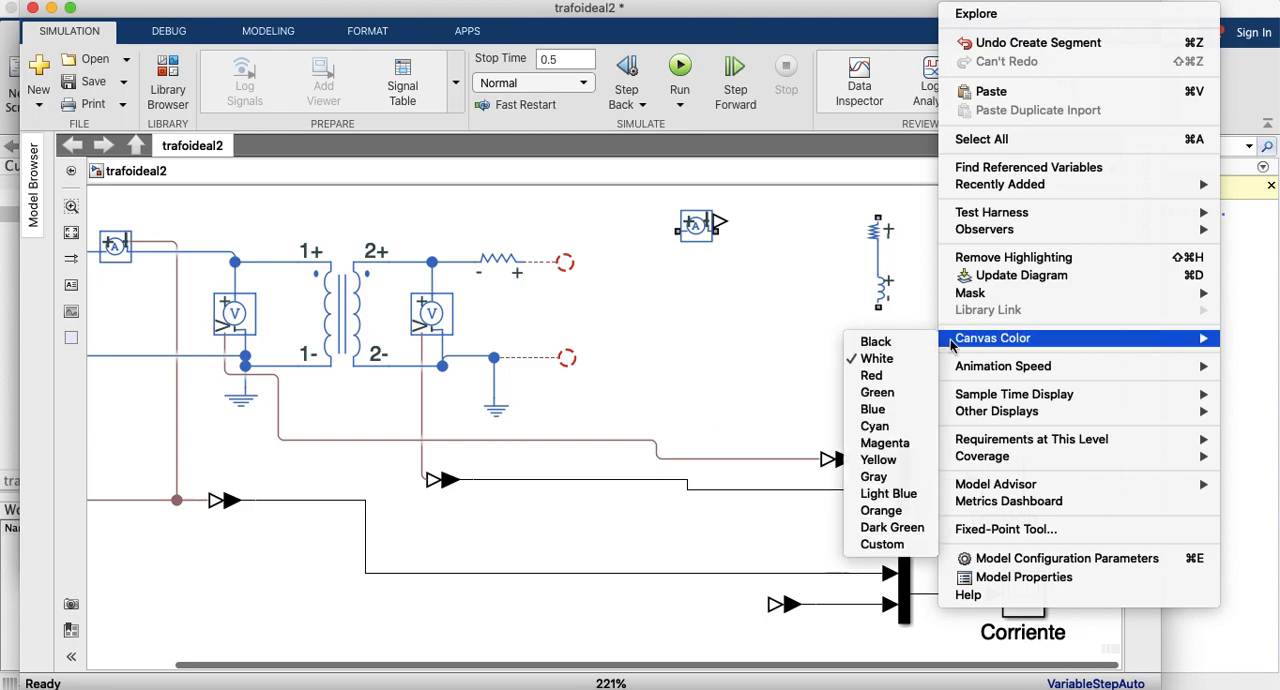
{"action": "left_click", "coordinate": [805, 303]}
{"action": "left_click_drag", "start_coordinate": [950, 197], "coordinate": [823, 397]}
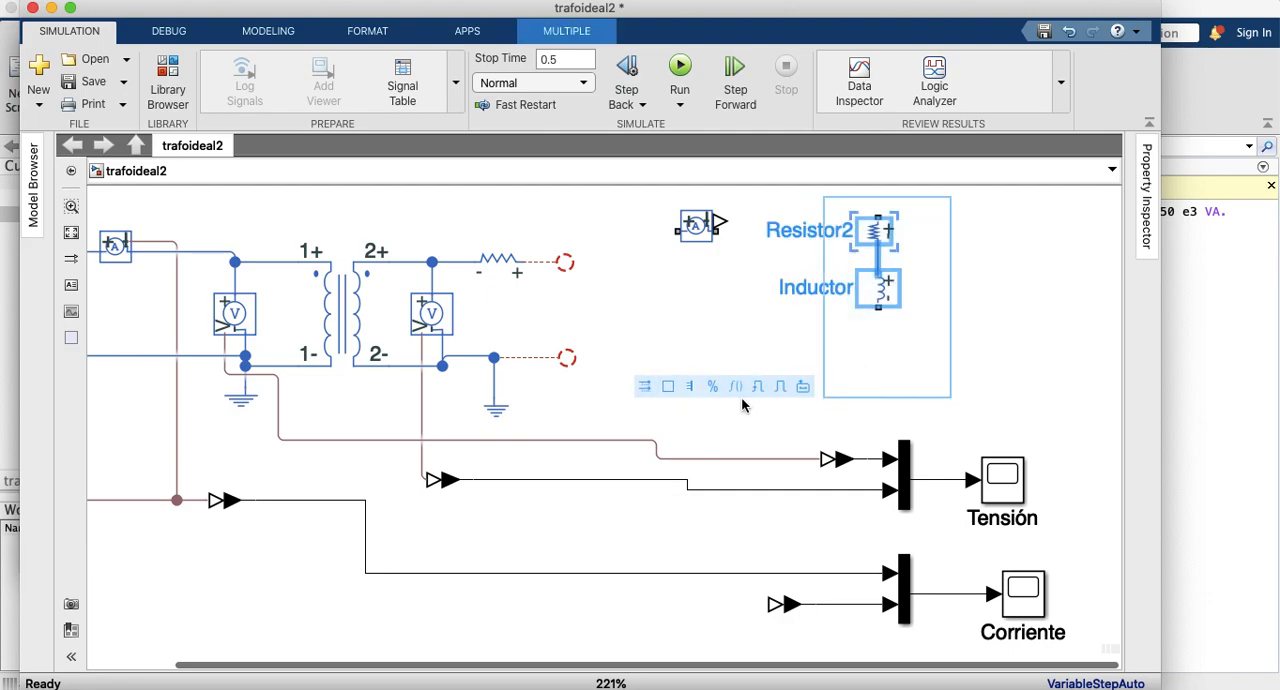
{"action": "left_click", "coordinate": [804, 389]}
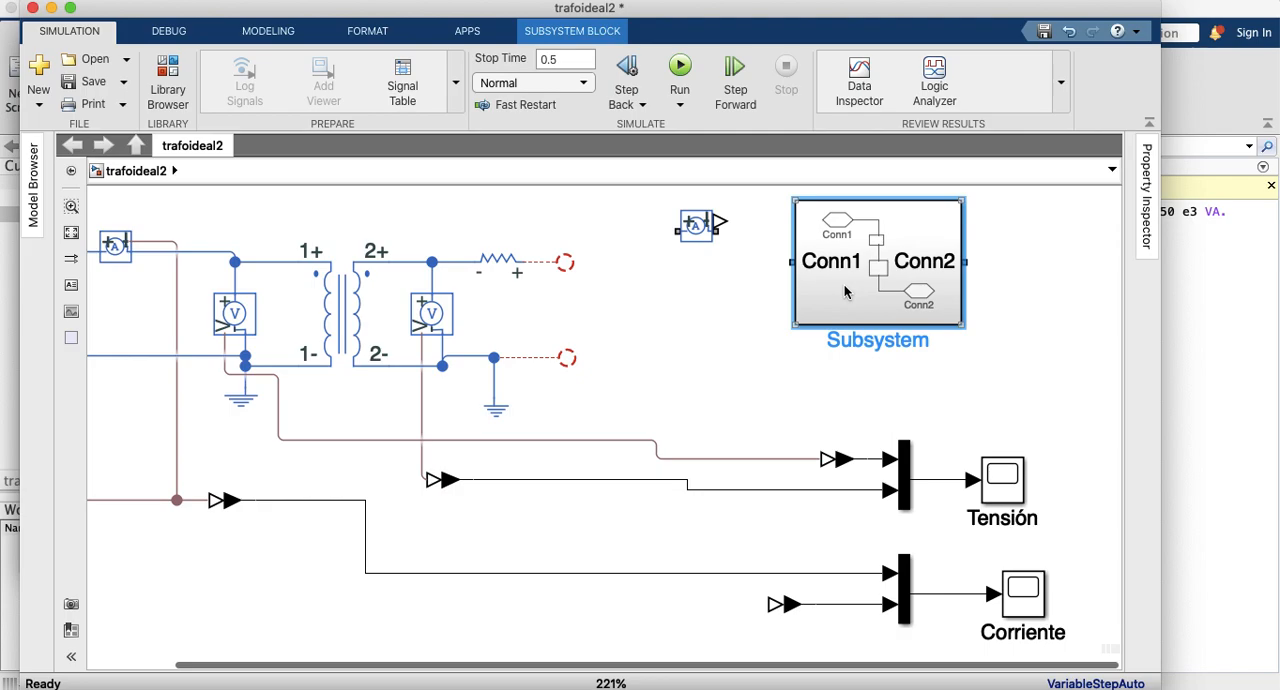
{"action": "key", "text": "super+z"}
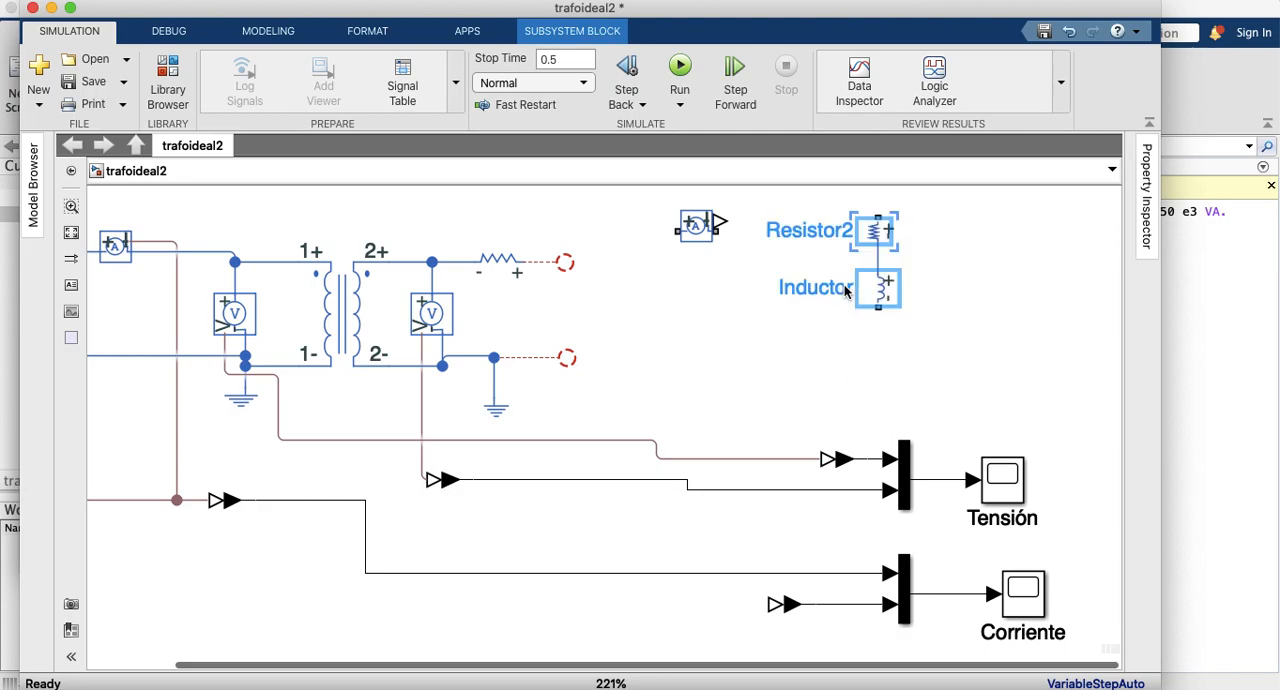
Step: Move the series resistor-inductor load beside the open secondary branches and wire its ends to the series resistor and the grounded return
{"action": "left_click_drag", "start_coordinate": [874, 292], "coordinate": [643, 350]}
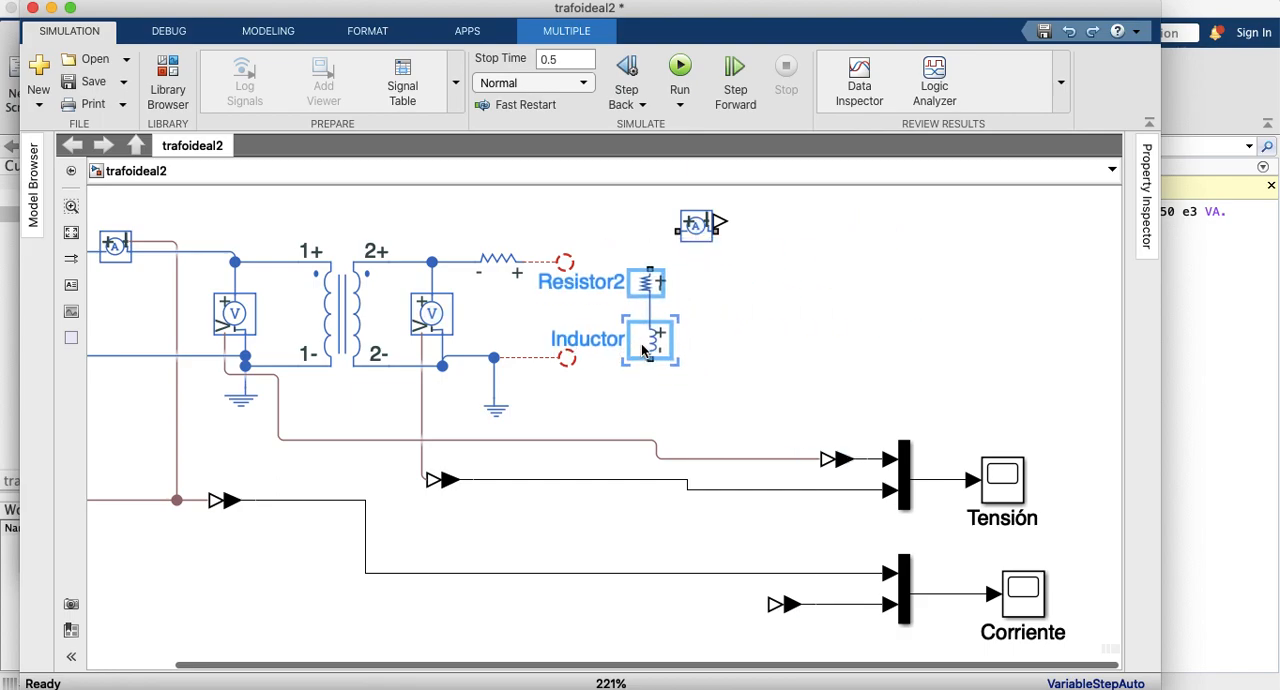
{"action": "left_click", "coordinate": [626, 260]}
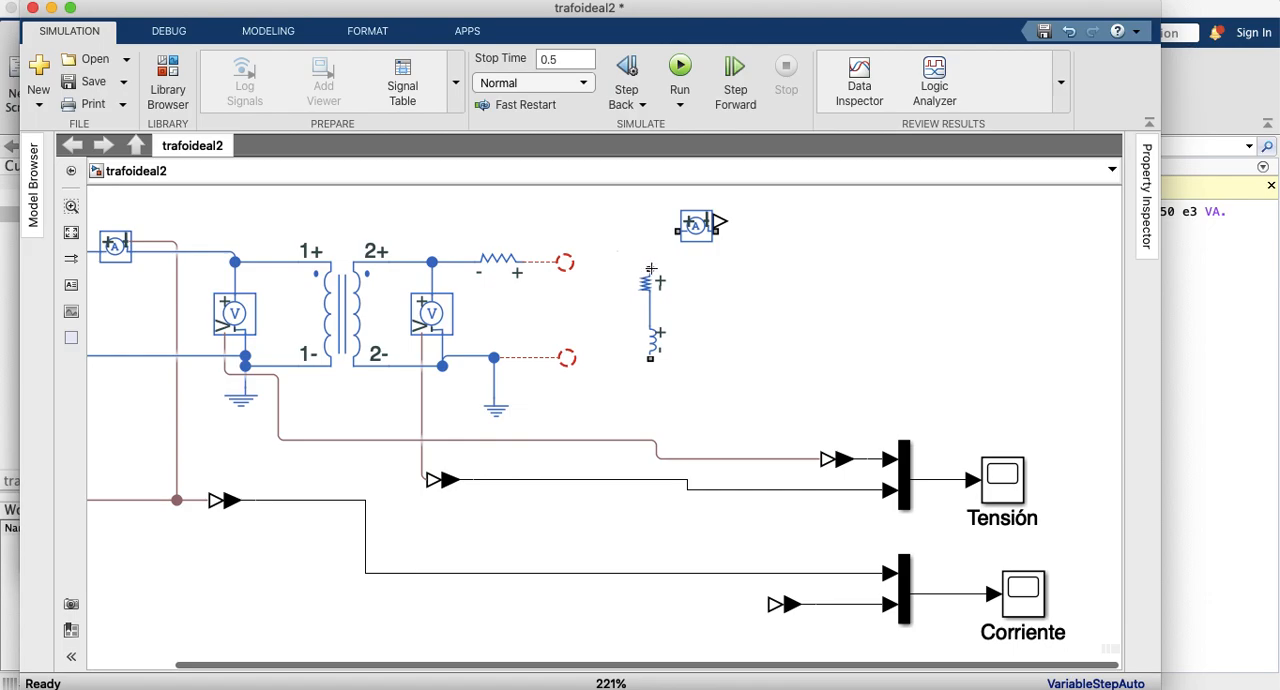
{"action": "mouse_move", "coordinate": [650, 268]}
{"action": "left_mouse_down"}
{"action": "mouse_move", "coordinate": [578, 252]}
{"action": "mouse_move", "coordinate": [569, 264]}
{"action": "left_mouse_up"}
{"action": "mouse_move", "coordinate": [650, 358]}
{"action": "left_mouse_down"}
{"action": "mouse_move", "coordinate": [588, 360]}
{"action": "mouse_move", "coordinate": [580, 375]}
{"action": "mouse_move", "coordinate": [565, 368]}
{"action": "mouse_move", "coordinate": [575, 350]}
{"action": "mouse_move", "coordinate": [574, 365]}
{"action": "left_mouse_up"}
{"action": "left_click", "coordinate": [599, 366]}
{"action": "key", "text": "Delete"}
{"action": "left_click_drag", "start_coordinate": [567, 358], "coordinate": [648, 363]}
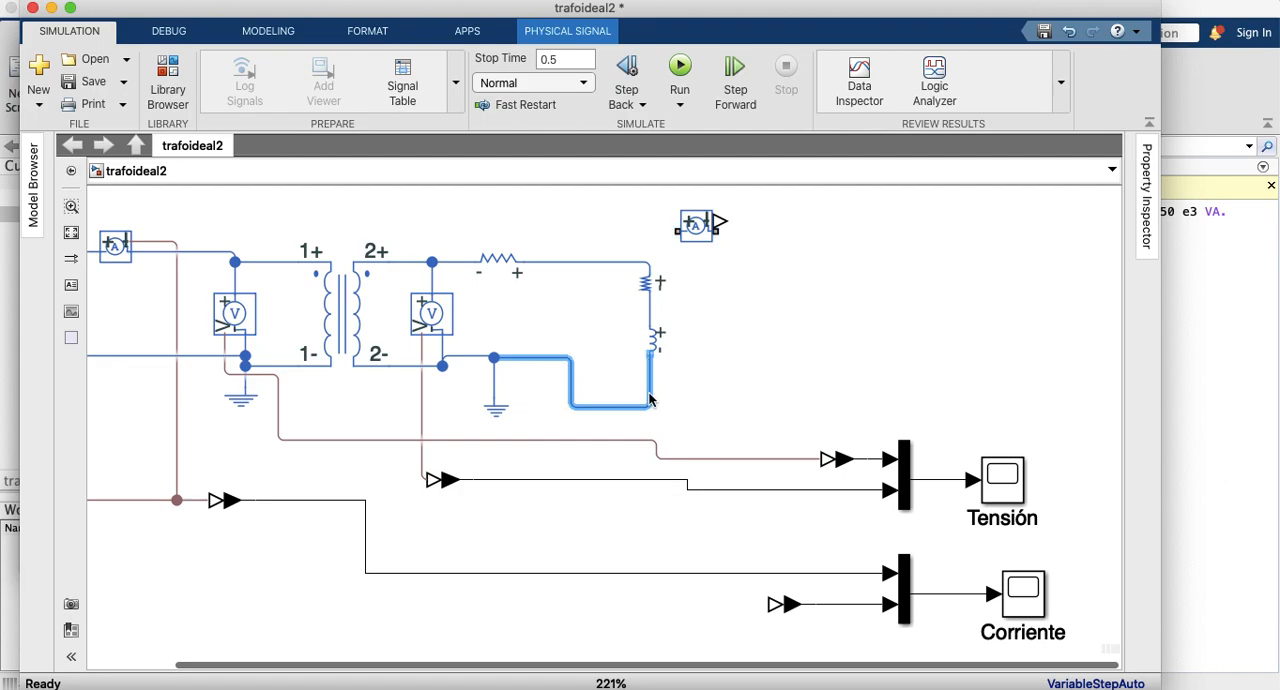
Step: Lower the primary voltage signal line, straighten the load's return wire to the ground node, and move the inductor up toward its resistor
{"action": "left_click", "coordinate": [494, 408]}
{"action": "left_click_drag", "start_coordinate": [511, 444], "coordinate": [511, 474]}
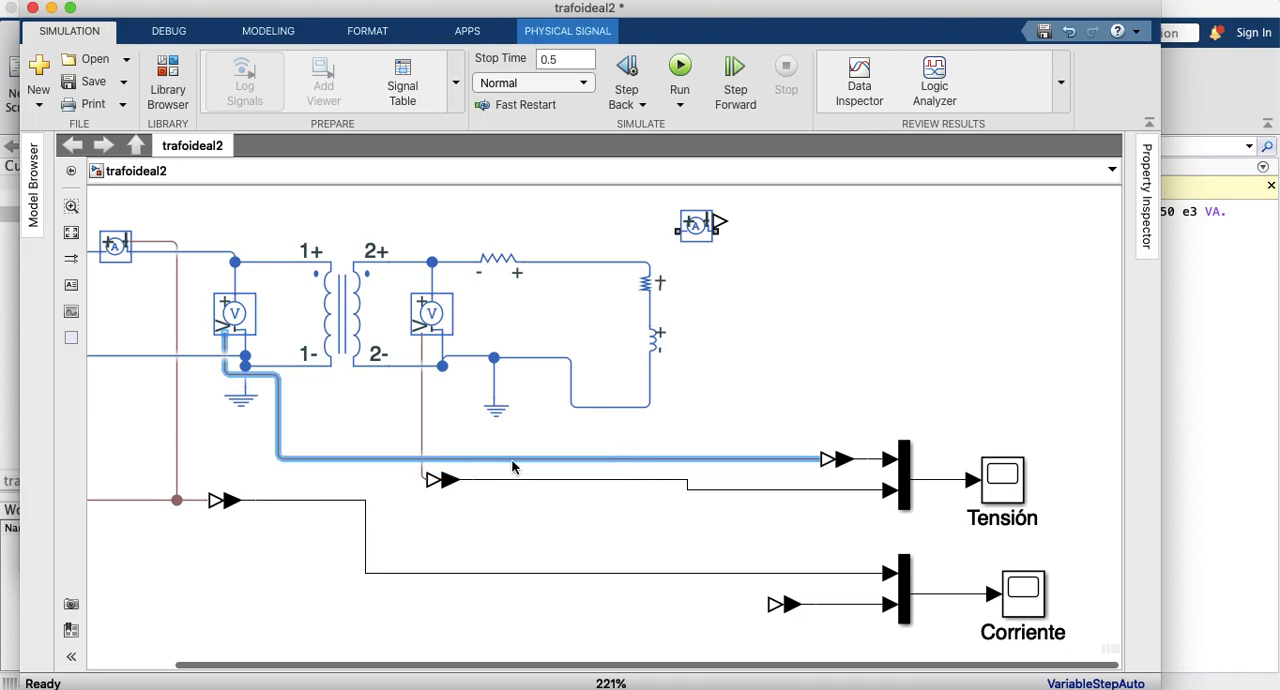
{"action": "left_click_drag", "start_coordinate": [522, 359], "coordinate": [489, 378]}
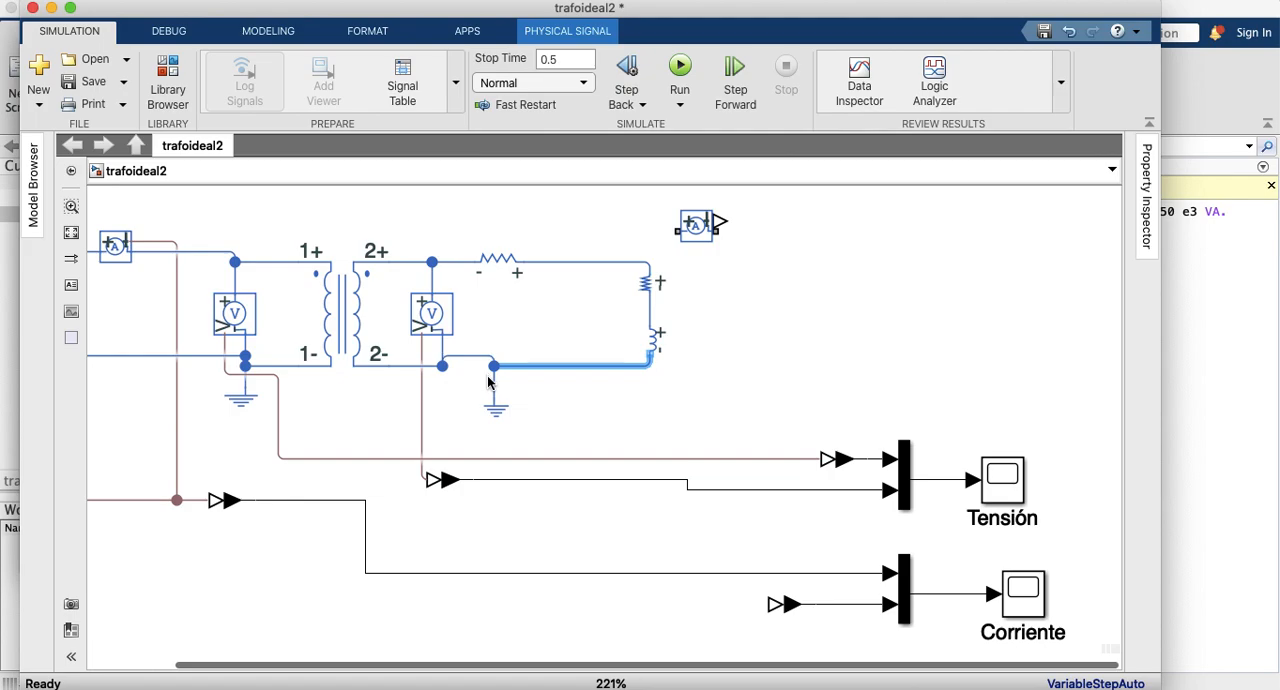
{"action": "left_click_drag", "start_coordinate": [641, 347], "coordinate": [647, 337]}
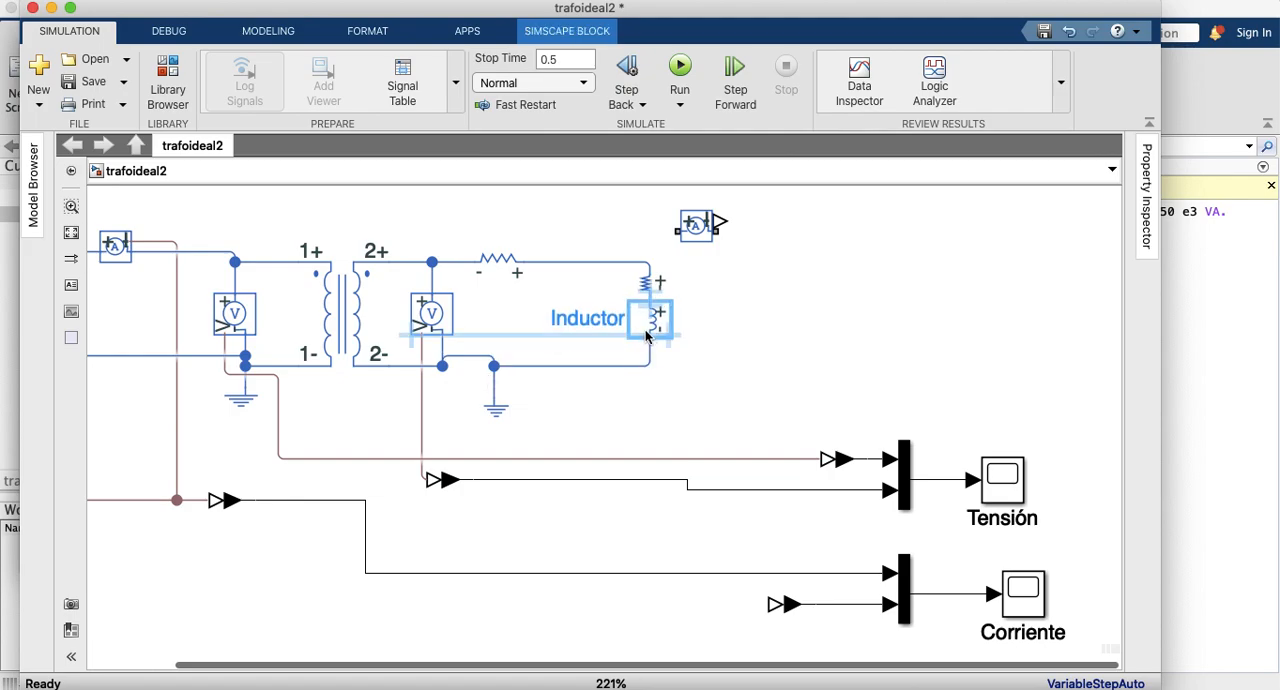
Step: Shift the secondary's series resistor slightly toward the load and rename it R2
{"action": "left_click", "coordinate": [504, 264]}
{"action": "left_click_drag", "start_coordinate": [504, 264], "coordinate": [538, 270]}
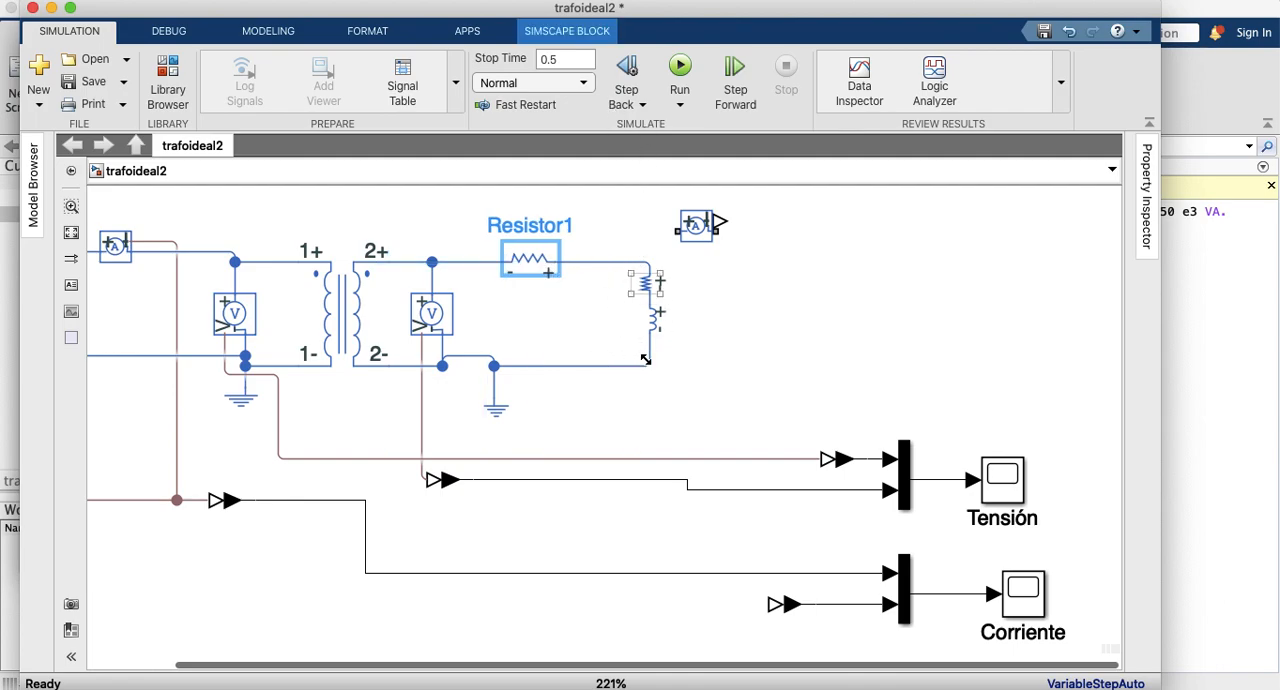
{"action": "left_click", "coordinate": [534, 228]}
{"action": "key", "text": "BackSpace"}
{"action": "key", "text": "BackSpace"}
{"action": "key", "text": "BackSpace"}
{"action": "key", "text": "BackSpace"}
{"action": "key", "text": "BackSpace"}
{"action": "key", "text": "BackSpace"}
{"action": "type", "text": "2"}
{"action": "key", "text": "Return"}
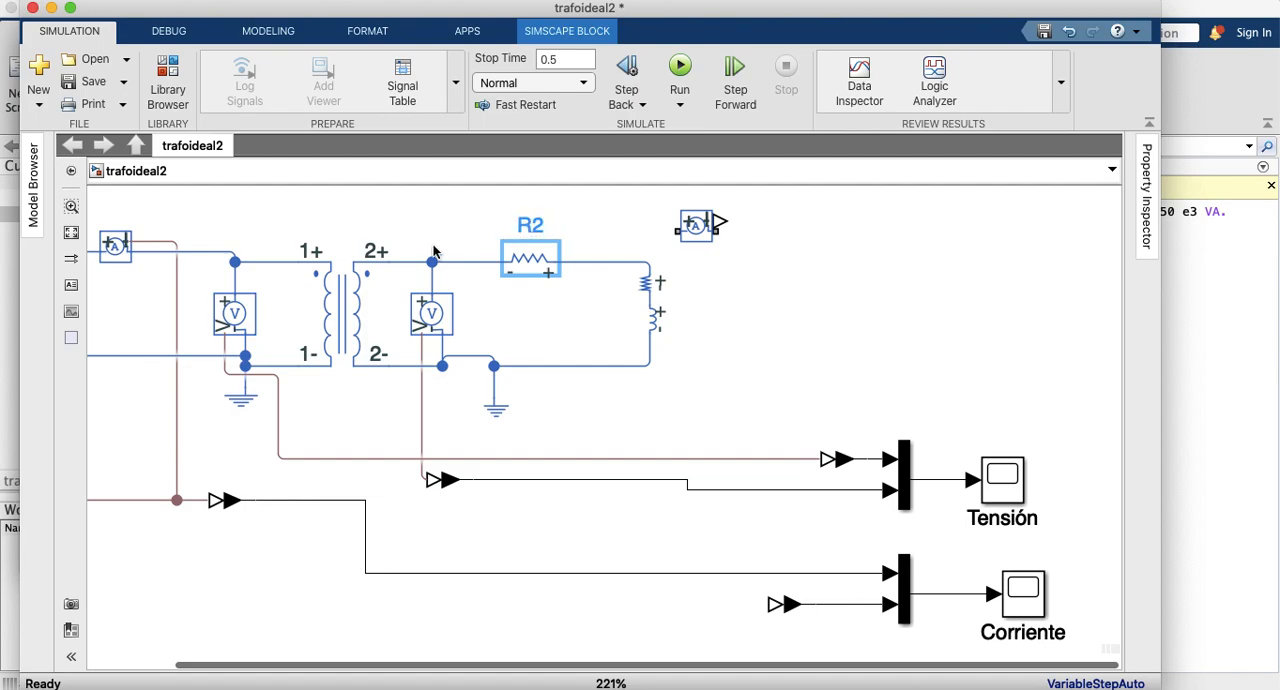
Step: Set R2's resistance to 0.002 Ohm and apply the block parameters
{"action": "left_click", "coordinate": [525, 263]}
{"action": "double_click", "coordinate": [525, 263]}
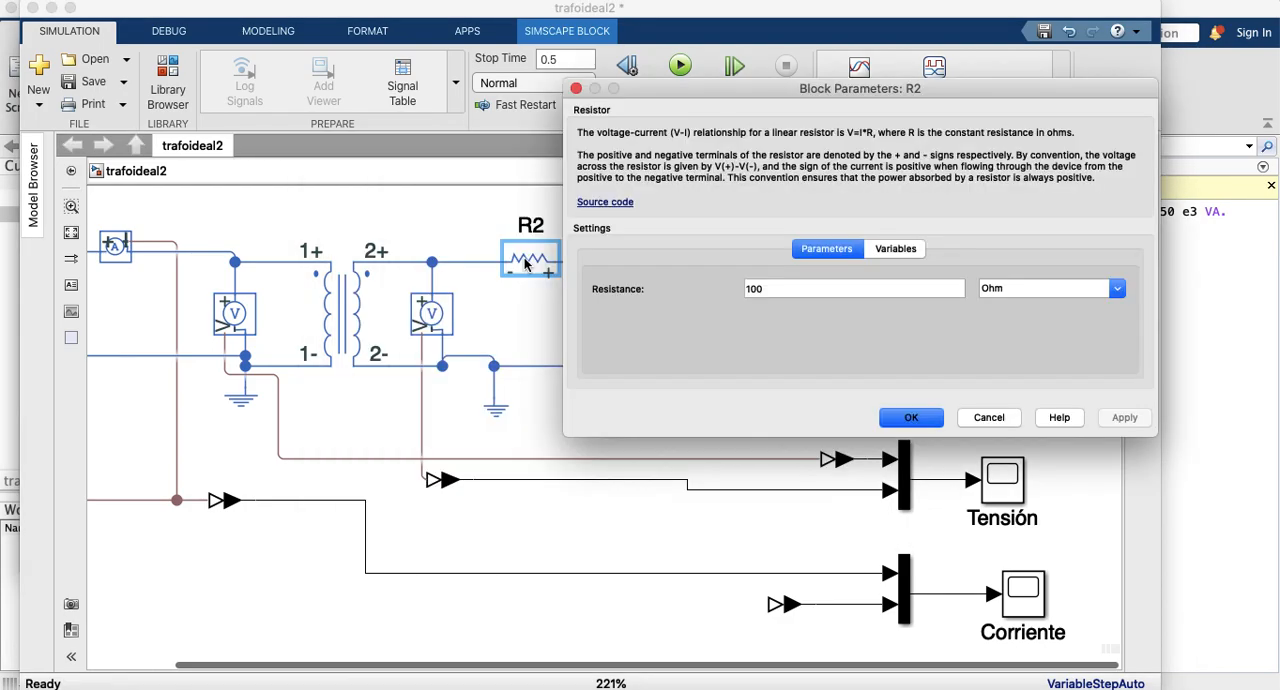
{"action": "double_click", "coordinate": [771, 285]}
{"action": "type", "text": "0.002"}
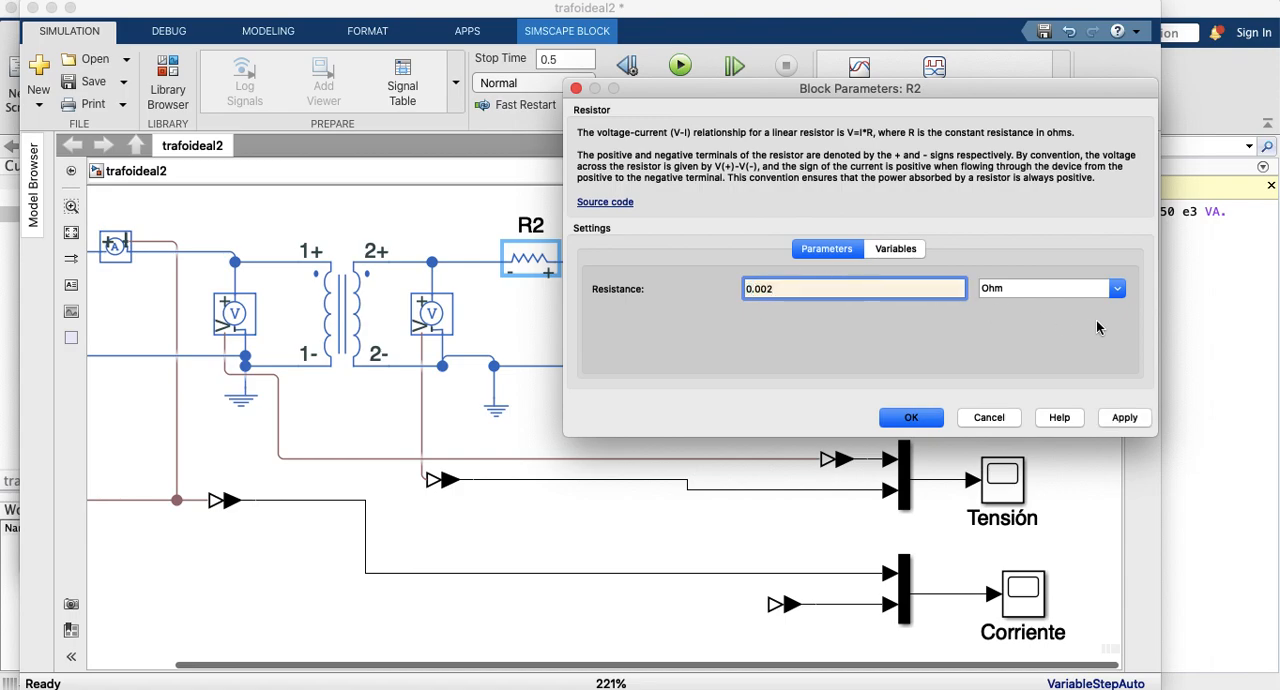
{"action": "left_click", "coordinate": [1117, 289]}
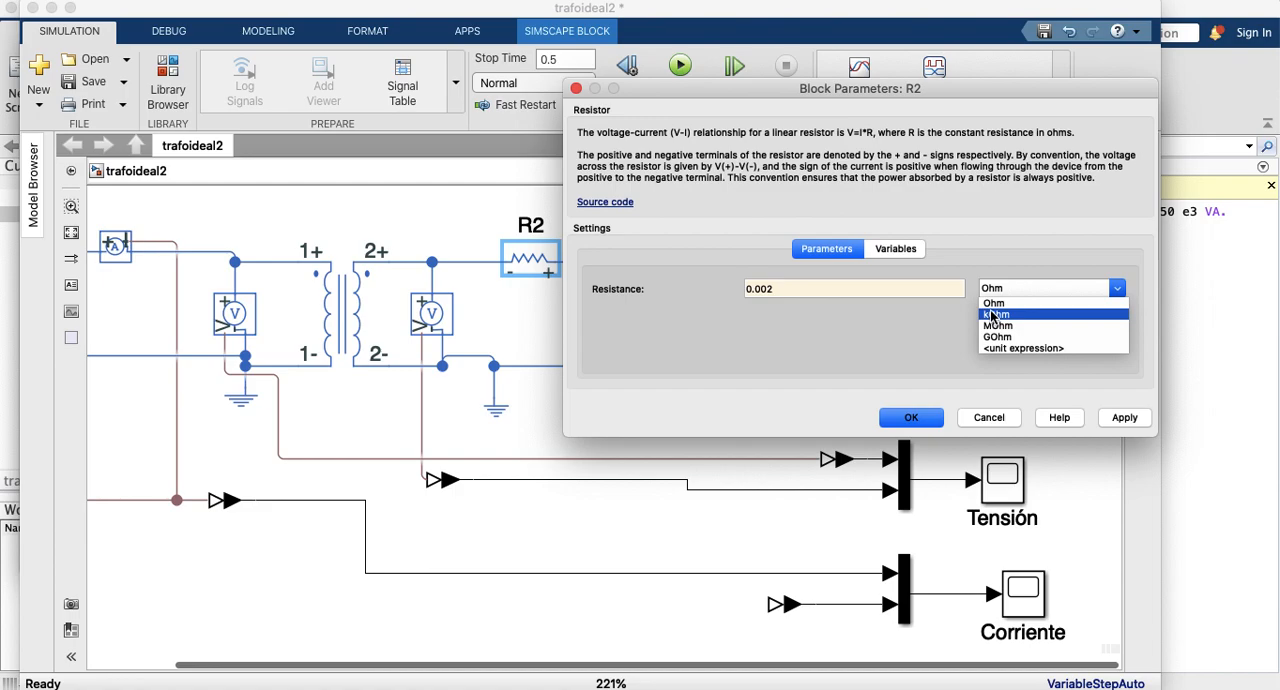
{"action": "left_click", "coordinate": [791, 298]}
{"action": "left_click", "coordinate": [791, 298]}
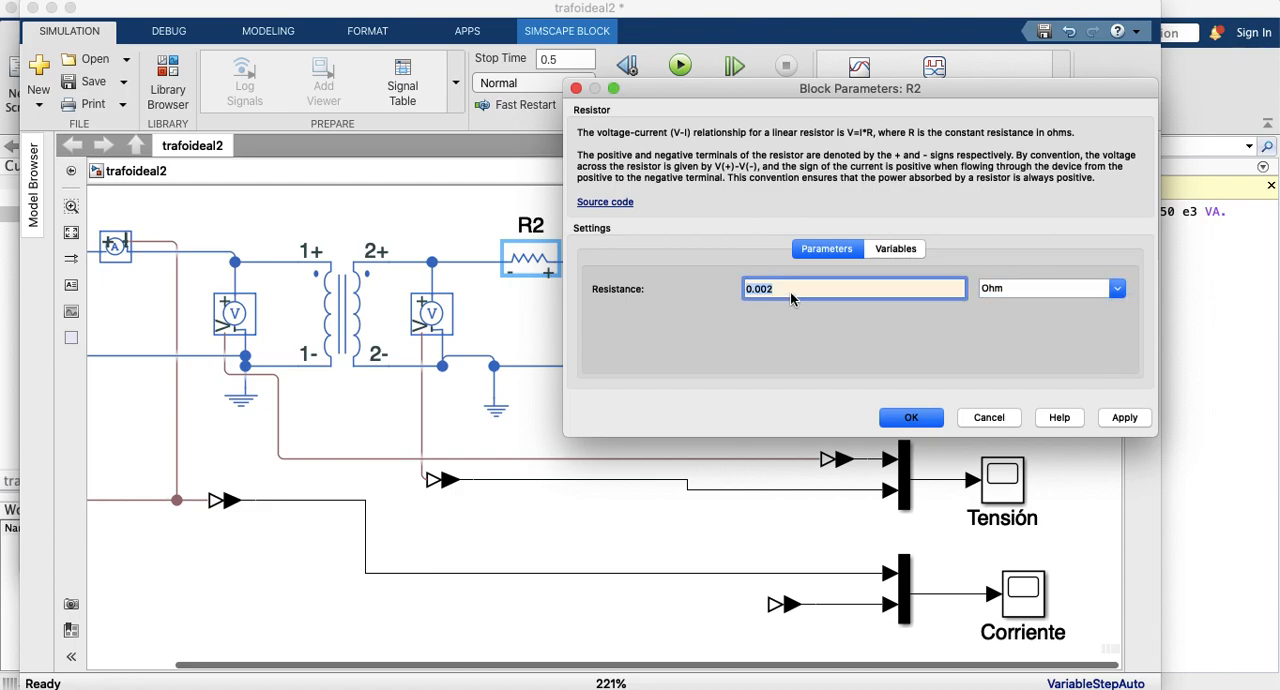
{"action": "left_click", "coordinate": [1107, 425]}
{"action": "left_click", "coordinate": [911, 417]}
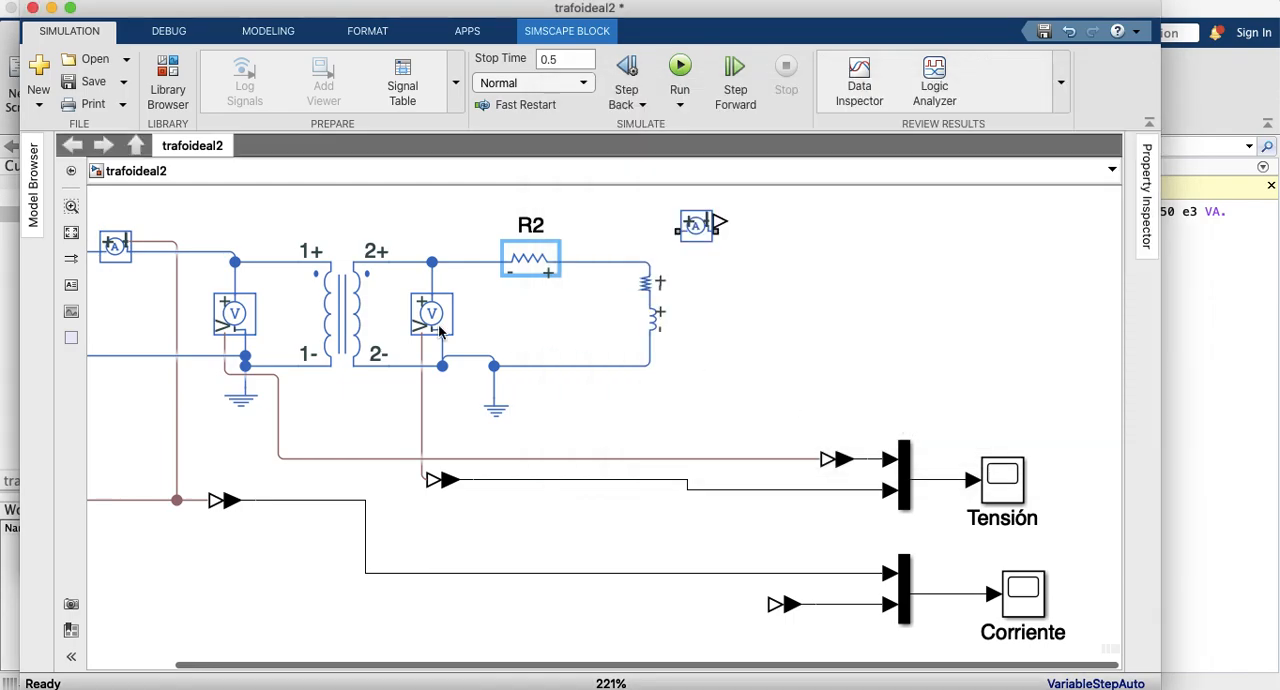
Step: Delete the primary-side wires between the current sensor and the transformer and between the AC source and the current sensor
{"action": "left_click_drag", "start_coordinate": [585, 664], "coordinate": [498, 668]}
{"action": "left_click", "coordinate": [283, 252]}
{"action": "key", "text": "Delete"}
{"action": "left_click", "coordinate": [157, 257]}
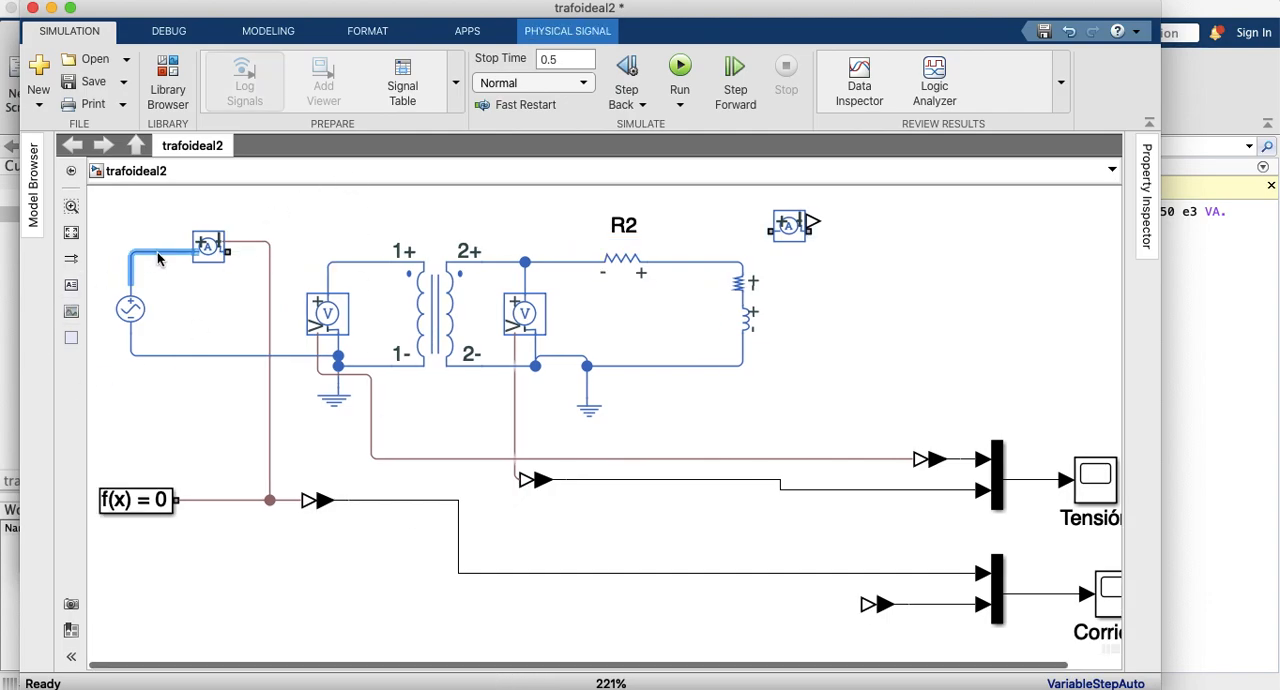
{"action": "key", "text": "Delete"}
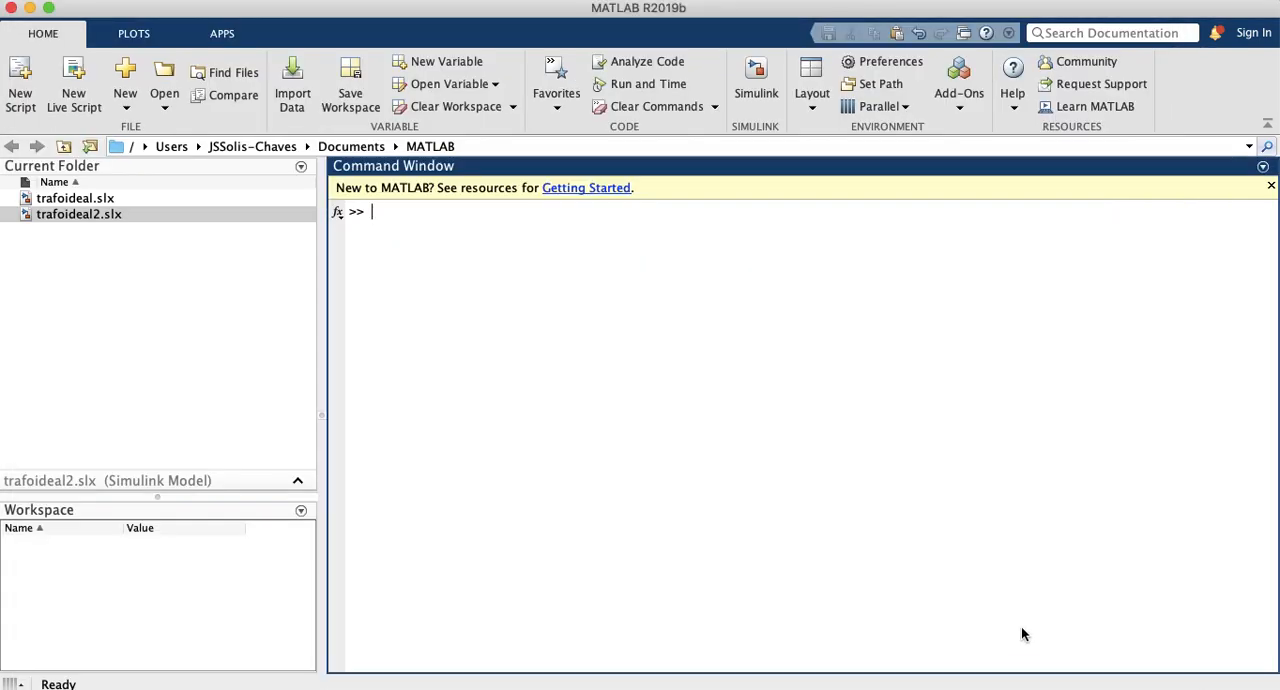
Step: Switch back to the Simulink window with the trafoideal2 model and clear the block selection
{"action": "key", "text": "ctrl+Up"}
{"action": "left_click", "coordinate": [719, 117]}
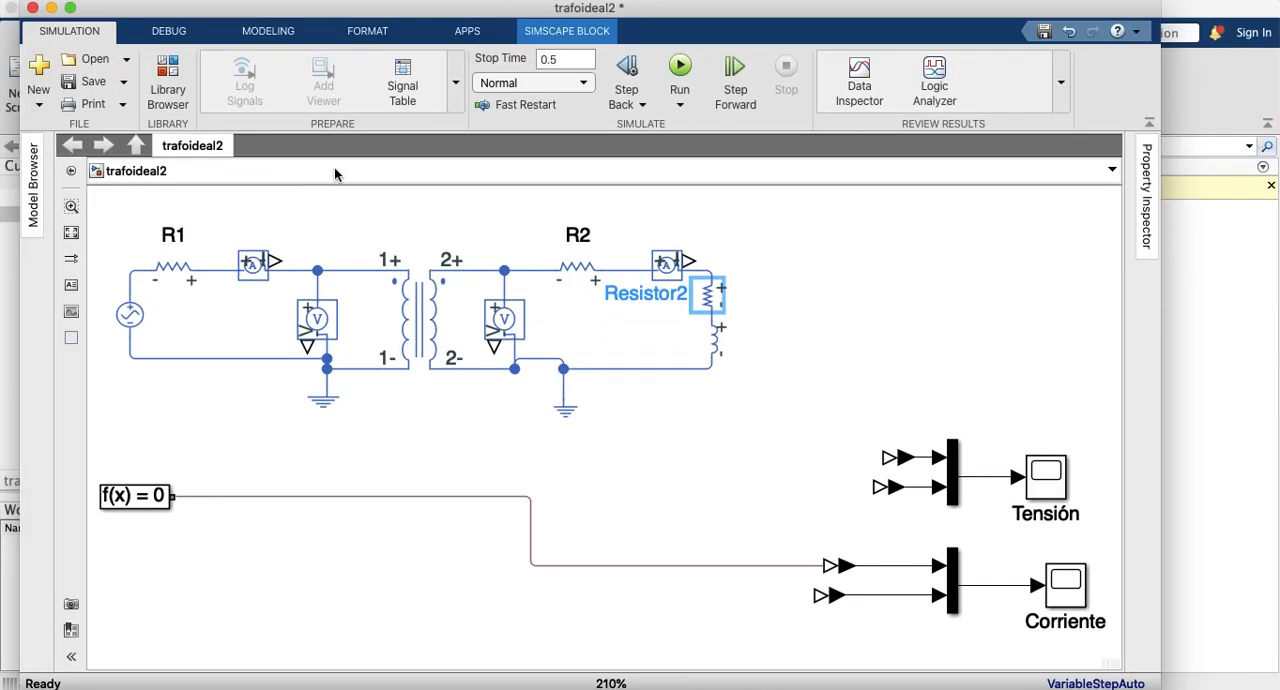
{"action": "left_click", "coordinate": [242, 214]}
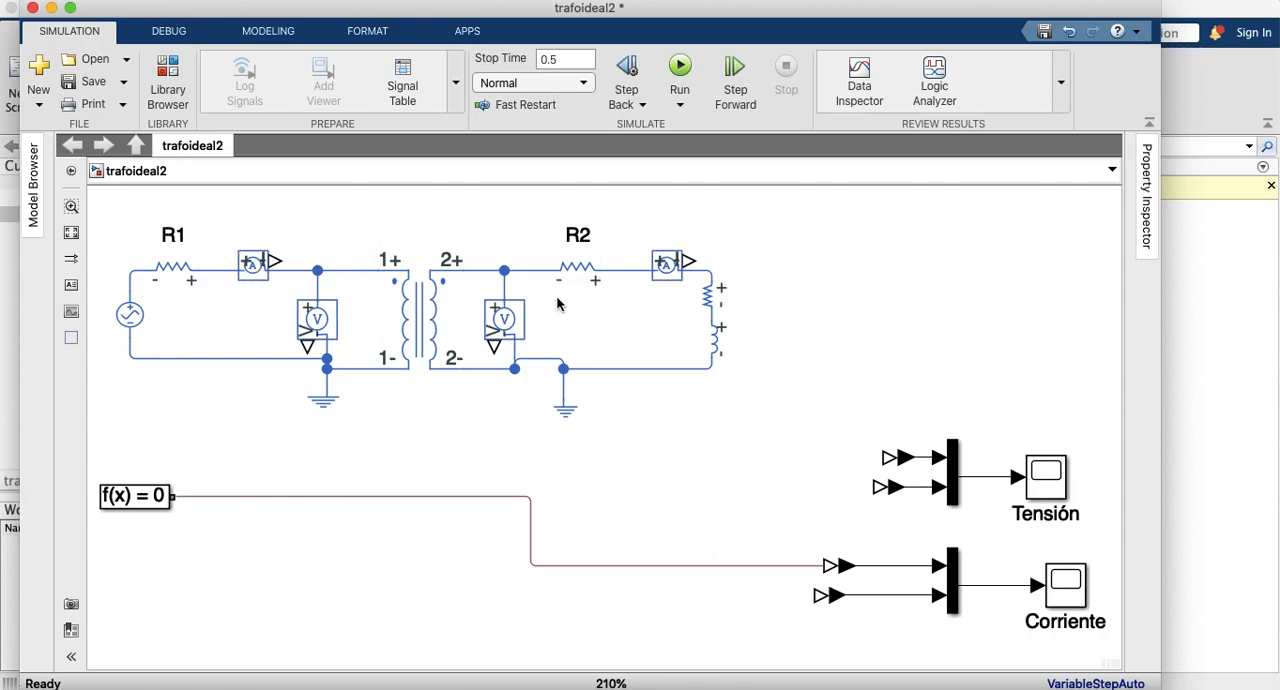
Step: Review the transformer's Mutual Inductor block parameters, including its winding inductances and coefficient of coupling
{"action": "left_click", "coordinate": [538, 369]}
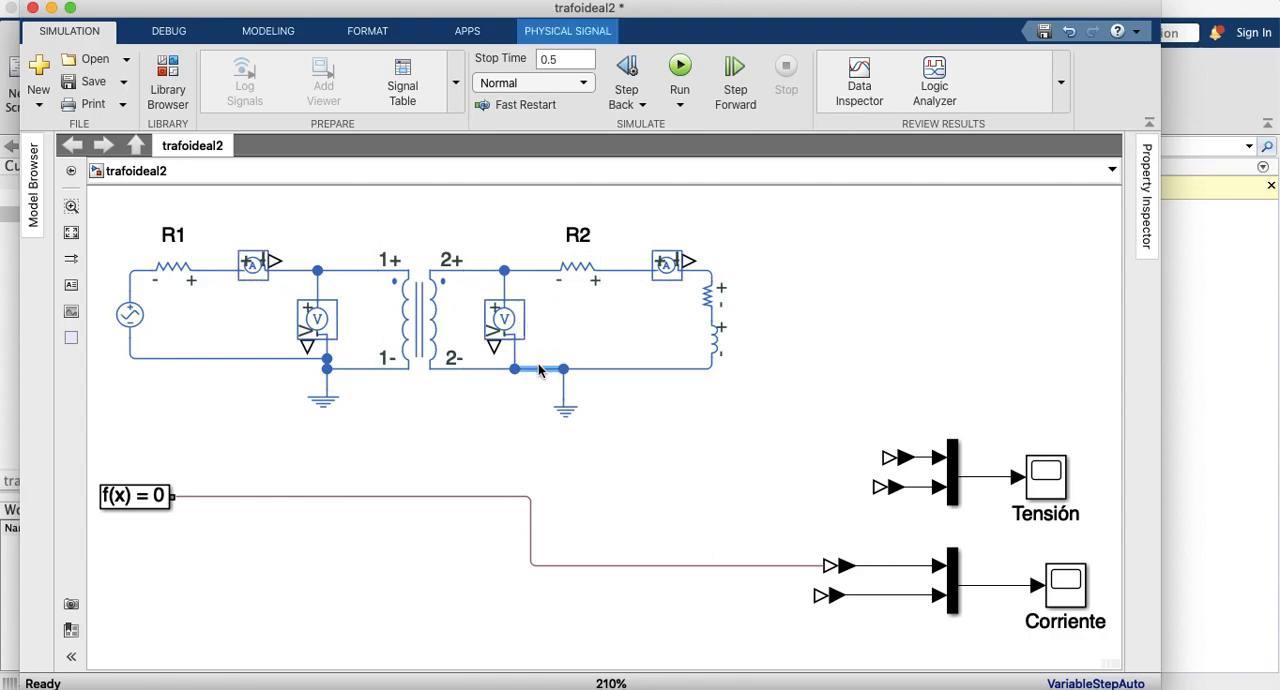
{"action": "left_click", "coordinate": [518, 437]}
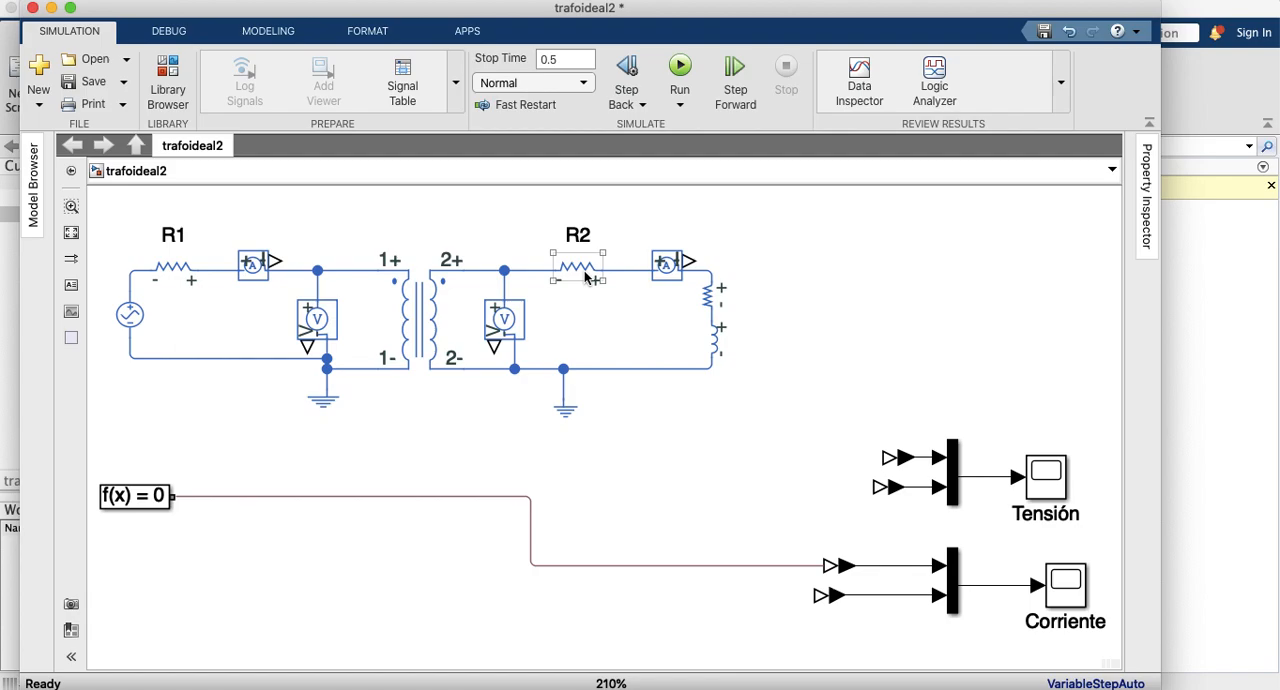
{"action": "double_click", "coordinate": [418, 328]}
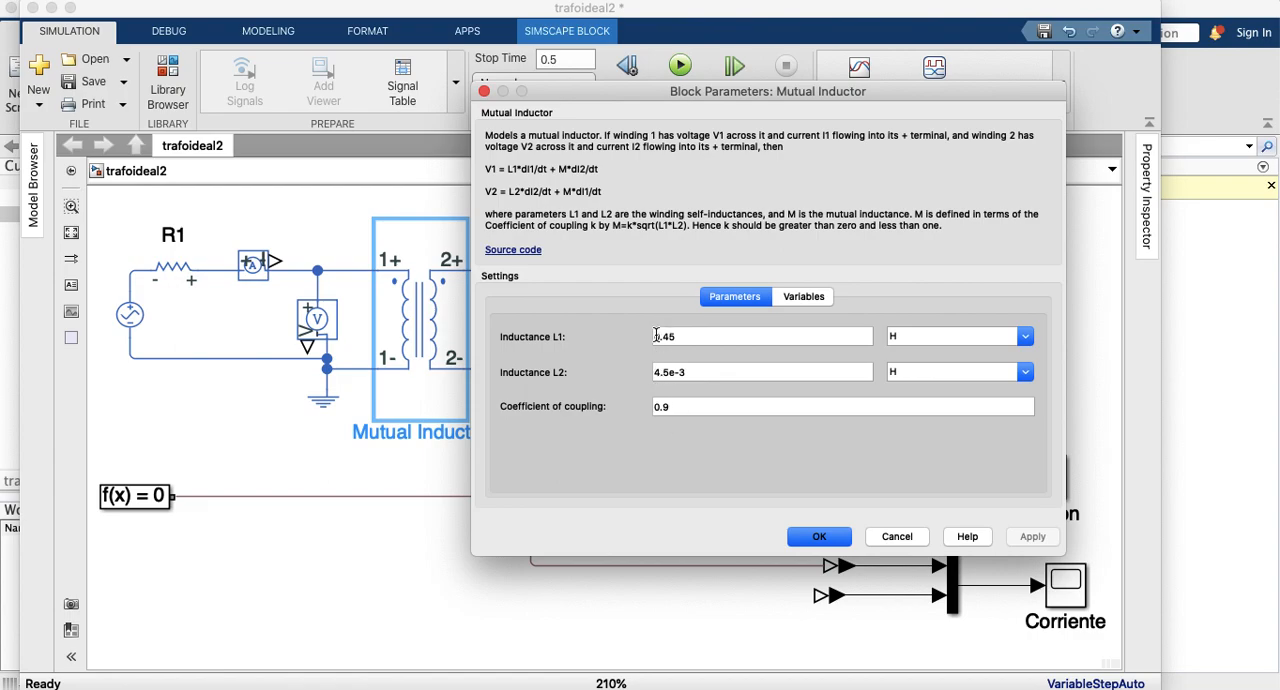
{"action": "left_click", "coordinate": [653, 408]}
{"action": "left_click_drag", "start_coordinate": [653, 408], "coordinate": [692, 404]}
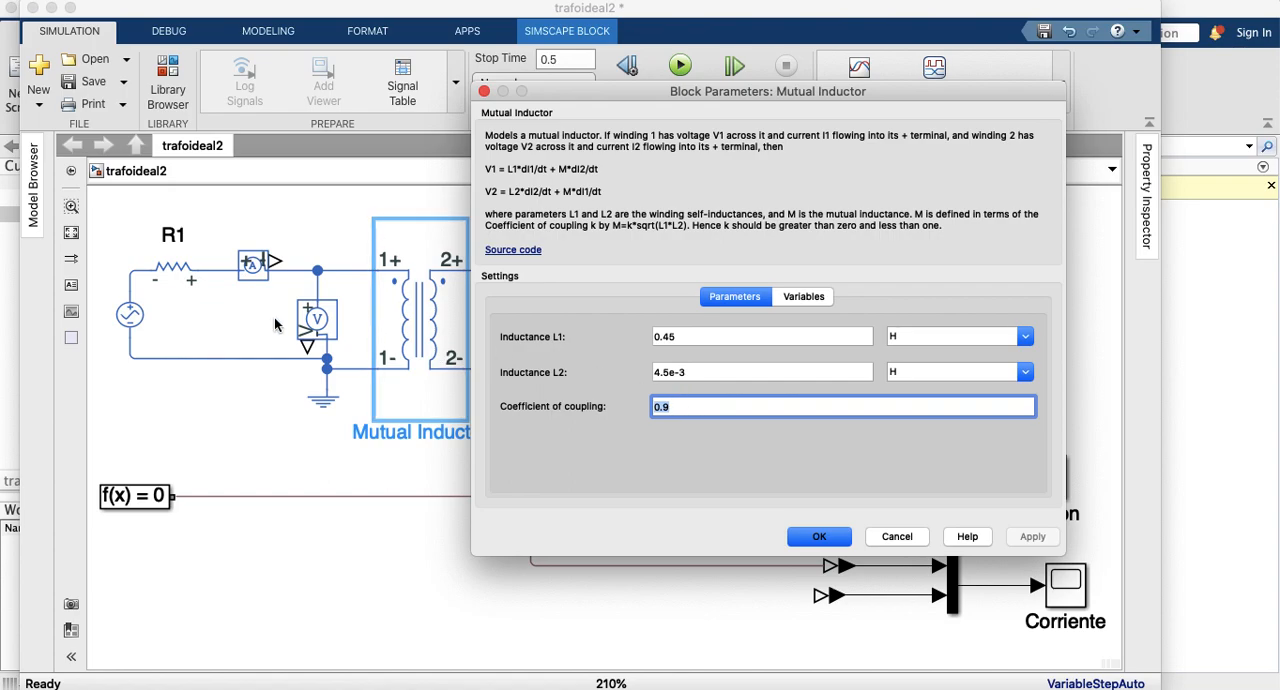
{"action": "left_click", "coordinate": [806, 541]}
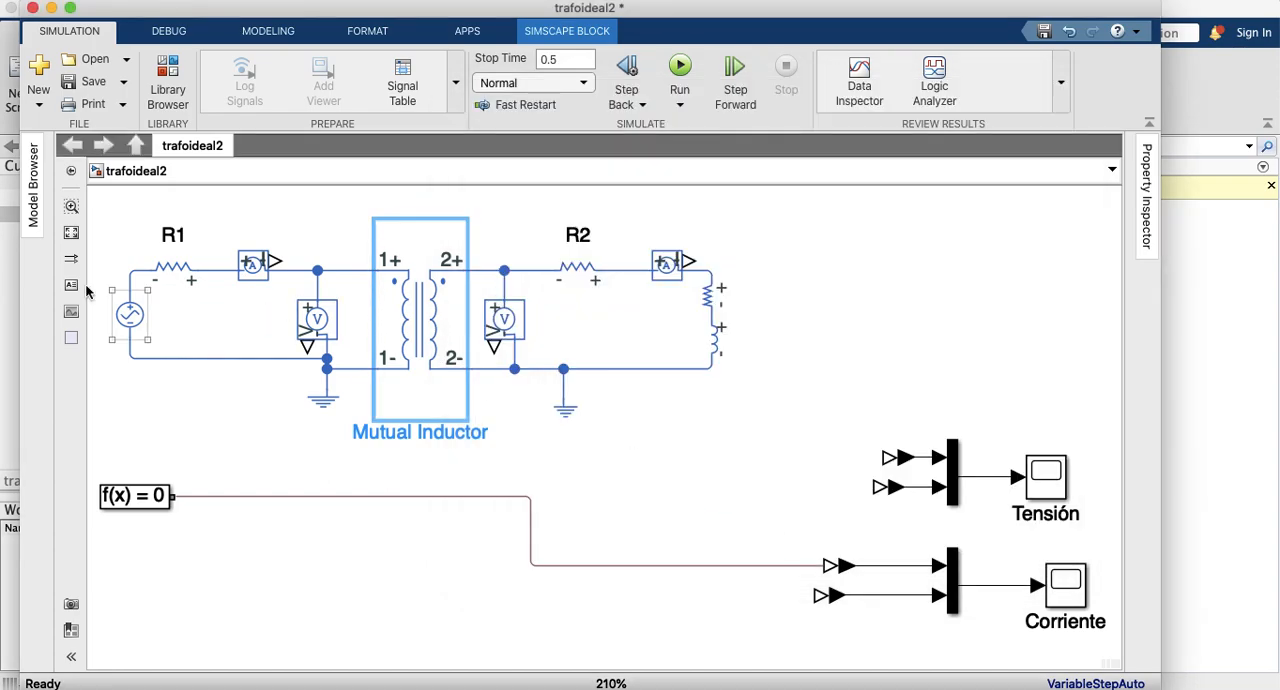
Step: Check the resistance values of the series resistors R1 and R2 in their block parameters
{"action": "left_click", "coordinate": [175, 262]}
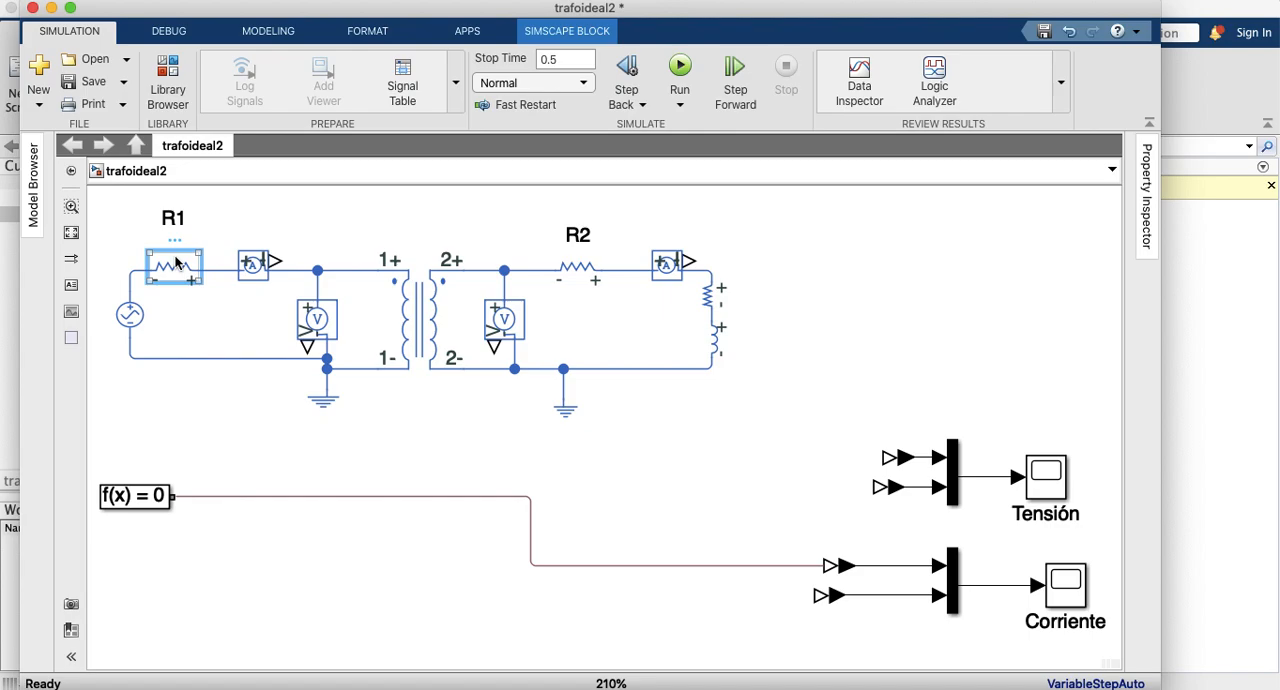
{"action": "double_click", "coordinate": [175, 262]}
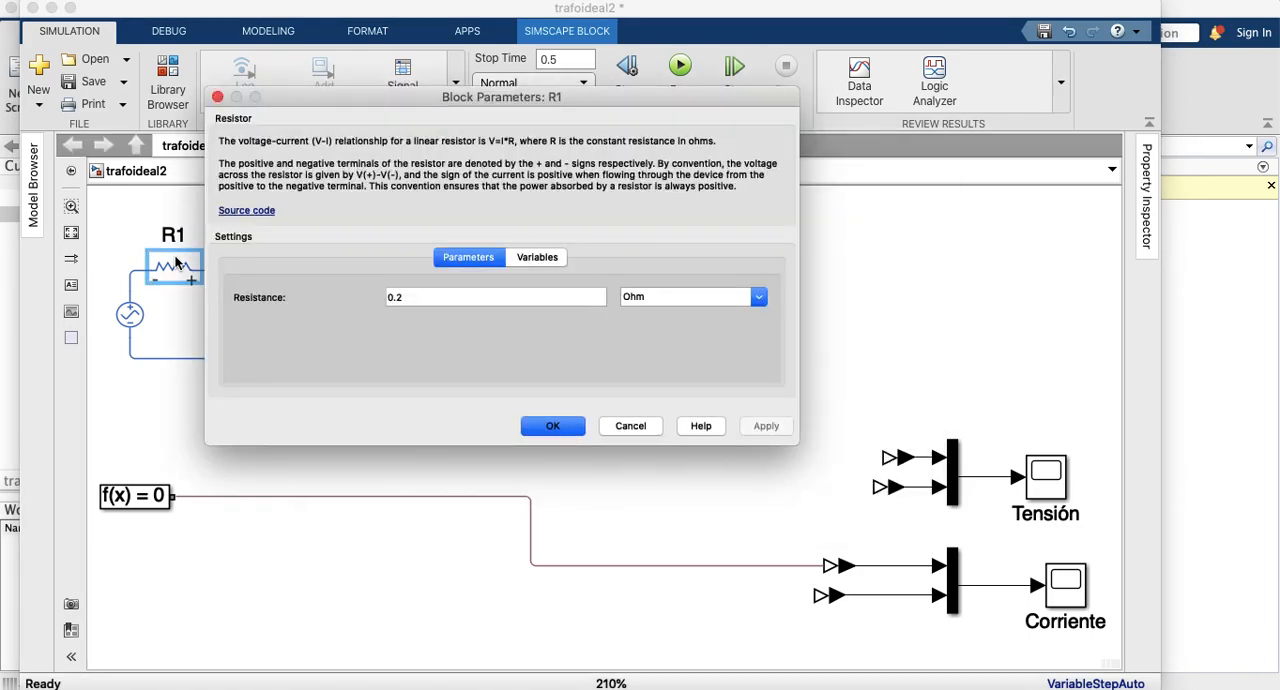
{"action": "left_click", "coordinate": [553, 426]}
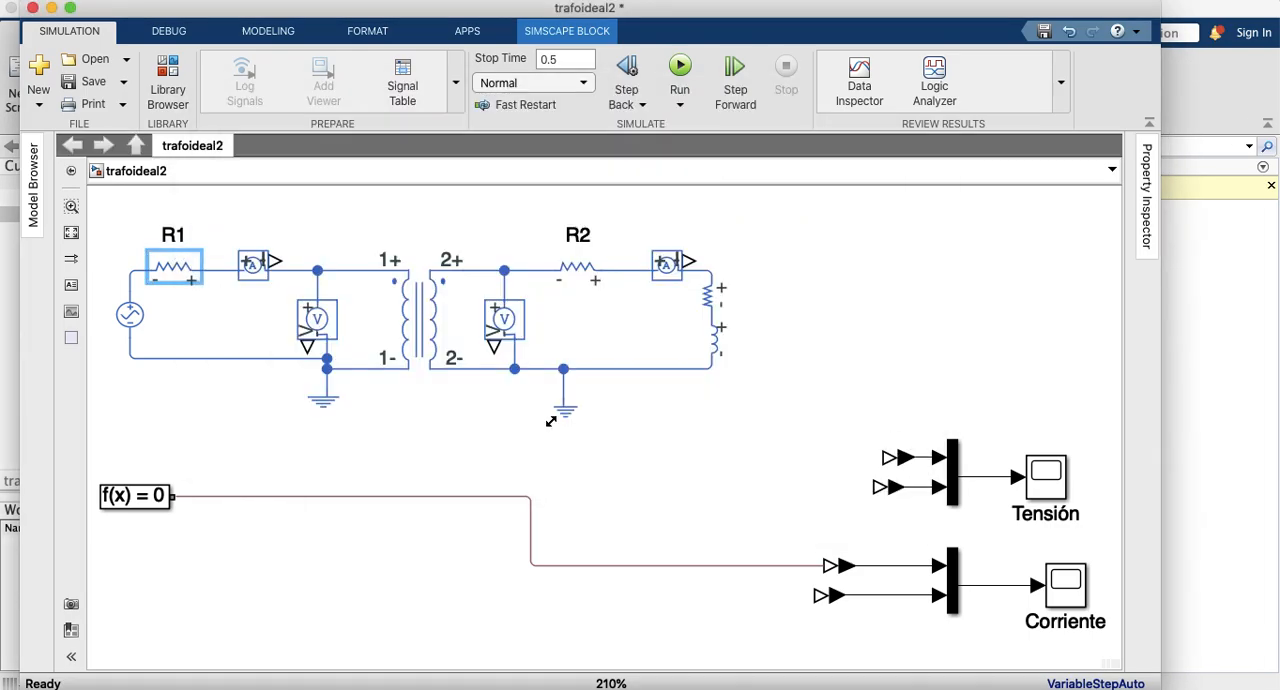
{"action": "double_click", "coordinate": [571, 272]}
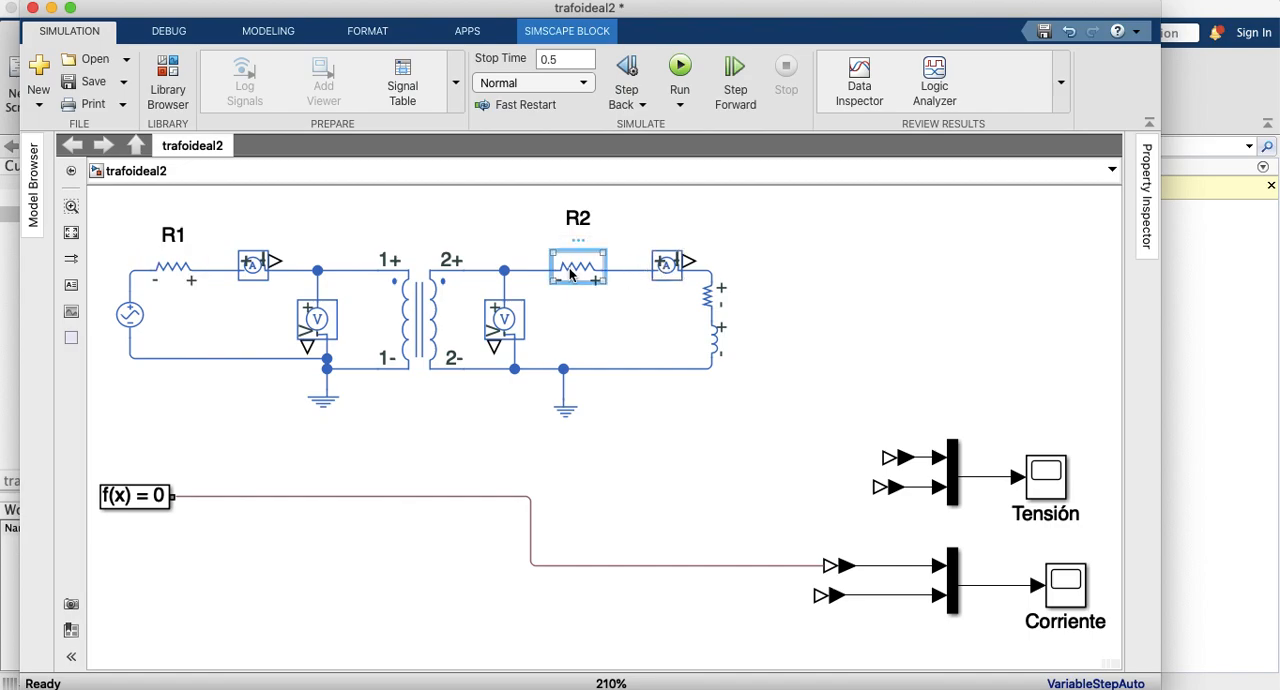
{"action": "left_click", "coordinate": [831, 298]}
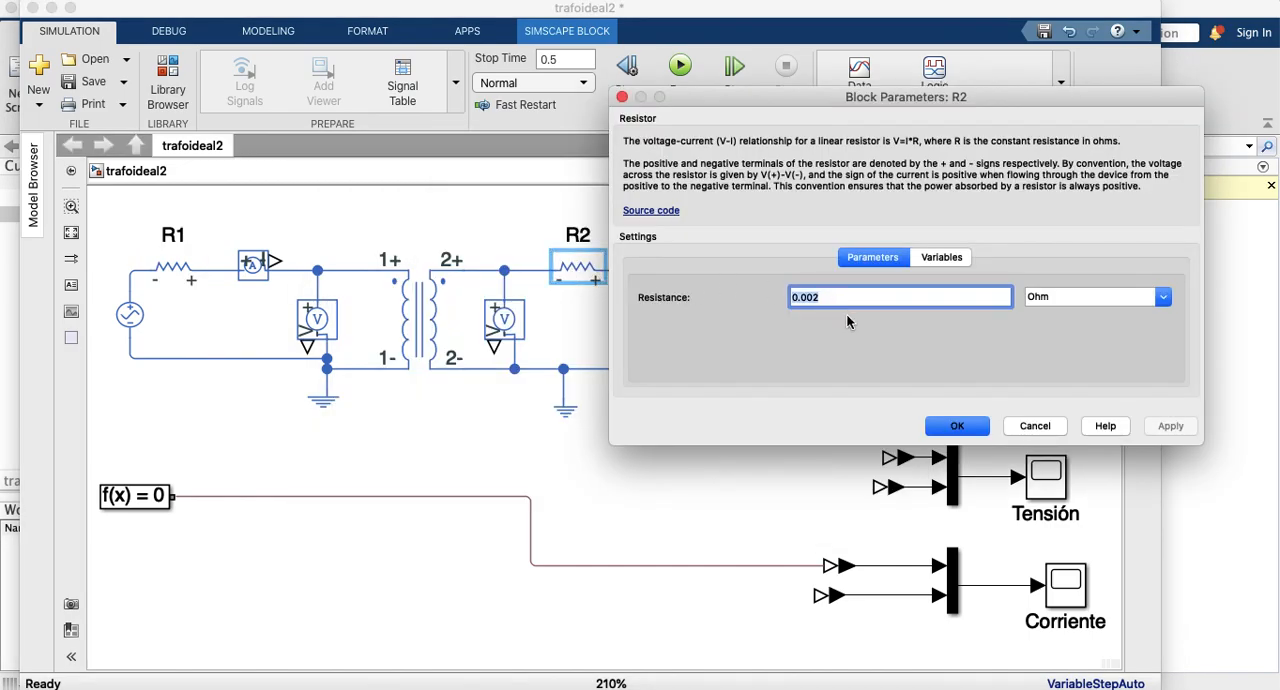
{"action": "left_click", "coordinate": [957, 428]}
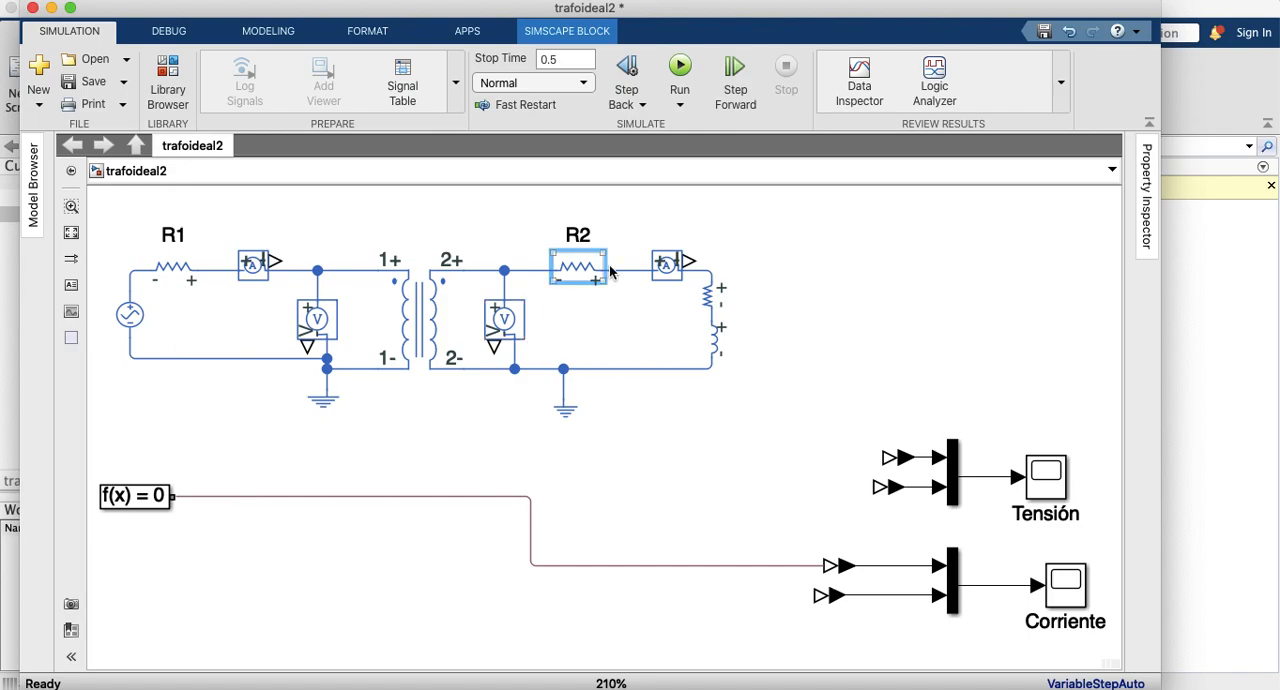
{"action": "left_click", "coordinate": [715, 343]}
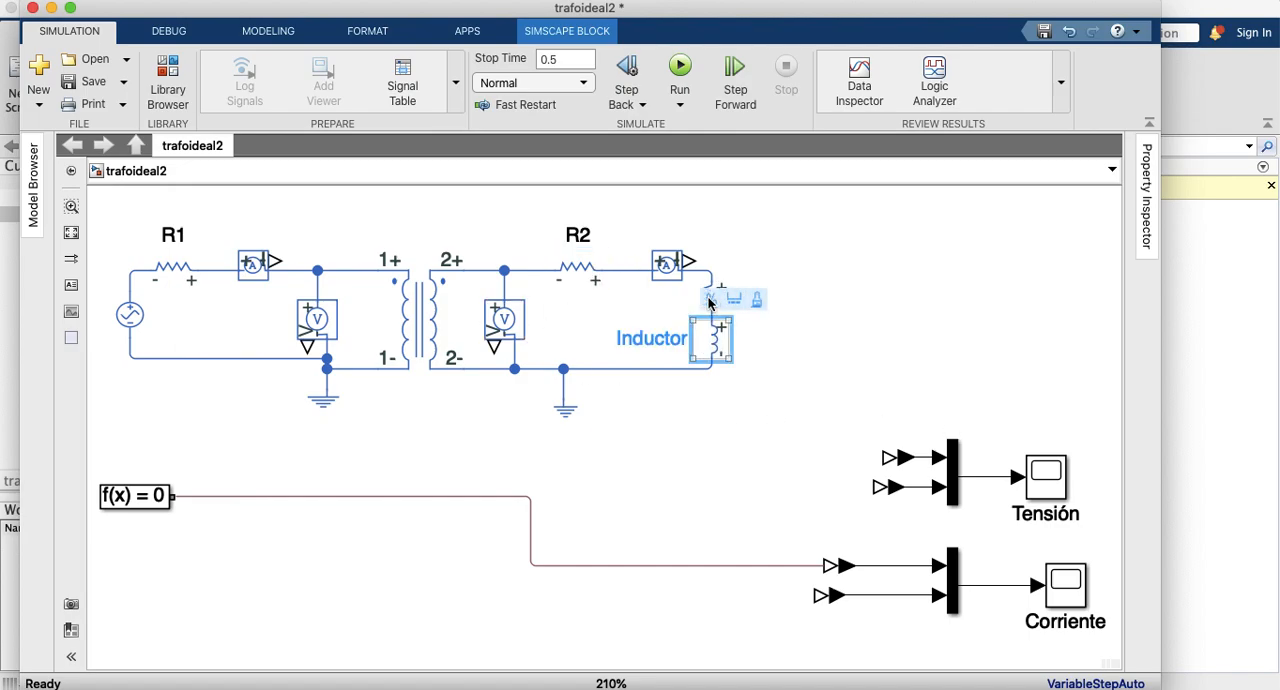
{"action": "left_click", "coordinate": [792, 296]}
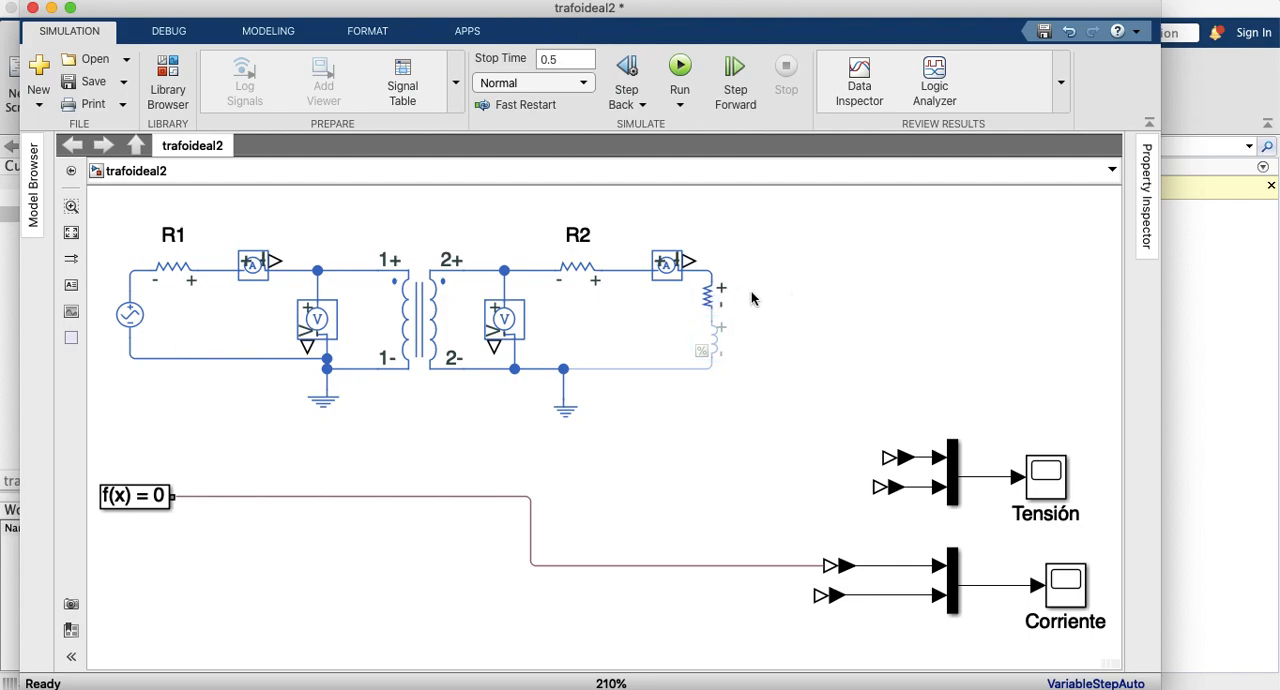
{"action": "left_click", "coordinate": [714, 343]}
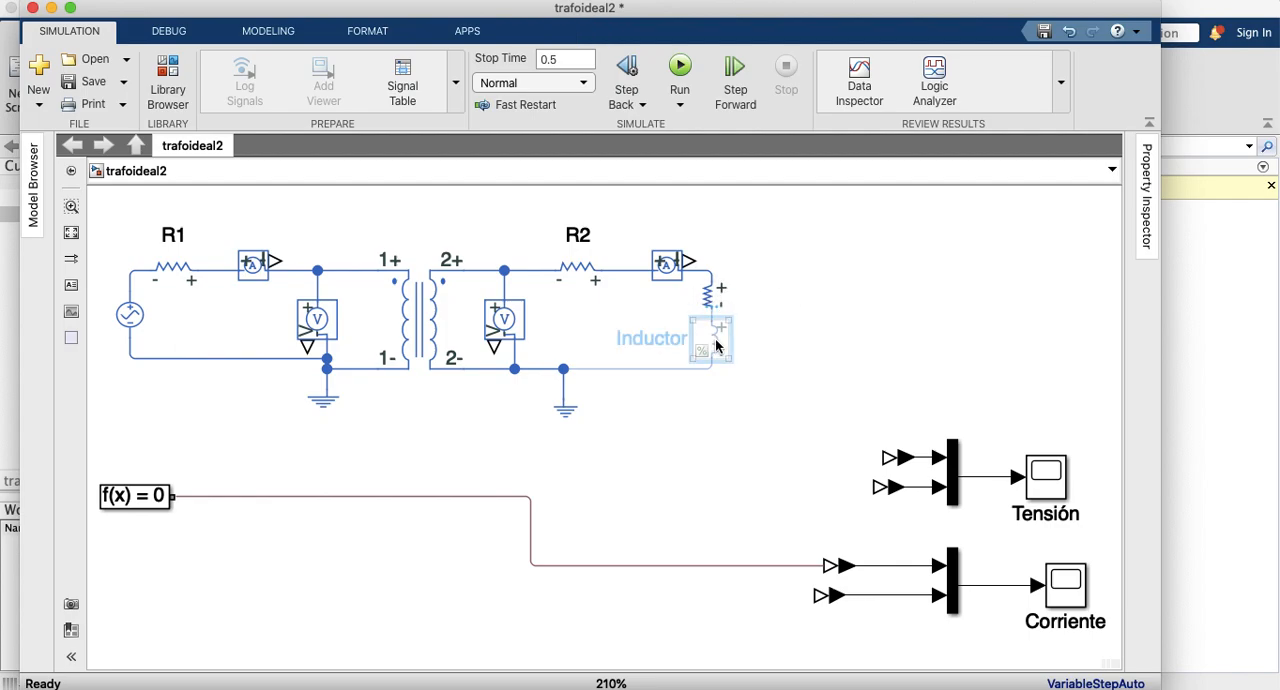
{"action": "right_click", "coordinate": [716, 346]}
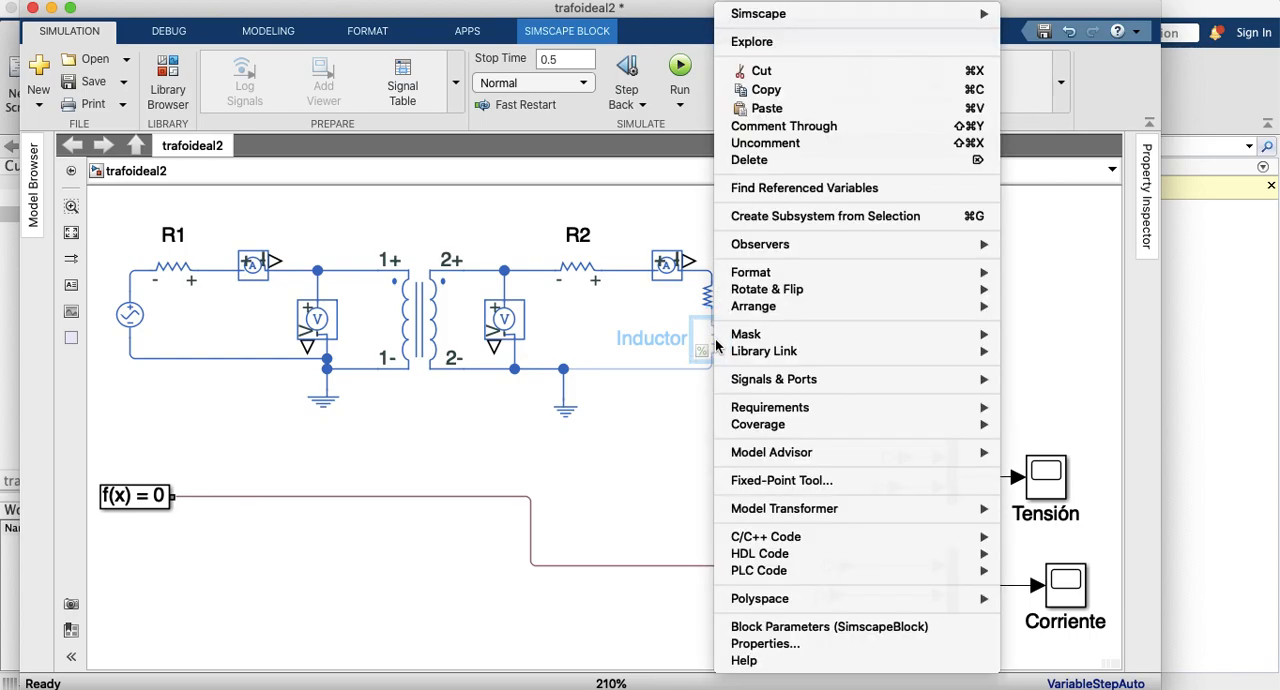
{"action": "mouse_move", "coordinate": [731, 340]}
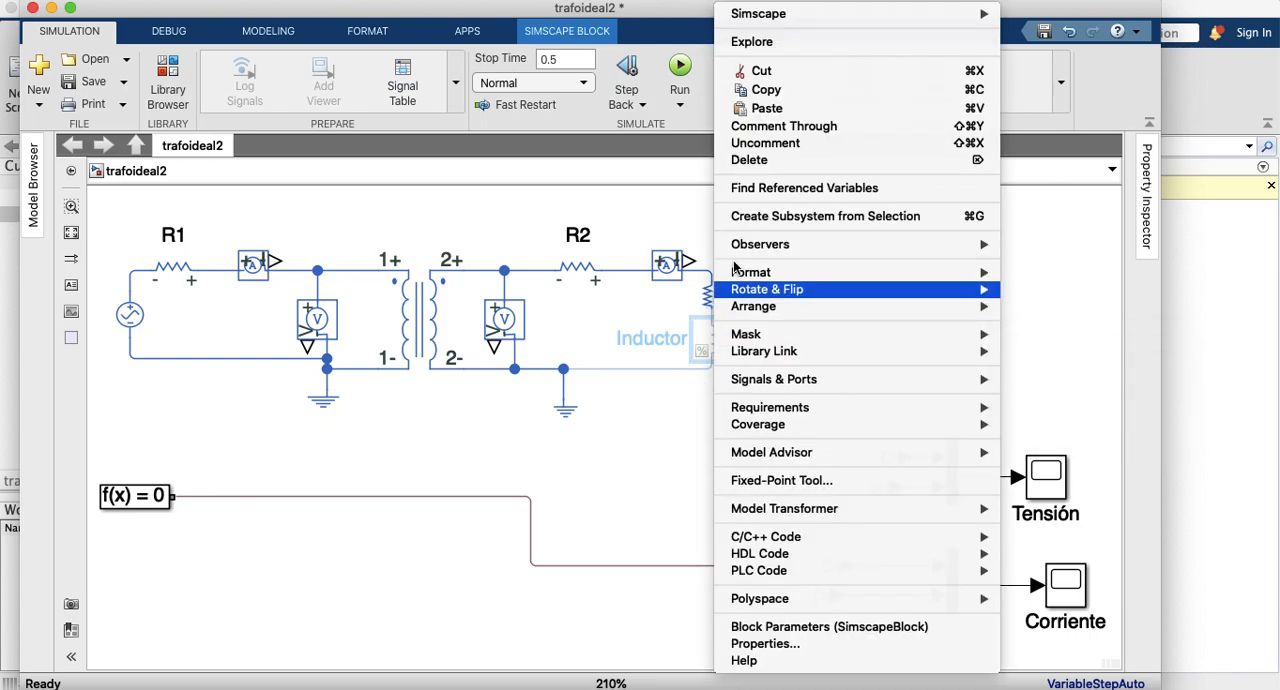
{"action": "left_click", "coordinate": [750, 146]}
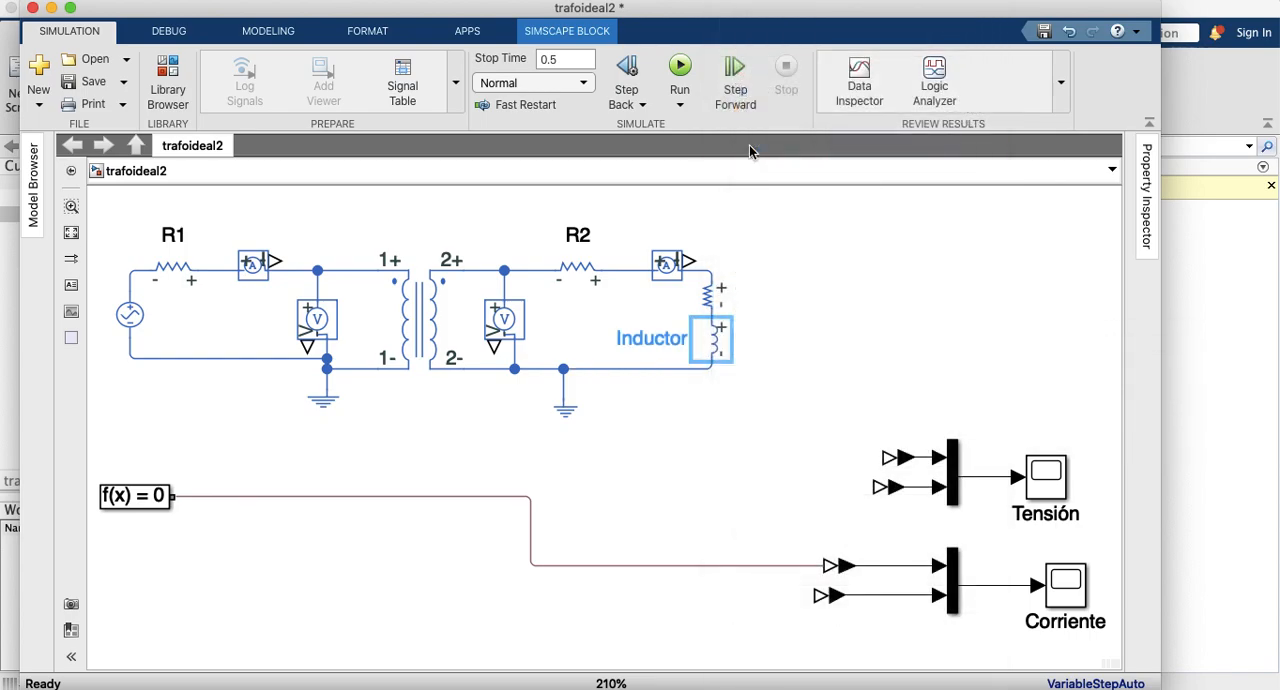
{"action": "left_click", "coordinate": [812, 329]}
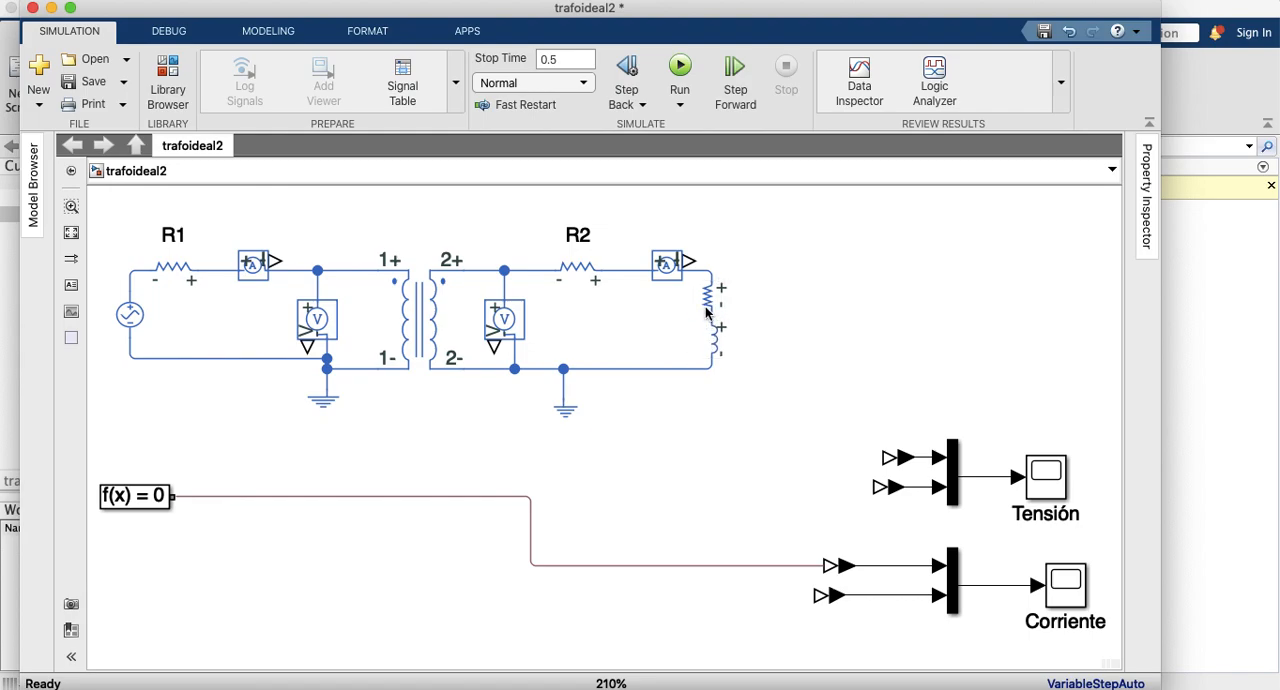
Step: Set the load inductor's inductance to 1e-3 H and apply the block parameters
{"action": "double_click", "coordinate": [715, 342]}
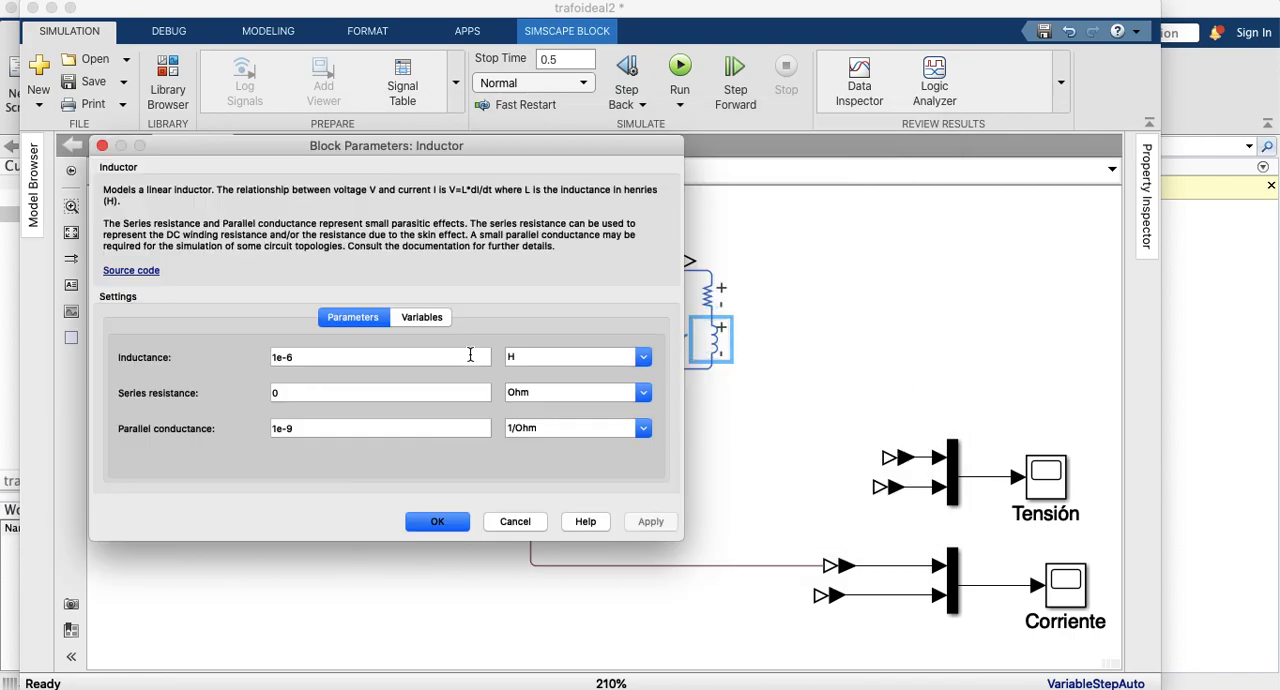
{"action": "triple_click", "coordinate": [361, 360]}
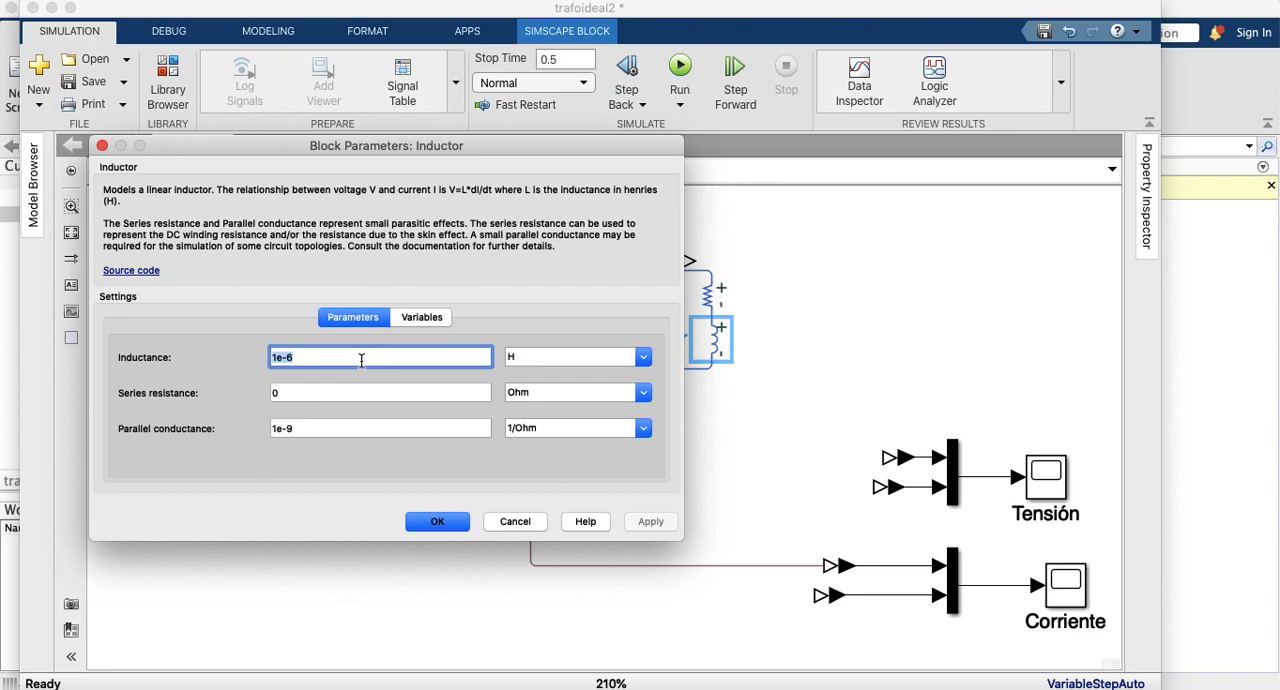
{"action": "left_click", "coordinate": [361, 360]}
{"action": "key", "text": "BackSpace"}
{"action": "type", "text": "3"}
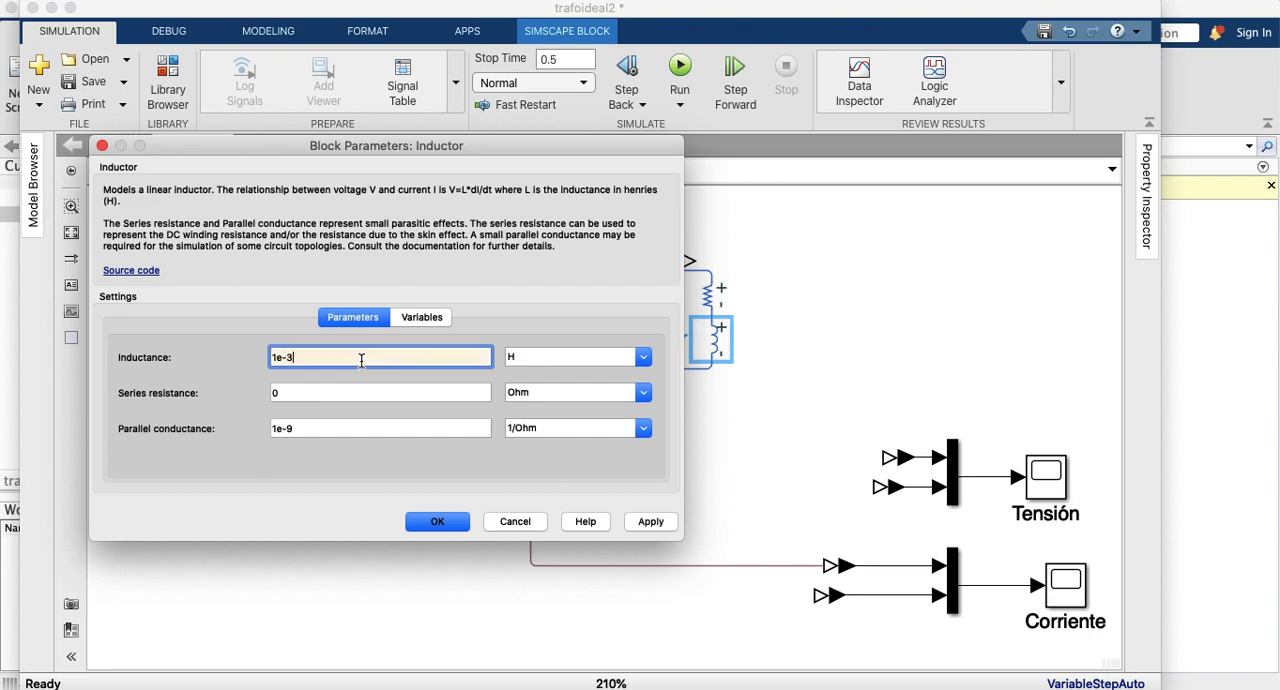
{"action": "left_click", "coordinate": [645, 524]}
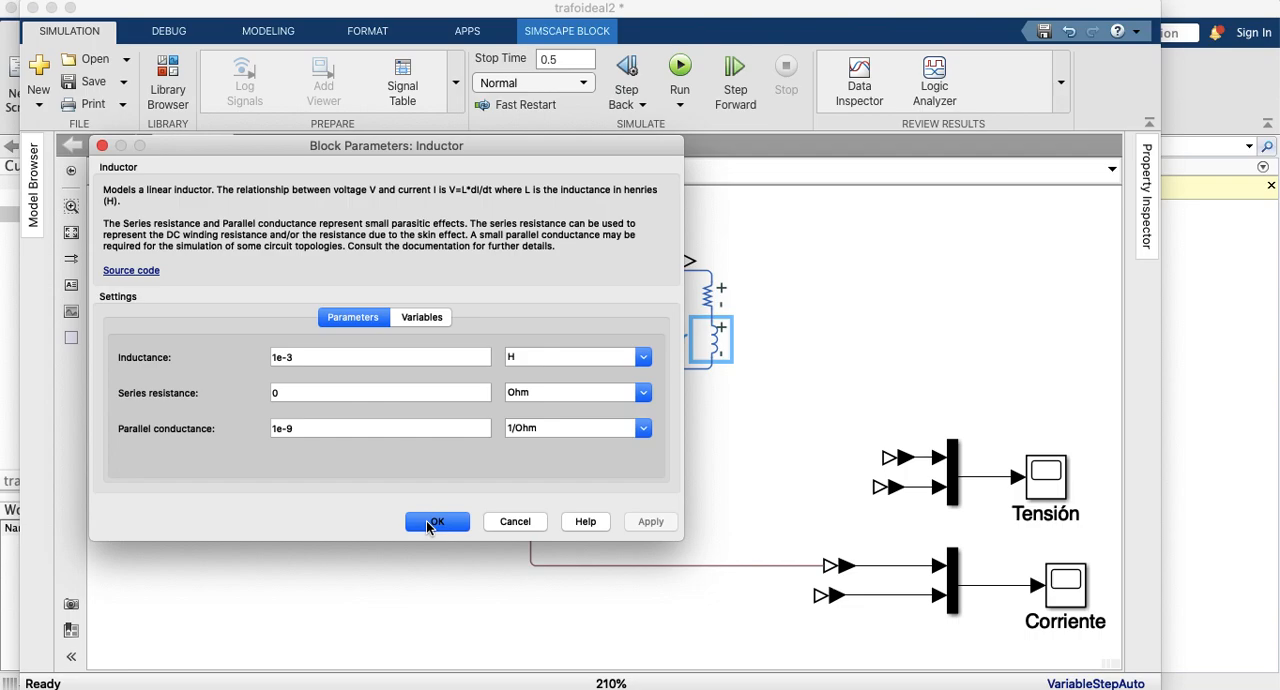
{"action": "left_click", "coordinate": [436, 522]}
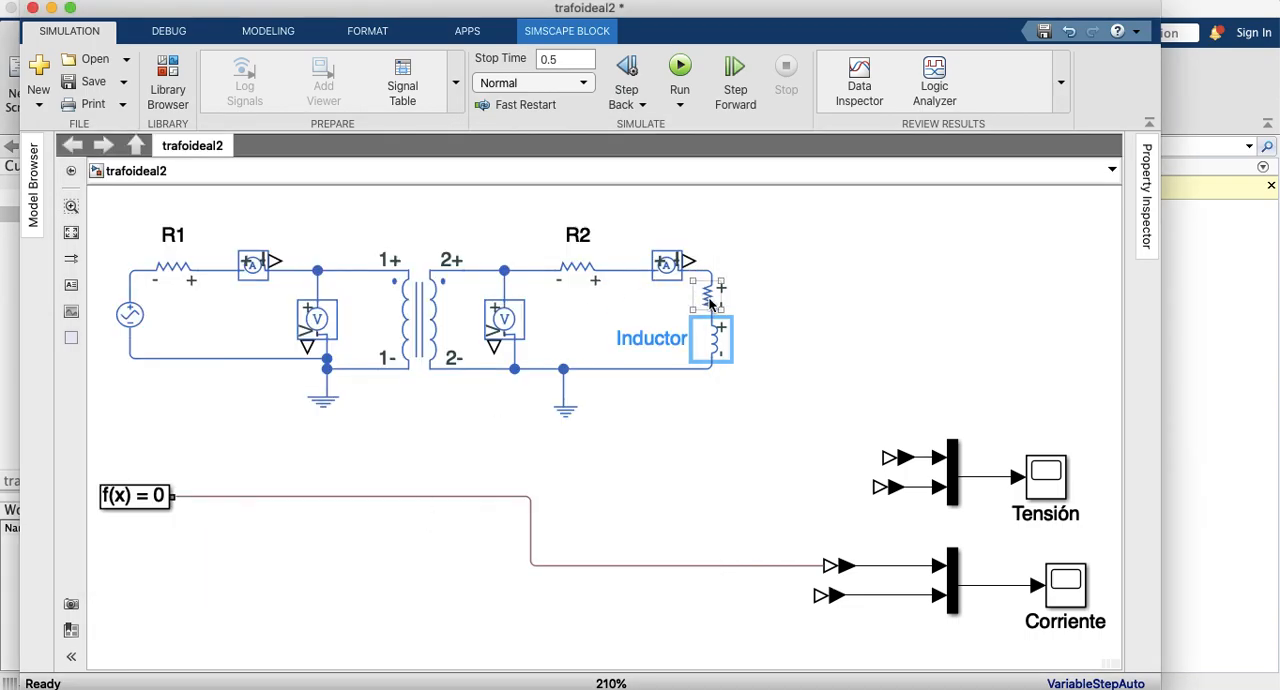
Step: Switch to the MATLAB Command Window and enter 150000 followed by the apparent power relation S=VI at the prompt
{"action": "left_click", "coordinate": [1242, 288]}
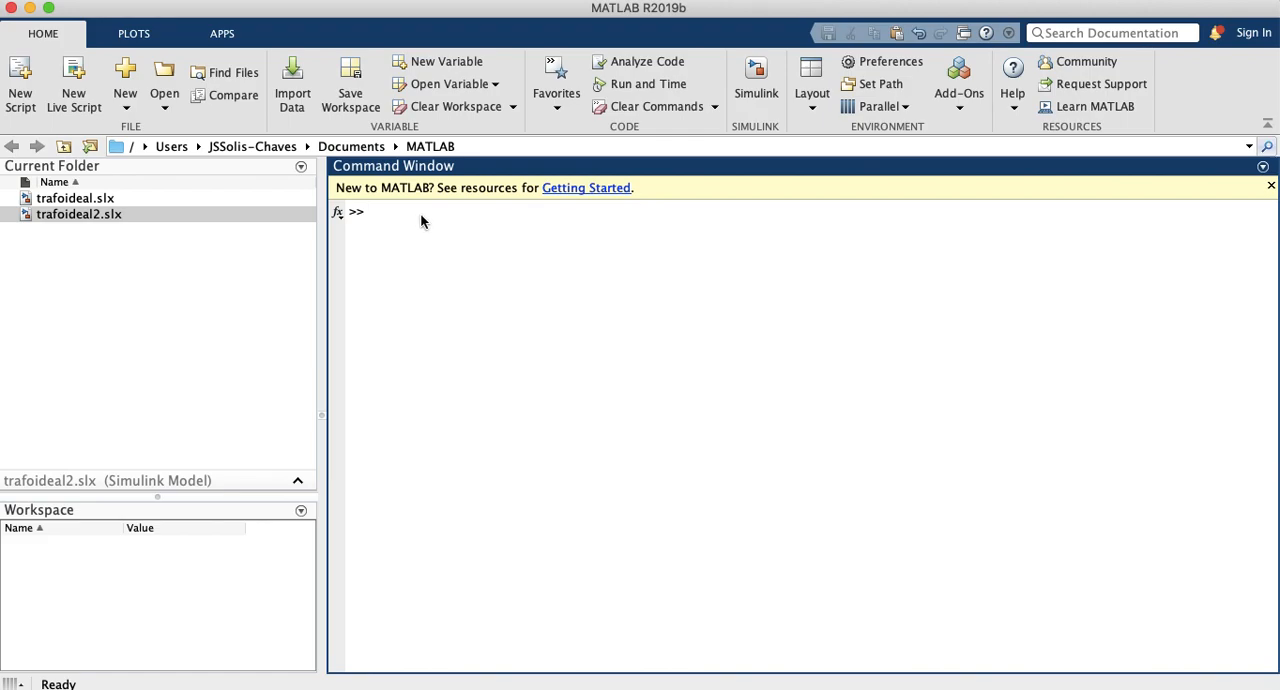
{"action": "type", "text": "150000   S="}
{"action": "type", "text": "VI"}
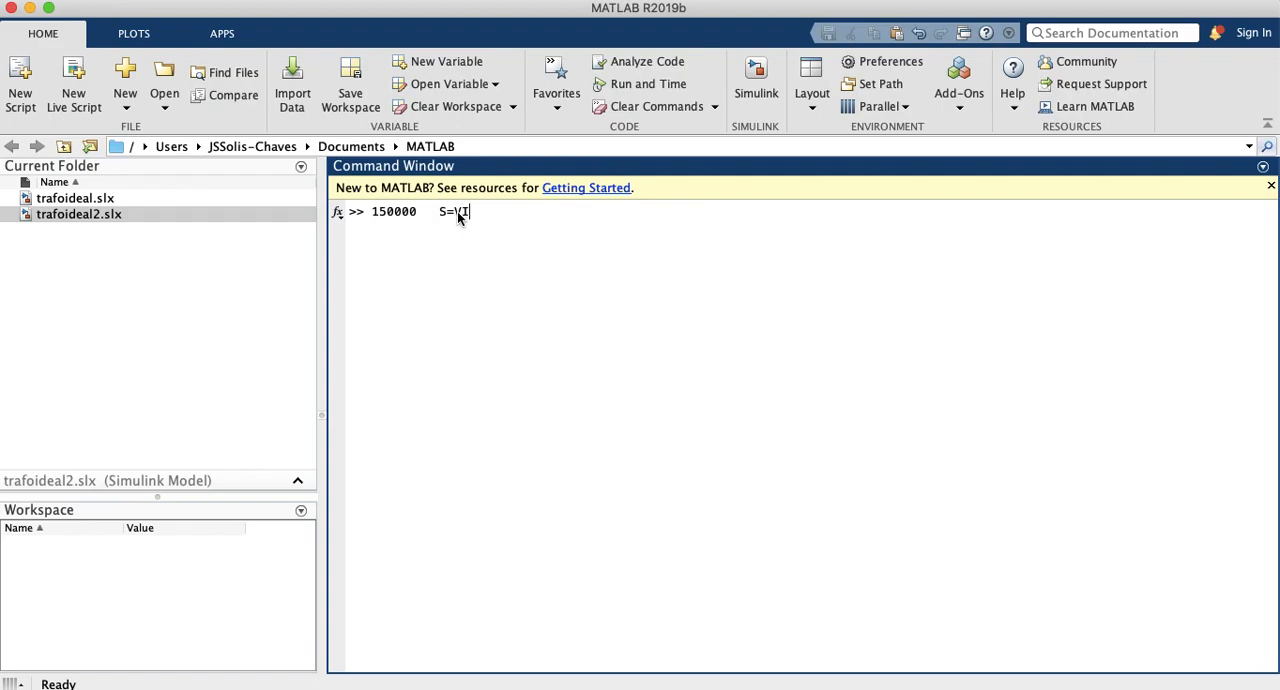
Step: Add the load current IL=62.5, the angle ang=-36.8 and the active power relation P=I^2RL to the prompt line
{"action": "type", "text": "L="}
{"action": "type", "text": "62"}
{"action": "type", "text": ".5"}
{"action": "type", "text": " ang="}
{"action": "type", "text": "-36."}
{"action": "type", "text": "8"}
{"action": "type", "text": "P"}
{"action": "type", "text": "=I^^"}
{"action": "type", "text": "R"}
{"action": "type", "text": "L"}
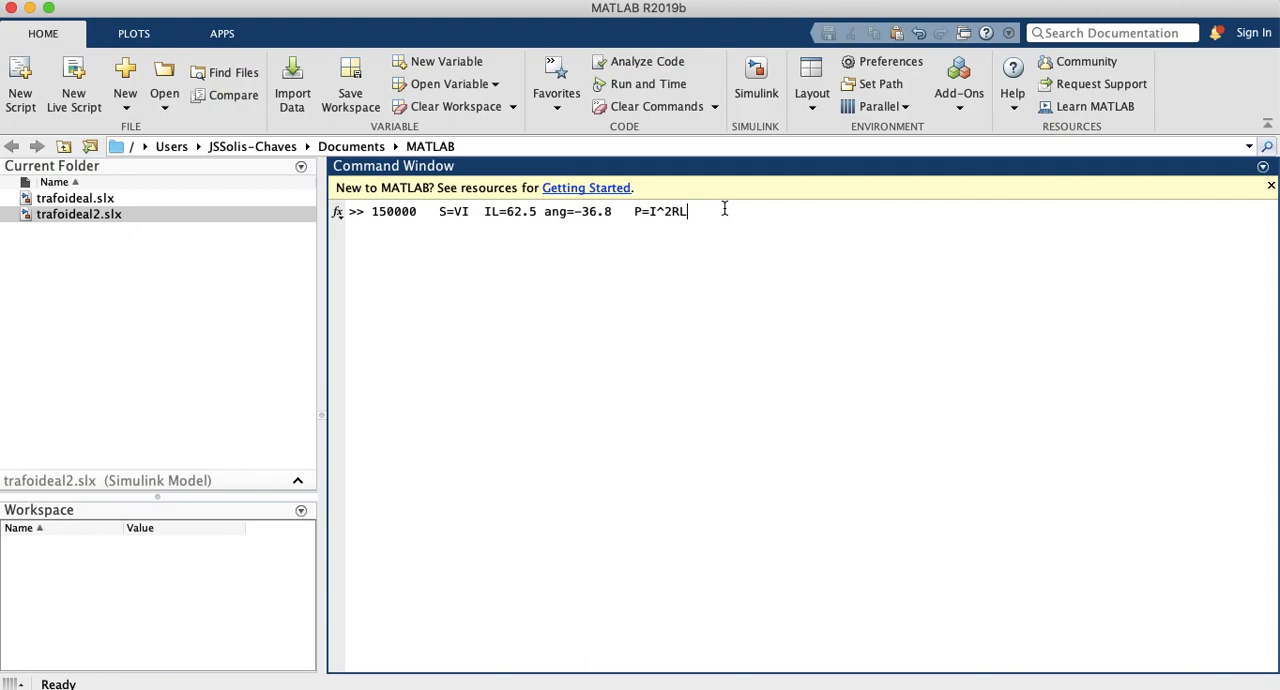
Step: Complete the prompt line with the load resistance relation RL=P/I^2 and run it
{"action": "type", "text": "=62.5^2"}
{"action": "key", "text": "Left"}
{"action": "key", "text": "Left"}
{"action": "key", "text": "Left"}
{"action": "key", "text": "Left"}
{"action": "key", "text": "Left"}
{"action": "key", "text": "Left"}
{"action": "key", "text": "Right"}
{"action": "key", "text": "Right"}
{"action": "key", "text": "shift+Right"}
{"action": "key", "text": "shift+Right"}
{"action": "key", "text": "shift+Right"}
{"action": "key", "text": "shift+Right"}
{"action": "key", "text": "shift+Right"}
{"action": "key", "text": "shift+Right"}
{"action": "key", "text": "shift+Right"}
{"action": "type", "text": "RL="}
{"action": "type", "text": "P/I^2"}
{"action": "key", "text": "Return"}
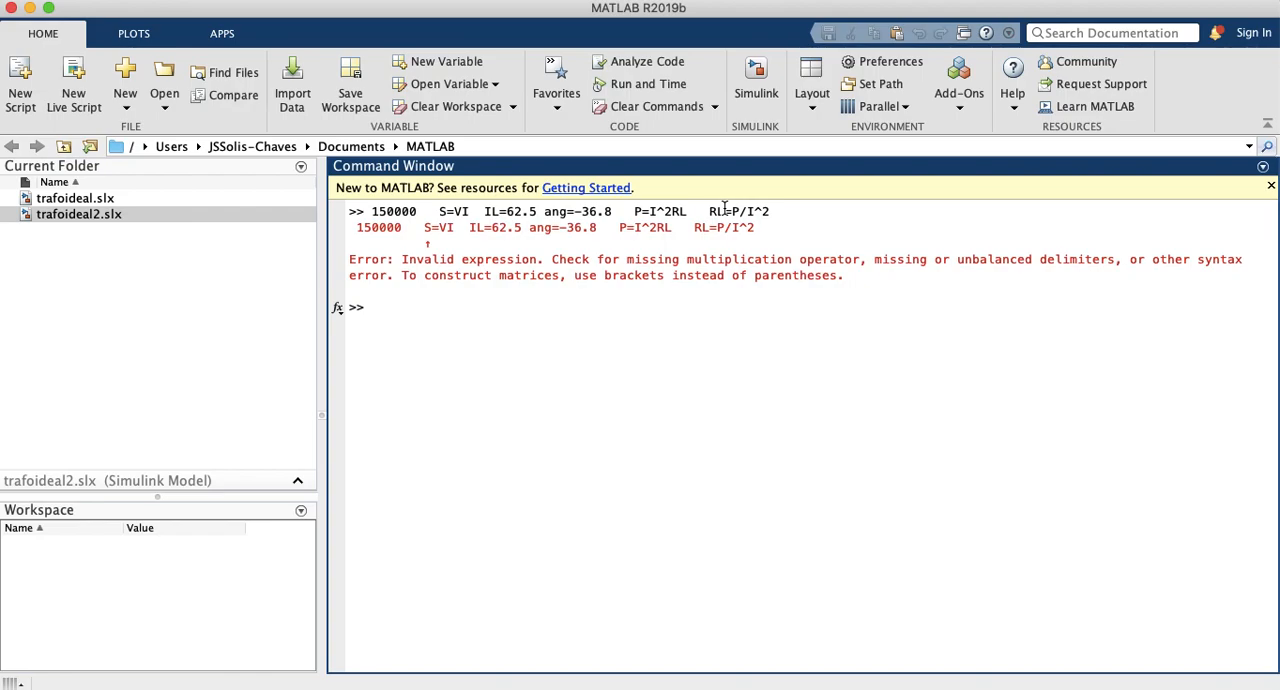
Step: Enter the power notation line "S aparente, P activa Q reactiva" at the prompt
{"action": "type", "text": "S"}
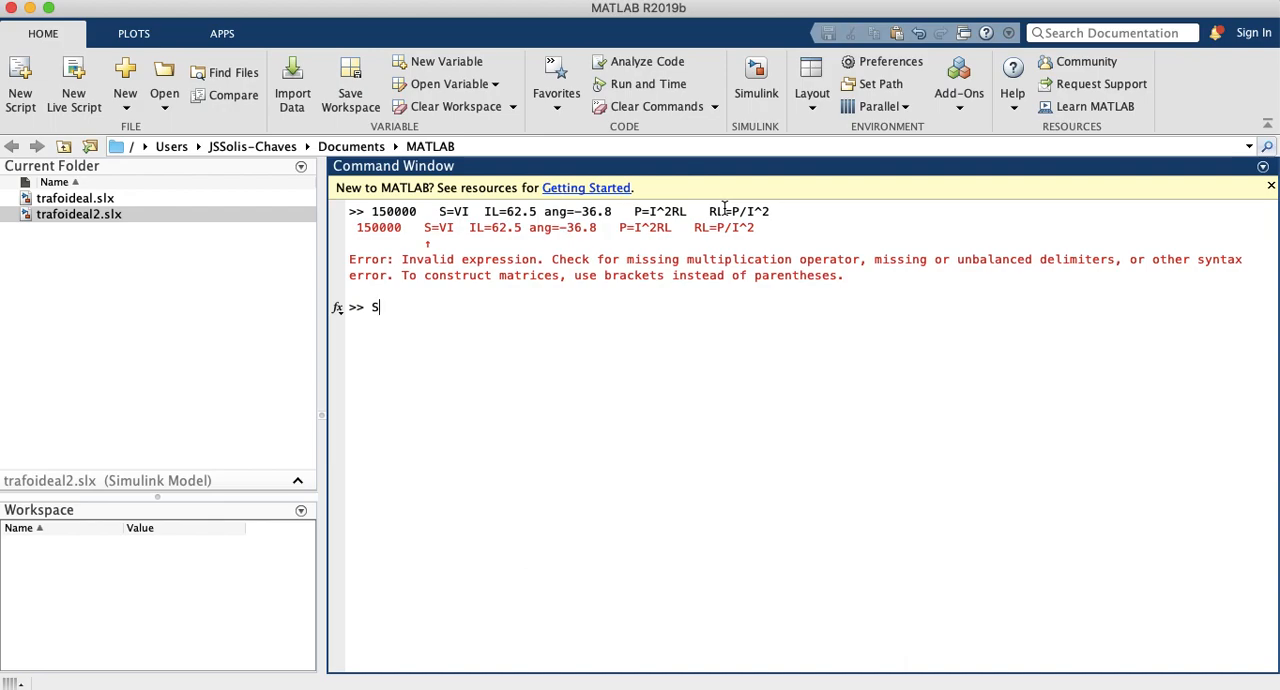
{"action": "type", "text": " aparente, P activa Q reactiva"}
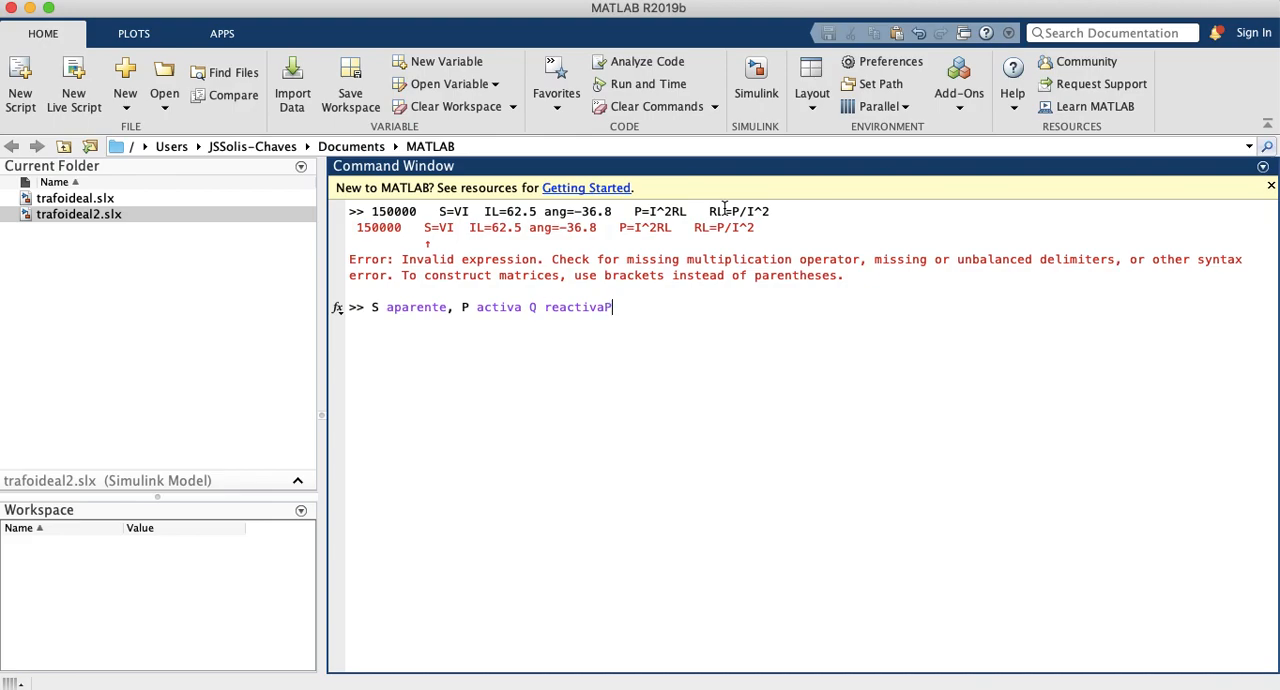
{"action": "key", "text": "Return"}
Step: Enter the active power relation P= S*fp=150000*0.8 at the prompt and run it
{"action": "type", "text": "P="}
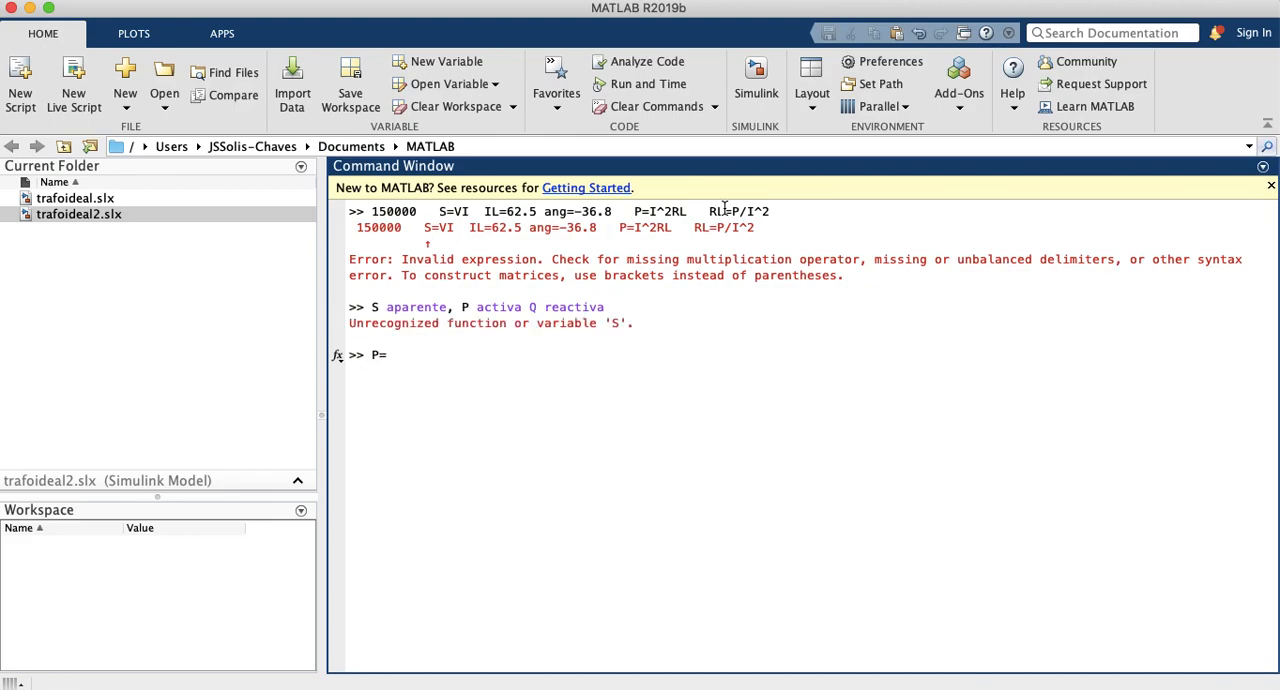
{"action": "type", "text": " sFP"}
{"action": "key", "text": "Left"}
{"action": "key", "text": "Left"}
{"action": "key", "text": "Delete"}
{"action": "key", "text": "BackSpace"}
{"action": "type", "text": "S"}
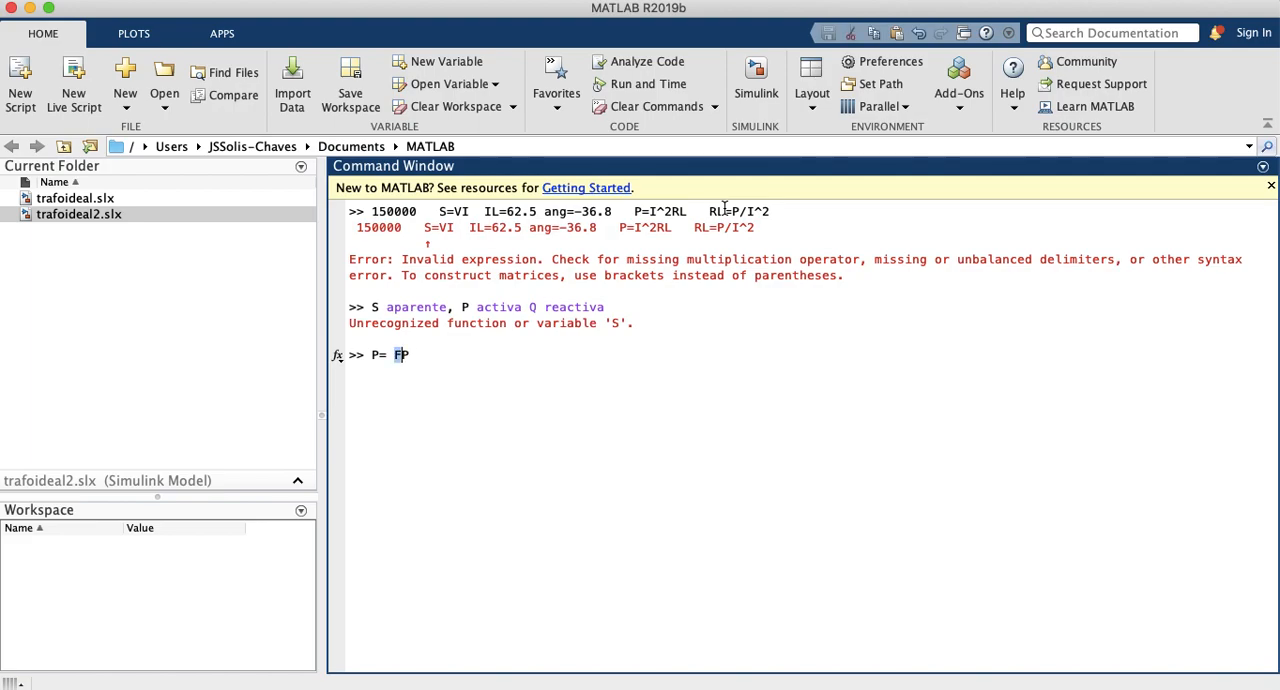
{"action": "type", "text": "*"}
{"action": "key", "text": "BackSpace"}
{"action": "type", "text": "fp=150000"}
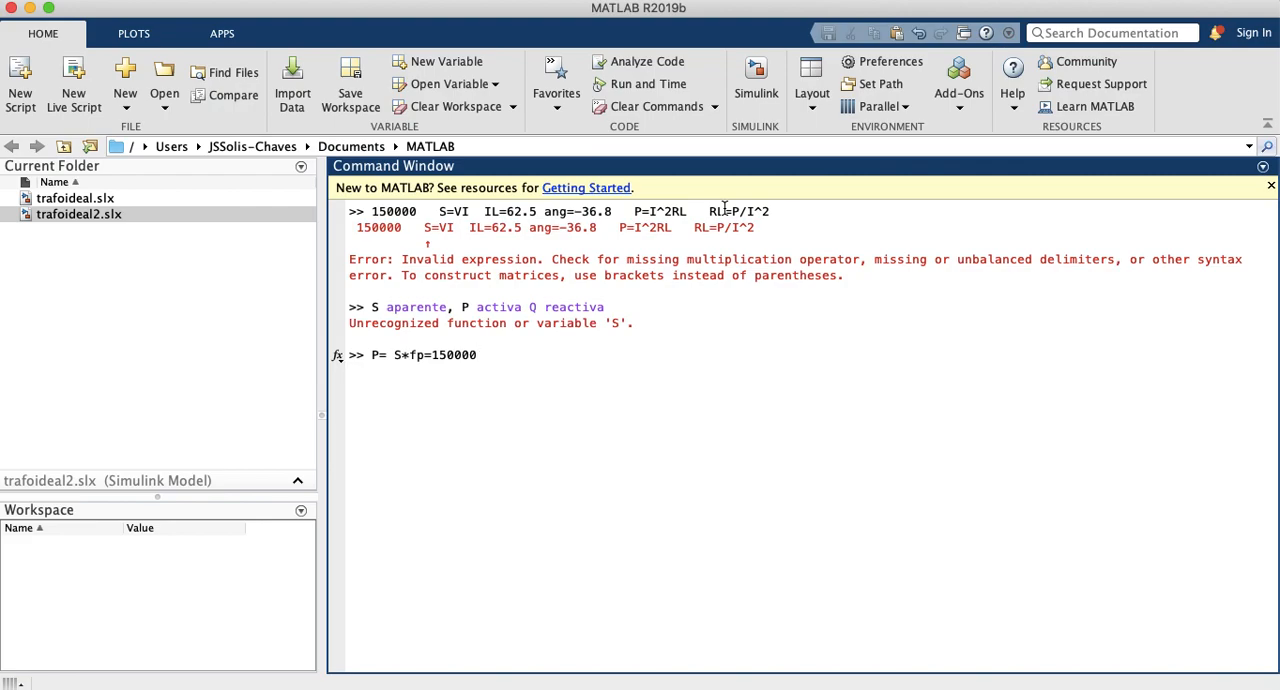
{"action": "type", "text": "*0.8"}
{"action": "key", "text": "Return"}
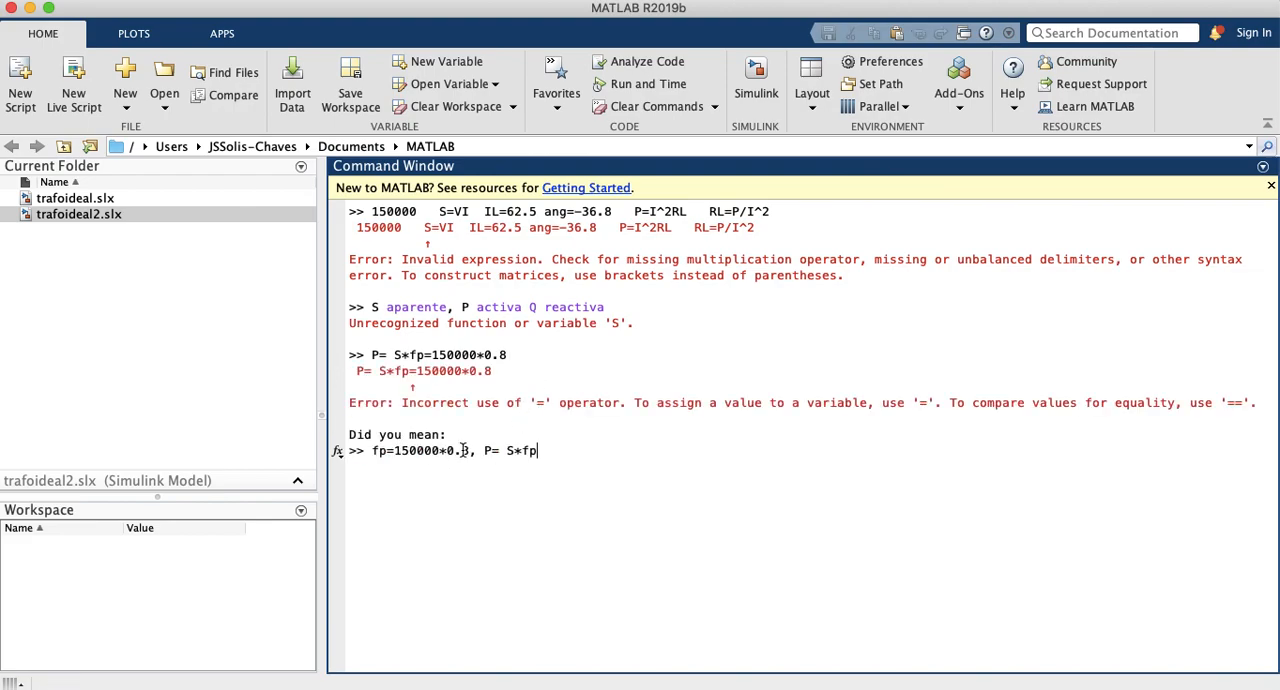
Step: Reduce the suggested command to 50000*0.8 and evaluate it
{"action": "left_click_drag", "start_coordinate": [401, 451], "coordinate": [532, 452]}
{"action": "key", "text": "BackSpace"}
{"action": "key", "text": "BackSpace"}
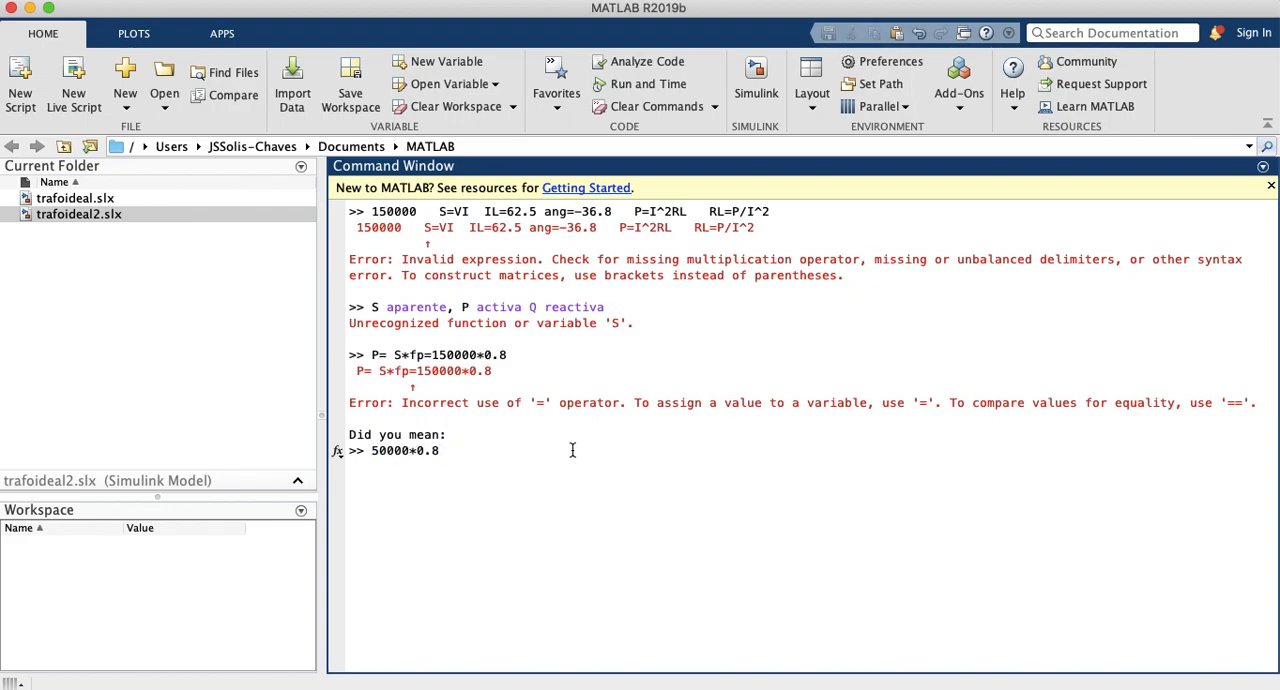
{"action": "key", "text": "Return"}
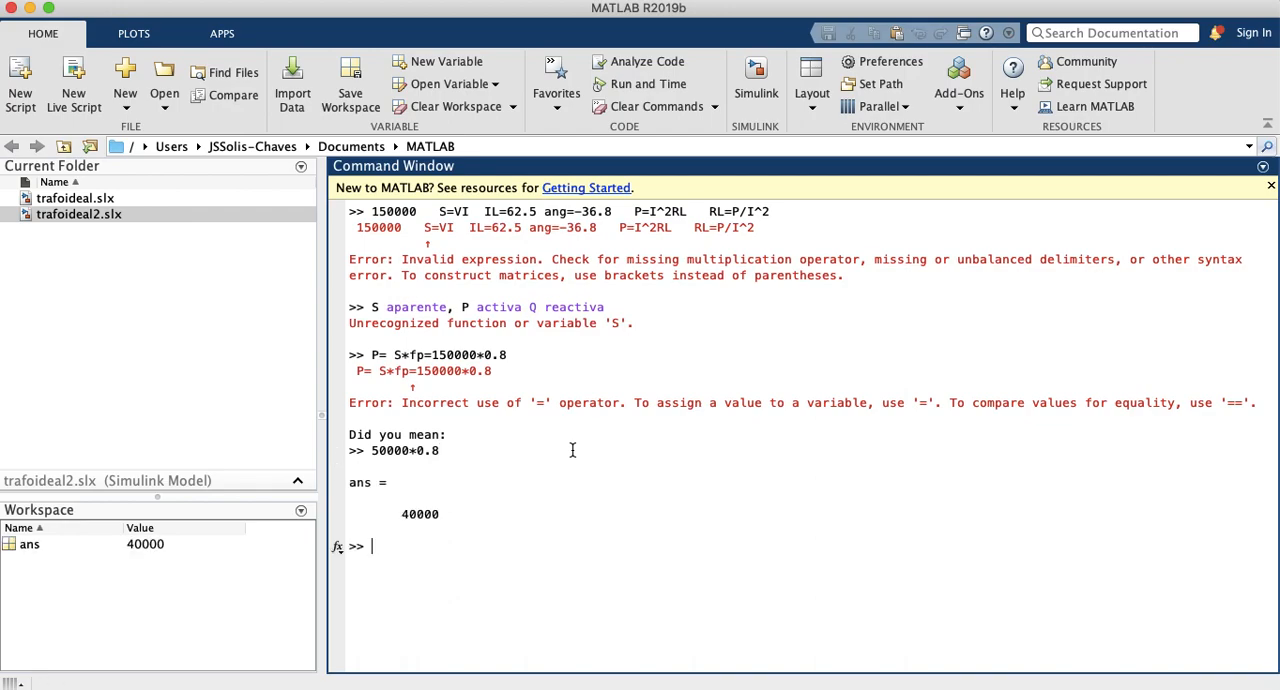
Step: Correct the active power calculation to 150000*0.8 and evaluate it
{"action": "type", "text": "1"}
{"action": "key", "text": "Up"}
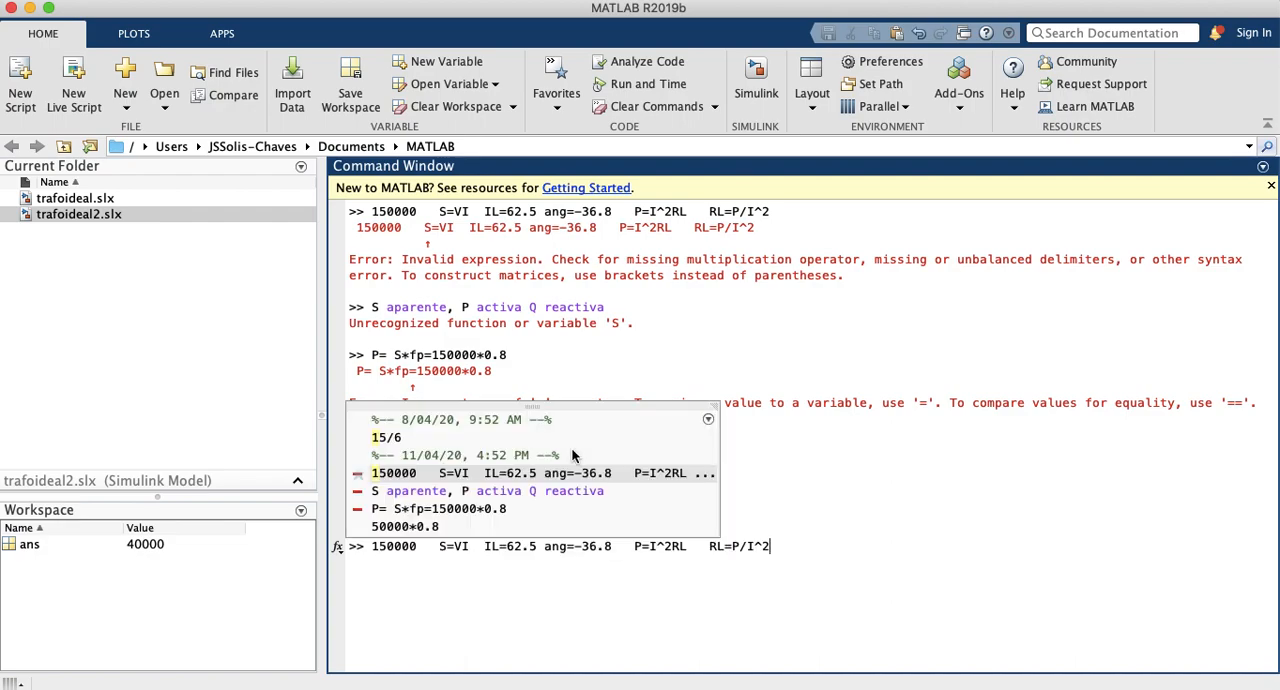
{"action": "left_click", "coordinate": [450, 530]}
{"action": "left_click", "coordinate": [440, 546]}
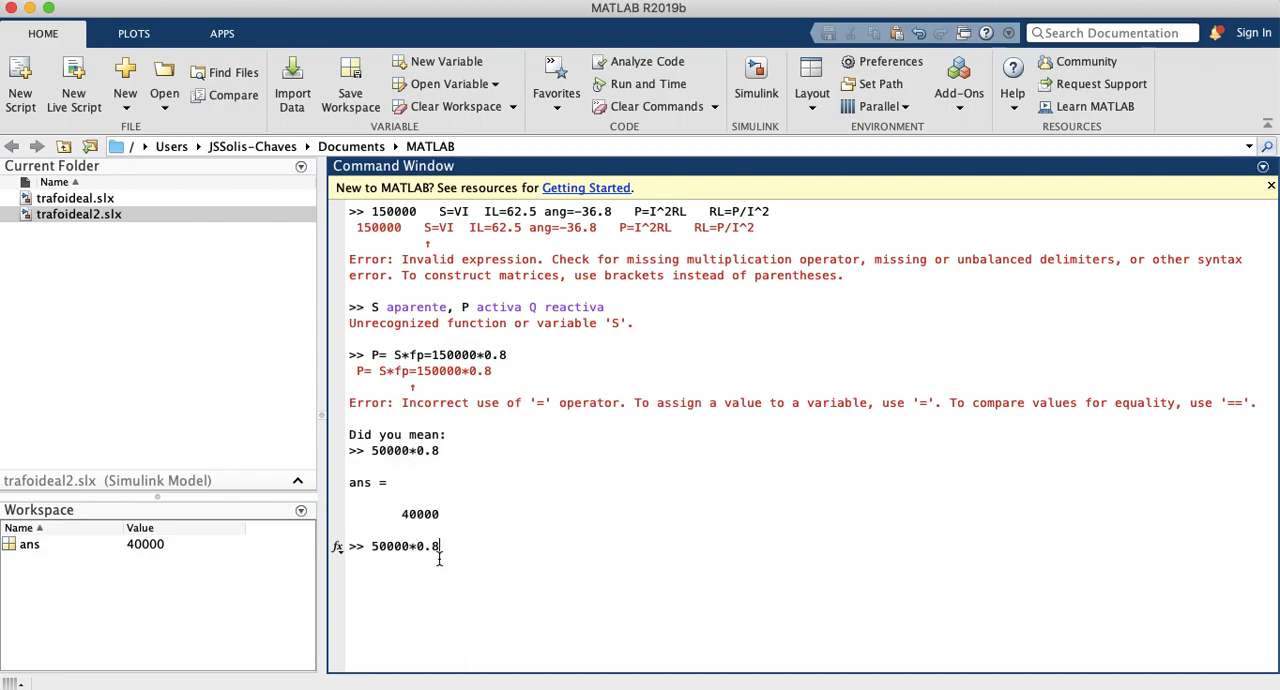
{"action": "left_click", "coordinate": [376, 550]}
{"action": "type", "text": "1"}
{"action": "key", "text": "Return"}
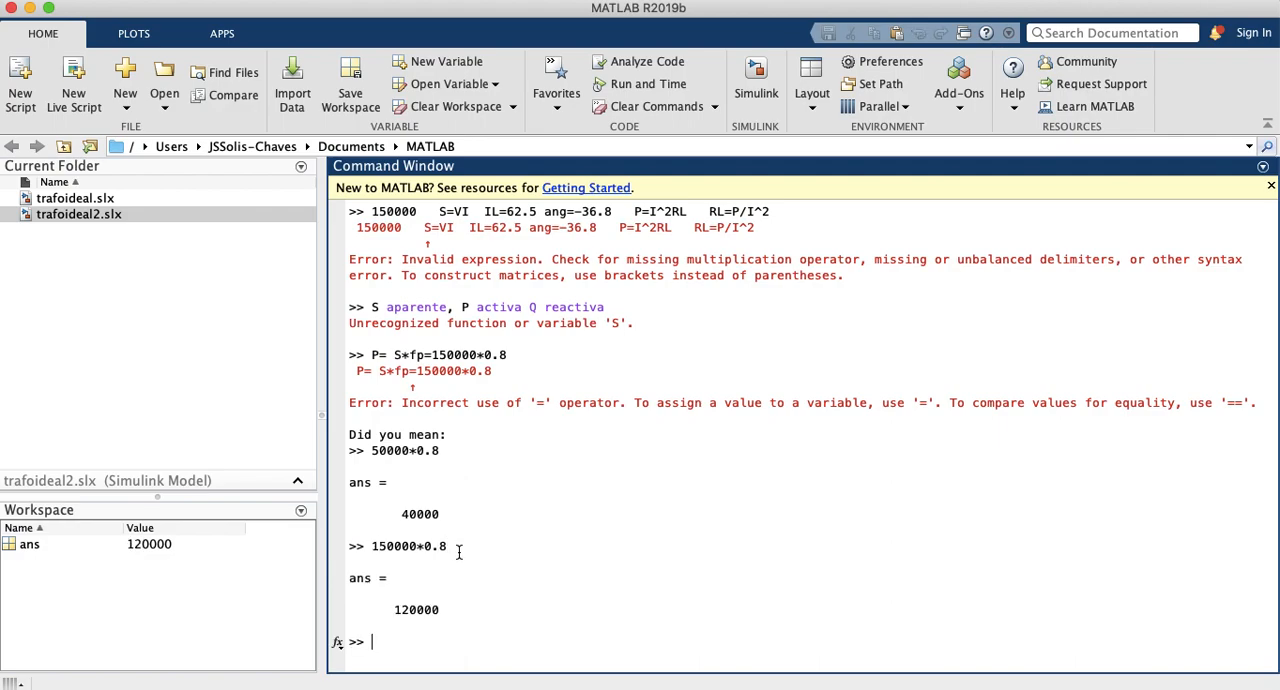
Step: Clear the Command Window and calculate the load resistance as 120000/(62.5^2)
{"action": "type", "text": "clc"}
{"action": "key", "text": "Return"}
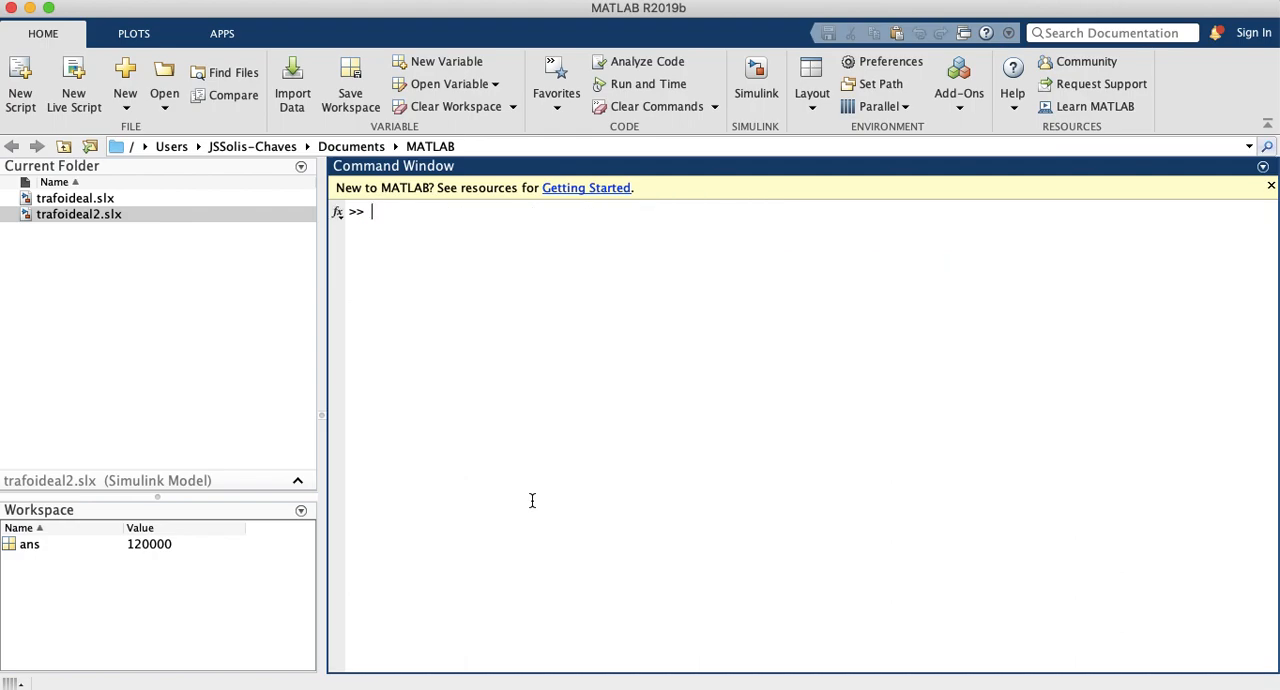
{"action": "type", "text": "120"}
{"action": "type", "text": "000"}
{"action": "type", "text": "/"}
{"action": "type", "text": "(62"}
{"action": "type", "text": ".5^"}
{"action": "type", "text": "2"}
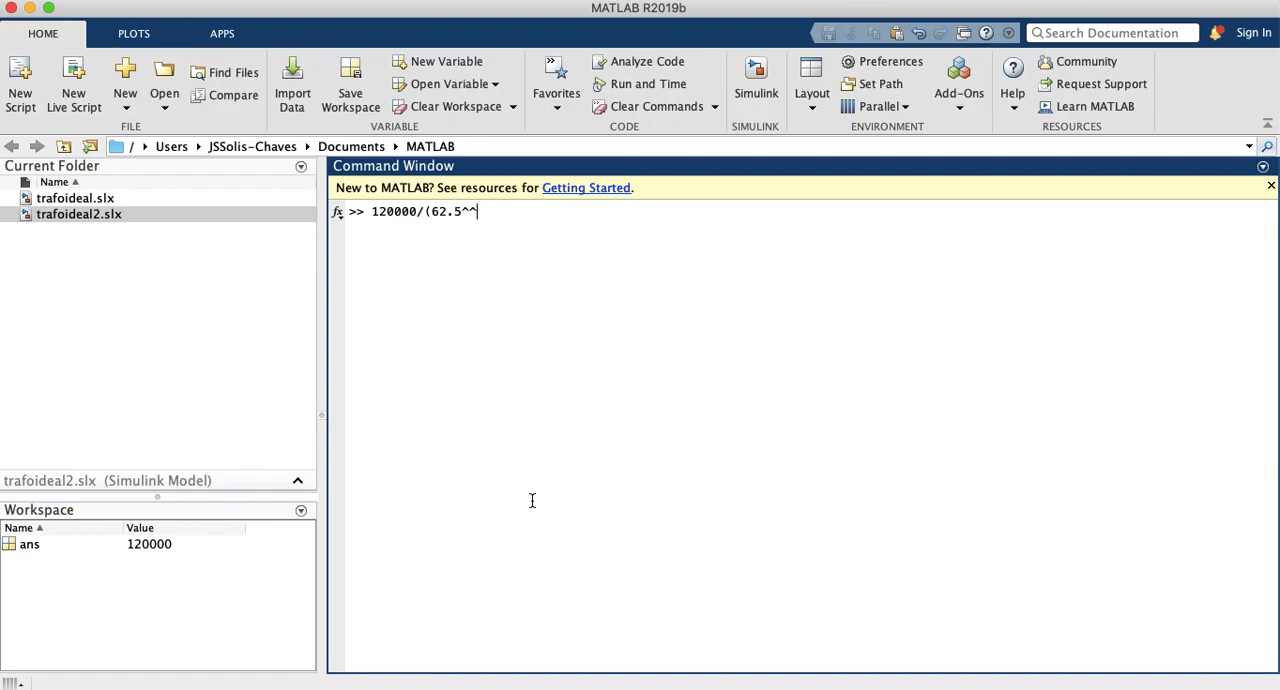
{"action": "type", "text": ")"}
{"action": "key", "text": "Return"}
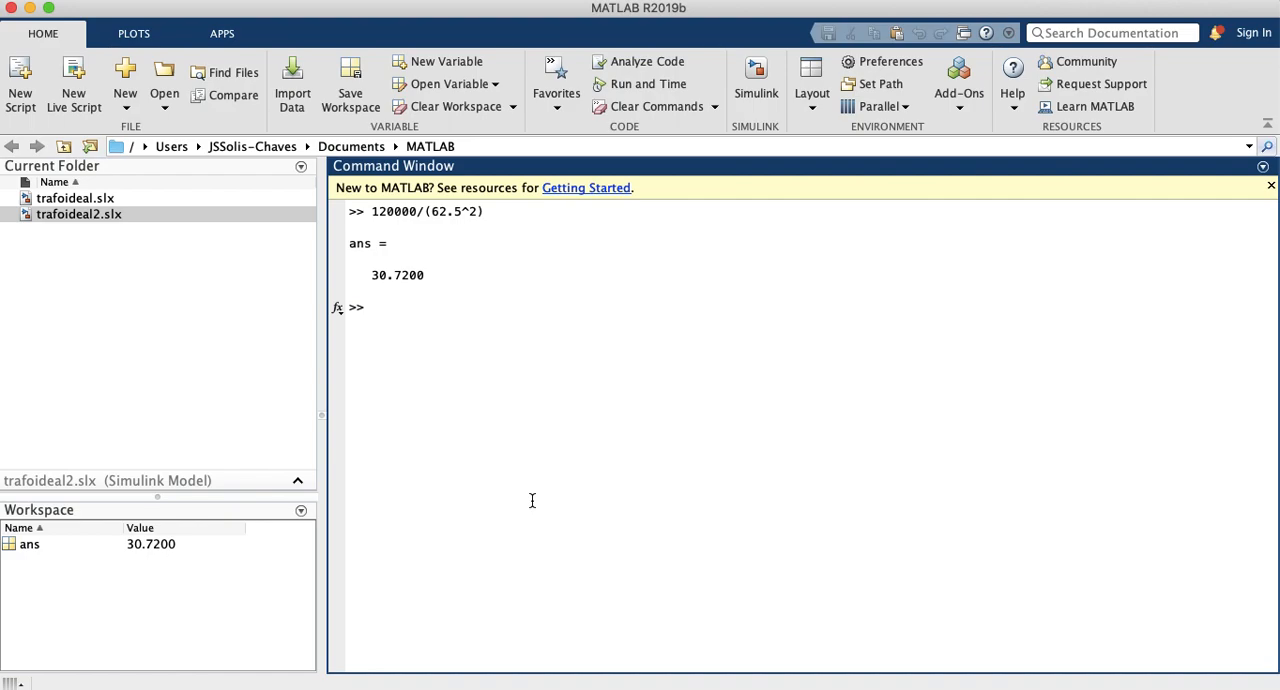
Step: Switch to the trafoideal2 Simulink model, set the load resistor Resistor2 to 30.72 Ohm, and review the load inductor's block parameters
{"action": "type", "text": "P/I^2"}
{"action": "key", "text": "ctrl+Up"}
{"action": "left_click", "coordinate": [719, 117]}
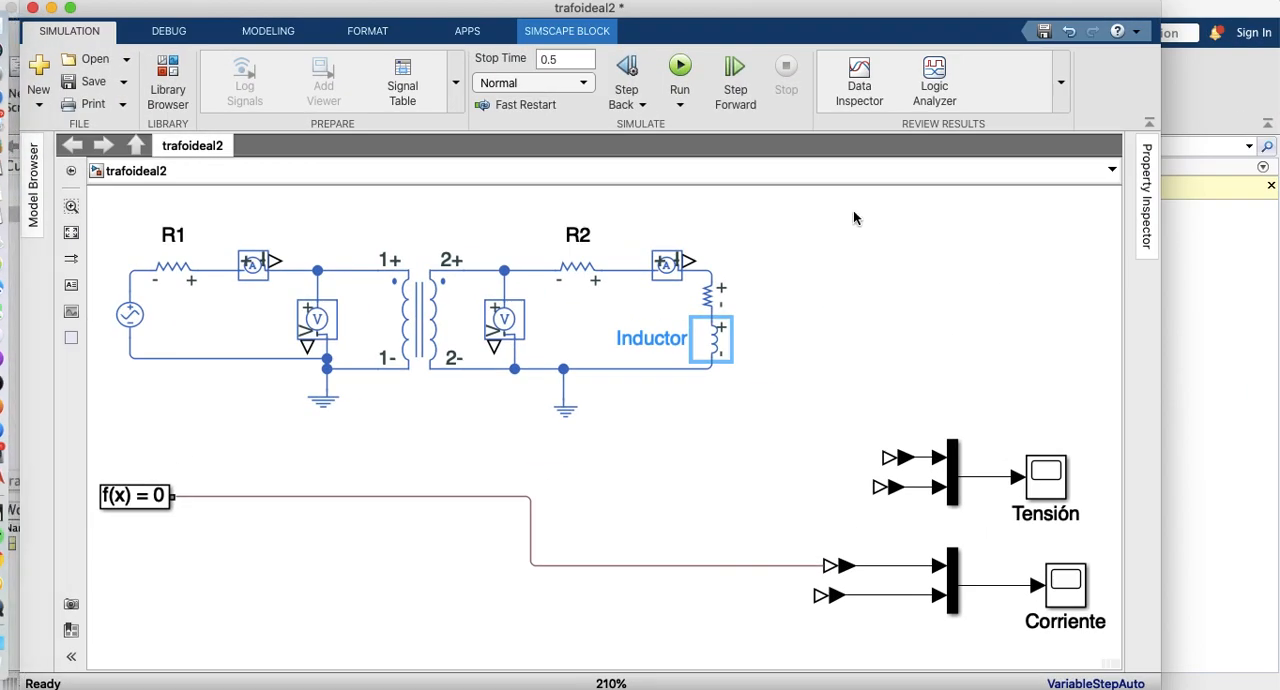
{"action": "left_click", "coordinate": [708, 297]}
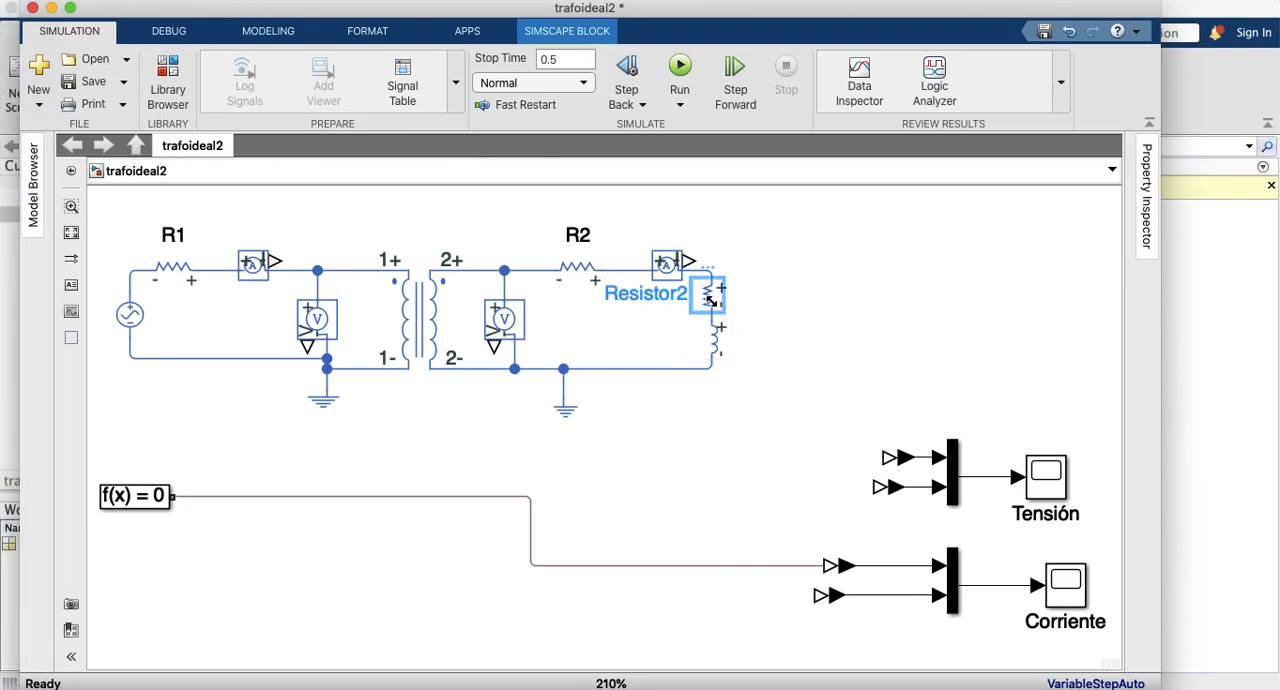
{"action": "double_click", "coordinate": [708, 297]}
{"action": "left_click", "coordinate": [343, 325]}
{"action": "type", "text": "30.72"}
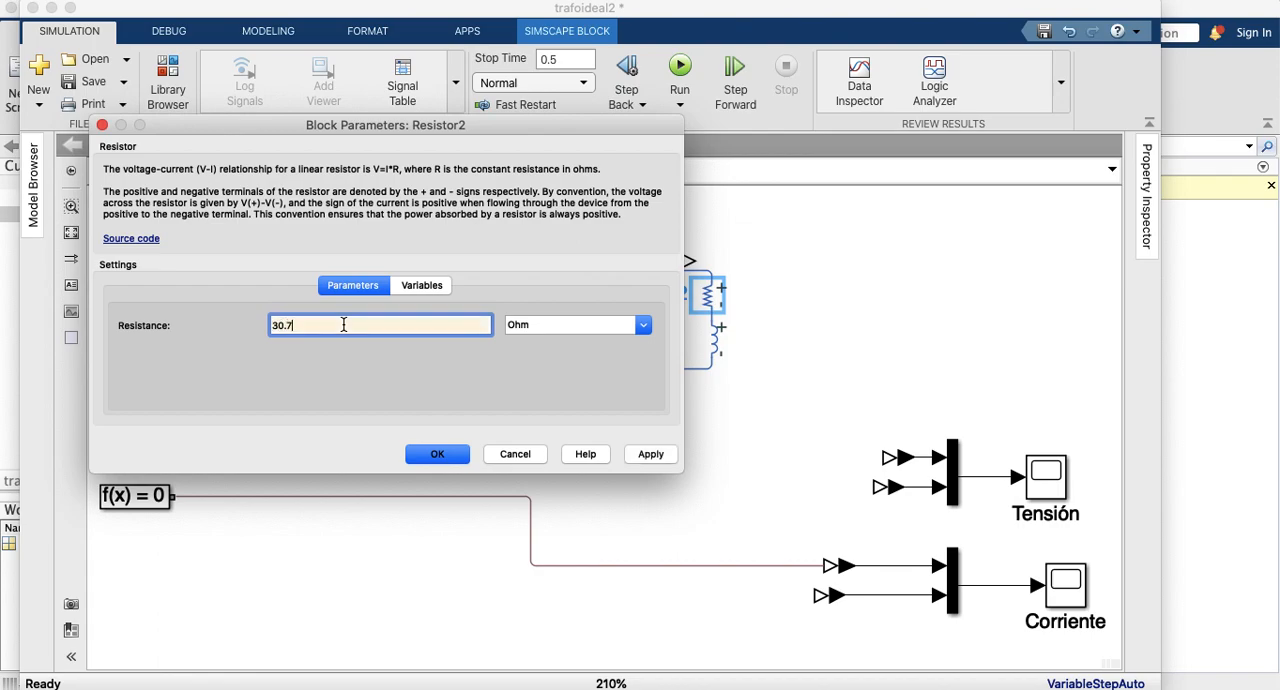
{"action": "left_click", "coordinate": [440, 465]}
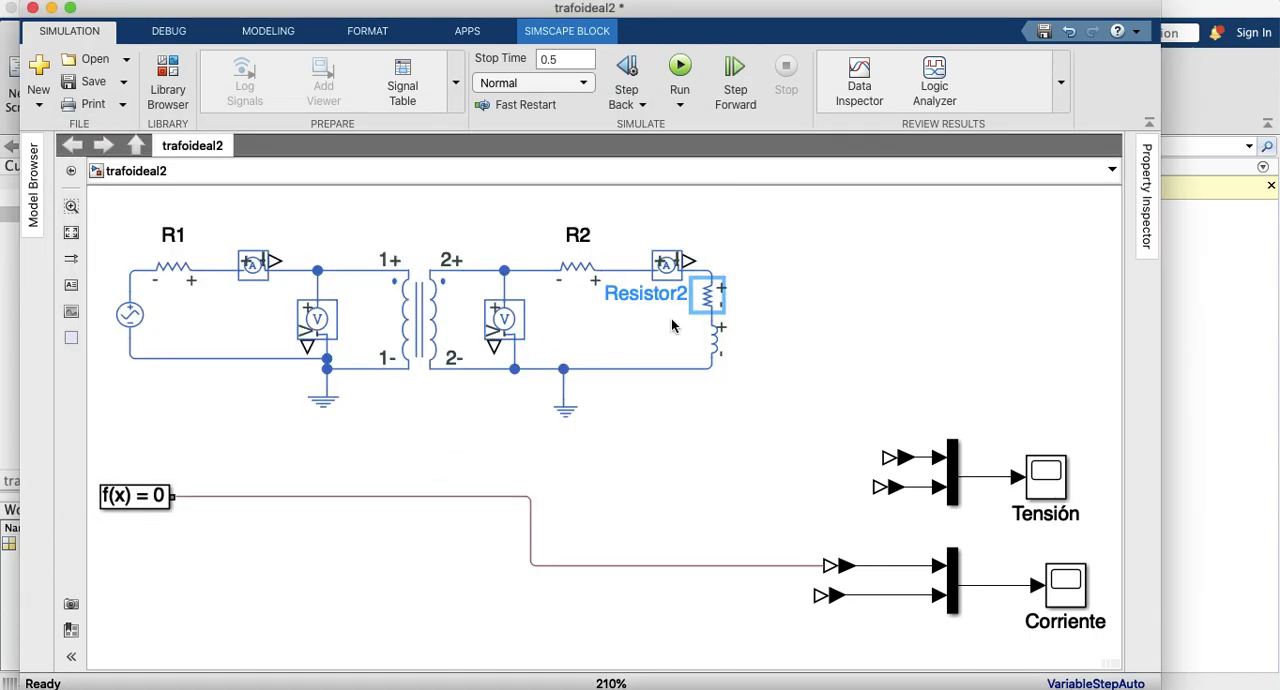
{"action": "double_click", "coordinate": [714, 343]}
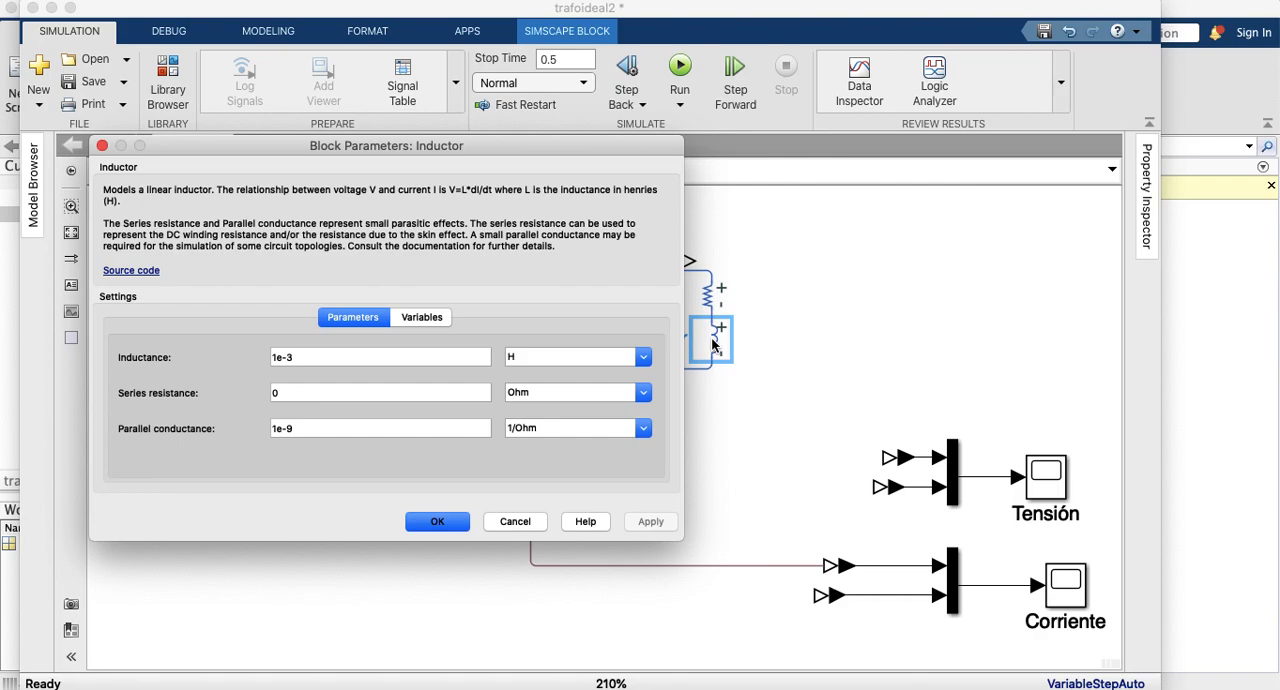
{"action": "left_click", "coordinate": [437, 521]}
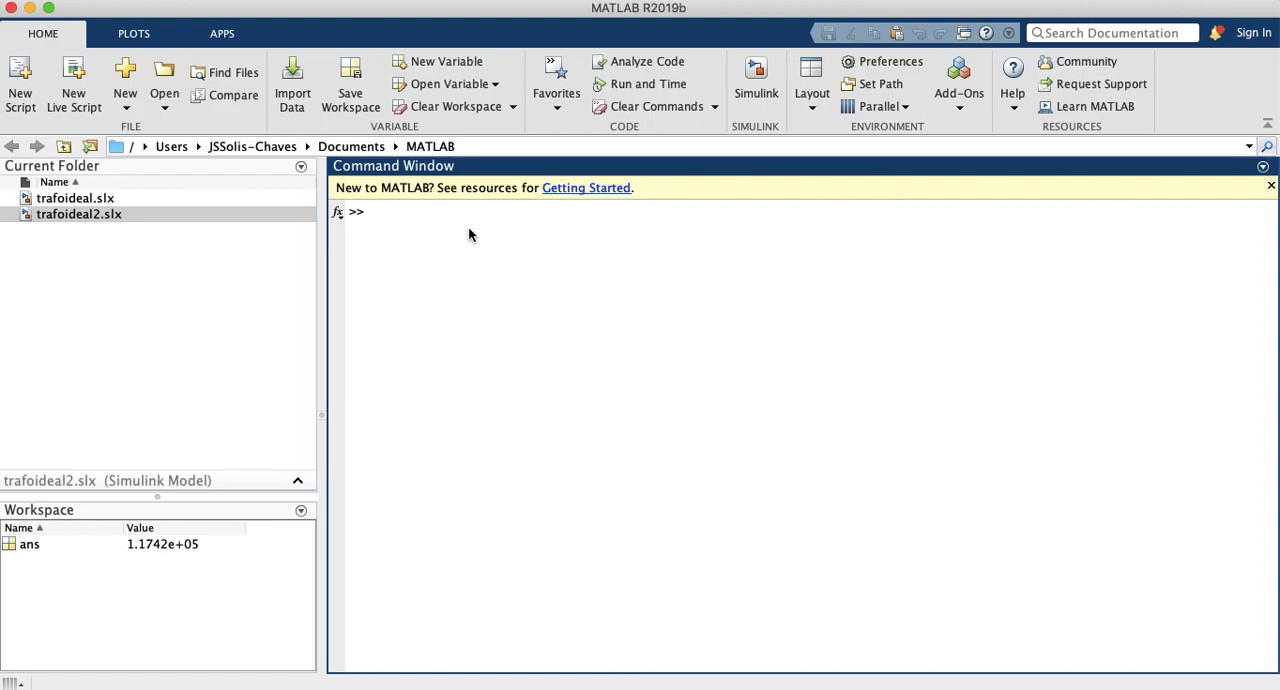
Step: Switch to the MATLAB Command Window and write the reactive power relation Q=S*sen(theta) at the prompt
{"action": "type", "text": "XL"}
{"action": "key", "text": "BackSpace"}
{"action": "key", "text": "BackSpace"}
{"action": "type", "text": "Q=S*sen"}
{"action": "type", "text": ")"}
{"action": "key", "text": "Tab"}
Step: Replace the reactive power relation with sin( -36.8) and evaluate it
{"action": "key", "text": "shift+Left"}
{"action": "key", "text": "shift+Left"}
{"action": "key", "text": "shift+Left"}
{"action": "key", "text": "shift+Left"}
{"action": "key", "text": "shift+Left"}
{"action": "key", "text": "shift+Left"}
{"action": "key", "text": "shift+Left"}
{"action": "key", "text": "shift+Left"}
{"action": "key", "text": "shift+Left"}
{"action": "key", "text": "shift+Left"}
{"action": "key", "text": "shift+Left"}
{"action": "key", "text": "shift+Left"}
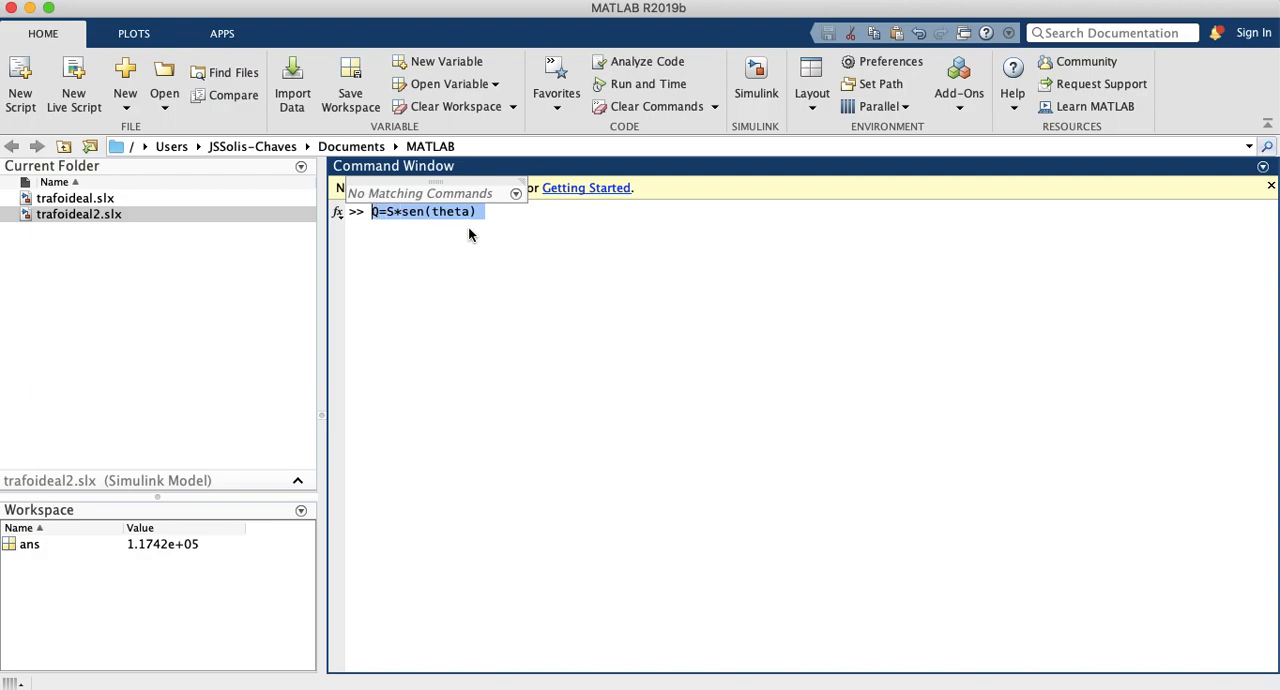
{"action": "type", "text": "cos"}
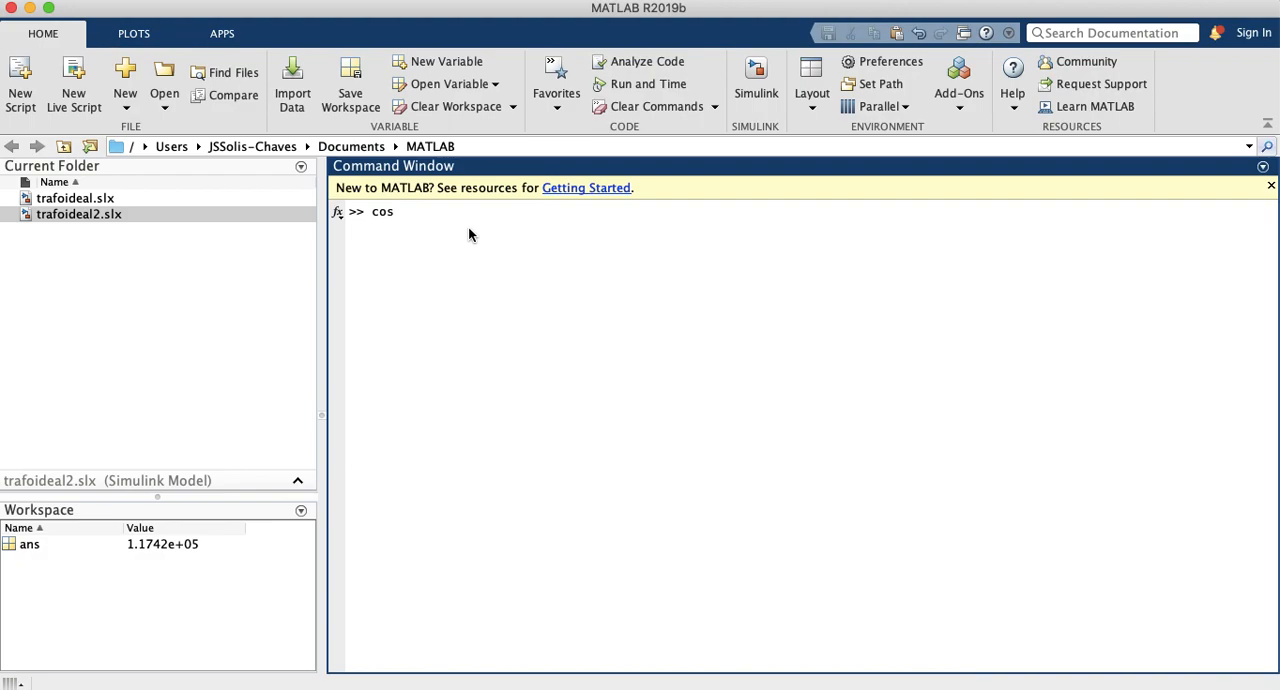
{"action": "key", "text": "Home"}
{"action": "type", "text": "arc"}
{"action": "key", "text": "BackSpace"}
{"action": "key", "text": "BackSpace"}
{"action": "key", "text": "BackSpace"}
{"action": "key", "text": "BackSpace"}
{"action": "key", "text": "BackSpace"}
{"action": "key", "text": "BackSpace"}
{"action": "key", "text": "BackSpace"}
{"action": "key", "text": "BackSpace"}
{"action": "type", "text": "sen"}
{"action": "key", "text": "BackSpace"}
{"action": "key", "text": "BackSpace"}
{"action": "type", "text": "in( -36.8)"}
{"action": "key", "text": "Return"}
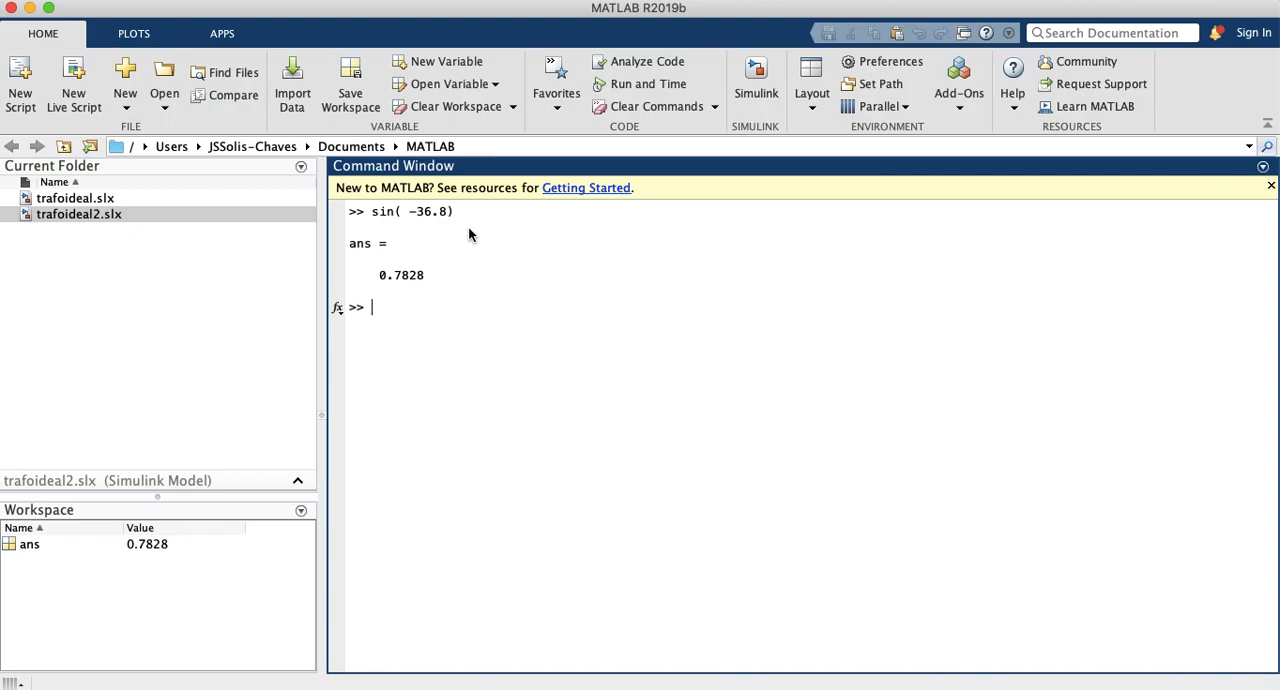
Step: Calculate the reactive power by evaluating 150000*ans
{"action": "type", "text": "150000*ans"}
{"action": "key", "text": "Return"}
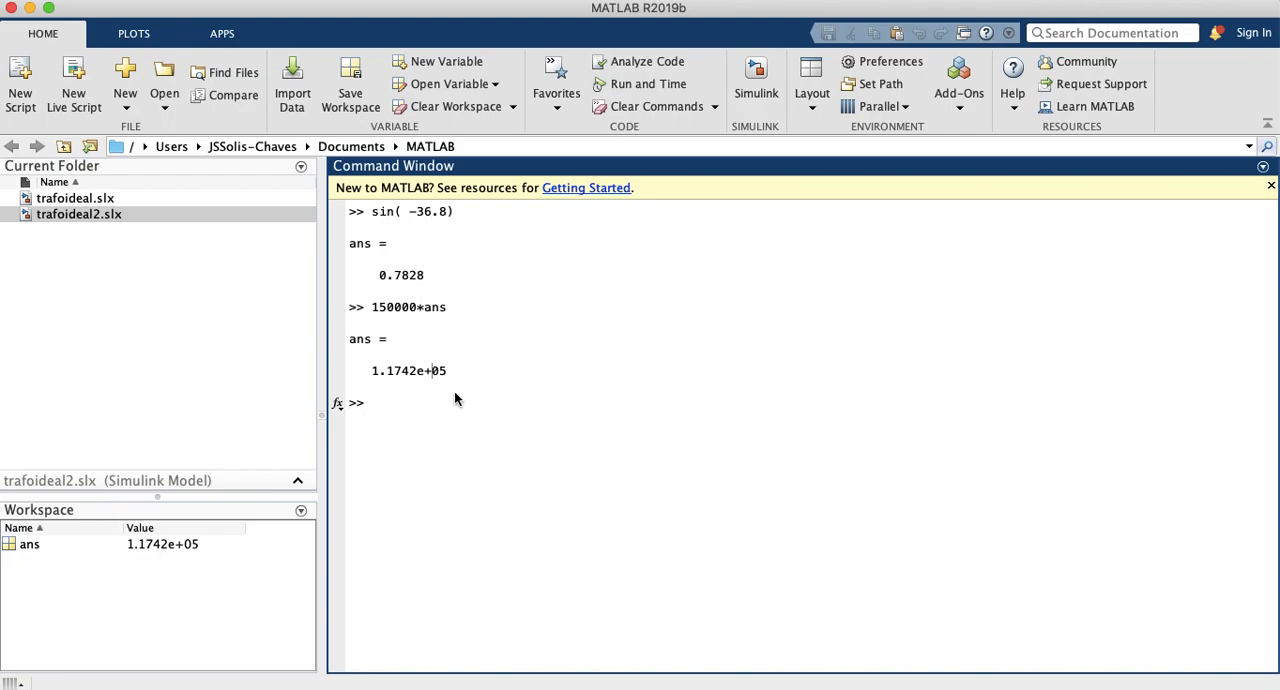
Step: Write the note Q=117.4 kVArL with the inductor relation QL=IL^2*XL at the prompt
{"action": "type", "text": "Q=117.4 kV"}
{"action": "type", "text": "L"}
{"action": "type", "text": "QL=IL^^2"}
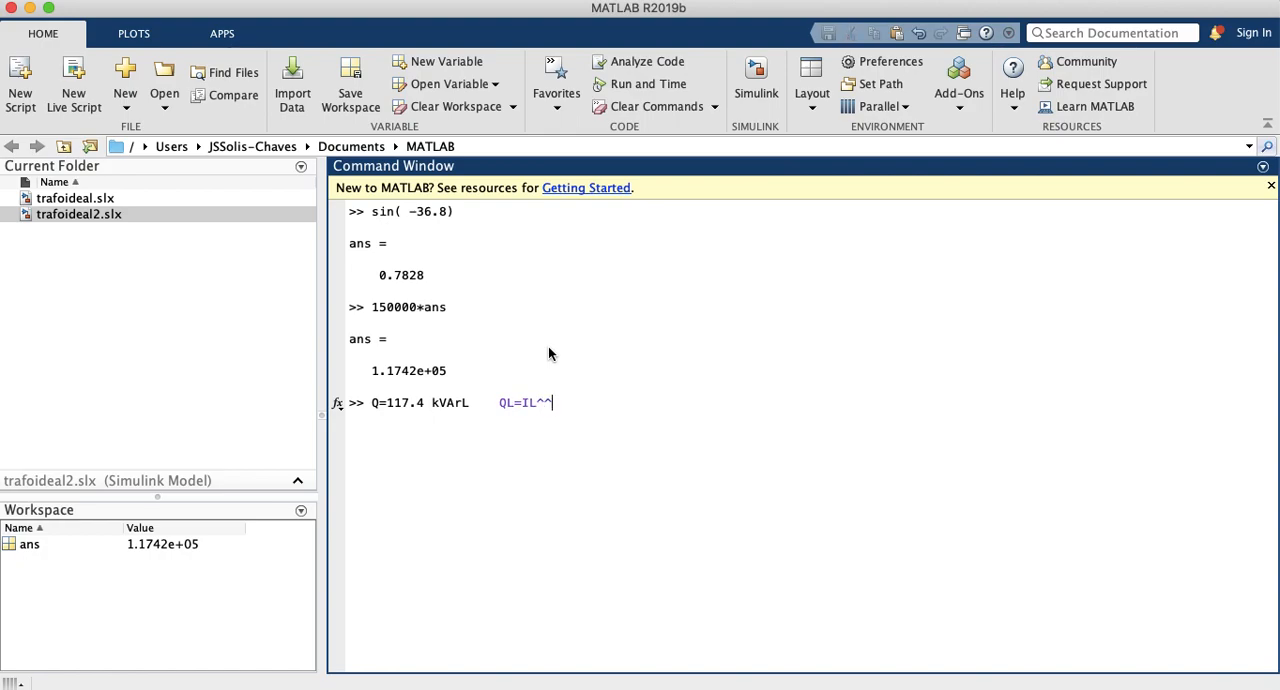
{"action": "type", "text": "*XL"}
{"action": "key", "text": "Up"}
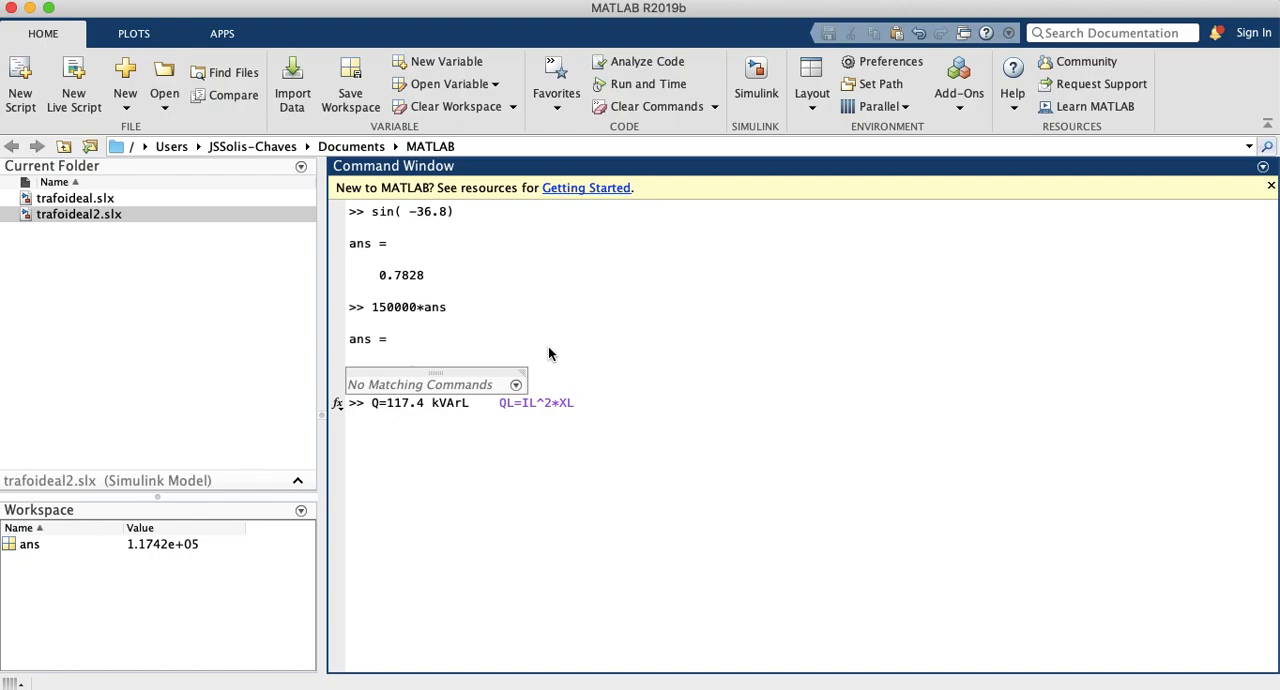
Step: Replace the reactive power note with ans/(62.5^2) and evaluate it to obtain the inductive reactance
{"action": "key", "text": "shift+Left"}
{"action": "key", "text": "shift+Left"}
{"action": "key", "text": "shift+Left"}
{"action": "key", "text": "shift+Left"}
{"action": "key", "text": "shift+Left"}
{"action": "key", "text": "shift+Left"}
{"action": "key", "text": "shift+Left"}
{"action": "key", "text": "shift+Left"}
{"action": "key", "text": "shift+Left"}
{"action": "key", "text": "shift+Left"}
{"action": "key", "text": "shift+Left"}
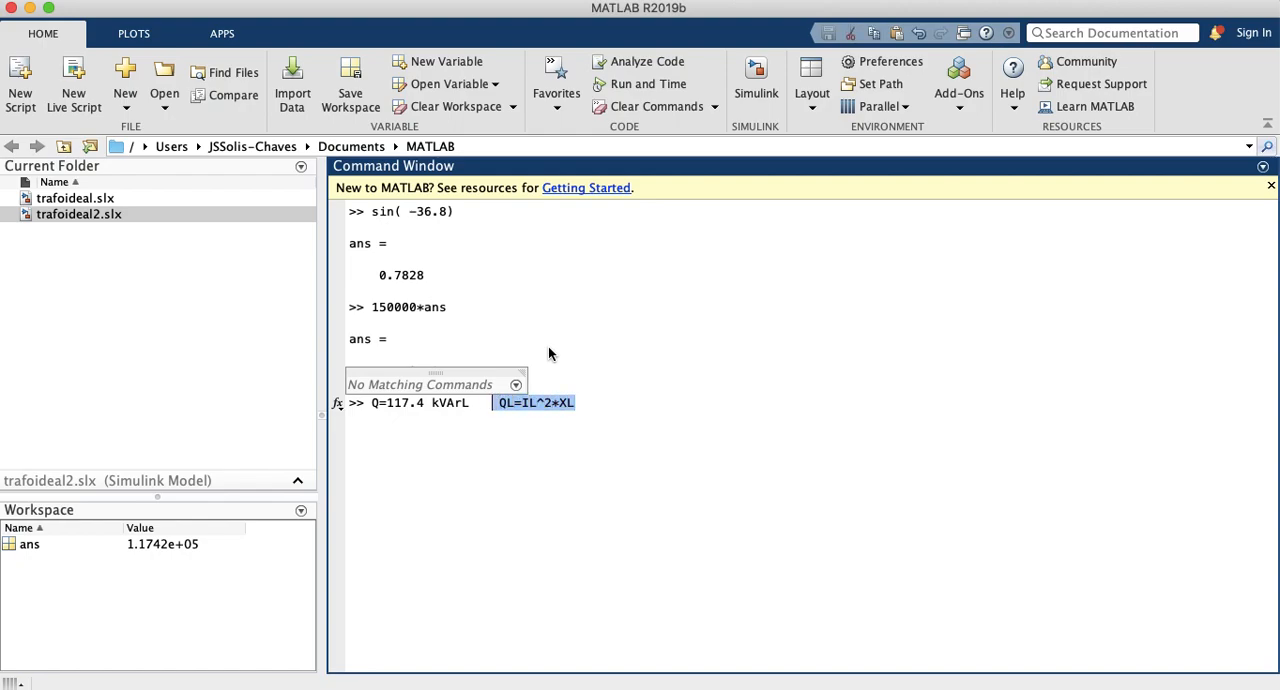
{"action": "key", "text": "shift+Left"}
{"action": "key", "text": "shift+Left"}
{"action": "key", "text": "shift+Left"}
{"action": "key", "text": "shift+Left"}
{"action": "key", "text": "shift+Left"}
{"action": "key", "text": "shift+Left"}
{"action": "key", "text": "shift+Left"}
{"action": "key", "text": "shift+Left"}
{"action": "key", "text": "shift+Left"}
{"action": "key", "text": "shift+Left"}
{"action": "key", "text": "shift+Left"}
{"action": "key", "text": "shift+Left"}
{"action": "key", "text": "shift+Left"}
{"action": "key", "text": "shift+Left"}
{"action": "key", "text": "shift+Left"}
{"action": "key", "text": "shift+Left"}
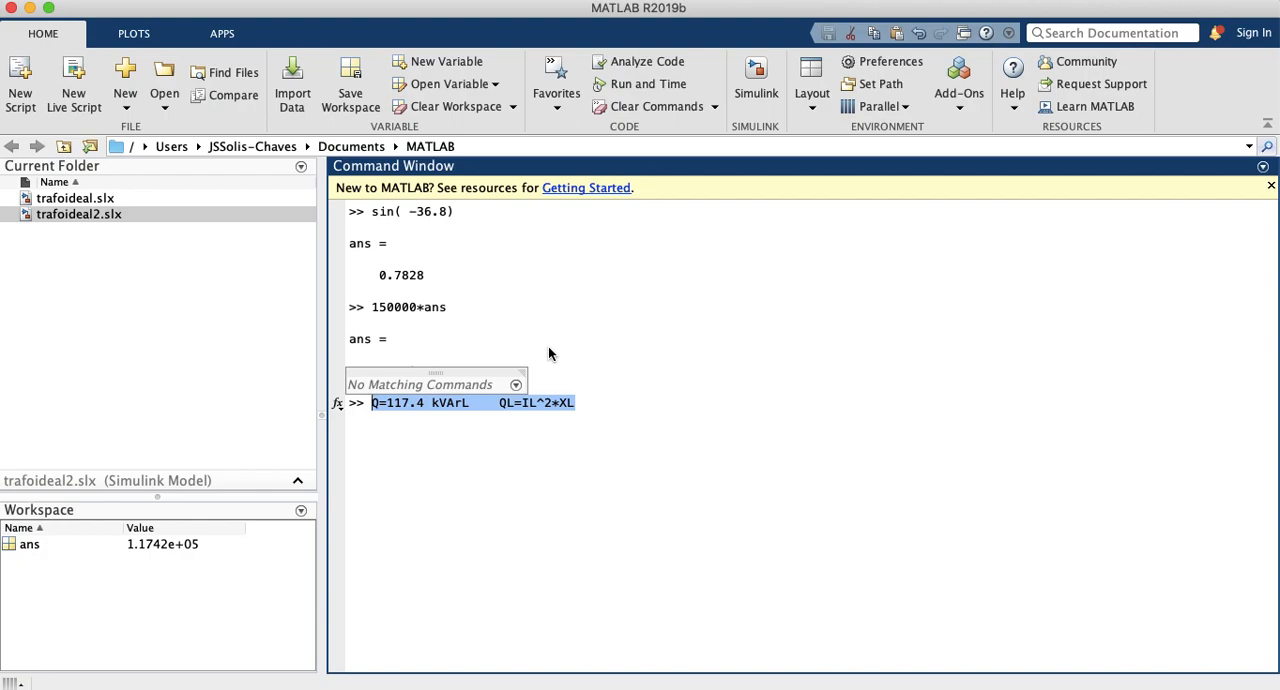
{"action": "type", "text": "ans"}
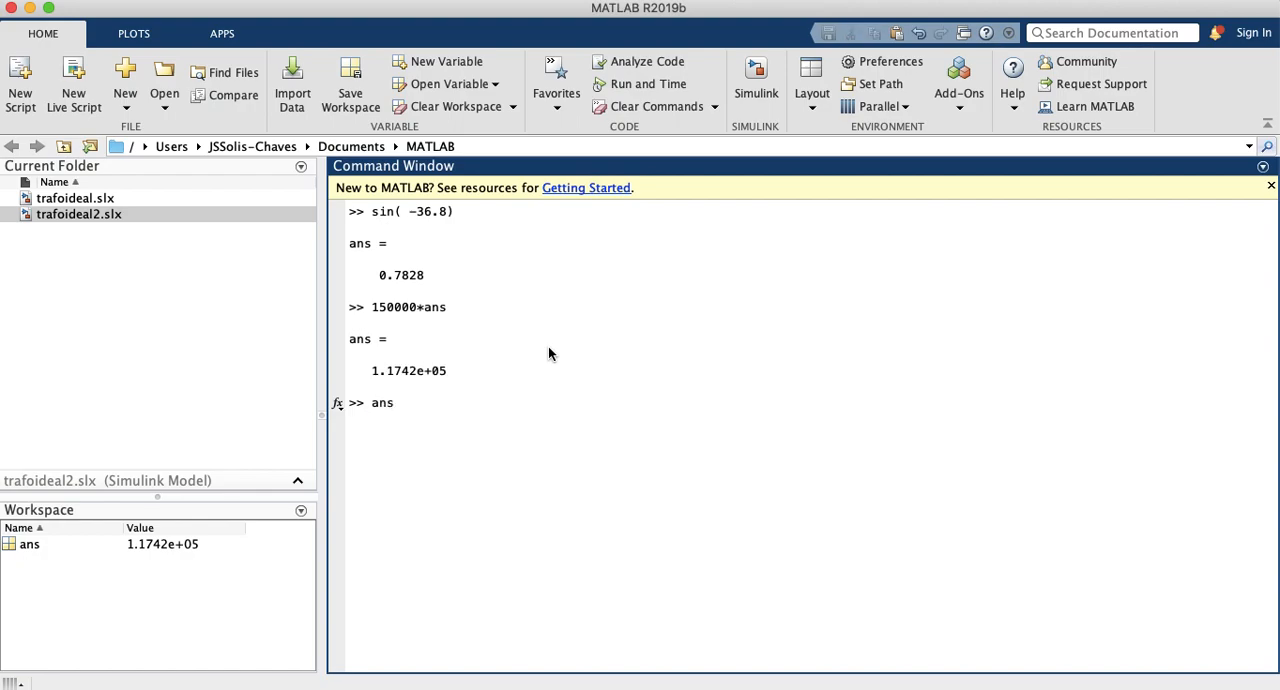
{"action": "type", "text": "/(62.5^2)"}
{"action": "key", "text": "Return"}
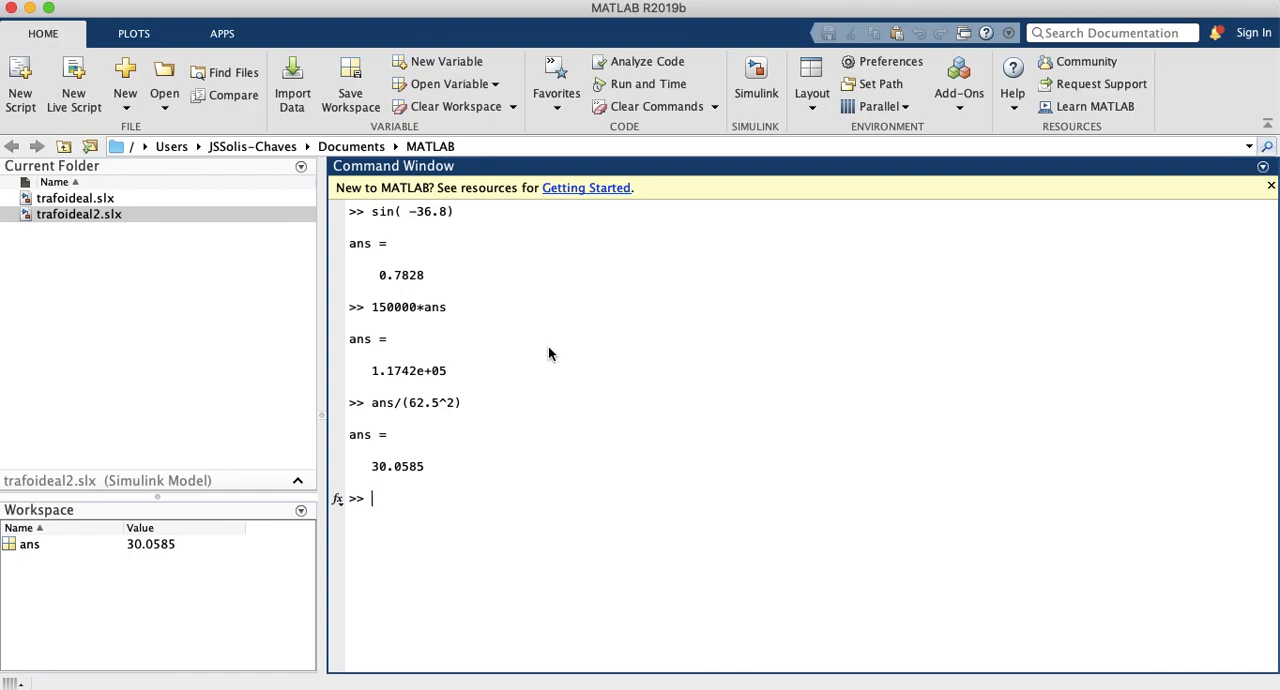
Step: Write the reactance relation XL=2*pi*L and its rearrangement XL/2*pi=L at the prompt
{"action": "type", "text": "XL=2*pi*L   XL/2*pi=L"}
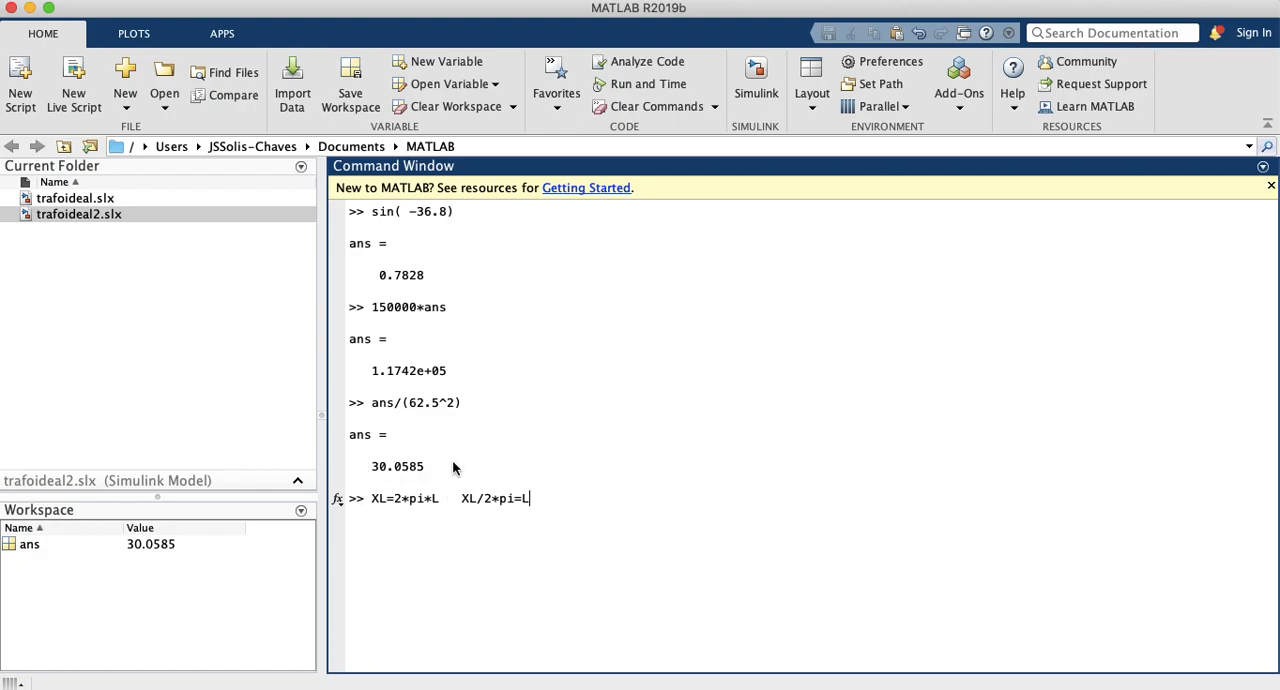
Step: Replace the reactance note at the prompt with ans/(2*3.1415*60) and evaluate it to obtain the inductance
{"action": "key", "text": "shift+Left"}
{"action": "key", "text": "shift+Left"}
{"action": "key", "text": "shift+Left"}
{"action": "key", "text": "shift+Left"}
{"action": "key", "text": "shift+Left"}
{"action": "key", "text": "shift+Left"}
{"action": "key", "text": "shift+Left"}
{"action": "key", "text": "shift+Left"}
{"action": "key", "text": "shift+Left"}
{"action": "key", "text": "shift+Left"}
{"action": "key", "text": "shift+Left"}
{"action": "key", "text": "shift+Left"}
{"action": "key", "text": "shift+Left"}
{"action": "key", "text": "shift+Left"}
{"action": "key", "text": "shift+Left"}
{"action": "key", "text": "shift+Left"}
{"action": "key", "text": "shift+Left"}
{"action": "key", "text": "shift+Left"}
{"action": "key", "text": "shift+Left"}
{"action": "key", "text": "shift+Left"}
{"action": "key", "text": "shift+Left"}
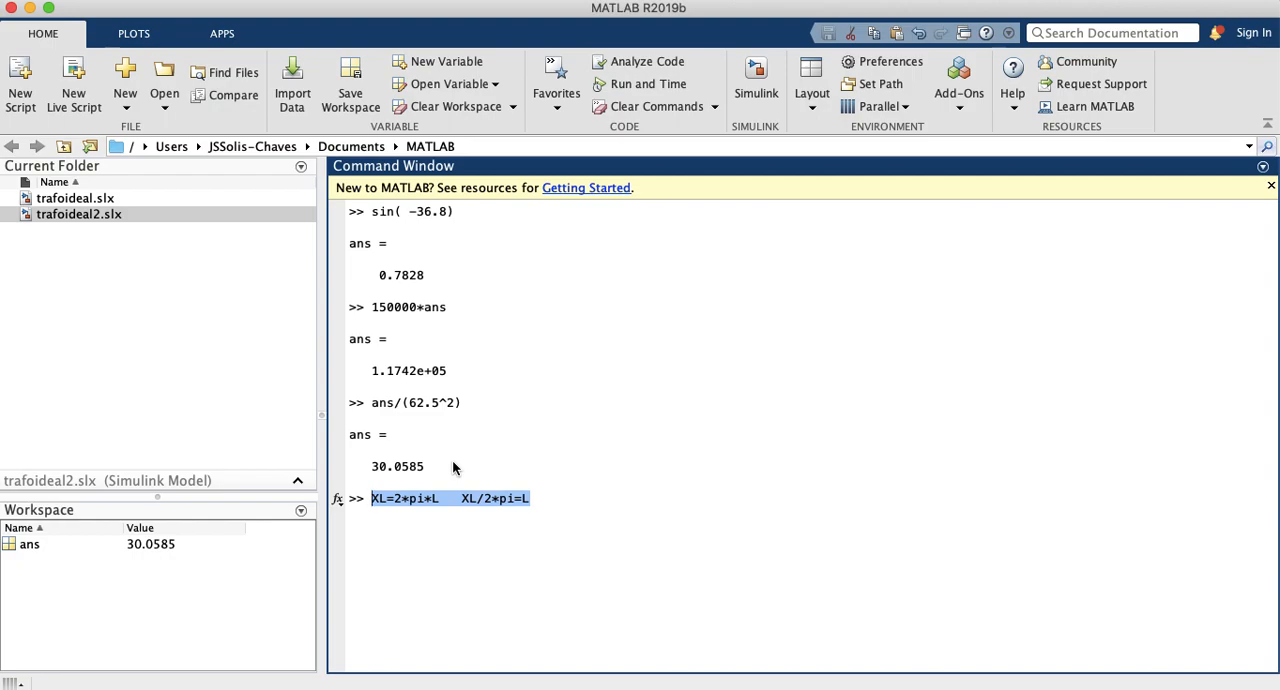
{"action": "type", "text": "ans"}
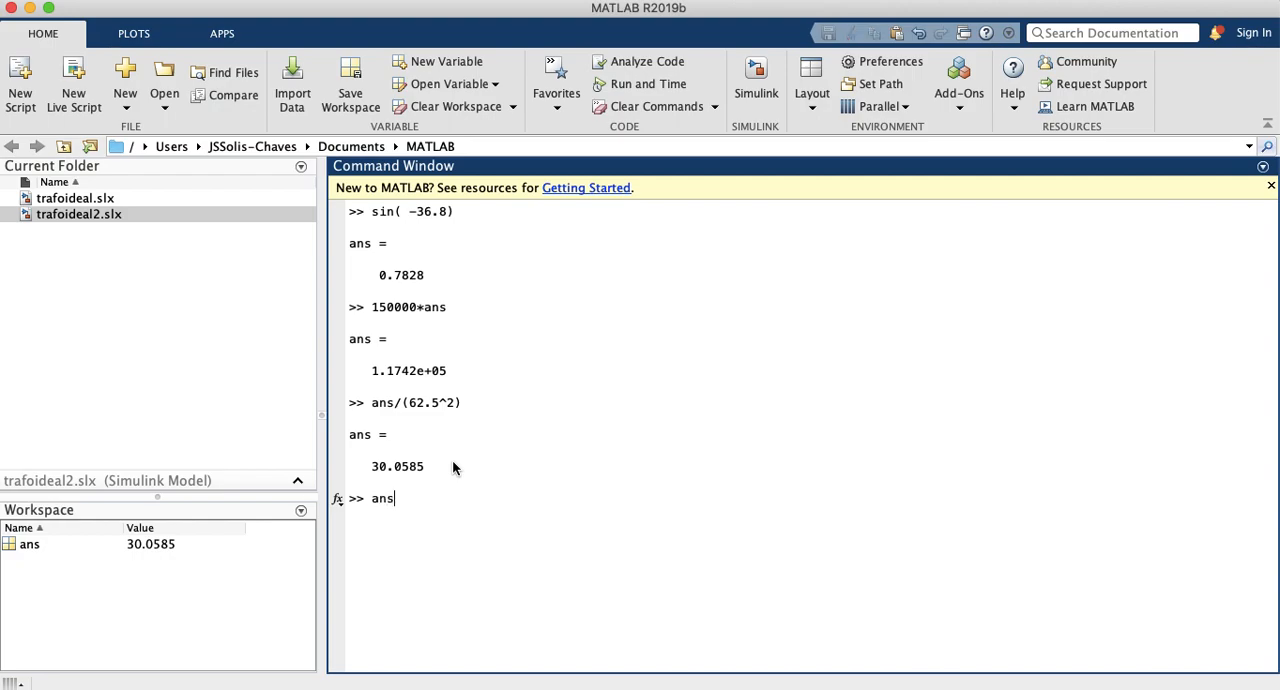
{"action": "type", "text": "/(2*3.1415"}
{"action": "type", "text": "*60)"}
{"action": "key", "text": "Return"}
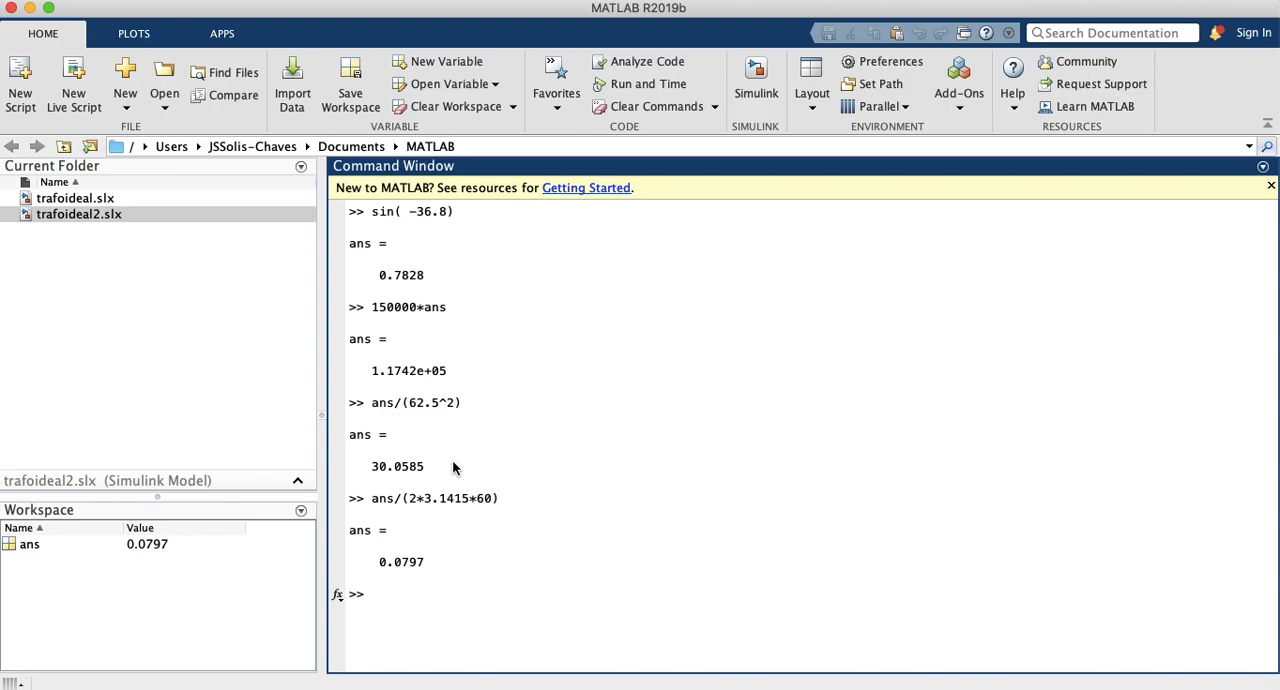
Step: Switch to the trafoideal2 Simulink model and set the load inductor's inductance to 0.0797 H
{"action": "left_click_drag", "start_coordinate": [434, 562], "coordinate": [392, 563]}
{"action": "key", "text": "ctrl+Down"}
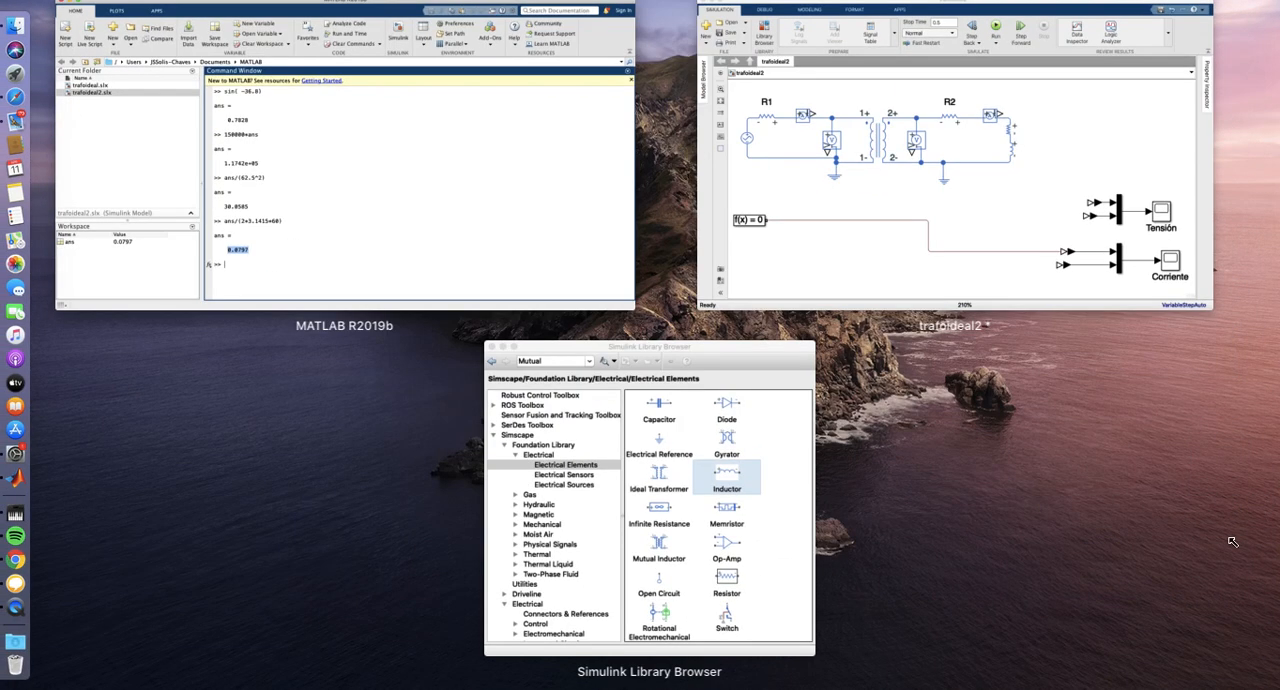
{"action": "left_click", "coordinate": [1012, 232]}
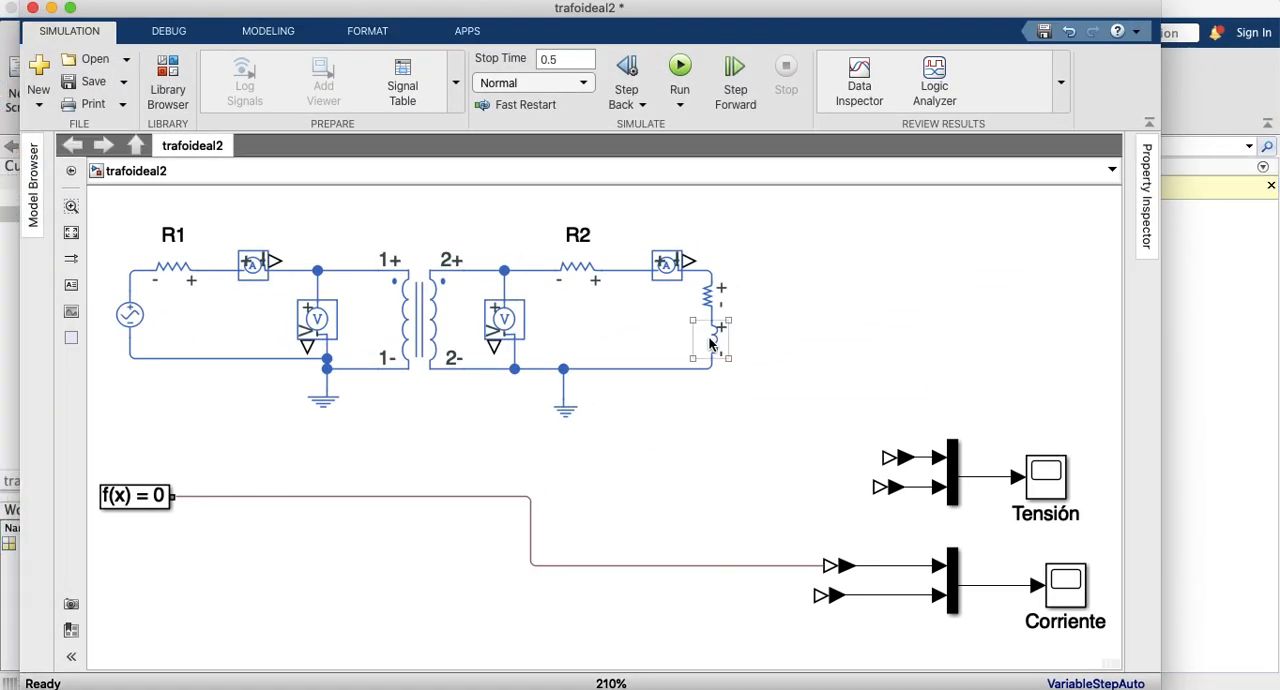
{"action": "double_click", "coordinate": [710, 343]}
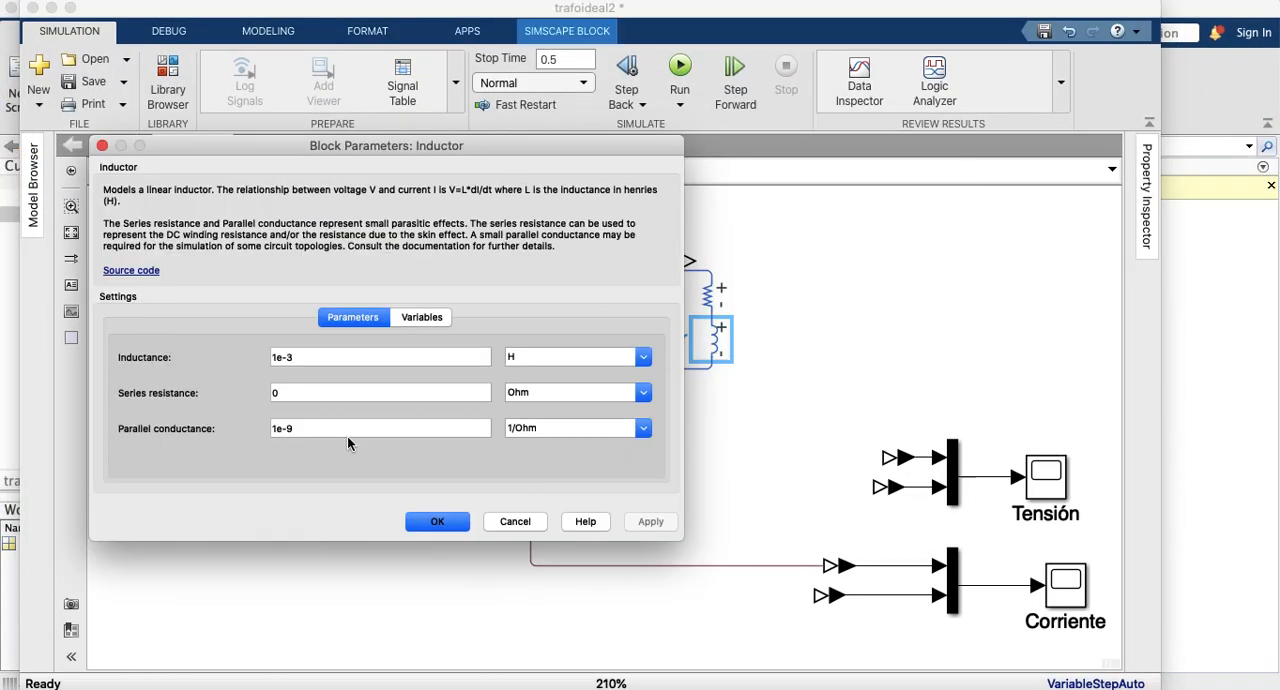
{"action": "double_click", "coordinate": [293, 356]}
{"action": "type", "text": "0.0797"}
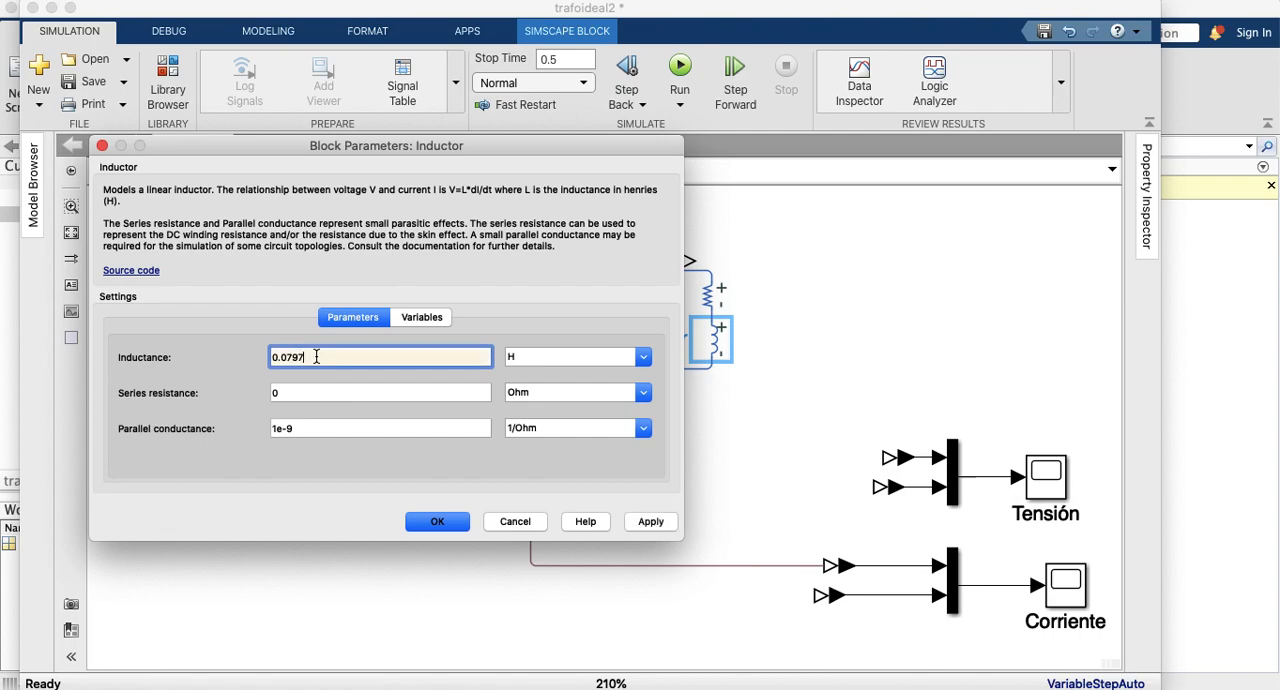
{"action": "left_click", "coordinate": [650, 521]}
{"action": "left_click", "coordinate": [440, 523]}
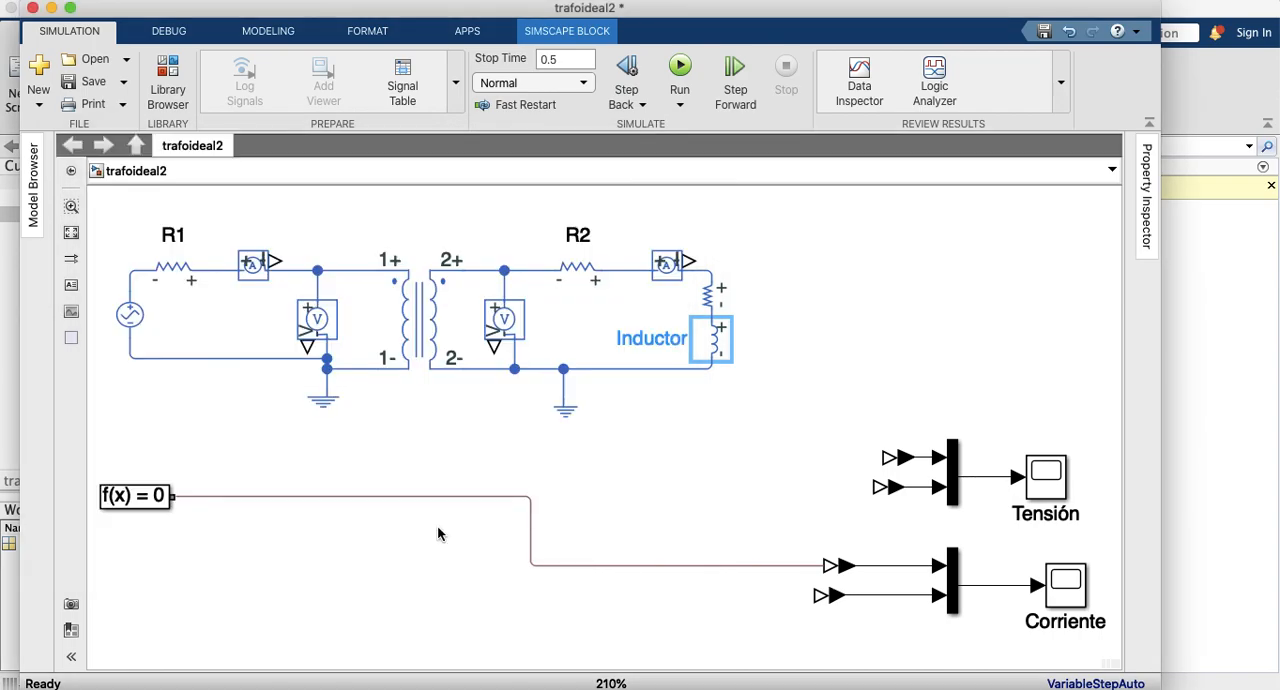
Step: Set the AC voltage source's peak amplitude to 2400 V
{"action": "double_click", "coordinate": [131, 315]}
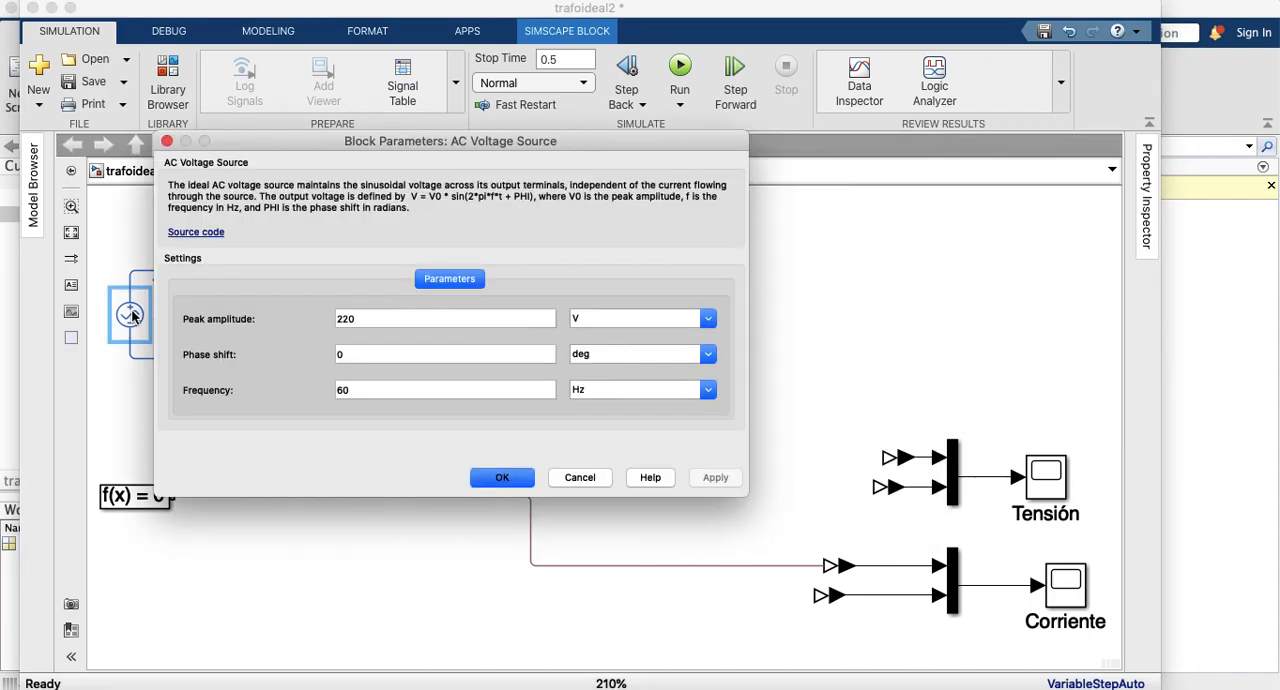
{"action": "double_click", "coordinate": [382, 315]}
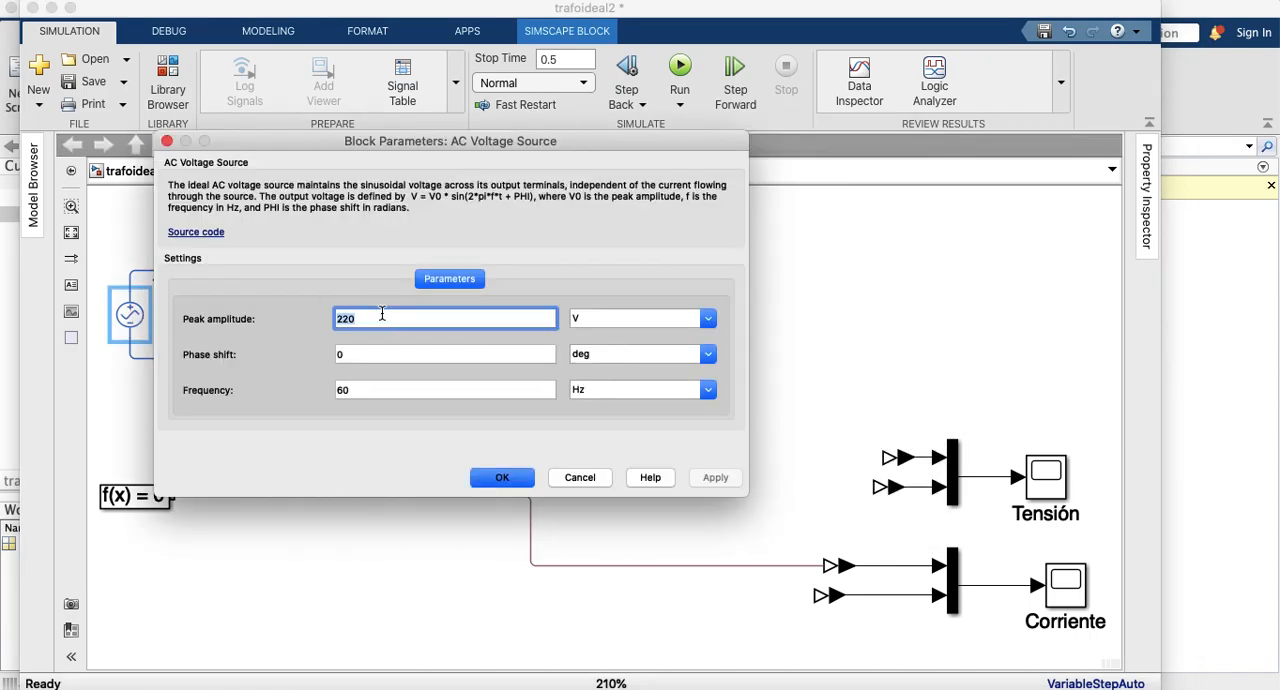
{"action": "type", "text": "2400"}
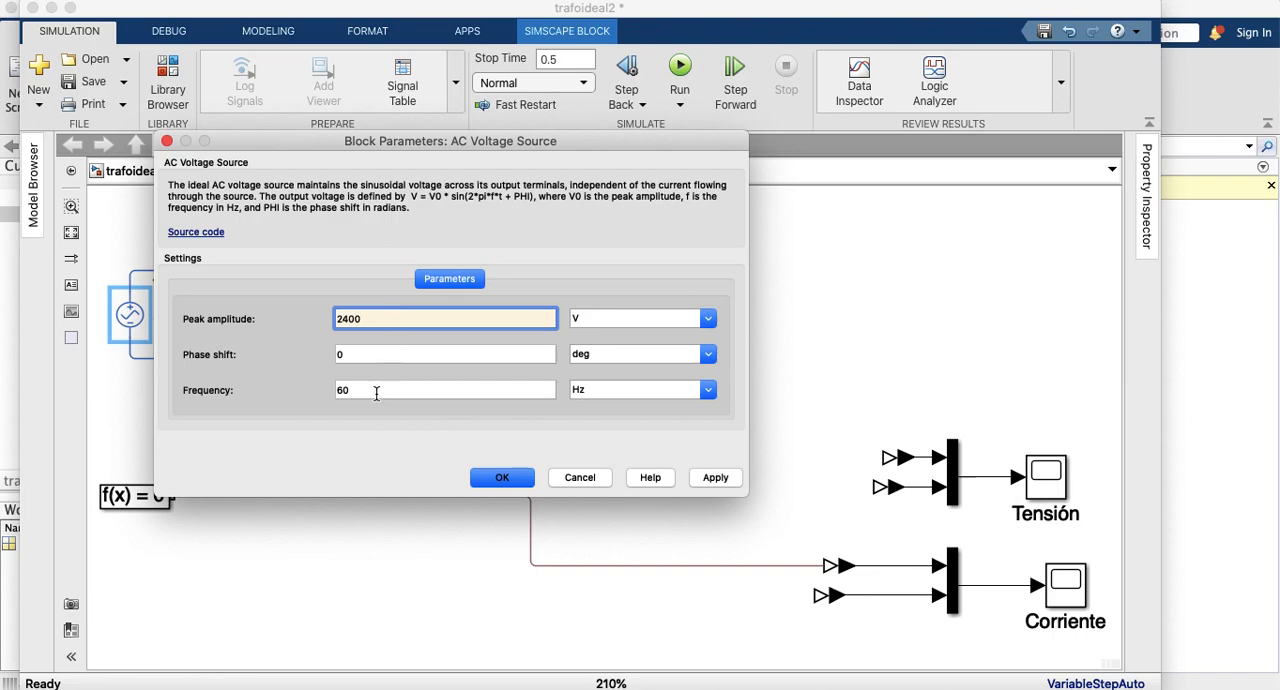
{"action": "left_click", "coordinate": [512, 478]}
{"action": "left_click", "coordinate": [421, 321]}
Step: Run the simulation to check the model for errors and close the Diagnostic Viewer
{"action": "left_click", "coordinate": [175, 267]}
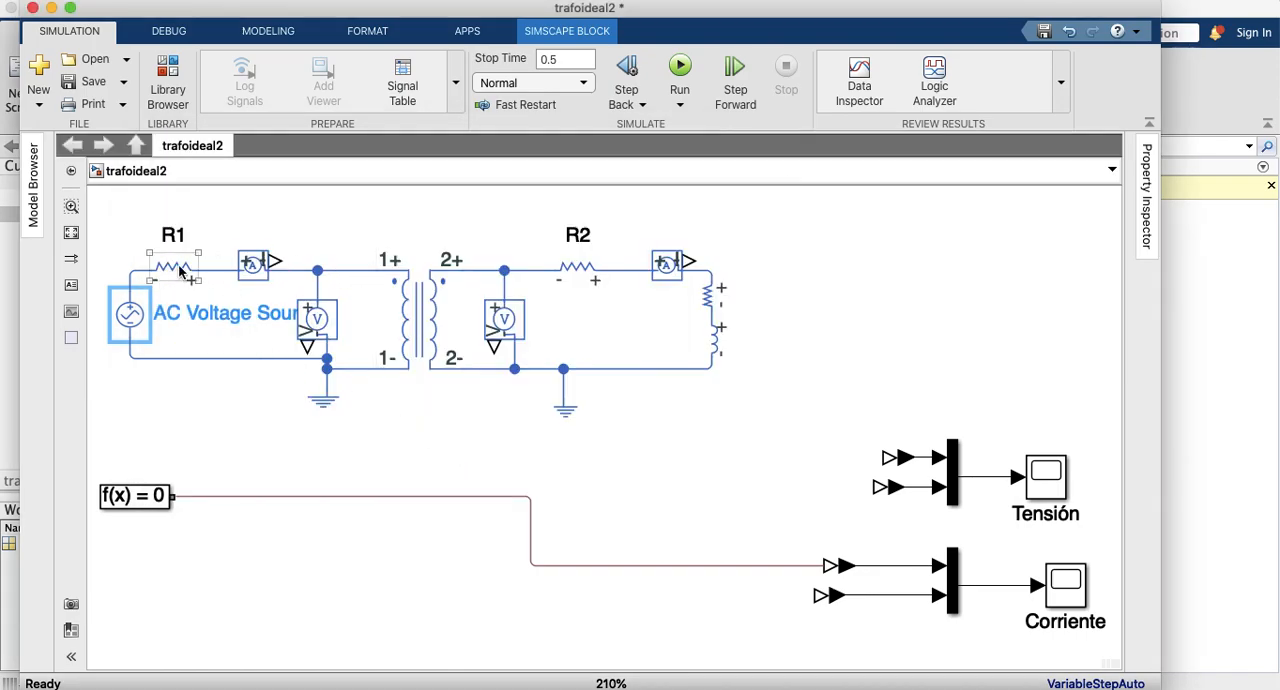
{"action": "left_click", "coordinate": [317, 318]}
{"action": "left_click", "coordinate": [682, 69]}
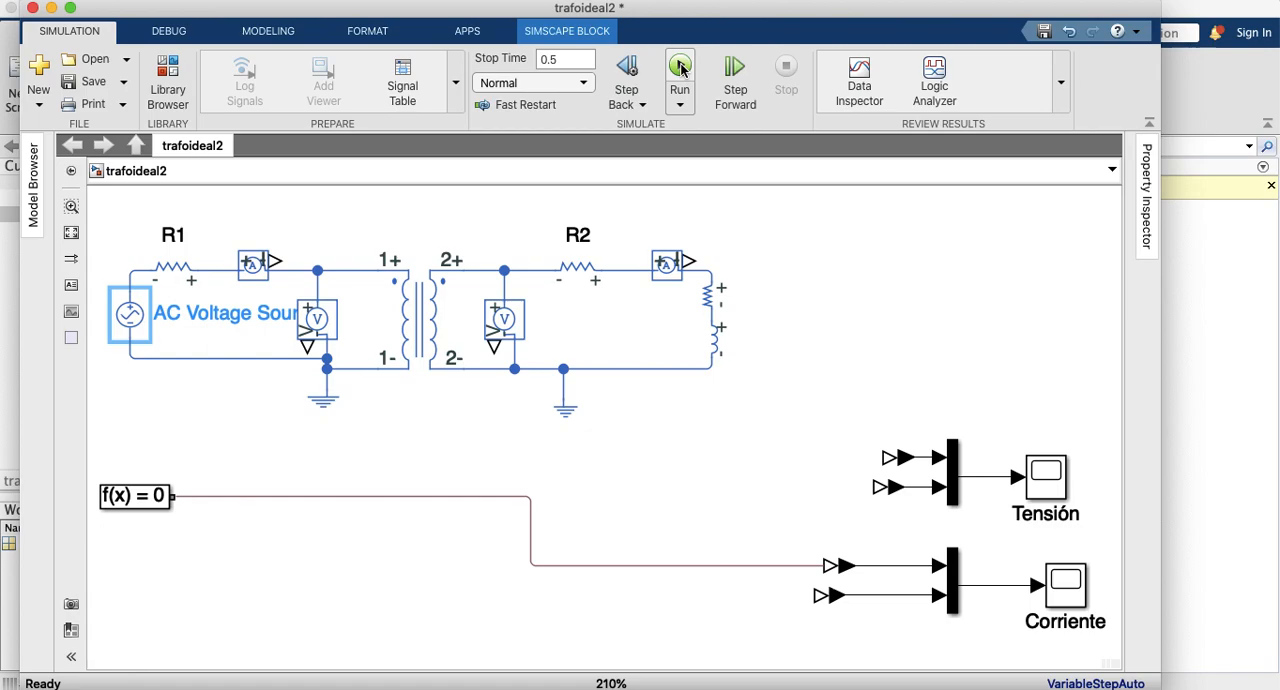
{"action": "left_click", "coordinate": [682, 68]}
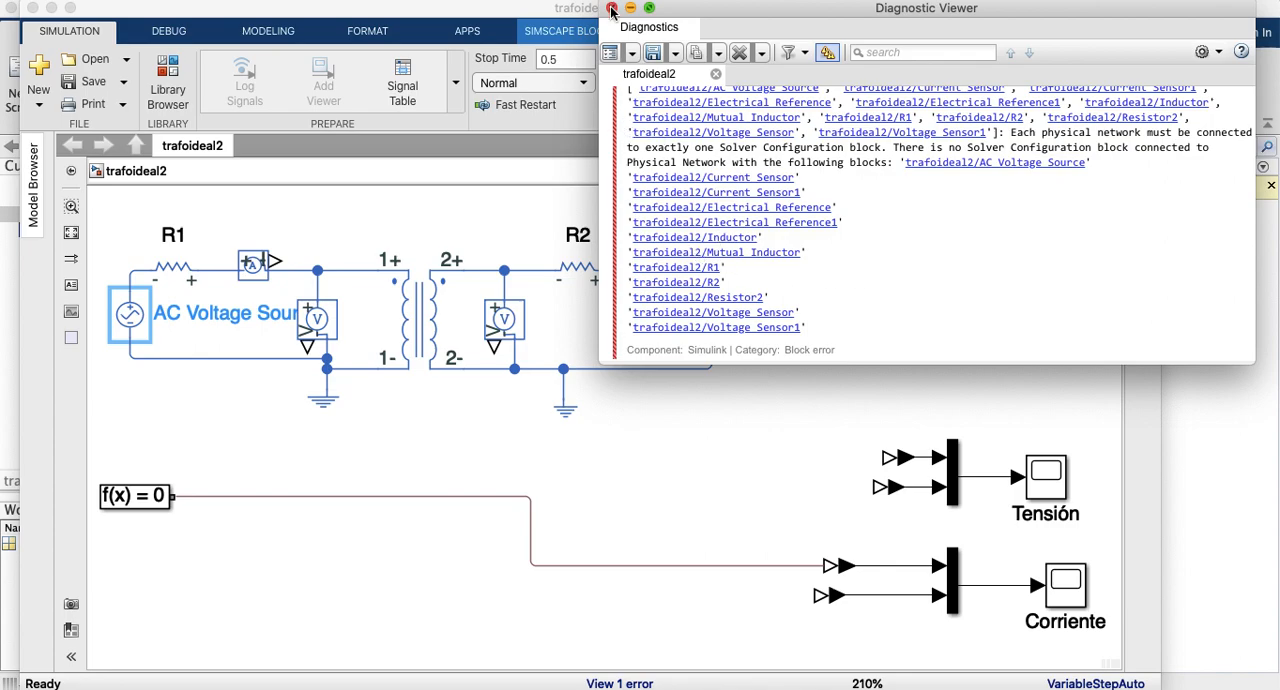
{"action": "left_click", "coordinate": [612, 9]}
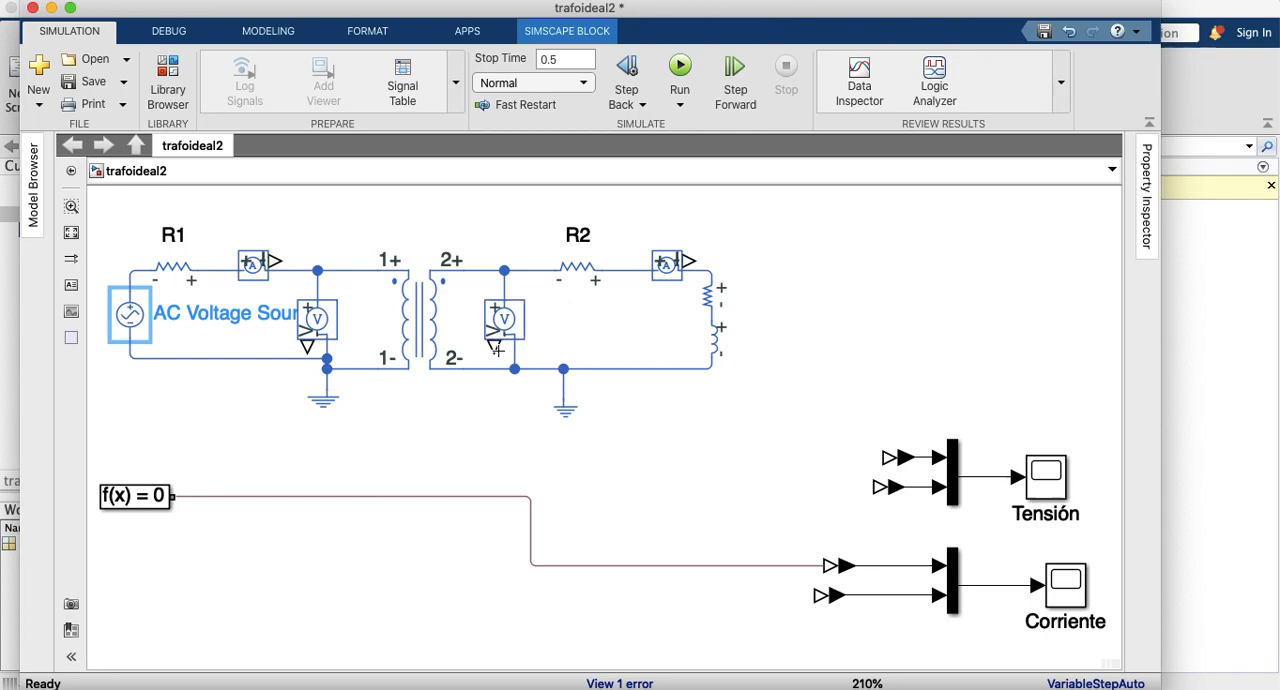
{"action": "left_click_drag", "start_coordinate": [494, 349], "coordinate": [629, 475]}
{"action": "left_click_drag", "start_coordinate": [708, 519], "coordinate": [816, 596]}
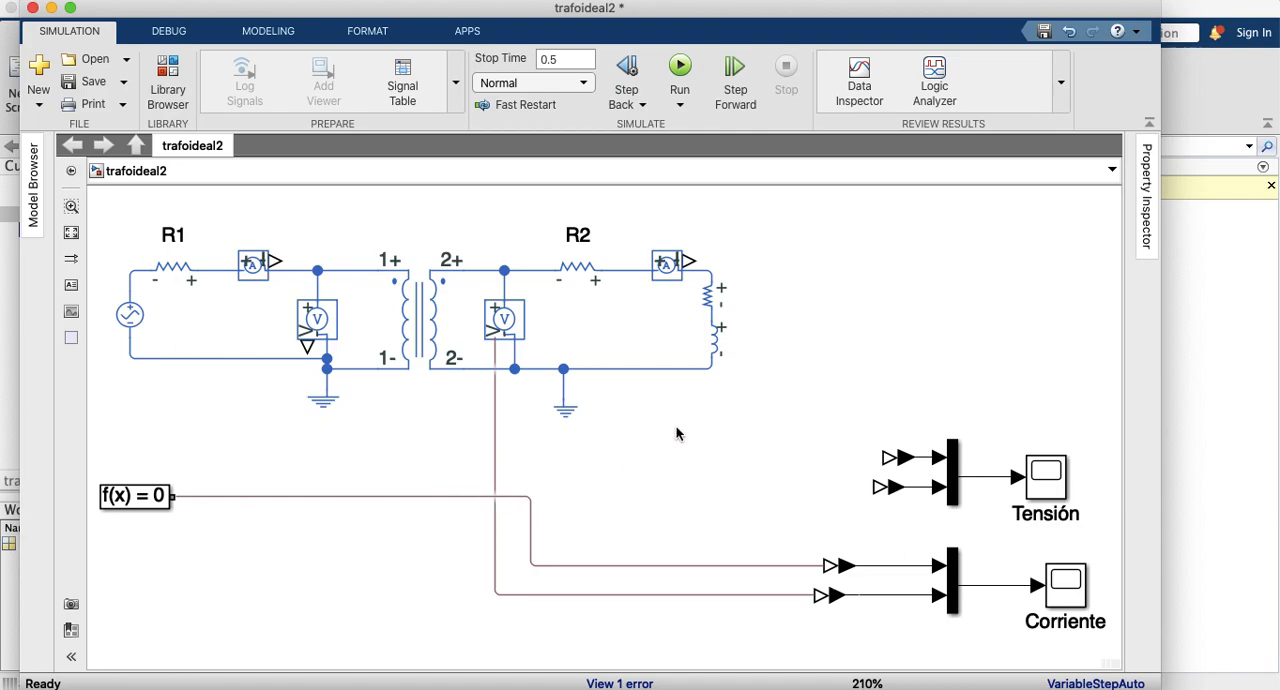
{"action": "left_click", "coordinate": [510, 596]}
{"action": "key", "text": "Delete"}
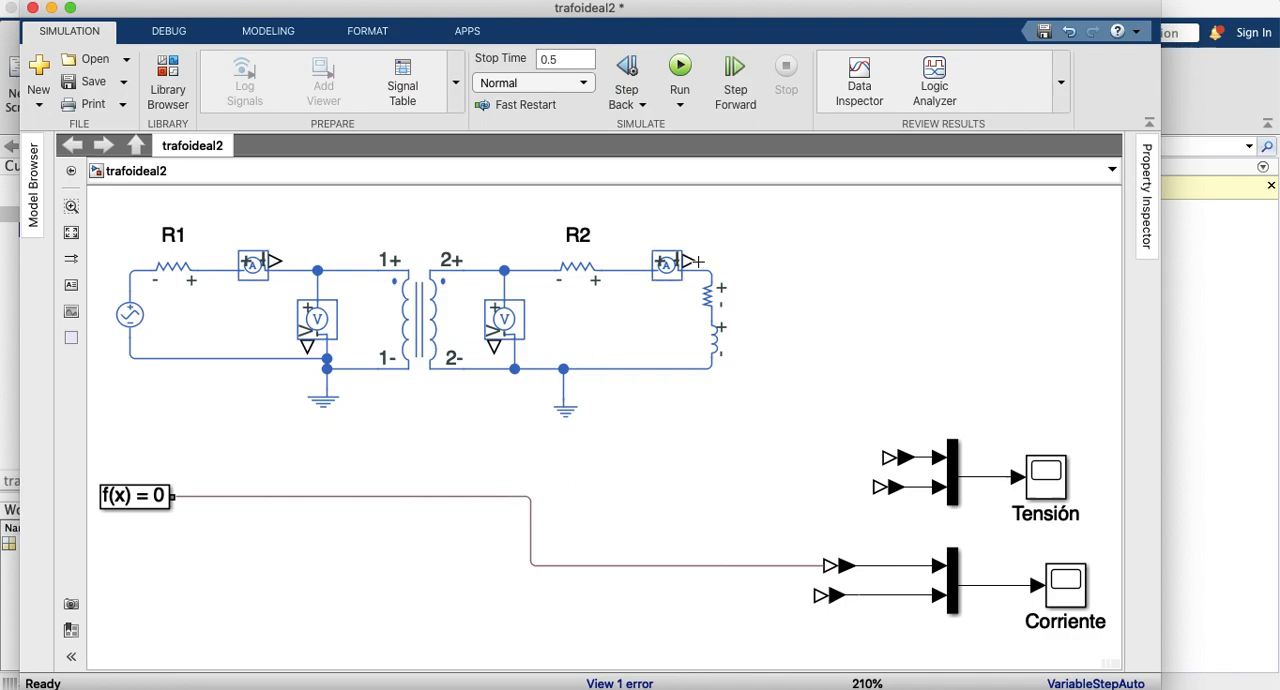
Step: Connect the secondary current sensor's output to the lower PS-Simulink converter feeding the Corriente scope
{"action": "left_click", "coordinate": [679, 259]}
{"action": "left_click_drag", "start_coordinate": [688, 261], "coordinate": [816, 591]}
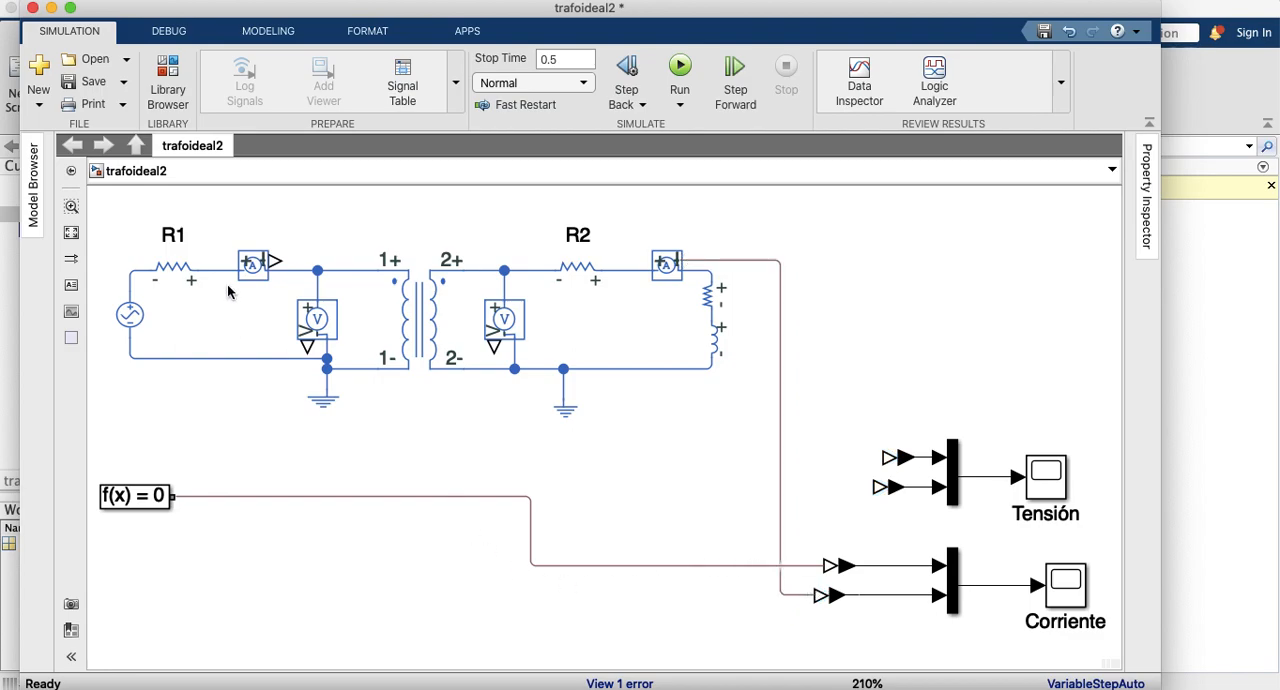
{"action": "left_click_drag", "start_coordinate": [278, 261], "coordinate": [678, 552]}
{"action": "left_click_drag", "start_coordinate": [826, 552], "coordinate": [749, 552]}
{"action": "left_click", "coordinate": [799, 555]}
{"action": "key", "text": "Delete"}
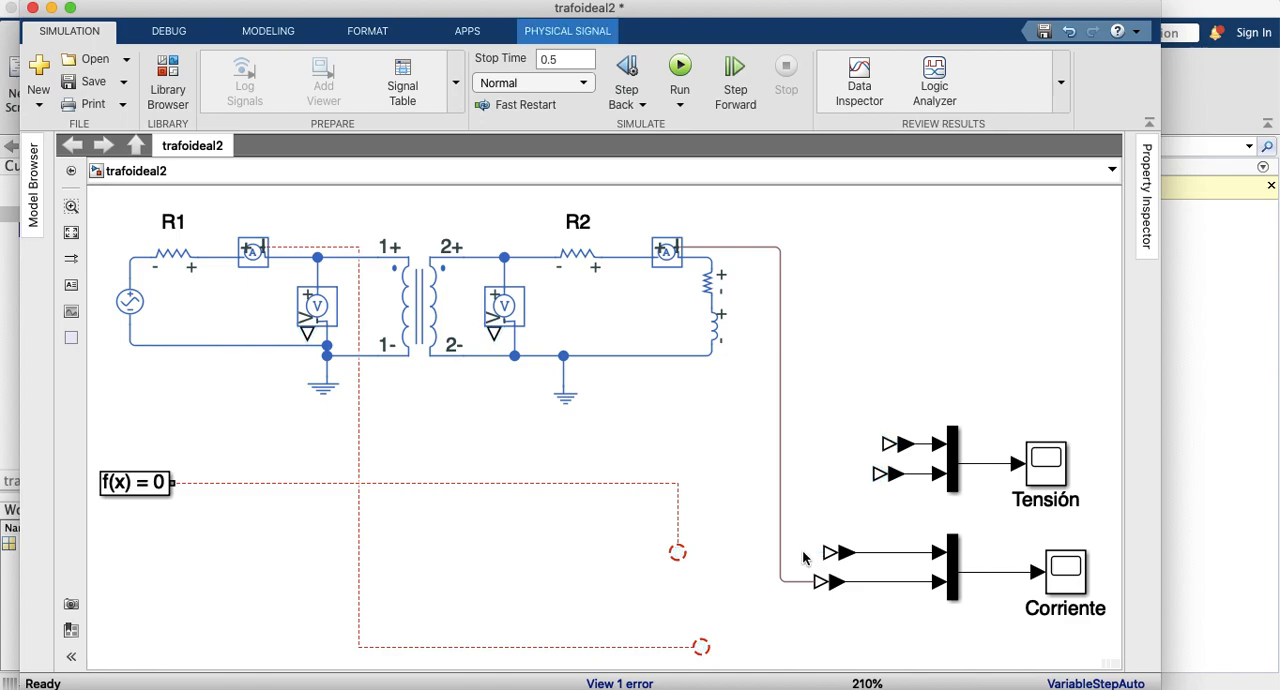
{"action": "left_click_drag", "start_coordinate": [827, 553], "coordinate": [752, 570]}
{"action": "left_click", "coordinate": [755, 566]}
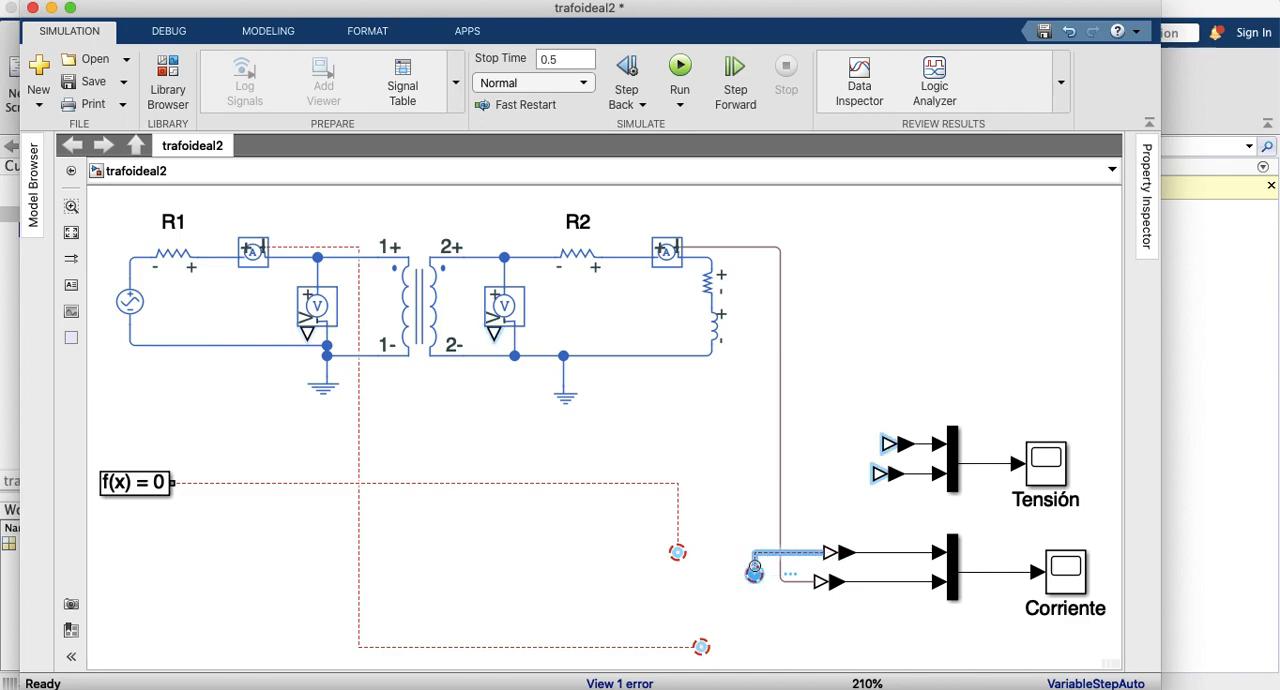
{"action": "key", "text": "Delete"}
Step: Enlarge the upper PS-Simulink converter of the Corriente scope and reconnect the solver configuration line to its input
{"action": "left_click", "coordinate": [836, 552]}
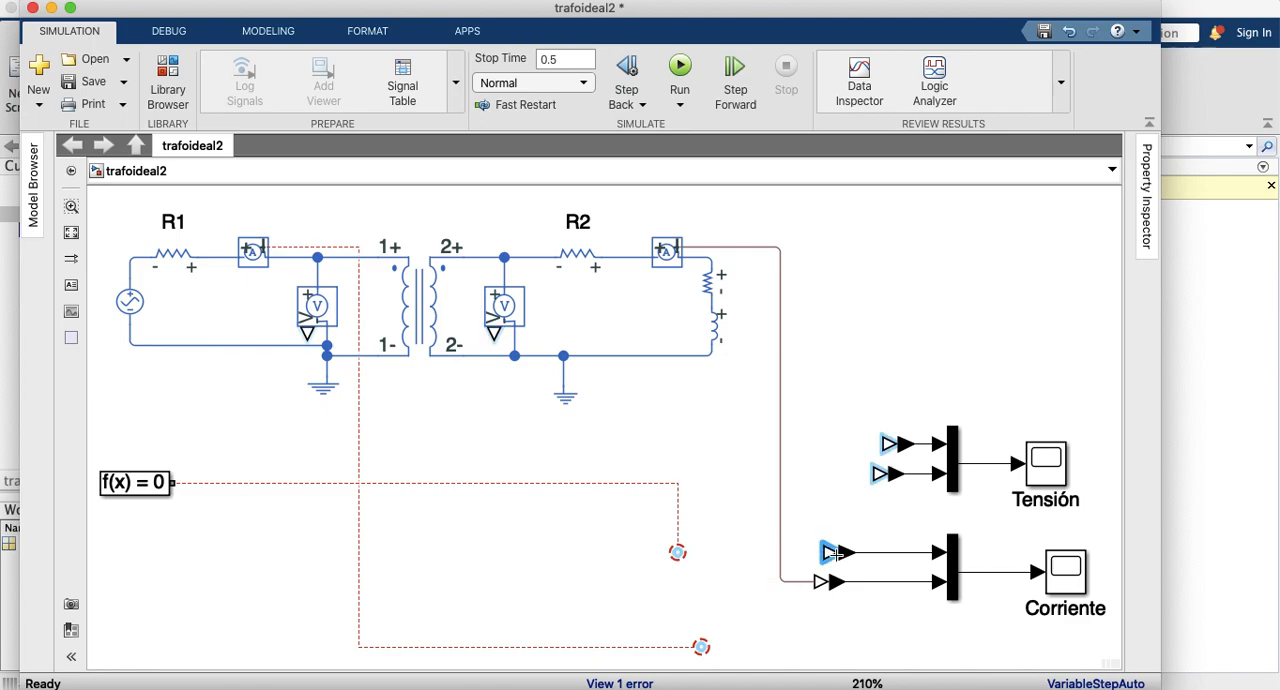
{"action": "left_click_drag", "start_coordinate": [840, 563], "coordinate": [741, 566]}
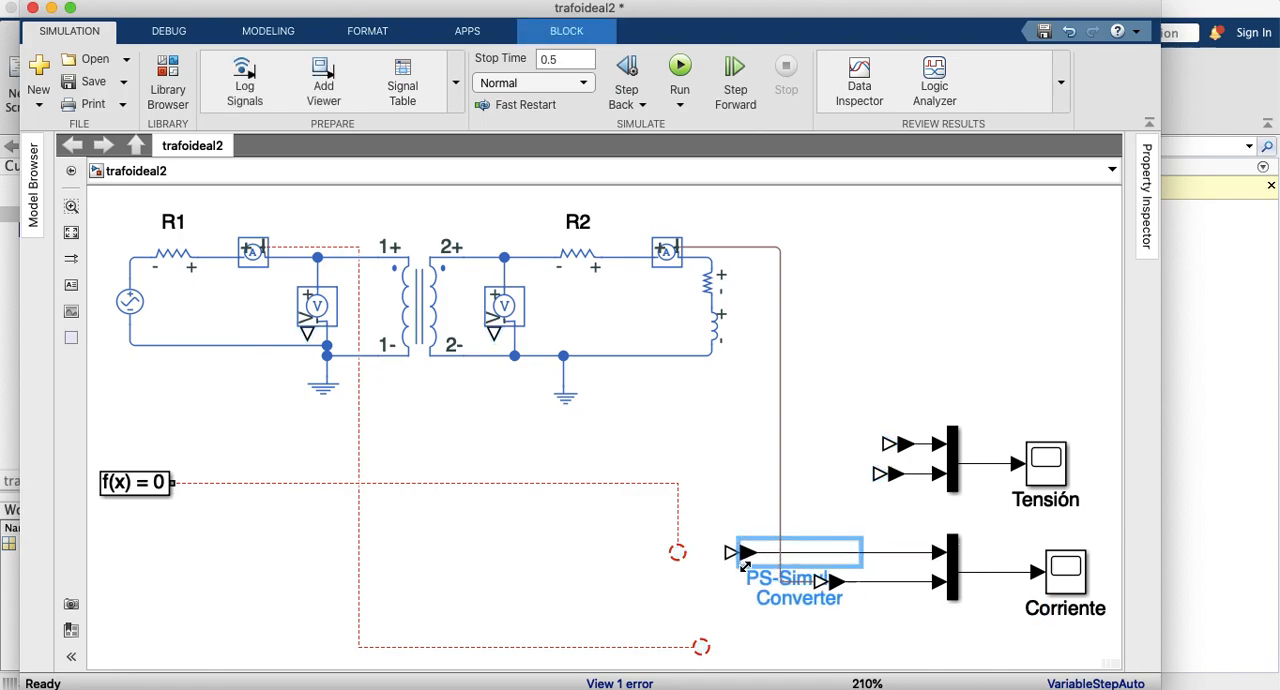
{"action": "left_click", "coordinate": [689, 549]}
{"action": "left_click_drag", "start_coordinate": [680, 551], "coordinate": [803, 547]}
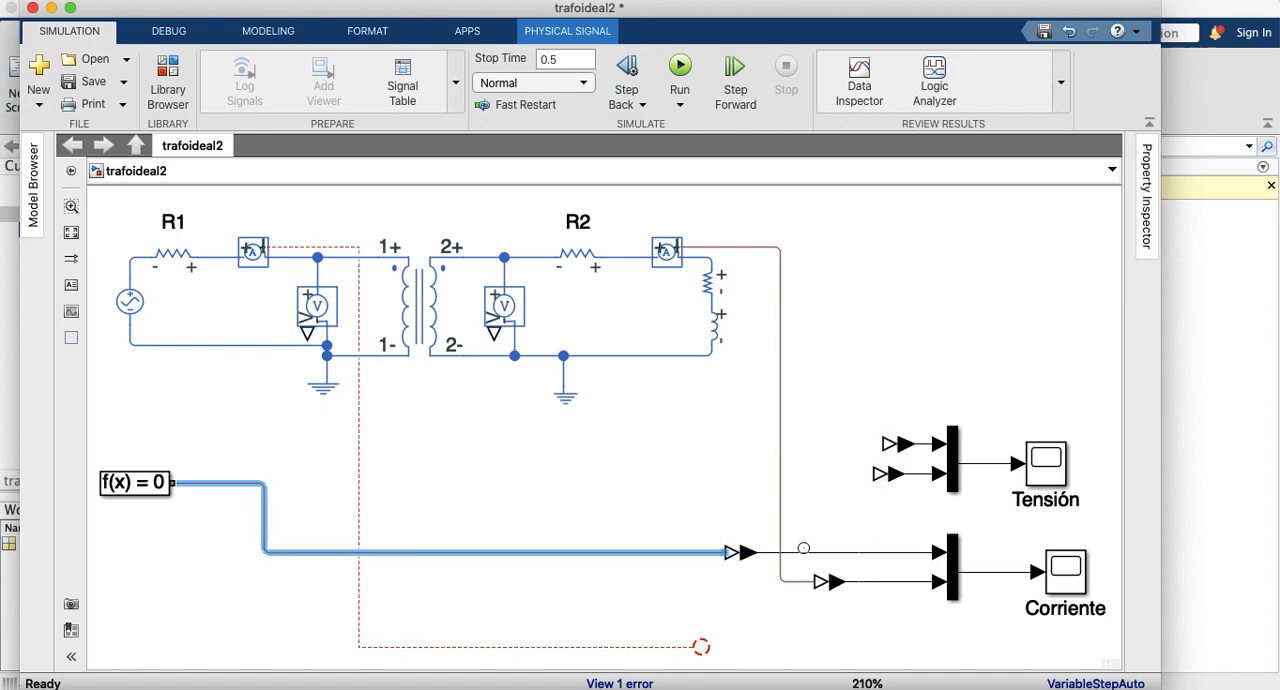
{"action": "left_click", "coordinate": [745, 552]}
{"action": "left_click_drag", "start_coordinate": [739, 541], "coordinate": [749, 499]}
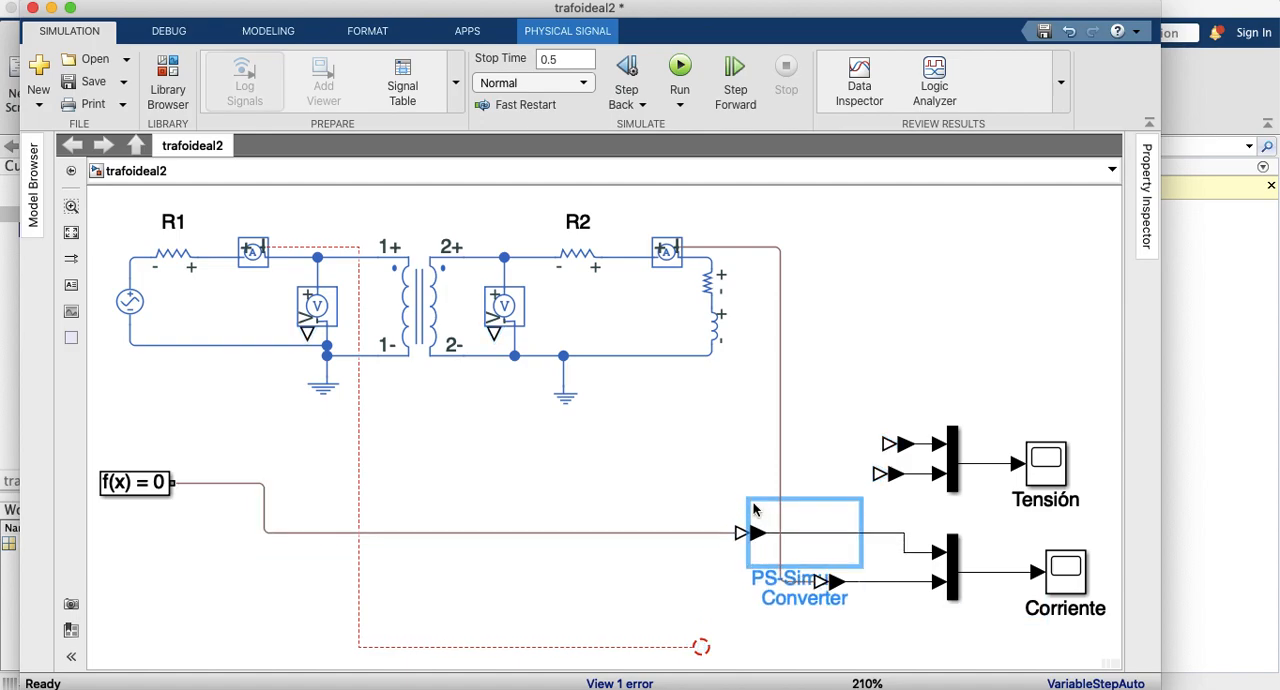
{"action": "left_click", "coordinate": [701, 560]}
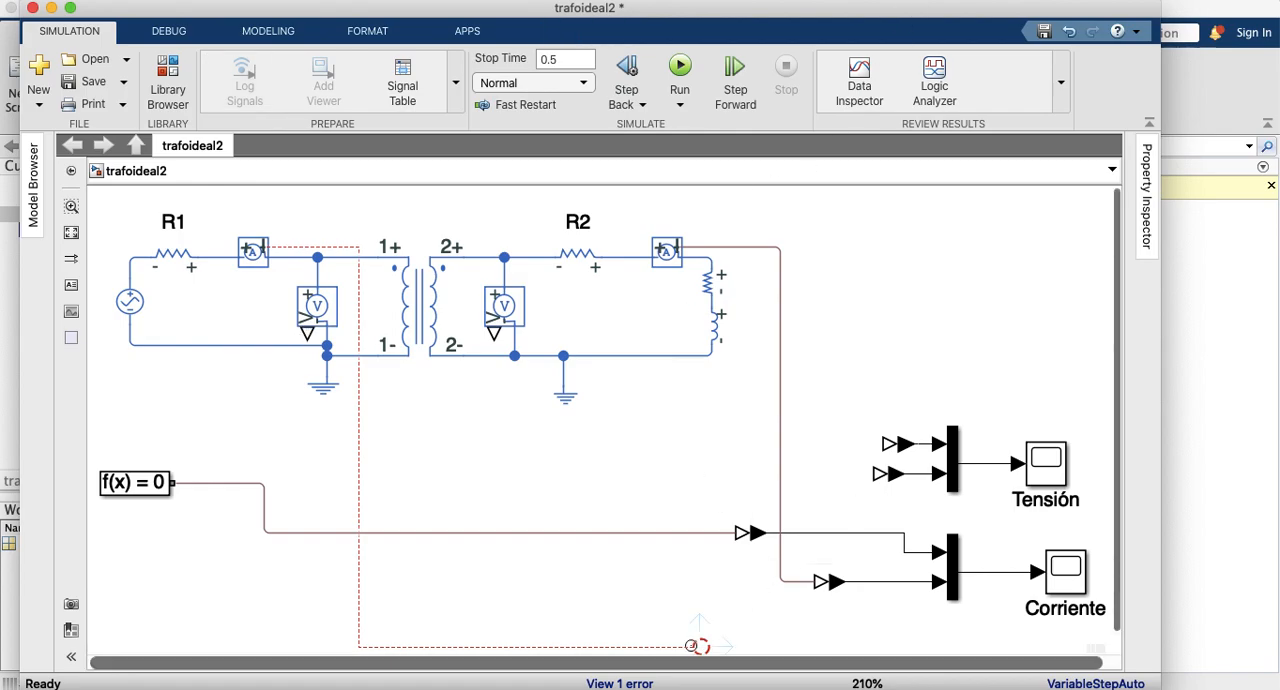
Step: Remove the primary current sensor's dangling line and the line between the solver configuration block and the upper Corriente converter
{"action": "left_click_drag", "start_coordinate": [697, 646], "coordinate": [210, 480]}
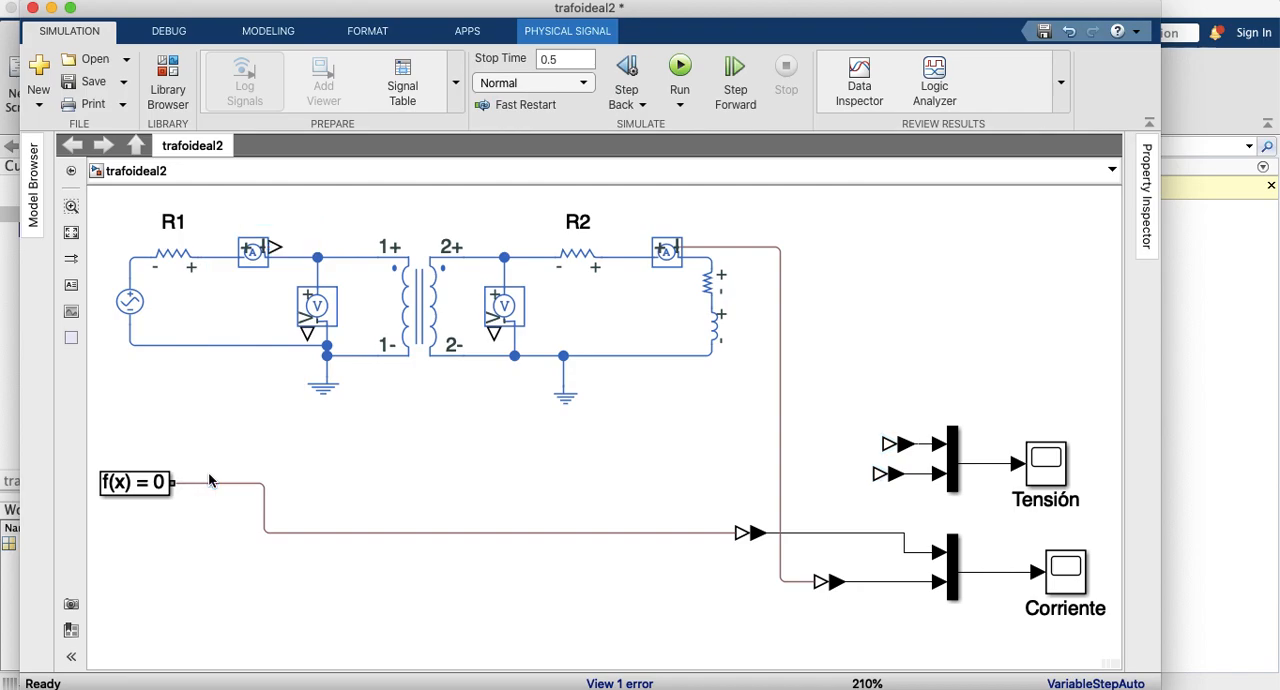
{"action": "left_click", "coordinate": [208, 483]}
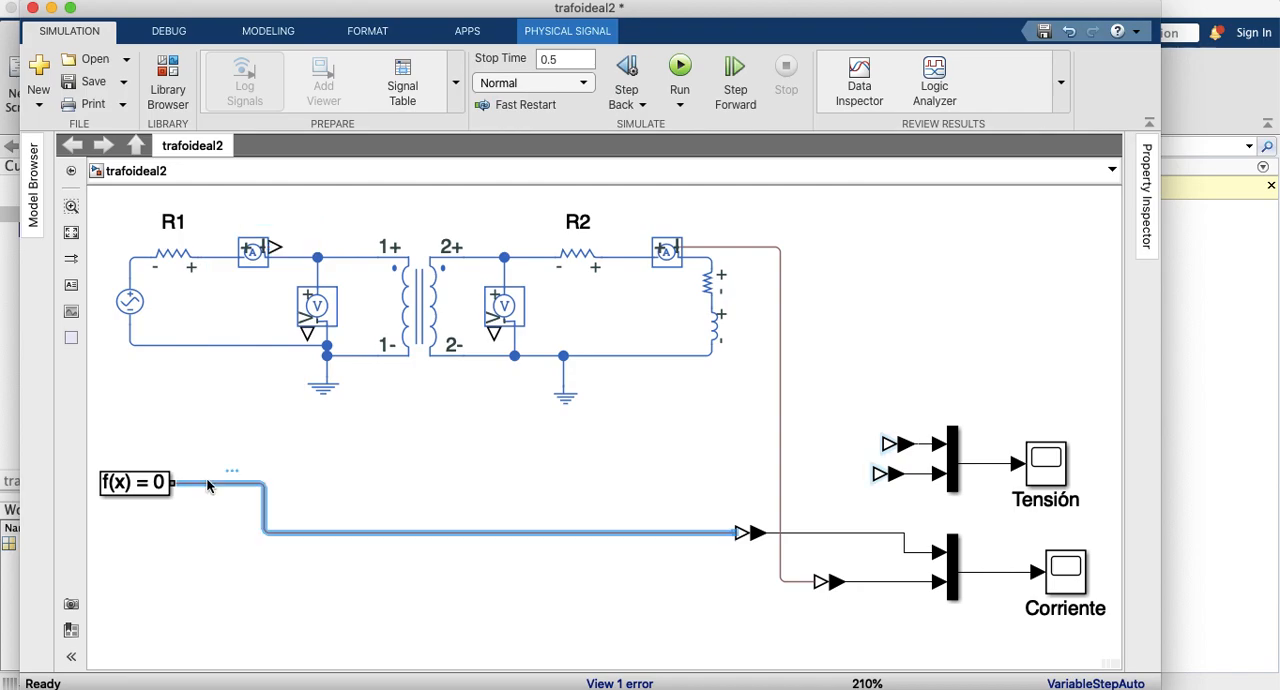
{"action": "key", "text": "Delete"}
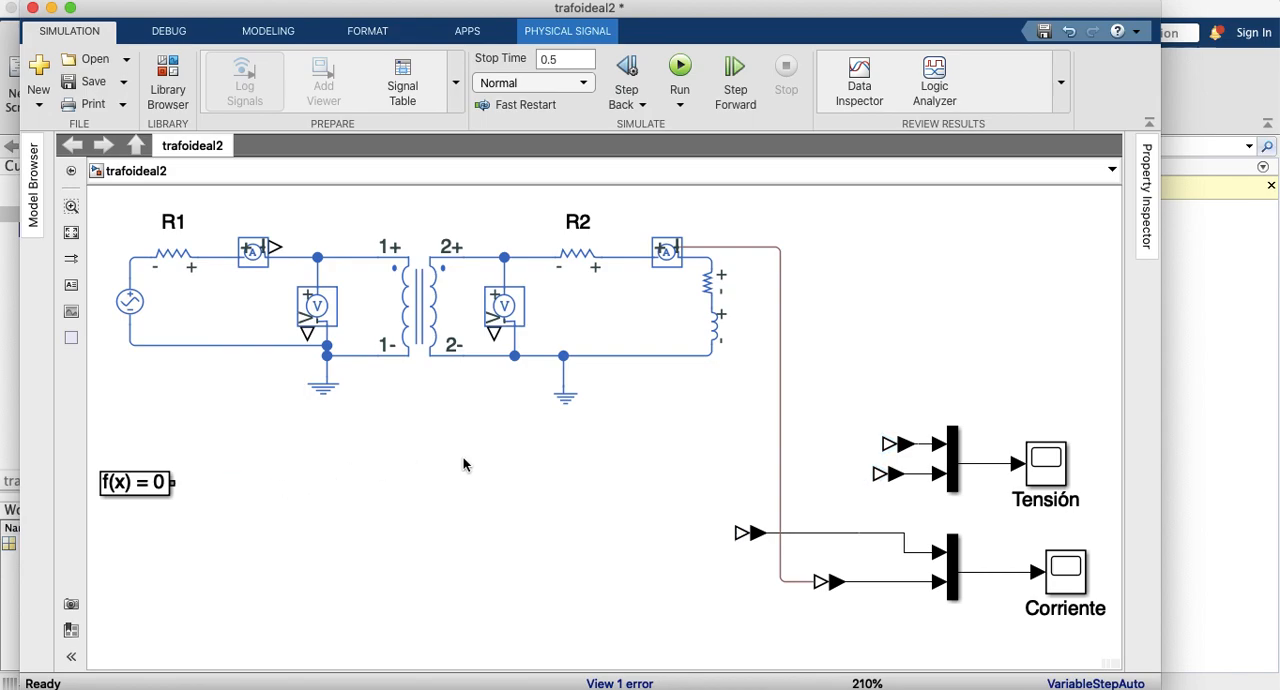
Step: Connect the primary voltage sensor to the upper Corriente converter and the solver configuration block to the secondary current sensor's signal line
{"action": "mouse_move", "coordinate": [740, 533]}
{"action": "left_mouse_down"}
{"action": "mouse_move", "coordinate": [376, 452]}
{"action": "mouse_move", "coordinate": [303, 352]}
{"action": "mouse_move", "coordinate": [309, 333]}
{"action": "left_mouse_up"}
{"action": "left_click_drag", "start_coordinate": [173, 483], "coordinate": [781, 572]}
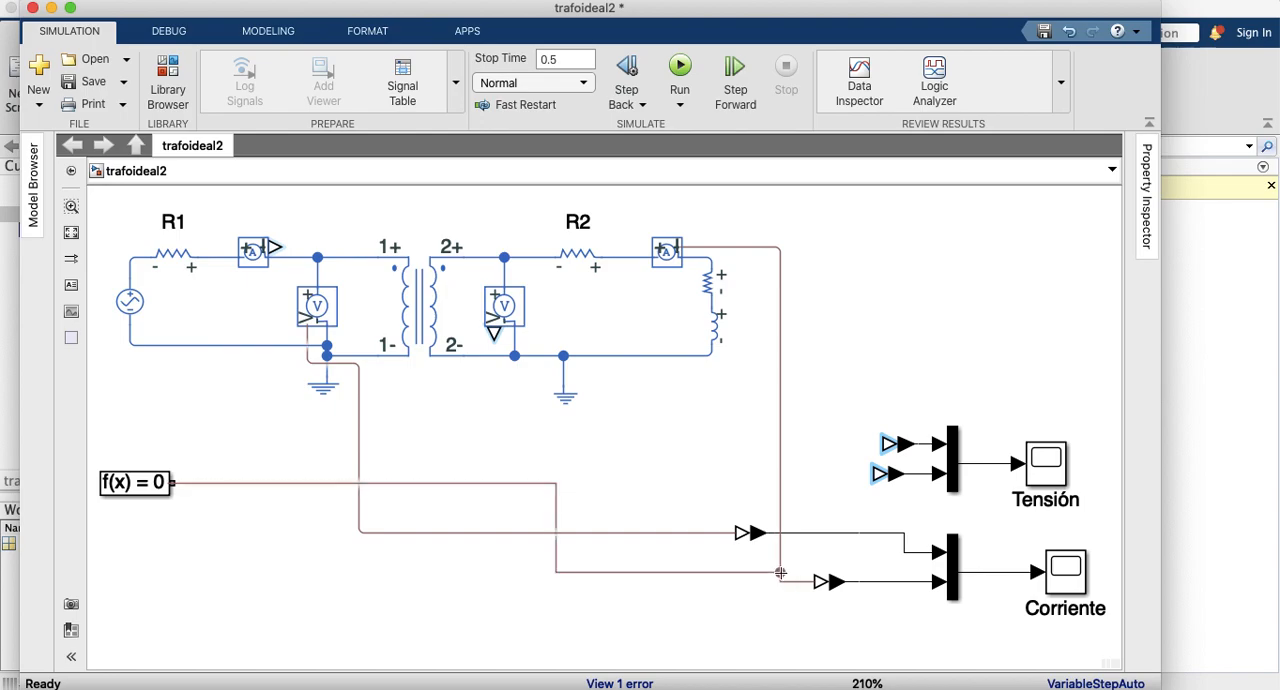
{"action": "left_click_drag", "start_coordinate": [781, 572], "coordinate": [781, 572]}
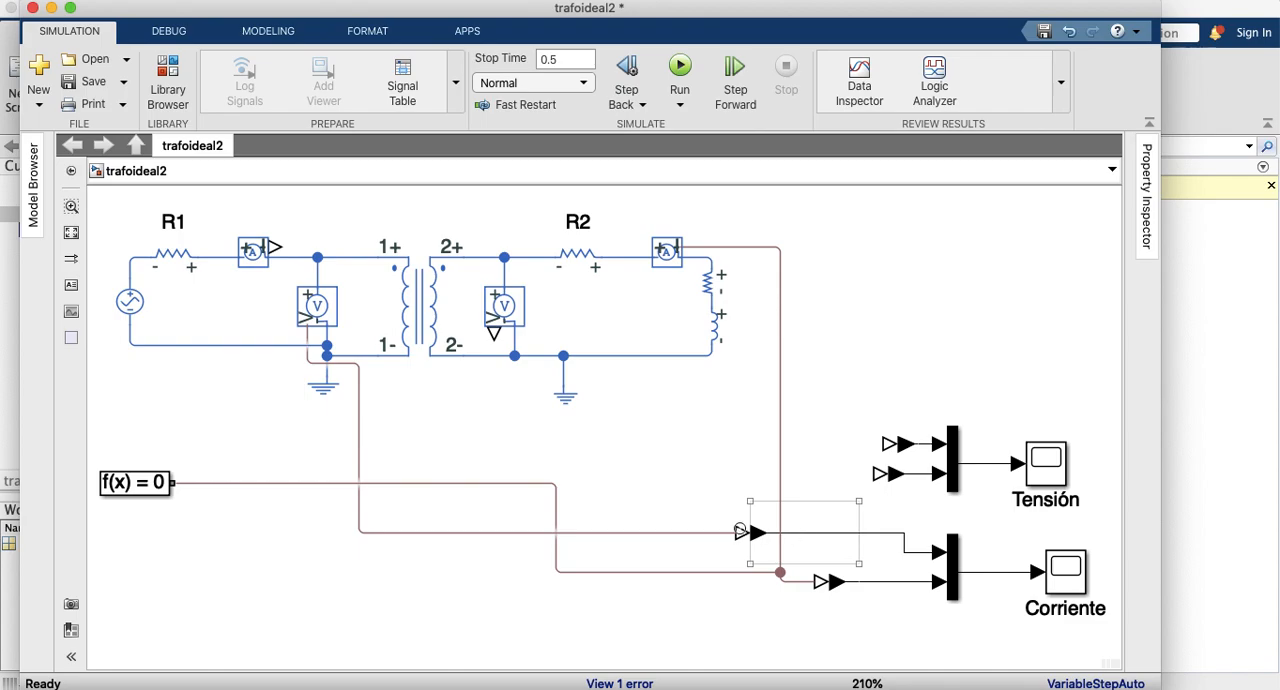
Step: Move the upper Corriente converter further left and widen the lower converter
{"action": "left_click", "coordinate": [750, 534]}
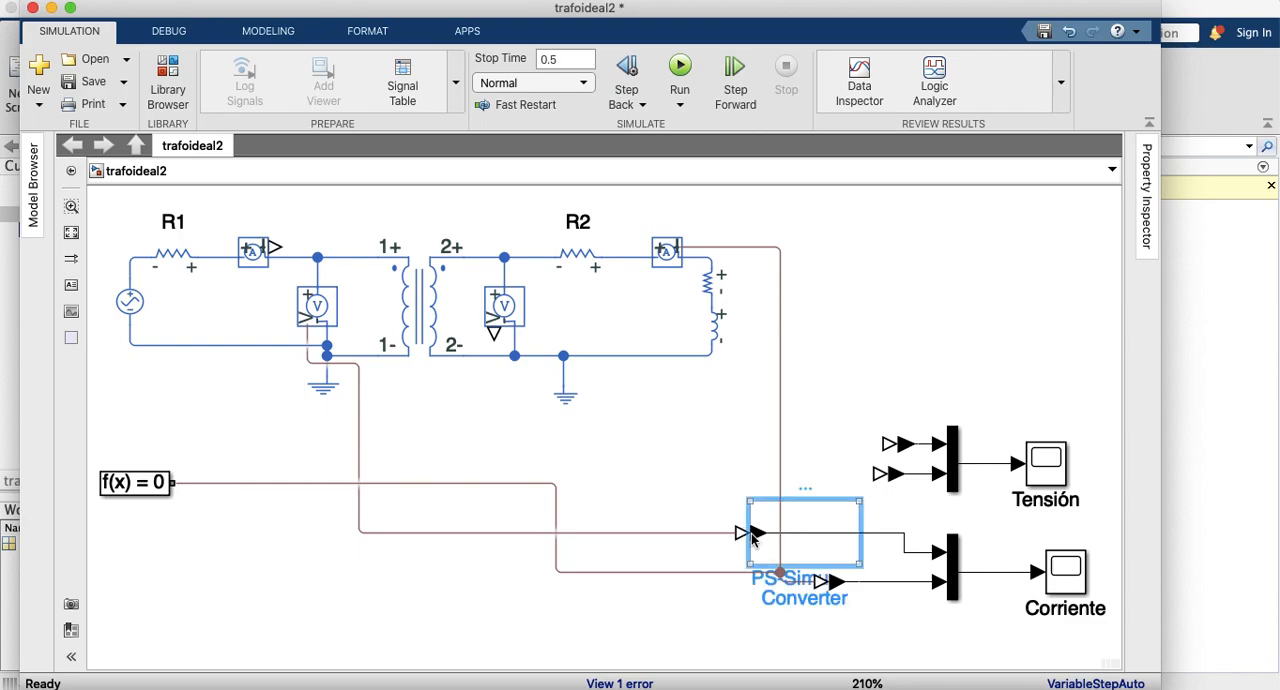
{"action": "left_click_drag", "start_coordinate": [853, 562], "coordinate": [689, 566]}
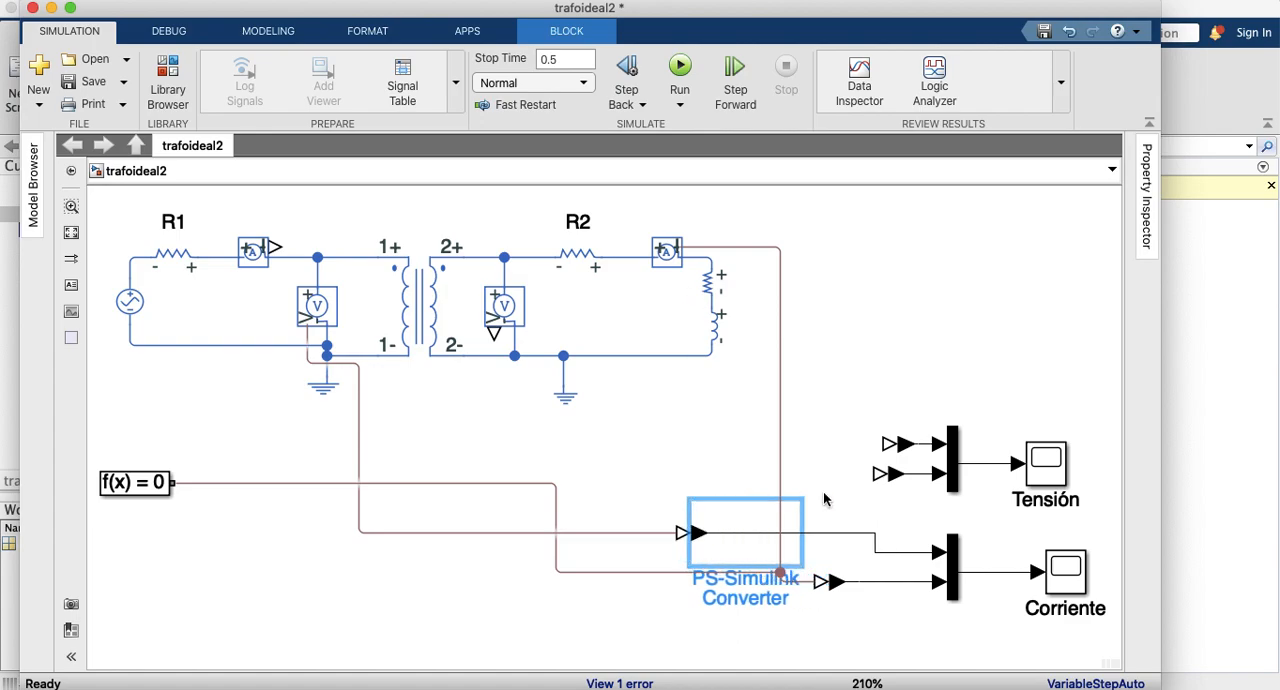
{"action": "left_click", "coordinate": [845, 583]}
{"action": "left_click_drag", "start_coordinate": [864, 596], "coordinate": [884, 598]}
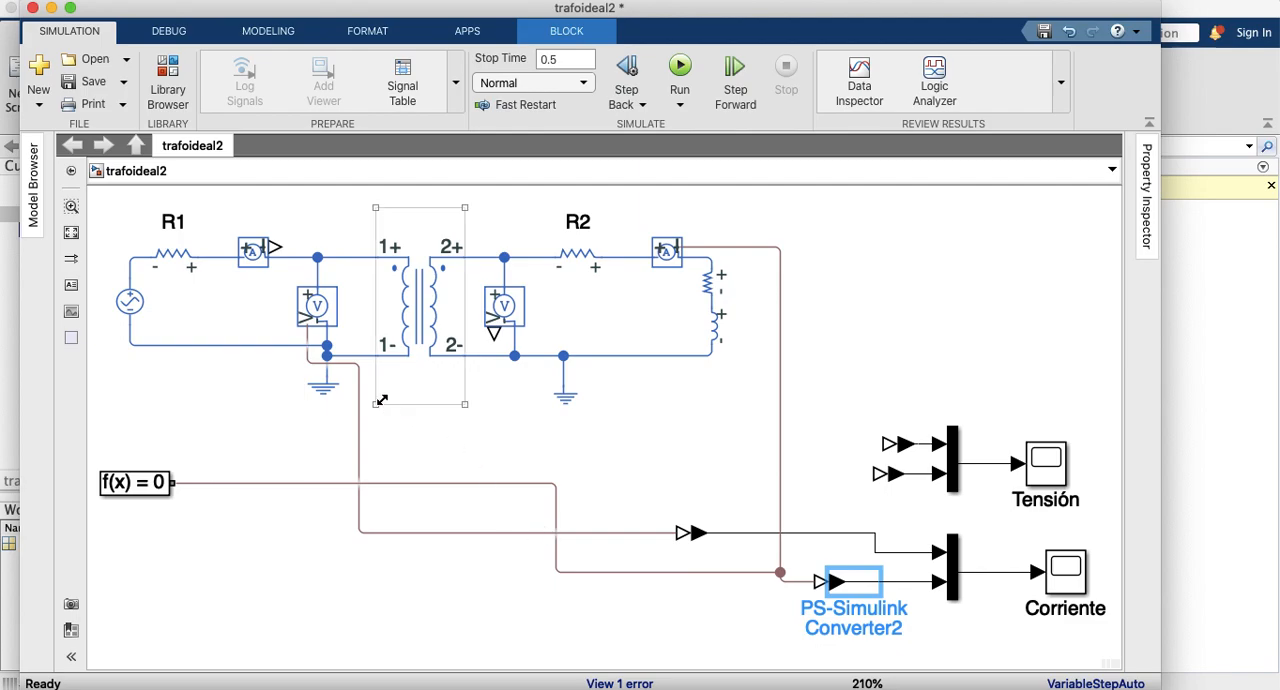
Step: Delete the primary voltage sensor's line and connect the primary current sensor's output to the upper Corriente converter instead
{"action": "left_click", "coordinate": [359, 432]}
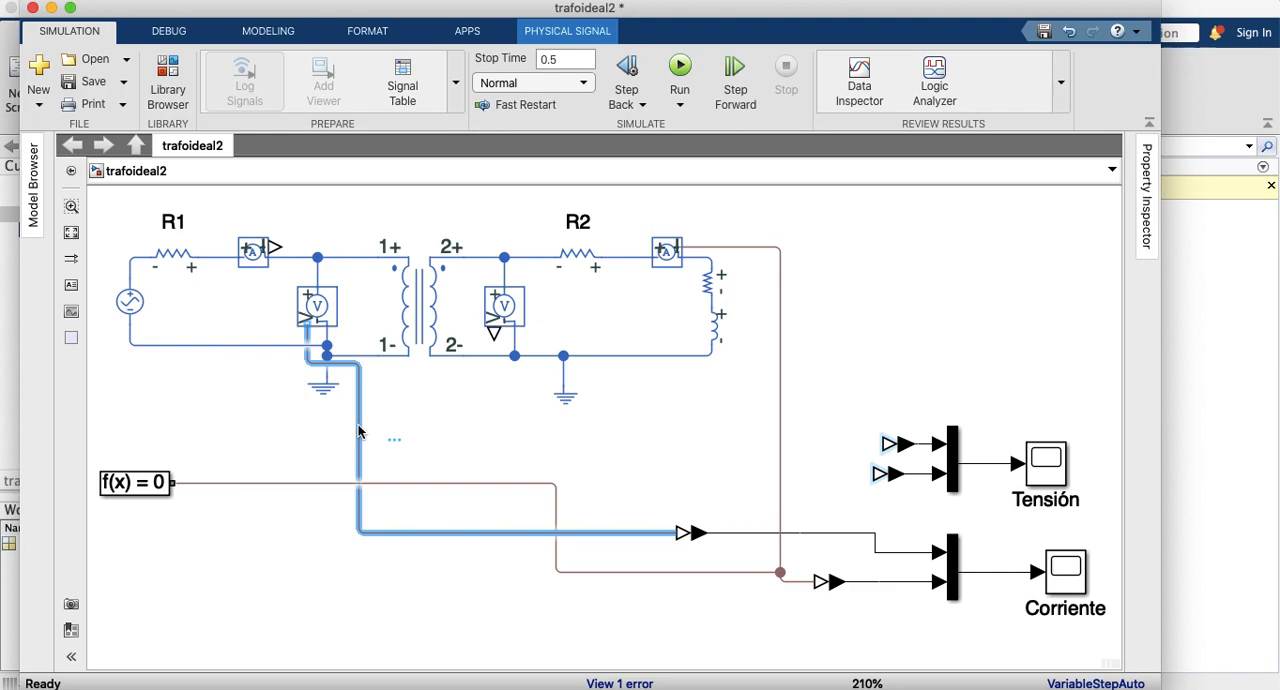
{"action": "key", "text": "Delete"}
{"action": "left_click_drag", "start_coordinate": [680, 532], "coordinate": [315, 262]}
{"action": "left_click_drag", "start_coordinate": [272, 246], "coordinate": [277, 246]}
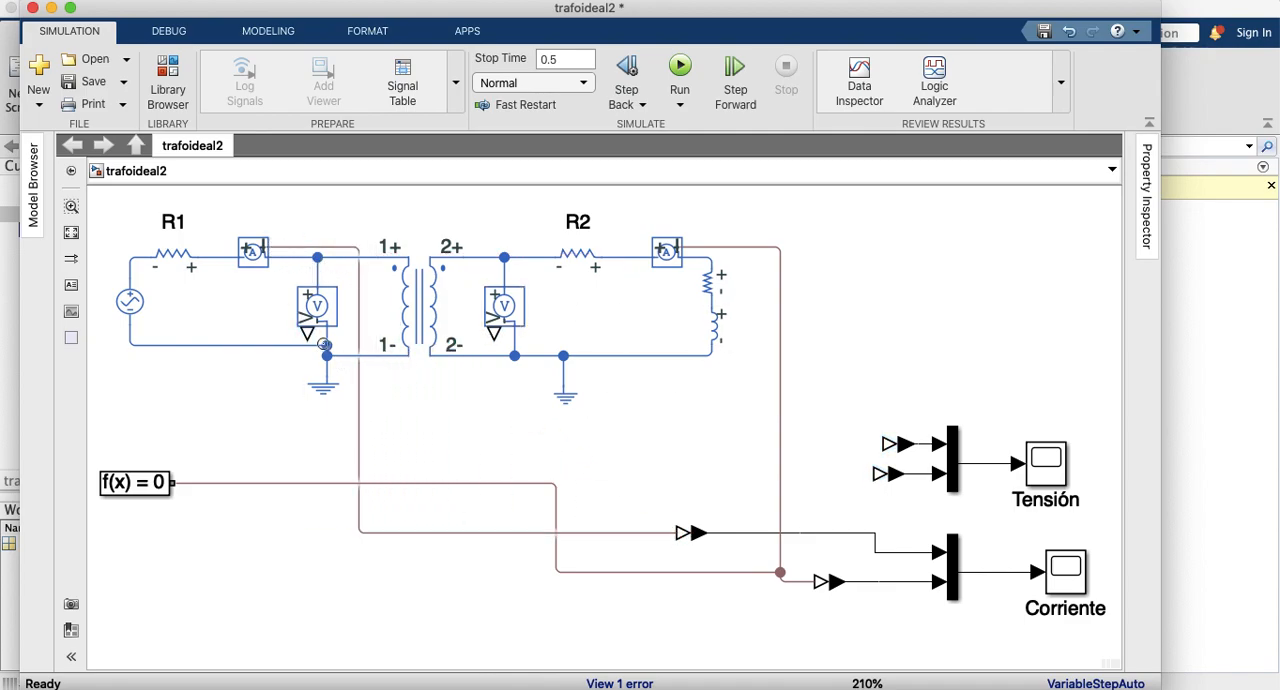
Step: Connect the primary and secondary voltage sensors to the upper and lower Tensión converters, and run the simulation
{"action": "mouse_move", "coordinate": [306, 335]}
{"action": "left_mouse_down"}
{"action": "mouse_move", "coordinate": [886, 423]}
{"action": "mouse_move", "coordinate": [888, 443]}
{"action": "left_mouse_up"}
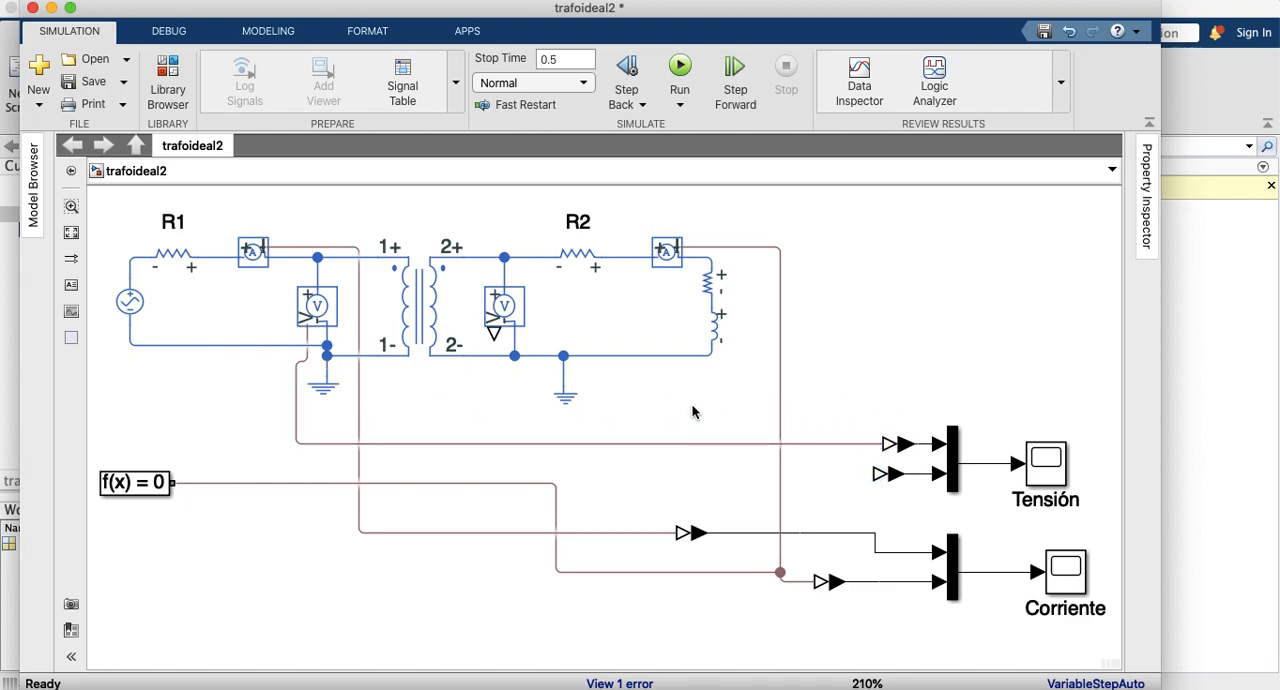
{"action": "left_click_drag", "start_coordinate": [495, 322], "coordinate": [873, 480]}
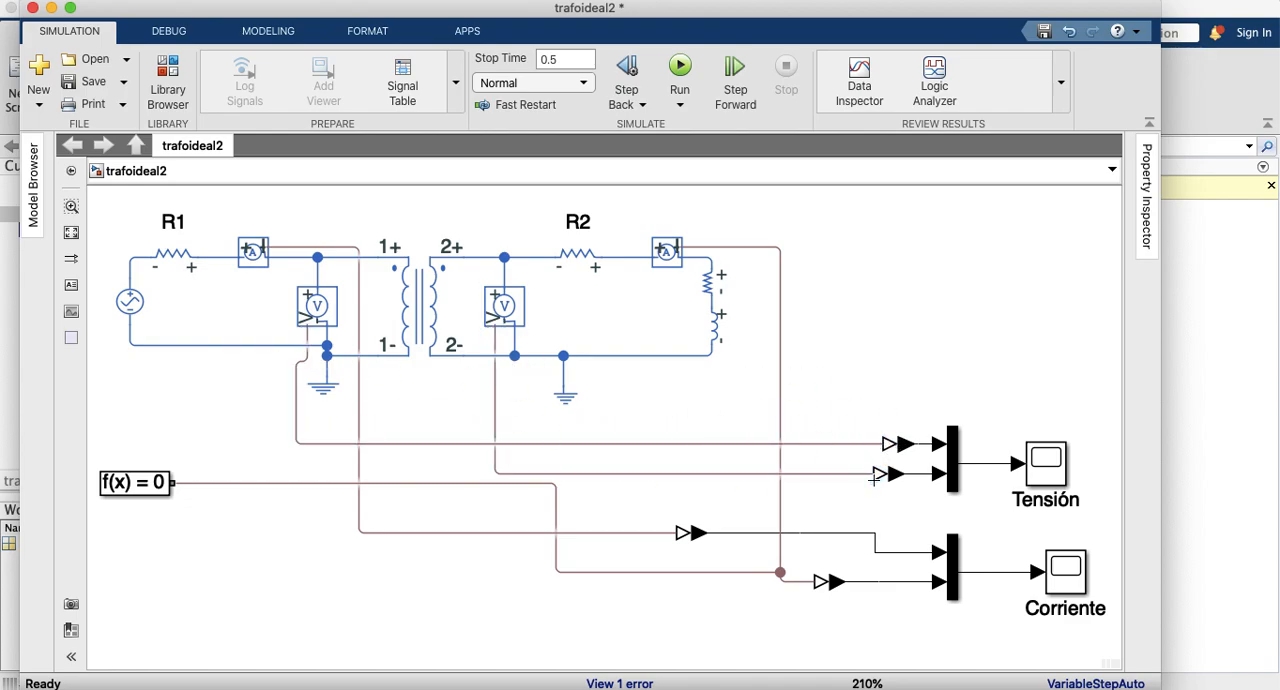
{"action": "left_click", "coordinate": [679, 70]}
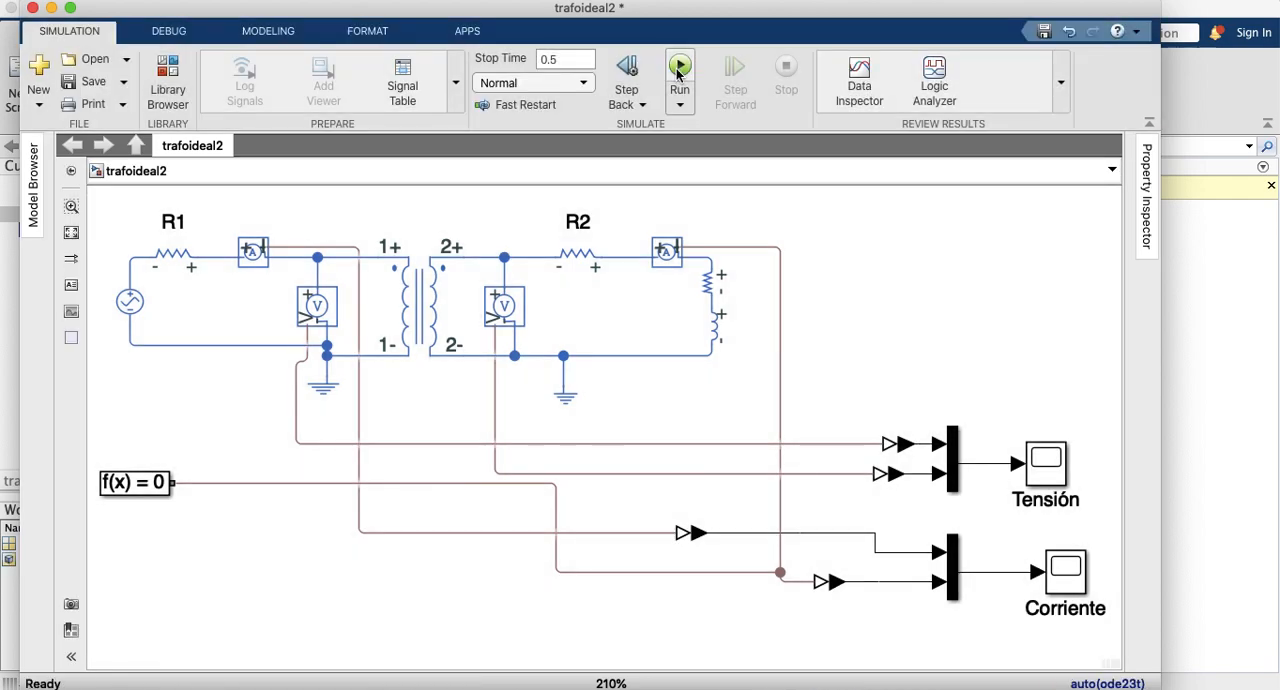
Step: Open the Tensión scope, autoscale it, and examine the first cycle and positive peak of the secondary voltage up close
{"action": "left_click", "coordinate": [1047, 465]}
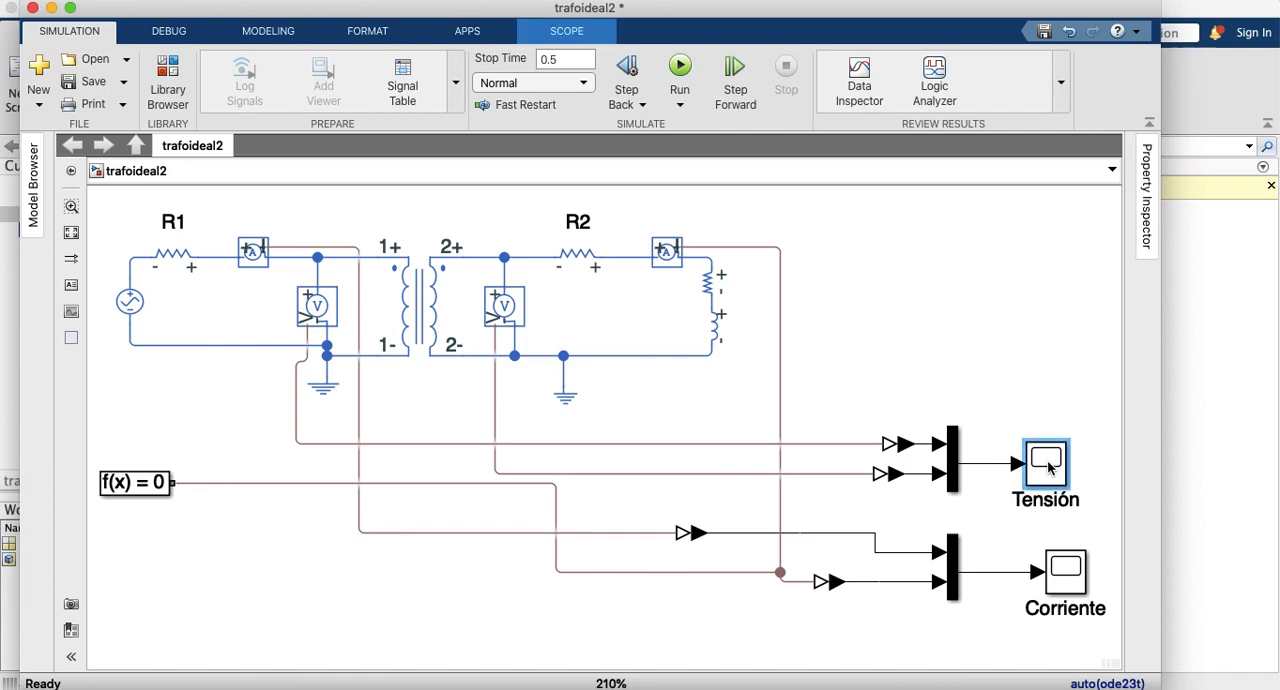
{"action": "double_click", "coordinate": [1047, 465]}
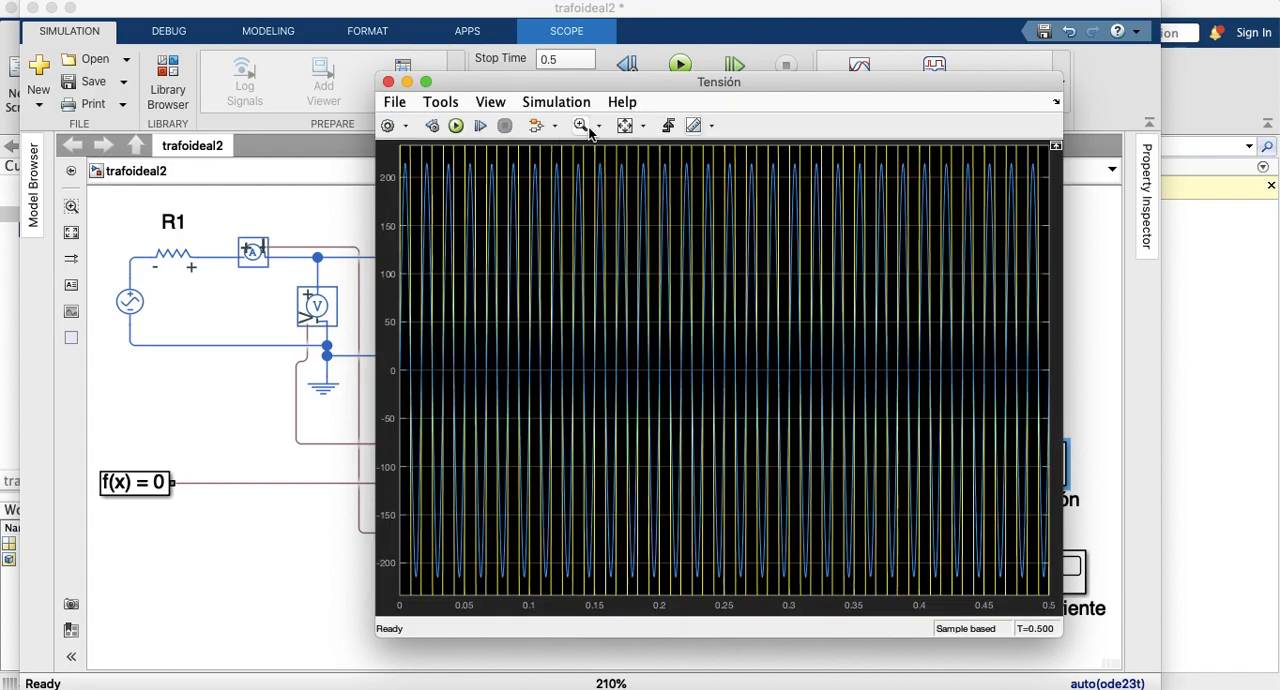
{"action": "left_click", "coordinate": [624, 126]}
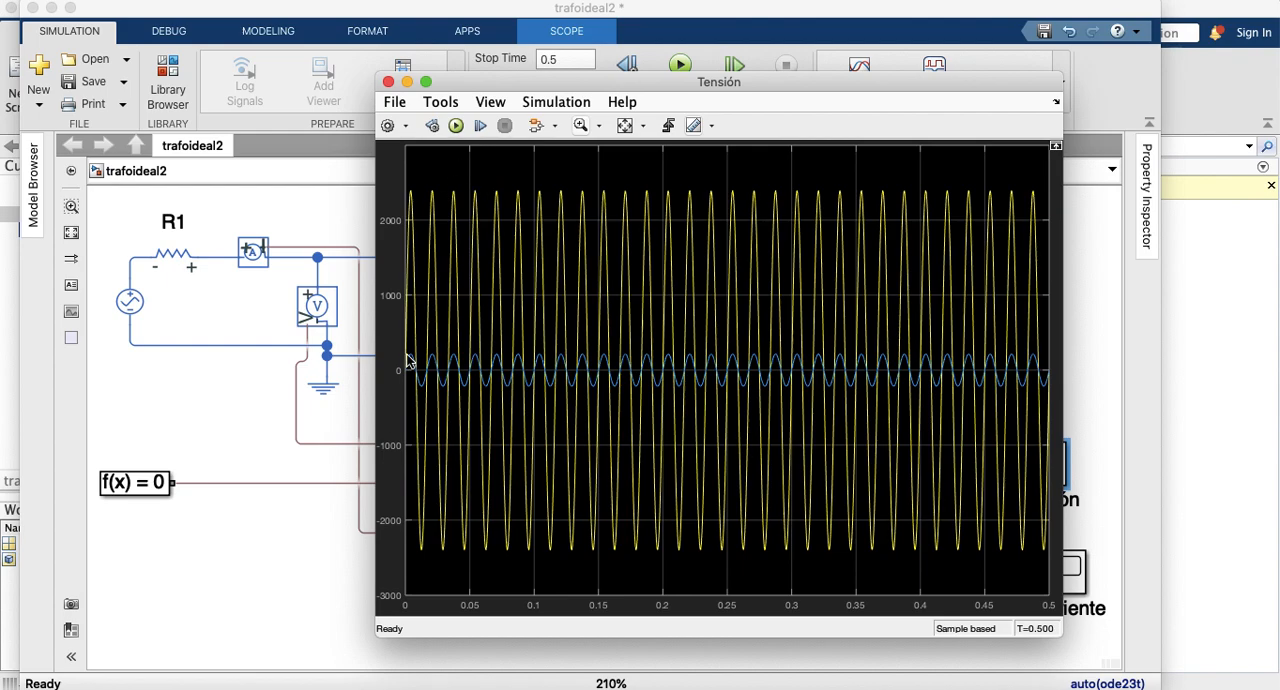
{"action": "left_click", "coordinate": [581, 126]}
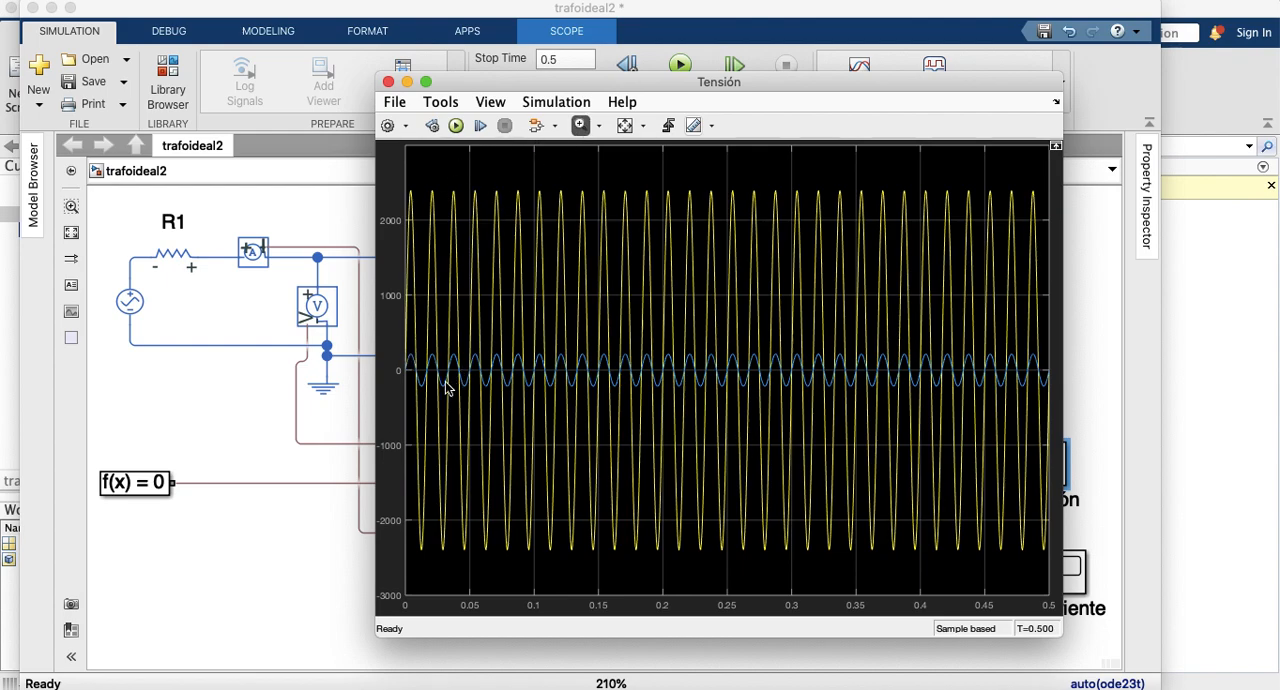
{"action": "left_click_drag", "start_coordinate": [402, 347], "coordinate": [433, 404]}
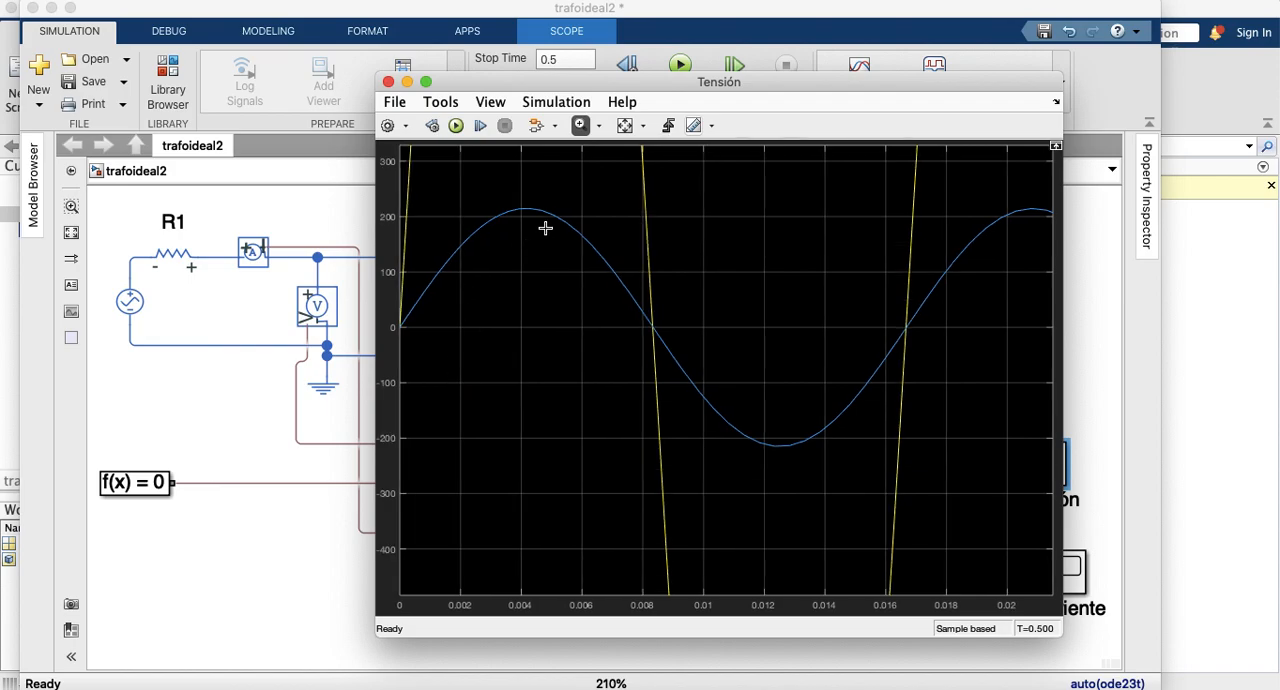
{"action": "left_click_drag", "start_coordinate": [489, 196], "coordinate": [571, 229]}
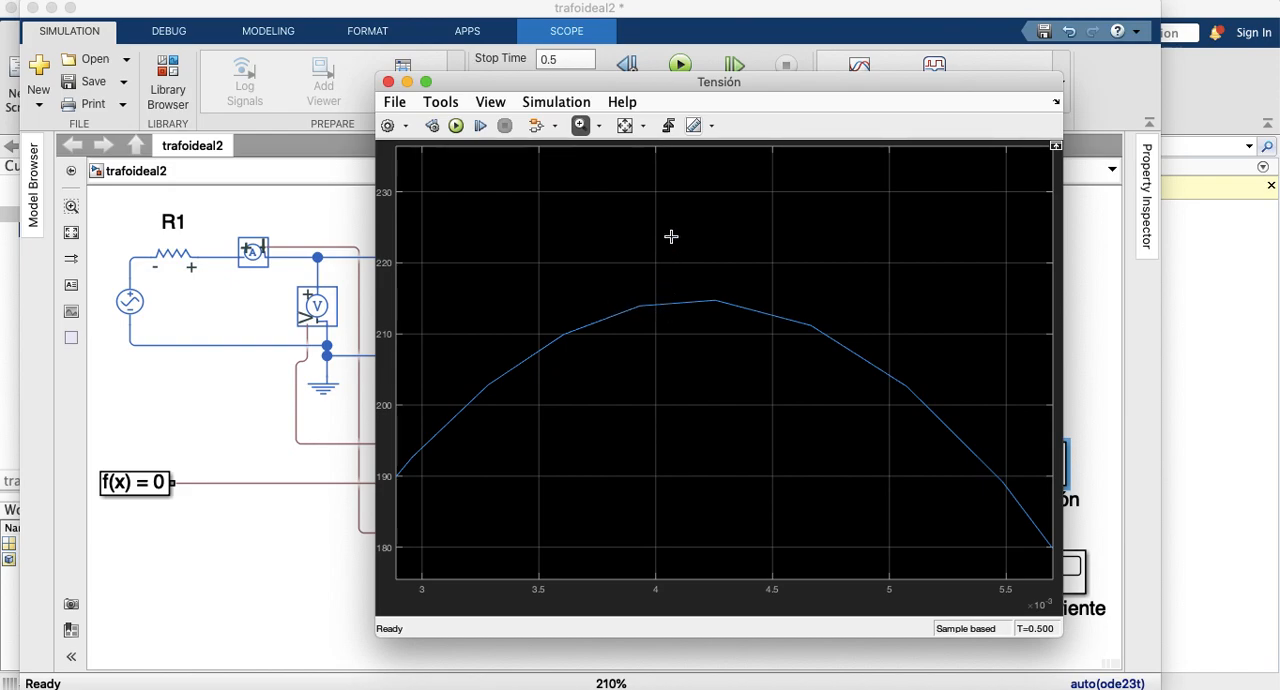
{"action": "left_click_drag", "start_coordinate": [670, 81], "coordinate": [630, 82]}
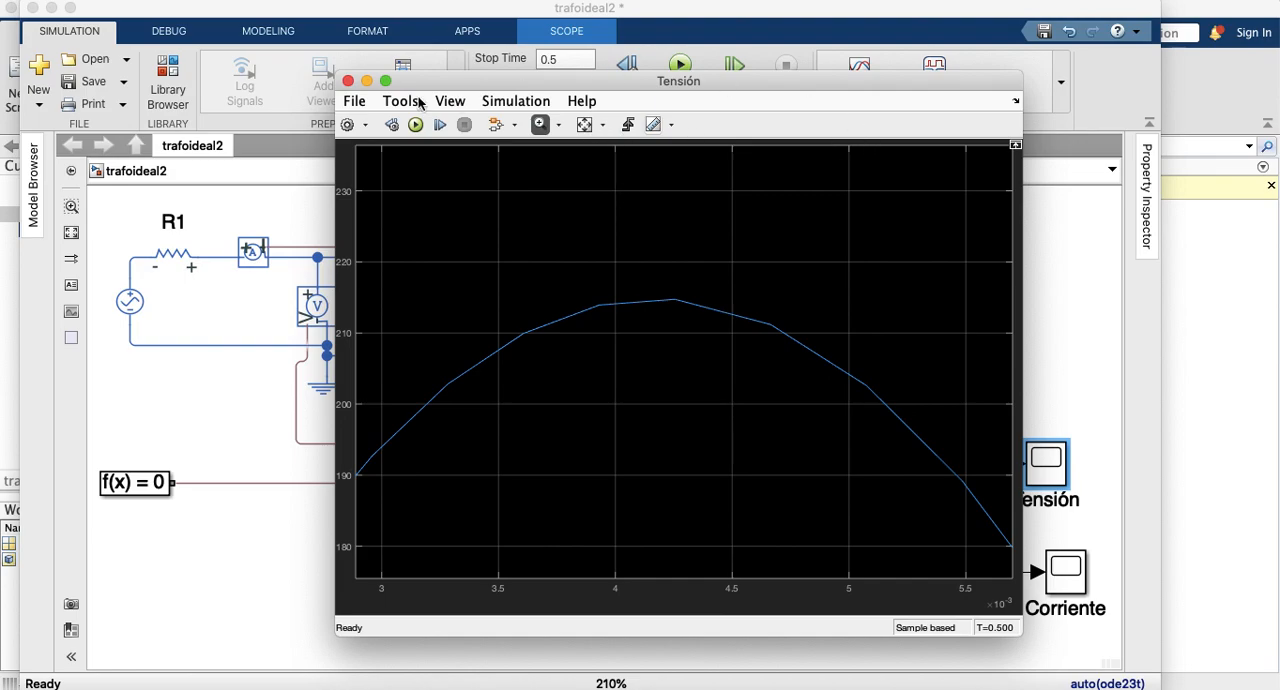
{"action": "left_click", "coordinate": [584, 124]}
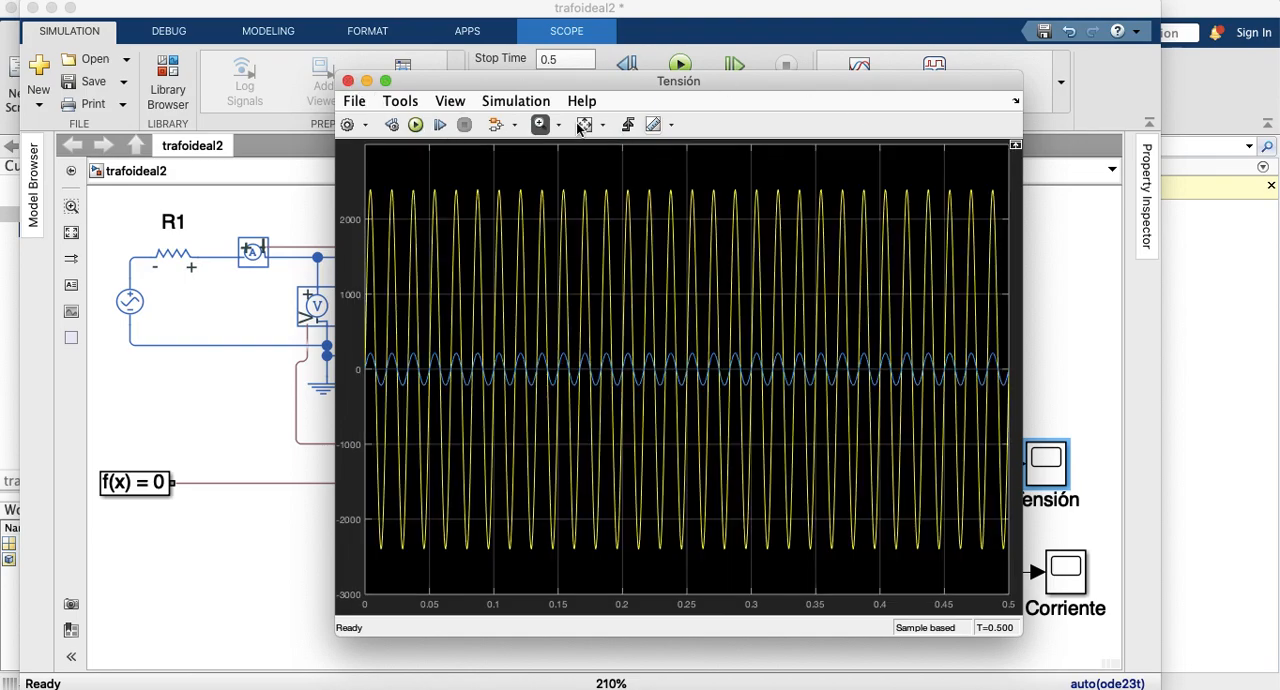
{"action": "left_click", "coordinate": [347, 82]}
Step: Open the Corriente scope, fit both current waveforms to the axes for inspection, and close it
{"action": "left_click", "coordinate": [1052, 572]}
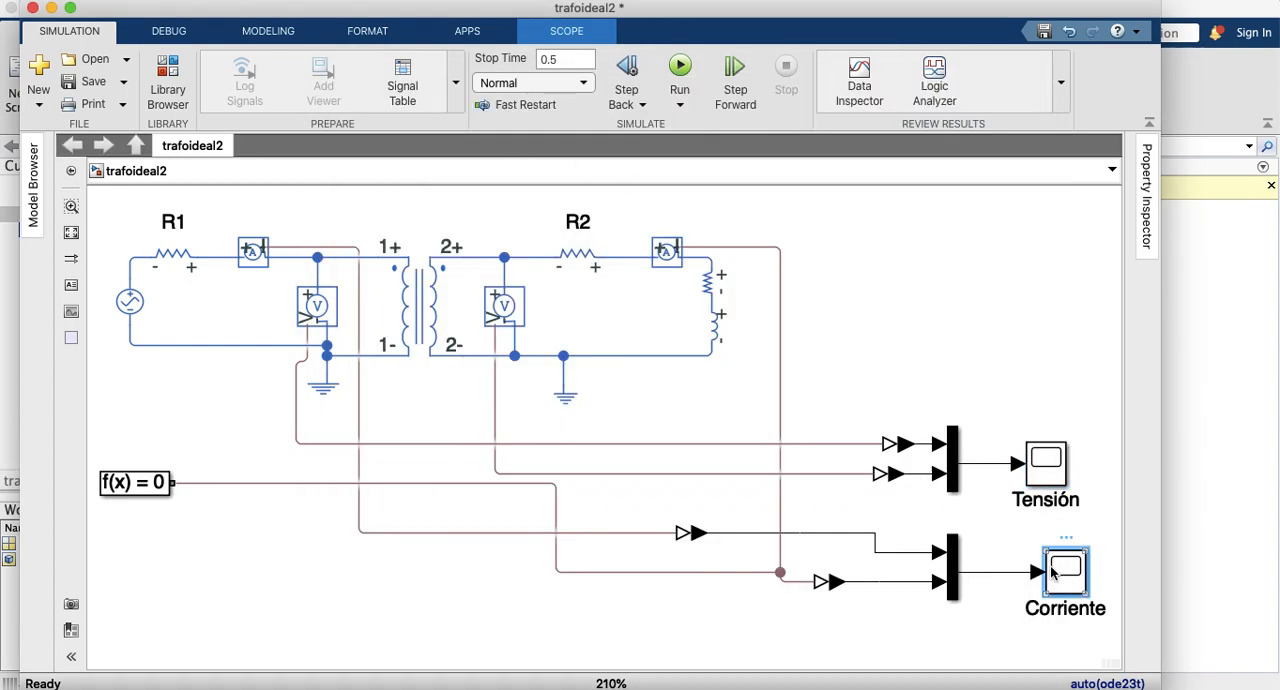
{"action": "double_click", "coordinate": [1052, 572]}
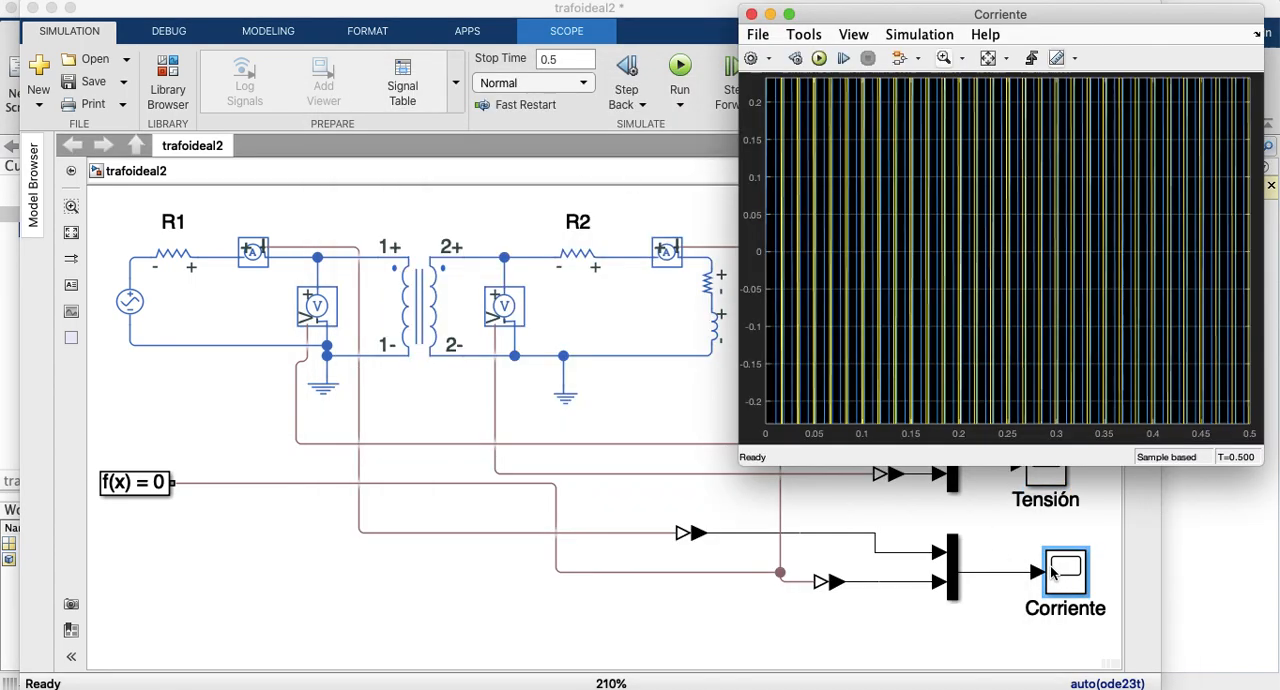
{"action": "left_click", "coordinate": [988, 58]}
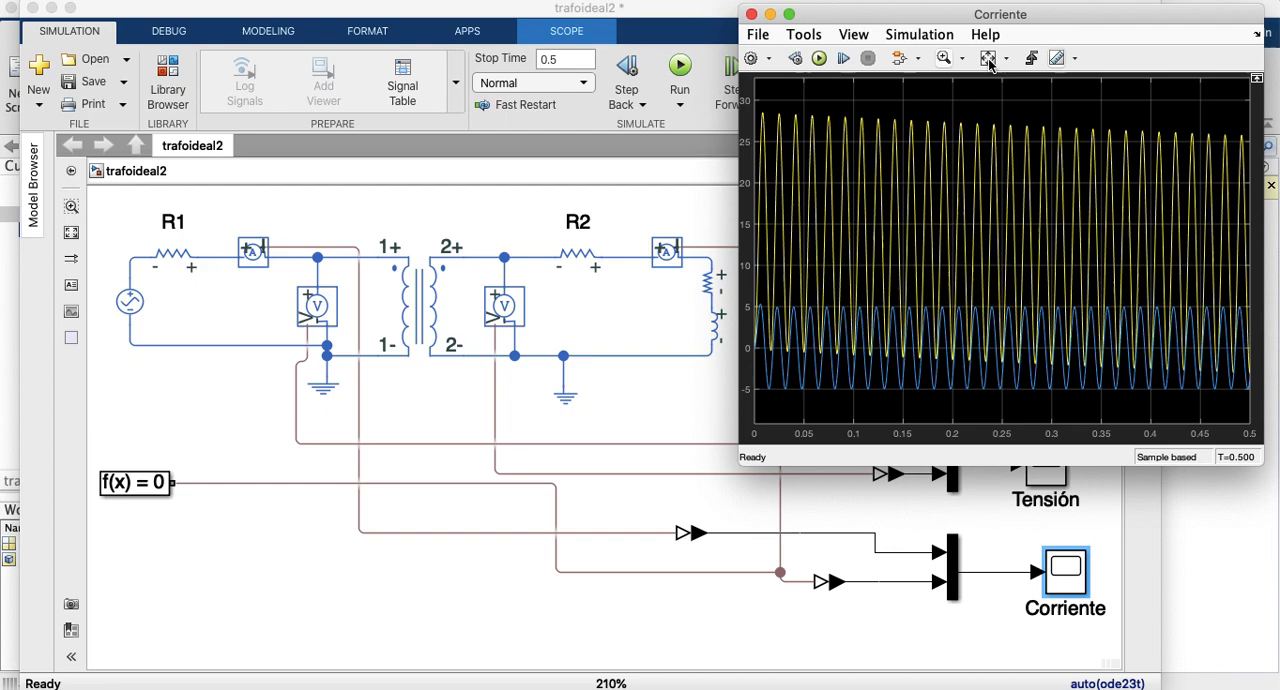
{"action": "left_click", "coordinate": [751, 14]}
Step: Set the stop time to 2, rerun the simulation, and check the currents in the Corriente scope
{"action": "left_click", "coordinate": [575, 60]}
{"action": "key", "text": "BackSpace"}
{"action": "type", "text": "2"}
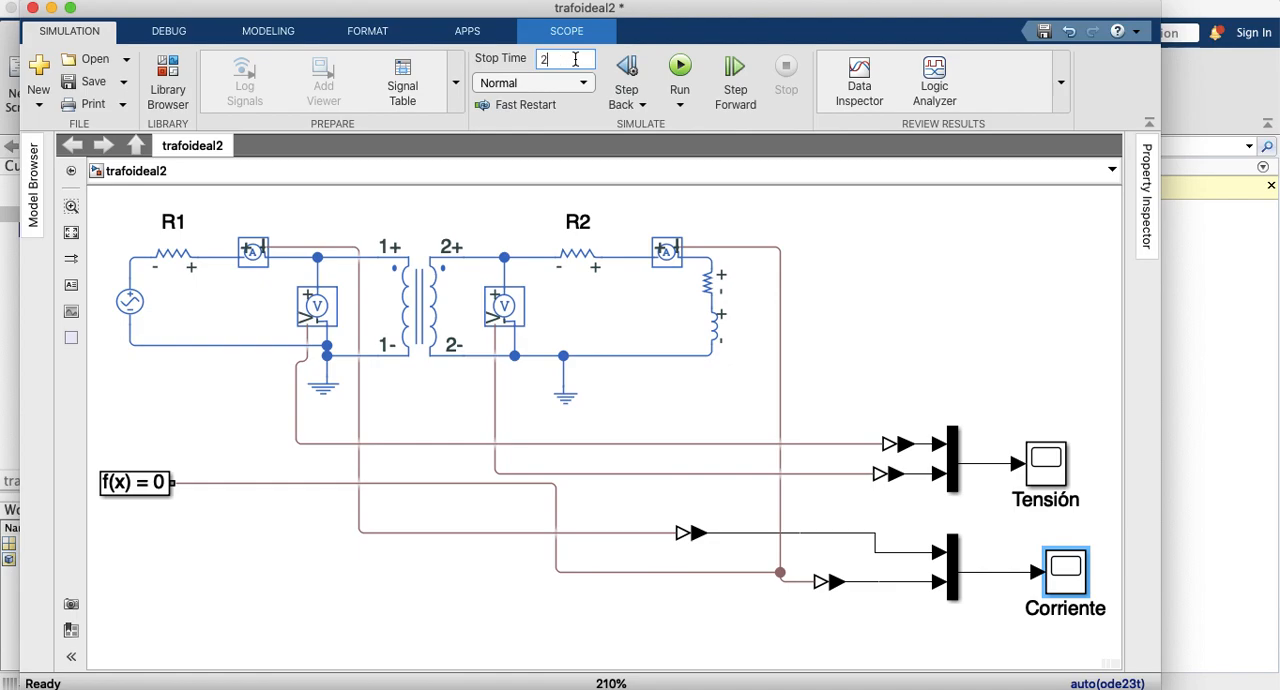
{"action": "left_click", "coordinate": [680, 68]}
{"action": "double_click", "coordinate": [1066, 585]}
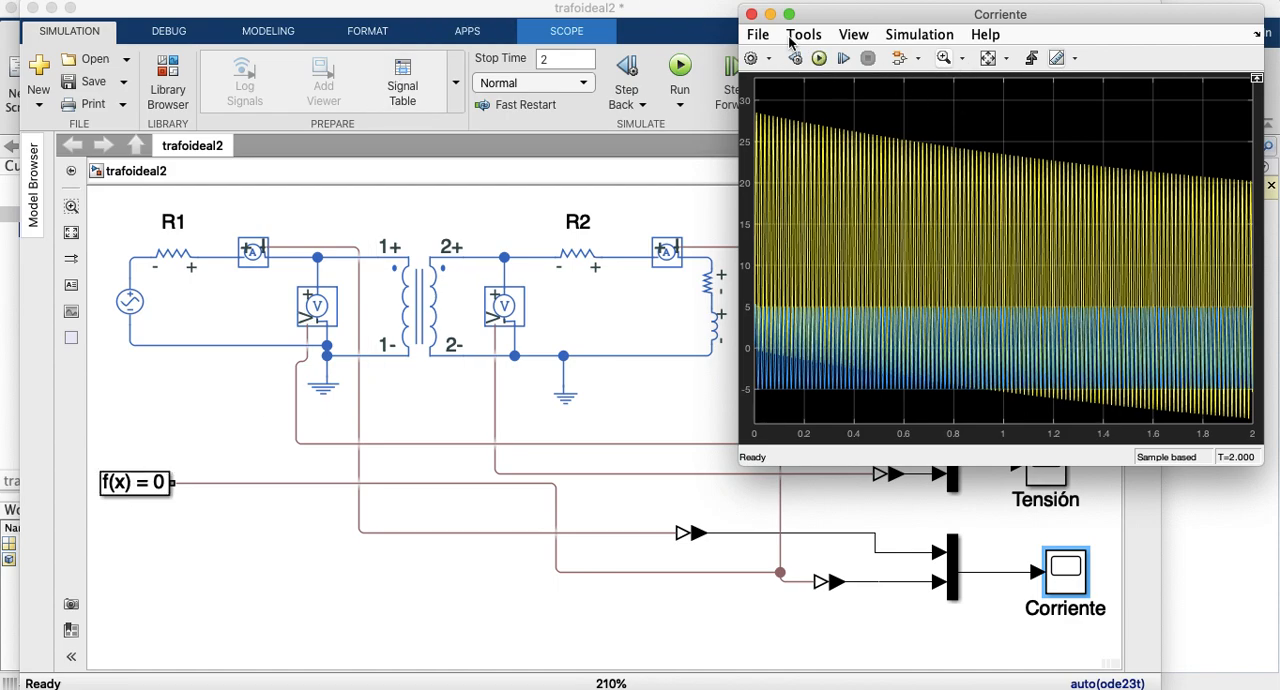
{"action": "left_click", "coordinate": [751, 17]}
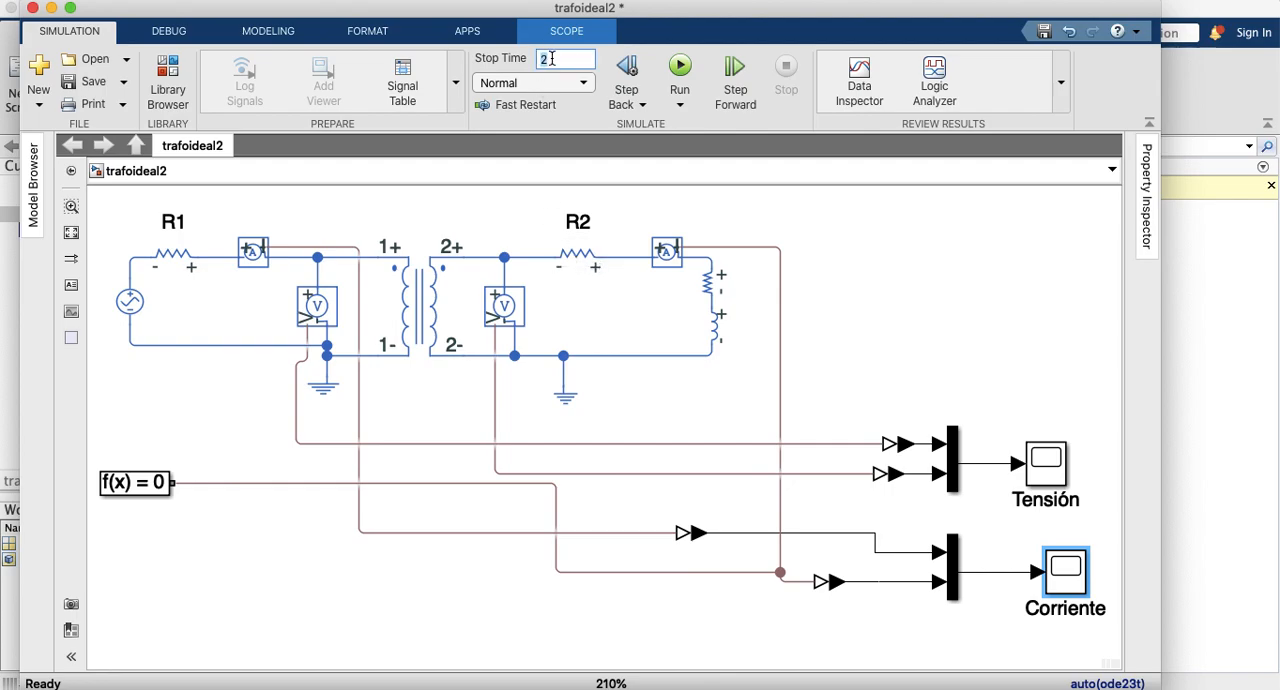
Step: Rerun the simulation with a stop time of 10 and inspect the autoscaled Corriente scope
{"action": "left_click", "coordinate": [679, 68]}
{"action": "double_click", "coordinate": [1067, 574]}
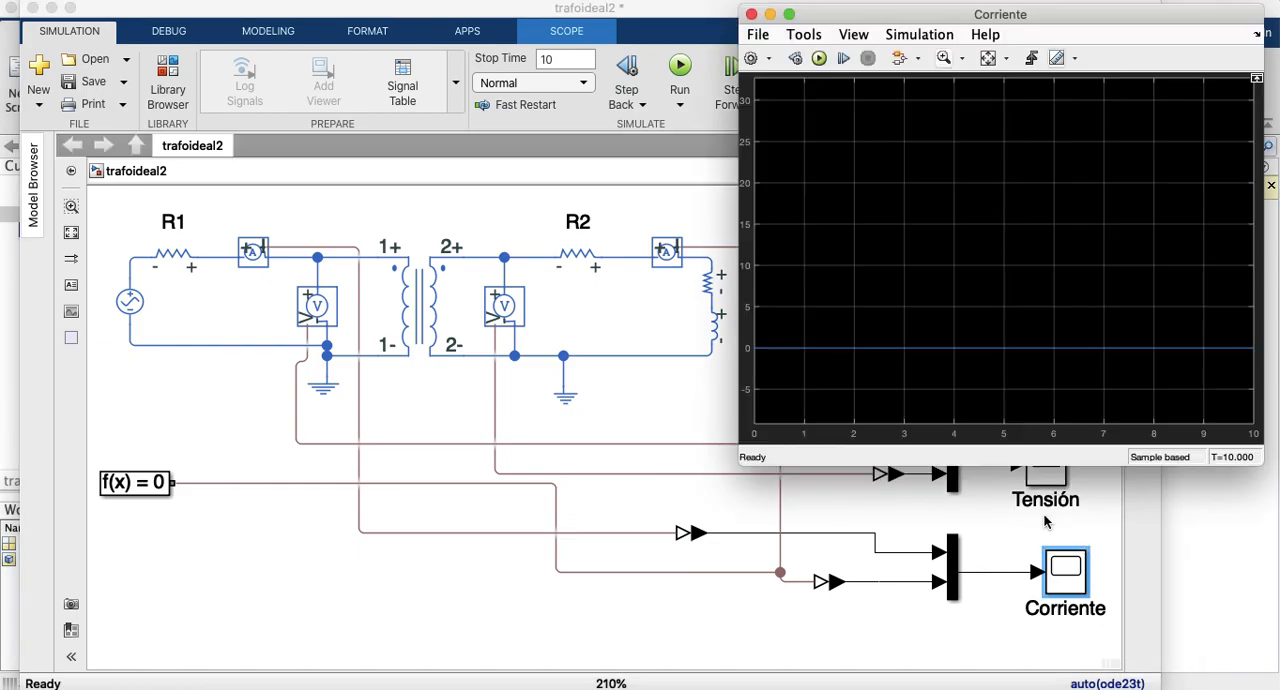
{"action": "left_click", "coordinate": [988, 62]}
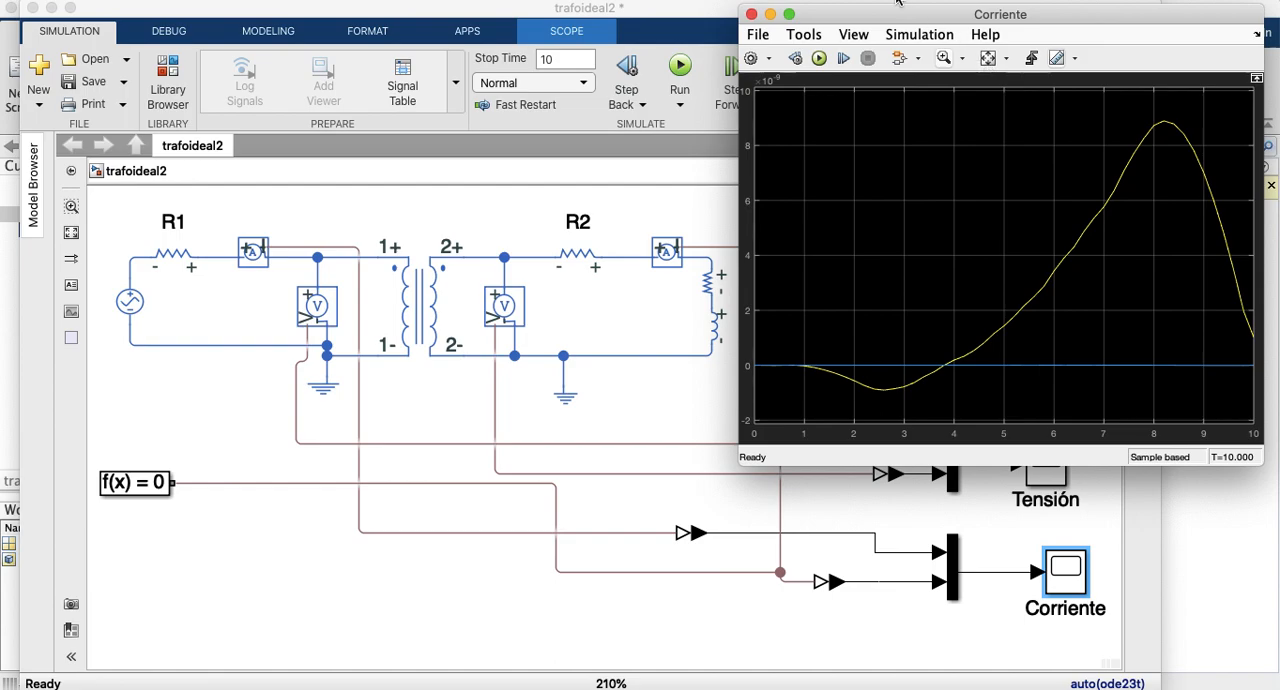
{"action": "left_click", "coordinate": [751, 14]}
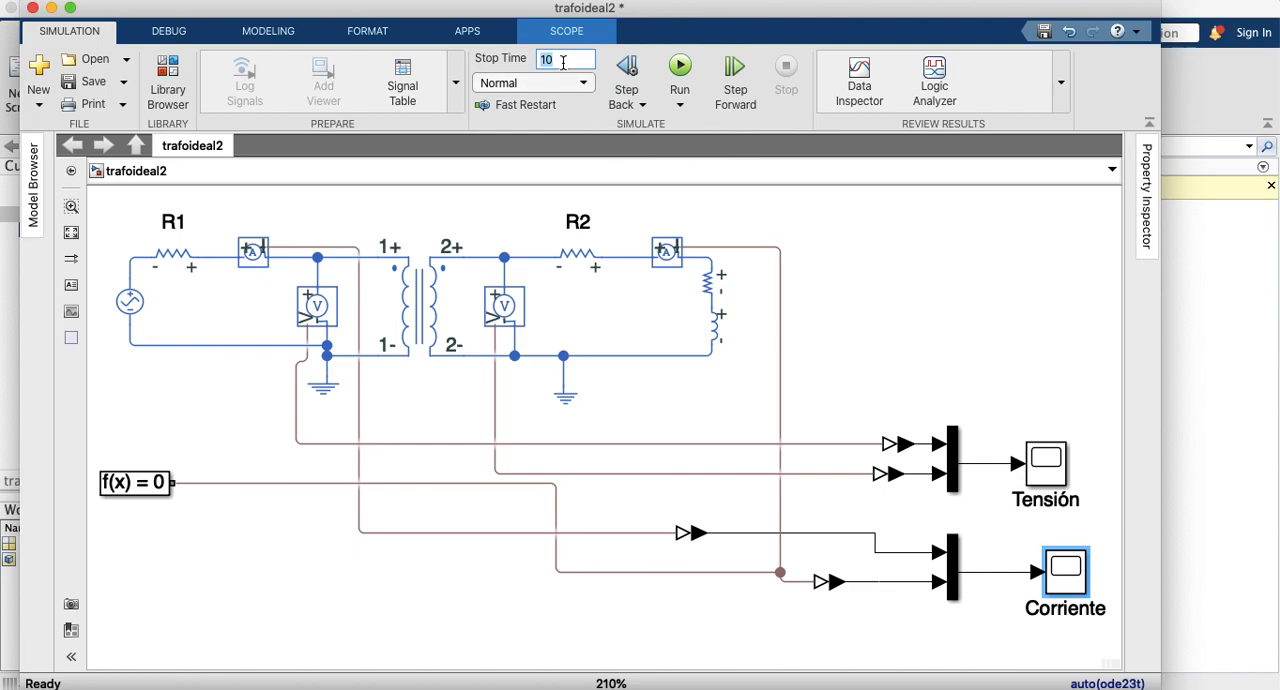
Step: Set the stop time to 6, rerun the simulation, and magnify the autoscaled Corriente waveforms around 5 s
{"action": "left_click", "coordinate": [678, 66]}
{"action": "double_click", "coordinate": [1065, 573]}
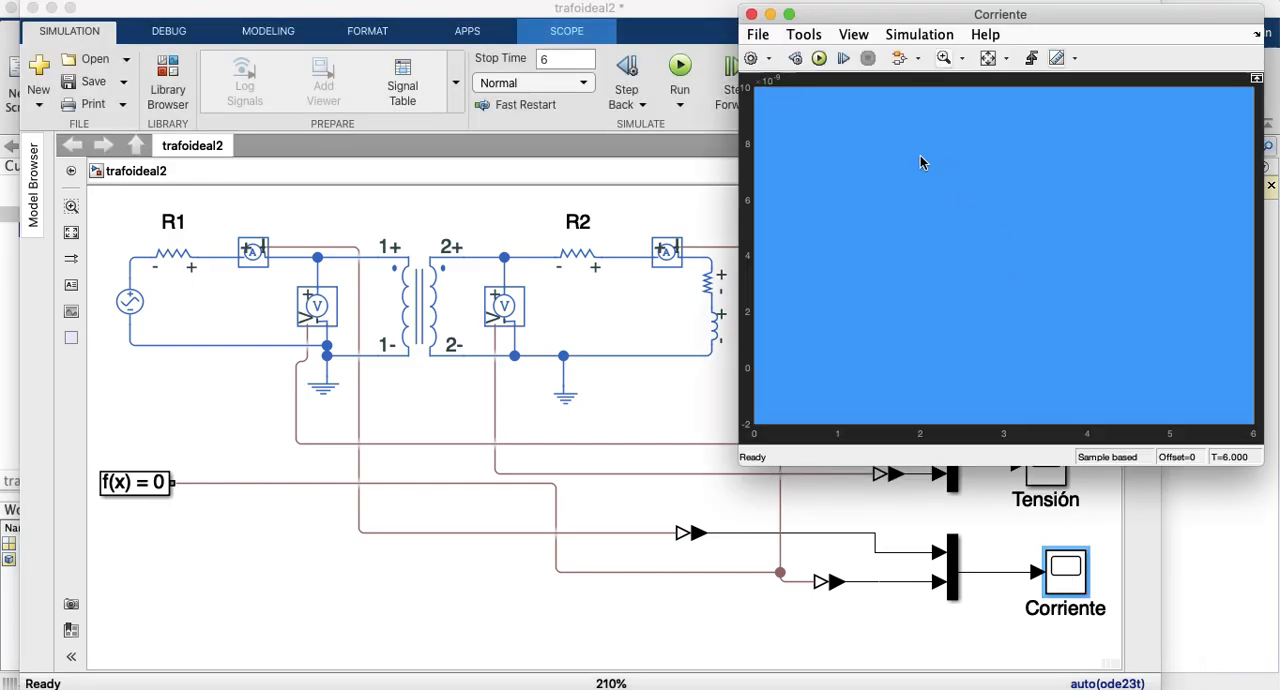
{"action": "left_click", "coordinate": [988, 60]}
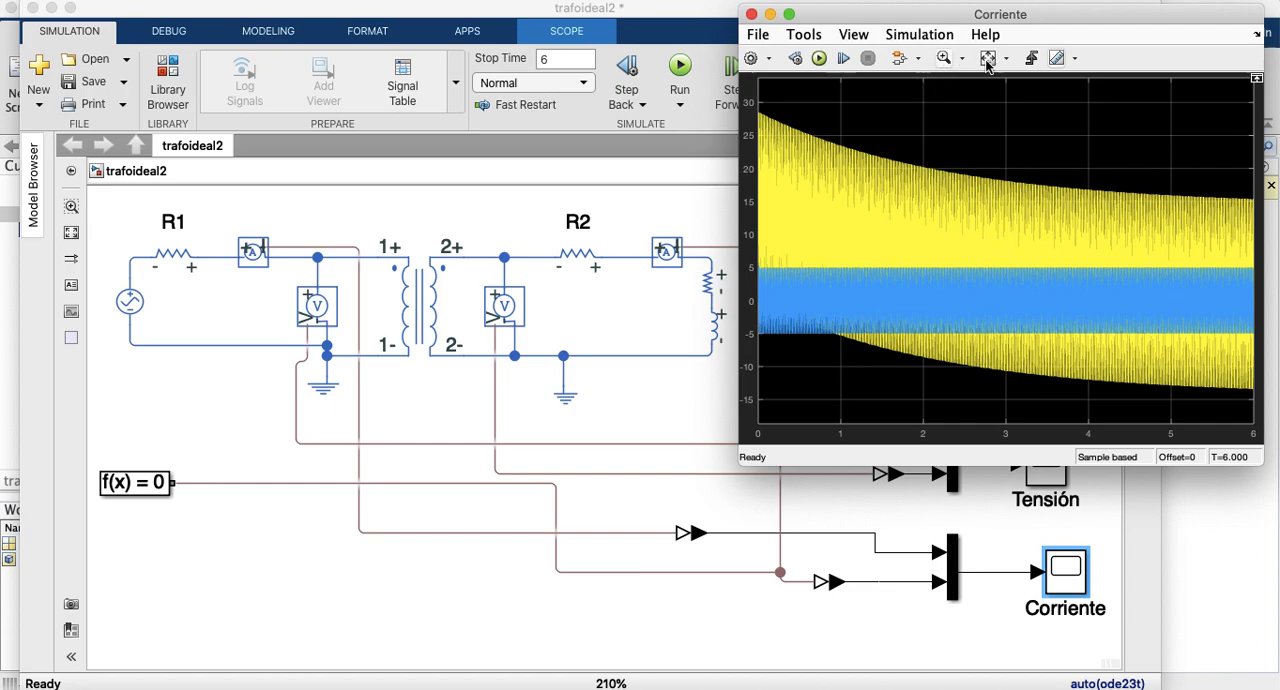
{"action": "left_click", "coordinate": [943, 58]}
{"action": "left_click_drag", "start_coordinate": [1168, 190], "coordinate": [1182, 398]}
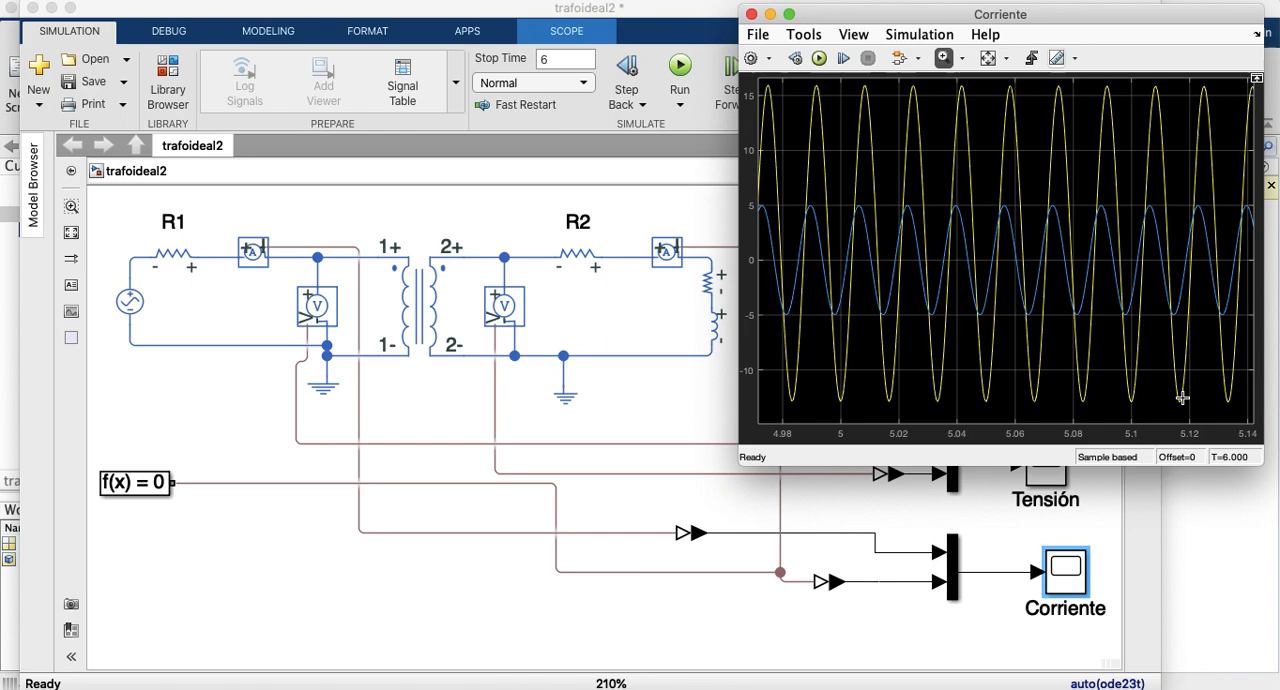
Step: Open the Tensión scope, place it beside the Corriente scope, and magnify the voltage waveforms between about 5 and 5.14 s
{"action": "double_click", "coordinate": [1038, 493]}
{"action": "left_click", "coordinate": [1010, 389]}
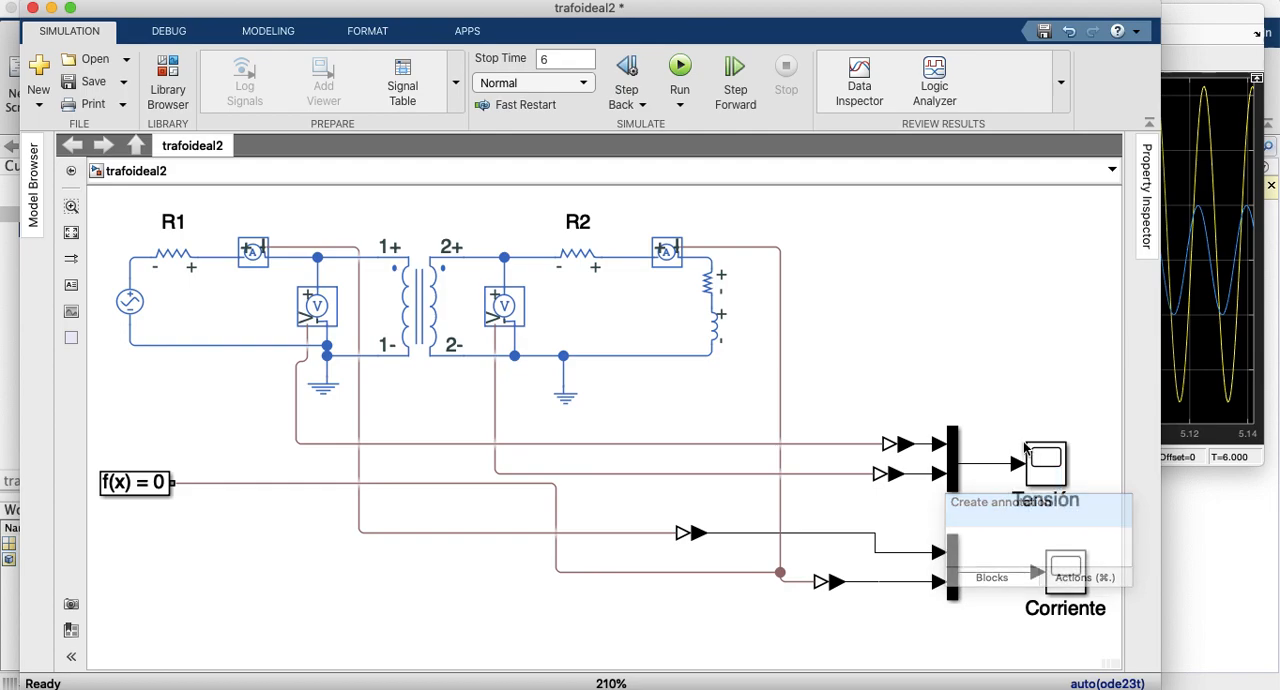
{"action": "left_click", "coordinate": [1047, 468]}
{"action": "double_click", "coordinate": [1047, 468]}
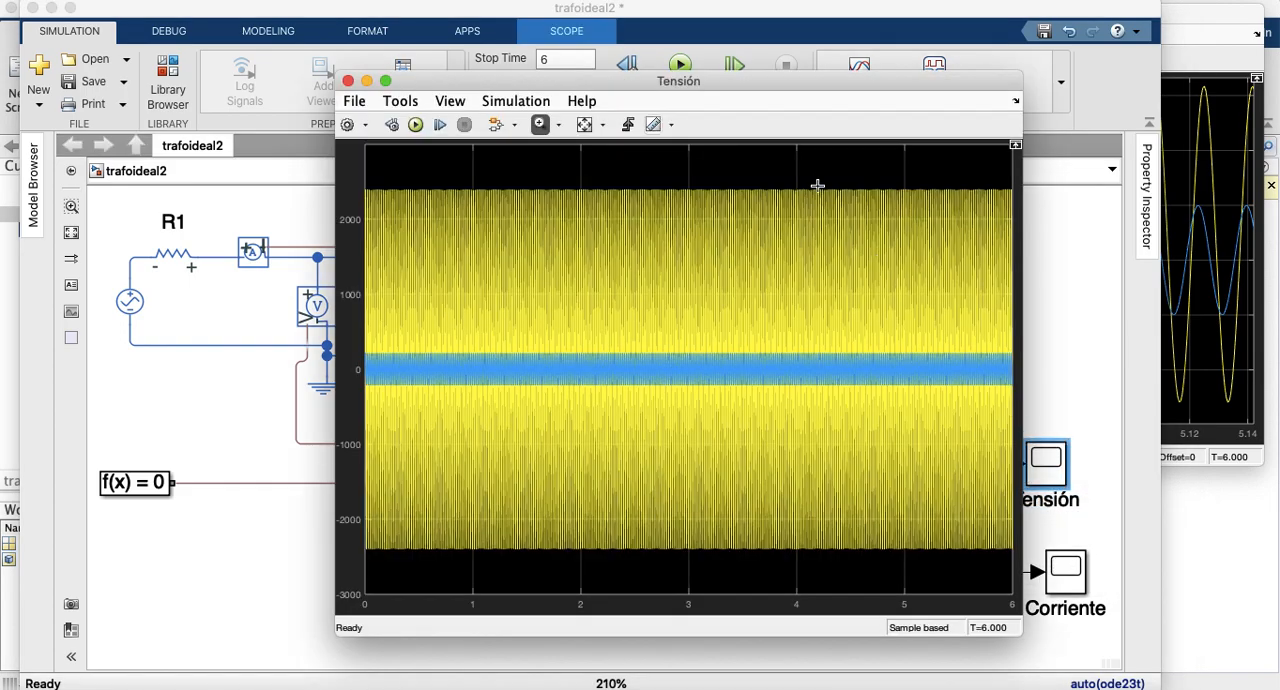
{"action": "left_click_drag", "start_coordinate": [806, 86], "coordinate": [526, 116]}
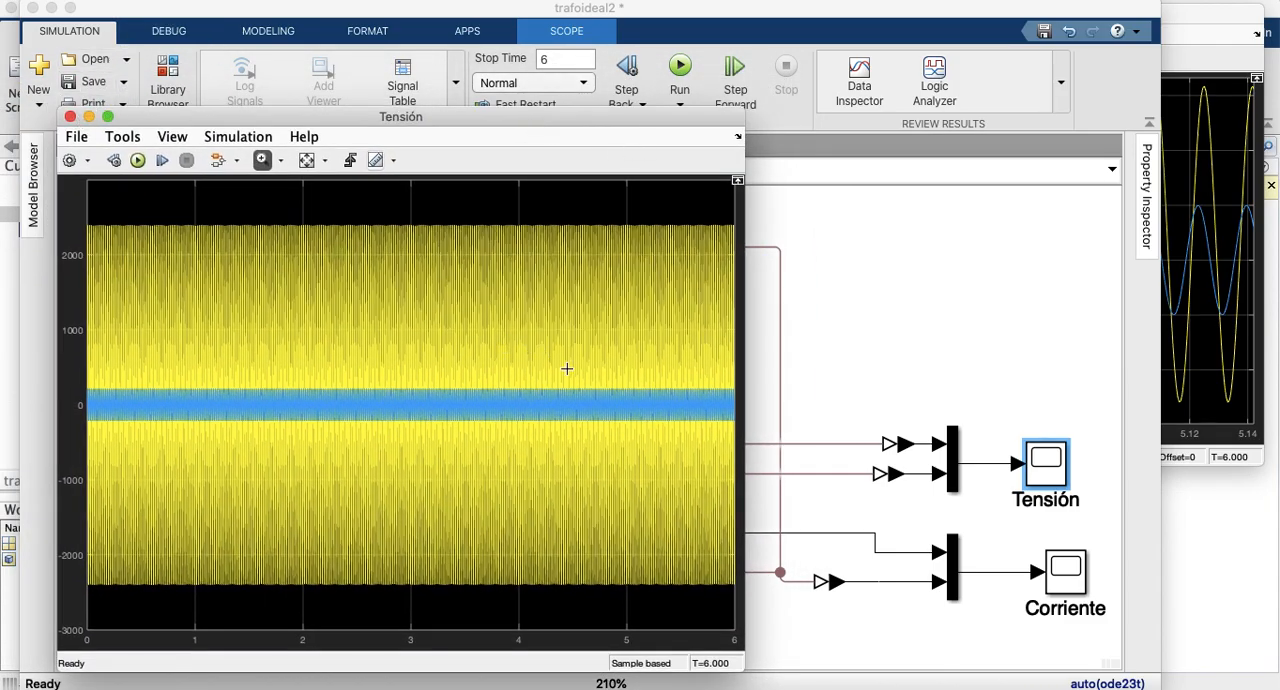
{"action": "left_click_drag", "start_coordinate": [624, 216], "coordinate": [650, 596]}
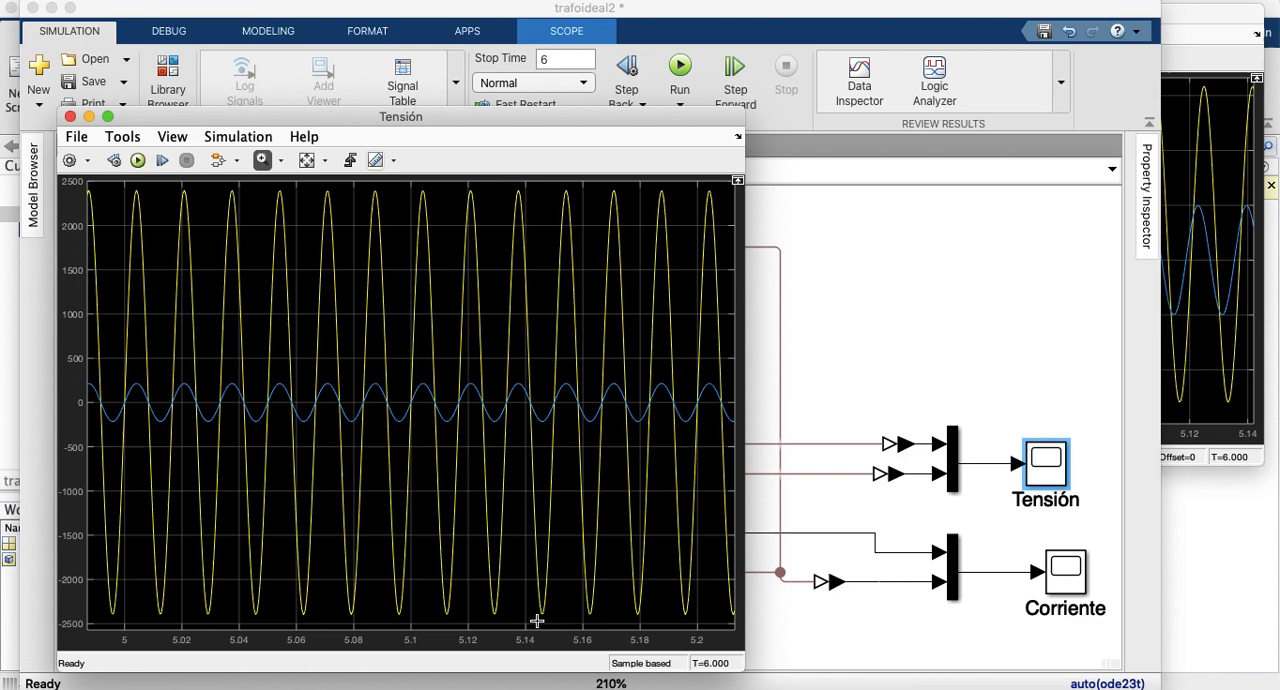
{"action": "left_click_drag", "start_coordinate": [534, 625], "coordinate": [110, 167]}
Step: Bring the Corriente scope forward to compare currents with voltages, and close both scopes
{"action": "left_click", "coordinate": [1207, 37]}
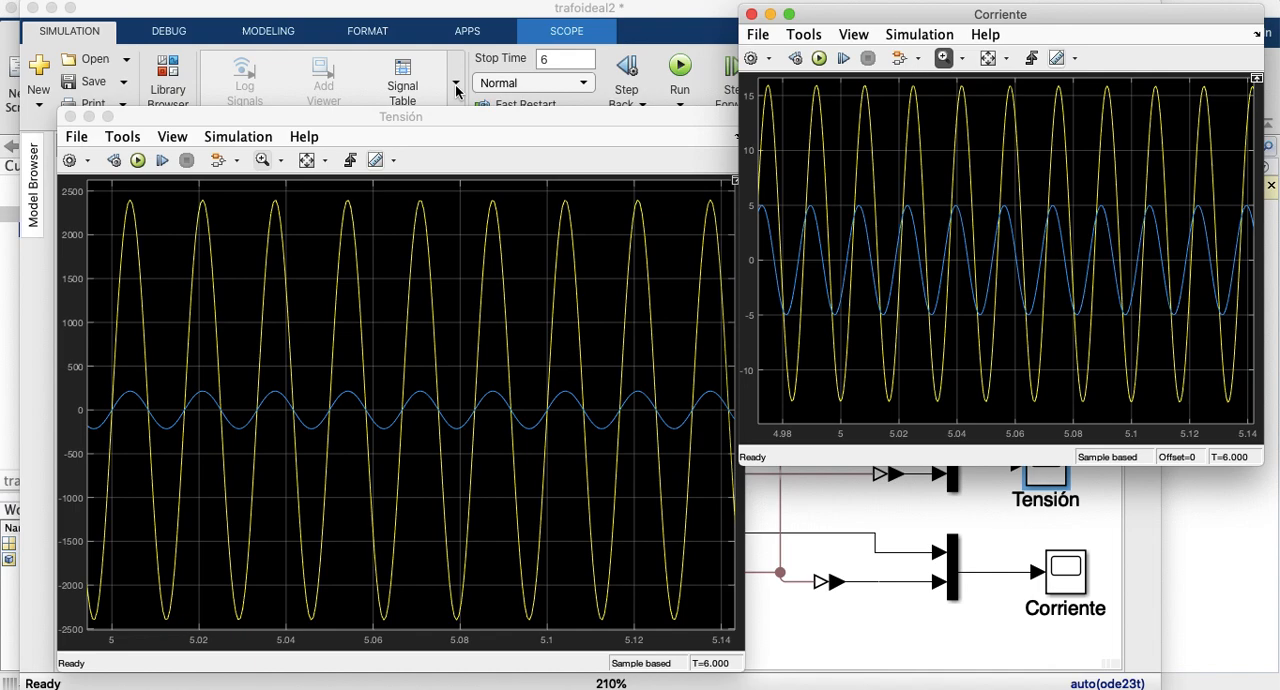
{"action": "left_click", "coordinate": [751, 14]}
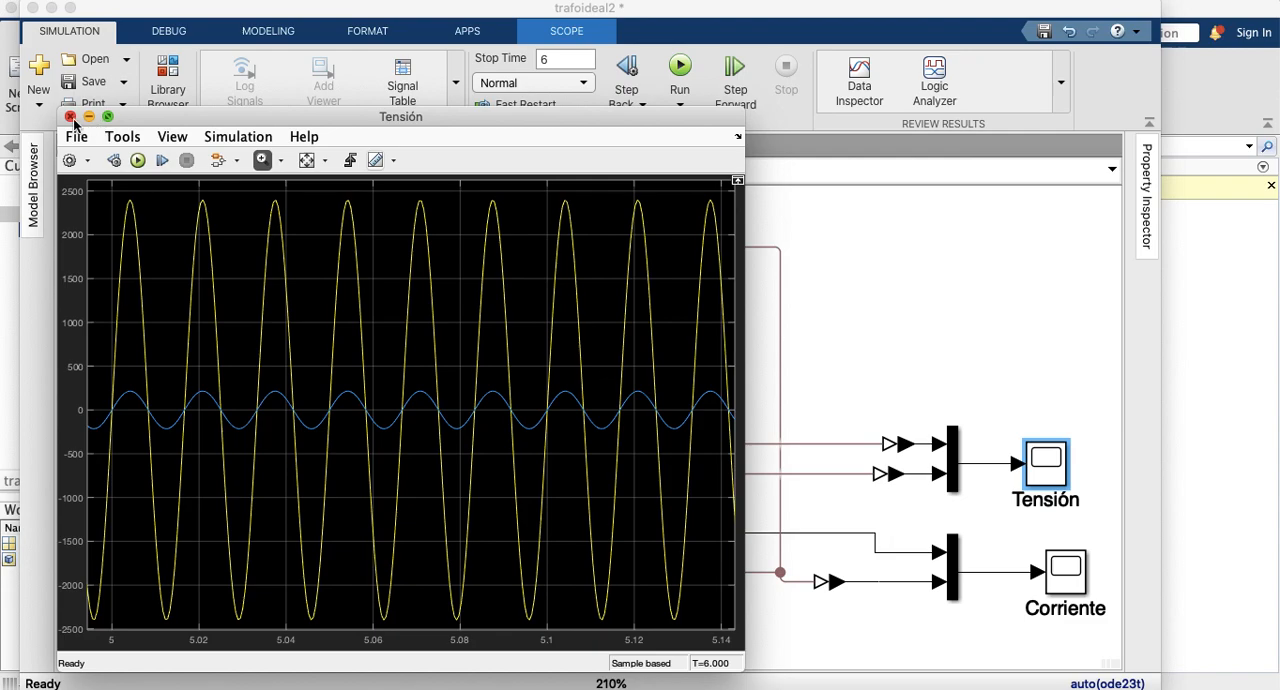
{"action": "left_click", "coordinate": [70, 117]}
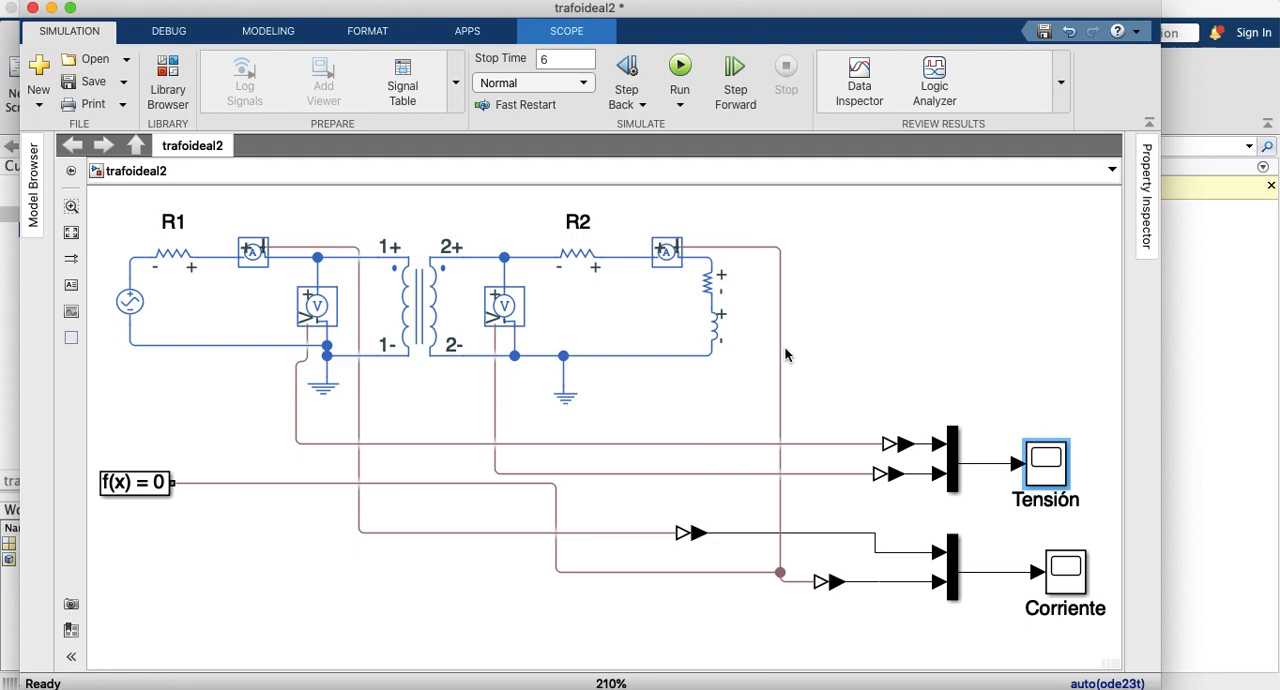
Step: Set the Mutual Inductor's coefficient of coupling to 0.75 and apply the change
{"action": "left_click", "coordinate": [418, 308]}
{"action": "double_click", "coordinate": [418, 308]}
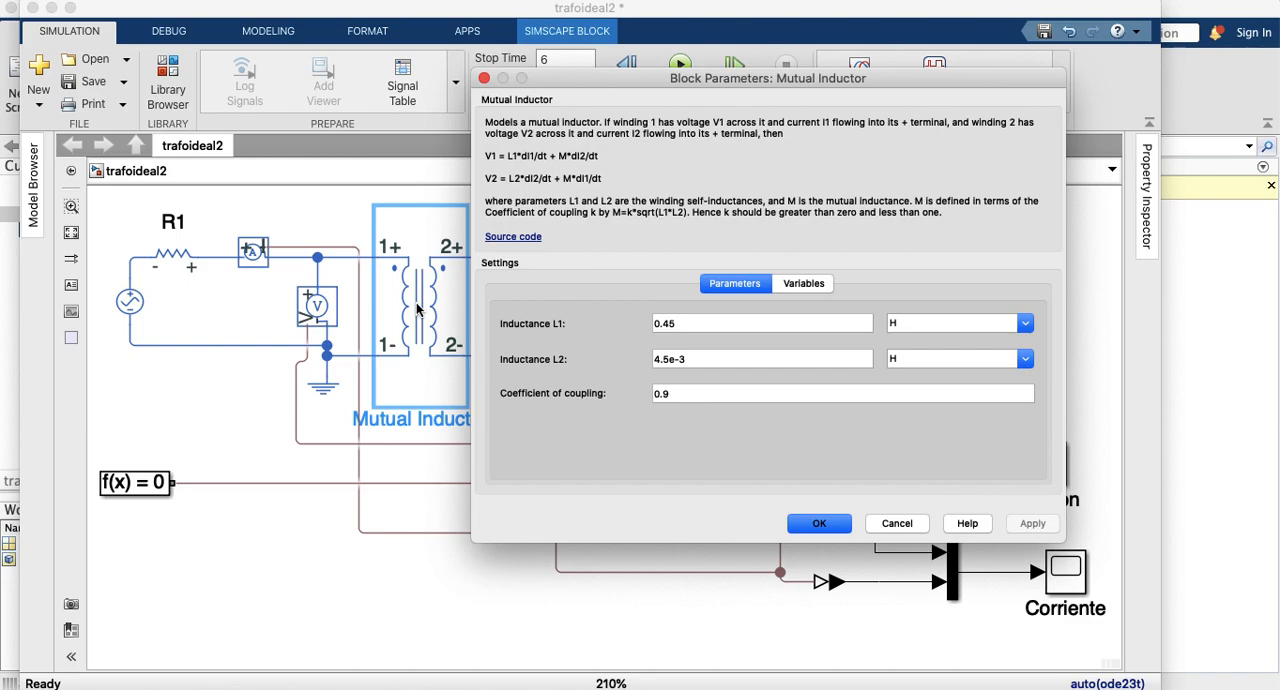
{"action": "double_click", "coordinate": [665, 397]}
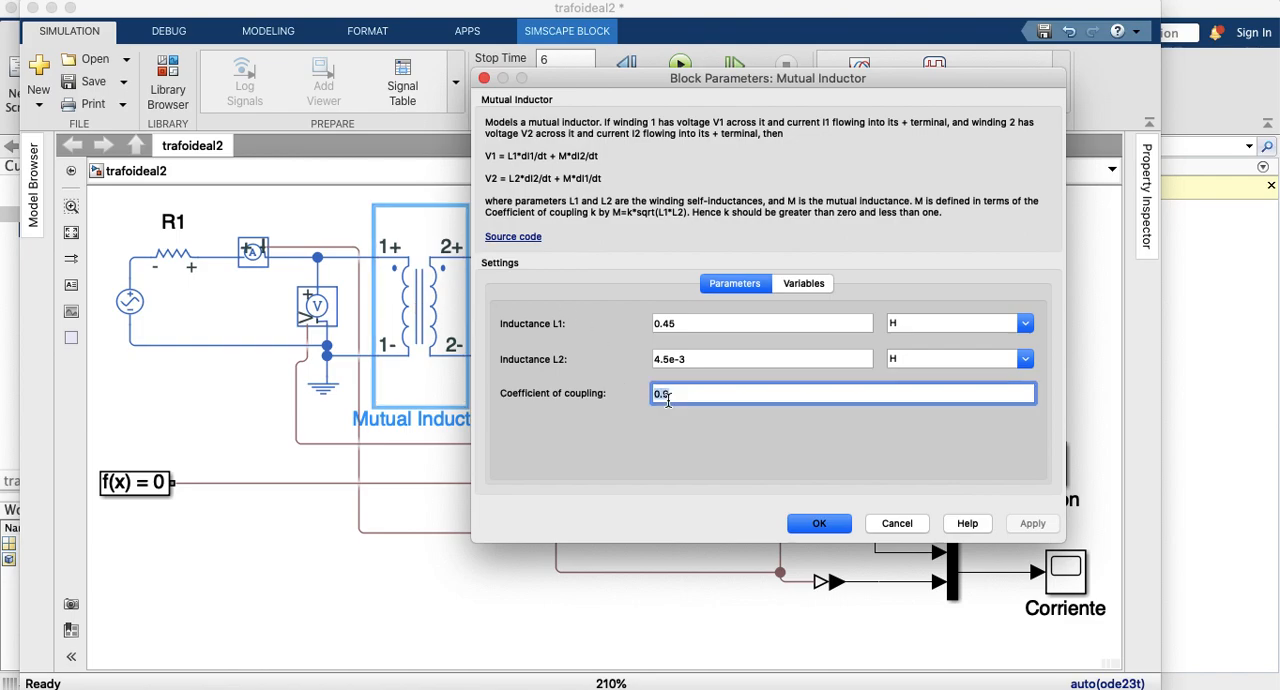
{"action": "left_click", "coordinate": [668, 400]}
{"action": "key", "text": "BackSpace"}
{"action": "type", "text": "7"}
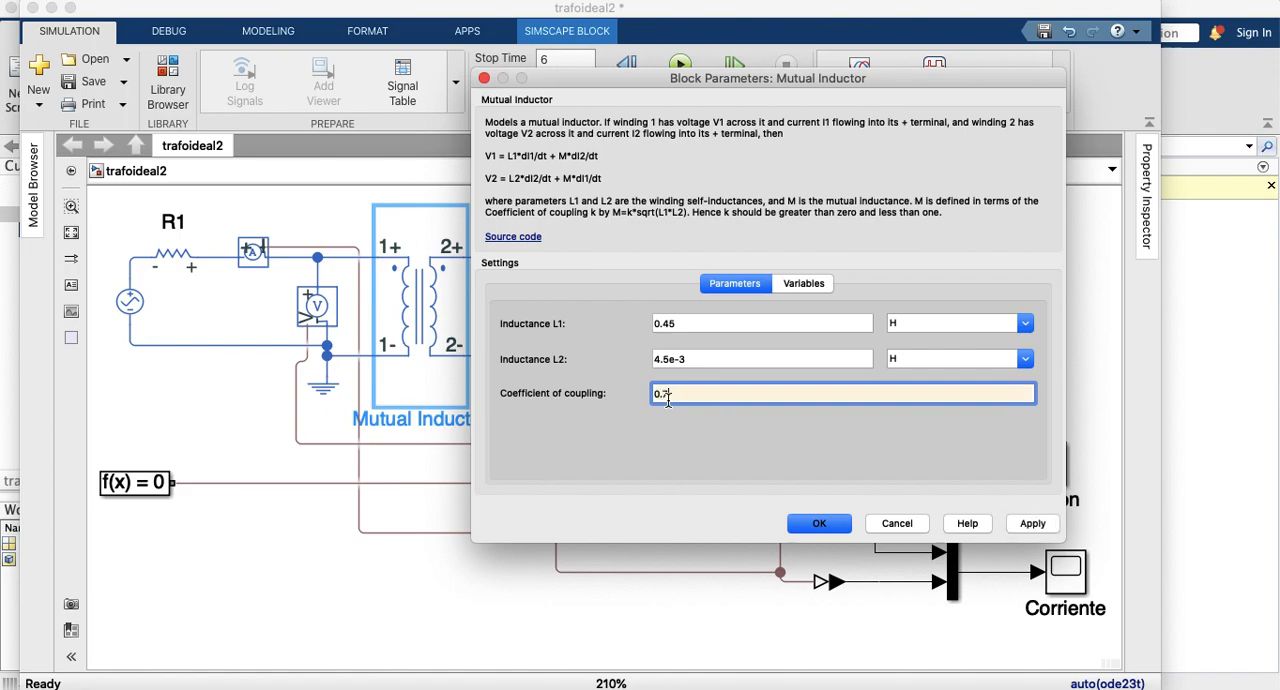
{"action": "type", "text": "5"}
{"action": "left_click", "coordinate": [818, 523]}
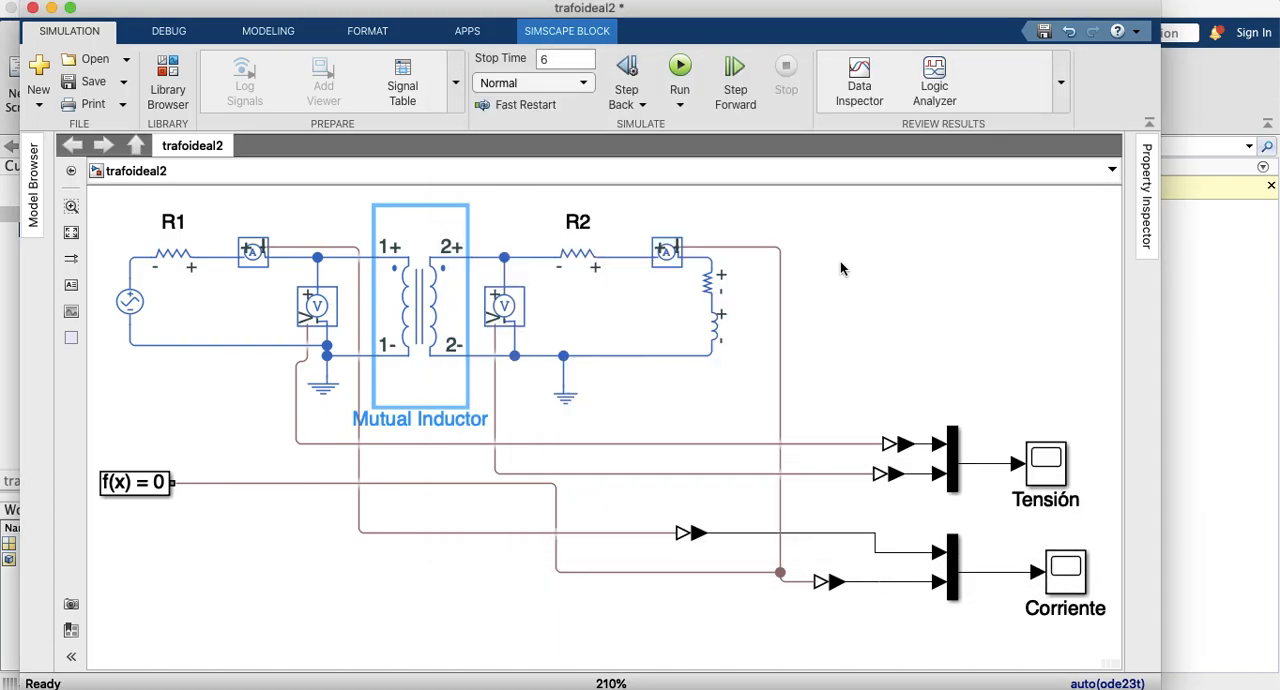
Step: Reroute the output lines of both voltage sensors toward the Tensión scope's converters, with the primary line running below the circuit
{"action": "left_click", "coordinate": [718, 316]}
{"action": "left_click_drag", "start_coordinate": [495, 420], "coordinate": [605, 428]}
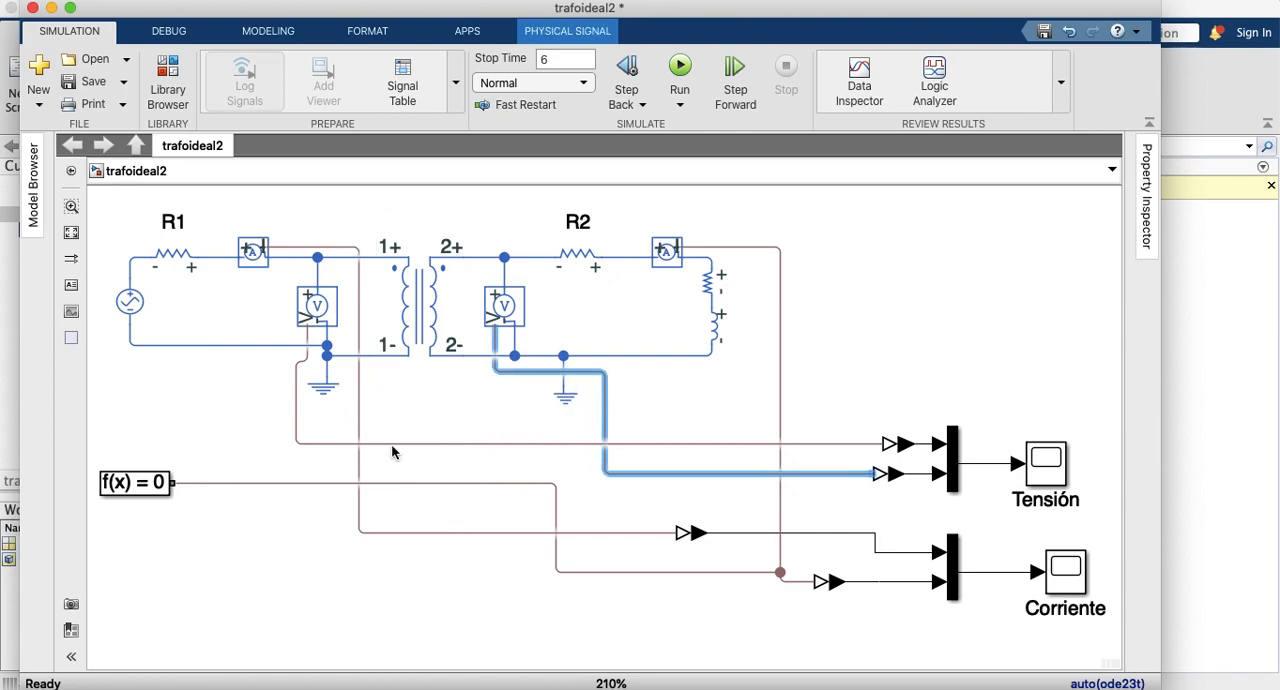
{"action": "left_click_drag", "start_coordinate": [300, 440], "coordinate": [475, 437]}
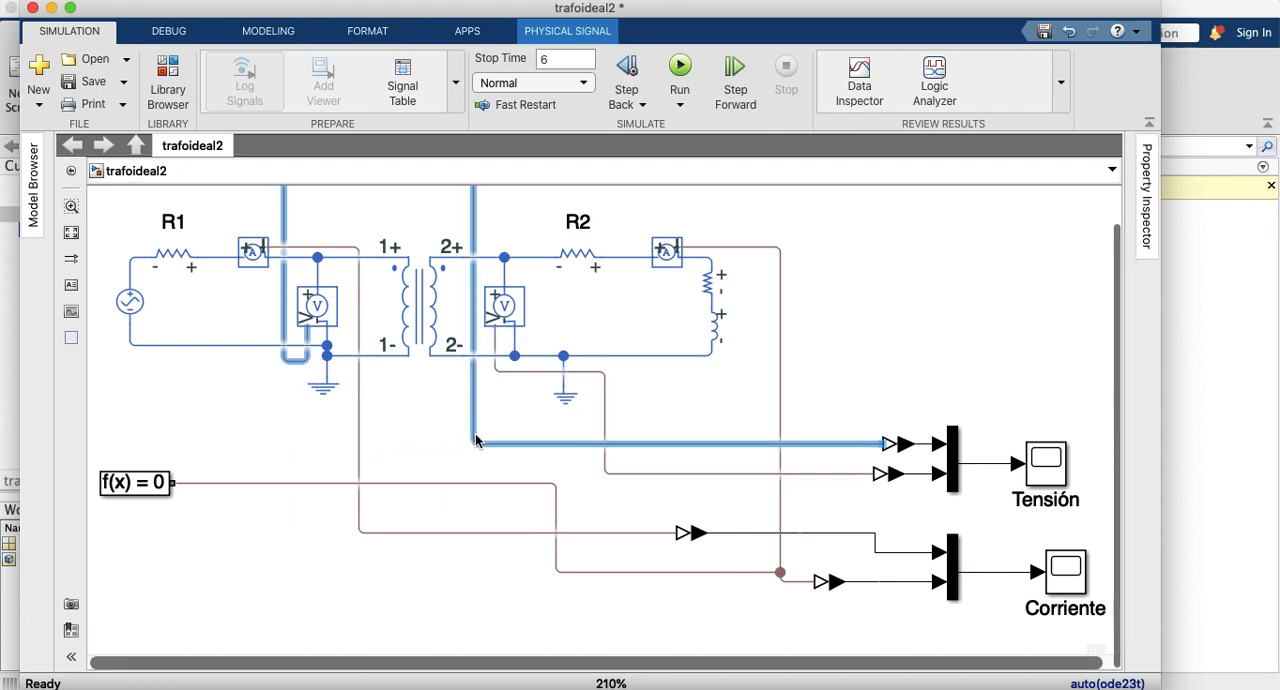
{"action": "left_click_drag", "start_coordinate": [474, 430], "coordinate": [433, 441]}
{"action": "scroll", "coordinate": [396, 398], "scroll_direction": "up", "scroll_amount": 2}
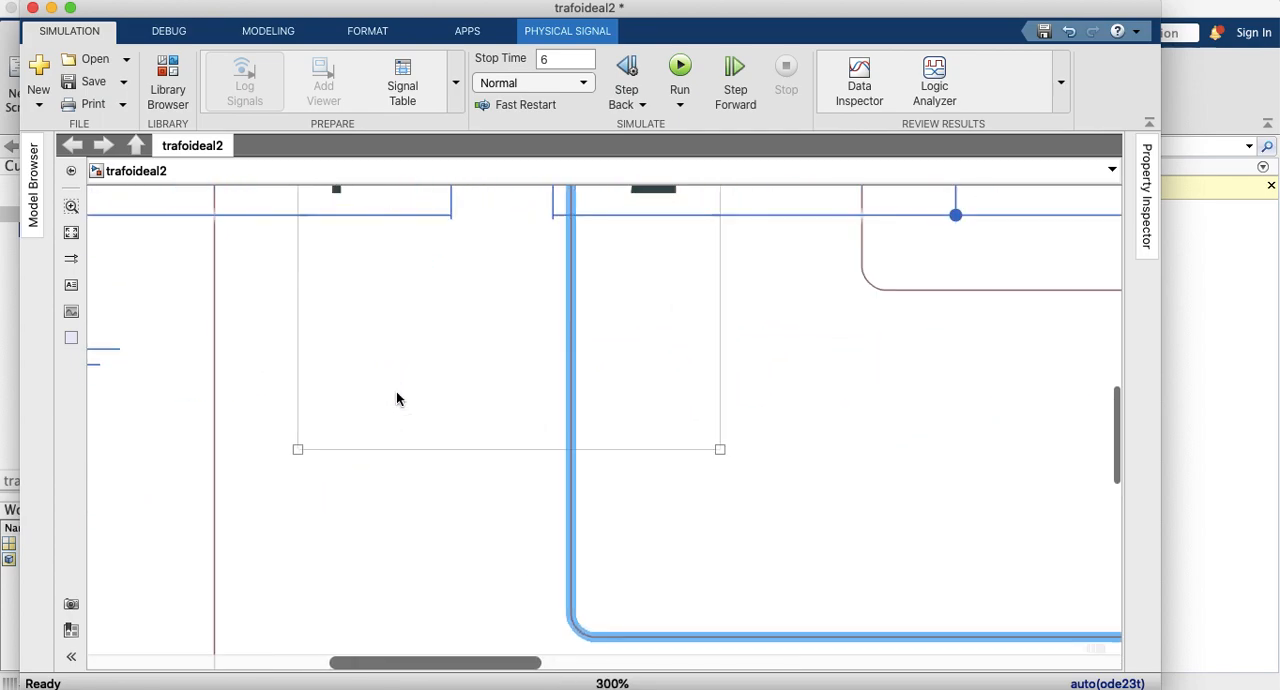
{"action": "scroll", "coordinate": [396, 398], "scroll_direction": "down", "scroll_amount": 4}
{"action": "left_click_drag", "start_coordinate": [373, 232], "coordinate": [402, 300]}
{"action": "left_click", "coordinate": [541, 188]}
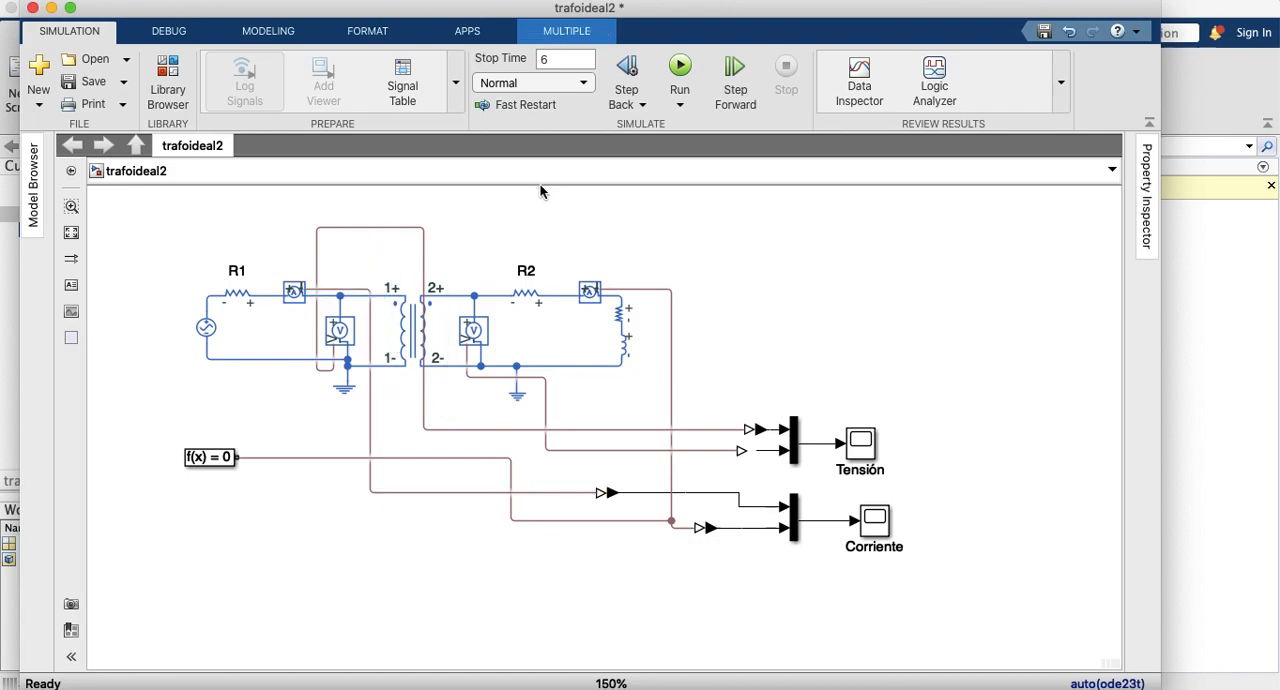
{"action": "left_click_drag", "start_coordinate": [393, 228], "coordinate": [344, 434]}
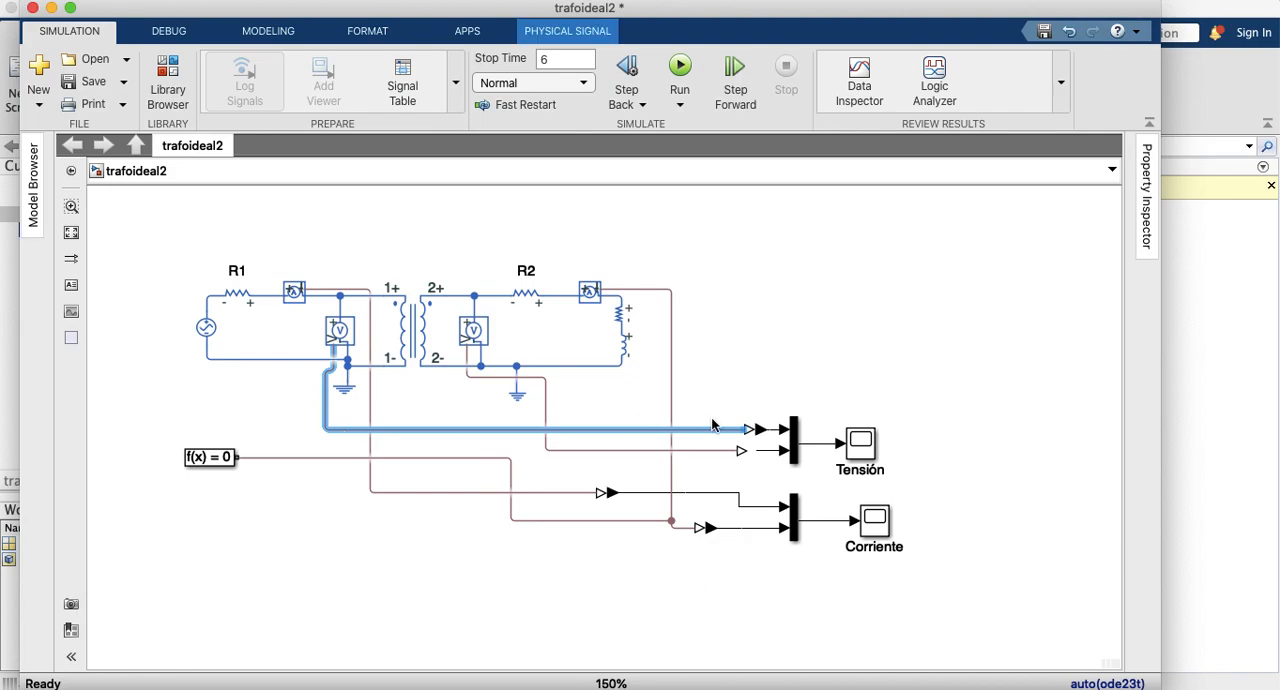
Step: View the currents in the Corriente scope and set the load resistor Resistor2 to 307.2 Ohm
{"action": "double_click", "coordinate": [876, 520]}
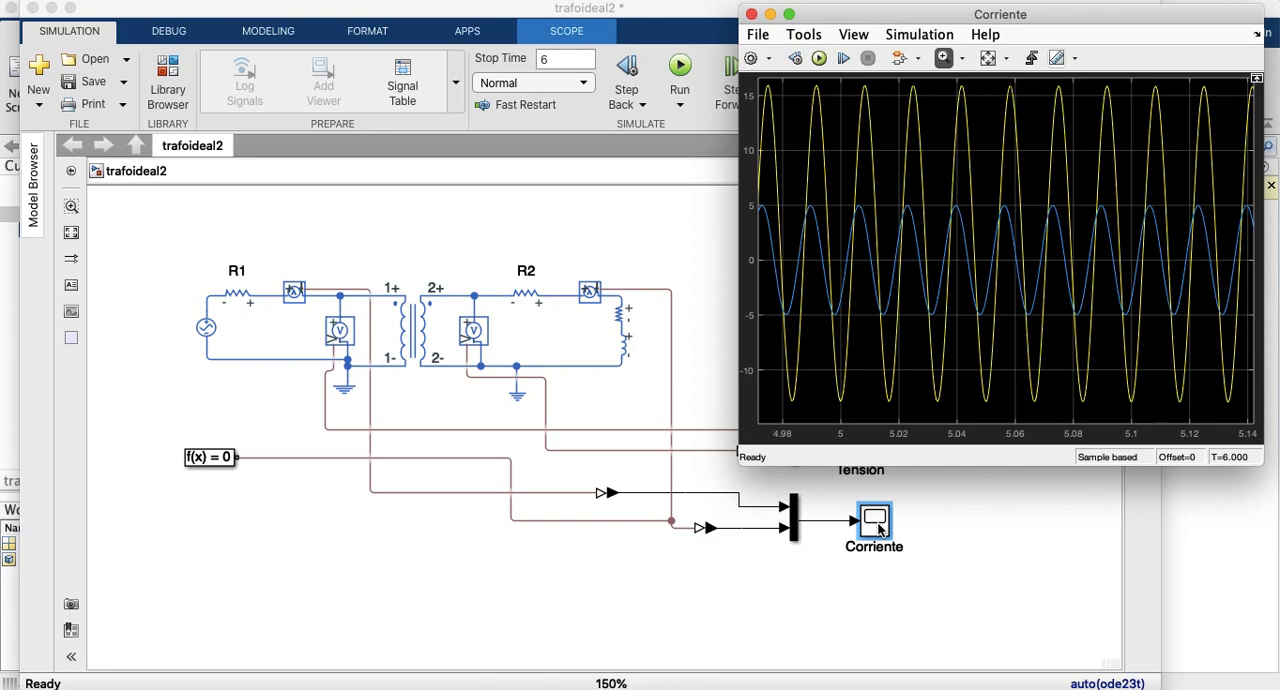
{"action": "left_click", "coordinate": [751, 14]}
{"action": "double_click", "coordinate": [620, 318]}
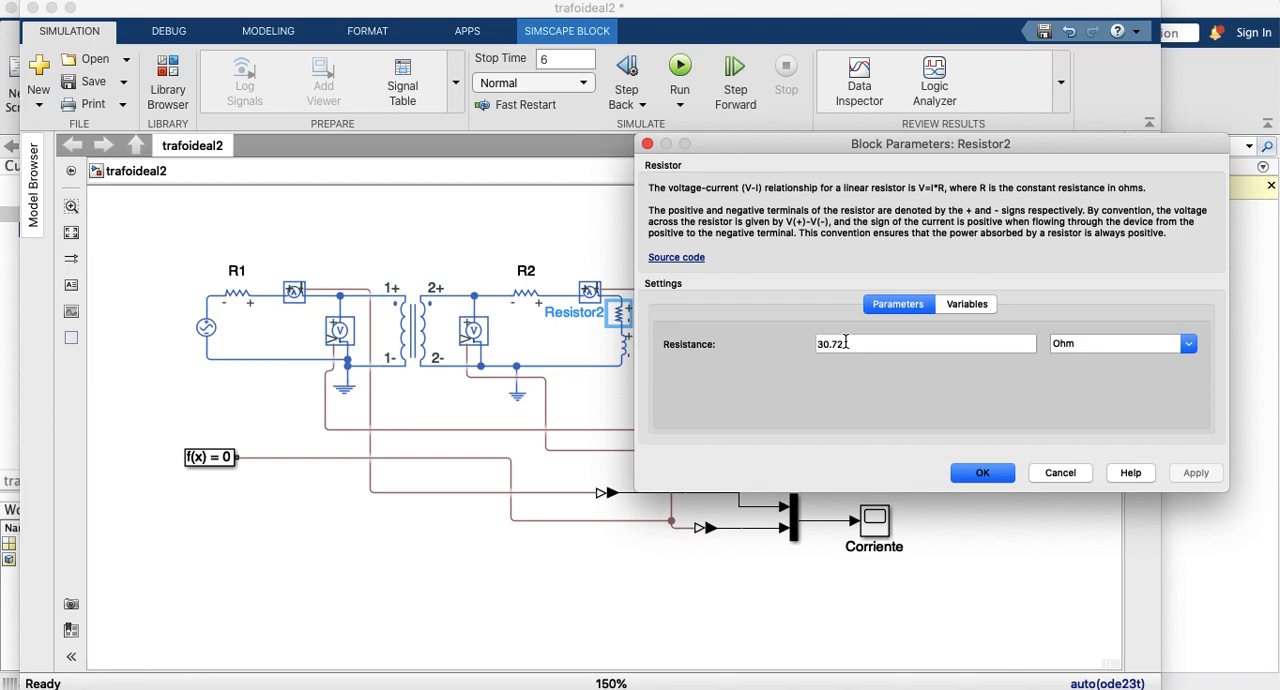
{"action": "double_click", "coordinate": [834, 344]}
{"action": "key", "text": "Right"}
{"action": "key", "text": "BackSpace"}
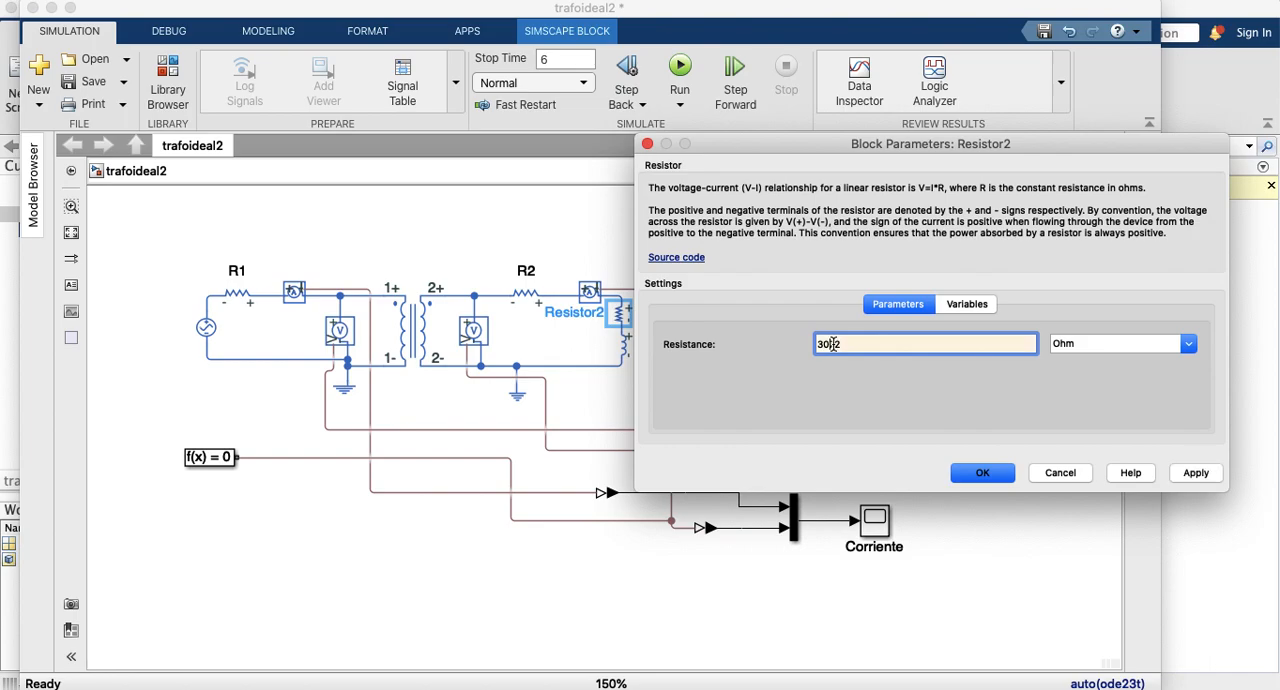
{"action": "type", "text": "."}
{"action": "left_click", "coordinate": [1195, 477]}
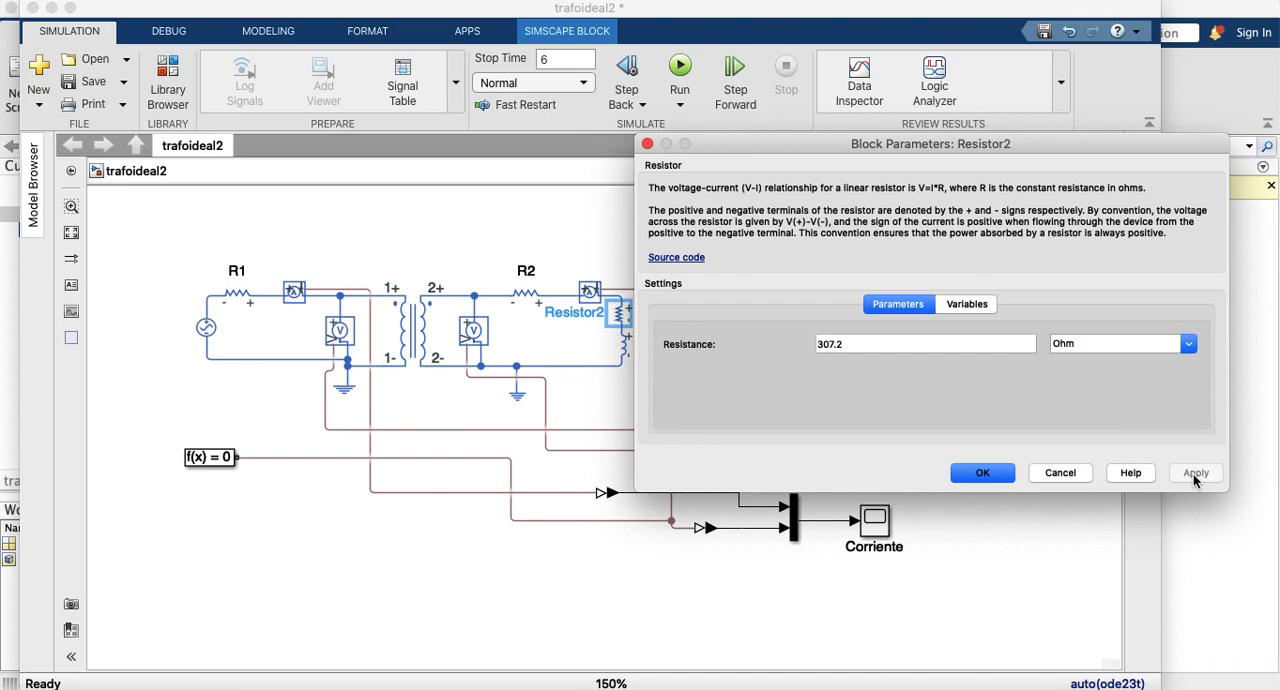
{"action": "left_click", "coordinate": [984, 474]}
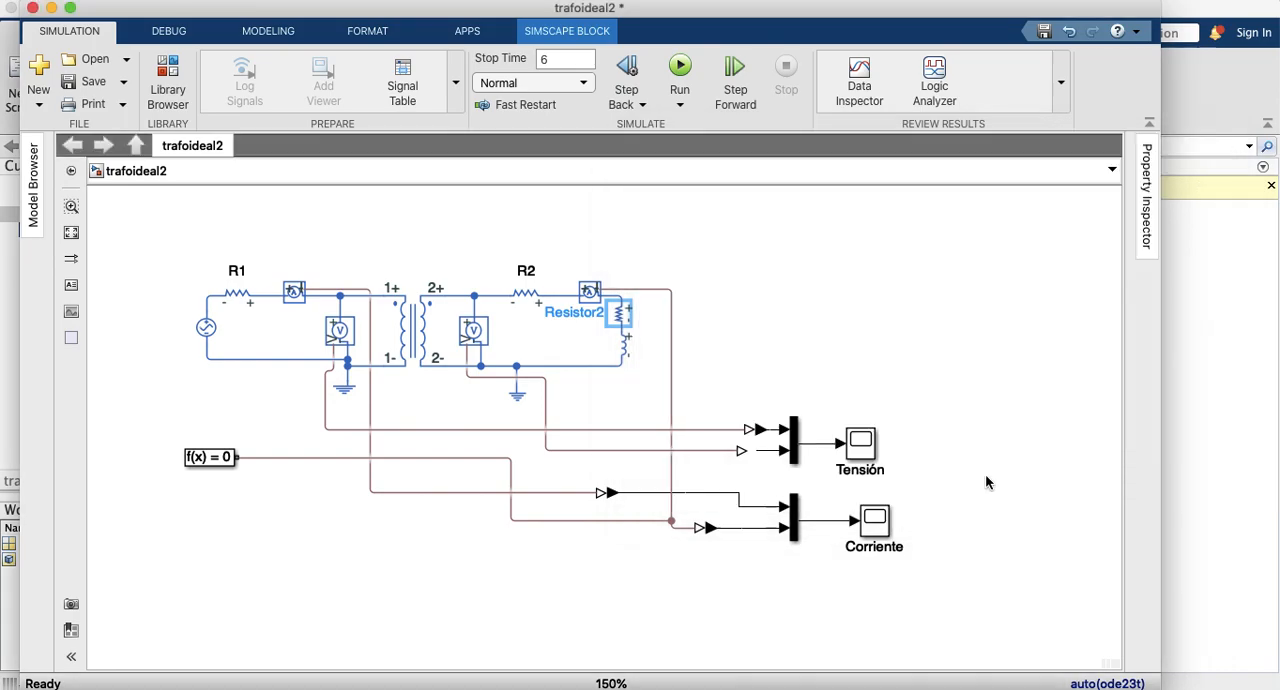
Step: Run the simulation, view the resulting currents in the Corriente scope, and close the scope
{"action": "left_click", "coordinate": [680, 68]}
{"action": "left_click", "coordinate": [870, 521]}
{"action": "double_click", "coordinate": [870, 521]}
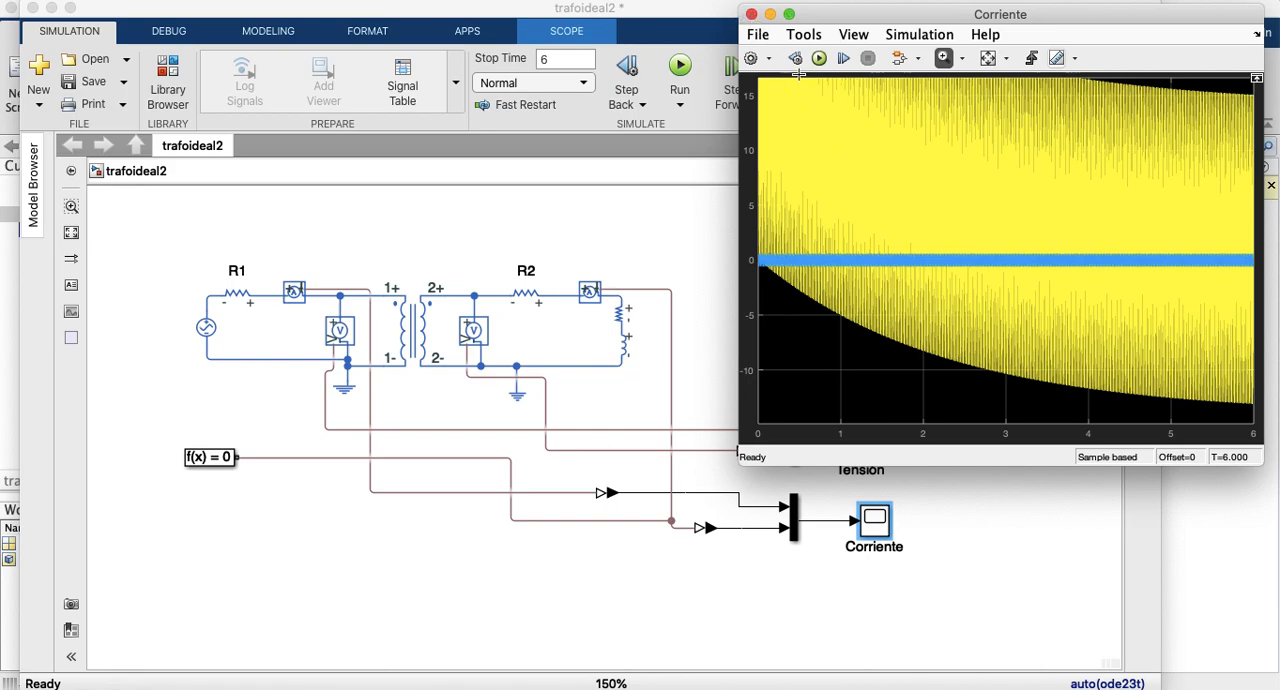
{"action": "left_click", "coordinate": [751, 15]}
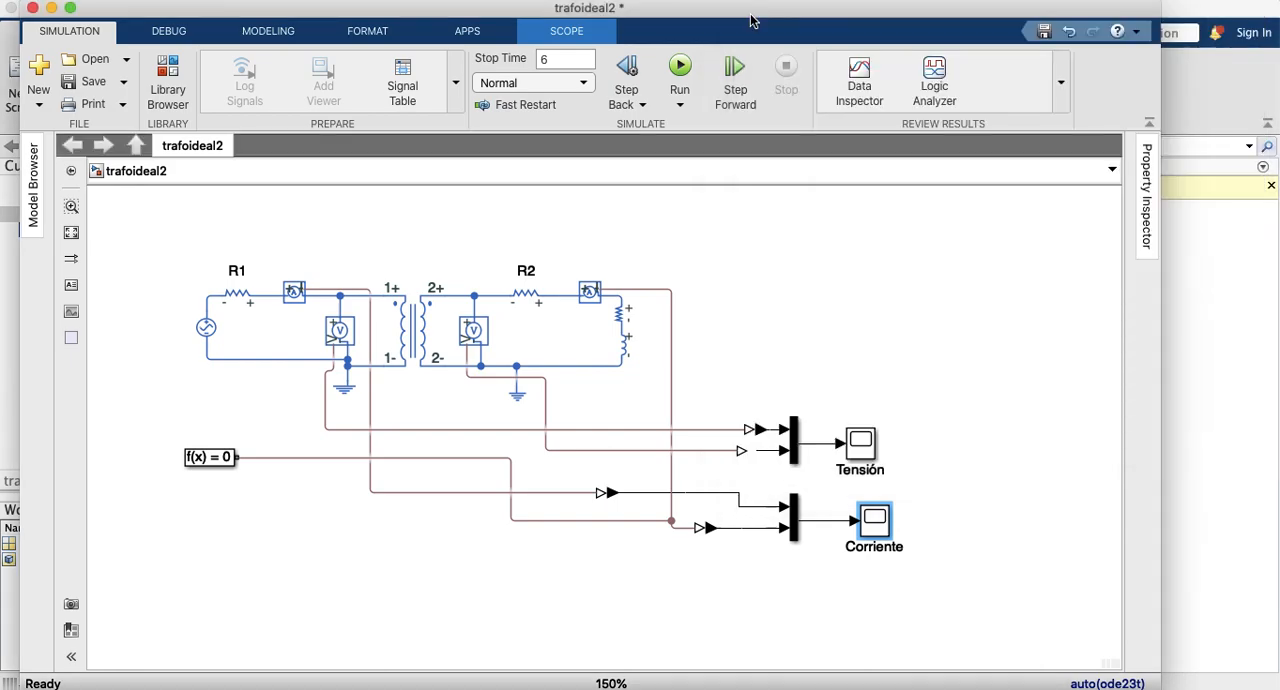
Step: Lower the resistance of the load resistor Resistor2 and apply the change
{"action": "left_click", "coordinate": [528, 294]}
{"action": "left_click", "coordinate": [618, 316]}
{"action": "double_click", "coordinate": [618, 316]}
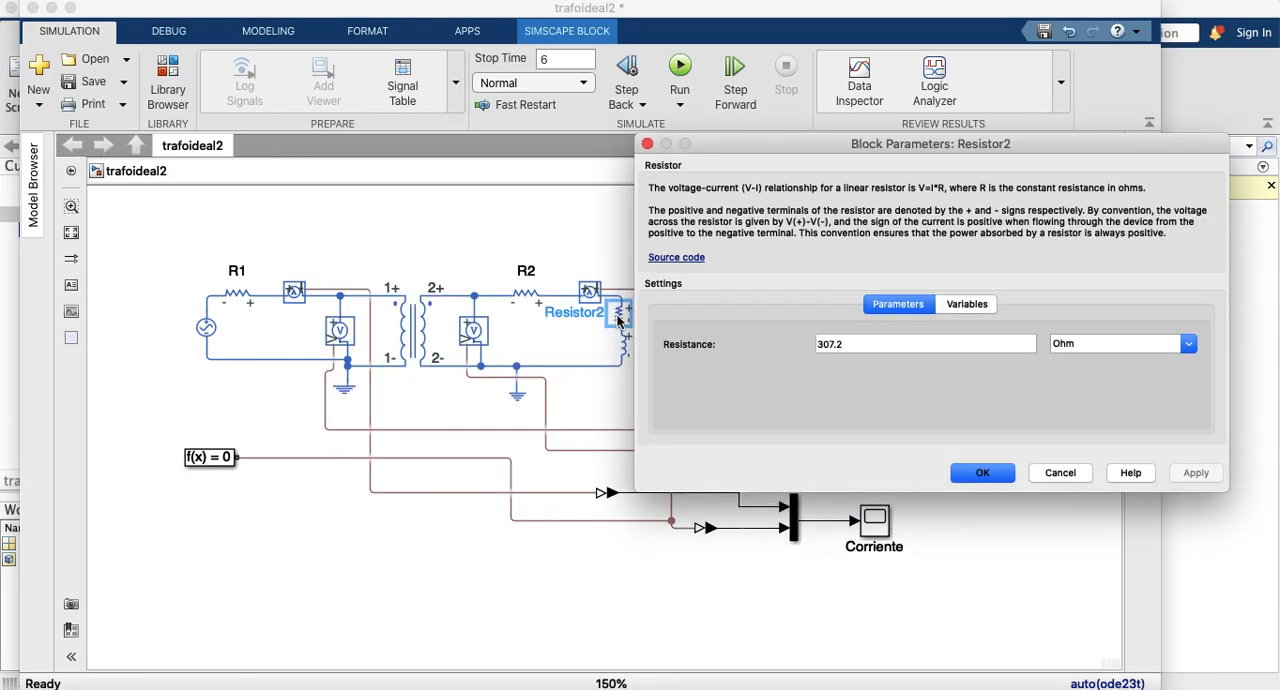
{"action": "double_click", "coordinate": [826, 344]}
{"action": "left_click", "coordinate": [826, 344]}
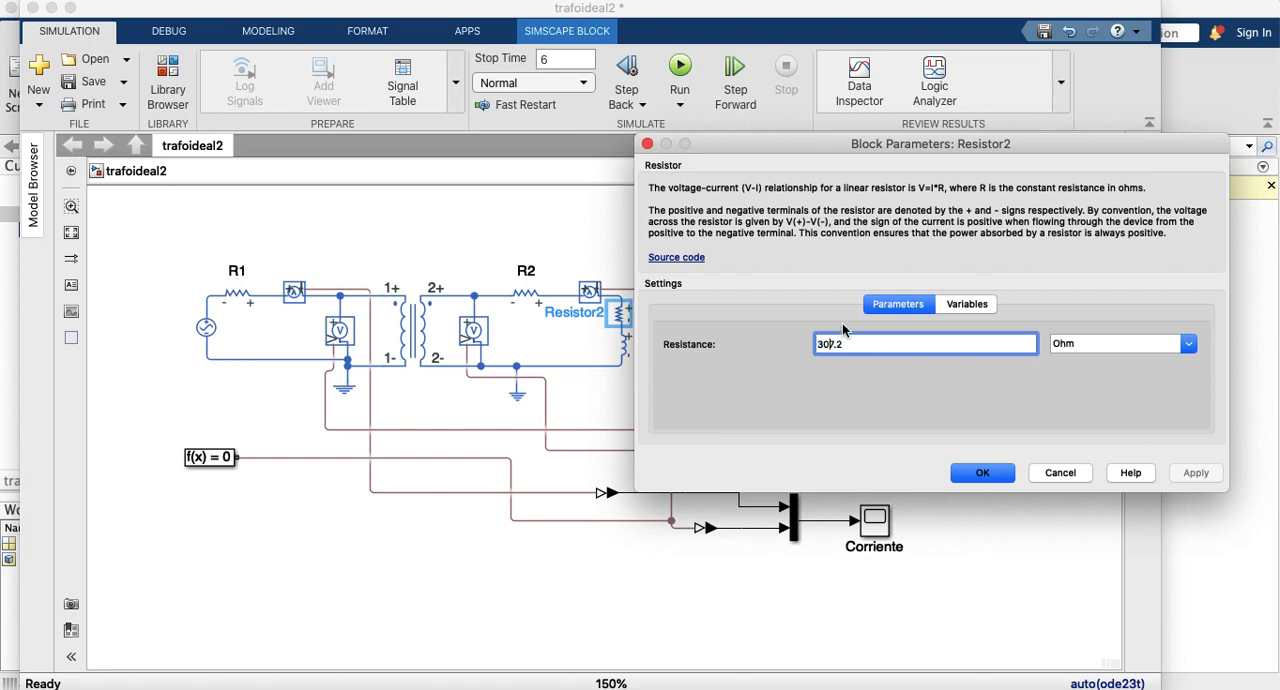
{"action": "key", "text": "BackSpace"}
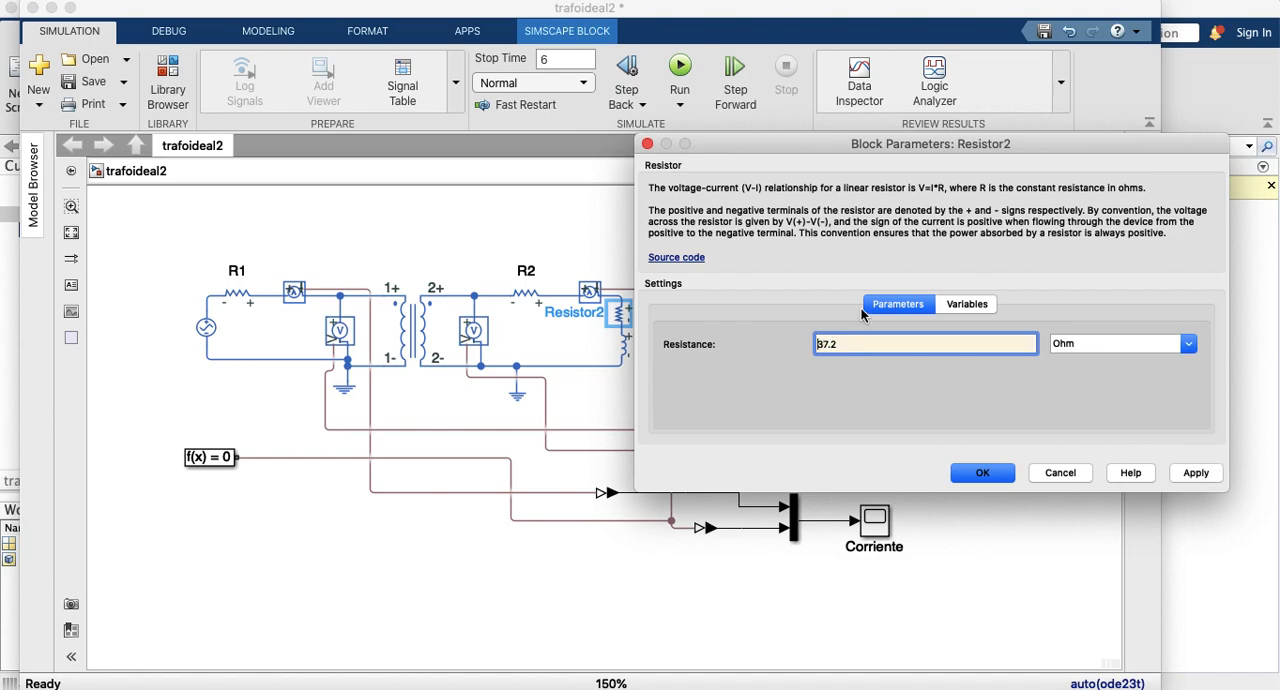
{"action": "key", "text": "Right"}
{"action": "type", "text": "."}
{"action": "left_click", "coordinate": [1196, 472]}
{"action": "left_click", "coordinate": [984, 484]}
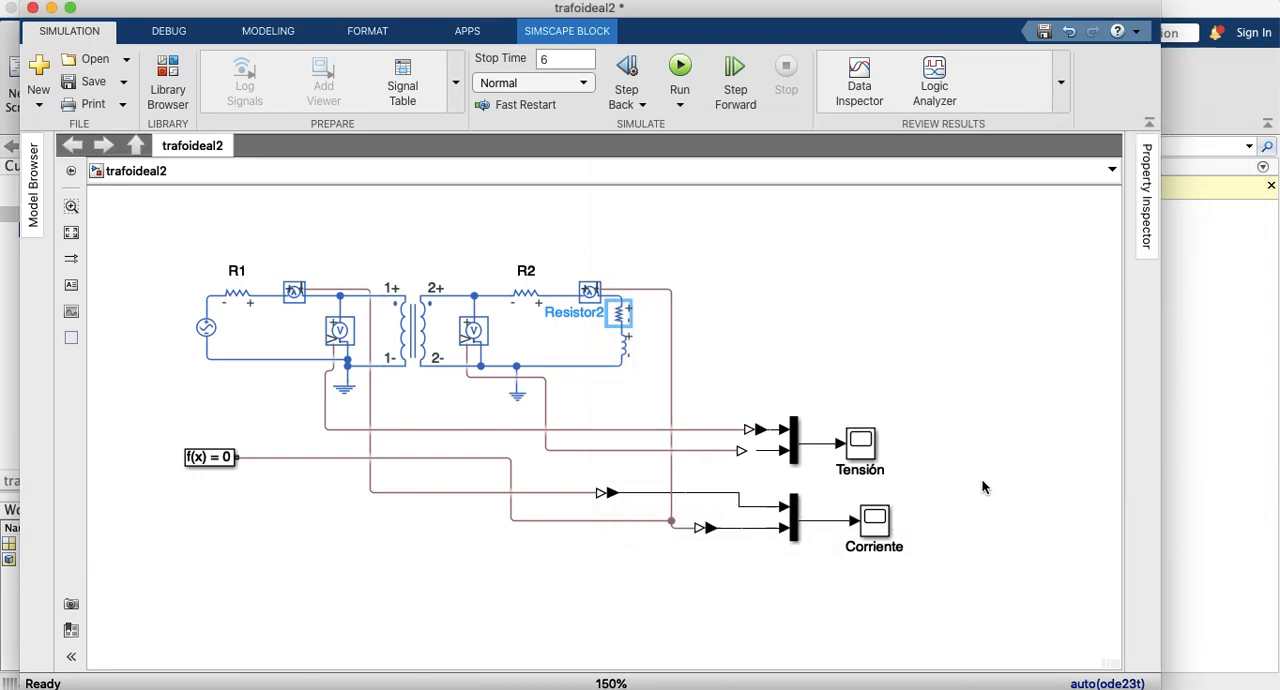
Step: Rerun the simulation, autoscale the currents in the Corriente scope to examine them, and close the scope
{"action": "left_click", "coordinate": [679, 68]}
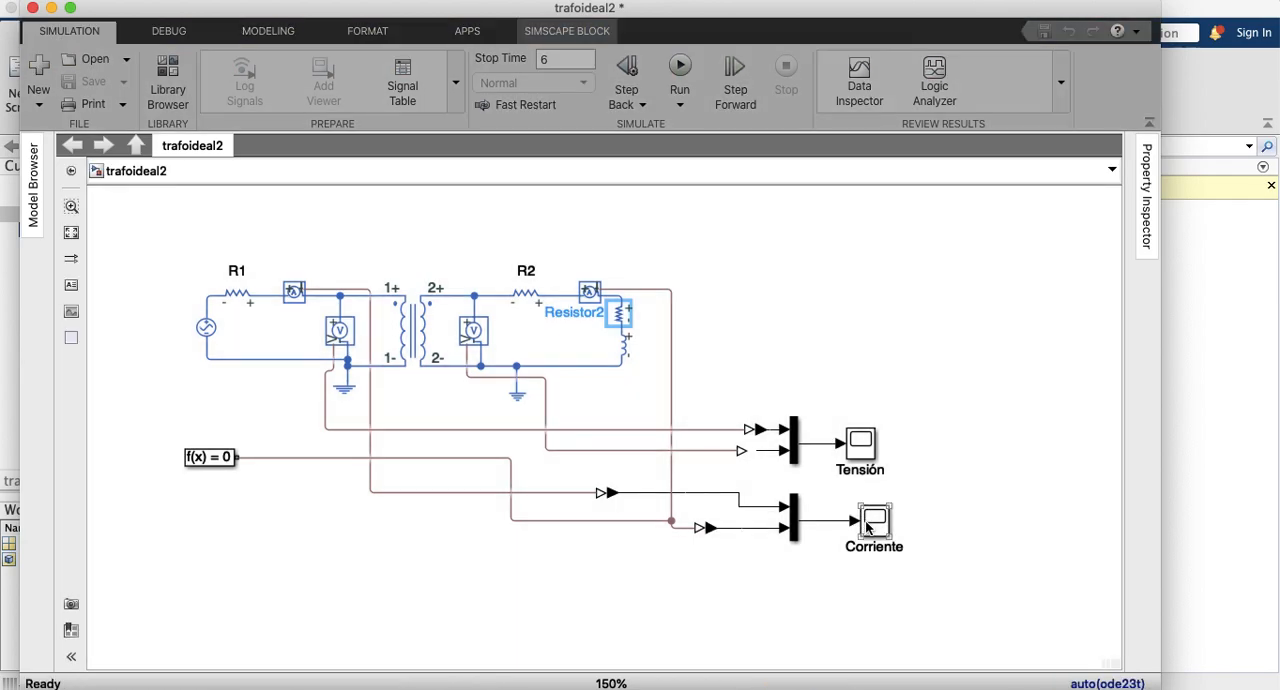
{"action": "double_click", "coordinate": [868, 528]}
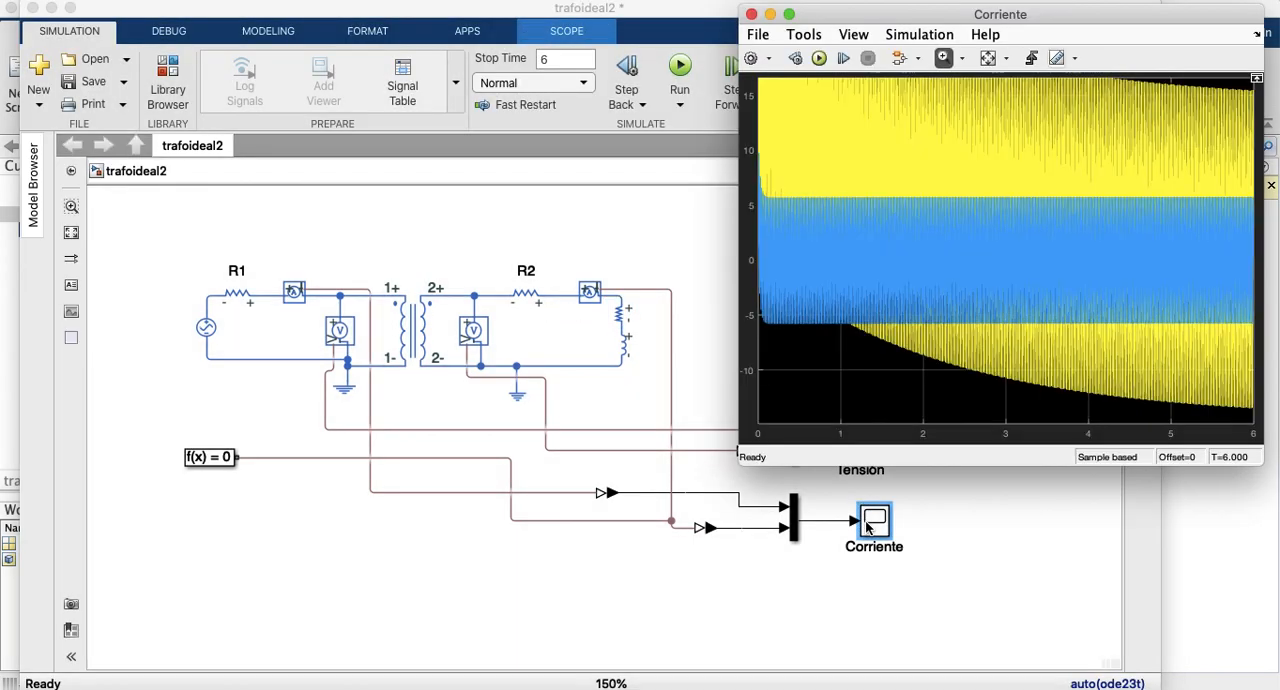
{"action": "left_click", "coordinate": [988, 59]}
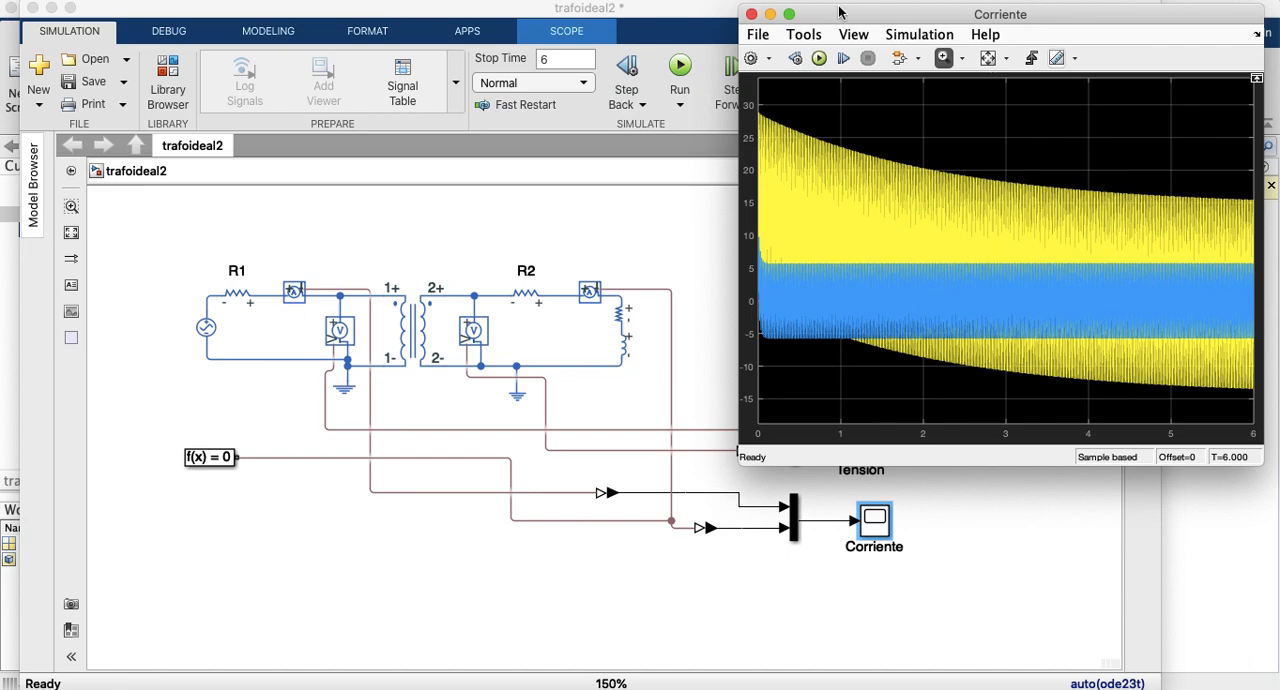
{"action": "left_click", "coordinate": [751, 14]}
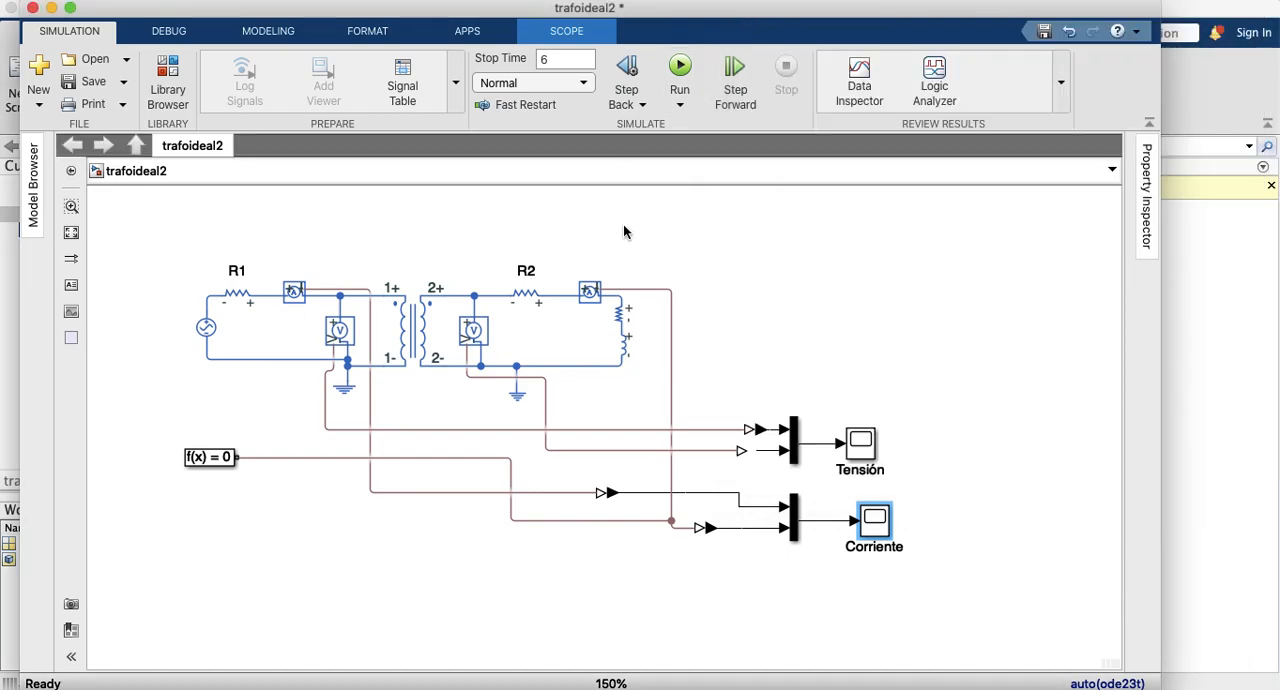
Step: Set the load inductor's inductance to 0.00797 H and apply the change
{"action": "double_click", "coordinate": [624, 348]}
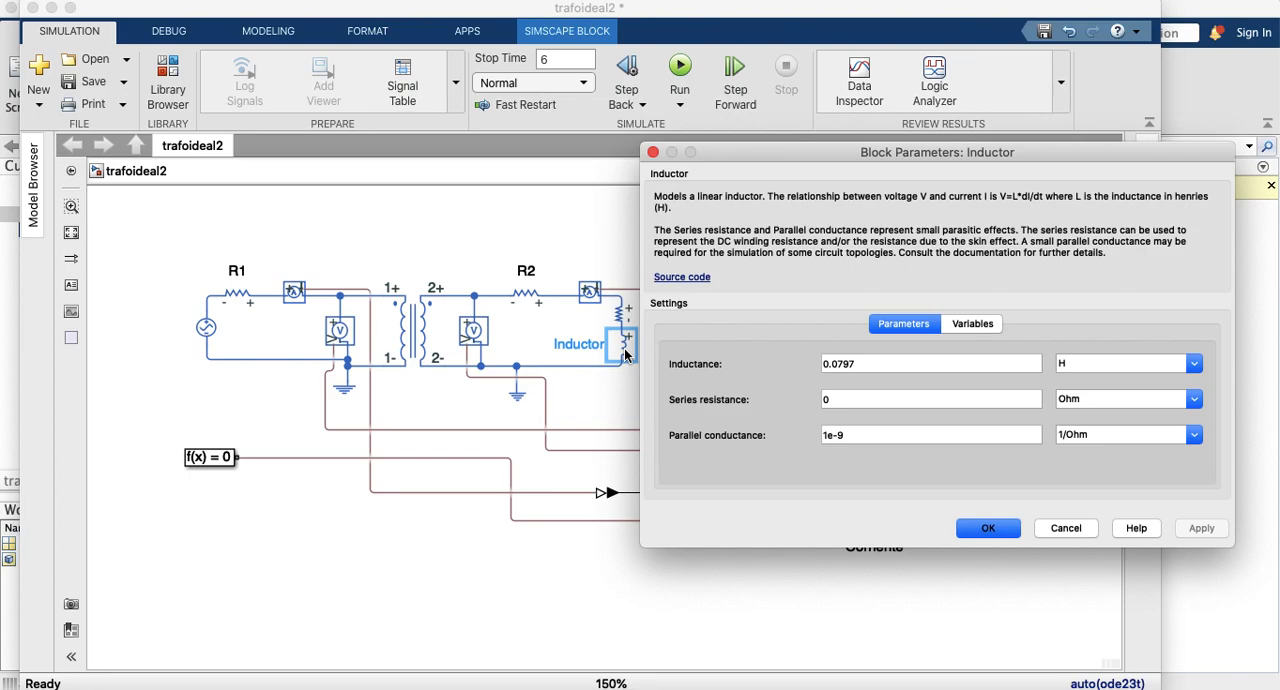
{"action": "double_click", "coordinate": [840, 364]}
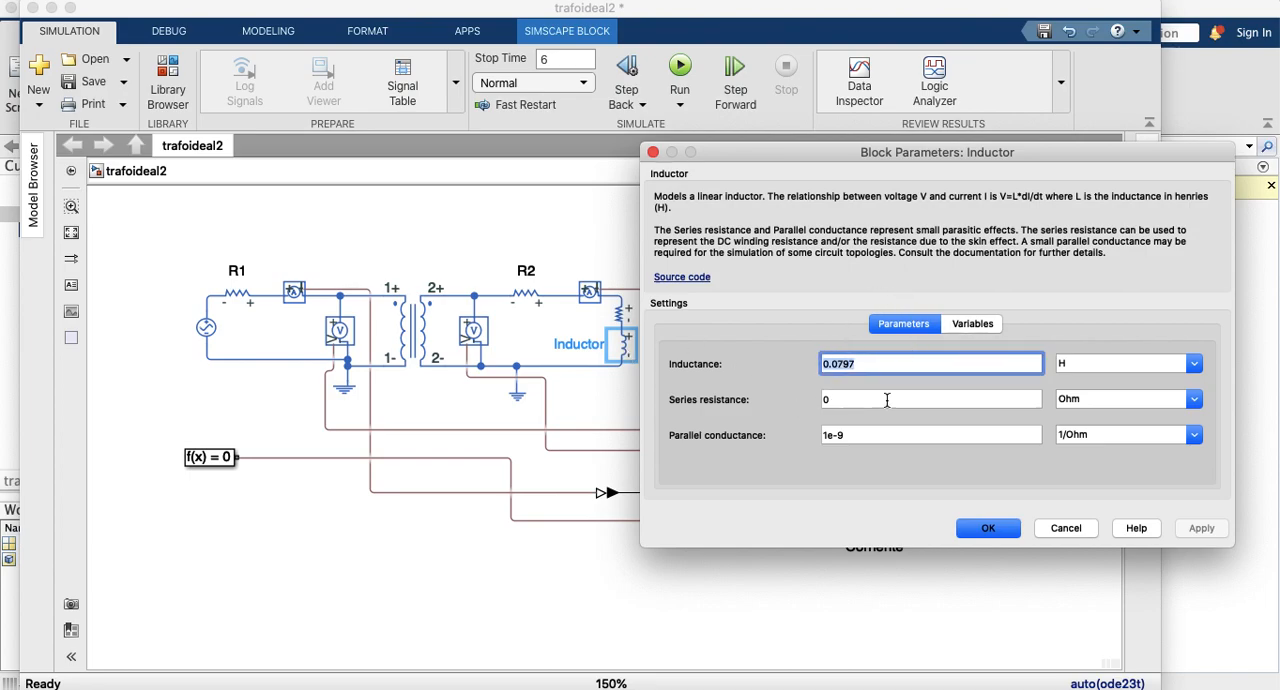
{"action": "left_click", "coordinate": [836, 366]}
{"action": "type", "text": "0"}
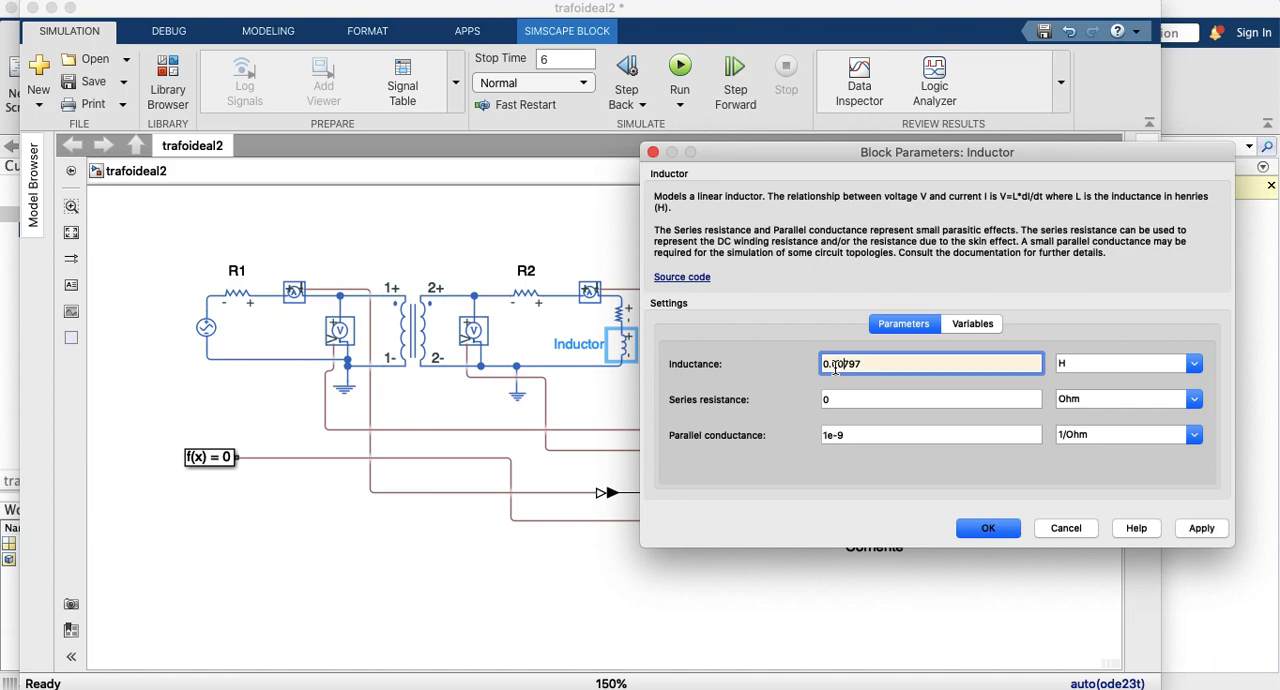
{"action": "left_click", "coordinate": [1199, 530]}
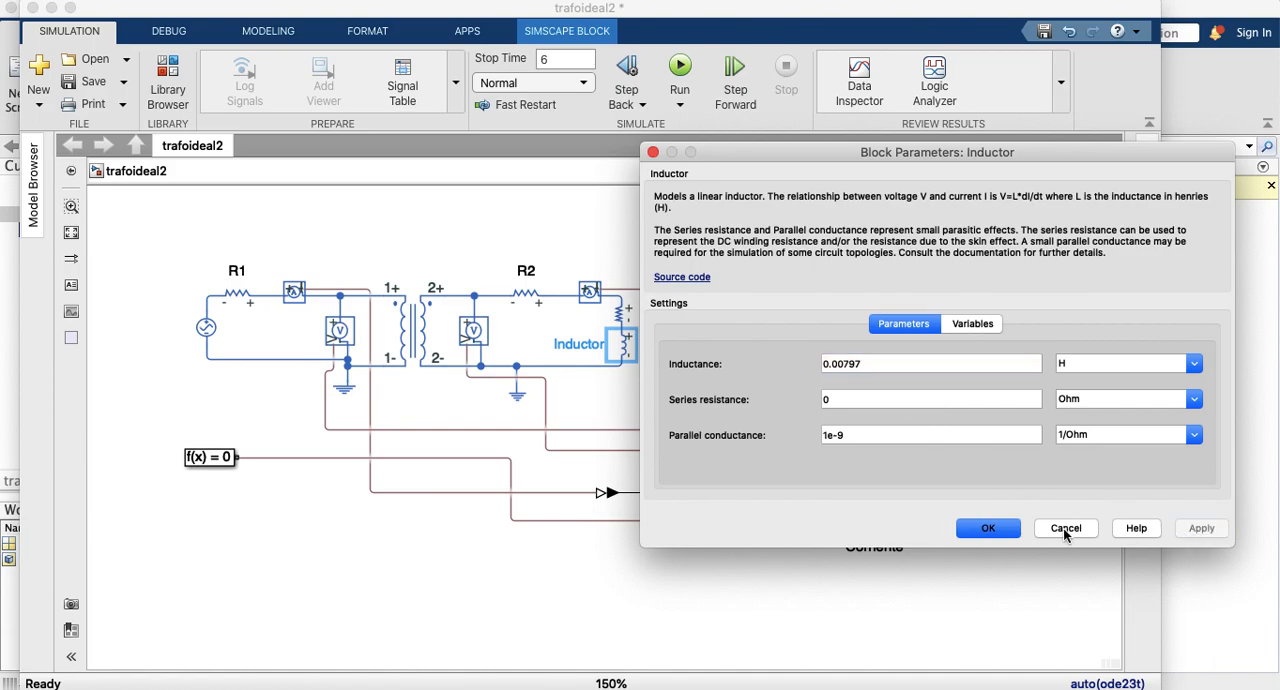
{"action": "left_click", "coordinate": [987, 528]}
Step: Rerun the simulation, autoscale the Corriente scope, and magnify the current waveforms between about 3.89 and 3.92 s
{"action": "left_click", "coordinate": [684, 67]}
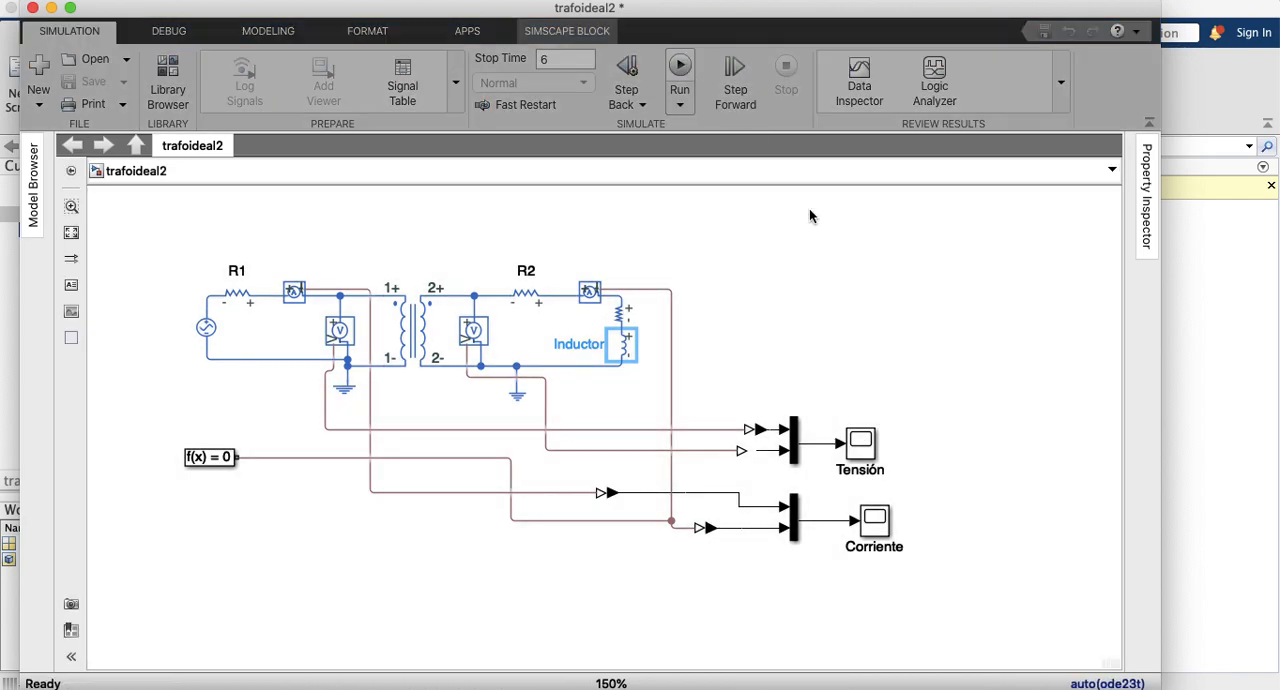
{"action": "left_click", "coordinate": [878, 532]}
{"action": "double_click", "coordinate": [878, 532]}
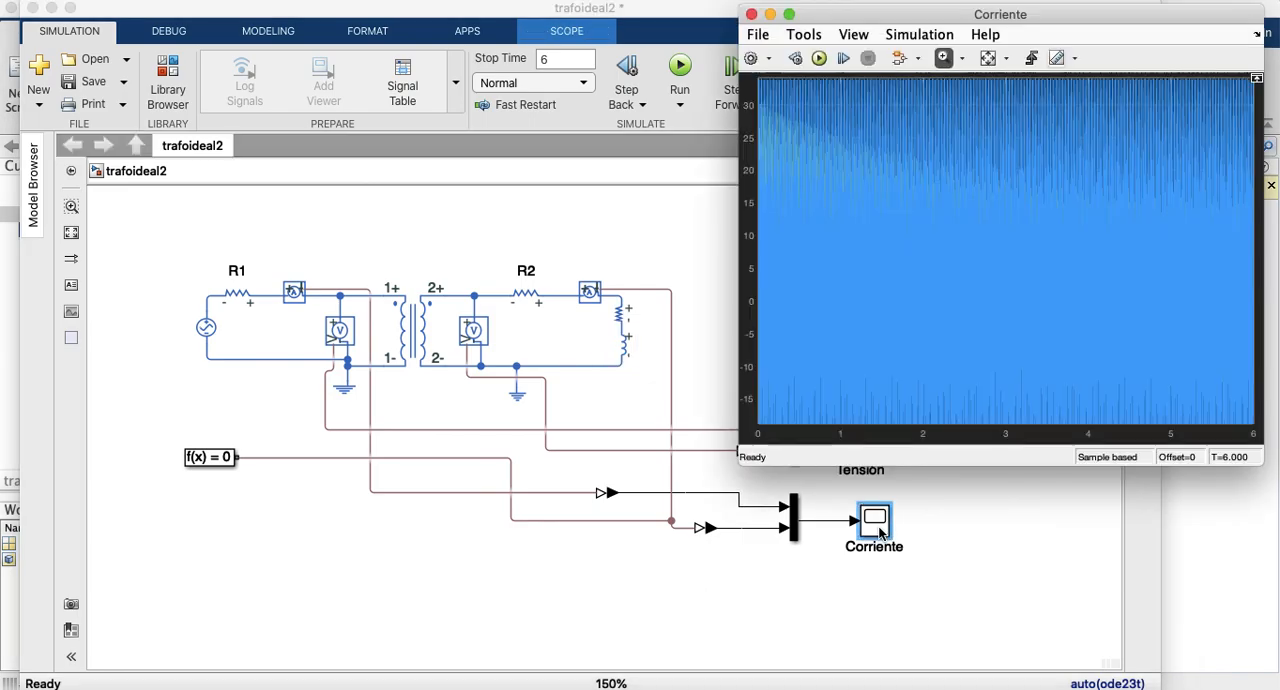
{"action": "left_click", "coordinate": [988, 59]}
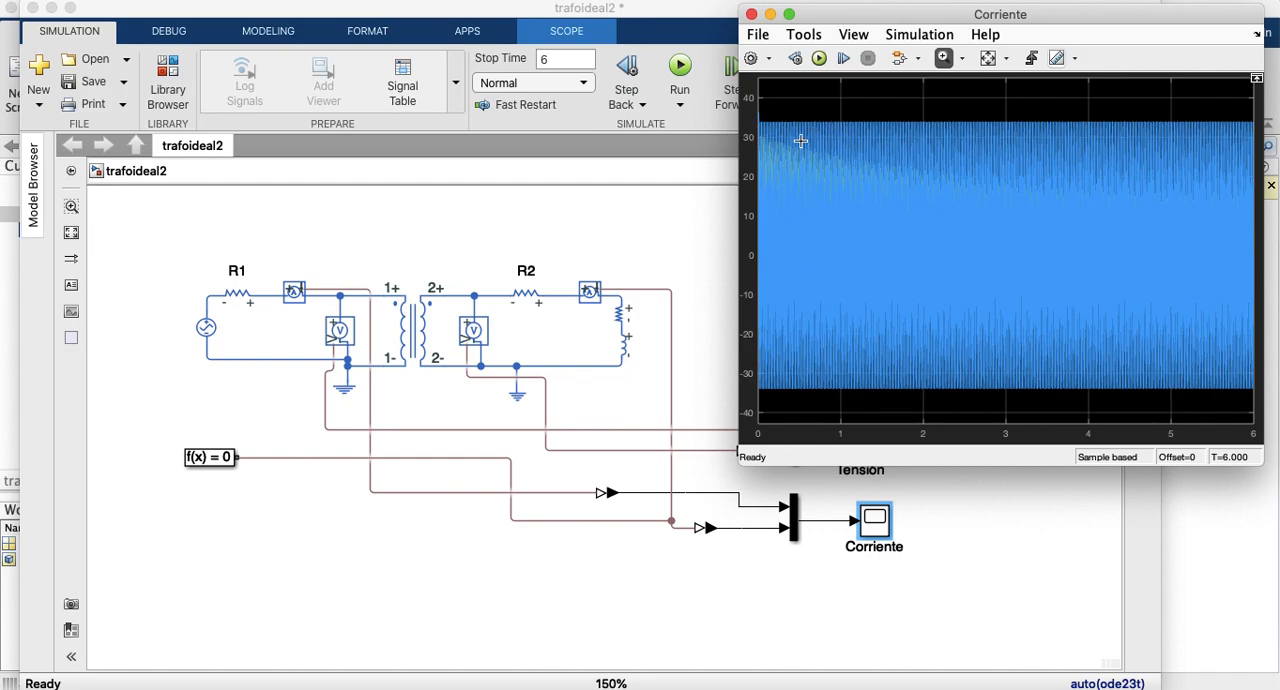
{"action": "left_click_drag", "start_coordinate": [1066, 113], "coordinate": [1097, 399]}
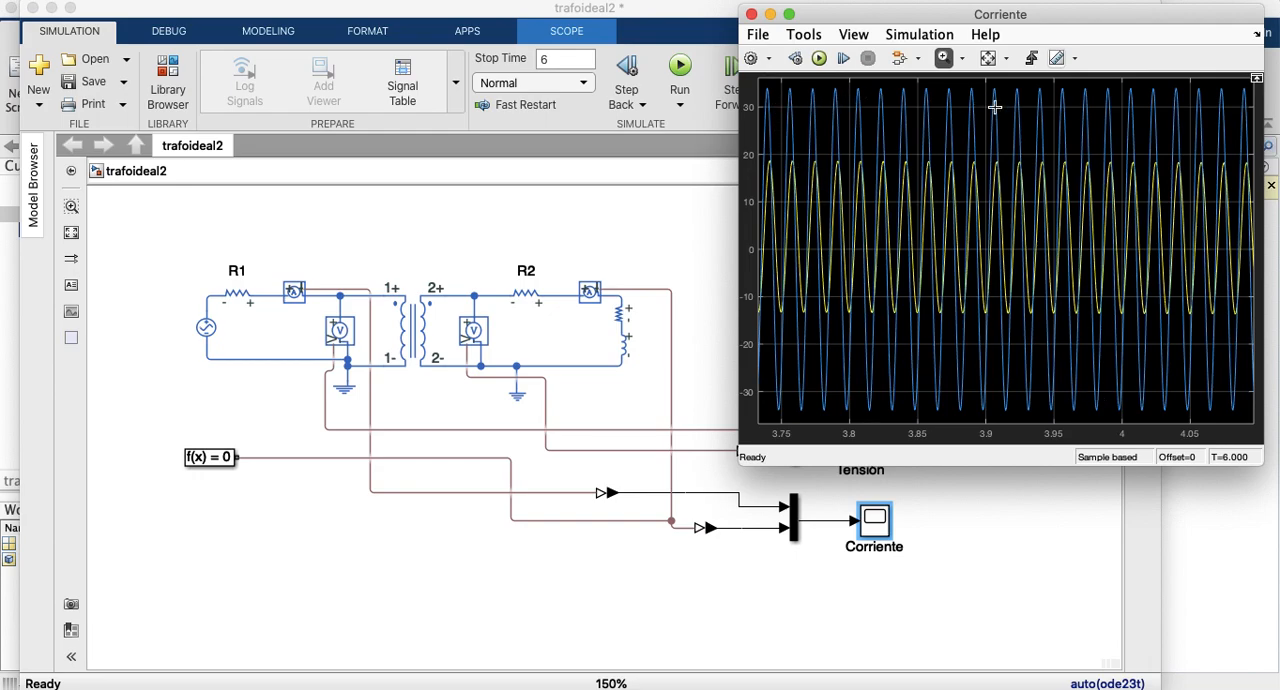
{"action": "left_click_drag", "start_coordinate": [966, 85], "coordinate": [1015, 414]}
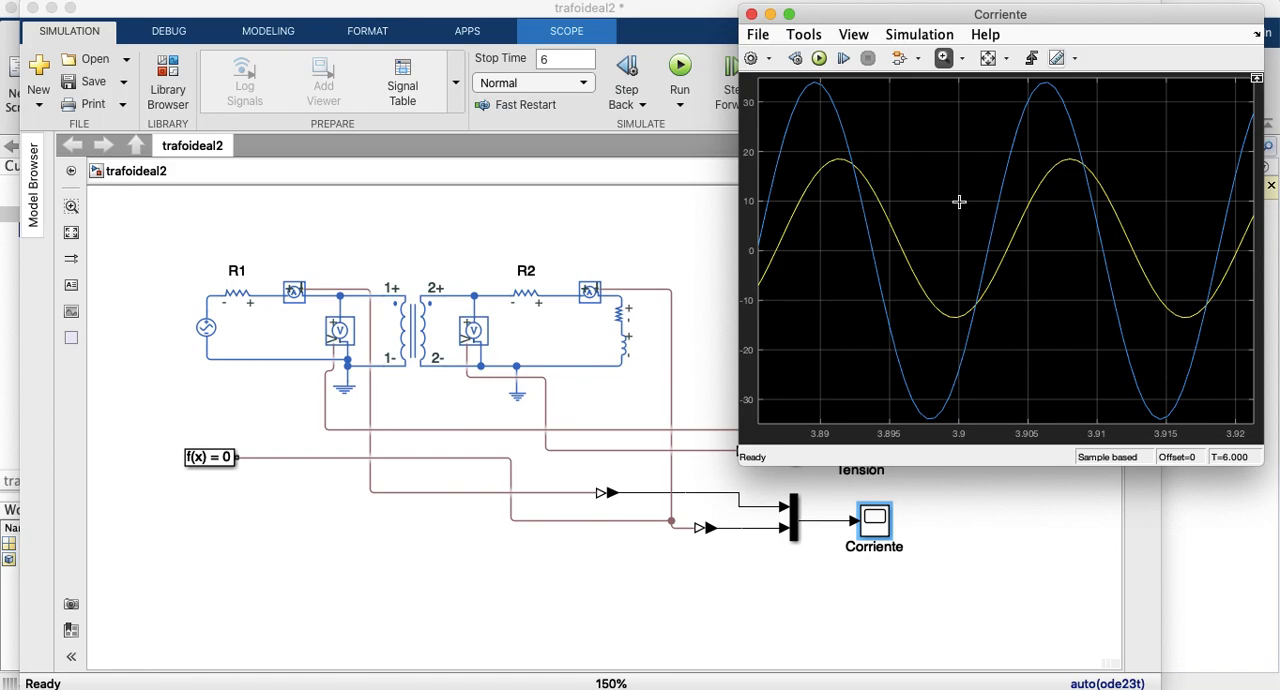
Step: Turn on Cursor Measurements in the Corriente scope and zoom in on the current waveforms around 3.9 s
{"action": "left_click", "coordinate": [866, 37]}
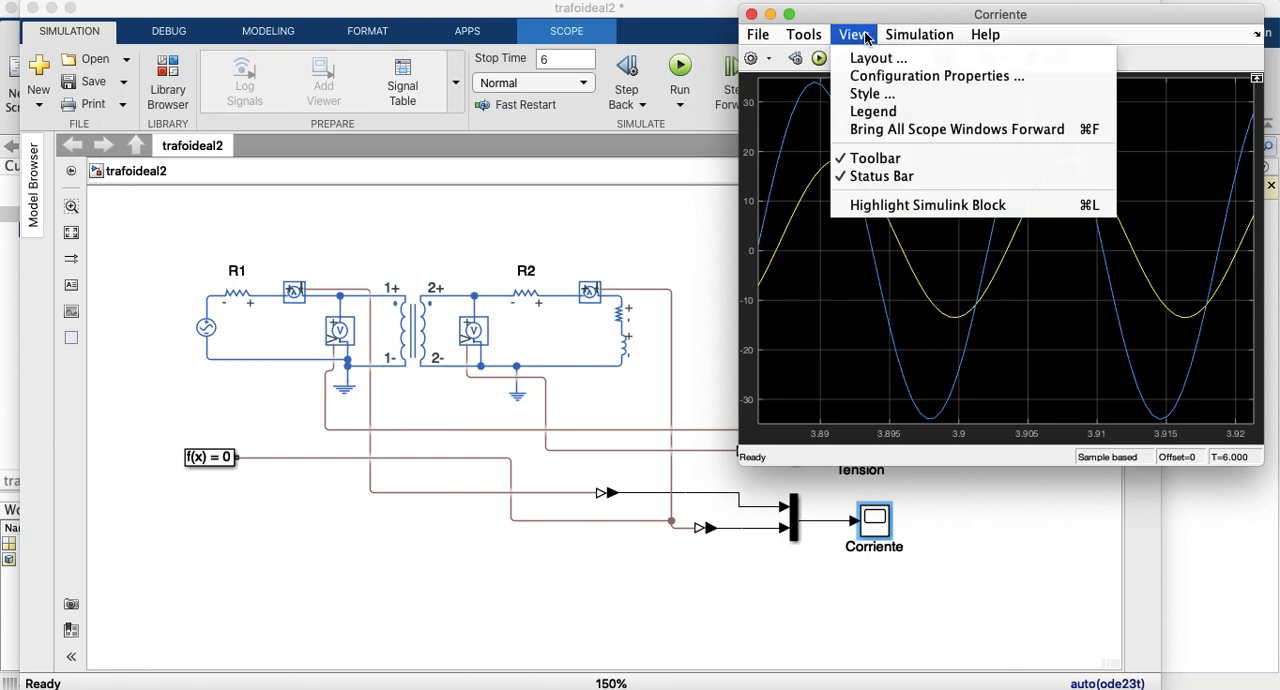
{"action": "left_click", "coordinate": [804, 38]}
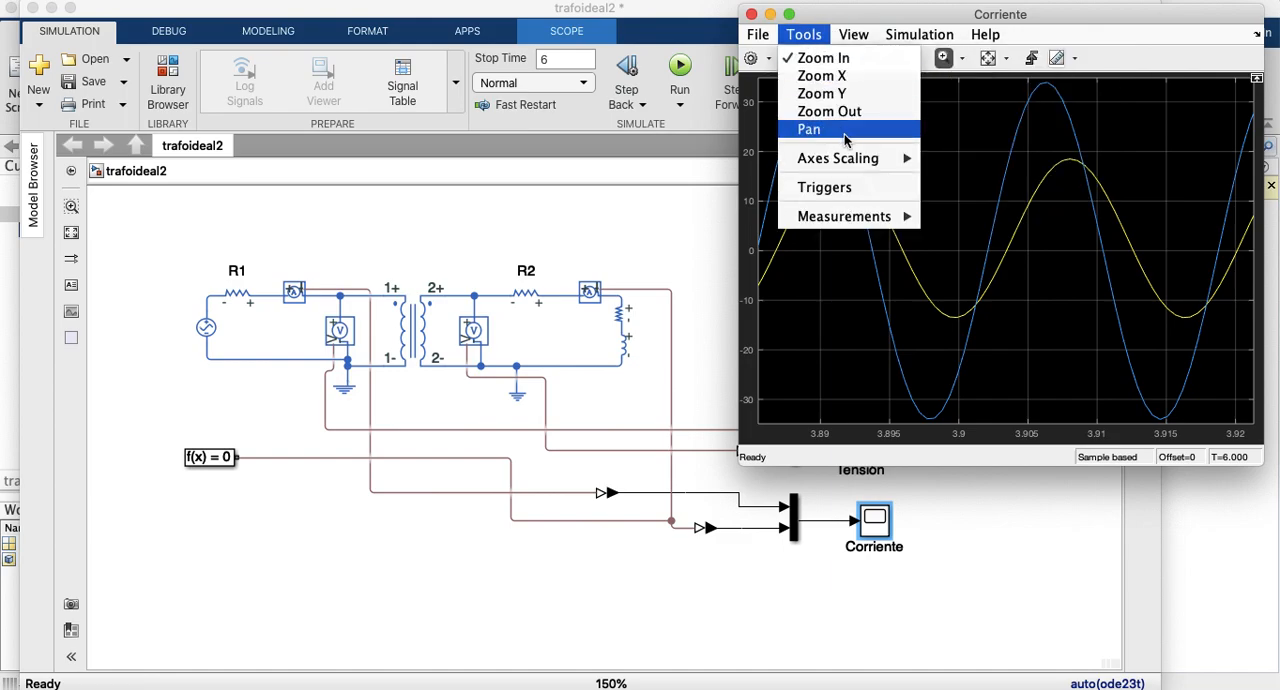
{"action": "mouse_move", "coordinate": [863, 220]}
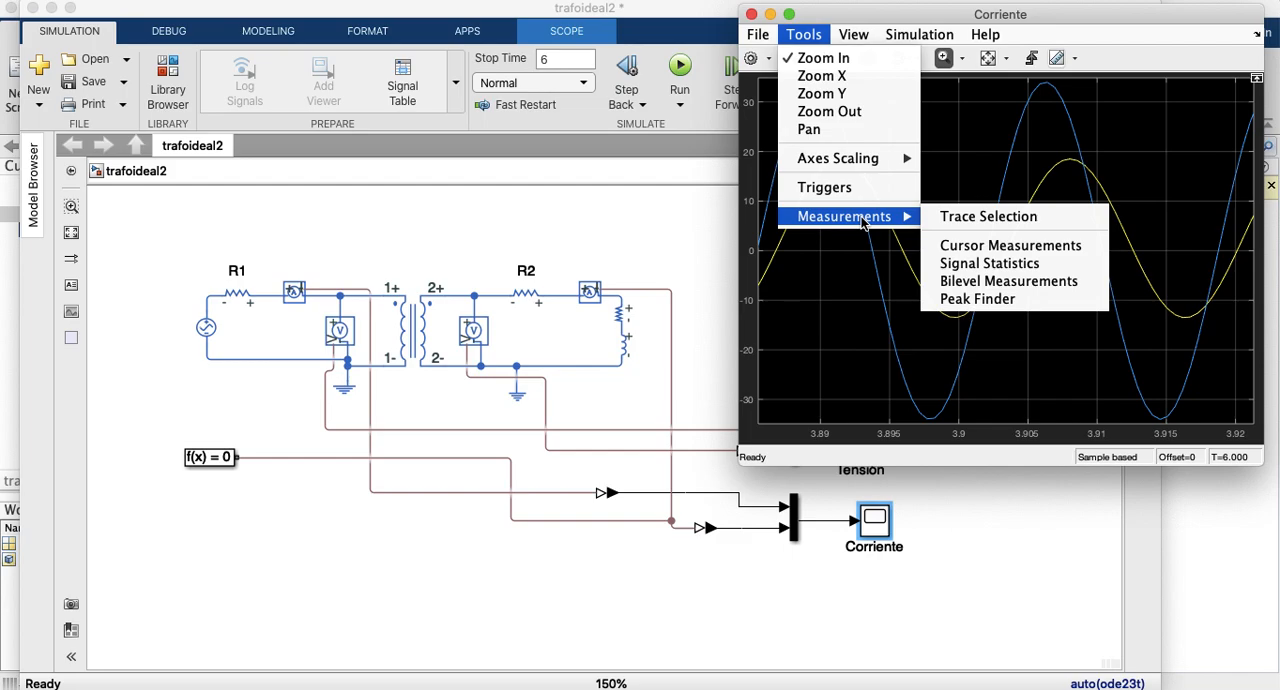
{"action": "left_click", "coordinate": [964, 245]}
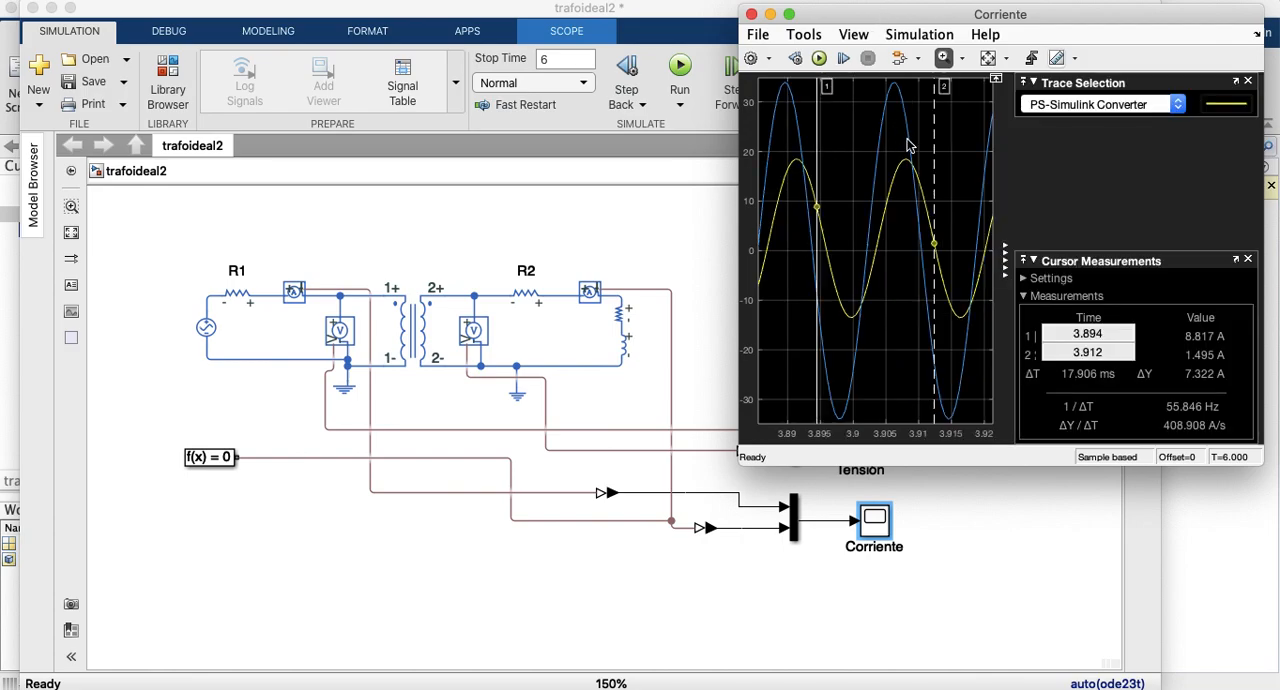
{"action": "left_click", "coordinate": [854, 146]}
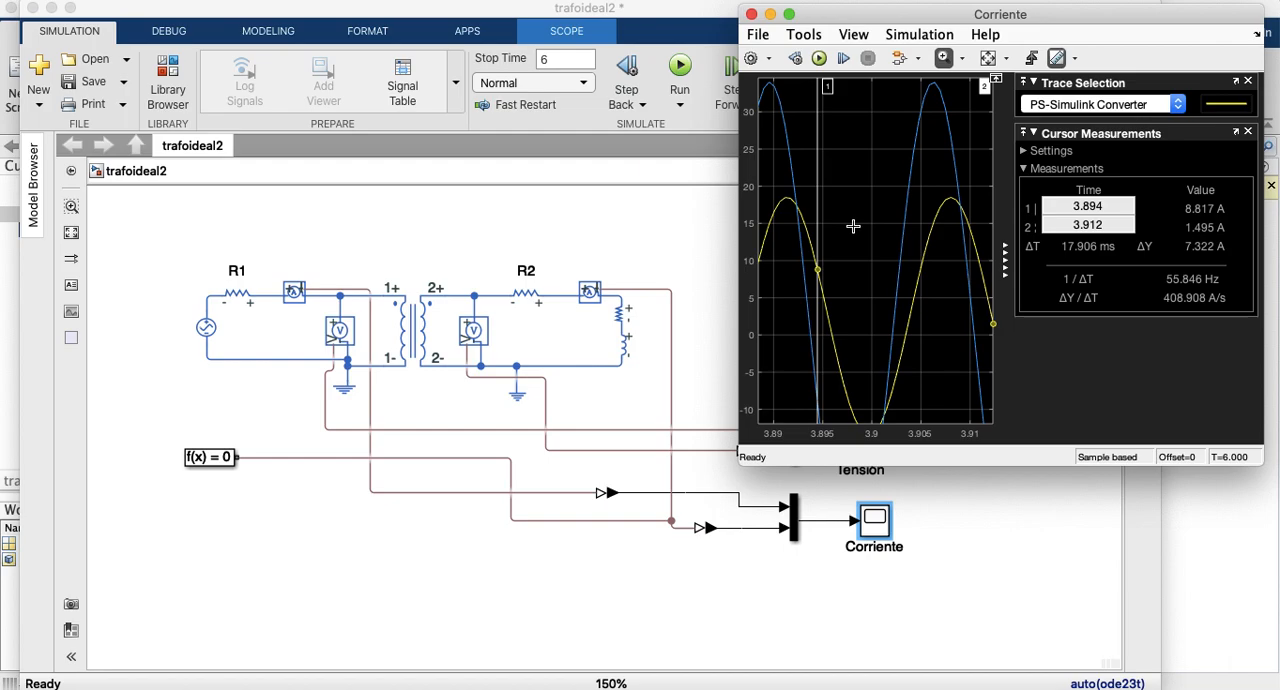
Step: Zoom in vertically on the current waveforms in the Corriente scope, and rescale the axes to show the full signals
{"action": "left_click", "coordinate": [829, 93]}
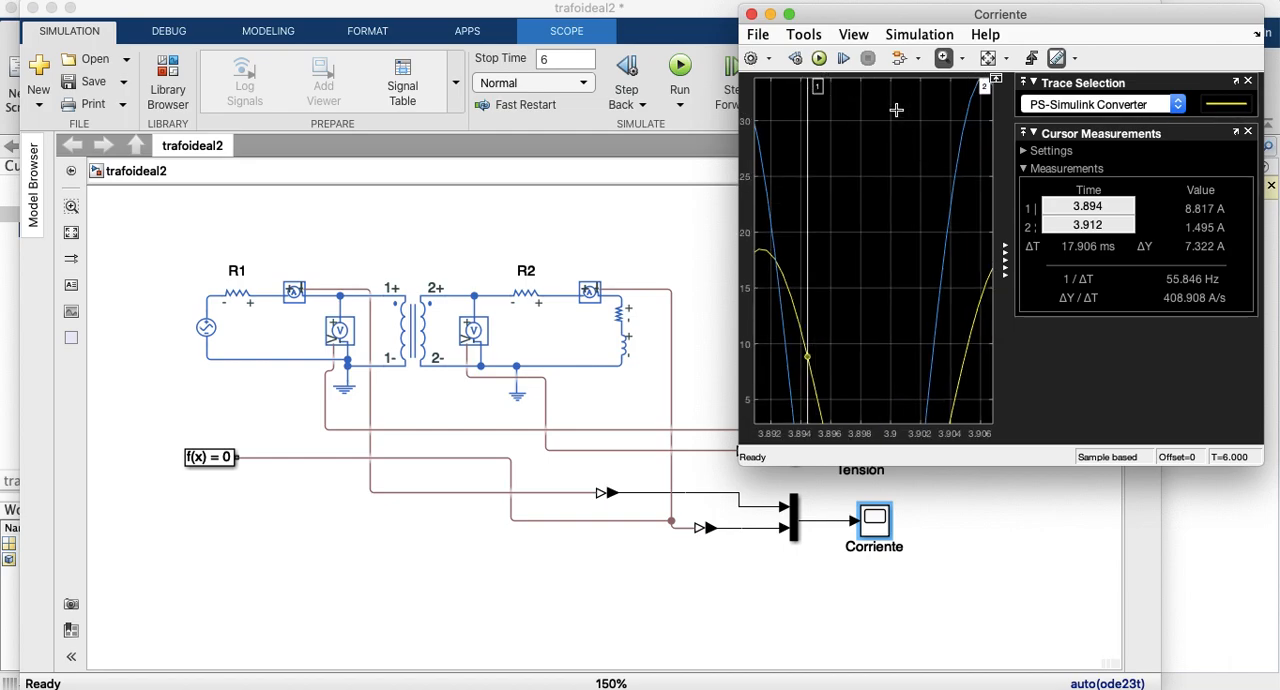
{"action": "left_click", "coordinate": [965, 60]}
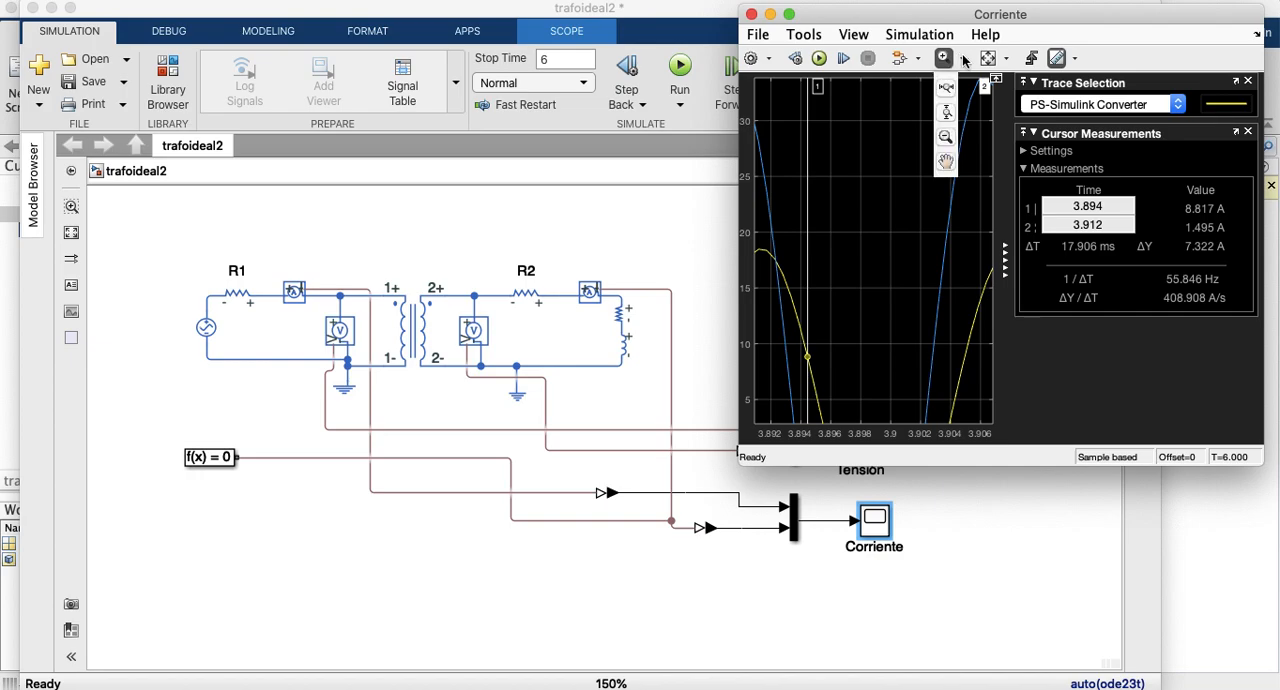
{"action": "left_click", "coordinate": [948, 115]}
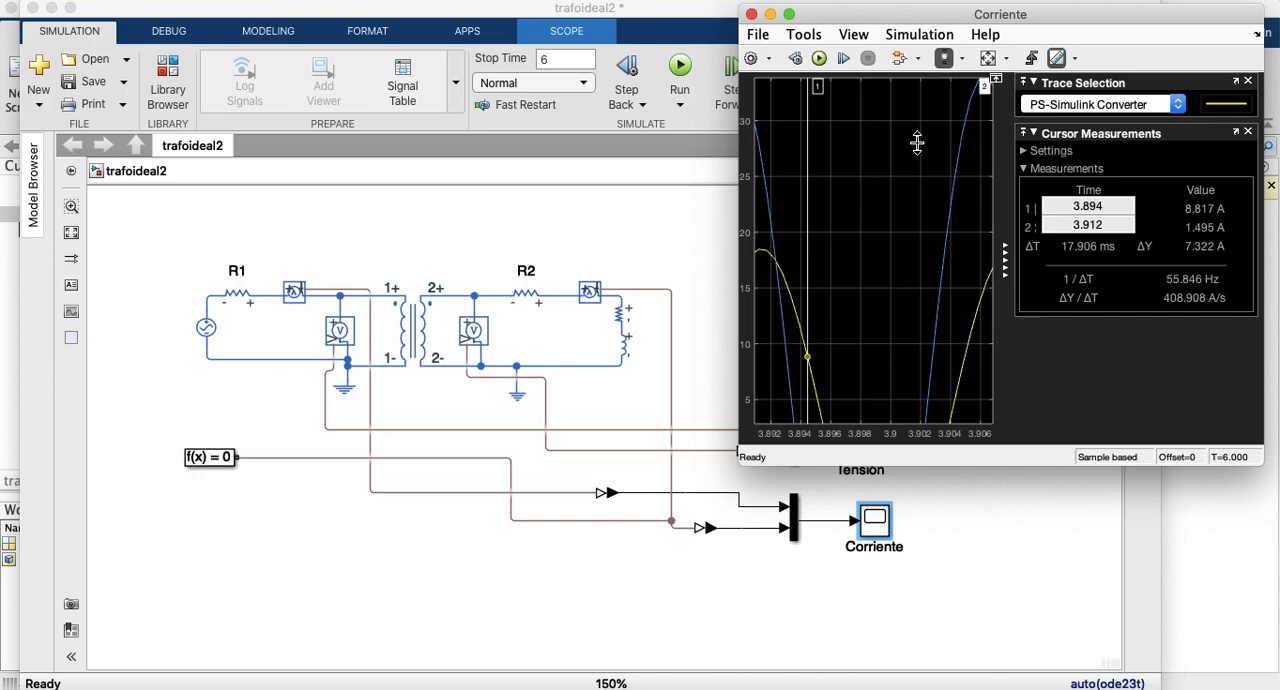
{"action": "left_click", "coordinate": [917, 142]}
{"action": "left_click", "coordinate": [917, 142]}
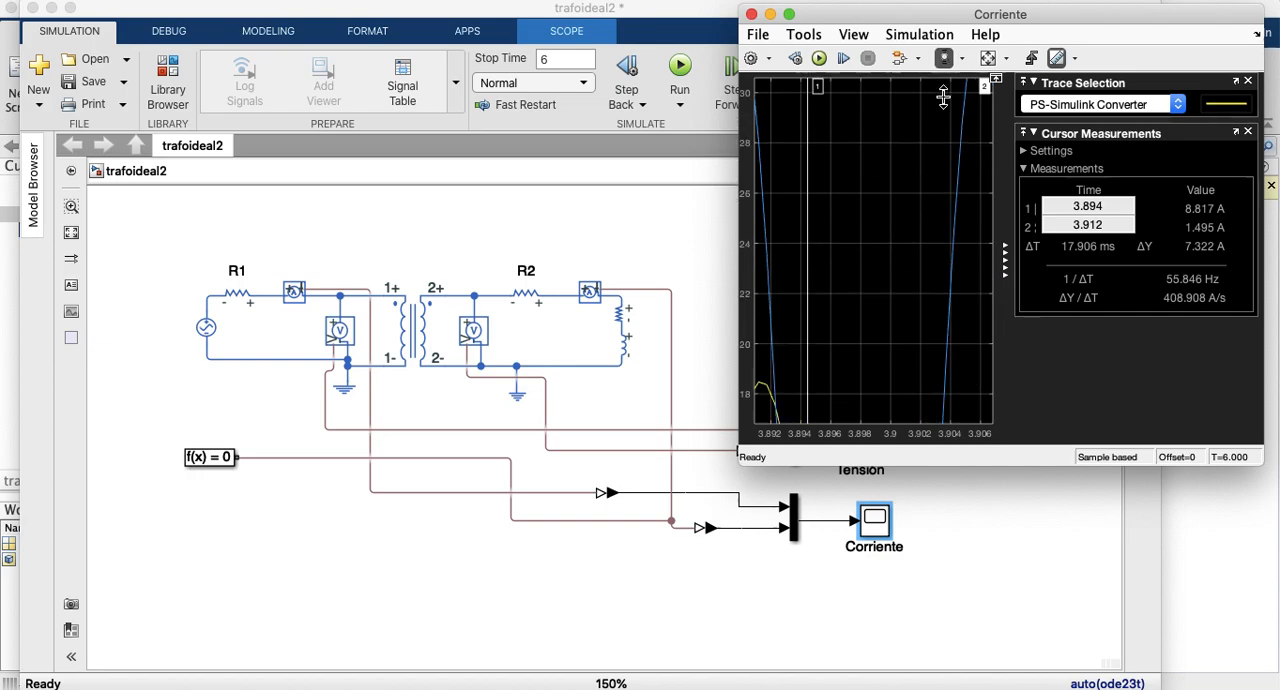
{"action": "left_click", "coordinate": [987, 57]}
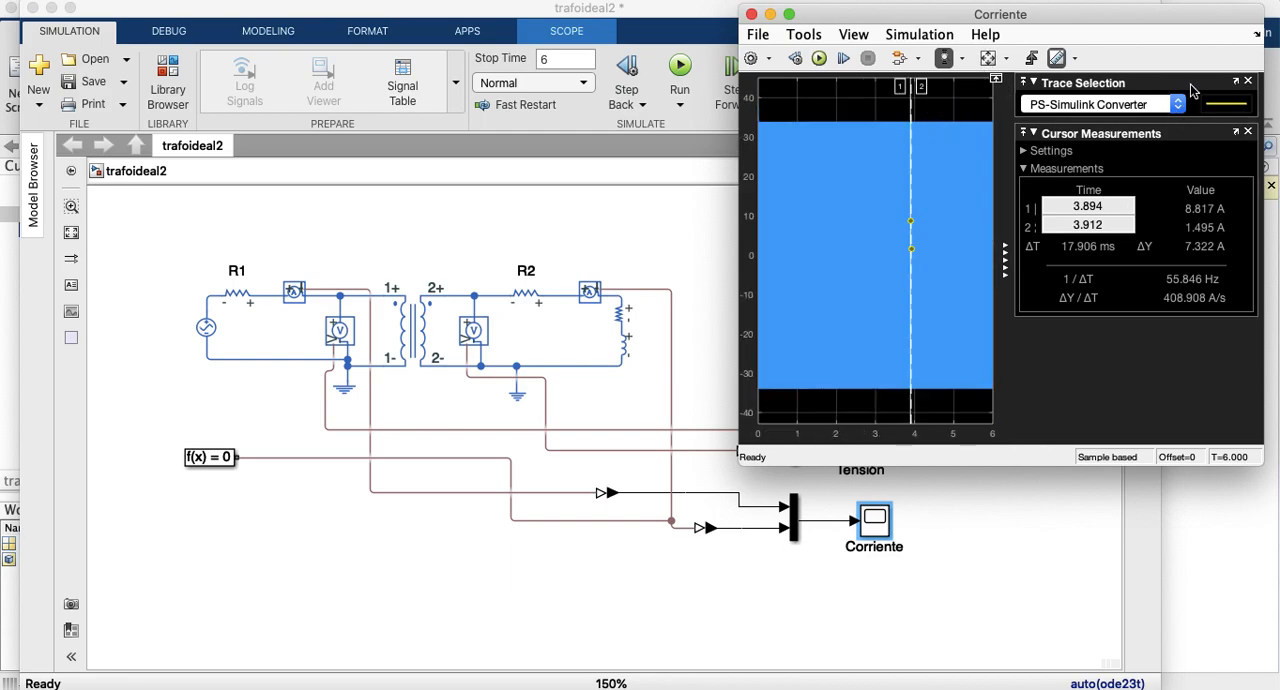
Step: Set the Corriente scope's axes scaling to Automatically Scale Axes Limits
{"action": "left_click", "coordinate": [854, 35]}
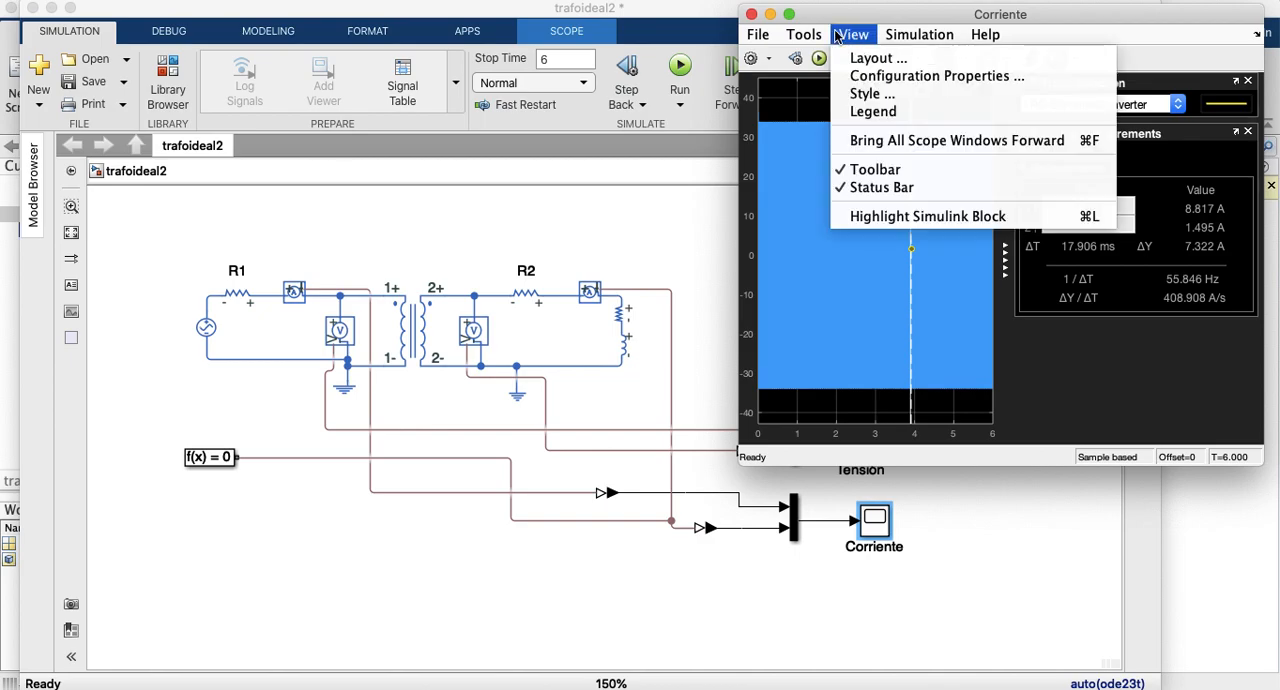
{"action": "mouse_move", "coordinate": [818, 36]}
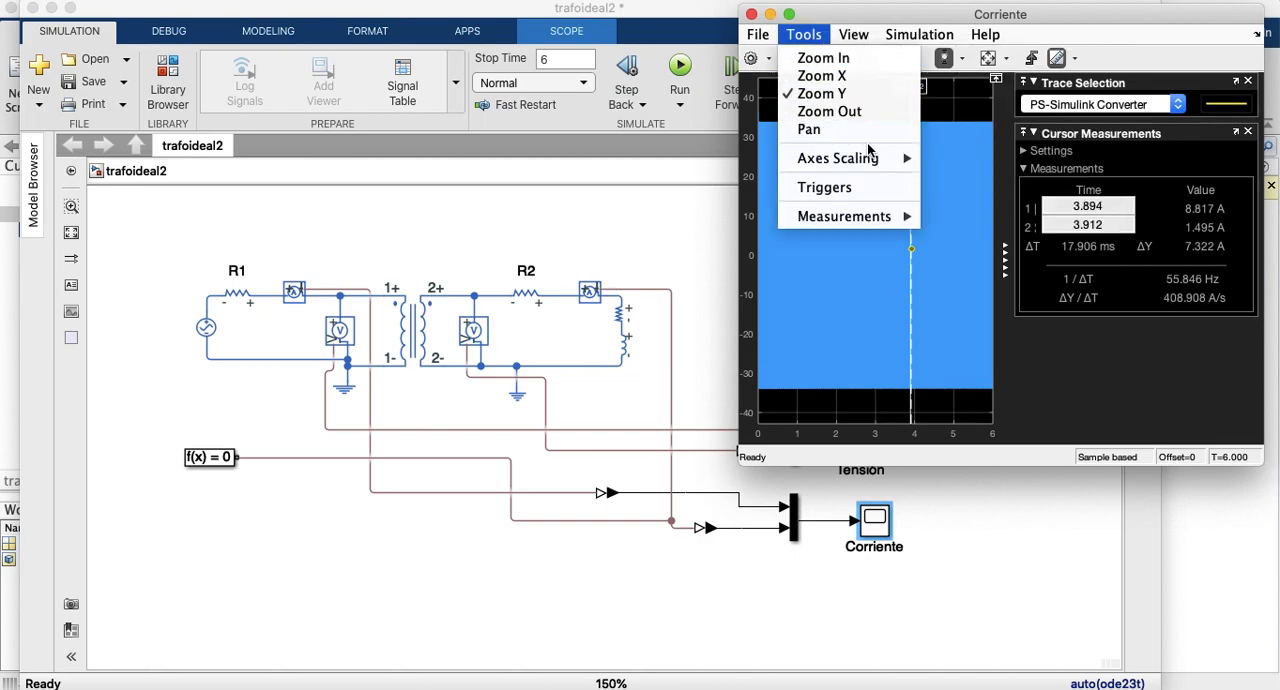
{"action": "mouse_move", "coordinate": [870, 160]}
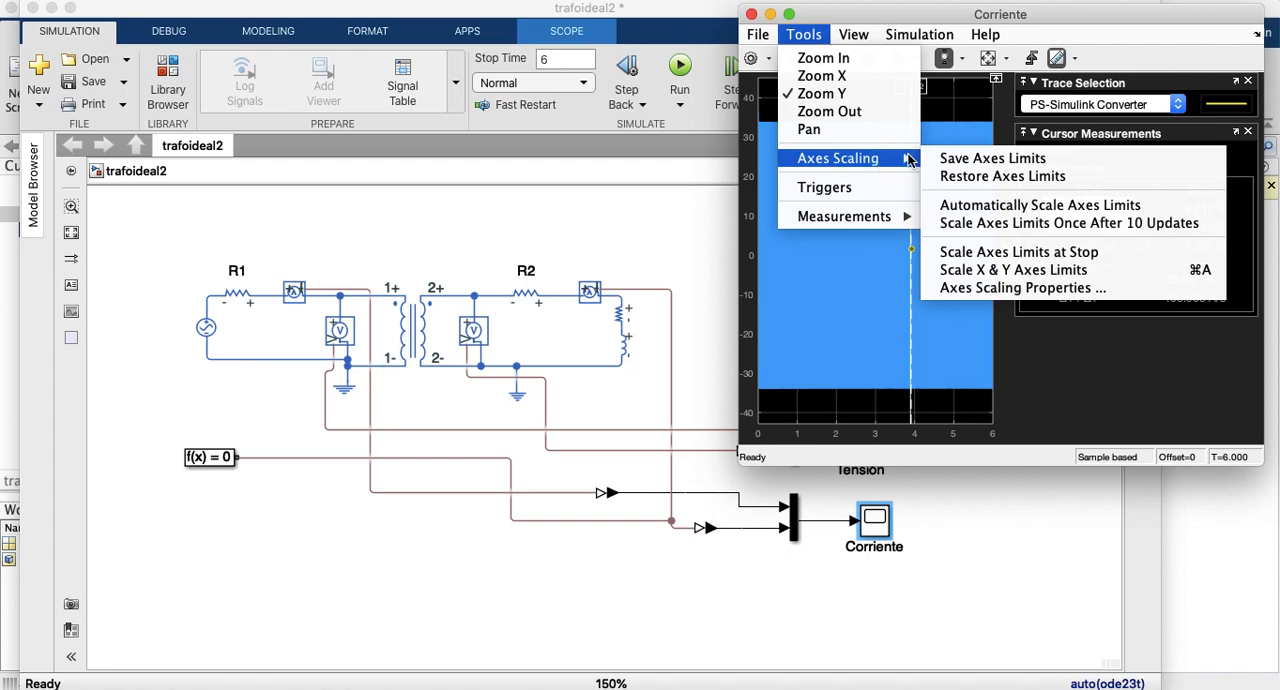
{"action": "left_click", "coordinate": [956, 205]}
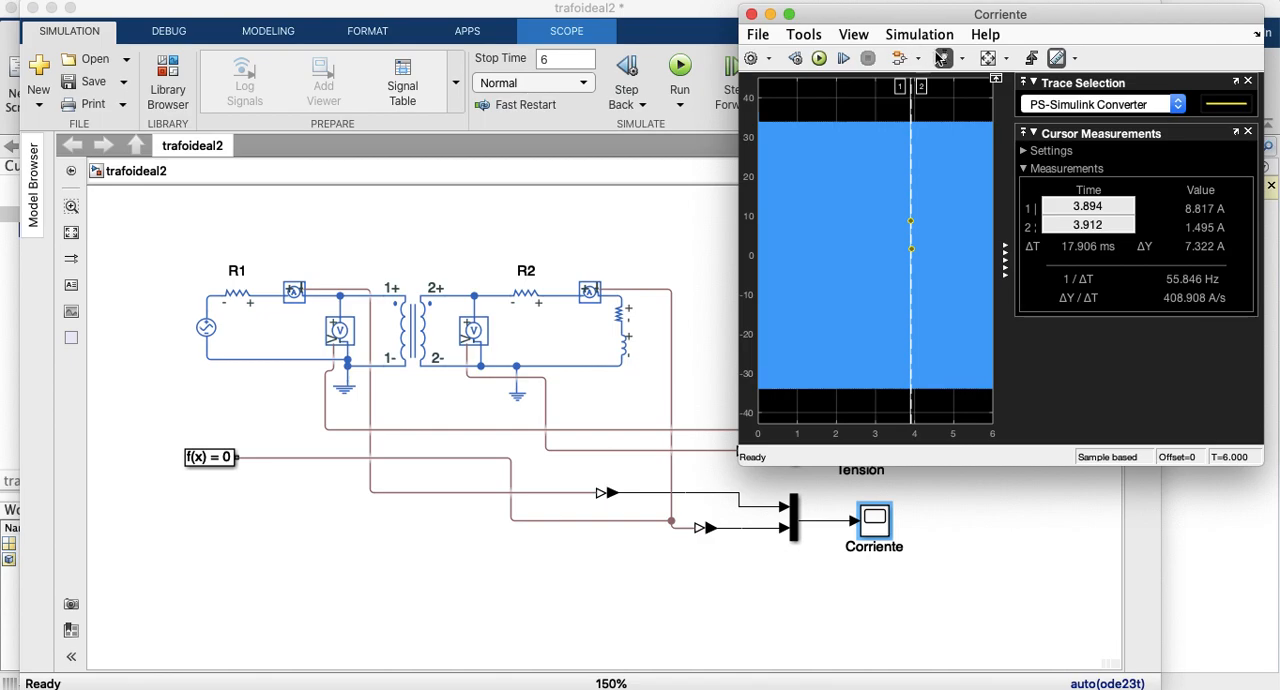
Step: Reselect the Zoom In tool in the Corriente scope and rescale both the X and Y axes
{"action": "left_click", "coordinate": [963, 60]}
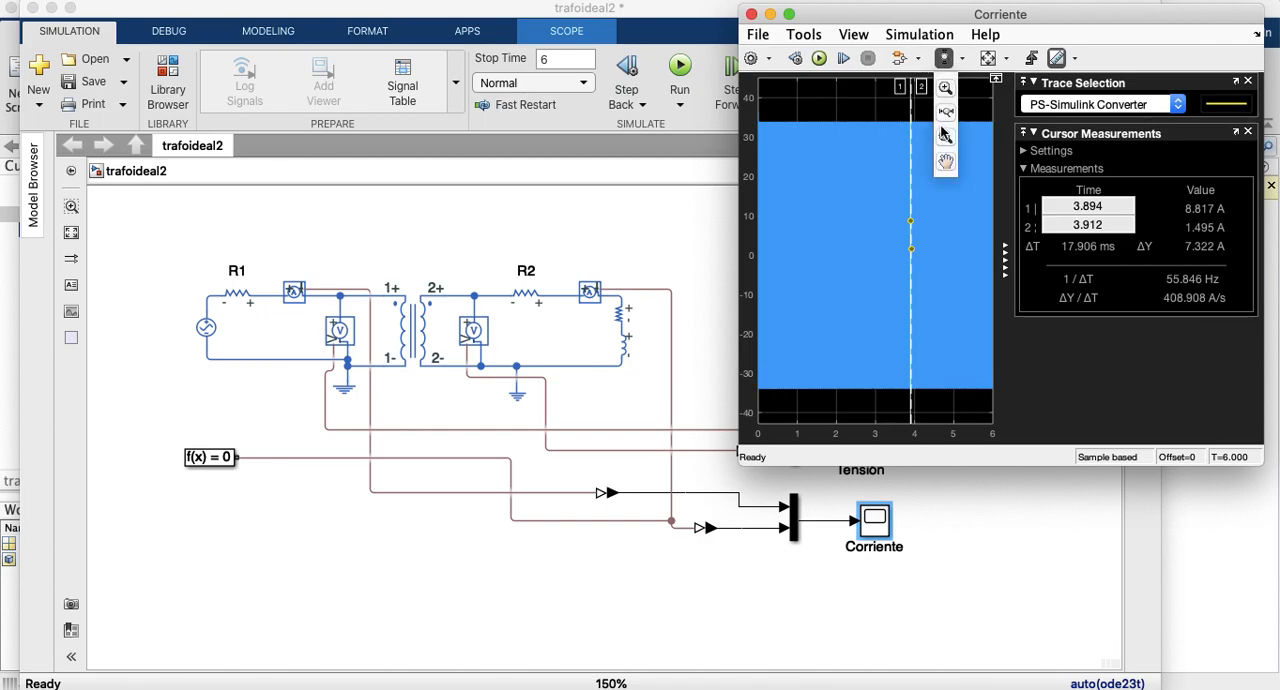
{"action": "left_click", "coordinate": [945, 88]}
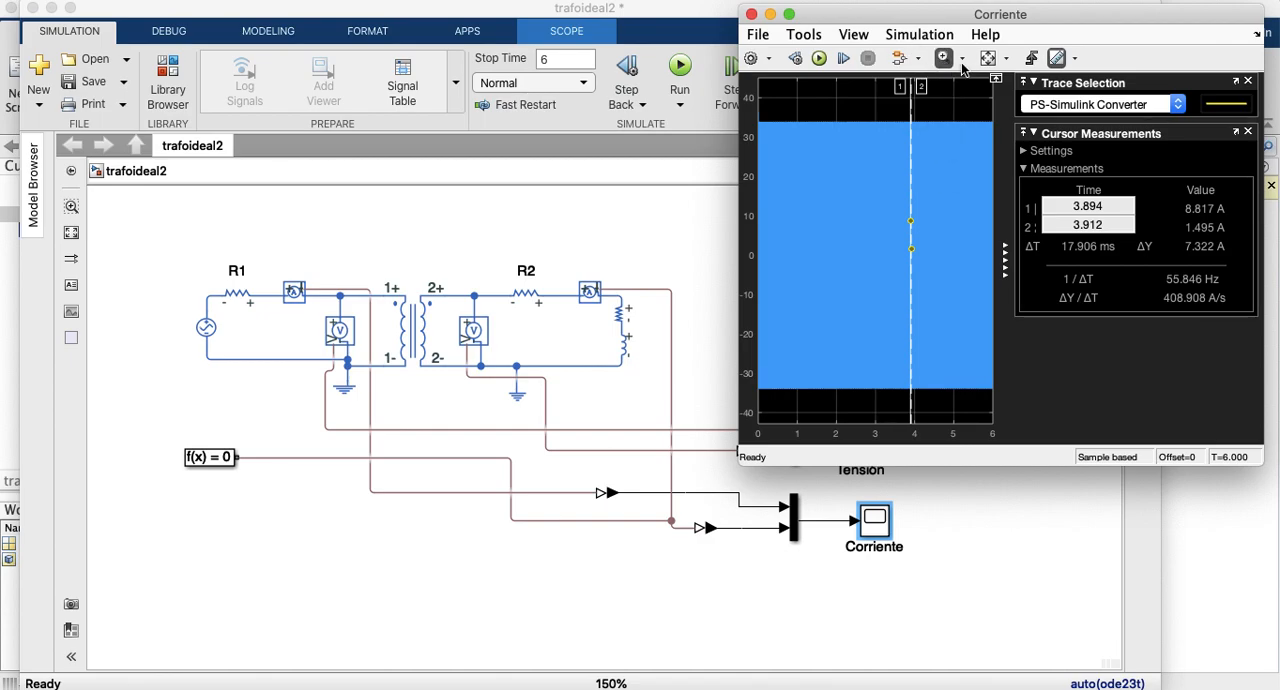
{"action": "left_click", "coordinate": [1006, 58]}
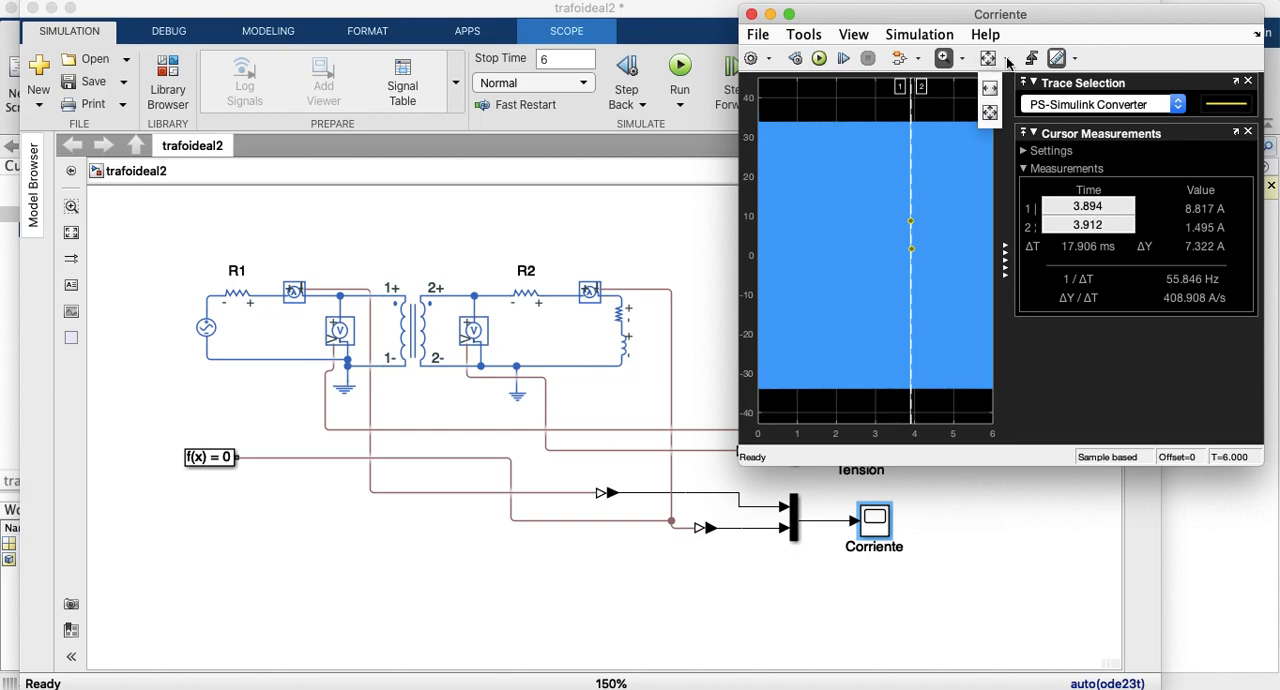
{"action": "left_click", "coordinate": [989, 113]}
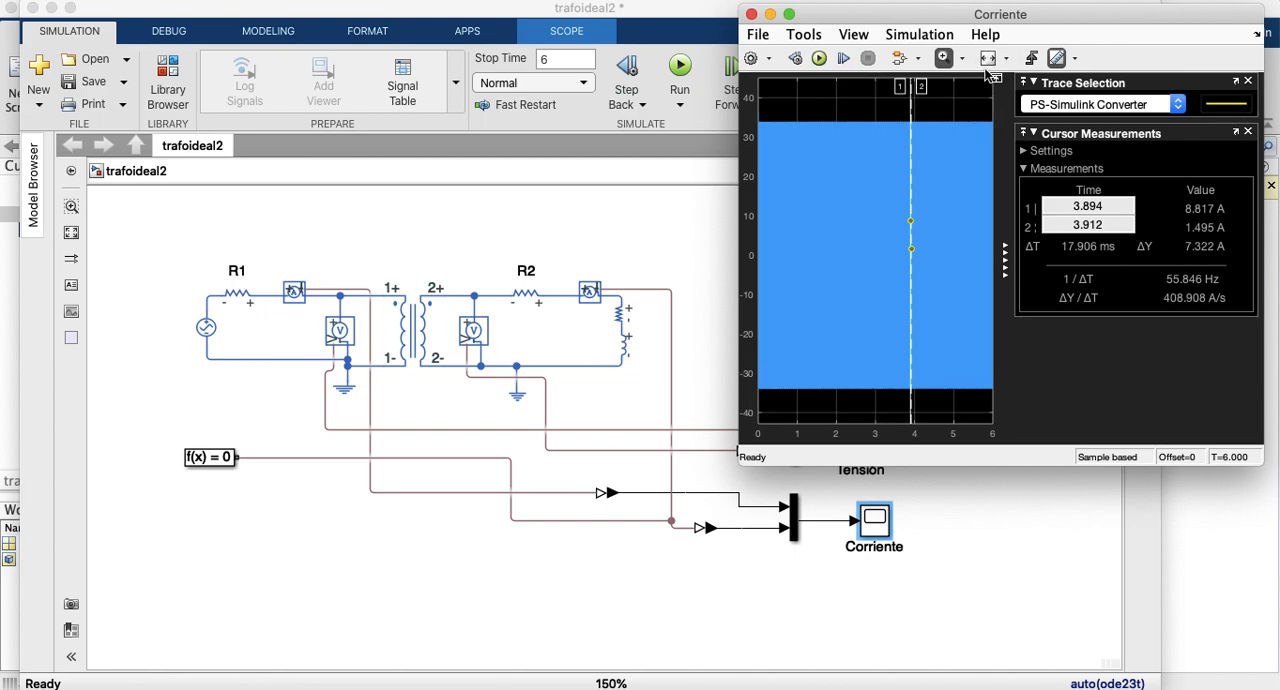
{"action": "left_click", "coordinate": [1006, 58]}
{"action": "left_click", "coordinate": [993, 113]}
Step: Close the trace selection and cursor measurements, and zoom in on the currents between about 2.98 and 3.19 s
{"action": "left_click", "coordinate": [1248, 81]}
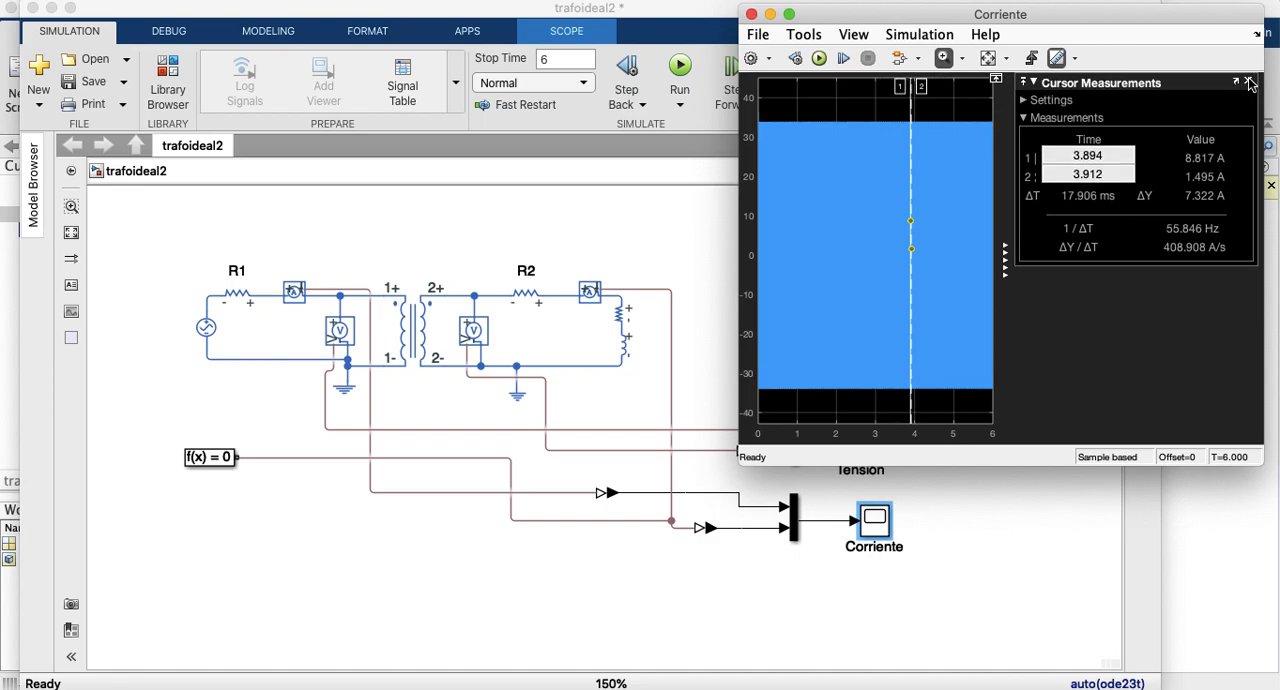
{"action": "left_click", "coordinate": [1249, 82]}
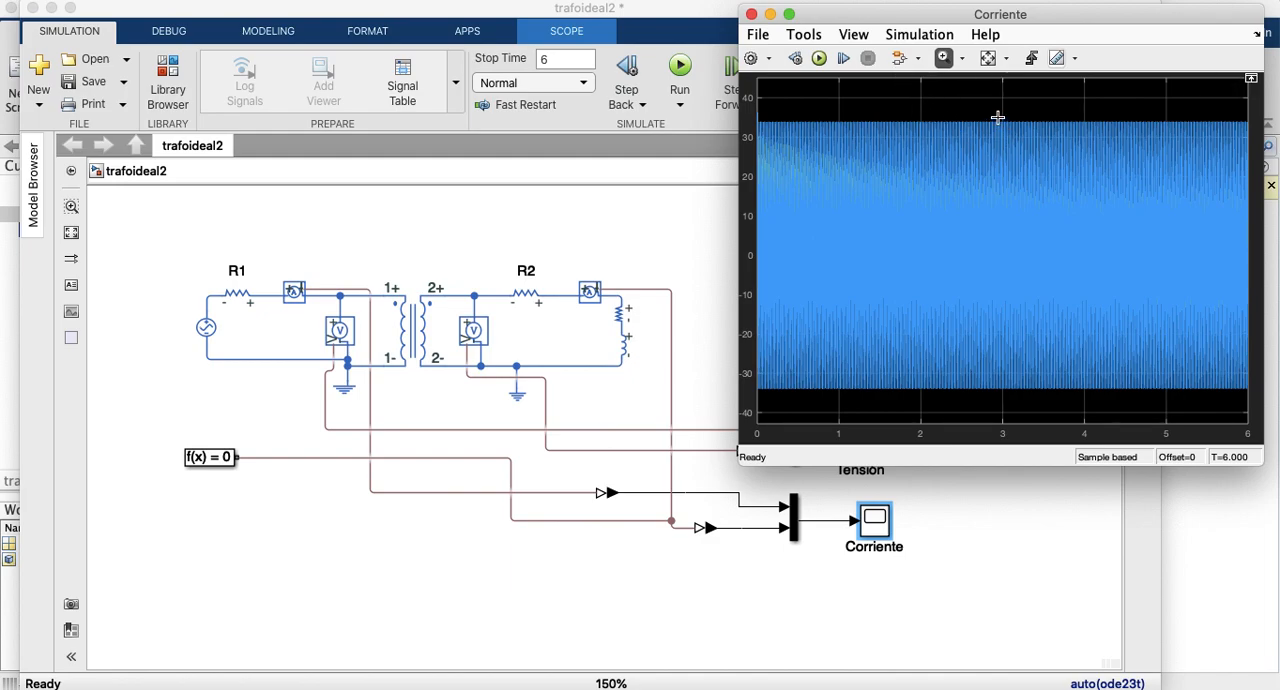
{"action": "left_click_drag", "start_coordinate": [1000, 113], "coordinate": [1019, 405]}
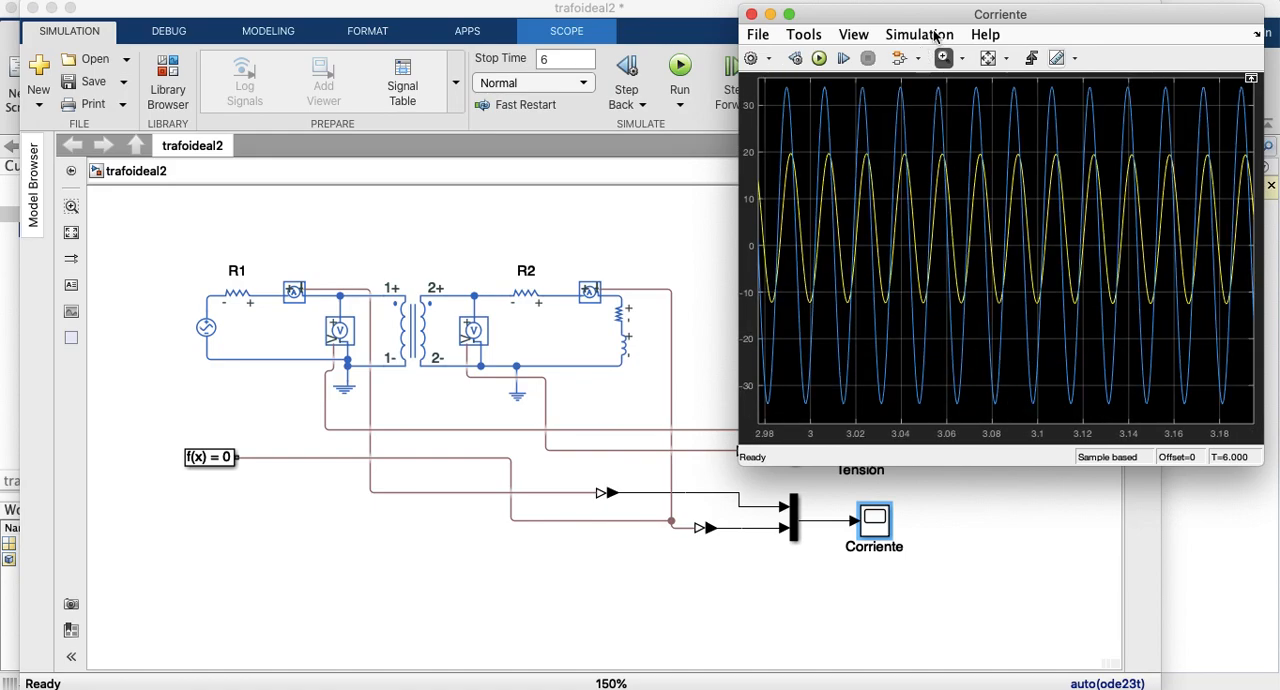
Step: Turn Cursor Measurements back on in the Corriente scope and magnify the waveforms between about 3 and 3.14 s
{"action": "left_click", "coordinate": [854, 36]}
{"action": "left_click", "coordinate": [803, 35]}
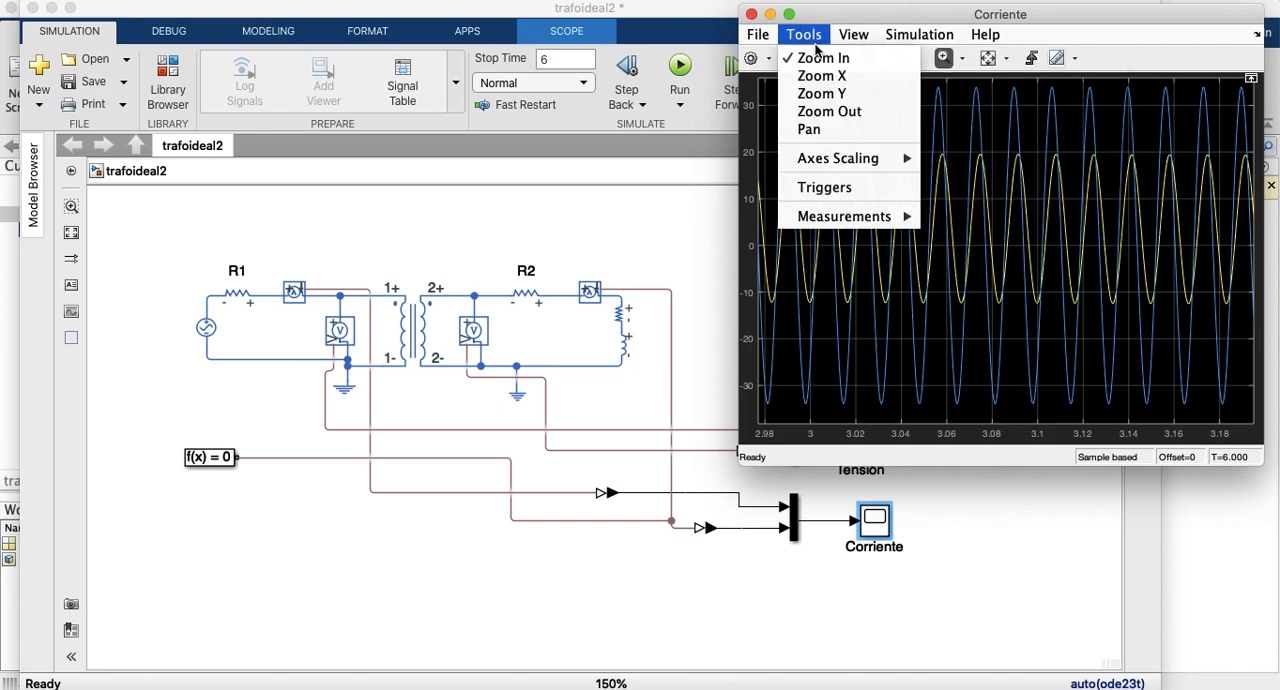
{"action": "mouse_move", "coordinate": [824, 157]}
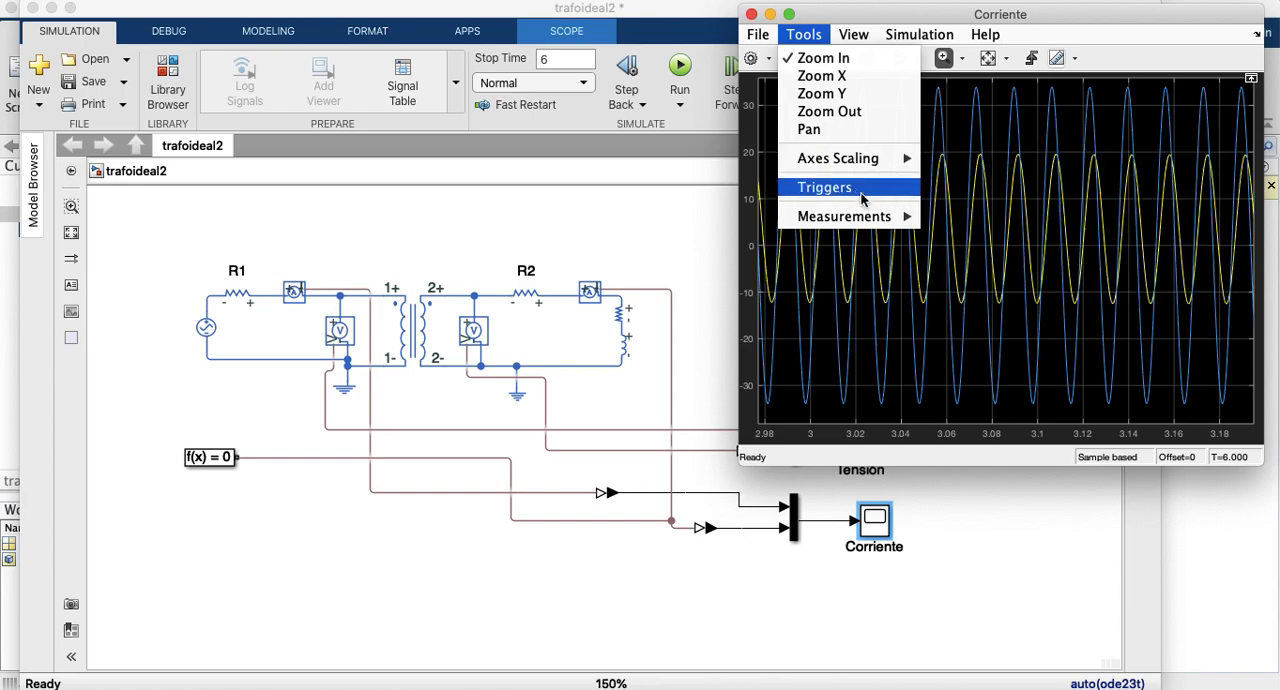
{"action": "mouse_move", "coordinate": [841, 222]}
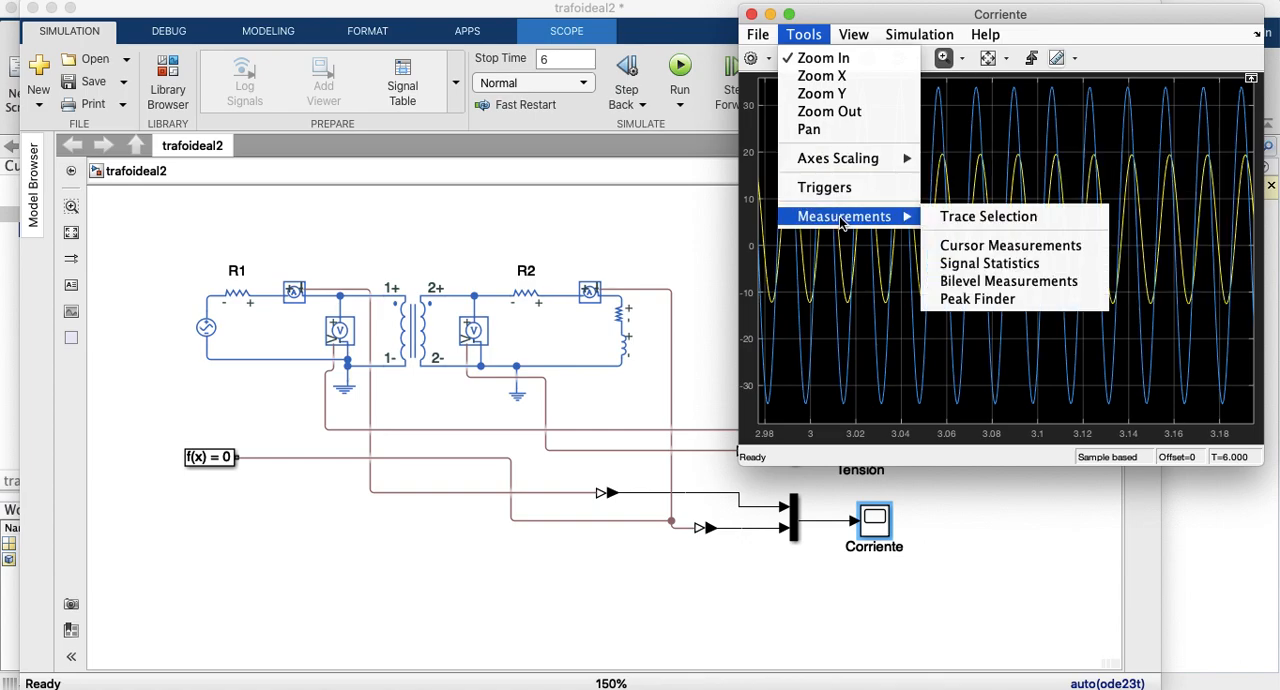
{"action": "left_click", "coordinate": [978, 250]}
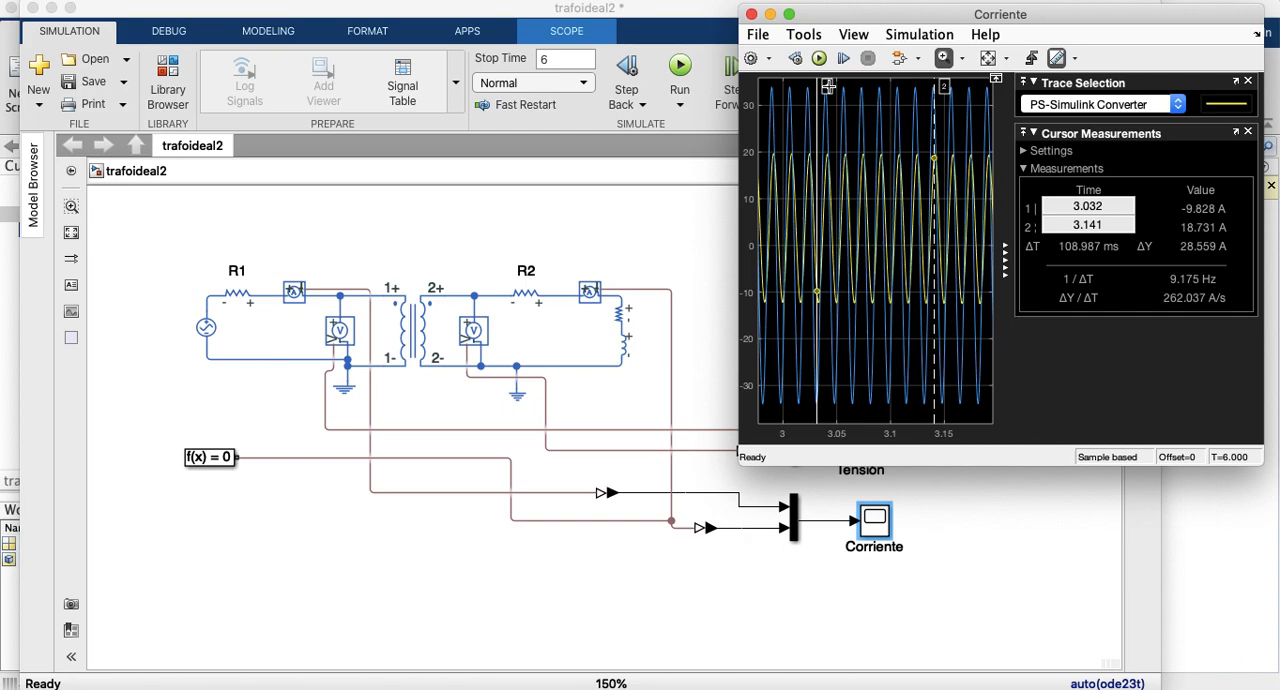
{"action": "scroll", "coordinate": [827, 86], "scroll_direction": "up", "scroll_amount": 2}
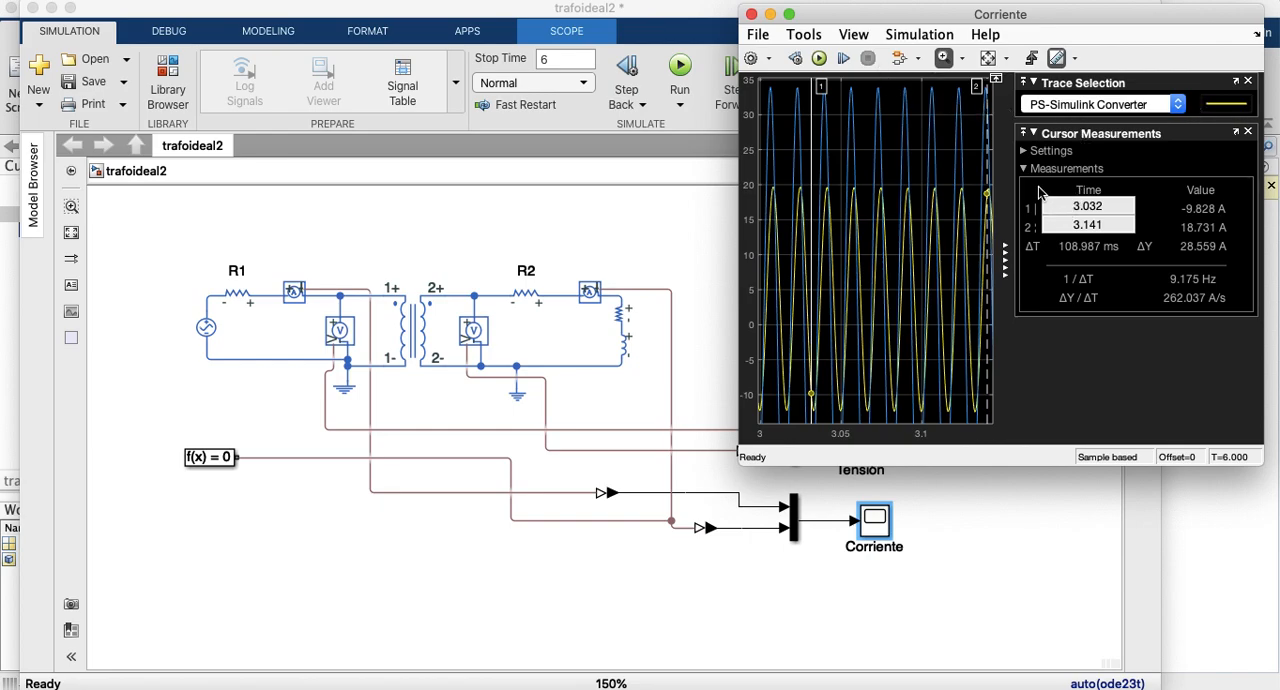
{"action": "key", "text": "super+grave"}
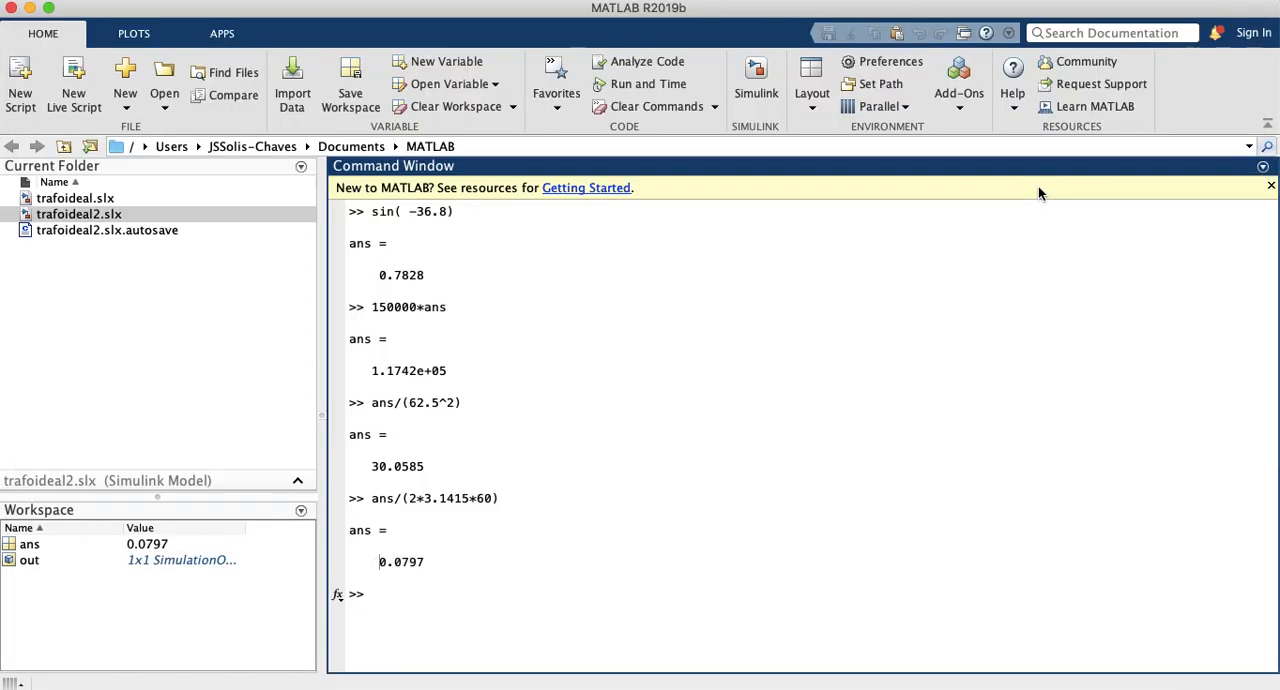
{"action": "key", "text": "super+Tab"}
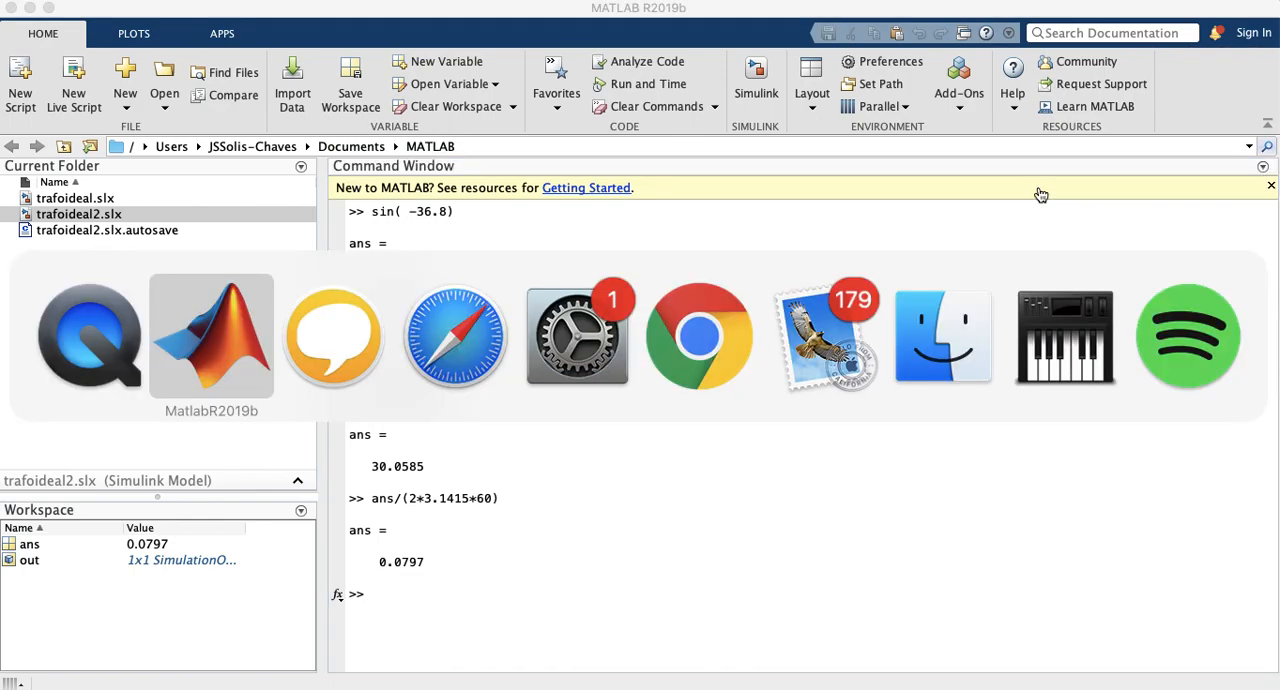
{"action": "key", "text": "ctrl+Down"}
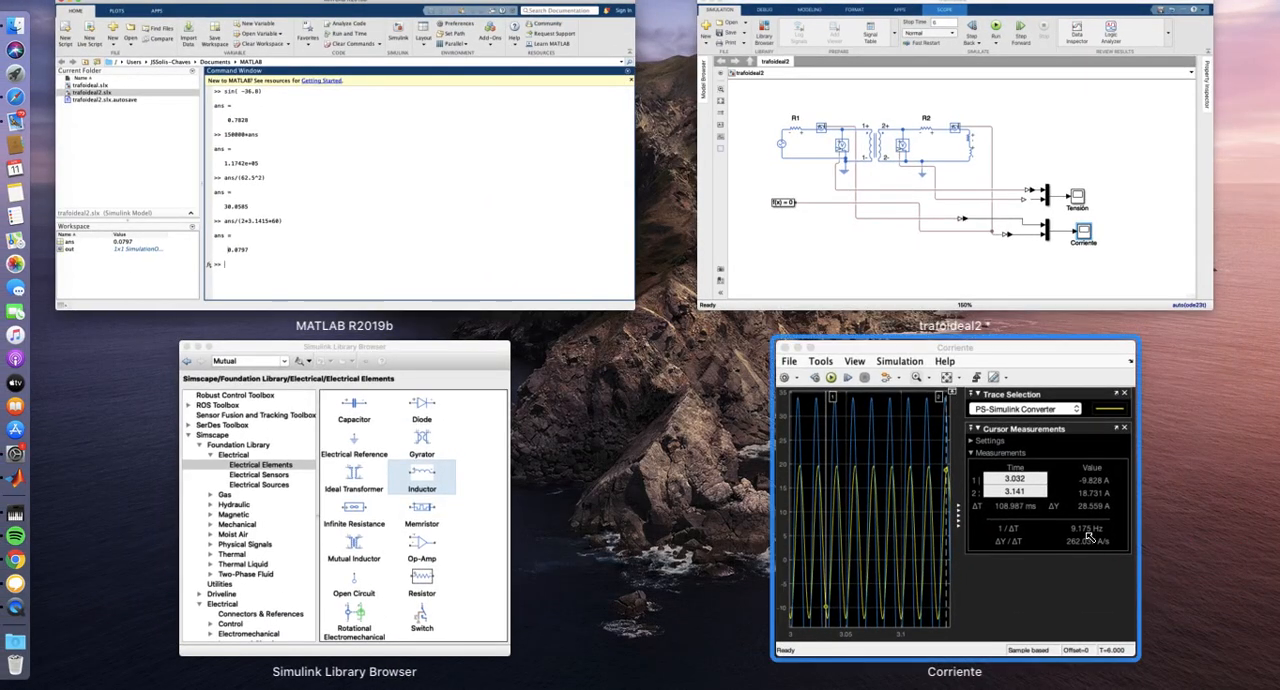
{"action": "left_click", "coordinate": [1077, 540]}
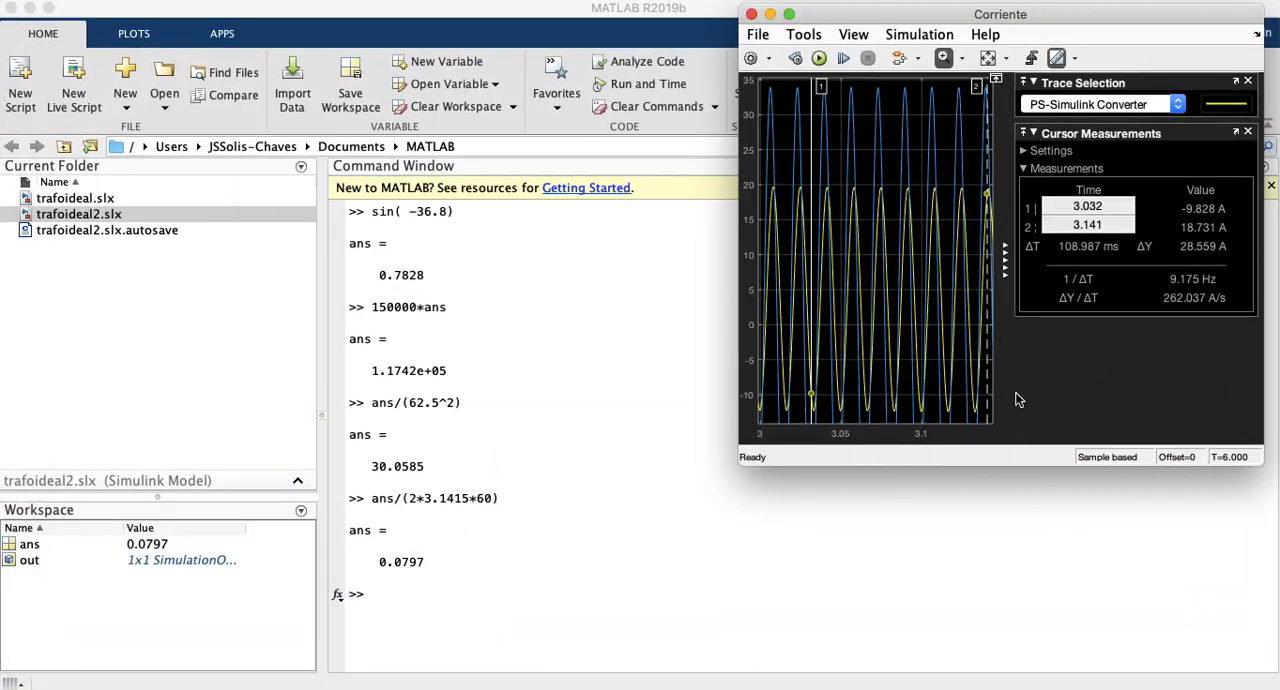
Step: Pan the current waveforms slightly in the Corriente scope so both cursors fit inside the plot
{"action": "left_click", "coordinate": [943, 57]}
{"action": "left_click", "coordinate": [963, 62]}
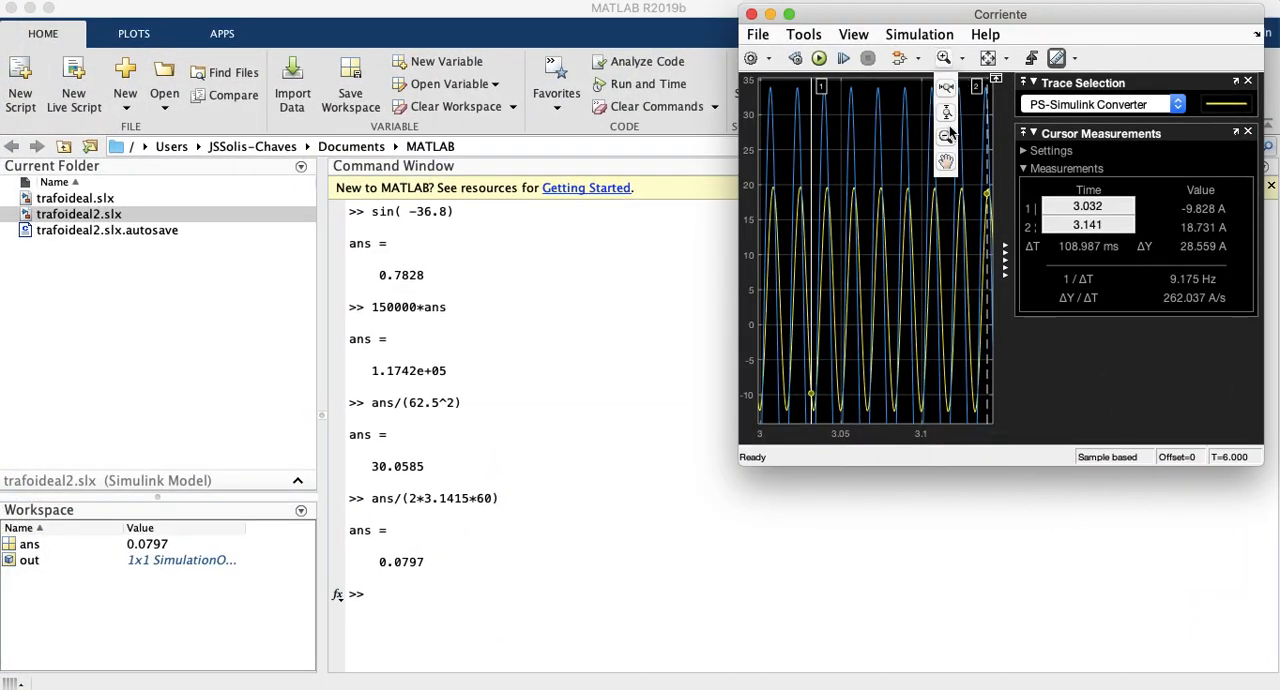
{"action": "left_click", "coordinate": [946, 160]}
{"action": "mouse_move", "coordinate": [825, 93]}
{"action": "left_mouse_down"}
{"action": "mouse_move", "coordinate": [844, 110]}
{"action": "mouse_move", "coordinate": [835, 101]}
{"action": "left_mouse_up"}
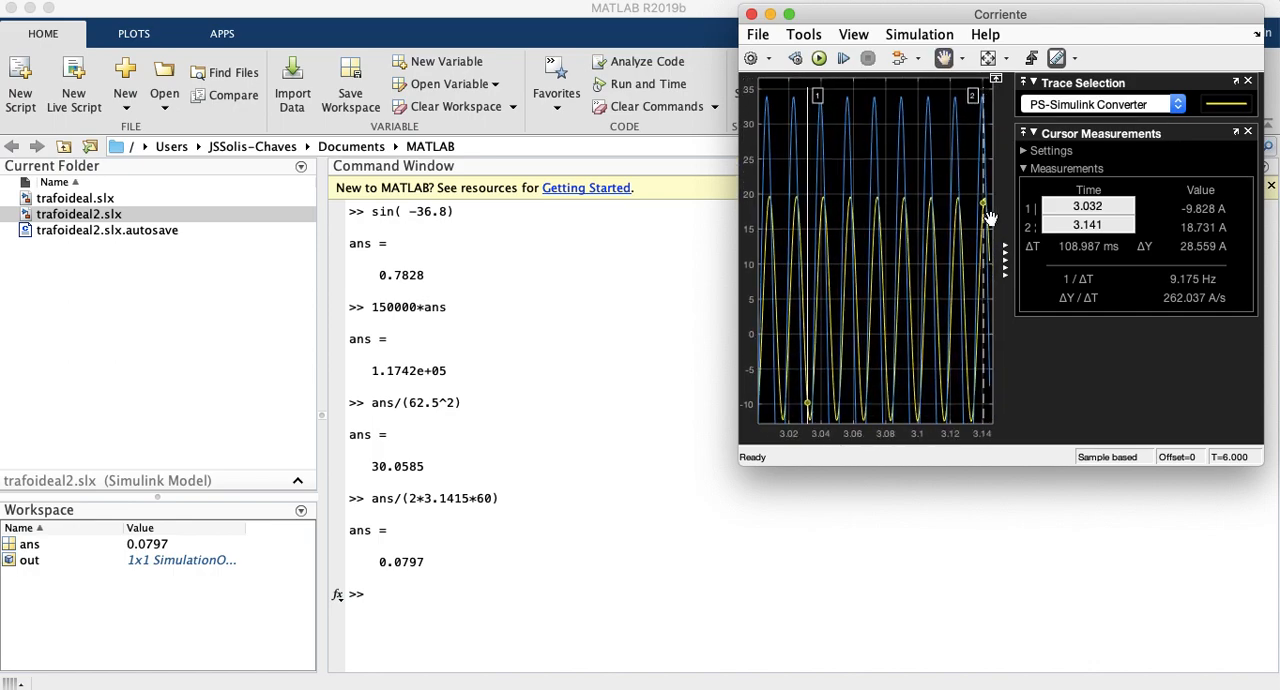
{"action": "left_click", "coordinate": [960, 60]}
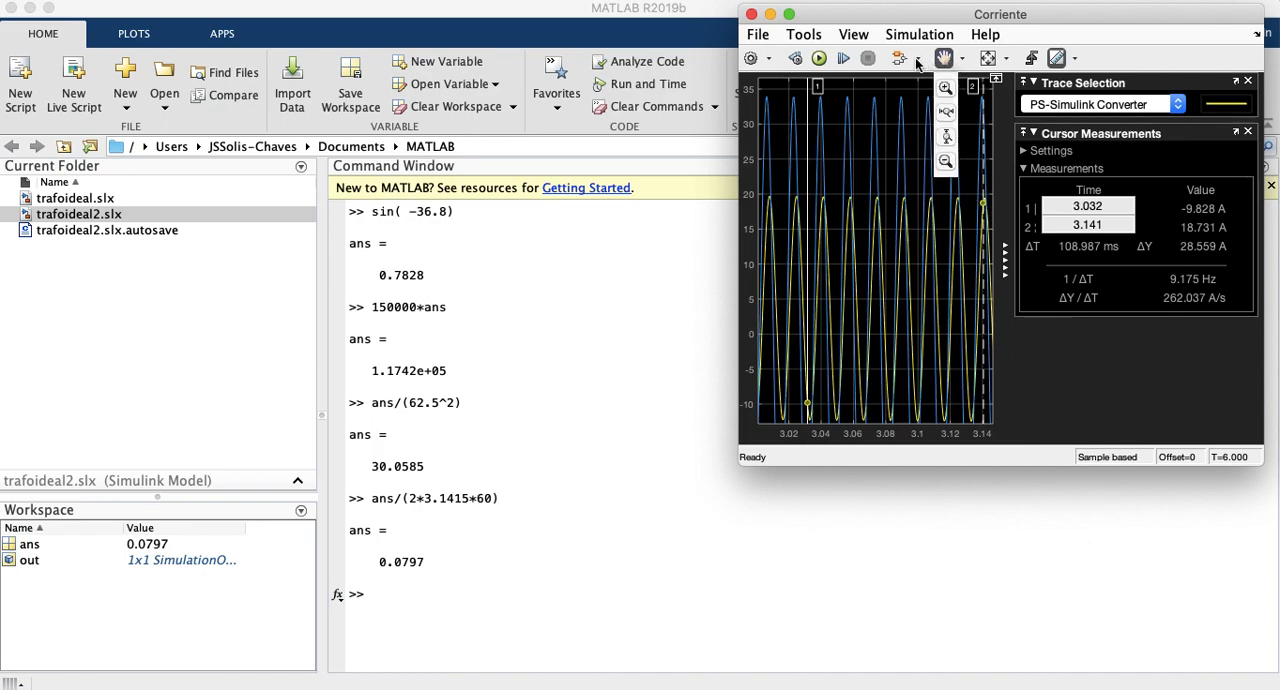
{"action": "left_click", "coordinate": [917, 61]}
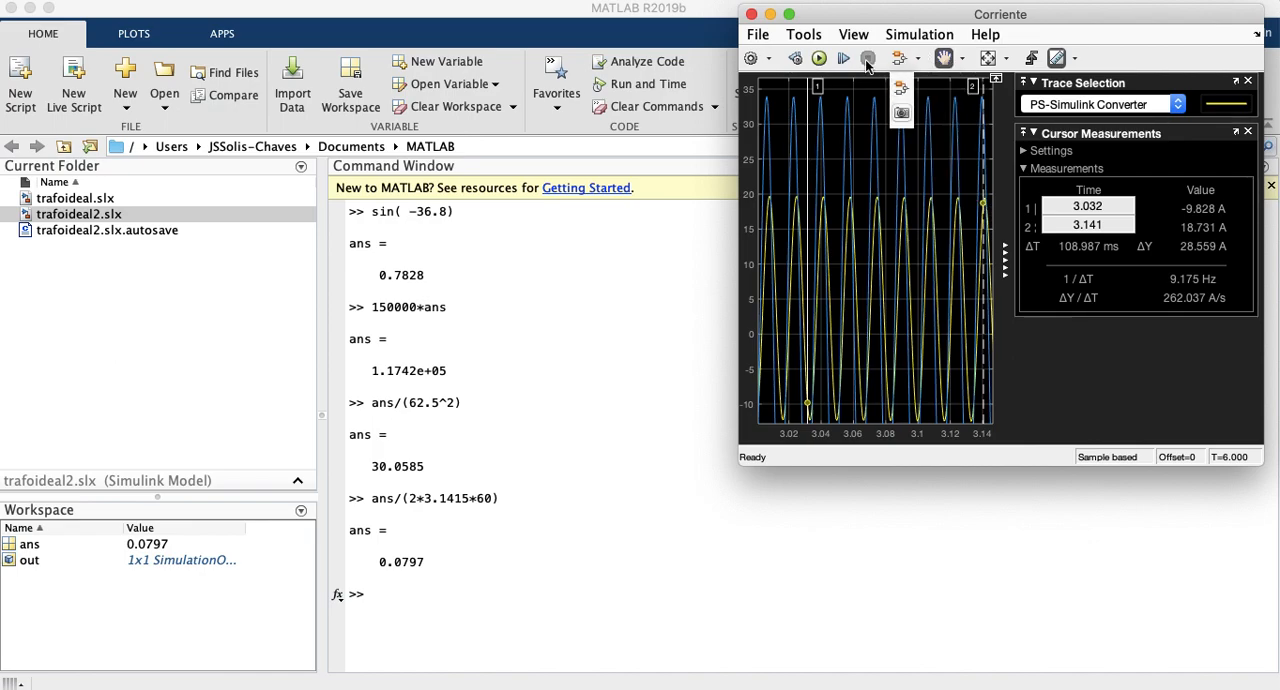
{"action": "left_click", "coordinate": [1005, 58]}
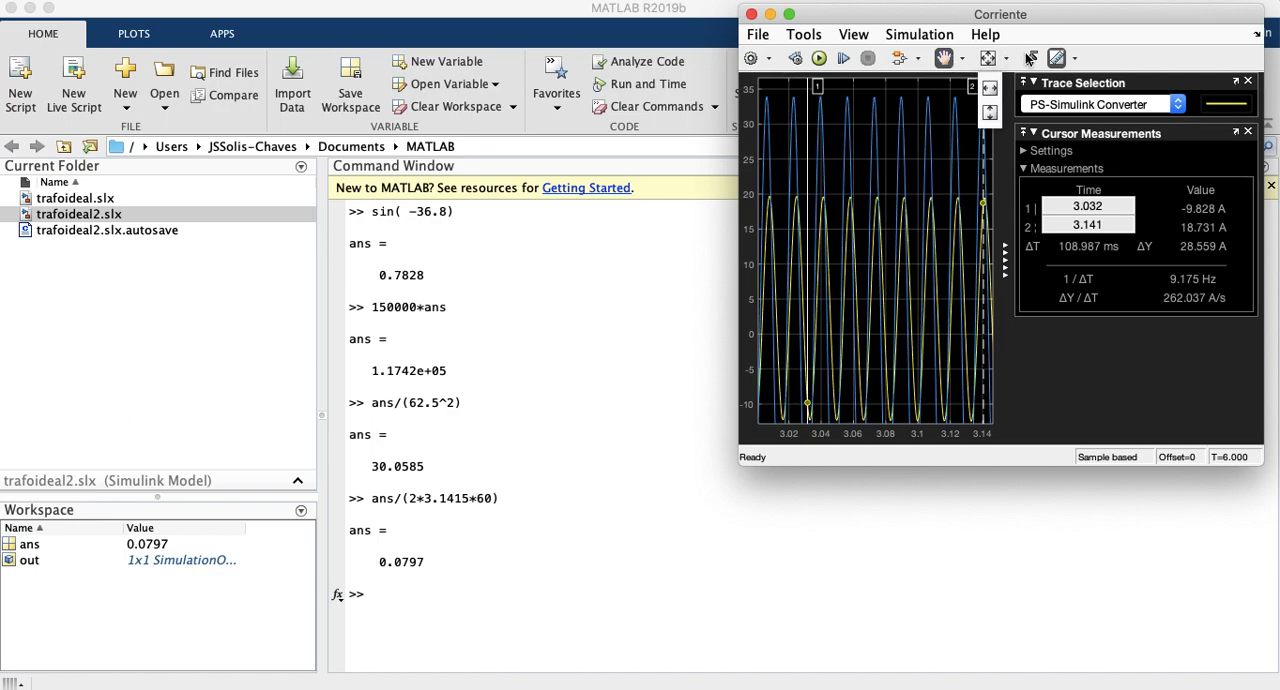
{"action": "left_click", "coordinate": [1029, 60]}
{"action": "left_click", "coordinate": [1073, 60]}
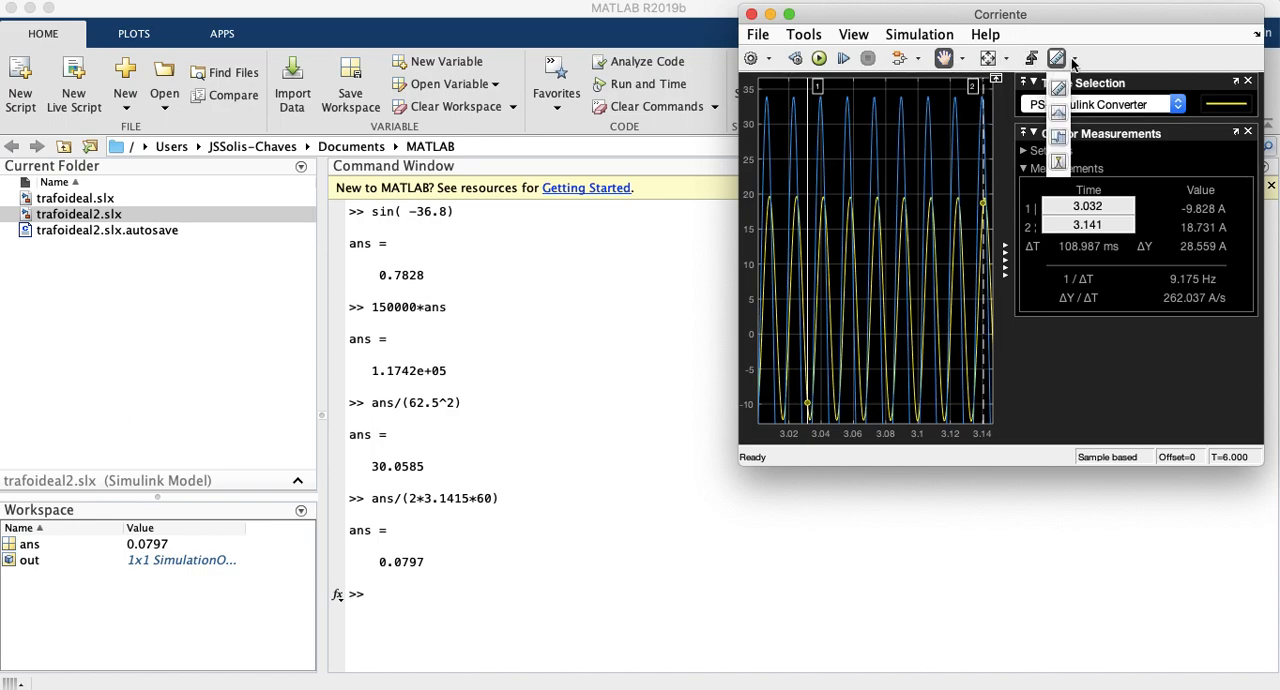
{"action": "left_click", "coordinate": [1073, 60]}
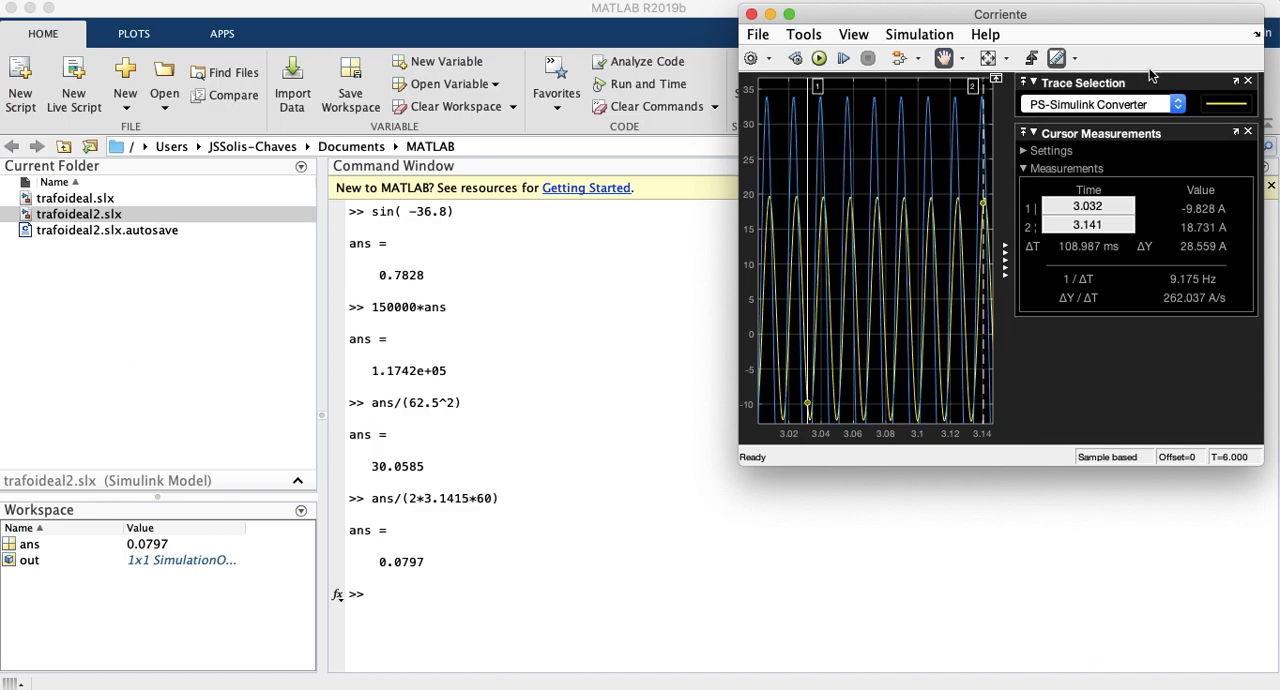
Step: Select the PS-Simulink Converter2 trace for the Corriente scope's cursor measurements and set cursor 1 to 3.000 s
{"action": "left_click", "coordinate": [1177, 104]}
{"action": "left_click", "coordinate": [1179, 106]}
{"action": "left_click", "coordinate": [1181, 108]}
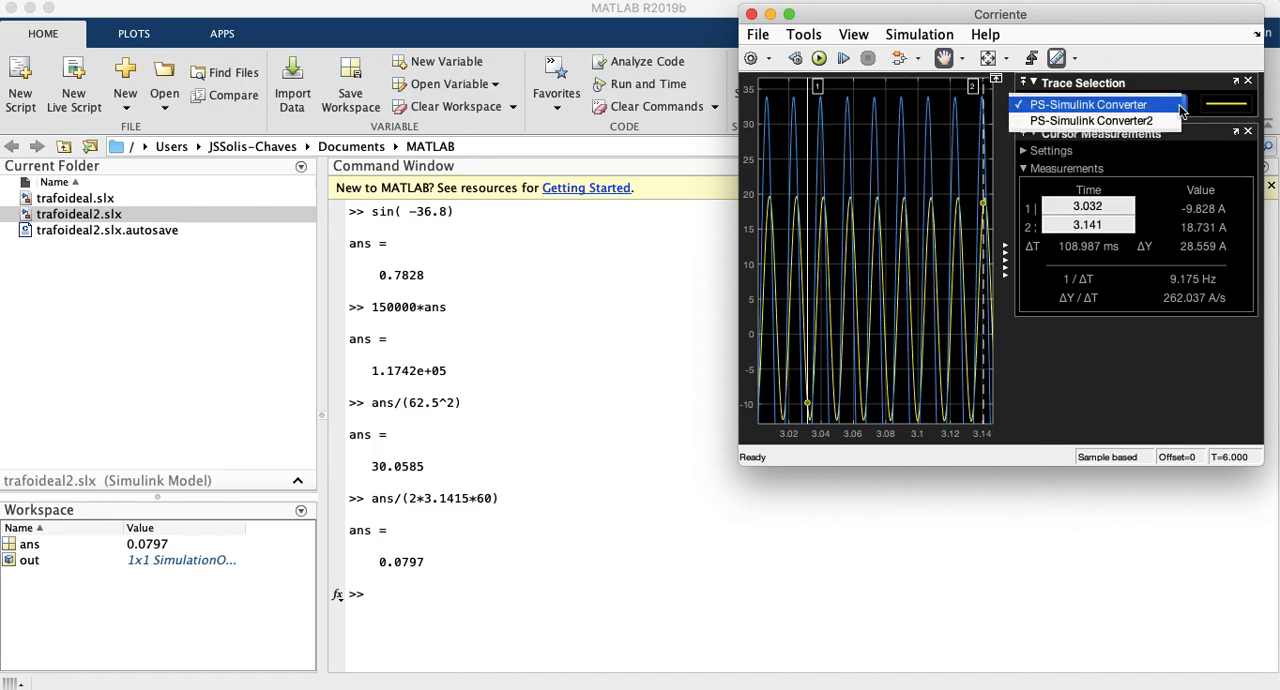
{"action": "left_click", "coordinate": [1090, 120]}
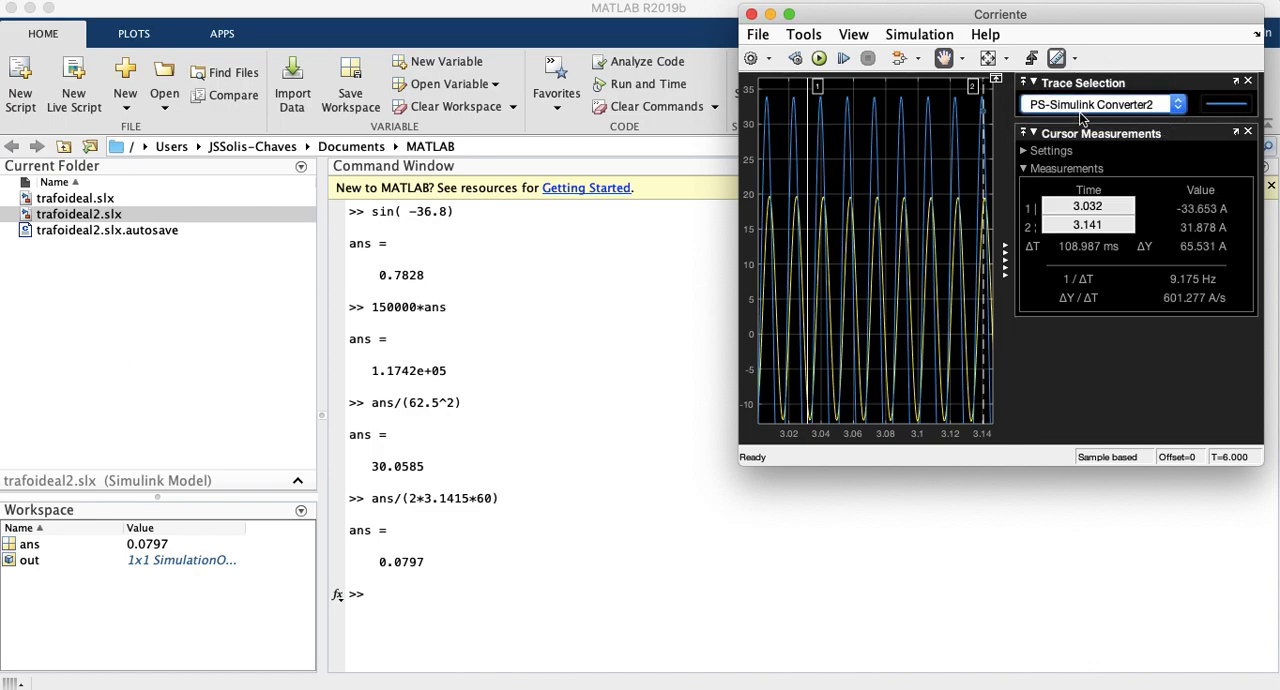
{"action": "left_click", "coordinate": [1076, 207]}
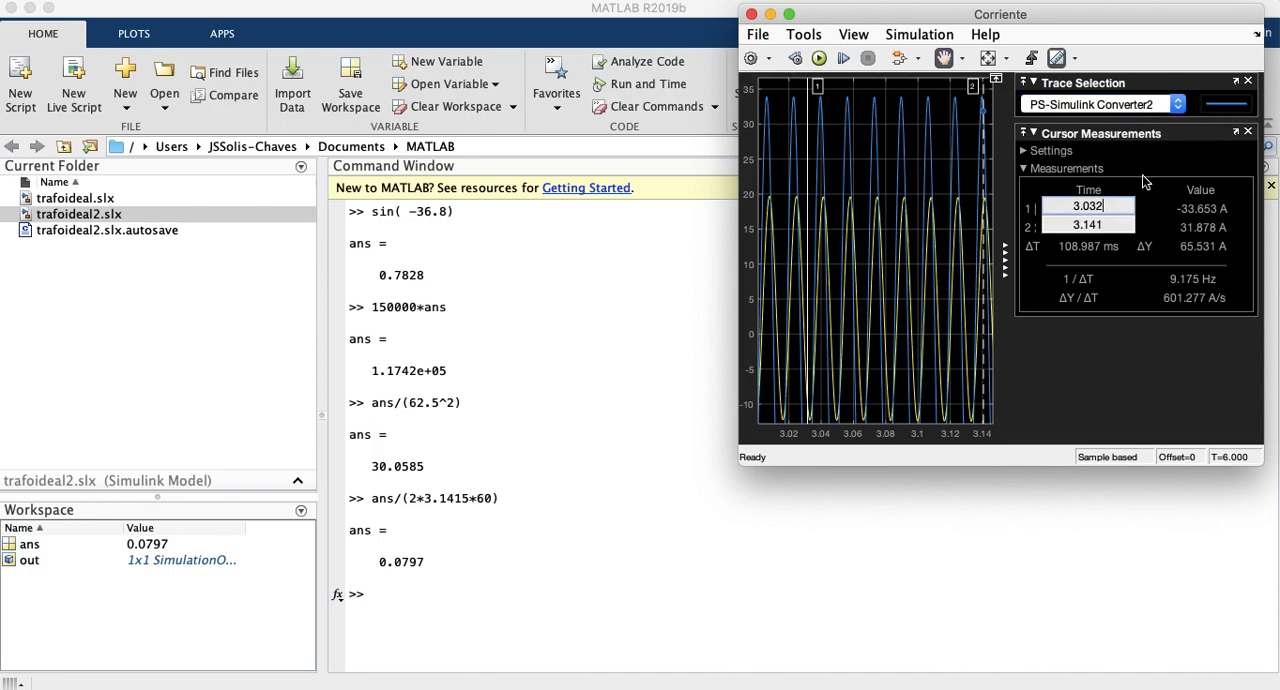
{"action": "key", "text": "BackSpace"}
{"action": "key", "text": "Return"}
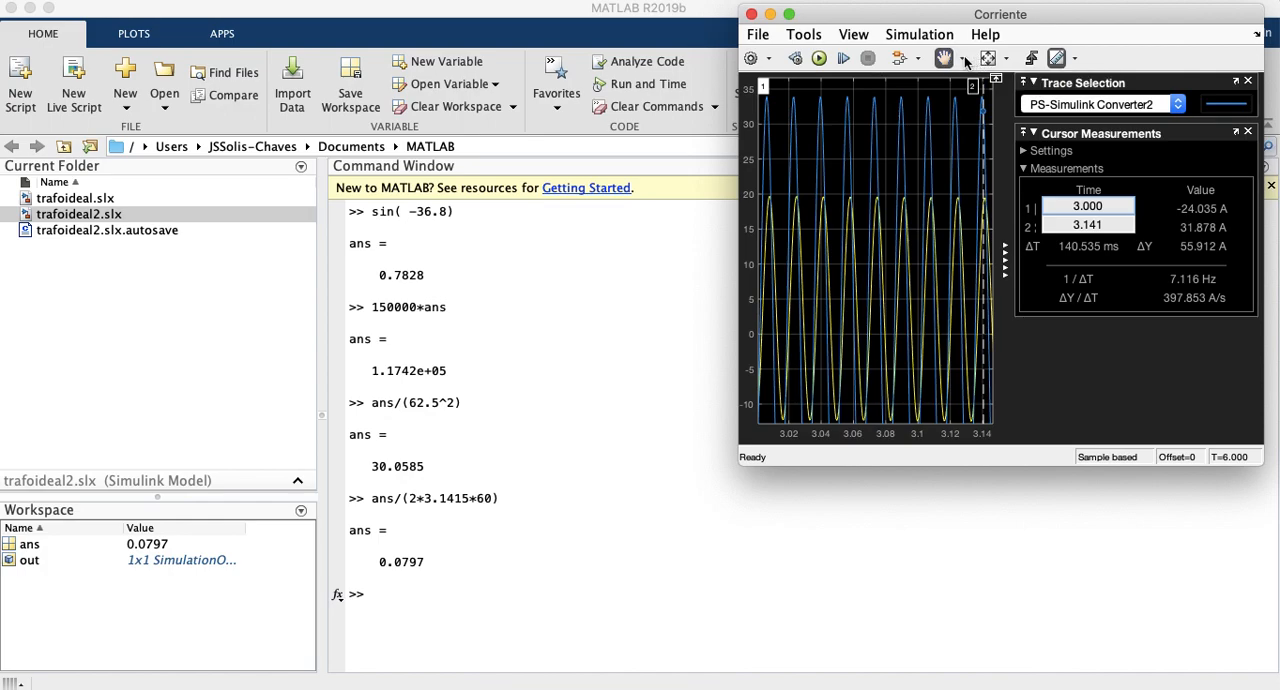
{"action": "mouse_move", "coordinate": [846, 177]}
{"action": "left_mouse_down"}
{"action": "mouse_move", "coordinate": [863, 177]}
{"action": "mouse_move", "coordinate": [826, 177]}
{"action": "mouse_move", "coordinate": [845, 178]}
{"action": "left_mouse_up"}
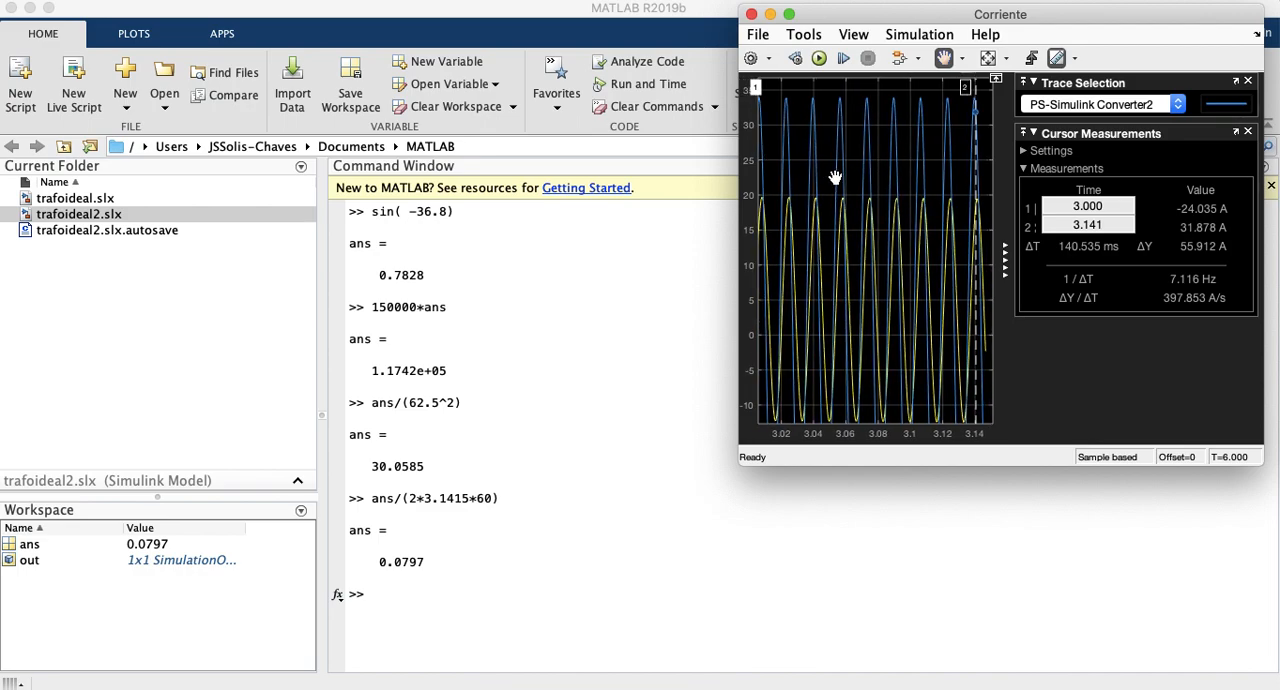
Step: Set cursor 2 in the Corriente scope to 3.015 s and shift the plot so both cursors are in view
{"action": "left_click", "coordinate": [1100, 228]}
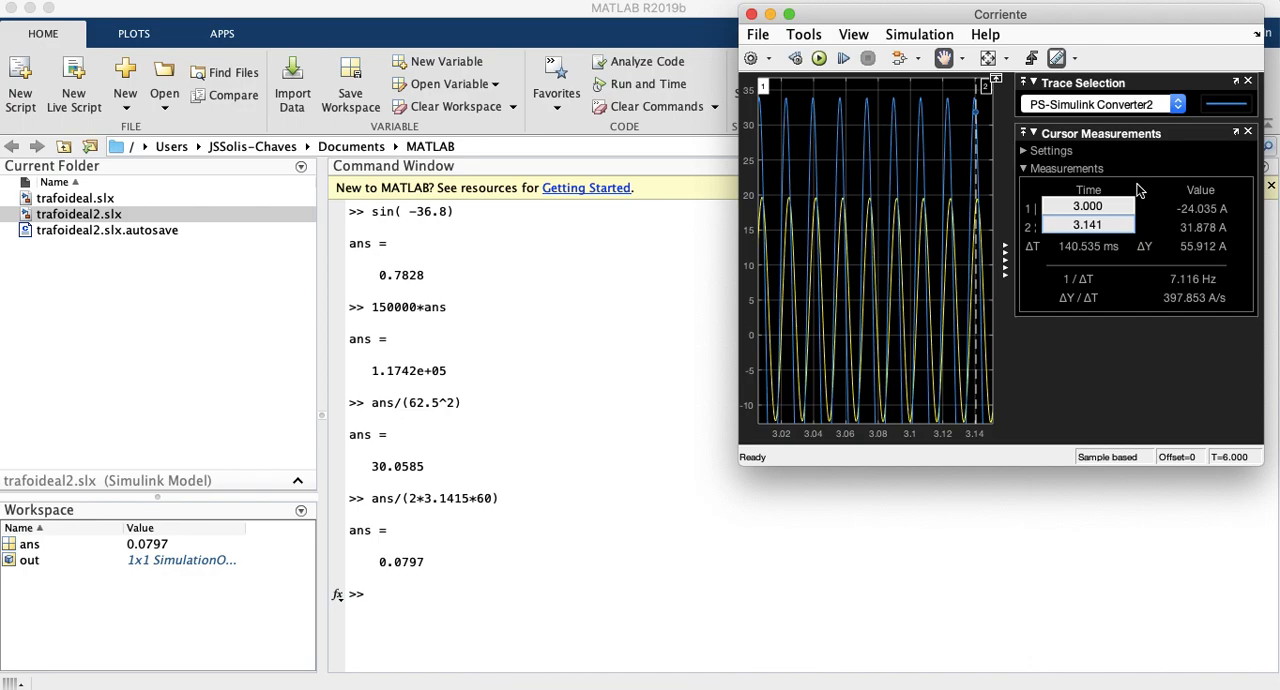
{"action": "key", "text": "BackSpace"}
{"action": "type", "text": "015"}
{"action": "key", "text": "Return"}
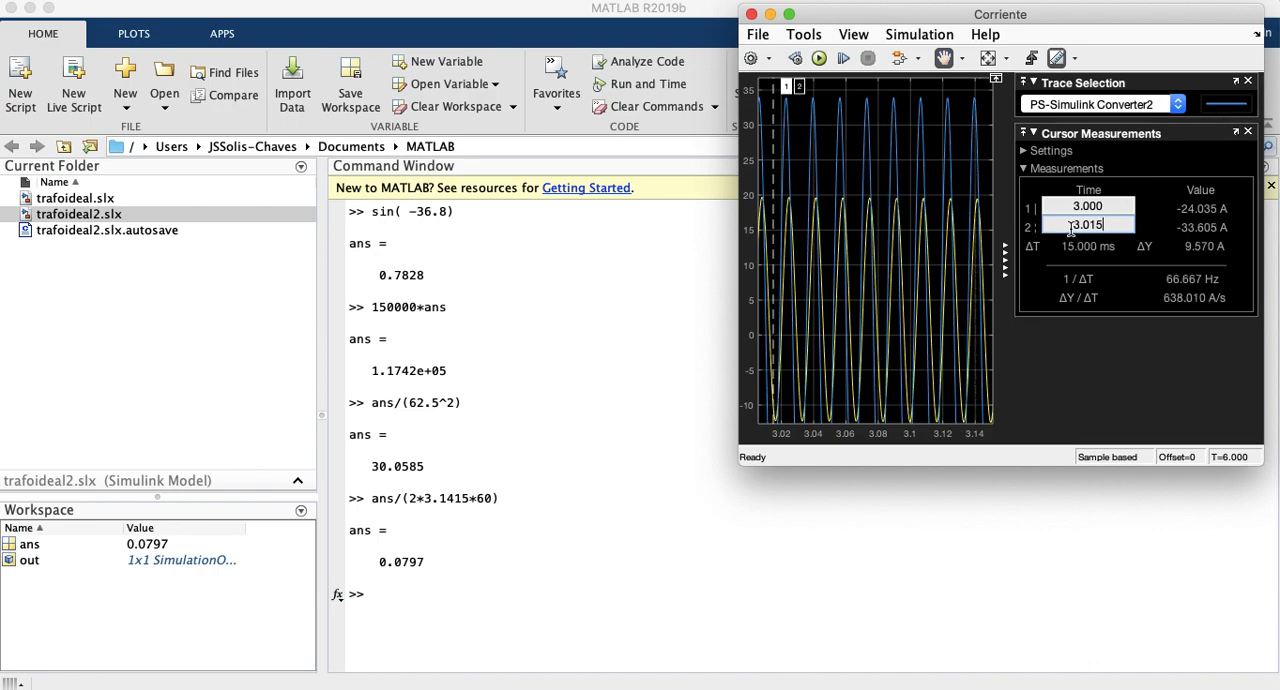
{"action": "left_click", "coordinate": [1112, 224]}
{"action": "left_click_drag", "start_coordinate": [799, 88], "coordinate": [808, 85]}
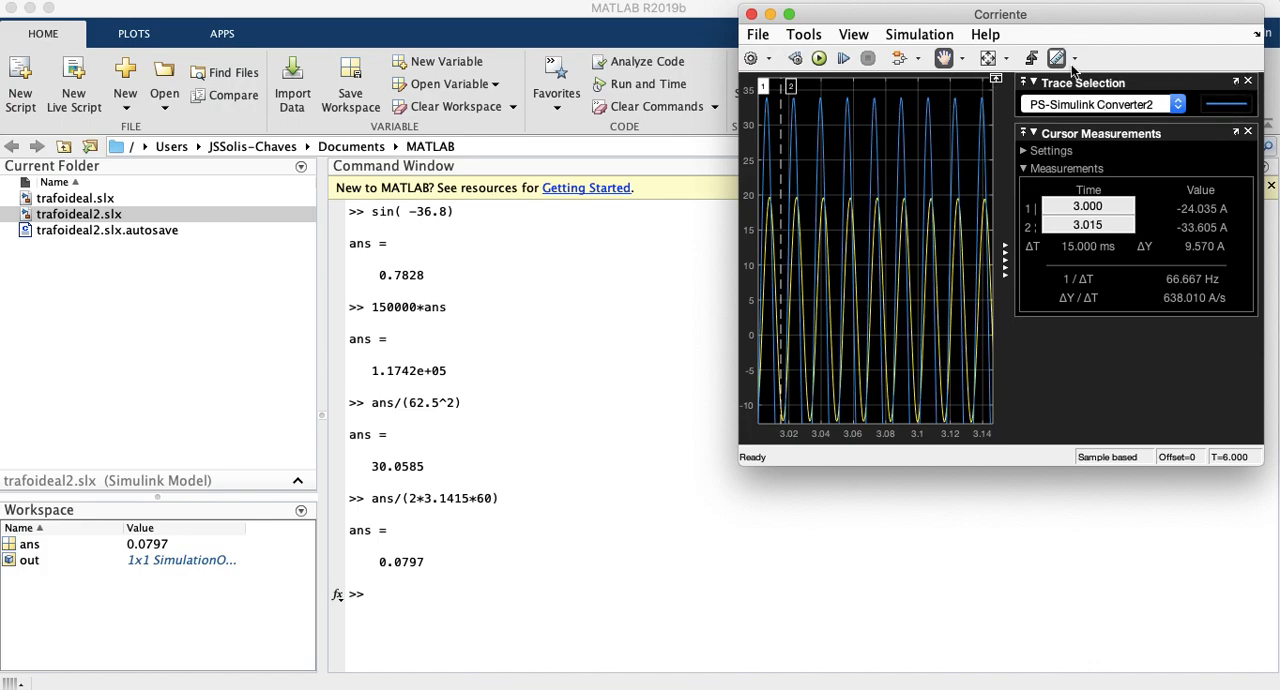
Step: Close the trace selection and cursor measurements in the Corriente scope and rescale both axes to the full simulation
{"action": "left_click", "coordinate": [1248, 82]}
{"action": "left_click", "coordinate": [1249, 82]}
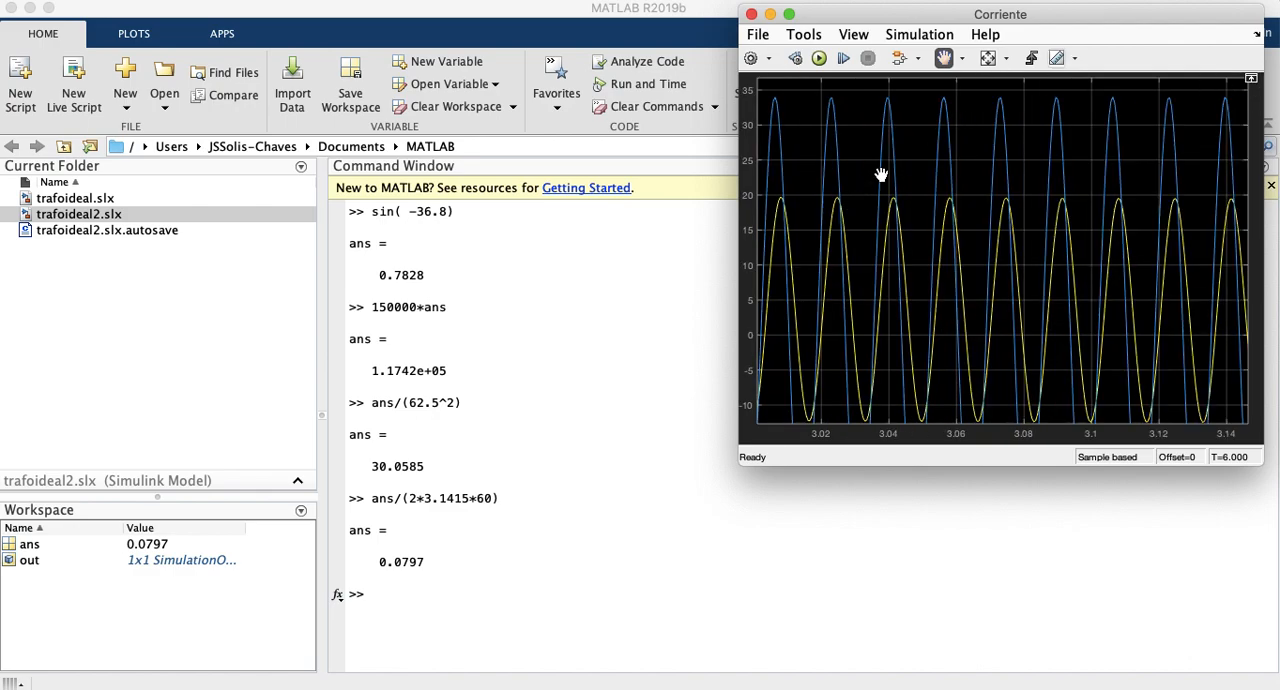
{"action": "left_click", "coordinate": [988, 58]}
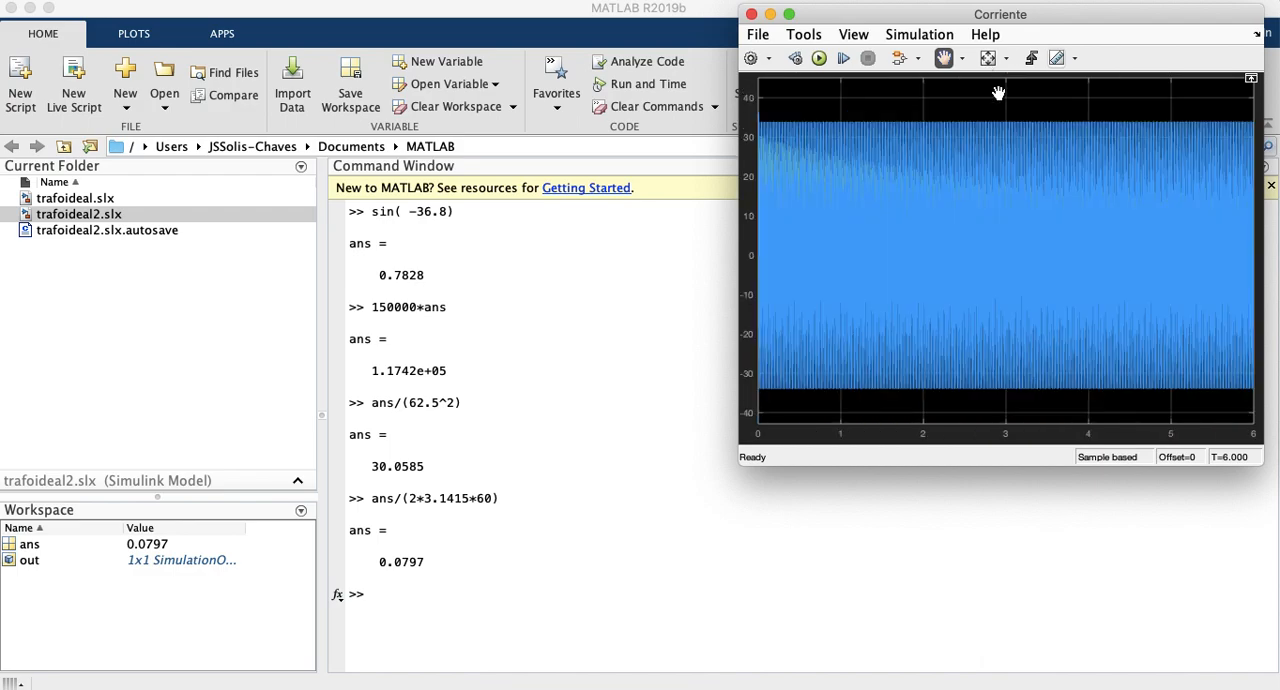
Step: Zoom in on the current waveforms in the Corriente scope between about 4.18 and 4.24 s
{"action": "left_click", "coordinate": [944, 60]}
{"action": "left_click", "coordinate": [958, 62]}
{"action": "left_click", "coordinate": [947, 95]}
{"action": "left_click_drag", "start_coordinate": [1089, 412], "coordinate": [1083, 238]}
{"action": "left_click_drag", "start_coordinate": [1086, 178], "coordinate": [1092, 121]}
{"action": "left_click_drag", "start_coordinate": [1091, 120], "coordinate": [1118, 107]}
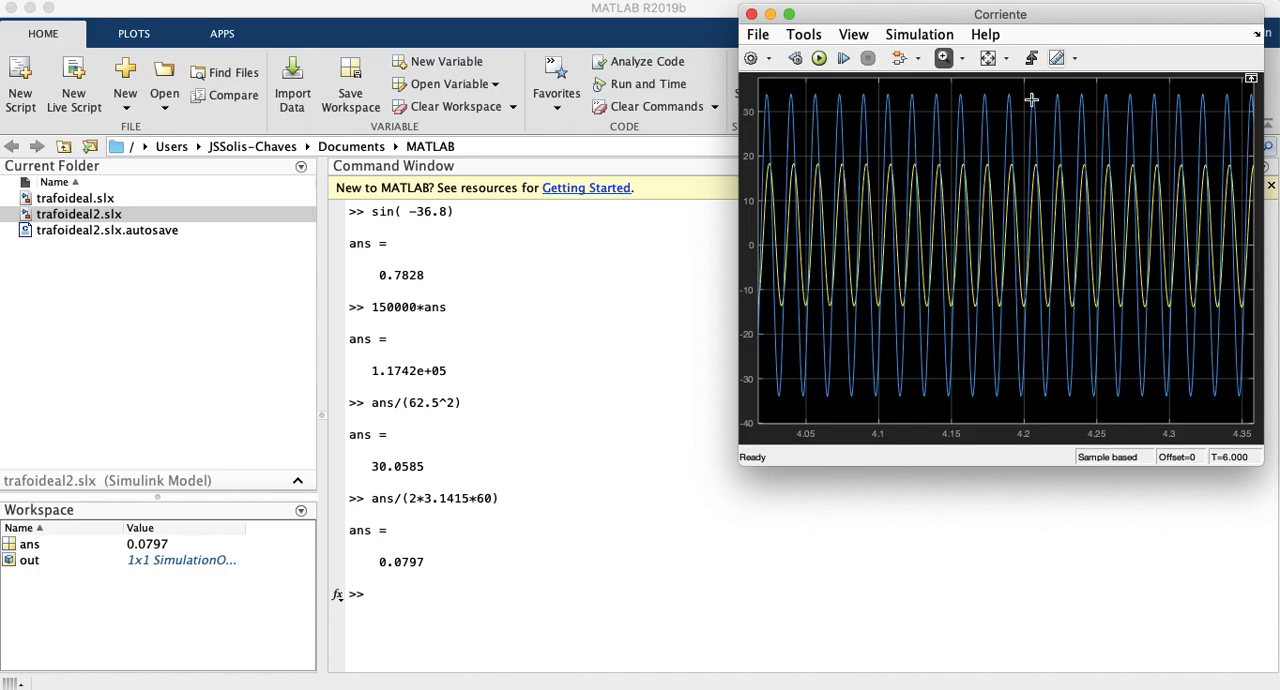
{"action": "left_click_drag", "start_coordinate": [997, 84], "coordinate": [1080, 407]}
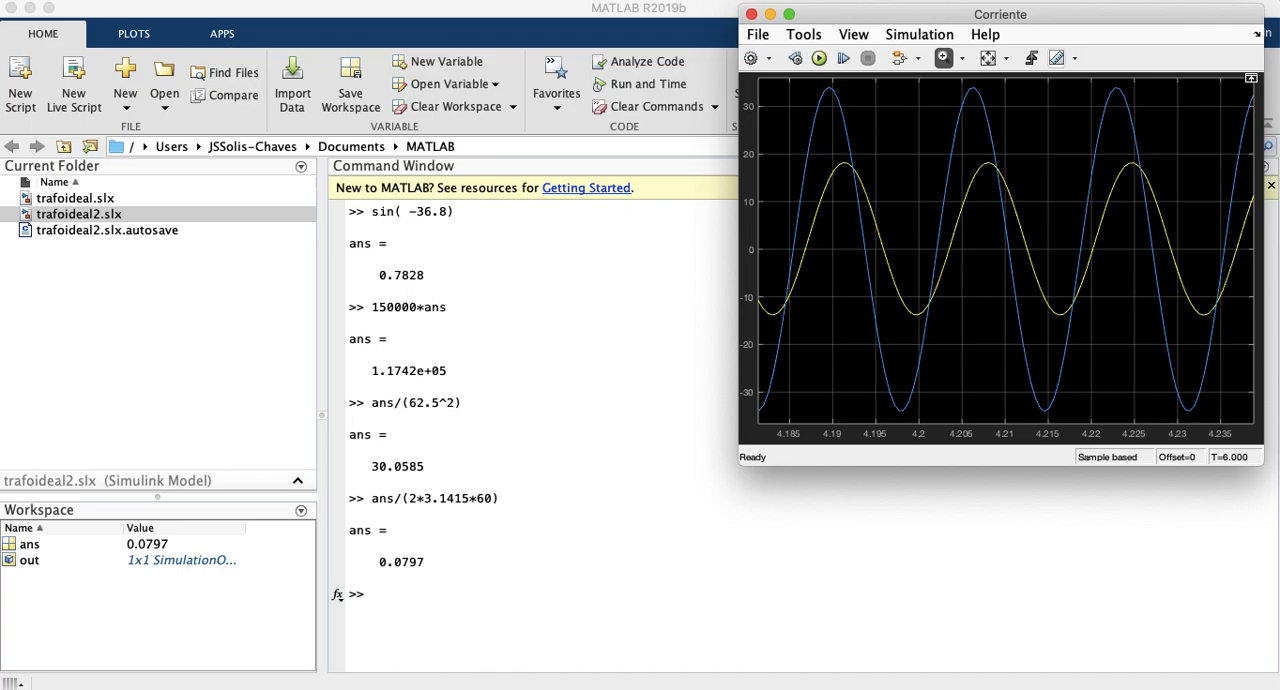
Step: Bring the trafoideal2 model window forward and put the Corriente scope back on top of it
{"action": "key", "text": "ctrl+Up"}
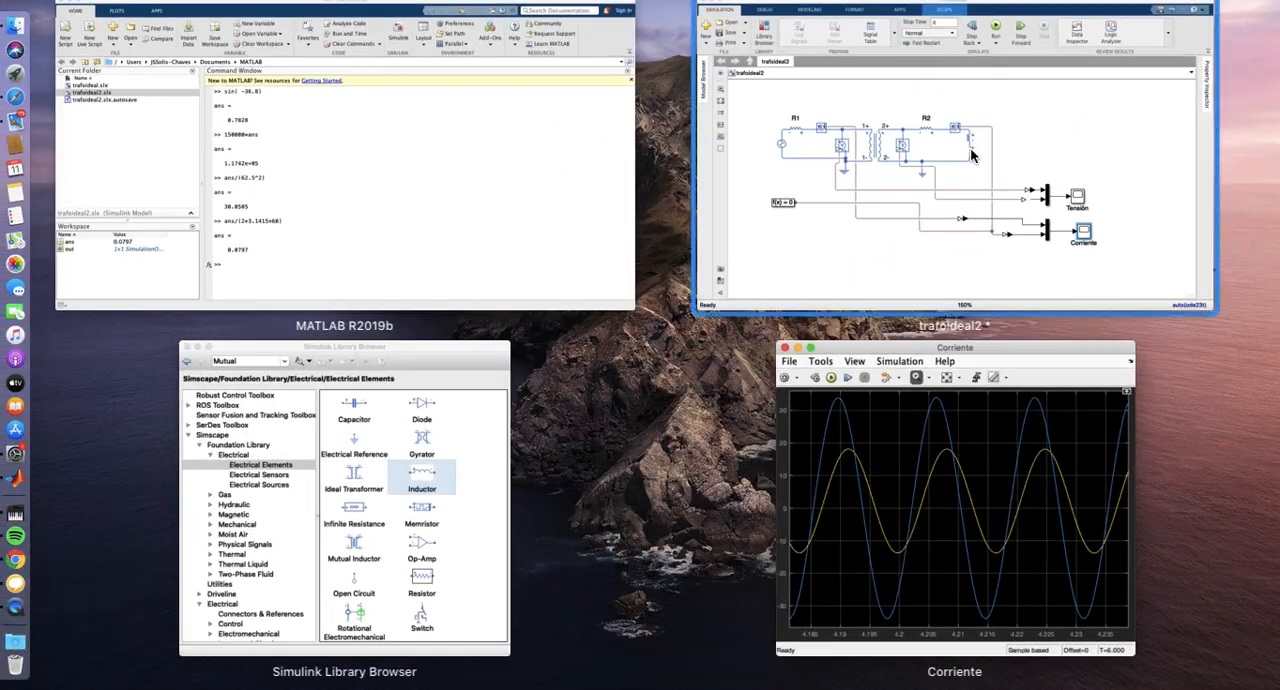
{"action": "left_click", "coordinate": [969, 148]}
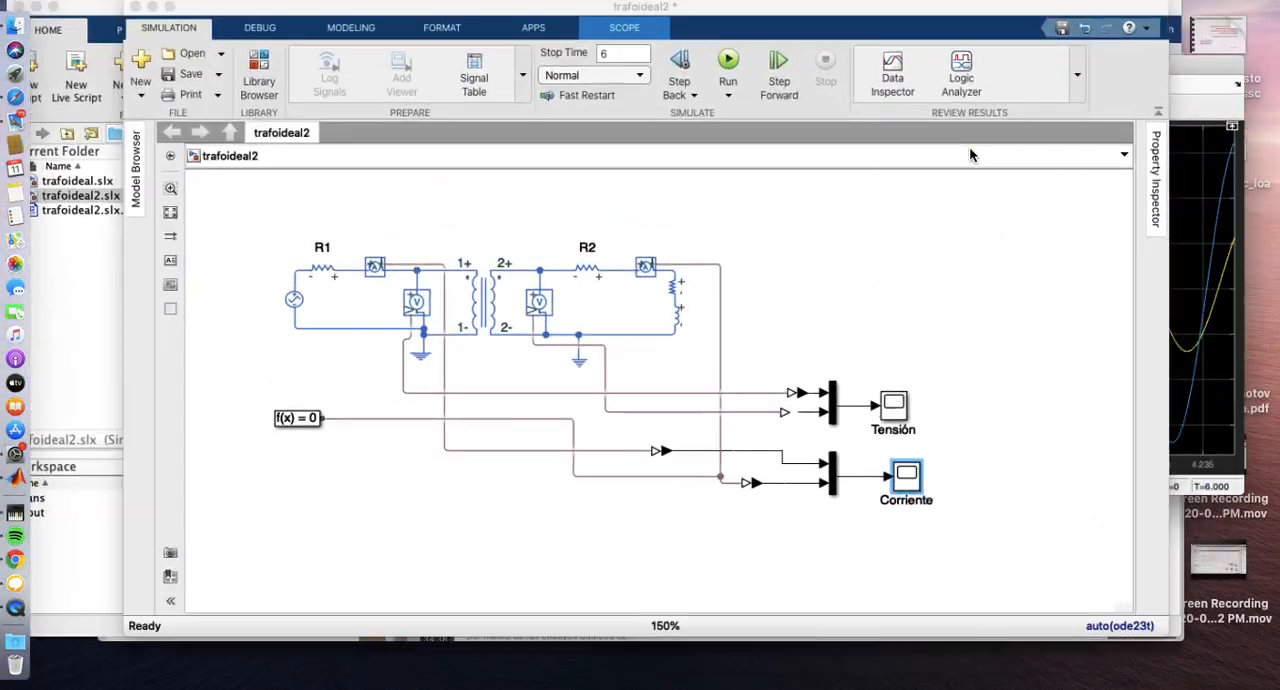
{"action": "left_click", "coordinate": [1202, 378]}
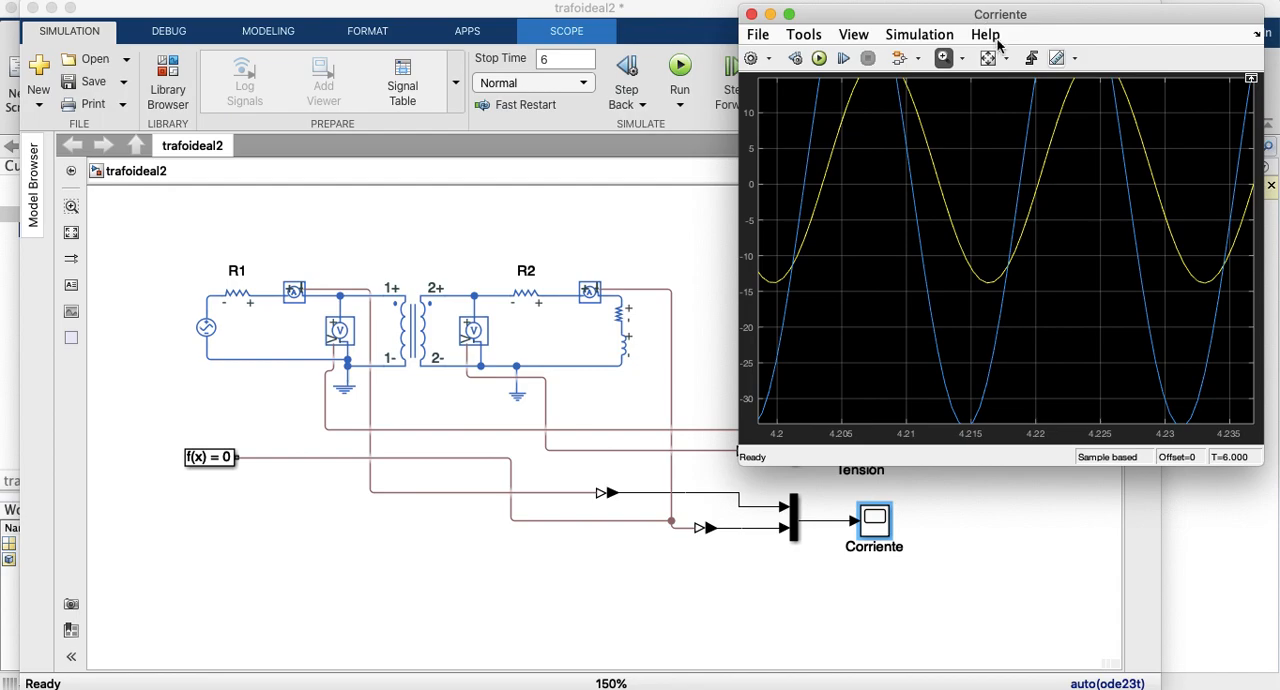
Step: Zoom the Corriente scope out and rescale both axes to show the complete 0 to 6 s signals
{"action": "left_click", "coordinate": [853, 38]}
{"action": "mouse_move", "coordinate": [806, 36]}
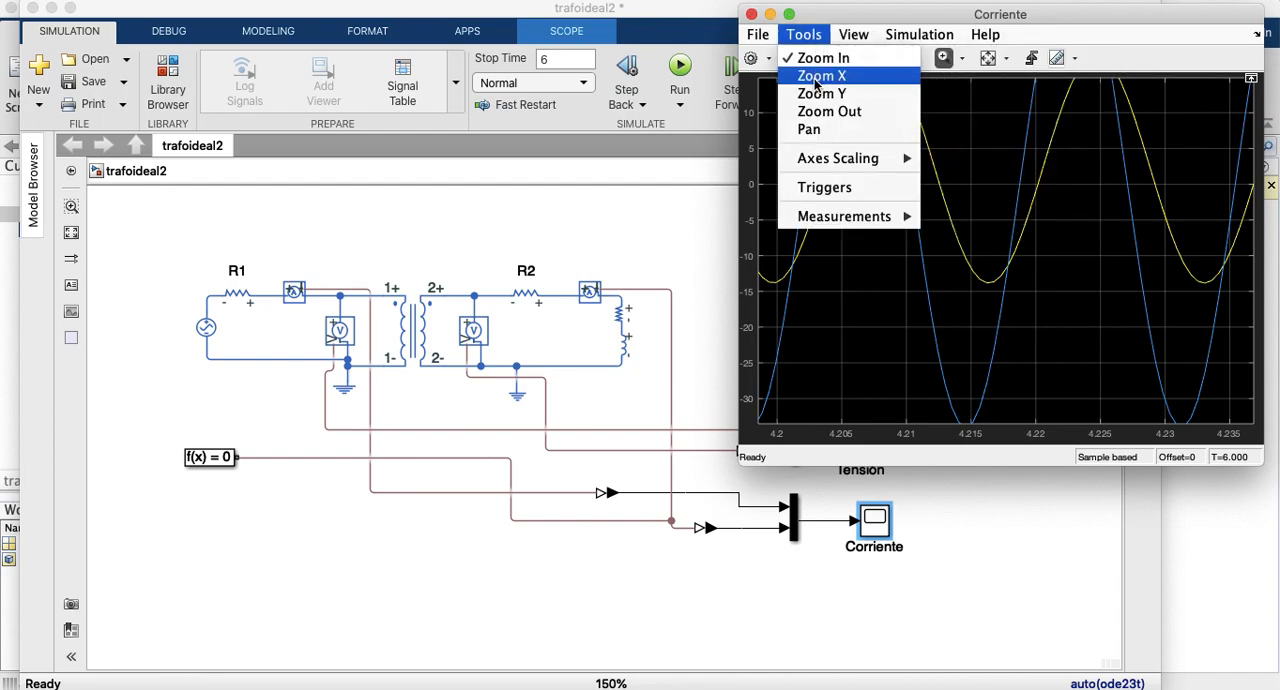
{"action": "left_click", "coordinate": [821, 111]}
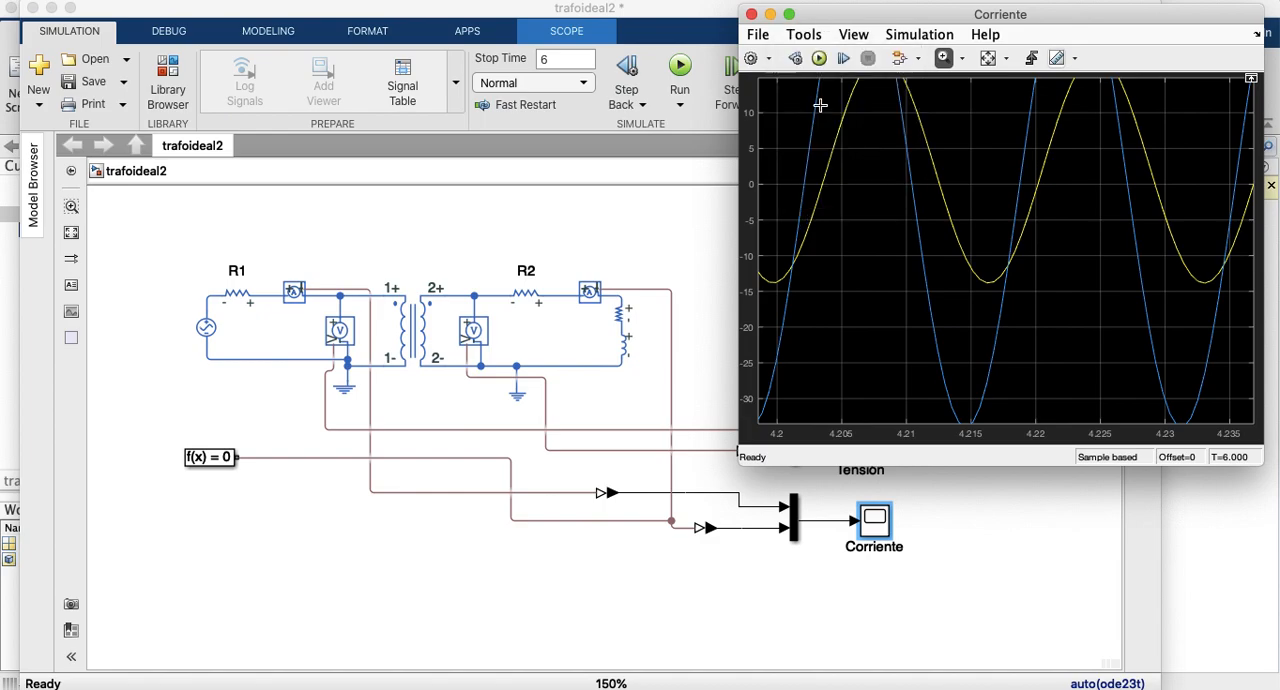
{"action": "left_click", "coordinate": [932, 116]}
{"action": "left_click", "coordinate": [933, 116]}
{"action": "left_click", "coordinate": [933, 116]}
{"action": "left_click", "coordinate": [933, 116]}
{"action": "left_click", "coordinate": [933, 116]}
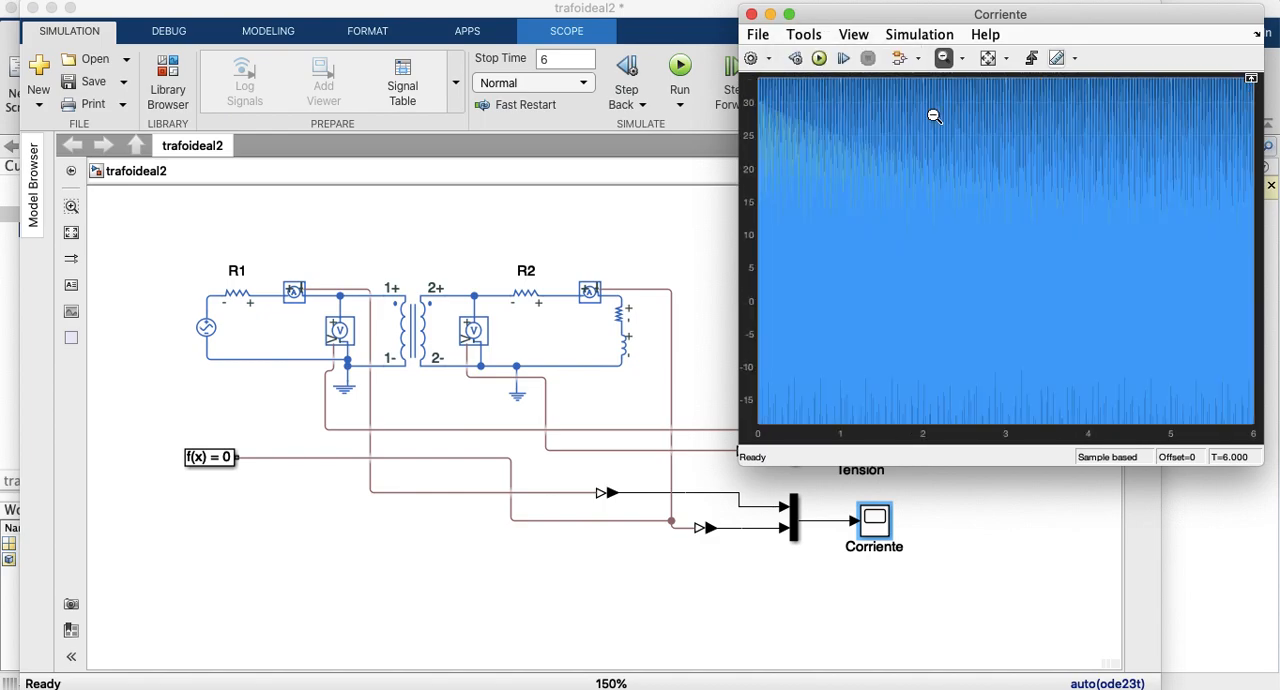
{"action": "left_click", "coordinate": [988, 60]}
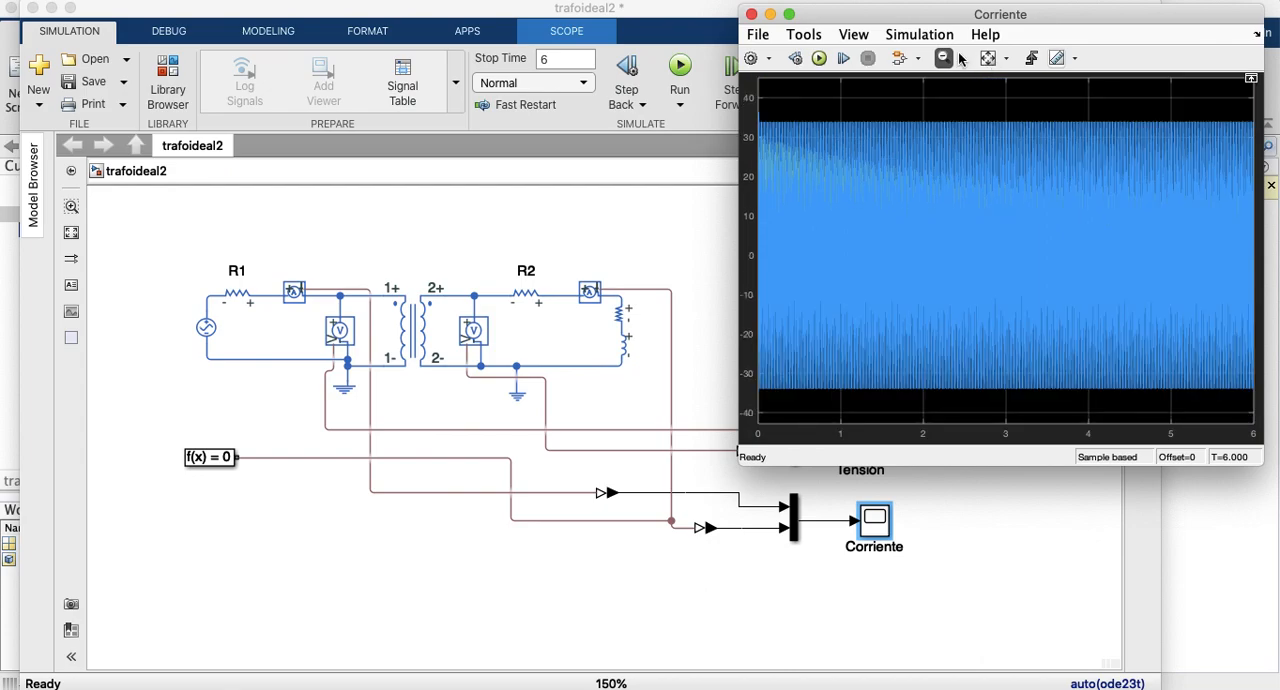
Step: Zoom in on the currents in the Corriente scope between about 2.985 and 3.02 s
{"action": "left_click", "coordinate": [962, 58]}
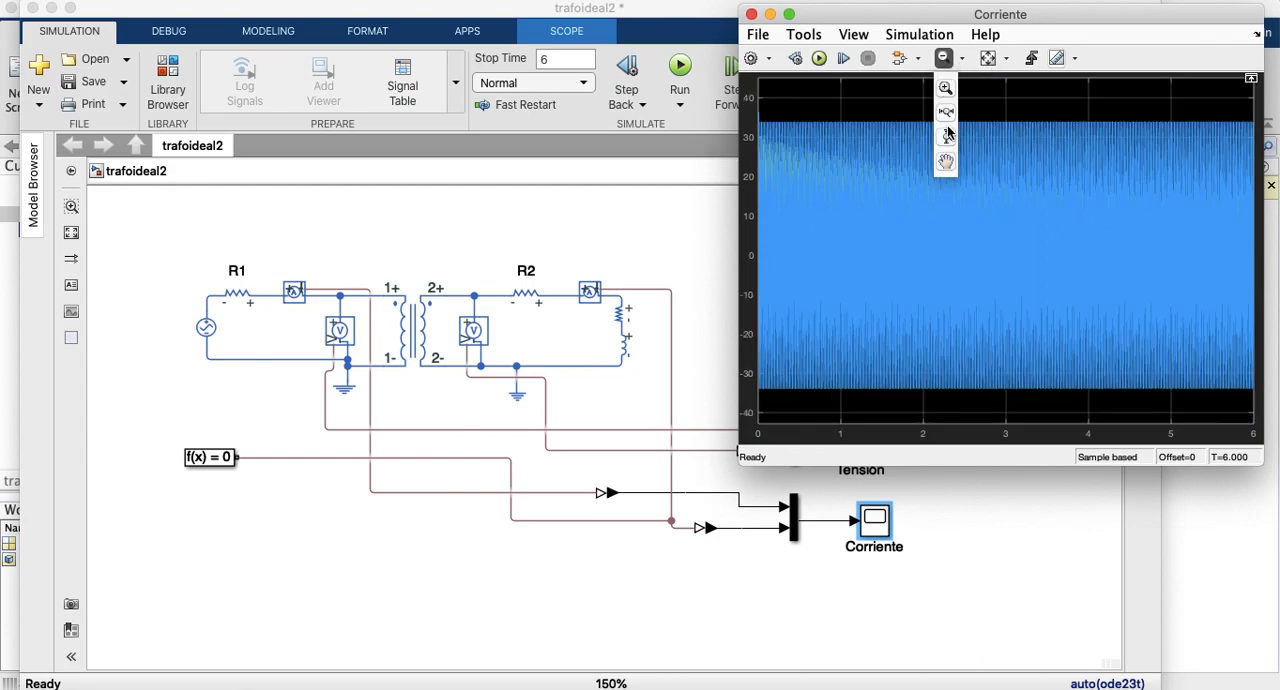
{"action": "left_click", "coordinate": [945, 88]}
{"action": "left_click_drag", "start_coordinate": [997, 108], "coordinate": [1014, 405]}
{"action": "left_click_drag", "start_coordinate": [955, 89], "coordinate": [1043, 421]}
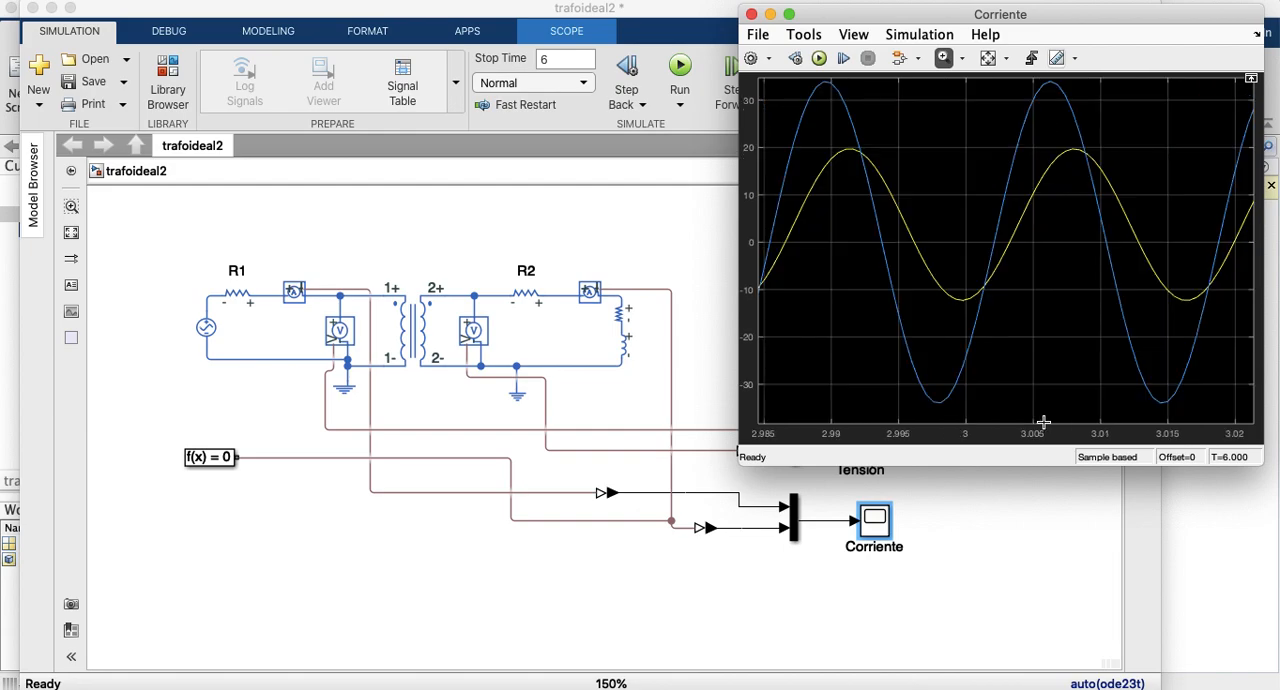
Step: Pan the current waveforms in the Corriente scope so that their full positive and negative peaks fit in the plot
{"action": "left_click", "coordinate": [945, 57]}
{"action": "left_click", "coordinate": [961, 60]}
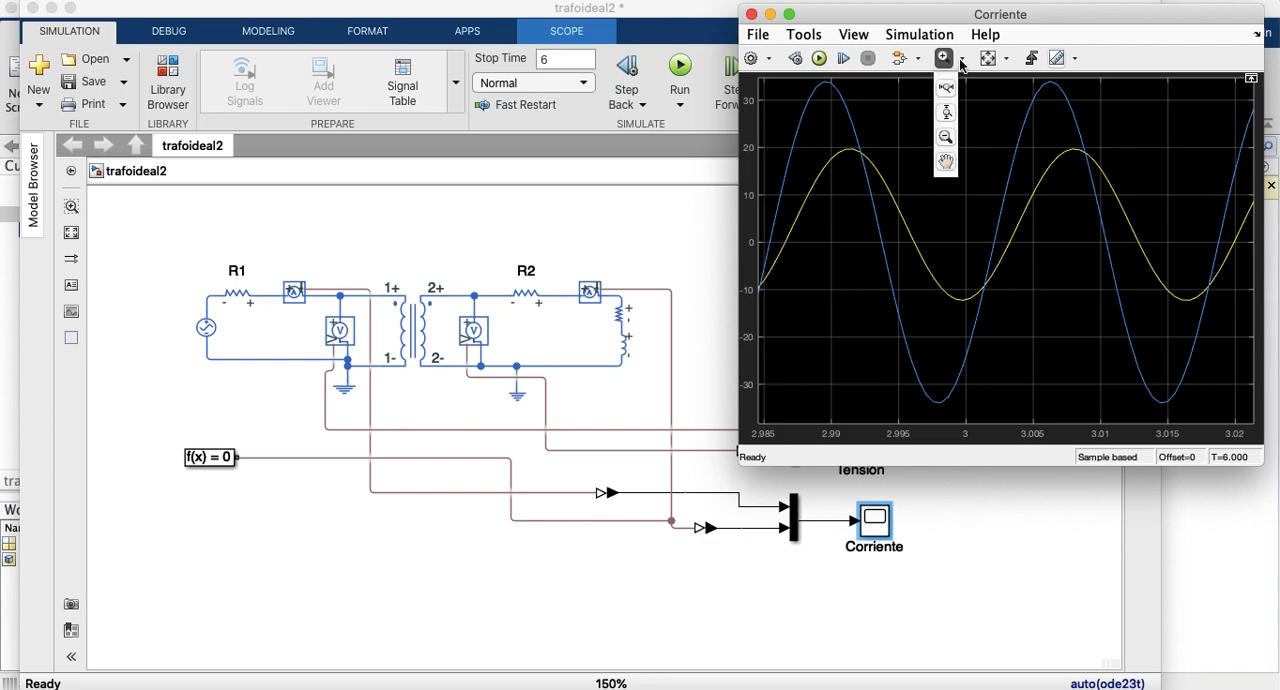
{"action": "left_click", "coordinate": [945, 160]}
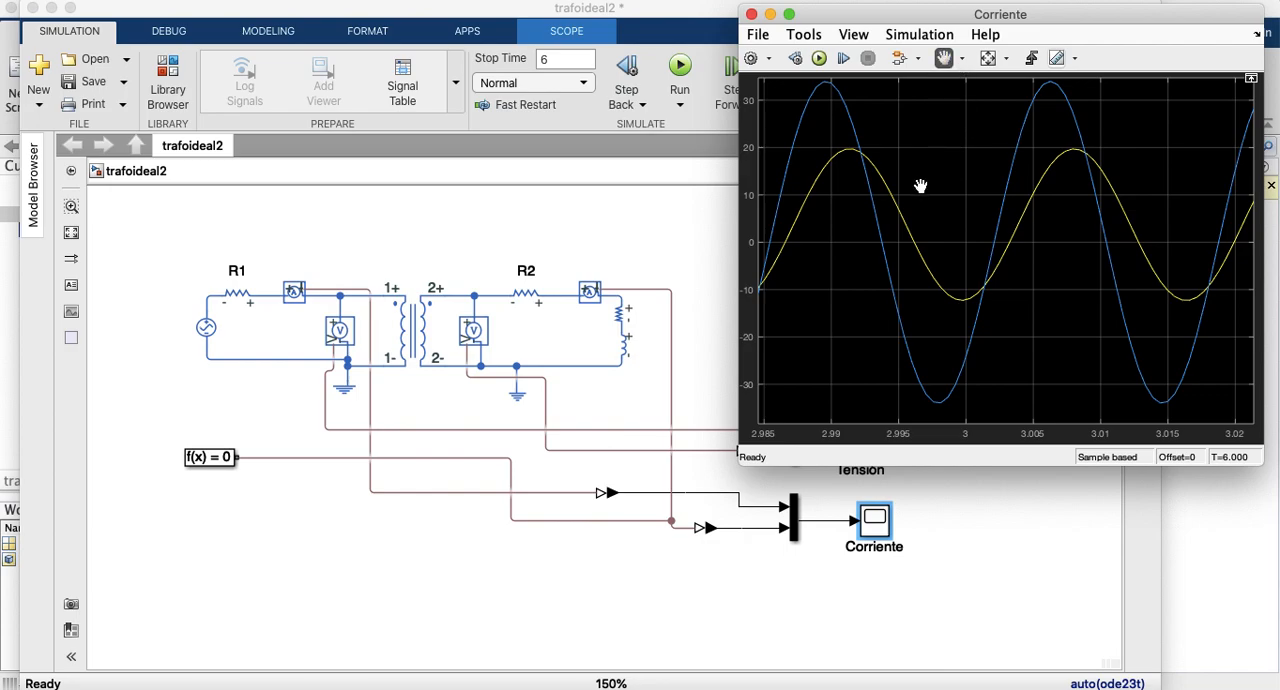
{"action": "left_click_drag", "start_coordinate": [871, 223], "coordinate": [863, 248]}
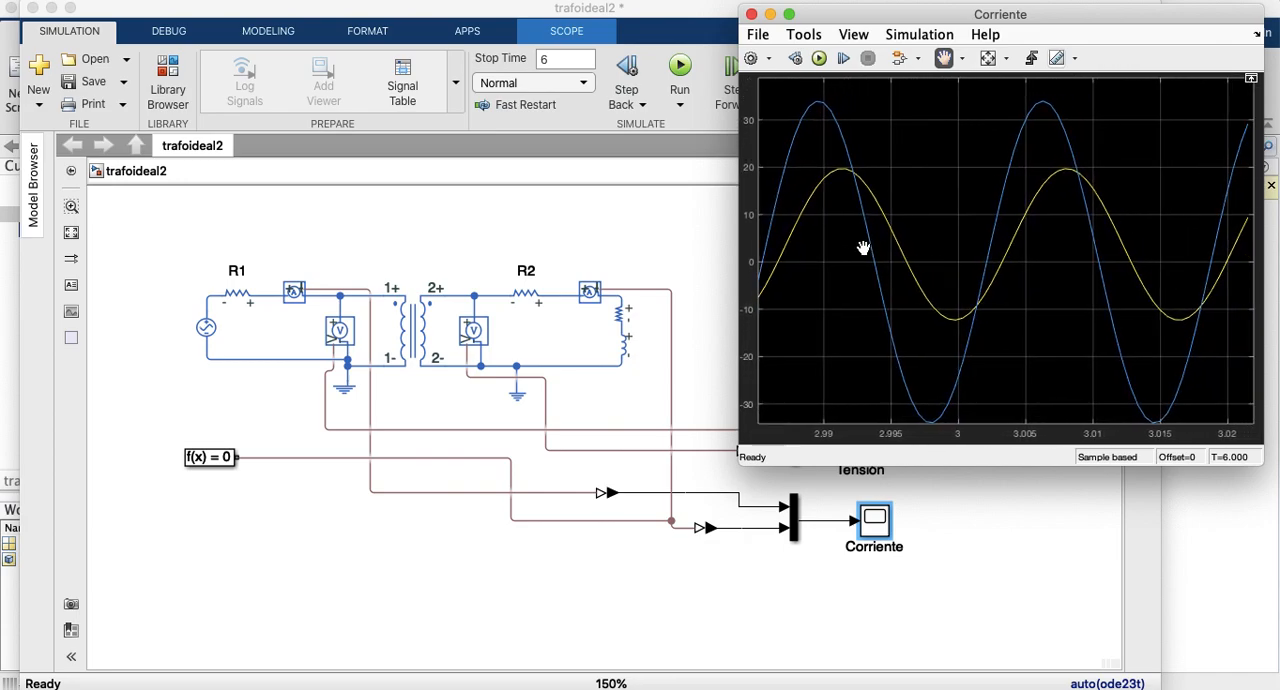
{"action": "left_click_drag", "start_coordinate": [826, 177], "coordinate": [827, 162]}
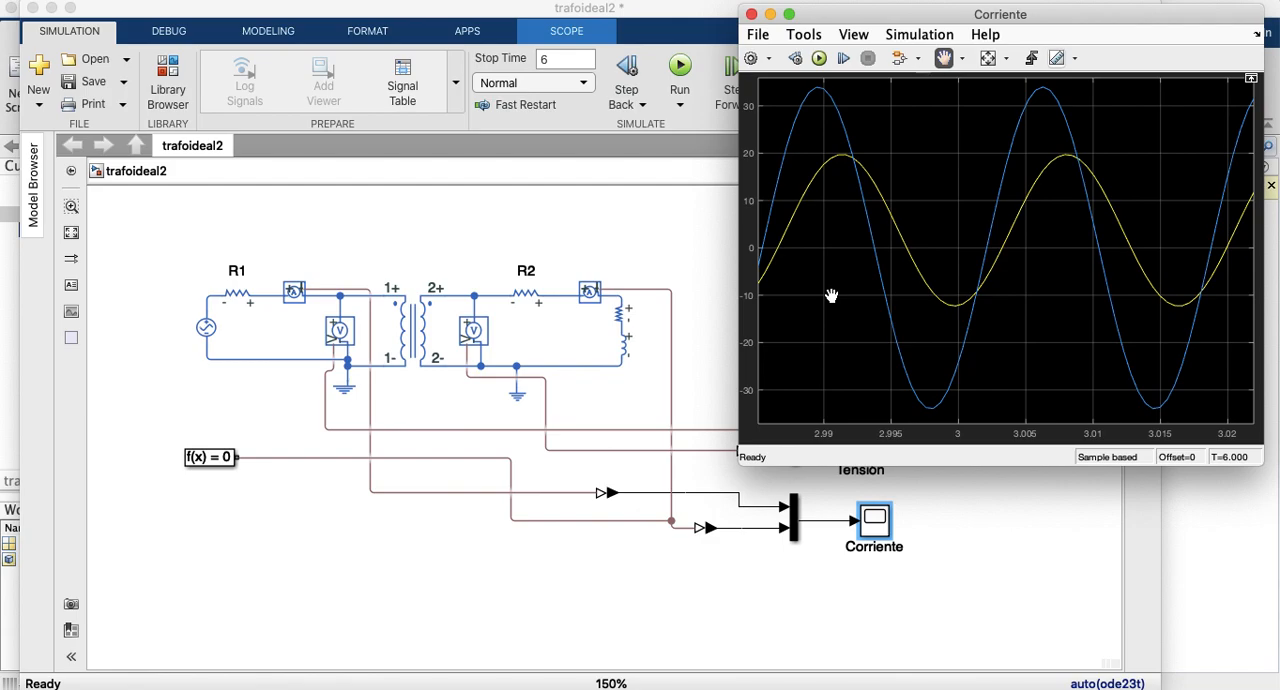
Step: Inspect the Tensión scope in place of Corriente, rescaling its axes and zooming in on the voltages between about 4.067 and 4.1 s
{"action": "left_click", "coordinate": [751, 15]}
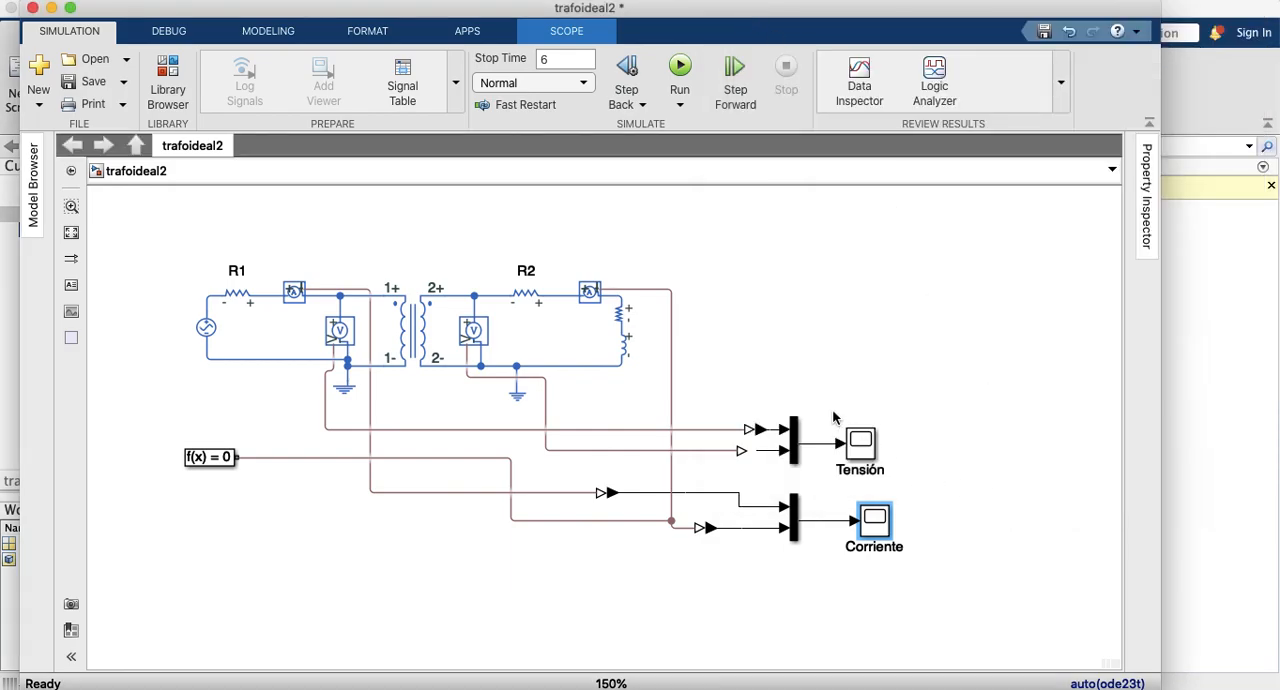
{"action": "left_click", "coordinate": [857, 450]}
{"action": "double_click", "coordinate": [857, 450]}
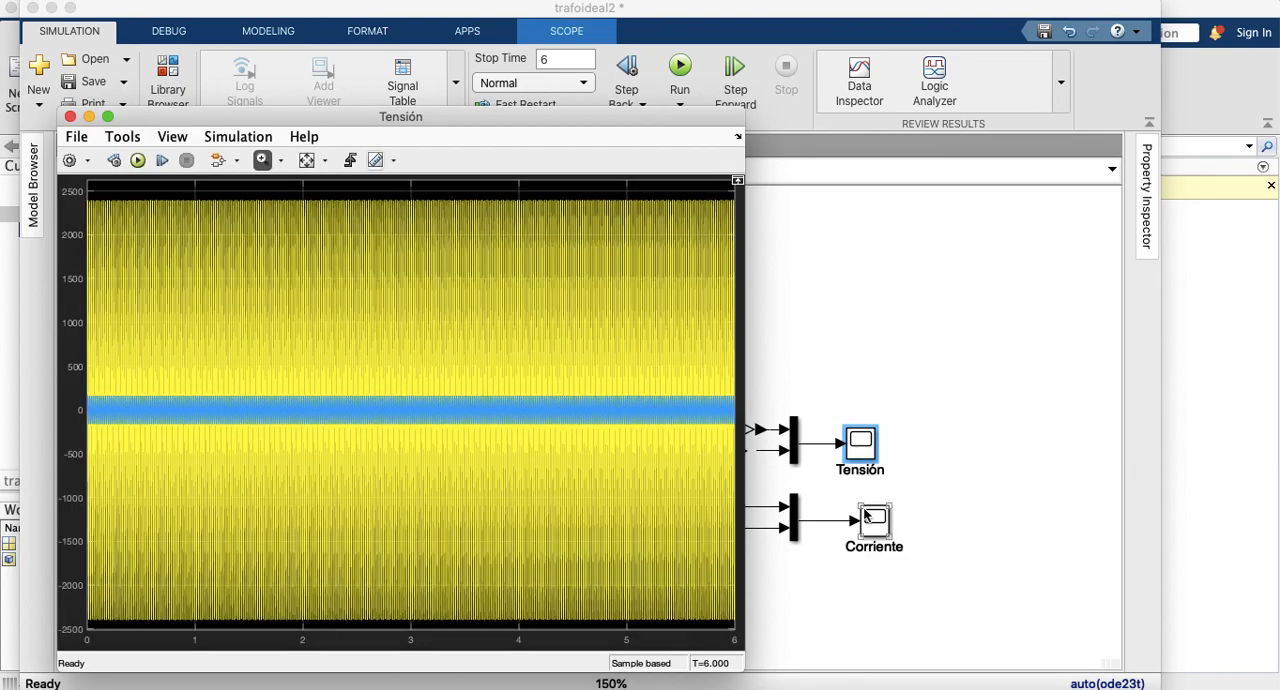
{"action": "left_click", "coordinate": [309, 160]}
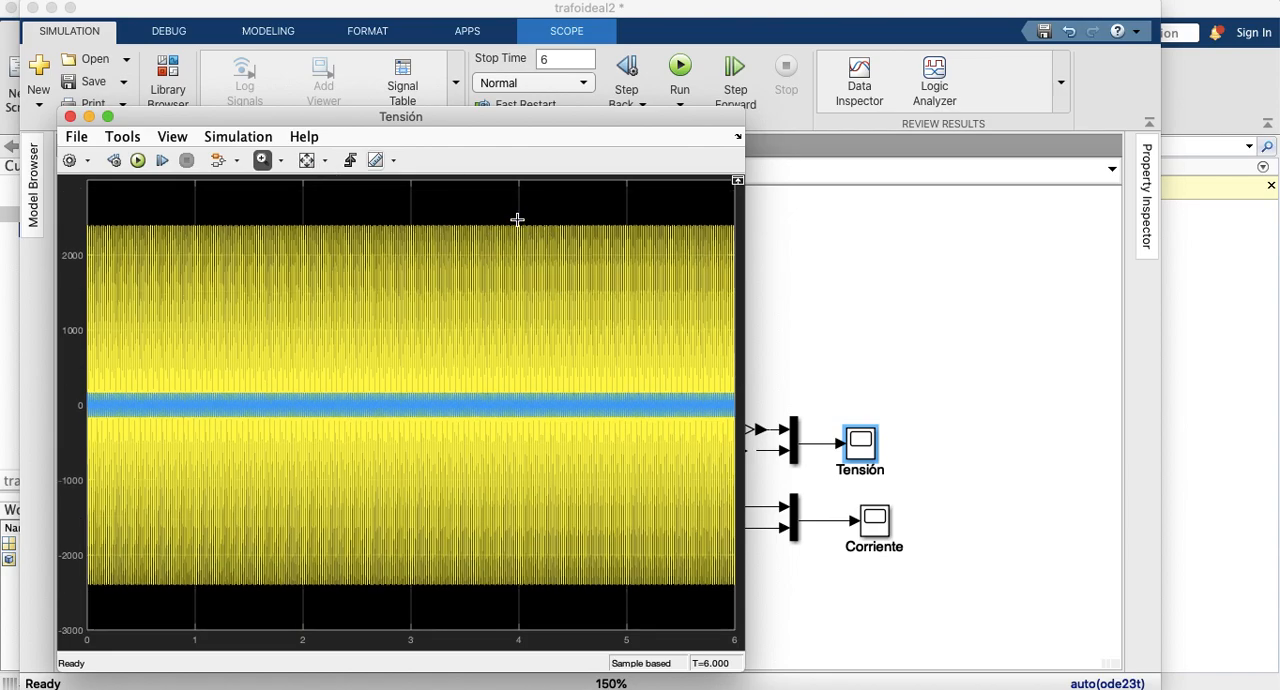
{"action": "left_click_drag", "start_coordinate": [518, 218], "coordinate": [536, 621]}
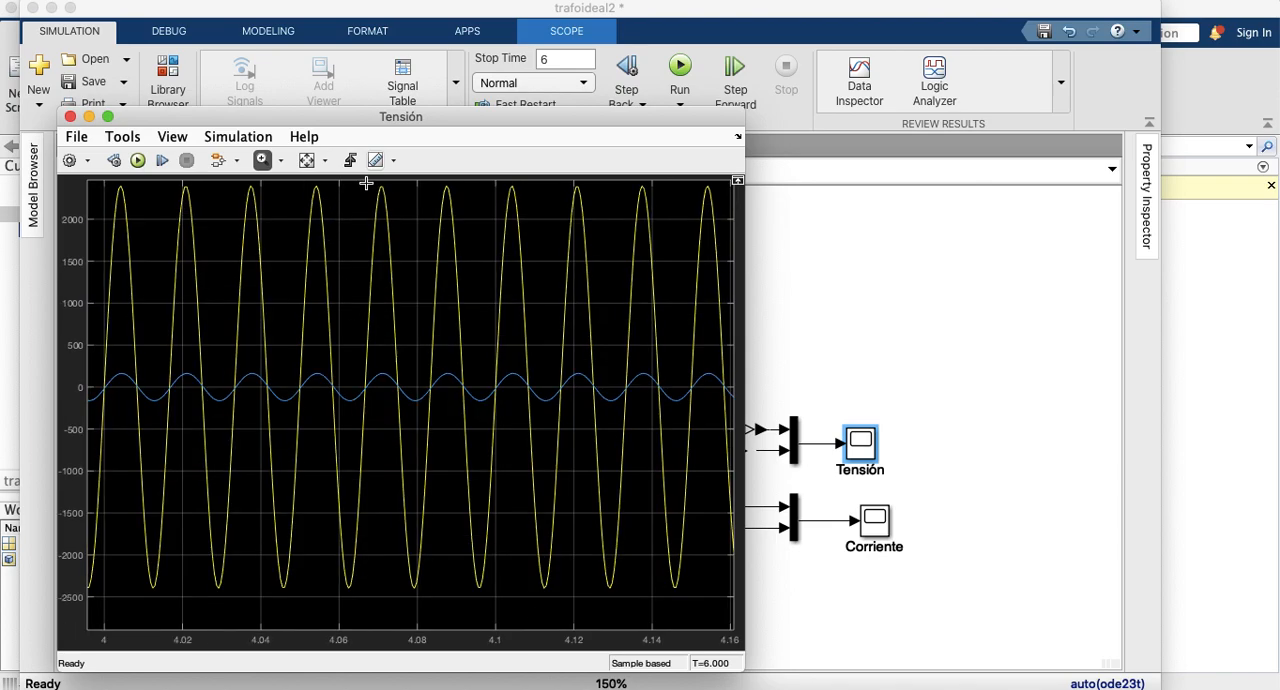
{"action": "left_click_drag", "start_coordinate": [366, 184], "coordinate": [497, 596]}
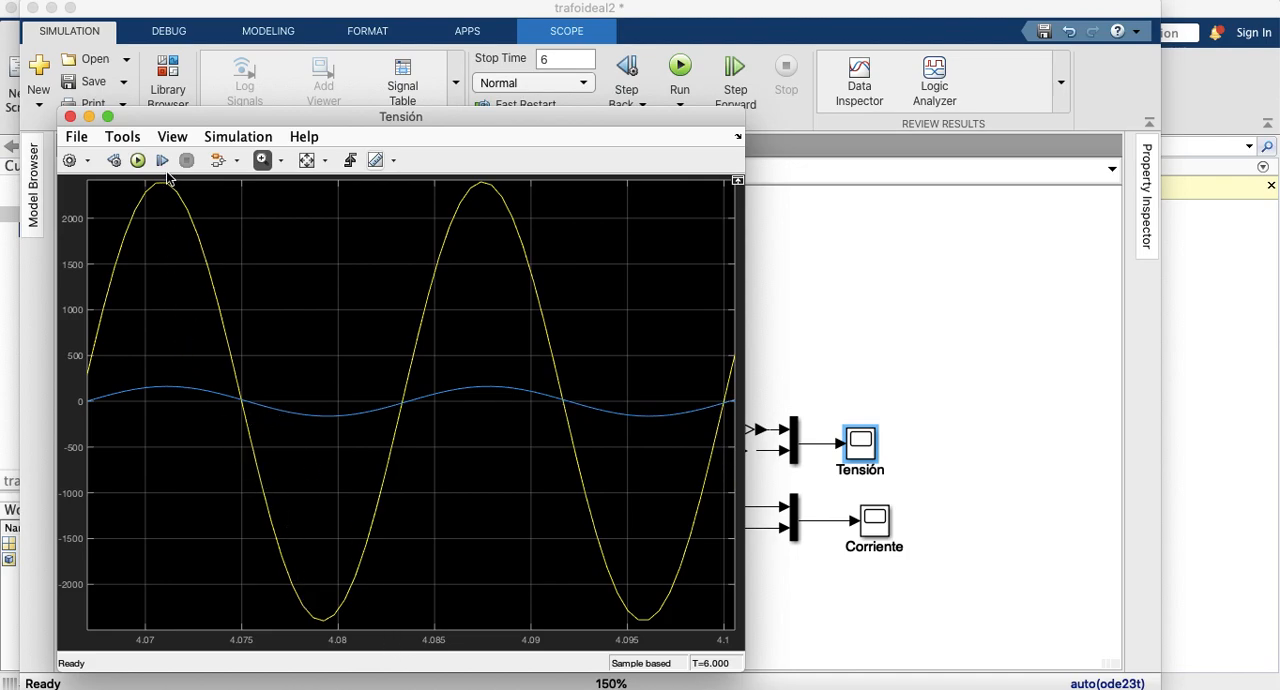
{"action": "left_click", "coordinate": [70, 117]}
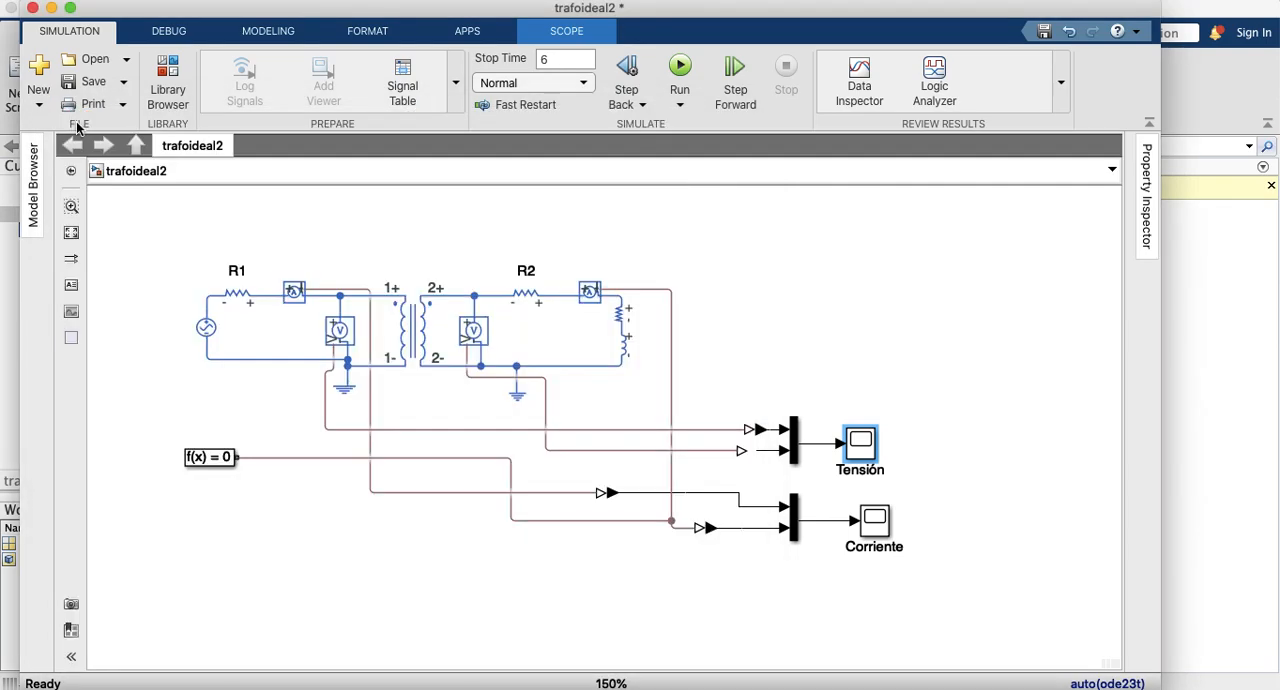
Step: Set the AC voltage source's peak amplitude to 1200 V and run the simulation
{"action": "double_click", "coordinate": [206, 335]}
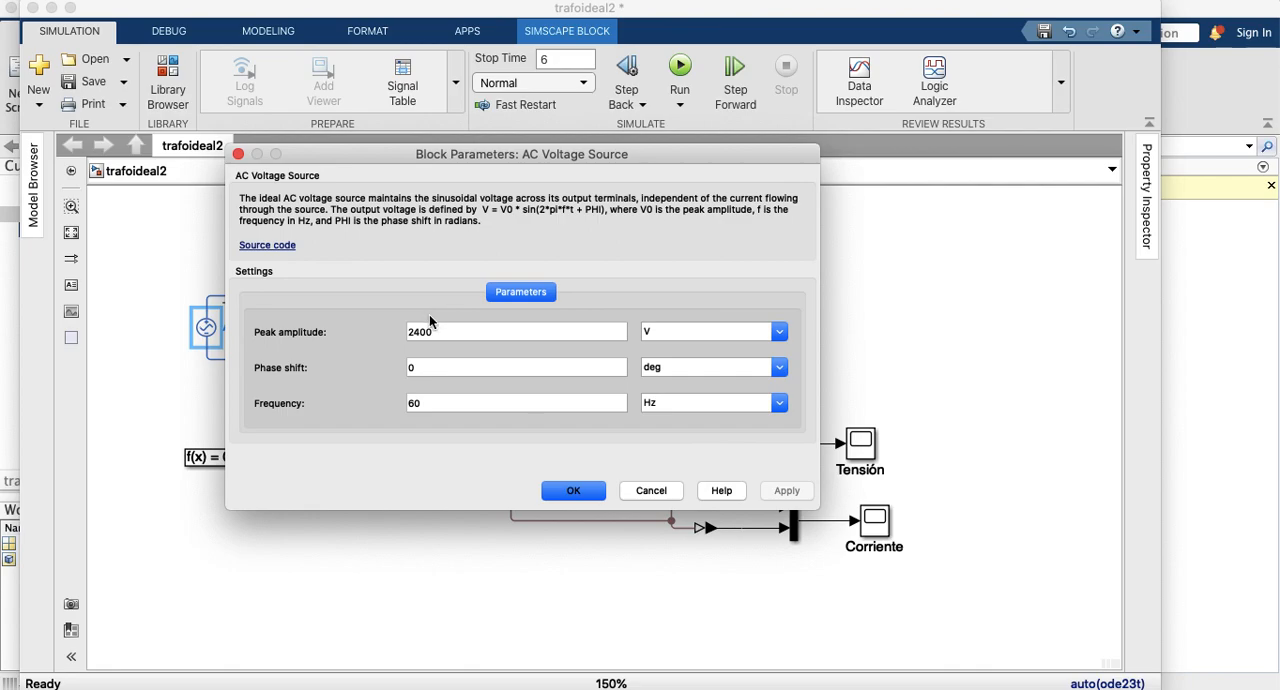
{"action": "double_click", "coordinate": [458, 331]}
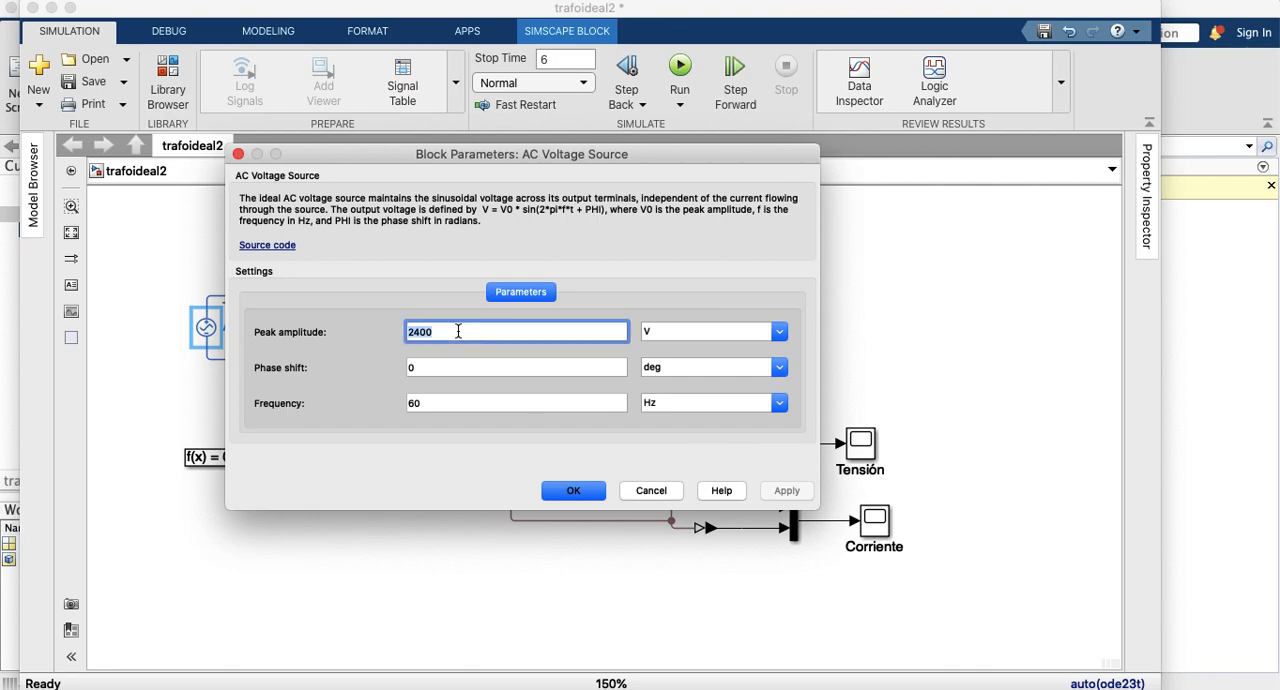
{"action": "key", "text": "Left"}
{"action": "key", "text": "Delete"}
{"action": "key", "text": "Delete"}
{"action": "type", "text": "12"}
{"action": "left_click", "coordinate": [785, 491]}
{"action": "left_click", "coordinate": [571, 492]}
{"action": "left_click", "coordinate": [679, 72]}
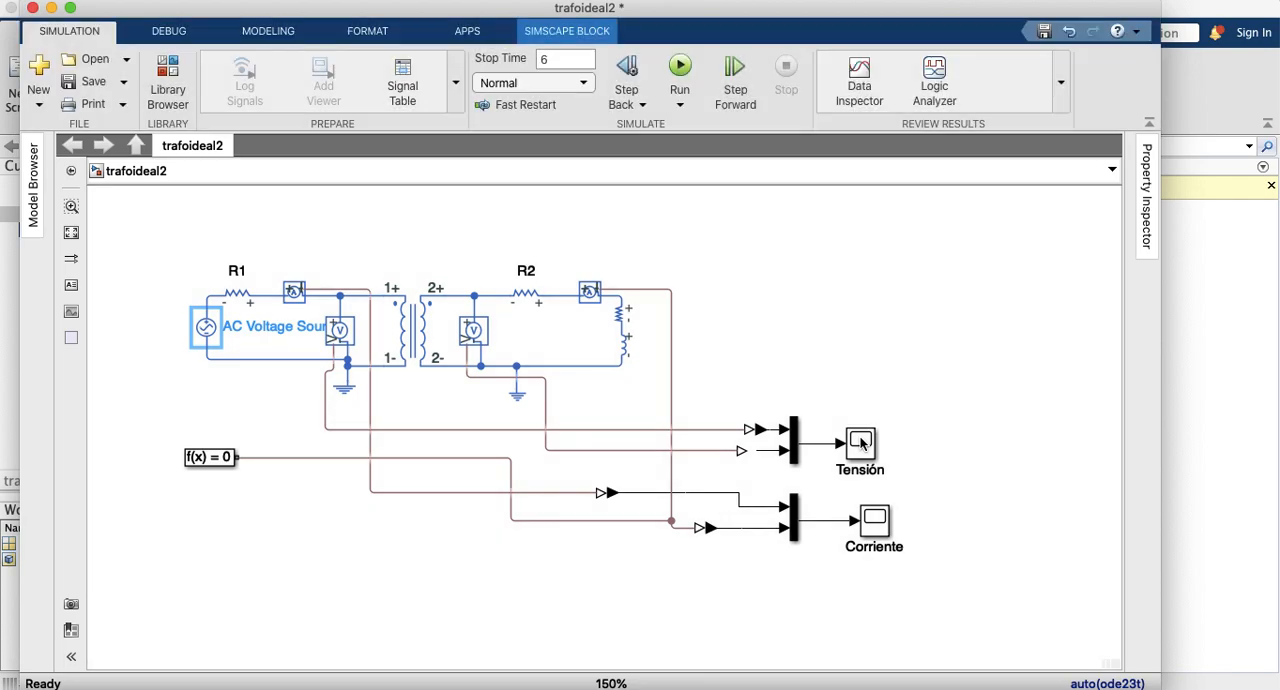
Step: Open the Tensión scope and zoom in until one cycle of the blue voltage fills the plot, between about 3.851 and 3.868 s
{"action": "double_click", "coordinate": [862, 444]}
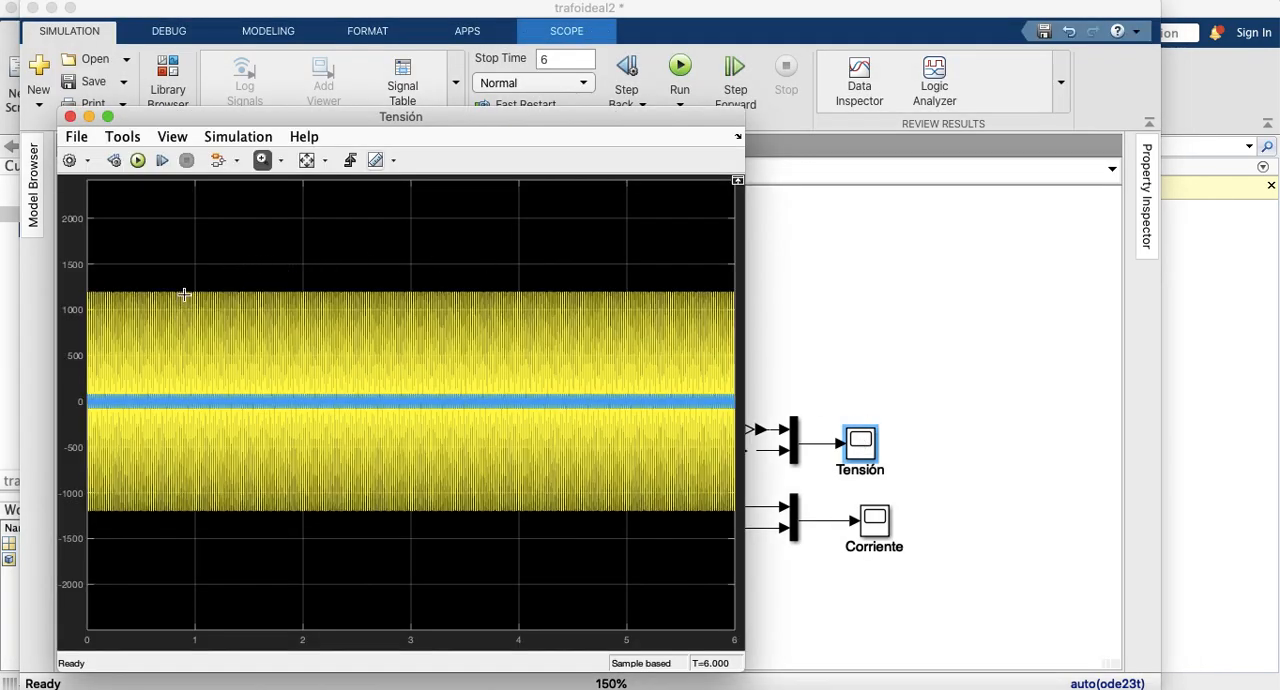
{"action": "mouse_move", "coordinate": [164, 284]}
{"action": "left_mouse_down"}
{"action": "mouse_move", "coordinate": [226, 438]}
{"action": "mouse_move", "coordinate": [199, 520]}
{"action": "mouse_move", "coordinate": [176, 524]}
{"action": "left_mouse_up"}
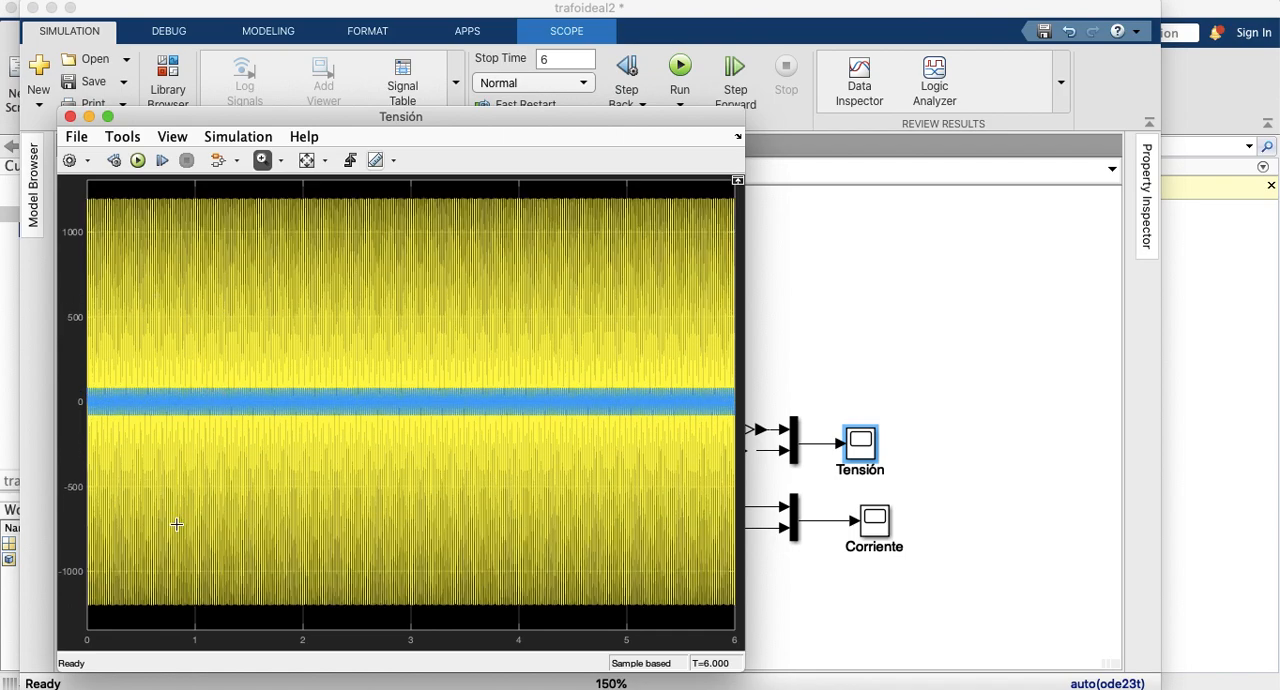
{"action": "left_click_drag", "start_coordinate": [420, 195], "coordinate": [430, 616]}
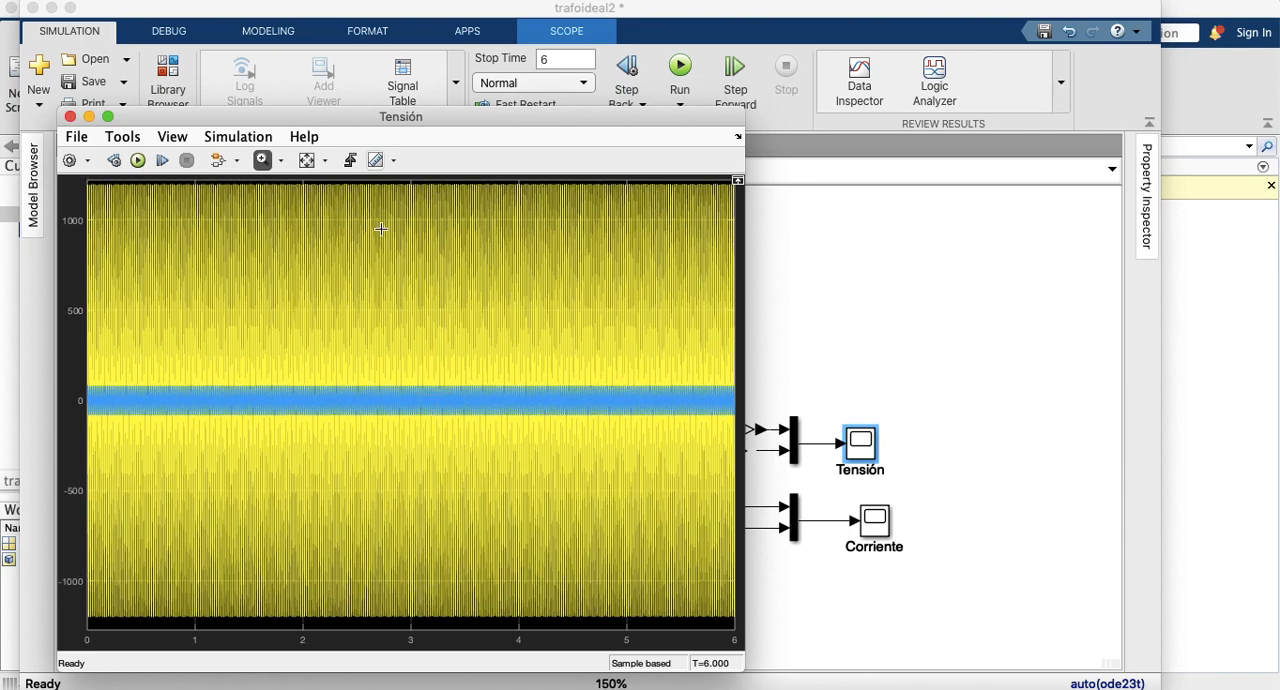
{"action": "left_click", "coordinate": [307, 160]}
{"action": "left_click_drag", "start_coordinate": [464, 198], "coordinate": [526, 608]}
{"action": "left_click_drag", "start_coordinate": [486, 196], "coordinate": [544, 615]}
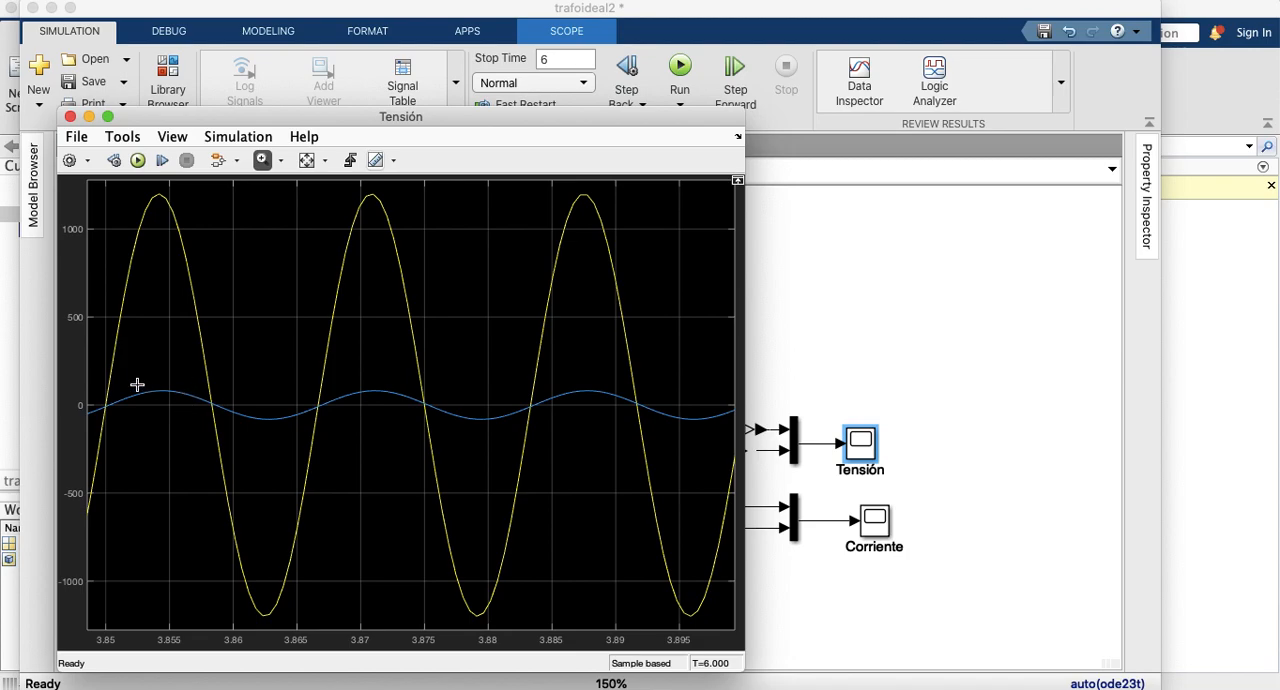
{"action": "left_click_drag", "start_coordinate": [118, 381], "coordinate": [333, 431]}
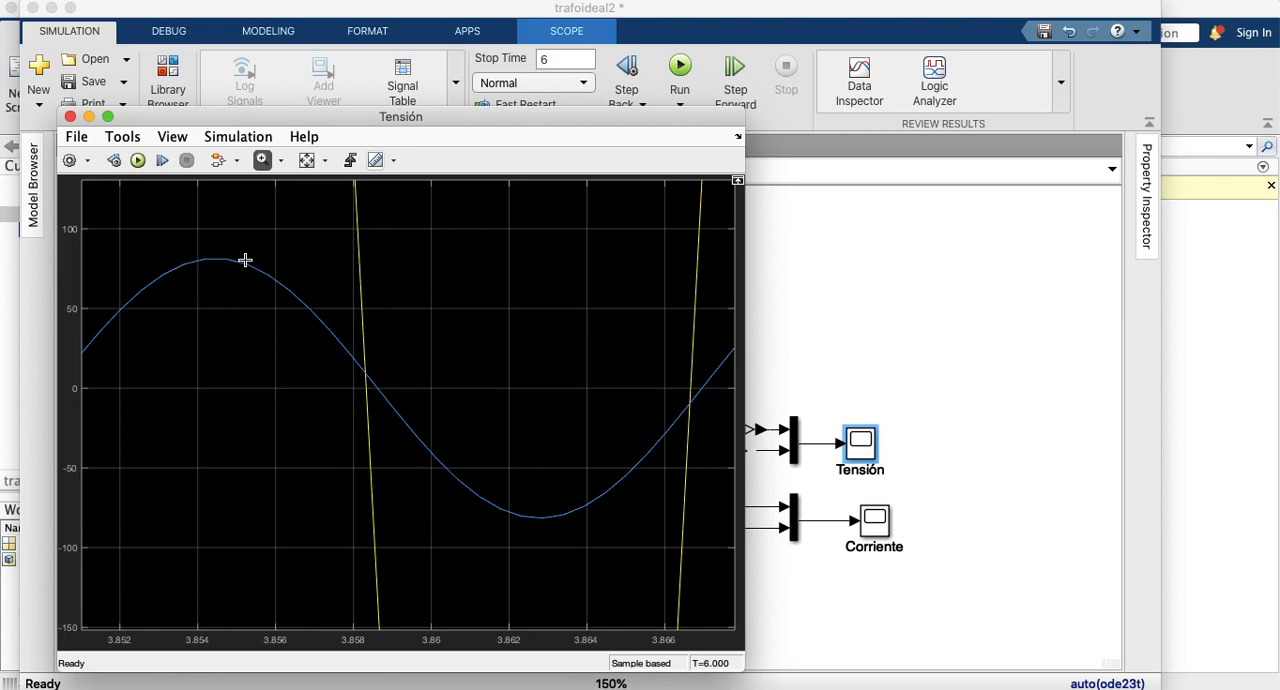
Step: Rescale the Tensión scope to the full signals, examine both voltages between about 4.3 and 4.53 s, and close it
{"action": "left_click", "coordinate": [307, 161]}
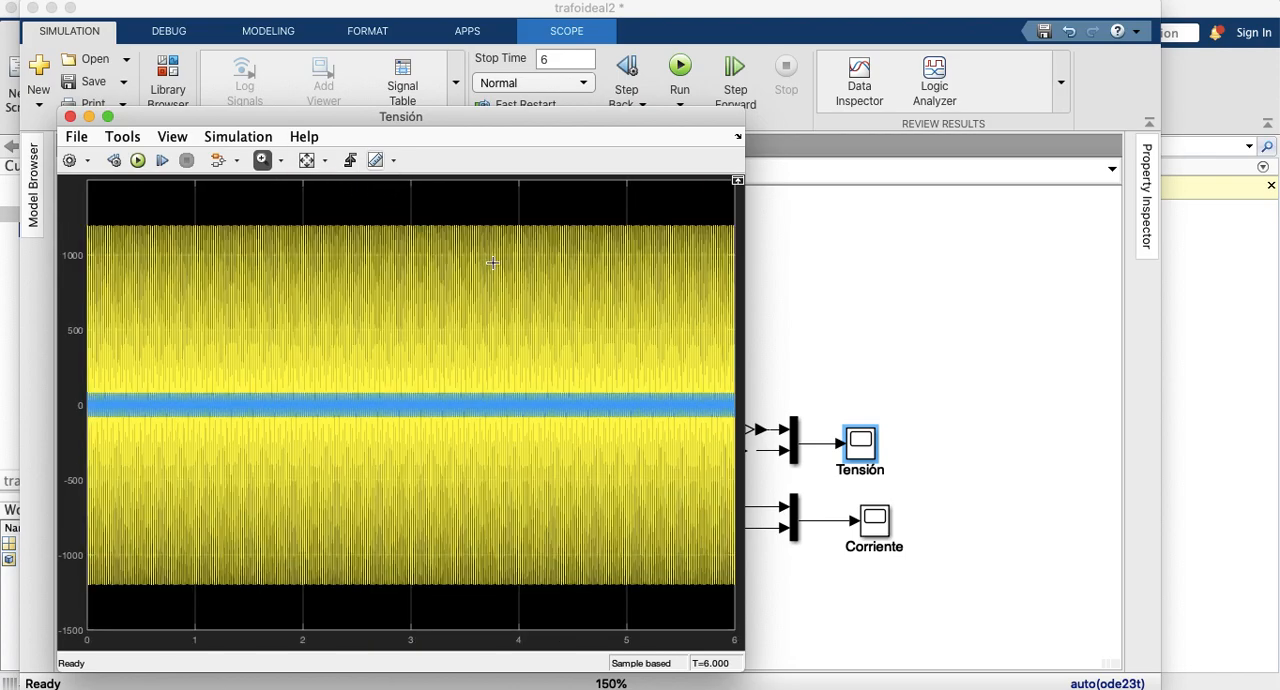
{"action": "left_click_drag", "start_coordinate": [552, 214], "coordinate": [575, 600]}
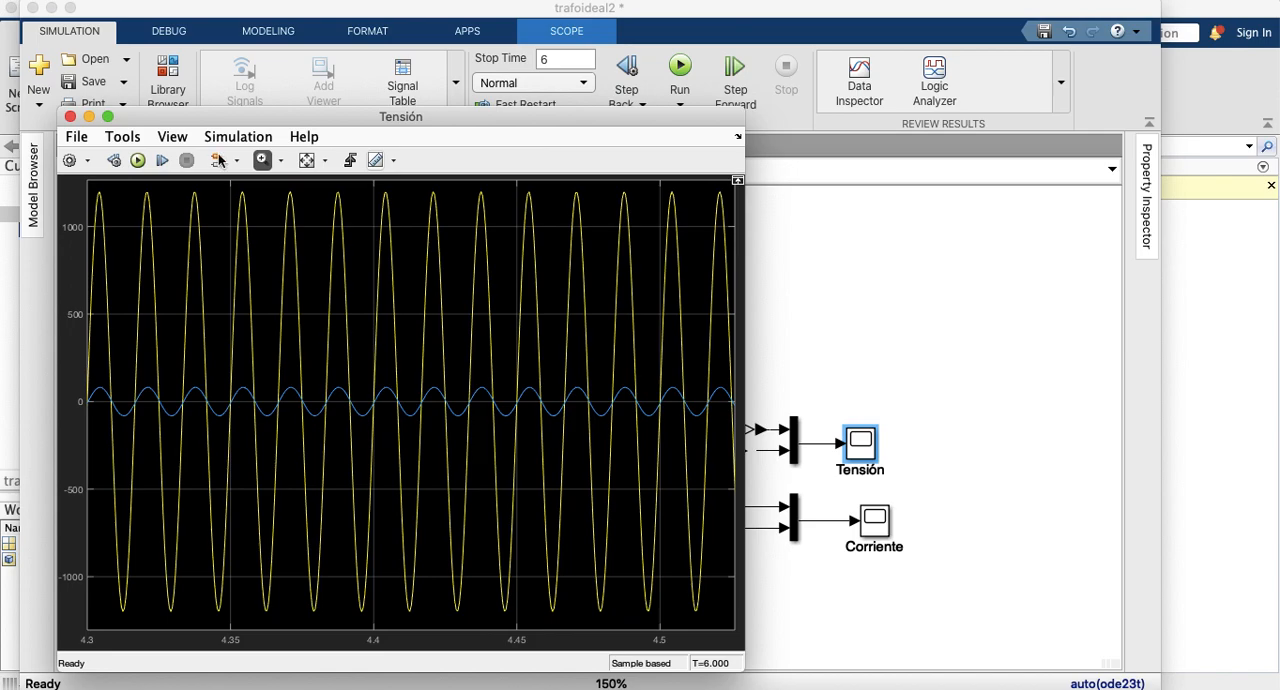
{"action": "left_click", "coordinate": [69, 117]}
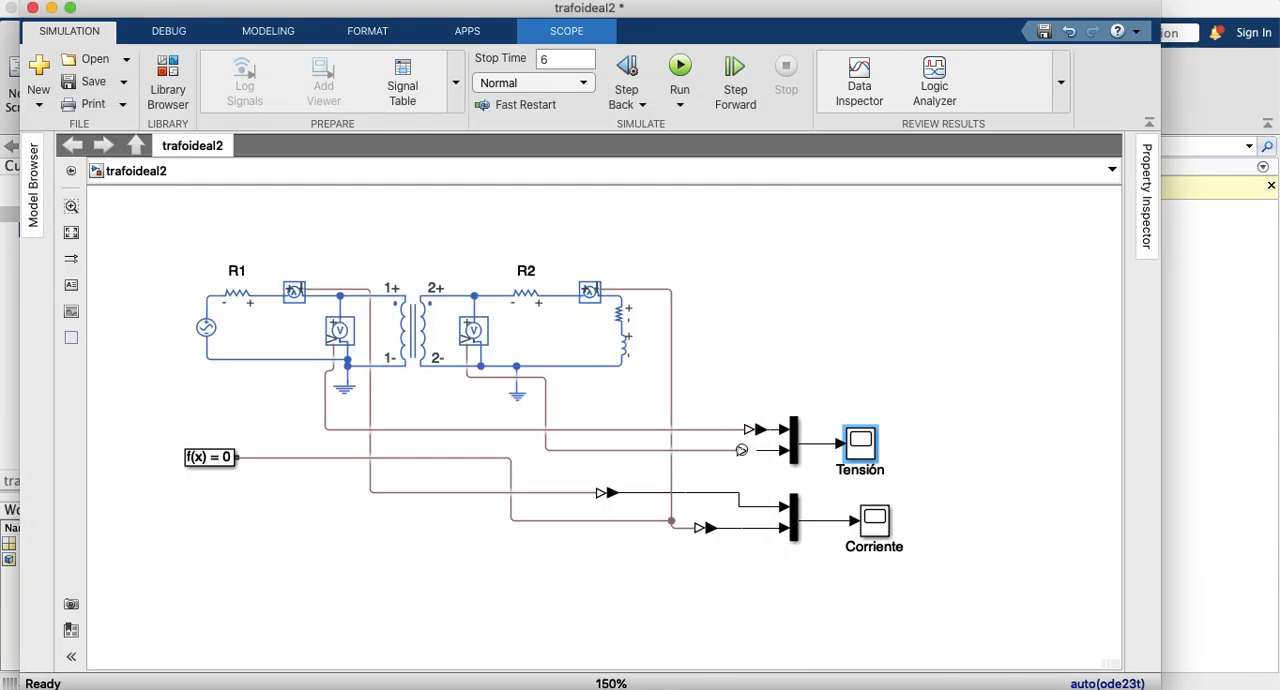
Step: Open the Corriente scope, rescale its axes and zoom in on the currents between about 3.8 and 3.838 s
{"action": "double_click", "coordinate": [868, 522]}
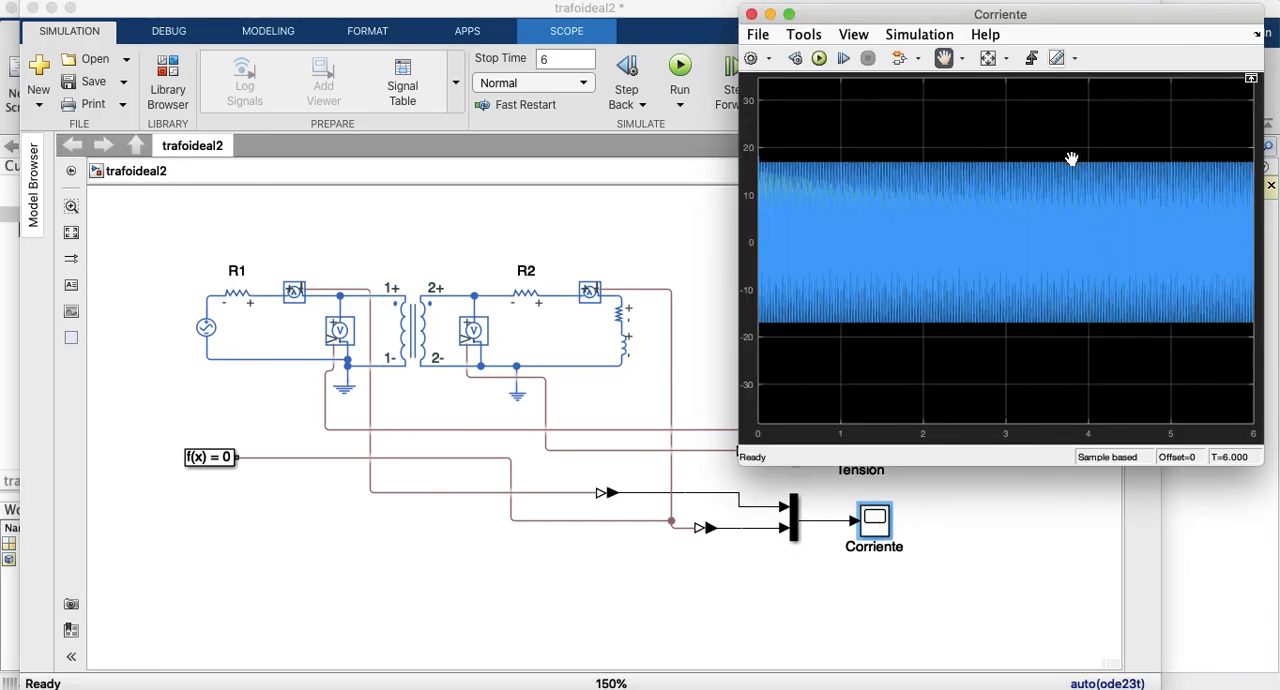
{"action": "left_click", "coordinate": [988, 58]}
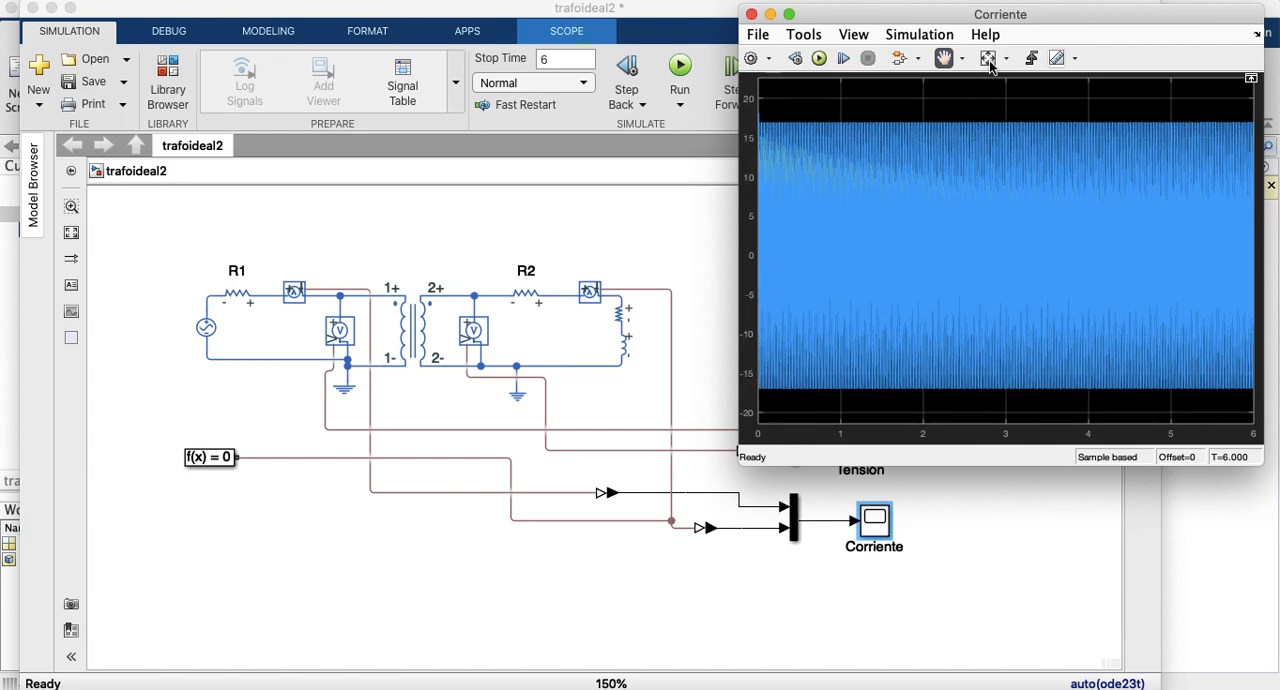
{"action": "left_click", "coordinate": [1008, 58]}
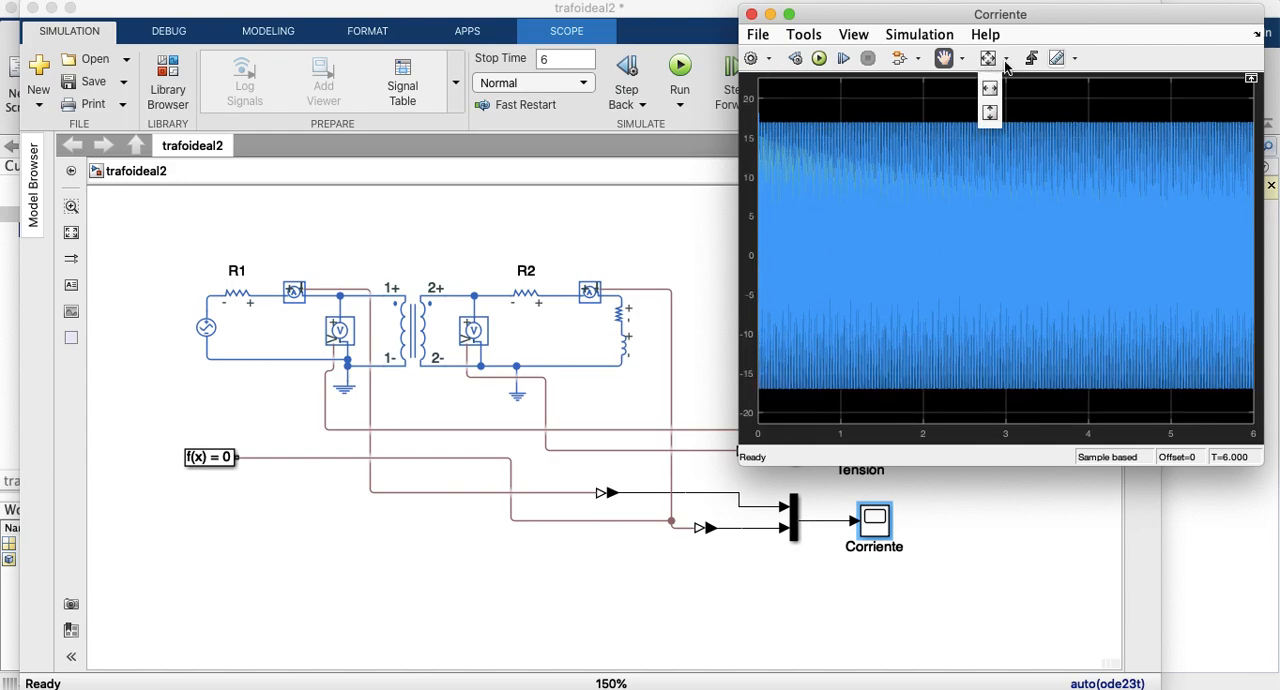
{"action": "left_click", "coordinate": [965, 58]}
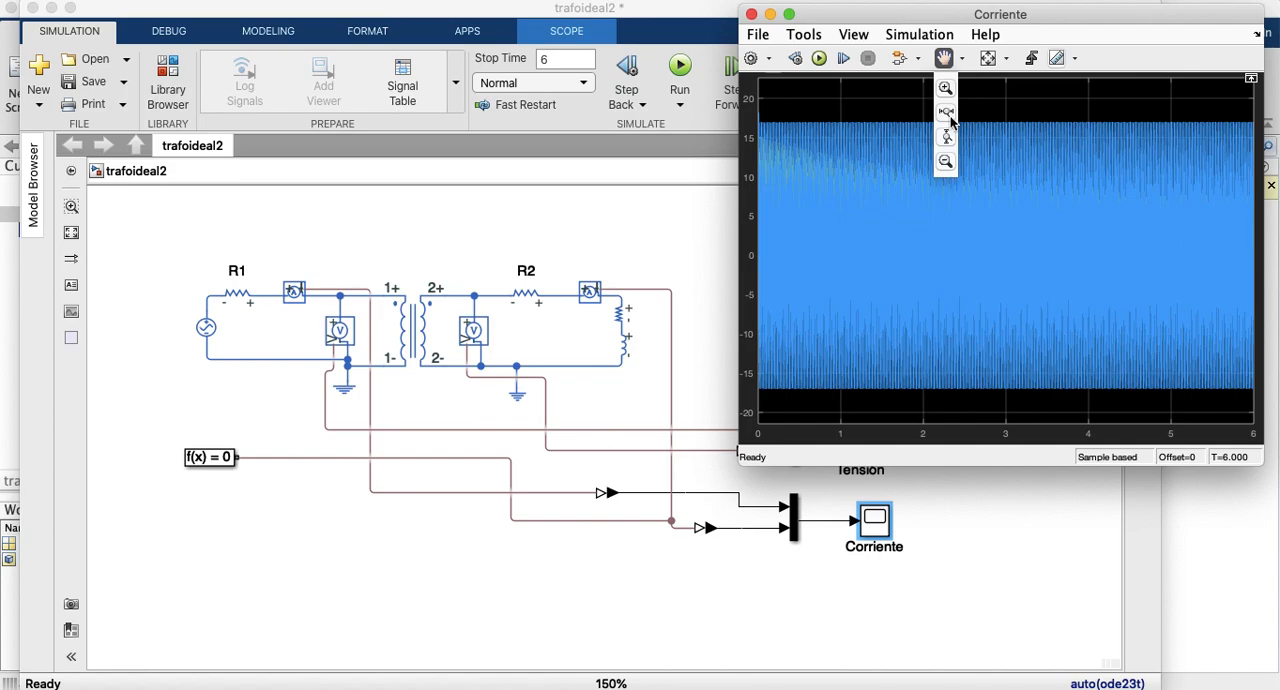
{"action": "left_click", "coordinate": [946, 88]}
{"action": "left_click_drag", "start_coordinate": [1057, 118], "coordinate": [1084, 420]}
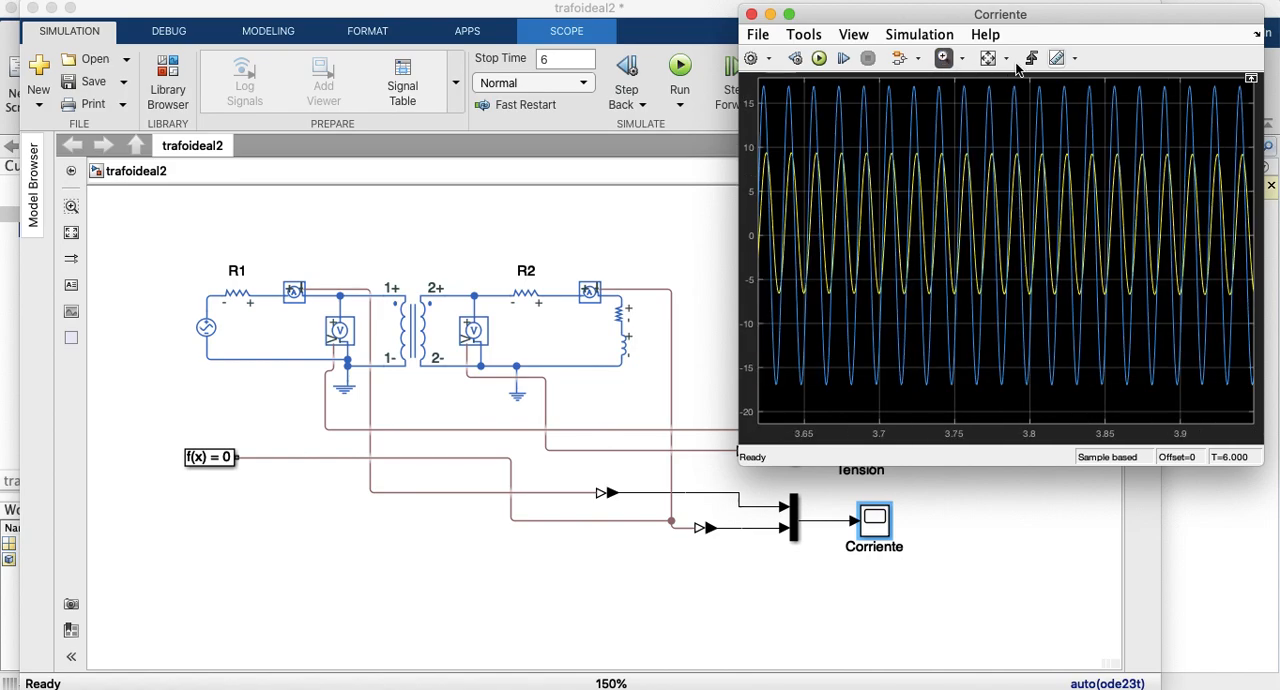
{"action": "left_click_drag", "start_coordinate": [1026, 82], "coordinate": [1092, 403]}
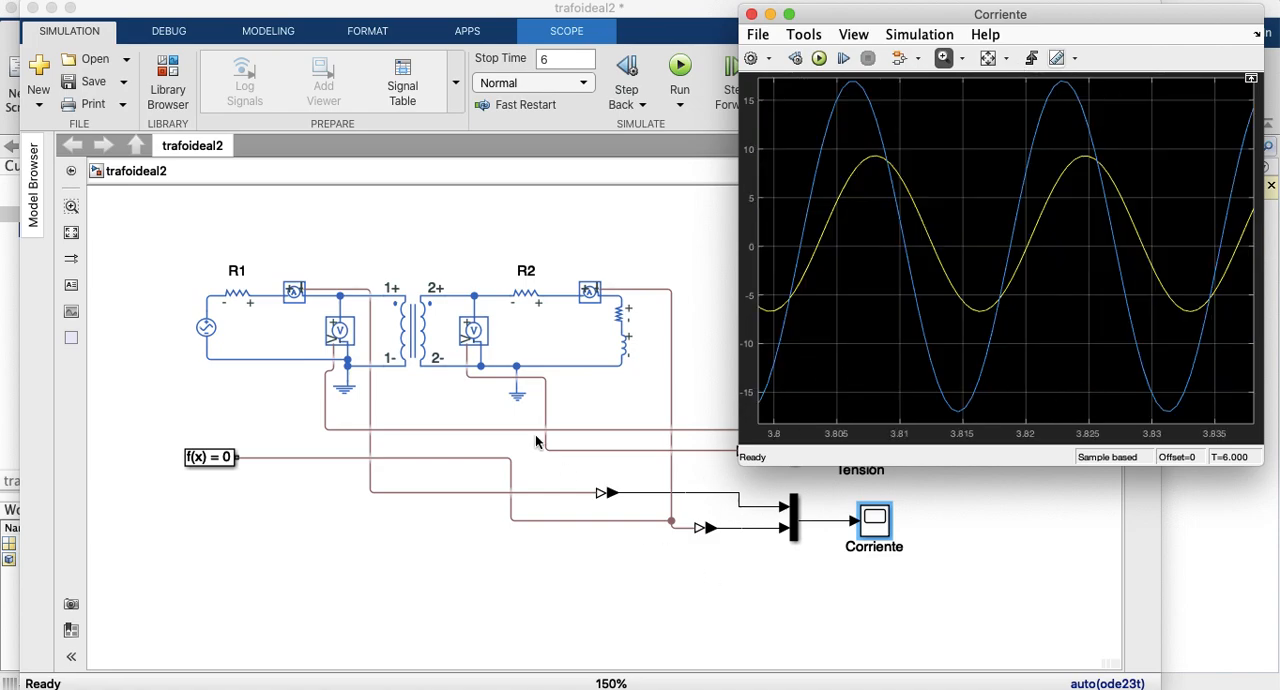
Step: Reopen the Tensión scope and show it side by side with the Corriente scope
{"action": "left_click", "coordinate": [860, 448]}
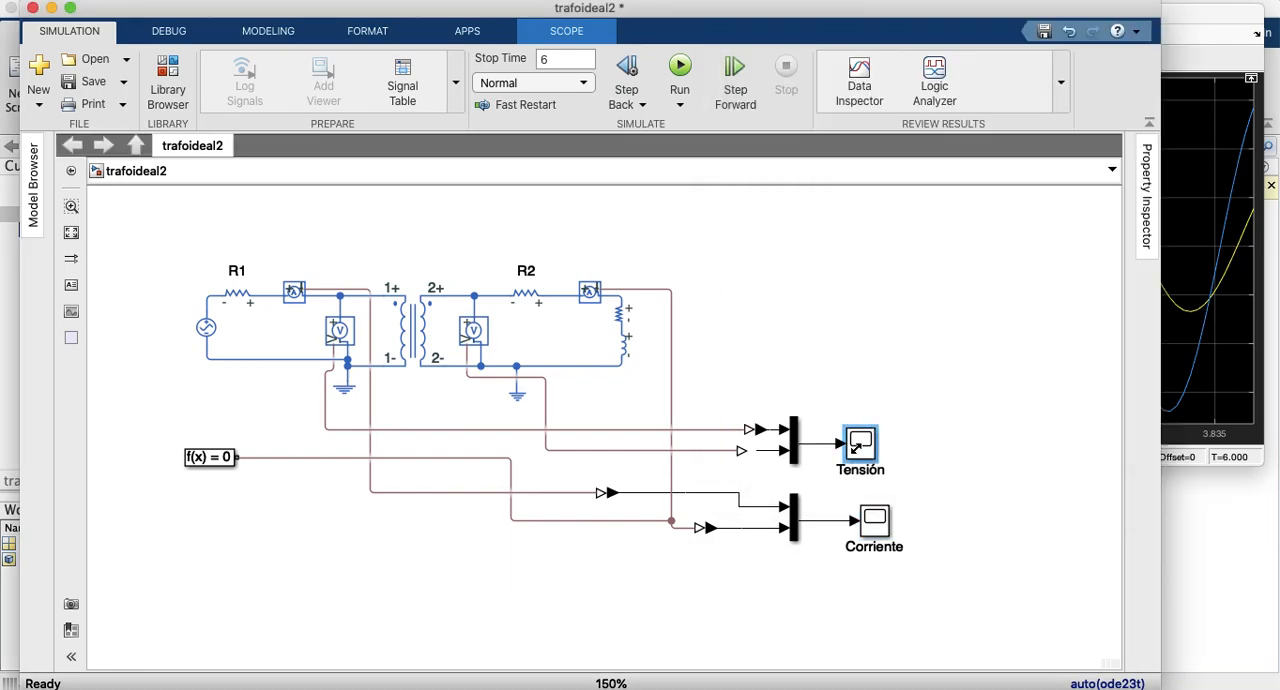
{"action": "double_click", "coordinate": [861, 449]}
{"action": "left_click", "coordinate": [1052, 250]}
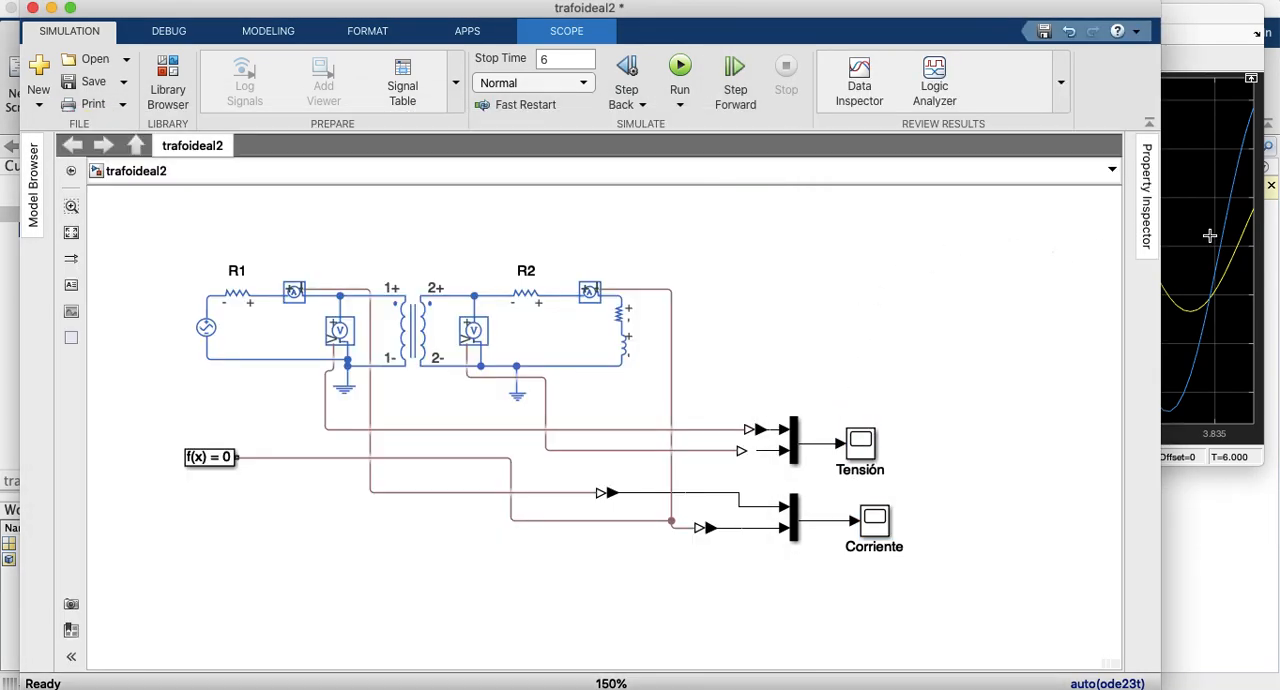
{"action": "left_click", "coordinate": [1211, 238]}
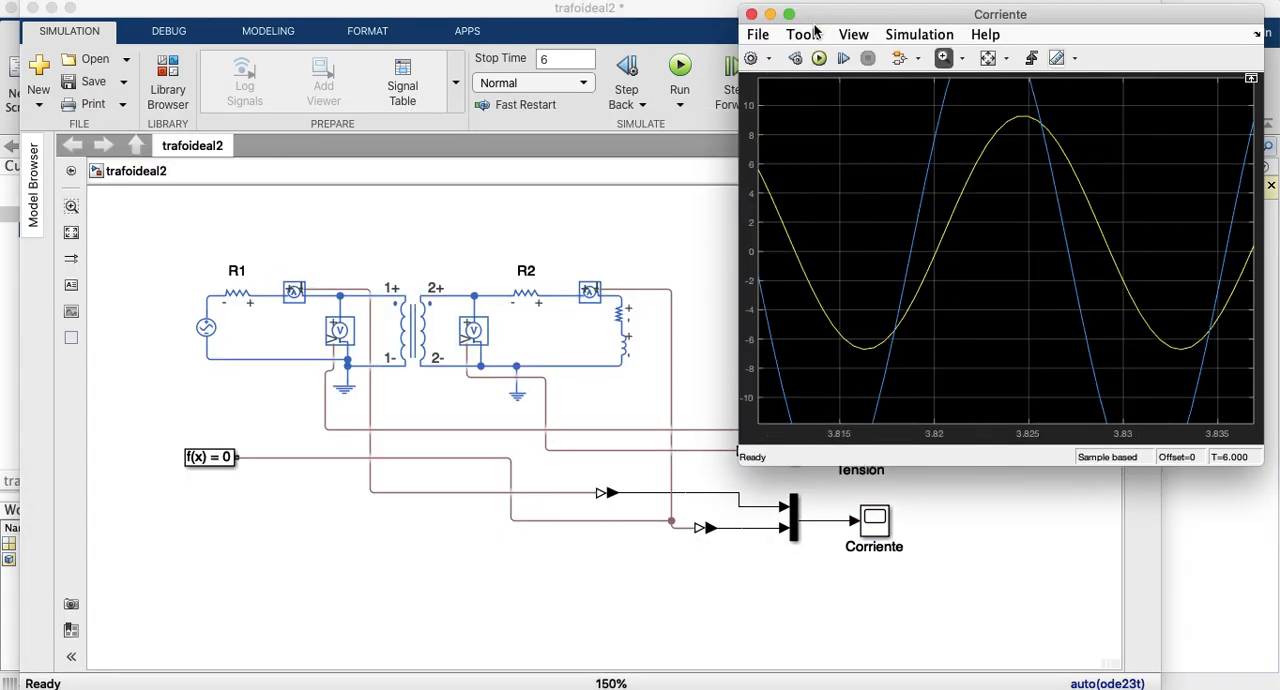
{"action": "mouse_move", "coordinate": [1278, 688]}
{"action": "left_click", "coordinate": [909, 543]}
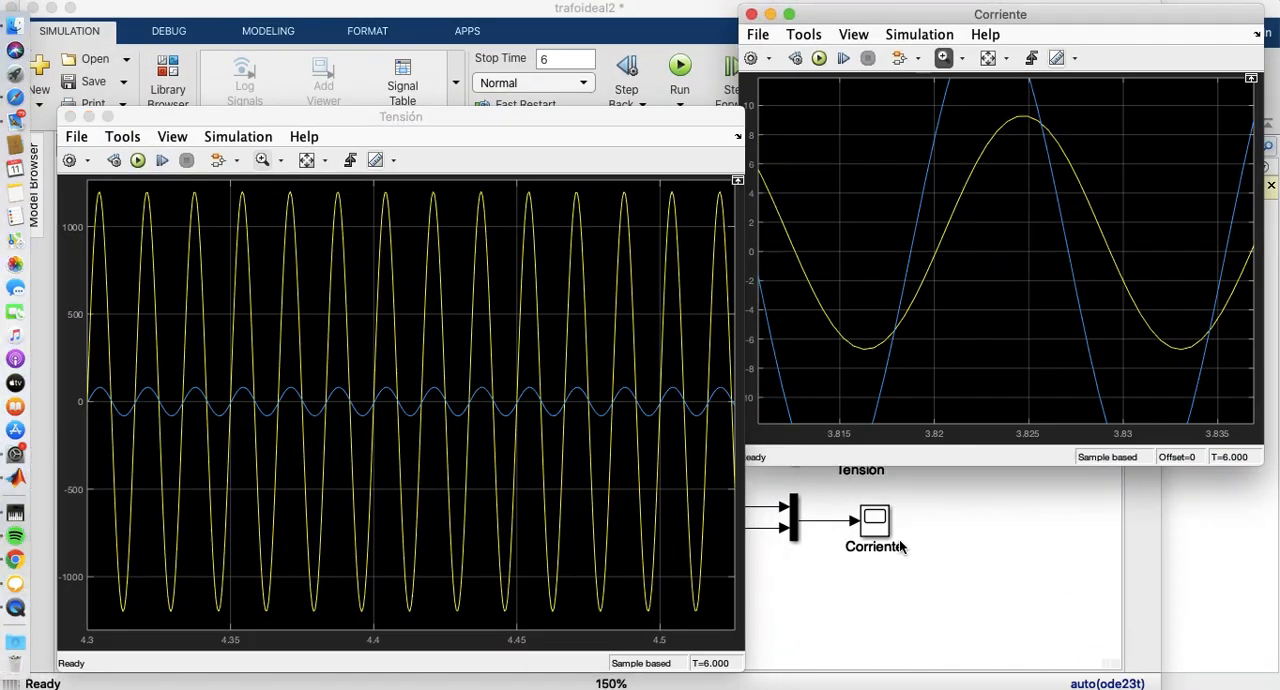
Step: Zoom in on the Tensión scope between about 4.416 and 4.457 s and zoom the Corriente scope out to show the full current peaks
{"action": "left_click_drag", "start_coordinate": [418, 184], "coordinate": [537, 616]}
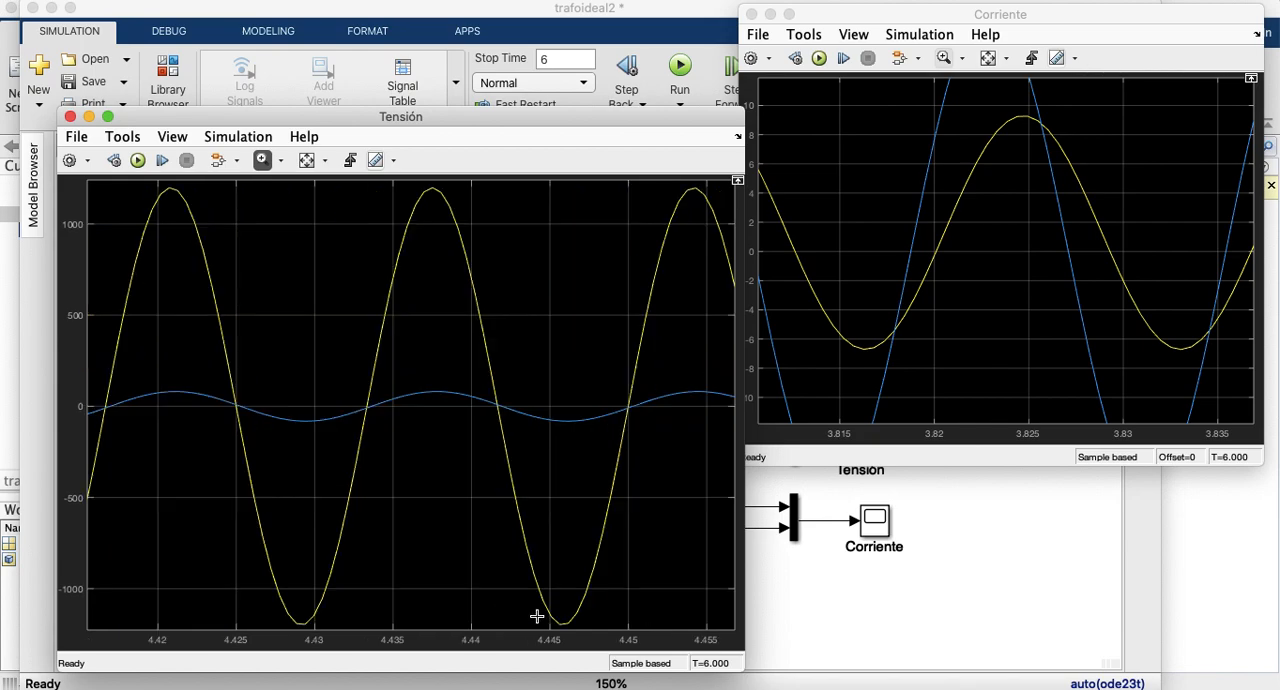
{"action": "left_click", "coordinate": [956, 130]}
{"action": "right_click", "coordinate": [957, 131]}
{"action": "left_click", "coordinate": [963, 139]}
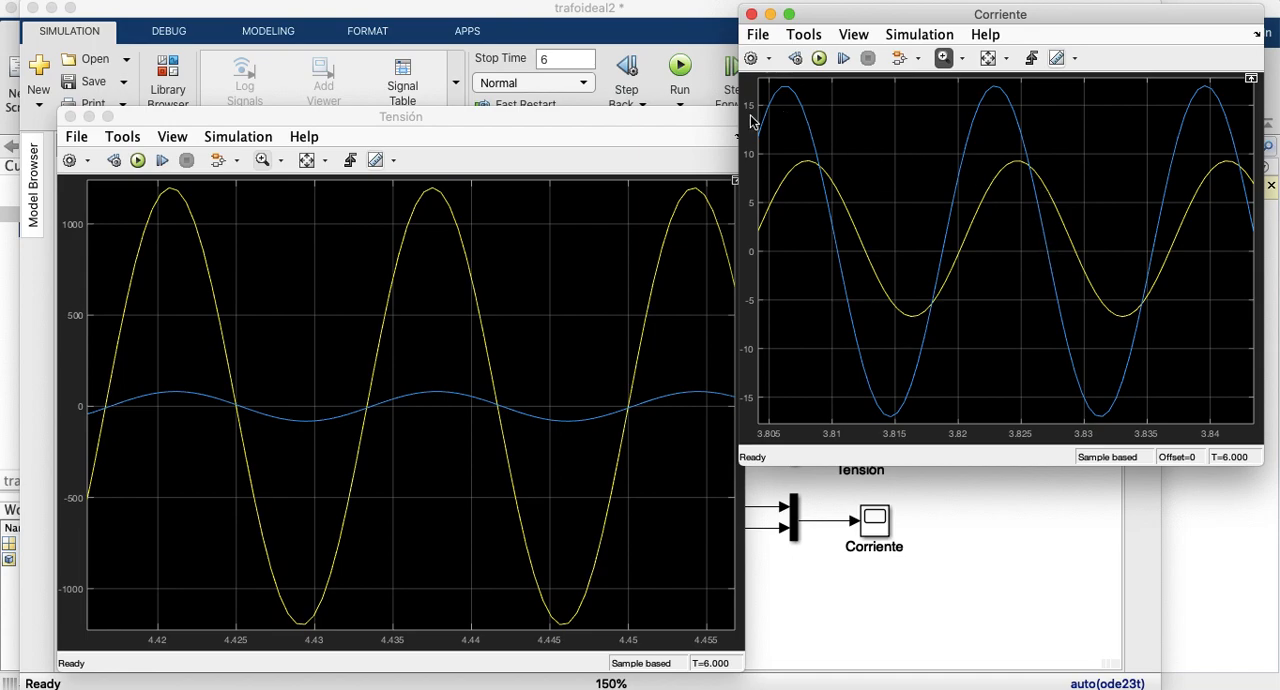
Step: Try to simulate the model with the mutual inductor's coefficient of coupling set to 1, and dismiss the diagnostics
{"action": "left_click", "coordinate": [982, 578]}
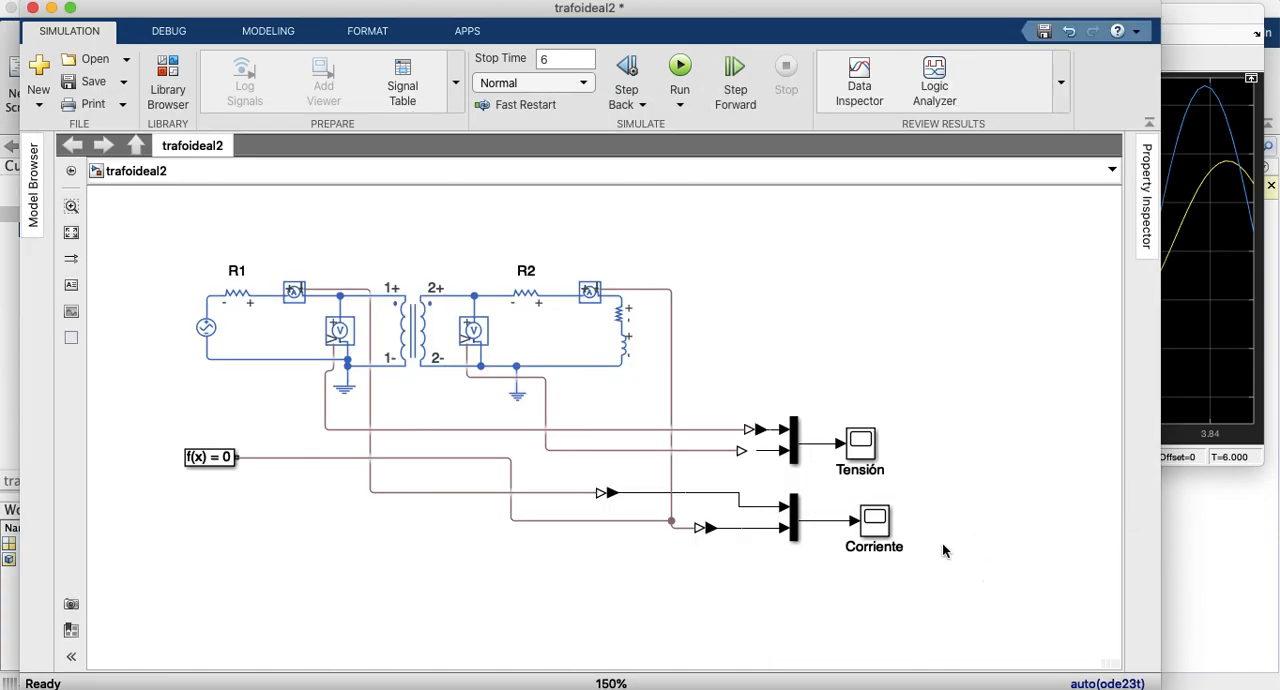
{"action": "left_click", "coordinate": [408, 341]}
{"action": "double_click", "coordinate": [408, 341]}
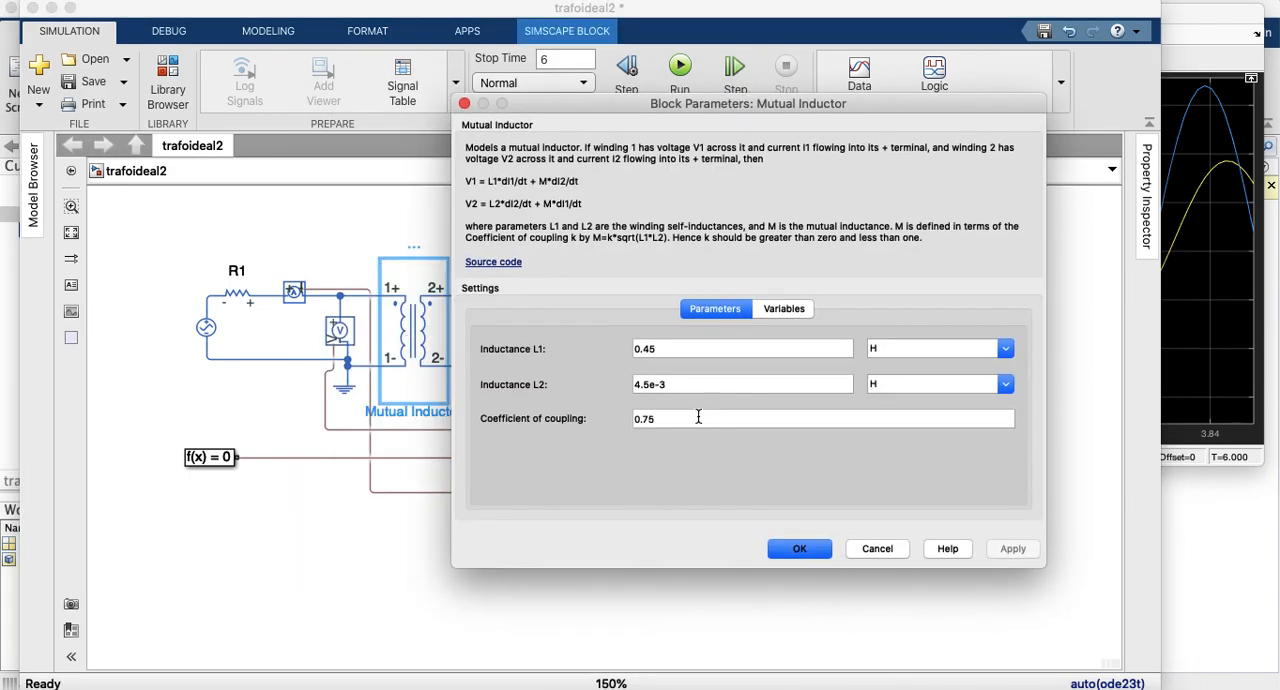
{"action": "double_click", "coordinate": [682, 421]}
{"action": "type", "text": "1"}
{"action": "left_click", "coordinate": [1008, 548]}
{"action": "left_click", "coordinate": [808, 552]}
{"action": "left_click", "coordinate": [676, 70]}
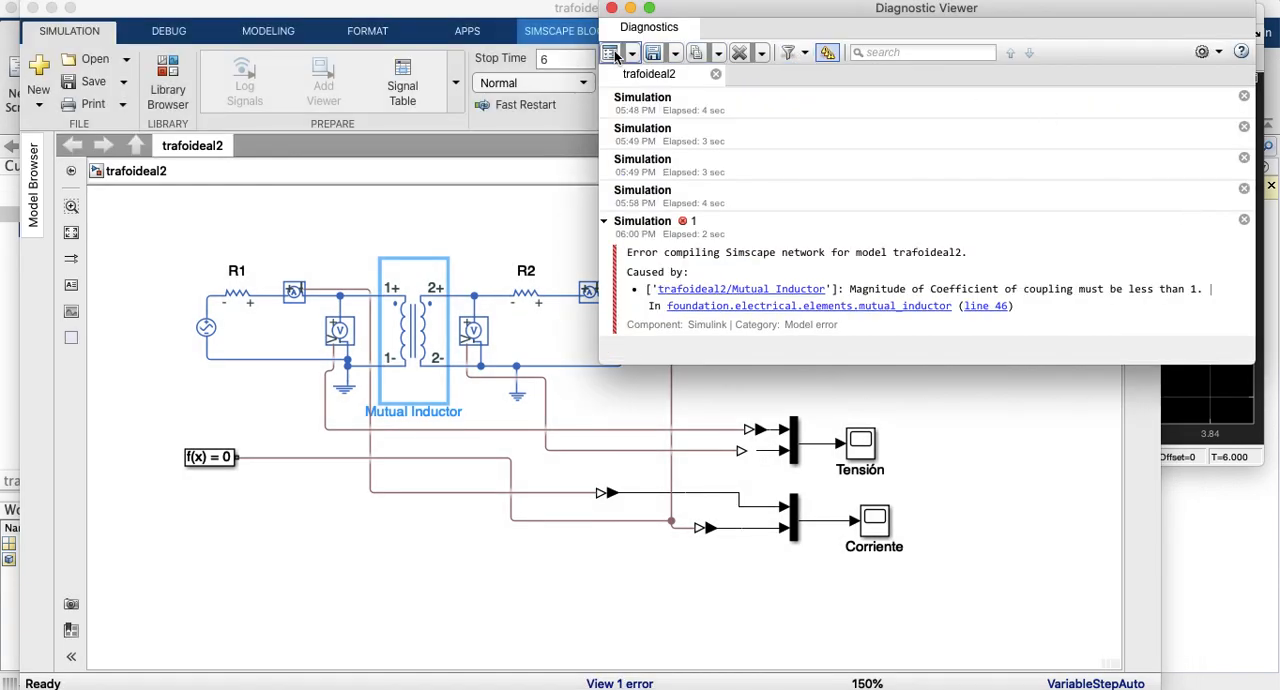
{"action": "left_click", "coordinate": [612, 8]}
Step: Set the mutual inductor's coefficient of coupling to 0.999
{"action": "left_click", "coordinate": [371, 344]}
{"action": "left_click", "coordinate": [405, 330]}
{"action": "double_click", "coordinate": [405, 330]}
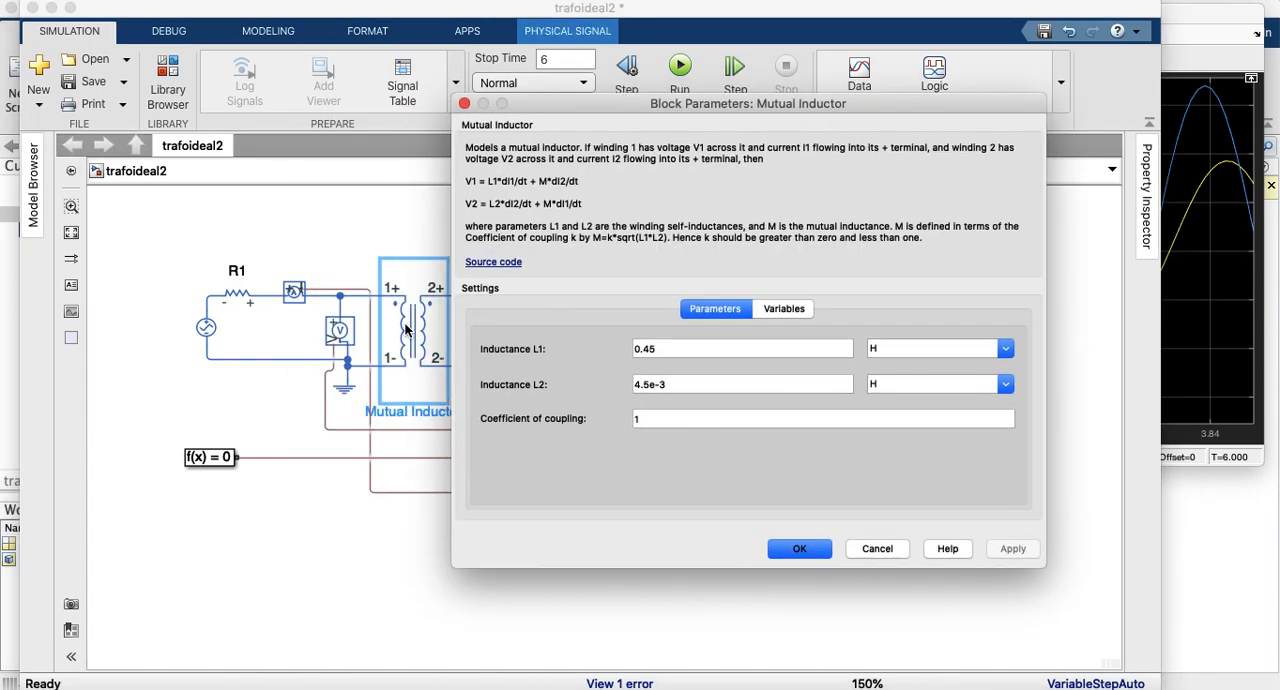
{"action": "left_click", "coordinate": [659, 423]}
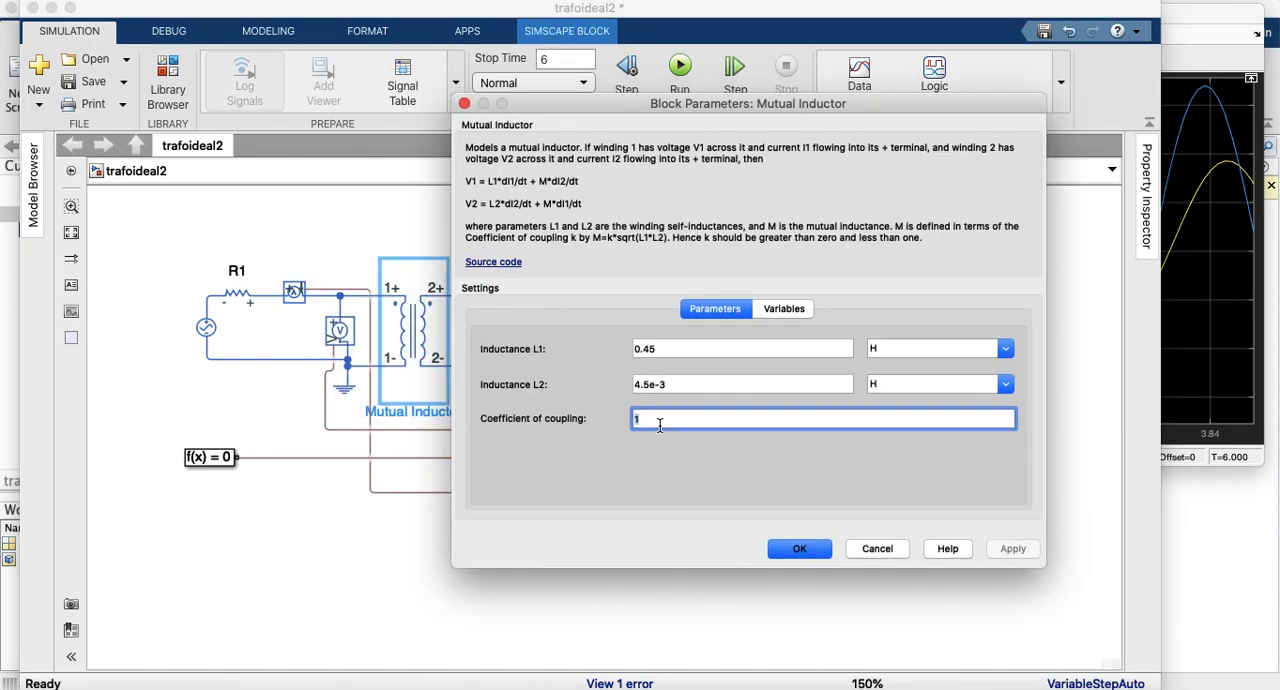
{"action": "key", "text": "BackSpace"}
{"action": "type", "text": "0.999"}
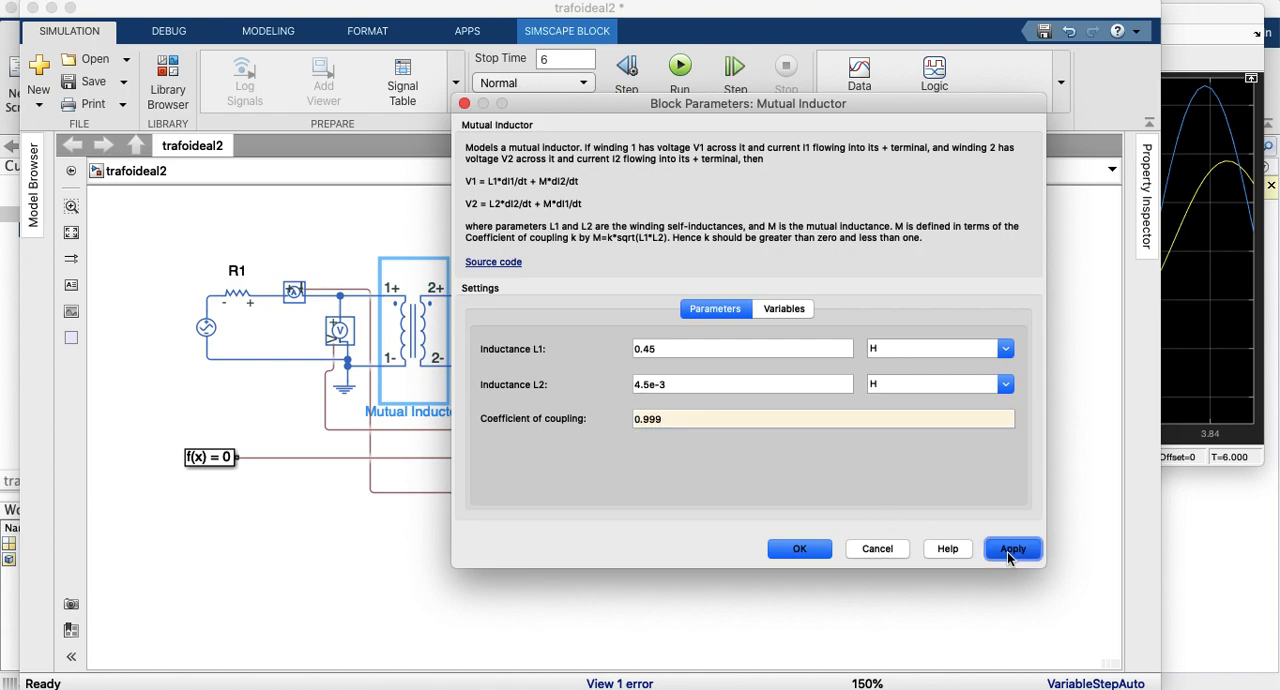
{"action": "left_click", "coordinate": [1010, 549]}
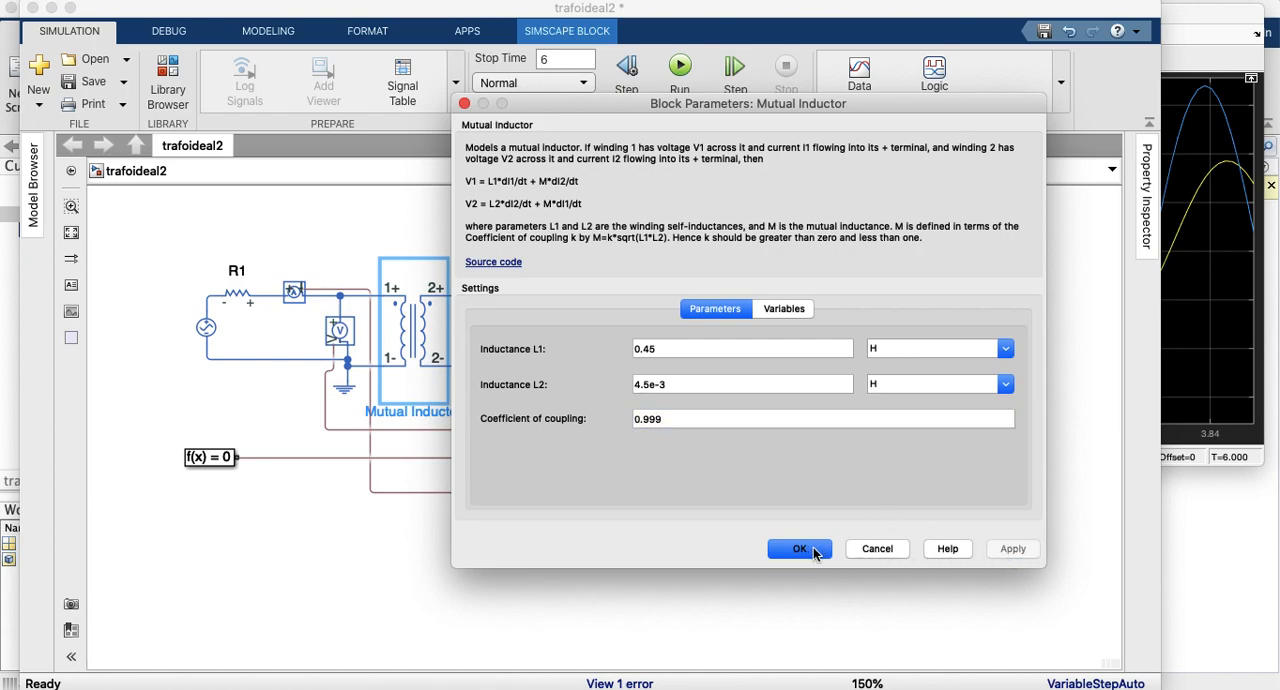
{"action": "left_click", "coordinate": [812, 552]}
Step: Rerun the simulation, rescale the Corriente scope's axes and zoom in on the currents between about 3.268 and 3.304 s
{"action": "left_click", "coordinate": [1205, 115]}
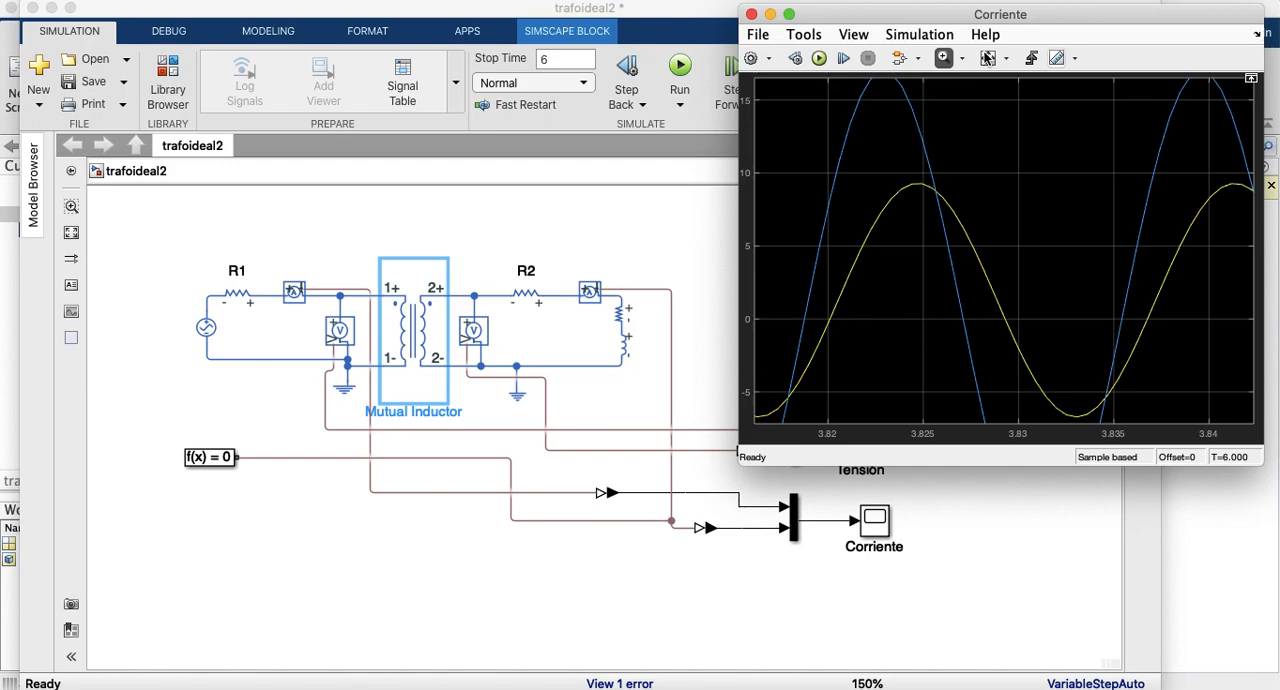
{"action": "left_click", "coordinate": [819, 58]}
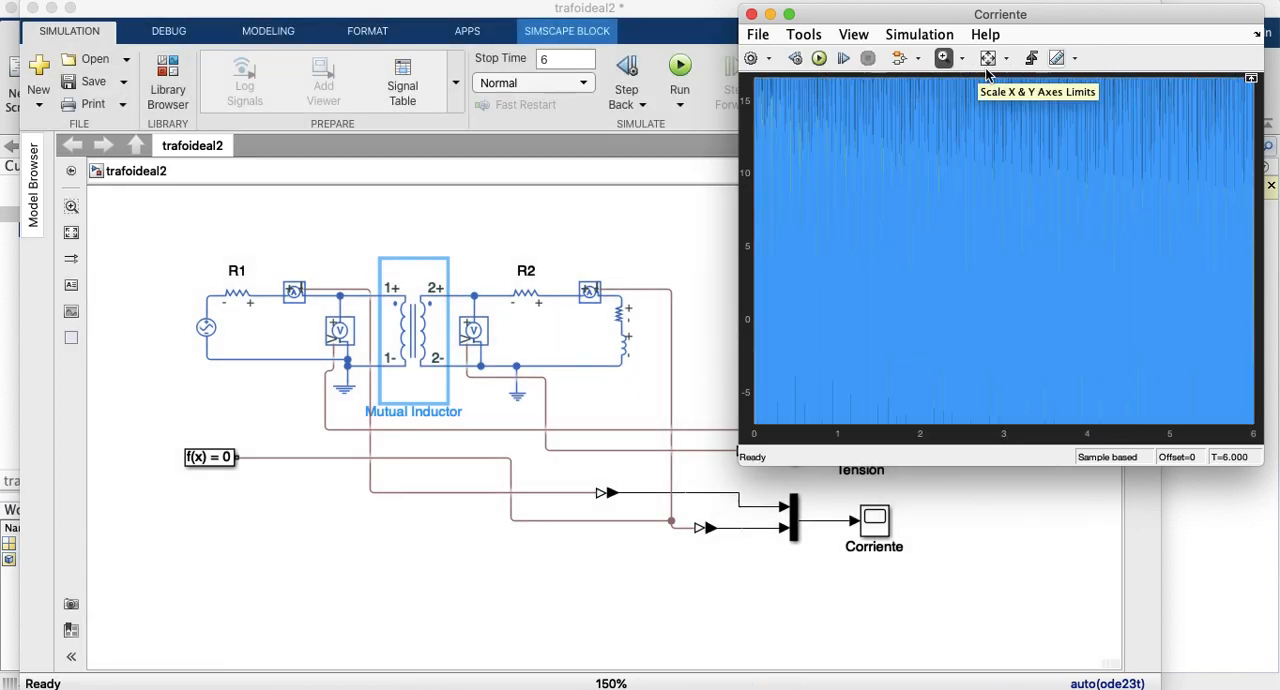
{"action": "left_click", "coordinate": [988, 57]}
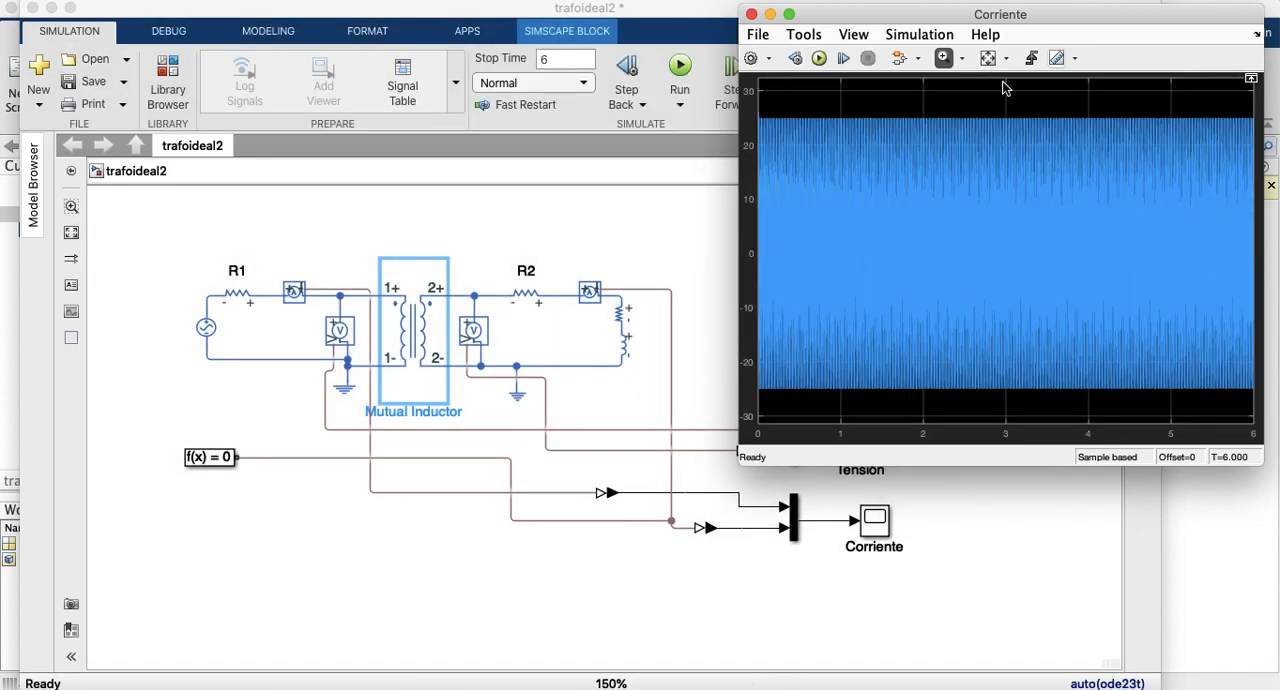
{"action": "left_click_drag", "start_coordinate": [1016, 106], "coordinate": [1031, 405]}
{"action": "left_click_drag", "start_coordinate": [1019, 82], "coordinate": [1086, 410]}
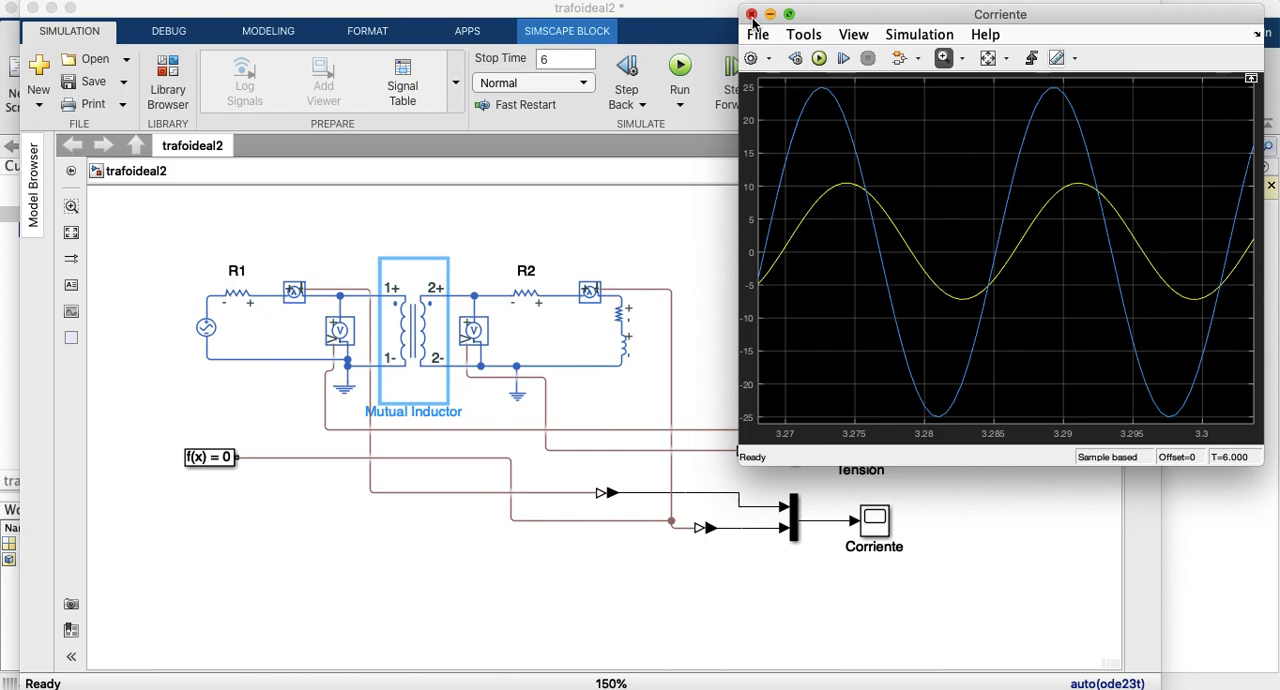
Step: Show the Tensión scope beside the Corriente scope and zoom in on the voltages between about 3.634 and 3.668 s
{"action": "left_click", "coordinate": [849, 478]}
{"action": "double_click", "coordinate": [849, 478]}
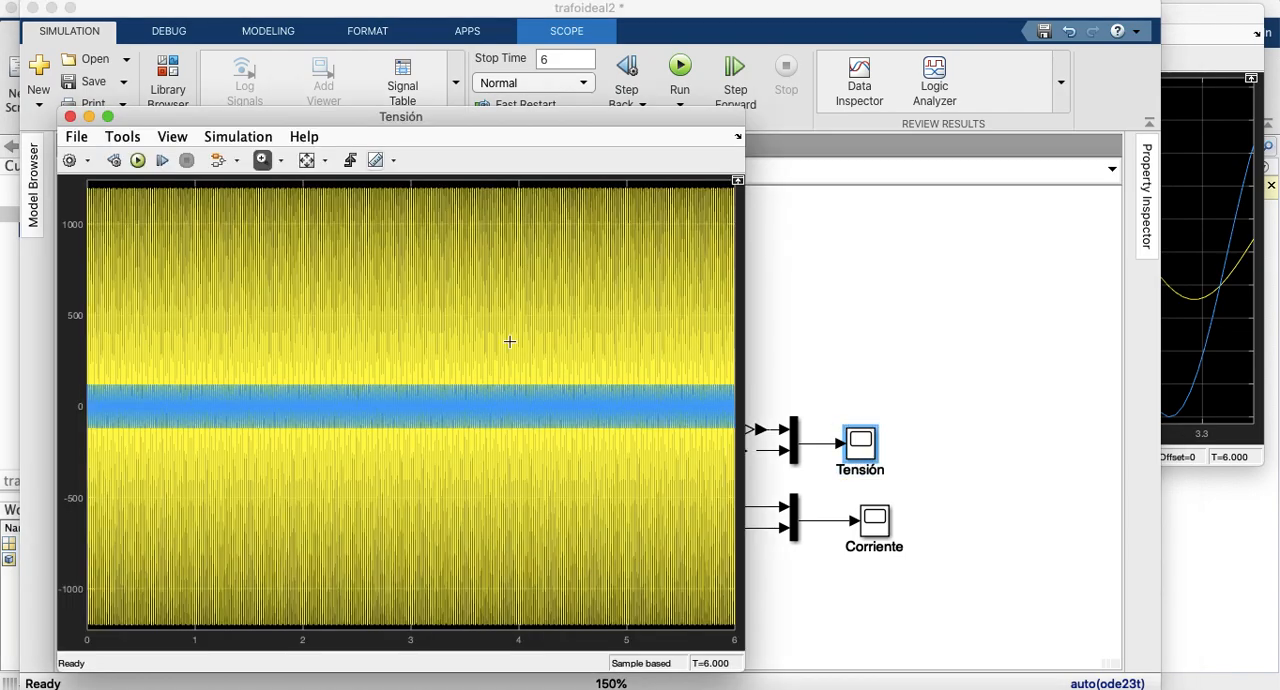
{"action": "left_click", "coordinate": [1181, 37]}
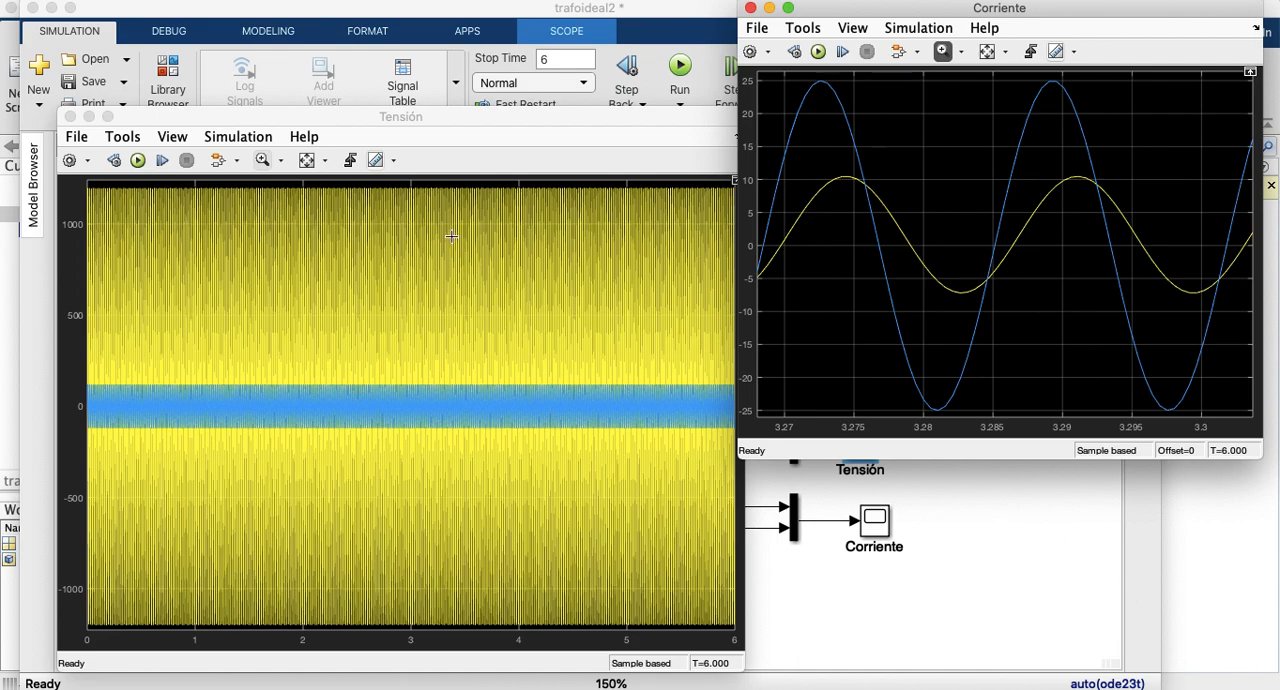
{"action": "left_click_drag", "start_coordinate": [469, 183], "coordinate": [488, 622]}
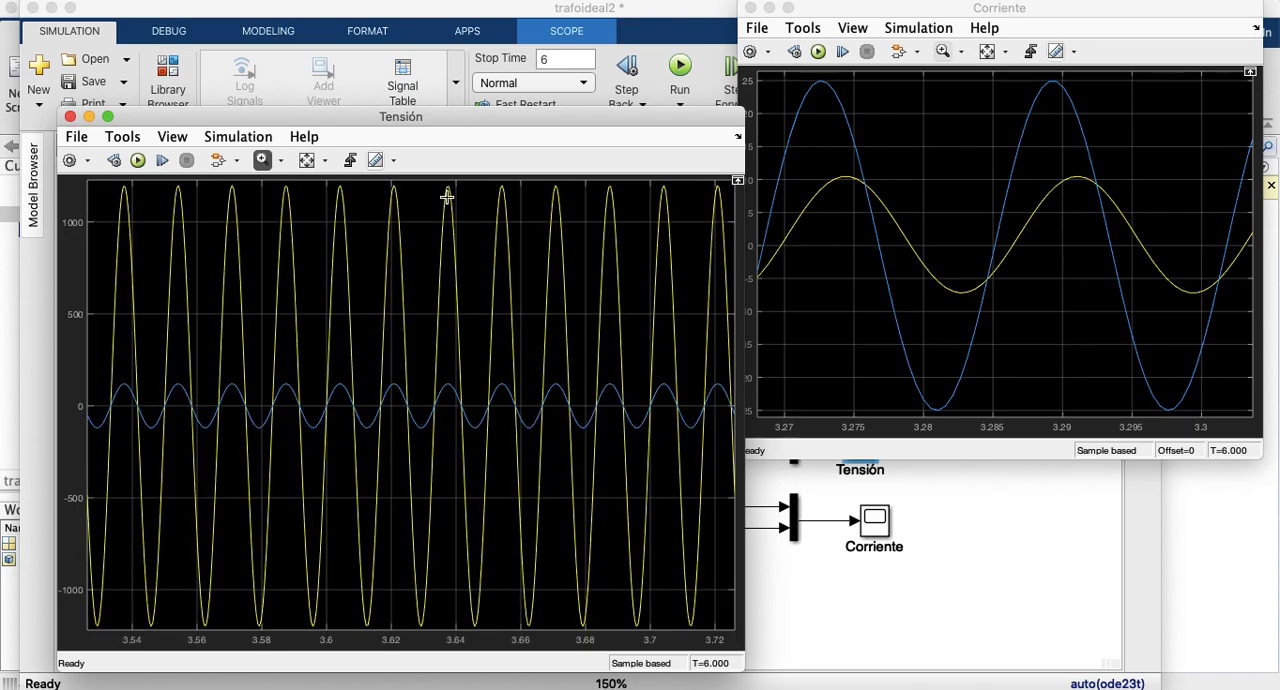
{"action": "left_click_drag", "start_coordinate": [437, 182], "coordinate": [548, 635]}
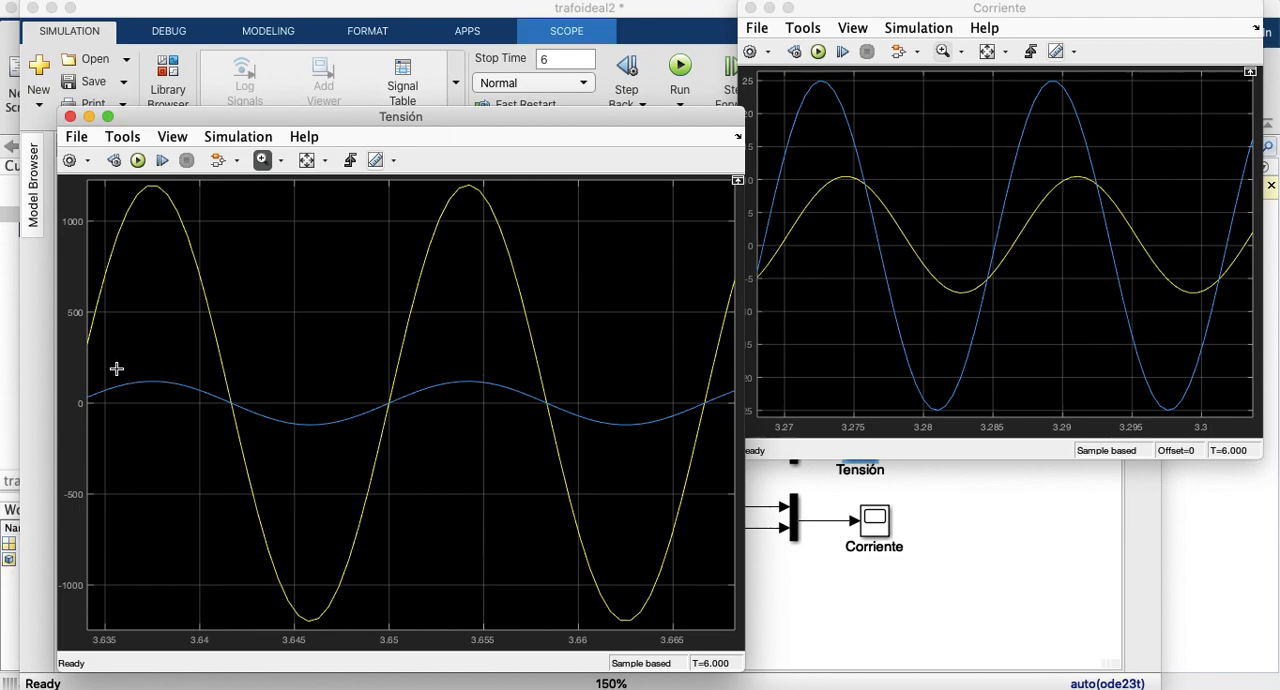
Step: Examine the peaks of the secondary voltage curve up close in the Tensión scope and zoom back out in stages
{"action": "left_click_drag", "start_coordinate": [116, 368], "coordinate": [336, 450]}
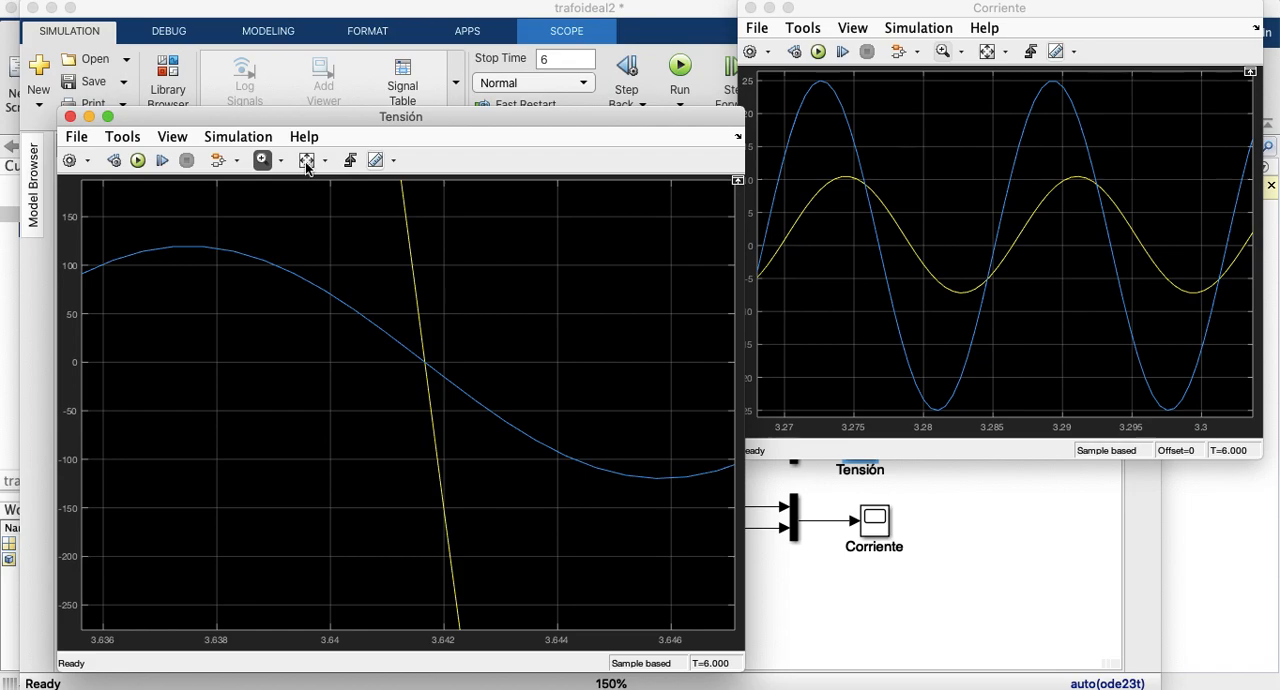
{"action": "right_click", "coordinate": [306, 221]}
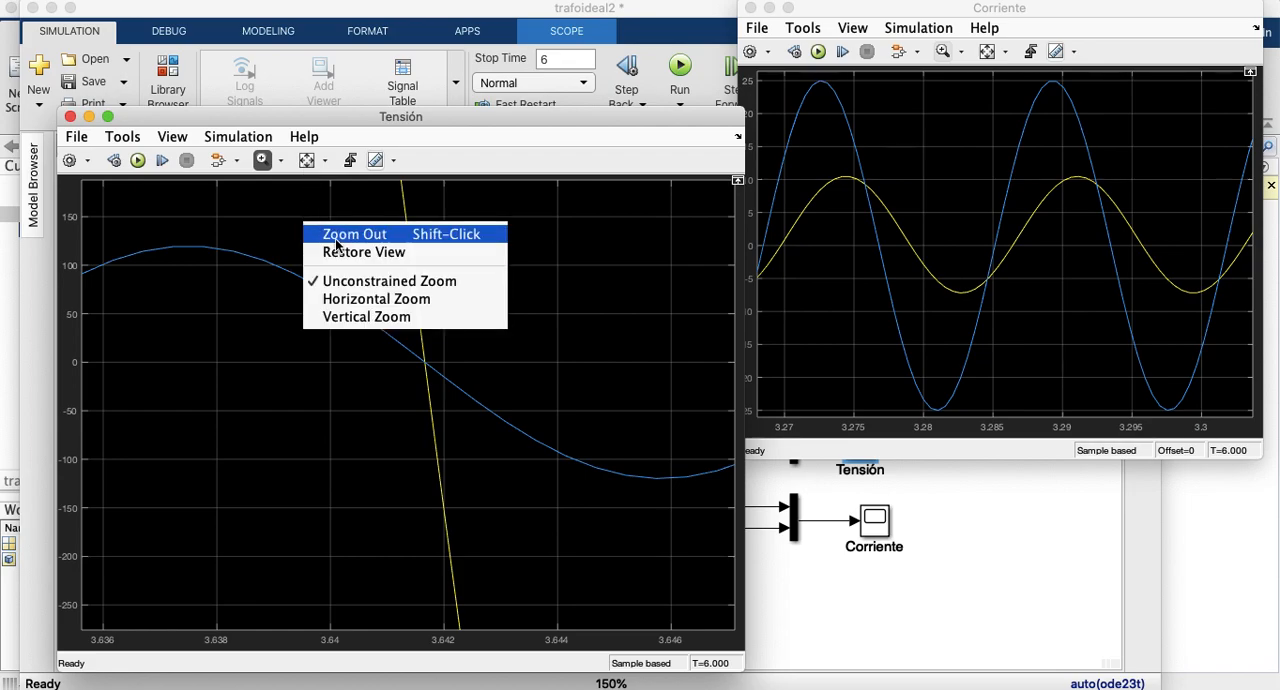
{"action": "left_click", "coordinate": [354, 234]}
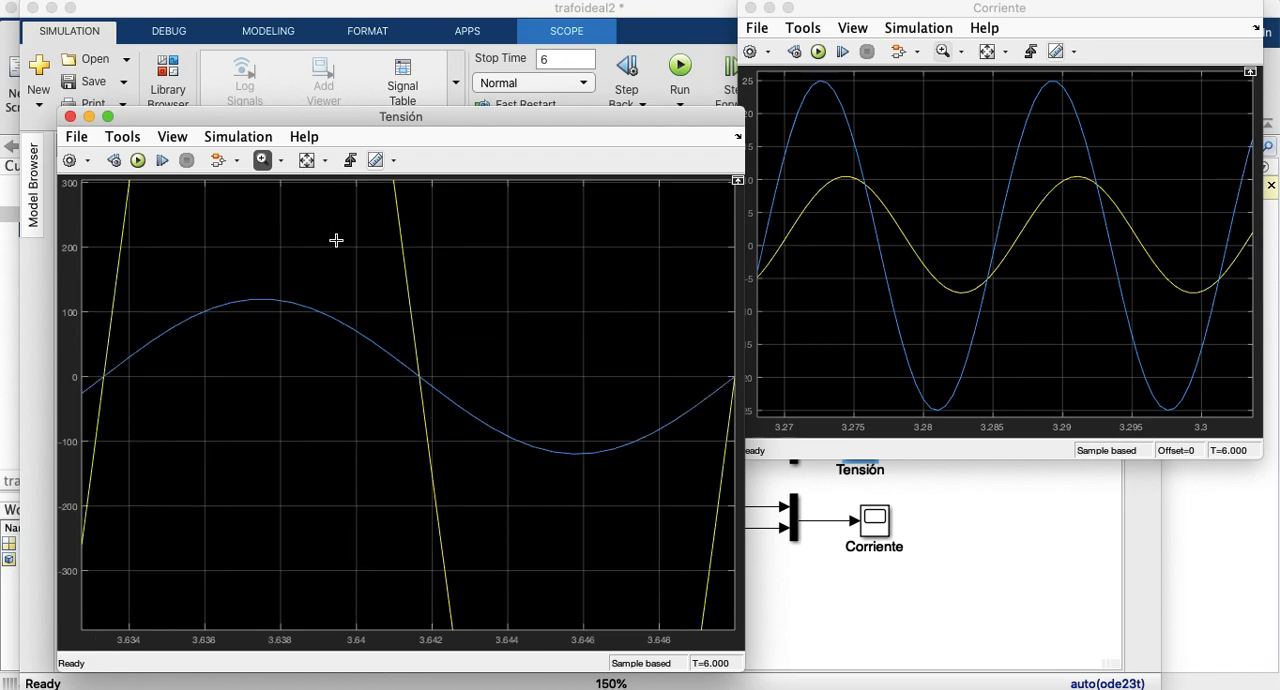
{"action": "right_click", "coordinate": [277, 207]}
{"action": "left_click", "coordinate": [305, 223]}
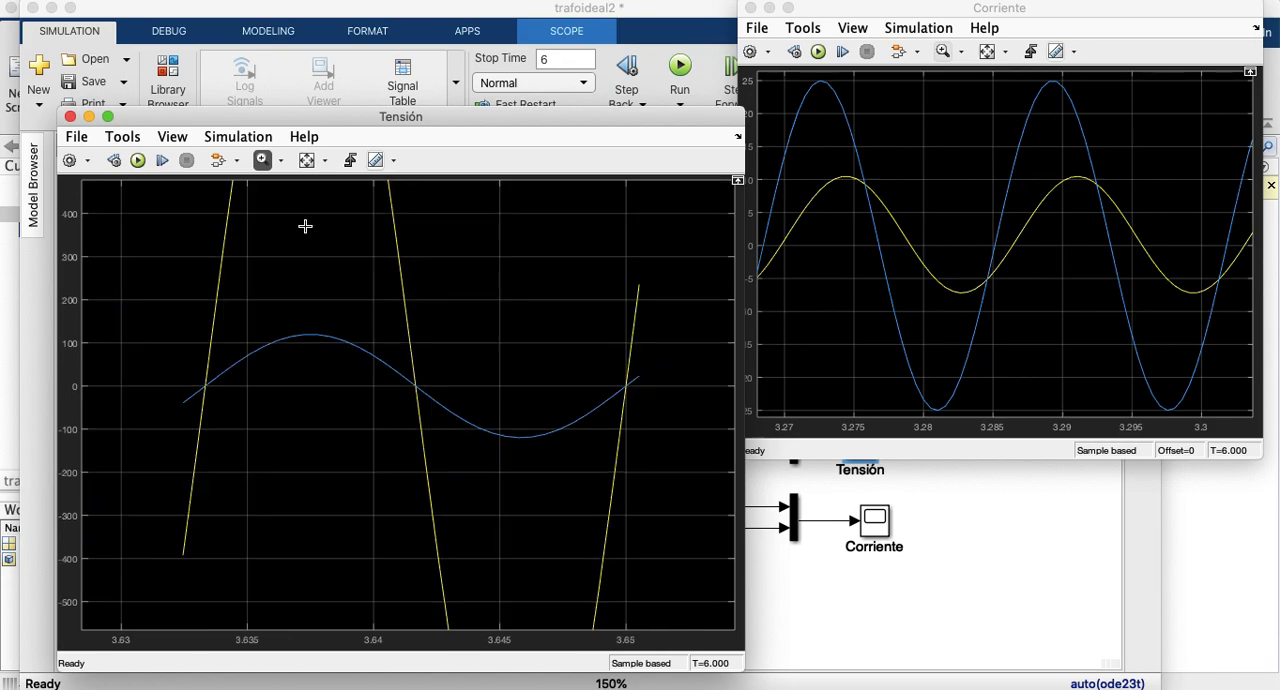
{"action": "right_click", "coordinate": [305, 226]}
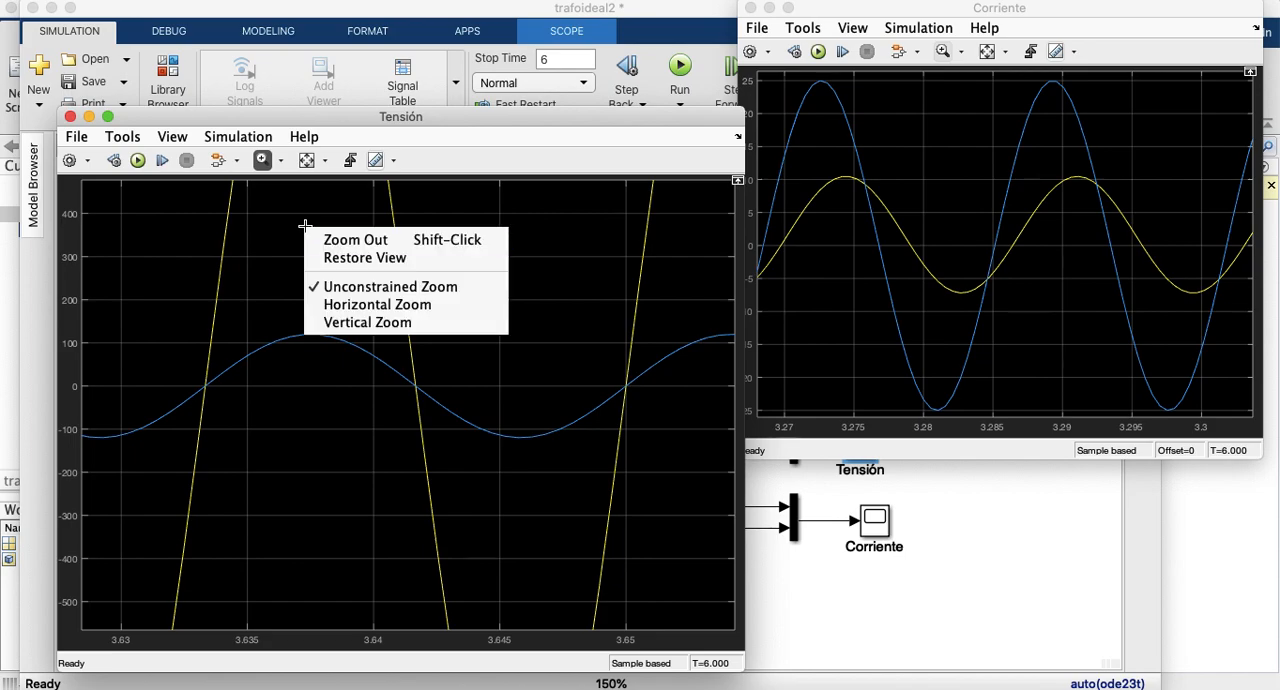
{"action": "left_click", "coordinate": [328, 242]}
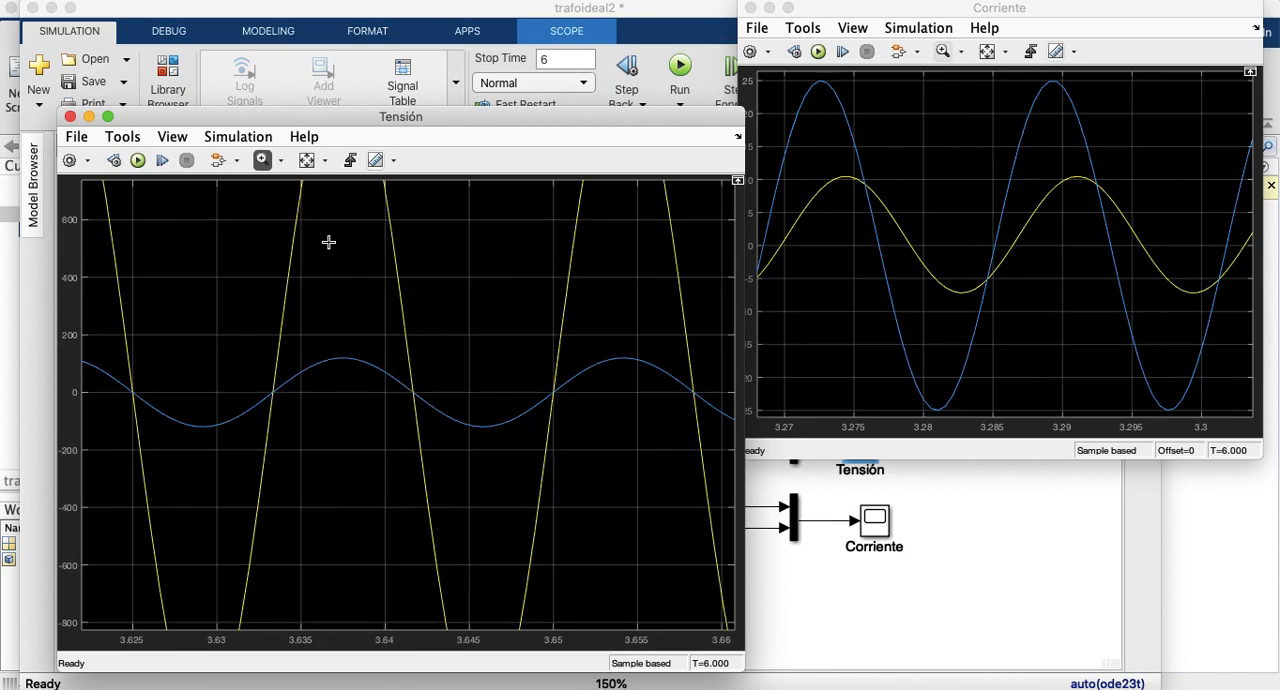
{"action": "right_click", "coordinate": [328, 242]}
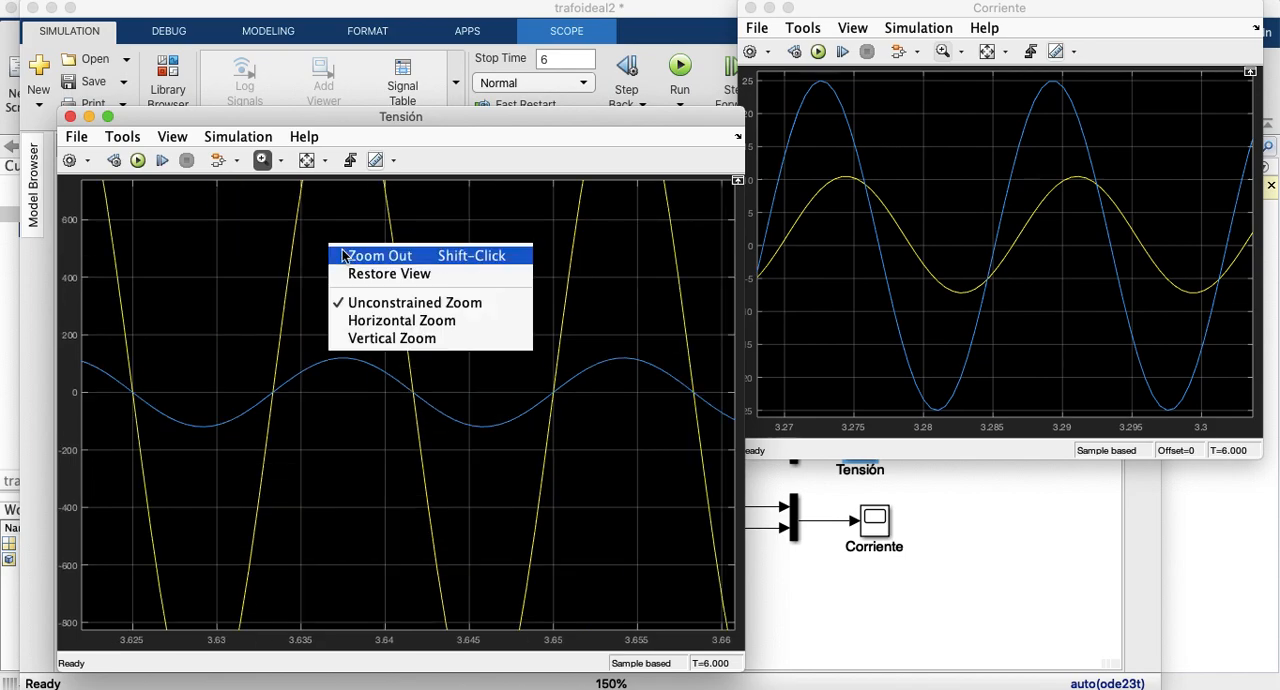
Step: Restore the Tensión scope's full view and zoom in on the voltages between about 3.646 and 3.686 s
{"action": "left_click", "coordinate": [356, 275]}
{"action": "left_click_drag", "start_coordinate": [460, 300], "coordinate": [500, 498]}
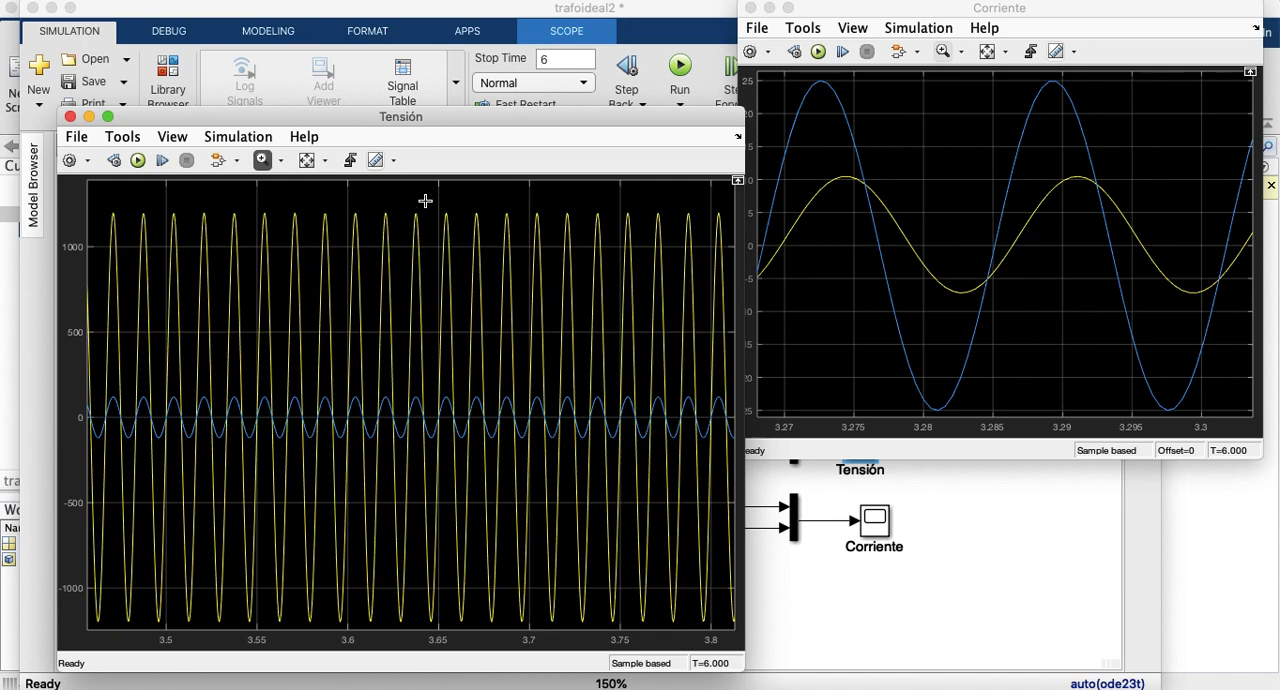
{"action": "left_click_drag", "start_coordinate": [430, 203], "coordinate": [504, 626]}
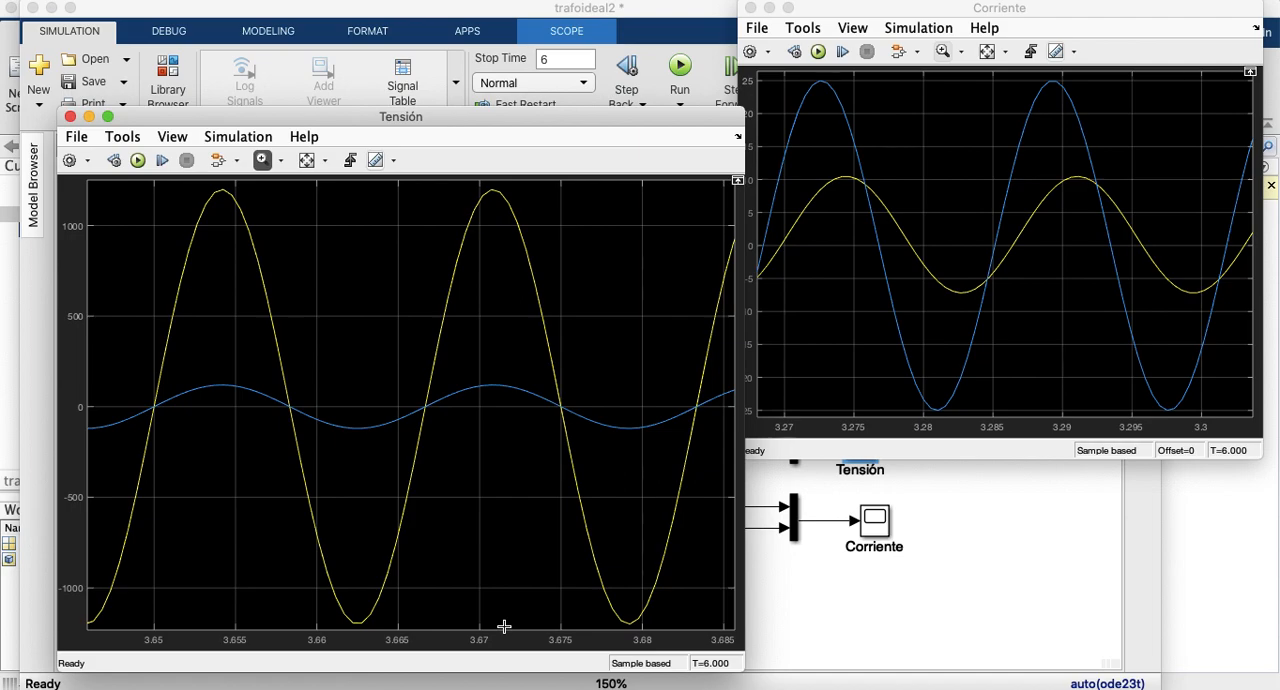
Step: Duplicate the Tensión scope with its mux and two PS-Simulink converters above the original, and delete the copied dangling signal lines
{"action": "left_click", "coordinate": [830, 602]}
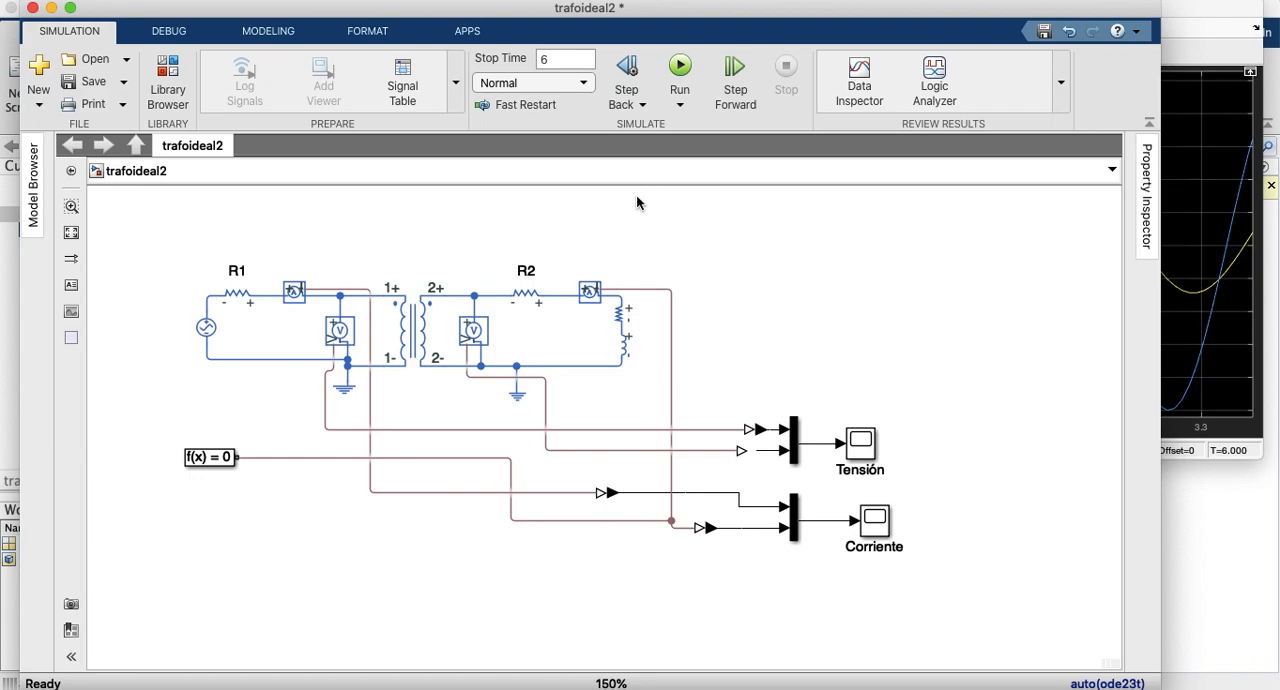
{"action": "left_click_drag", "start_coordinate": [723, 378], "coordinate": [899, 476]}
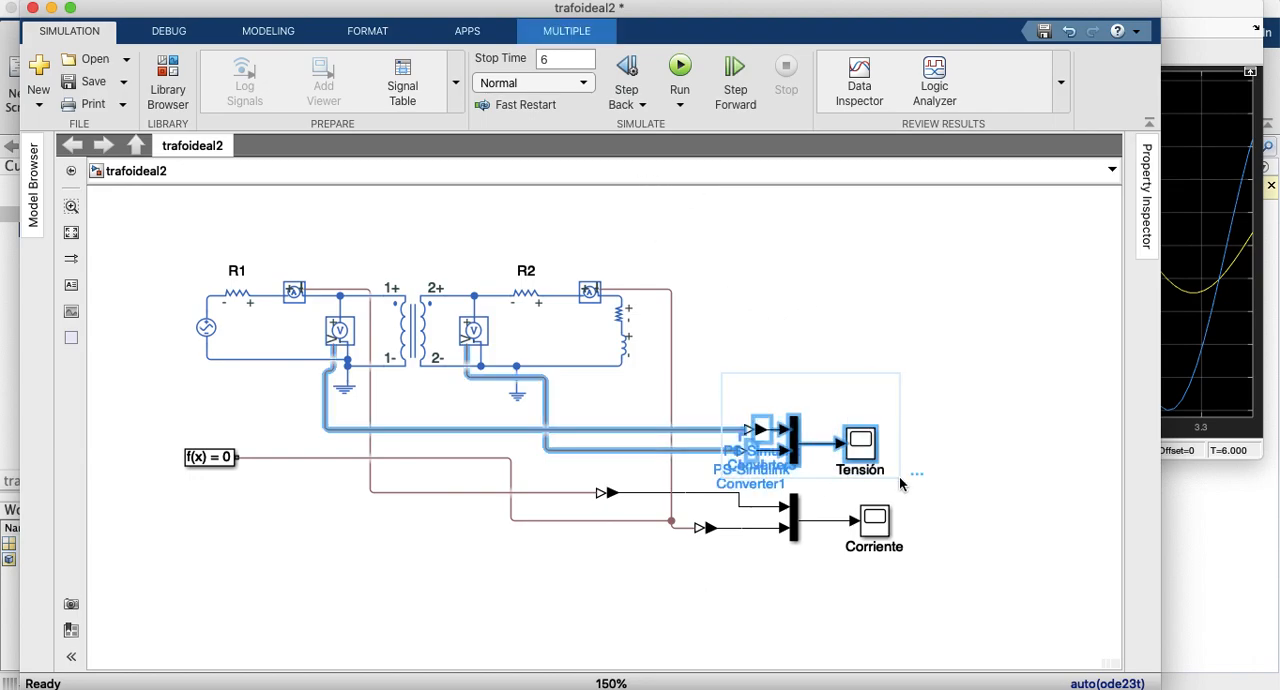
{"action": "key", "text": "ctrl+c"}
{"action": "key", "text": "ctrl+v"}
{"action": "left_click_drag", "start_coordinate": [870, 442], "coordinate": [968, 296]}
{"action": "left_click", "coordinate": [842, 234]}
{"action": "left_click_drag", "start_coordinate": [804, 227], "coordinate": [791, 371]}
{"action": "key", "text": "Delete"}
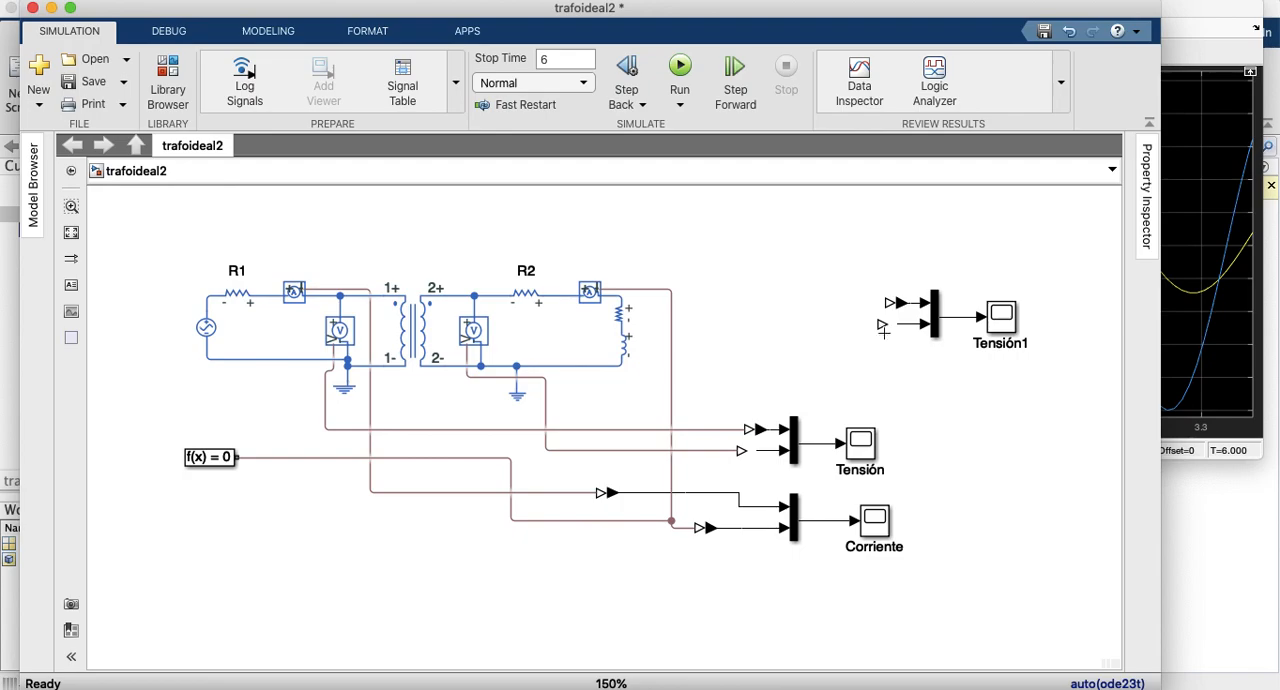
Step: Straighten the signal line from the secondary voltmeter to the Tensión mux's second PS-Simulink converter
{"action": "left_click", "coordinate": [892, 322]}
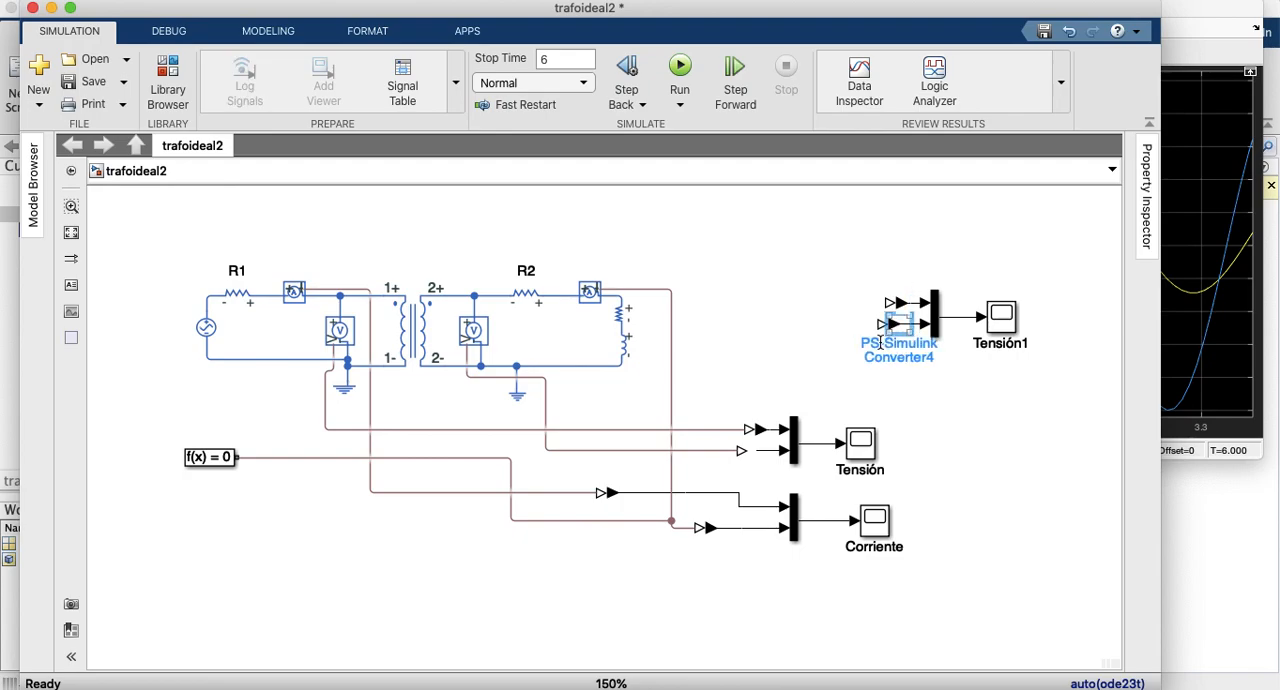
{"action": "key", "text": "Delete"}
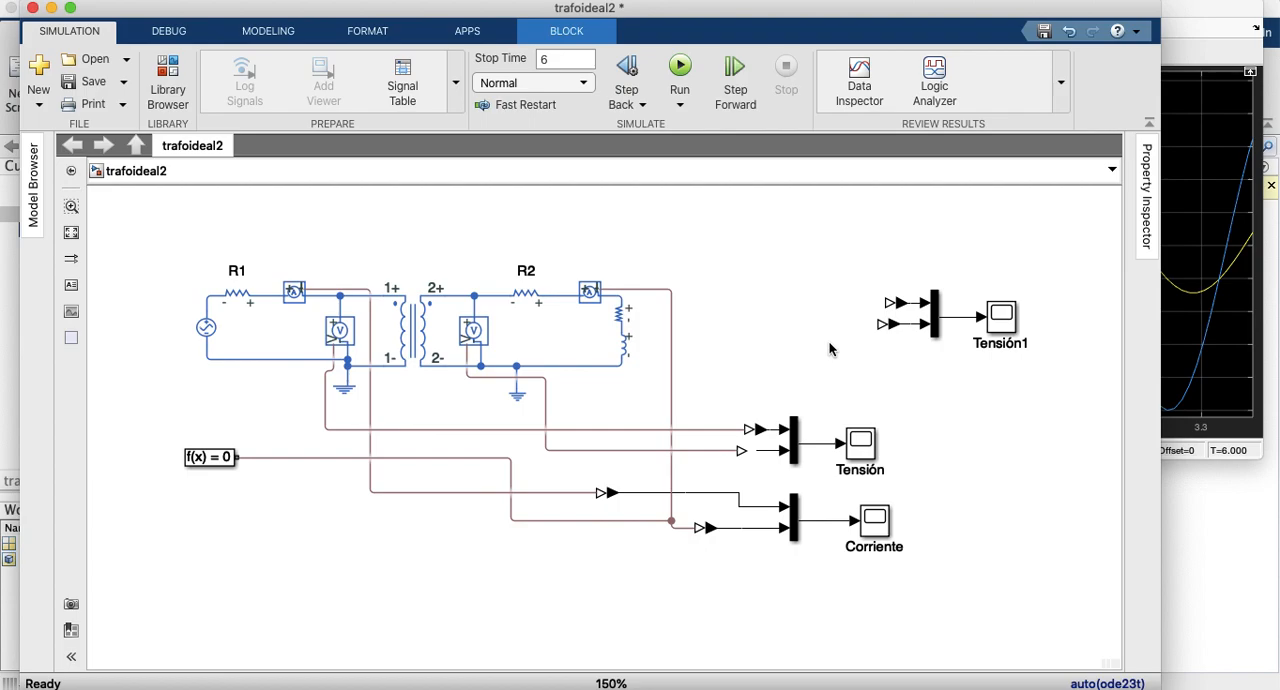
{"action": "left_click", "coordinate": [750, 455]}
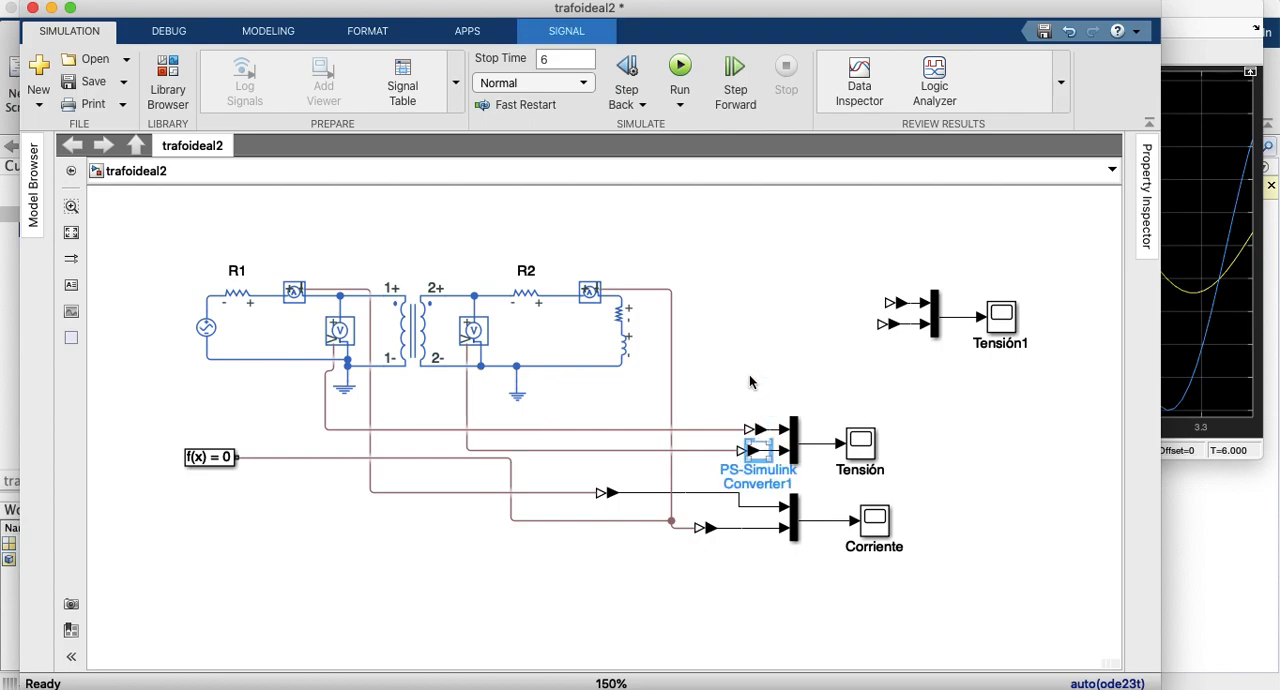
{"action": "left_click", "coordinate": [763, 290]}
Step: Rename the duplicated scope as Carga
{"action": "left_click", "coordinate": [1000, 325]}
{"action": "double_click", "coordinate": [1026, 343]}
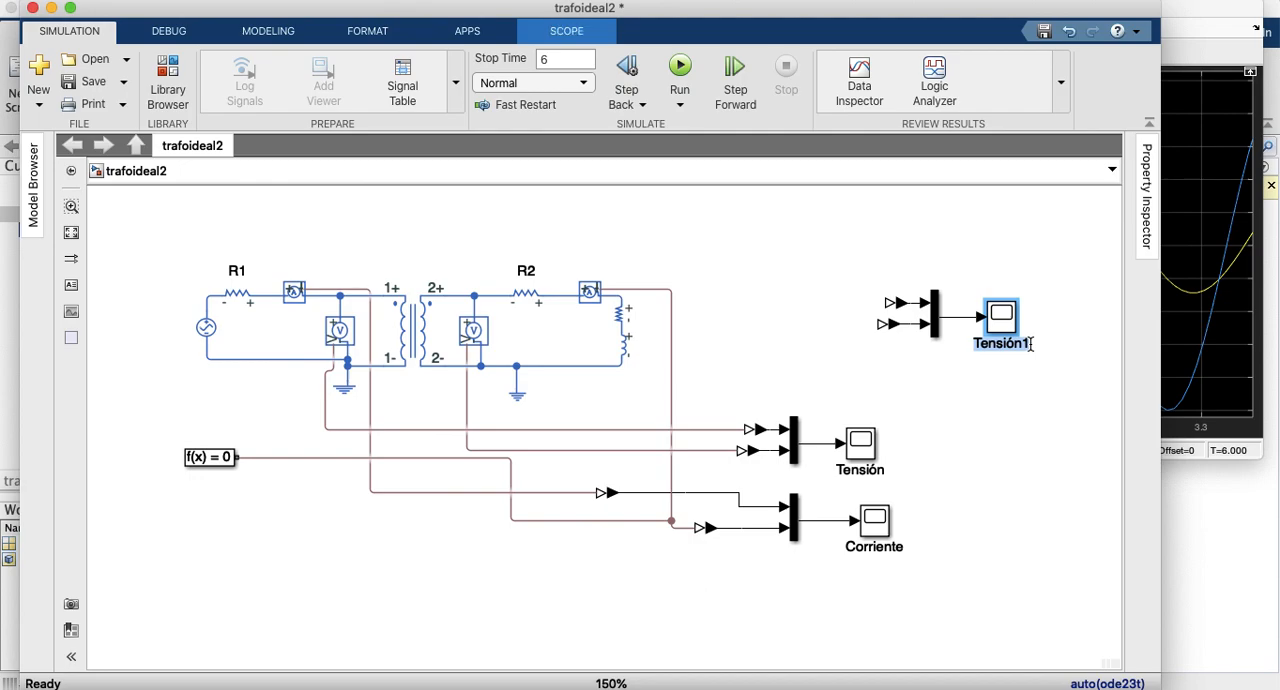
{"action": "type", "text": "Carga"}
{"action": "key", "text": "BackSpace"}
{"action": "key", "text": "BackSpace"}
{"action": "key", "text": "BackSpace"}
{"action": "key", "text": "BackSpace"}
{"action": "type", "text": "arga"}
{"action": "left_click", "coordinate": [1005, 425]}
Step: Move the Tensión mux closer to its scope, and delete the converter and stray lines at the Carga mux's first input
{"action": "left_click_drag", "start_coordinate": [887, 302], "coordinate": [780, 371]}
{"action": "left_click_drag", "start_coordinate": [794, 440], "coordinate": [815, 440]}
{"action": "left_click", "coordinate": [898, 301]}
{"action": "key", "text": "Delete"}
{"action": "left_click", "coordinate": [888, 302]}
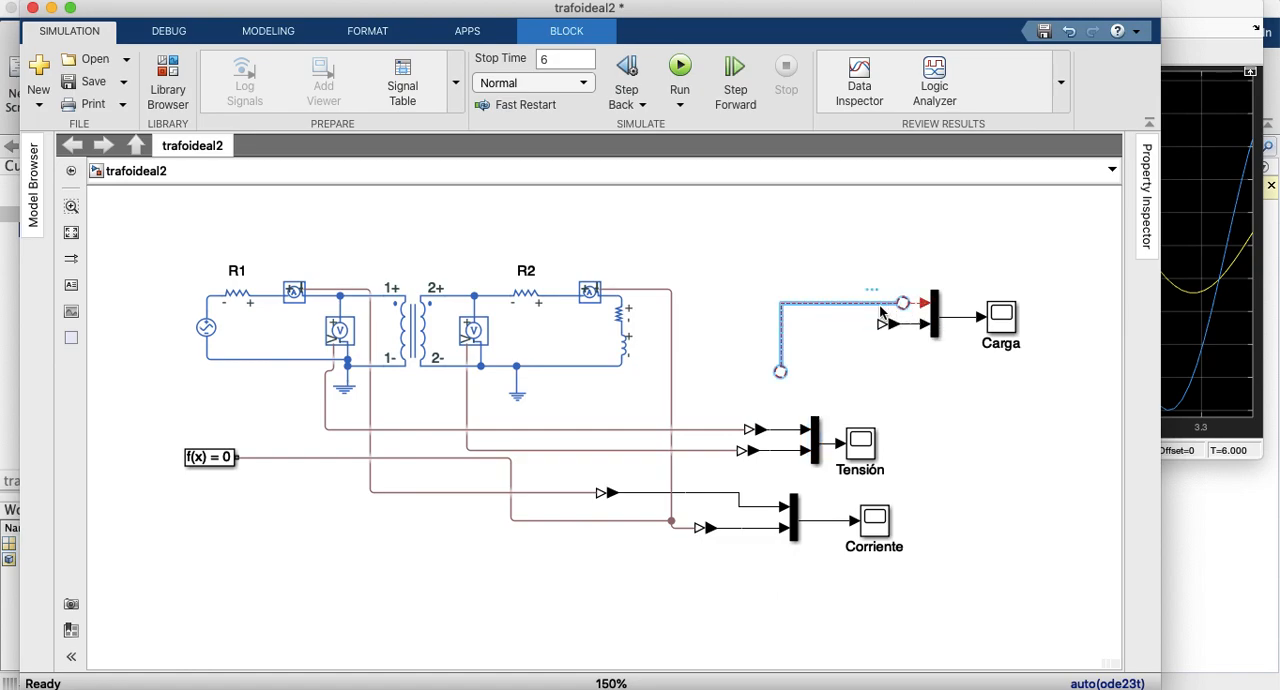
{"action": "mouse_move", "coordinate": [780, 371]}
{"action": "left_mouse_down"}
{"action": "mouse_move", "coordinate": [778, 443]}
{"action": "mouse_move", "coordinate": [791, 387]}
{"action": "left_mouse_up"}
{"action": "key", "text": "Delete"}
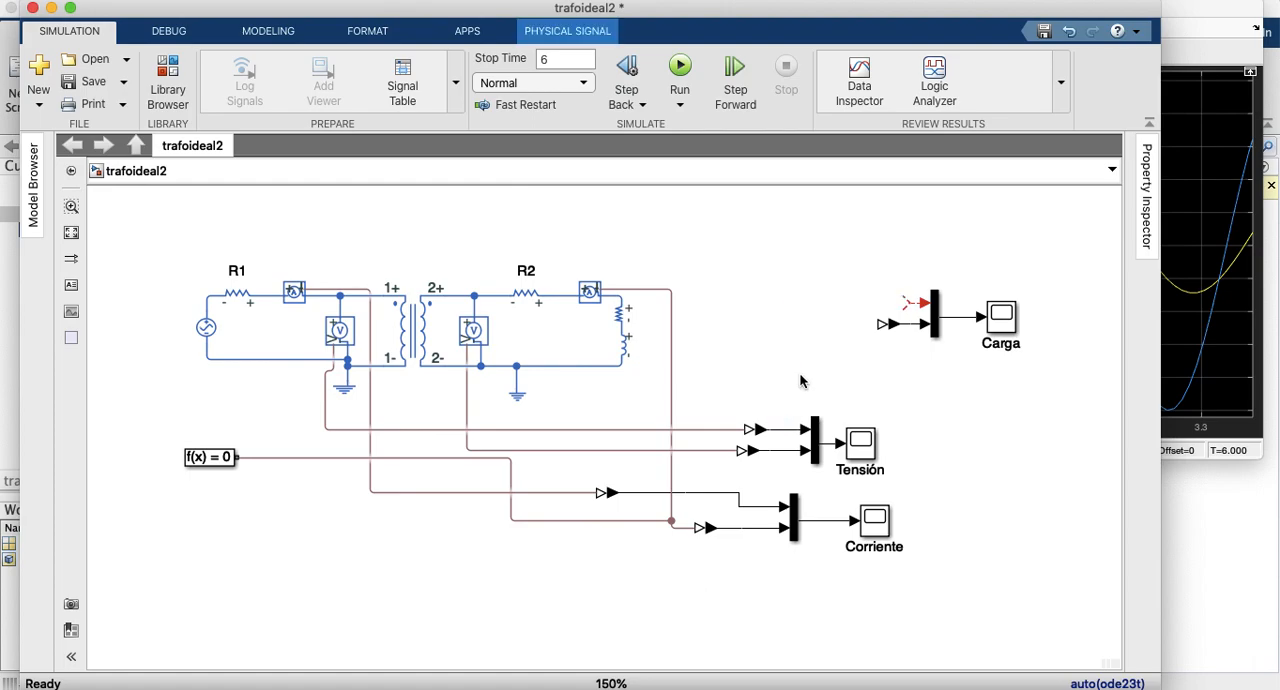
{"action": "left_click_drag", "start_coordinate": [905, 305], "coordinate": [819, 309]}
{"action": "key", "text": "Delete"}
{"action": "mouse_move", "coordinate": [926, 302]}
{"action": "left_mouse_down"}
{"action": "mouse_move", "coordinate": [808, 429]}
{"action": "mouse_move", "coordinate": [790, 430]}
{"action": "left_mouse_up"}
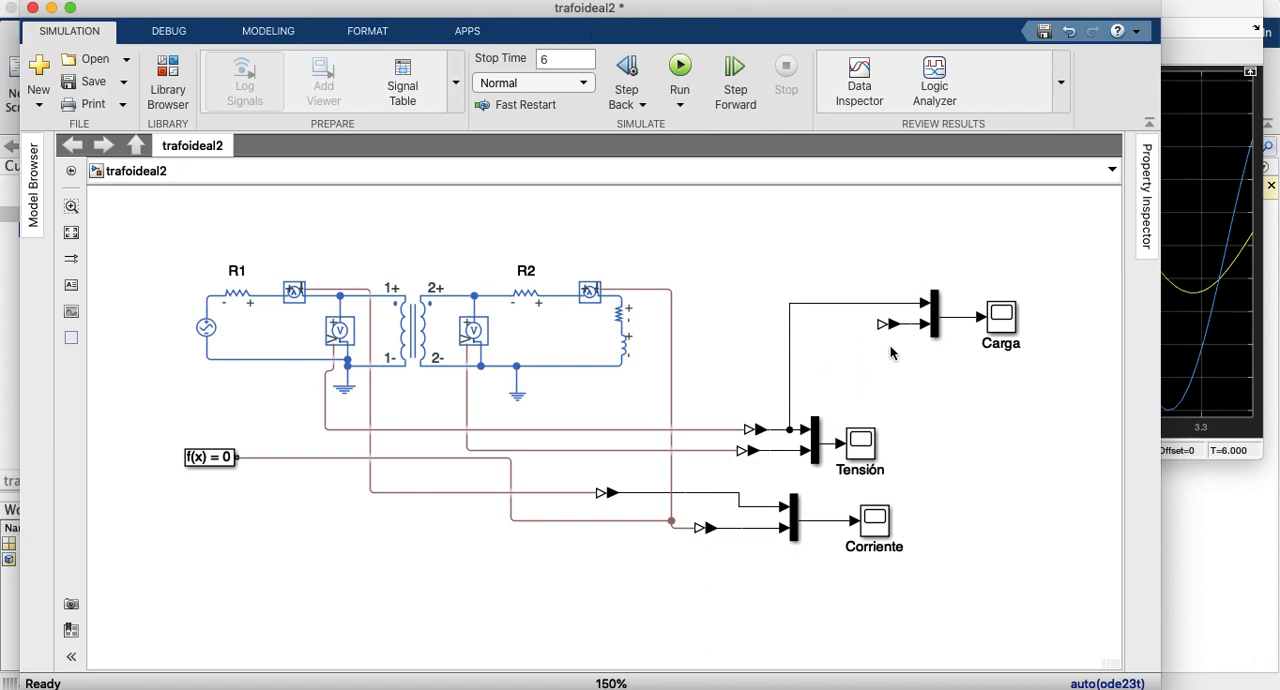
{"action": "left_click", "coordinate": [790, 362]}
{"action": "key", "text": "Delete"}
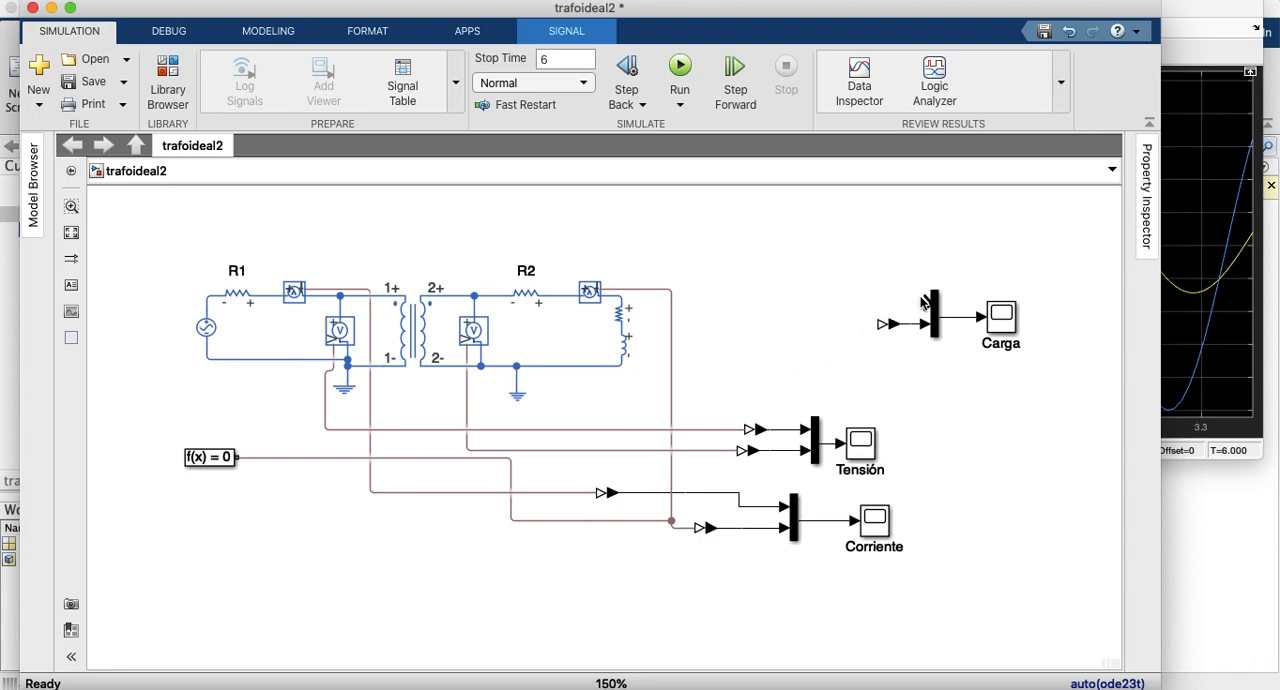
Step: Connect the Carga mux's first input to the secondary voltage signal and replace its second converter with a branch from the secondary current signal
{"action": "left_click_drag", "start_coordinate": [924, 302], "coordinate": [781, 450]}
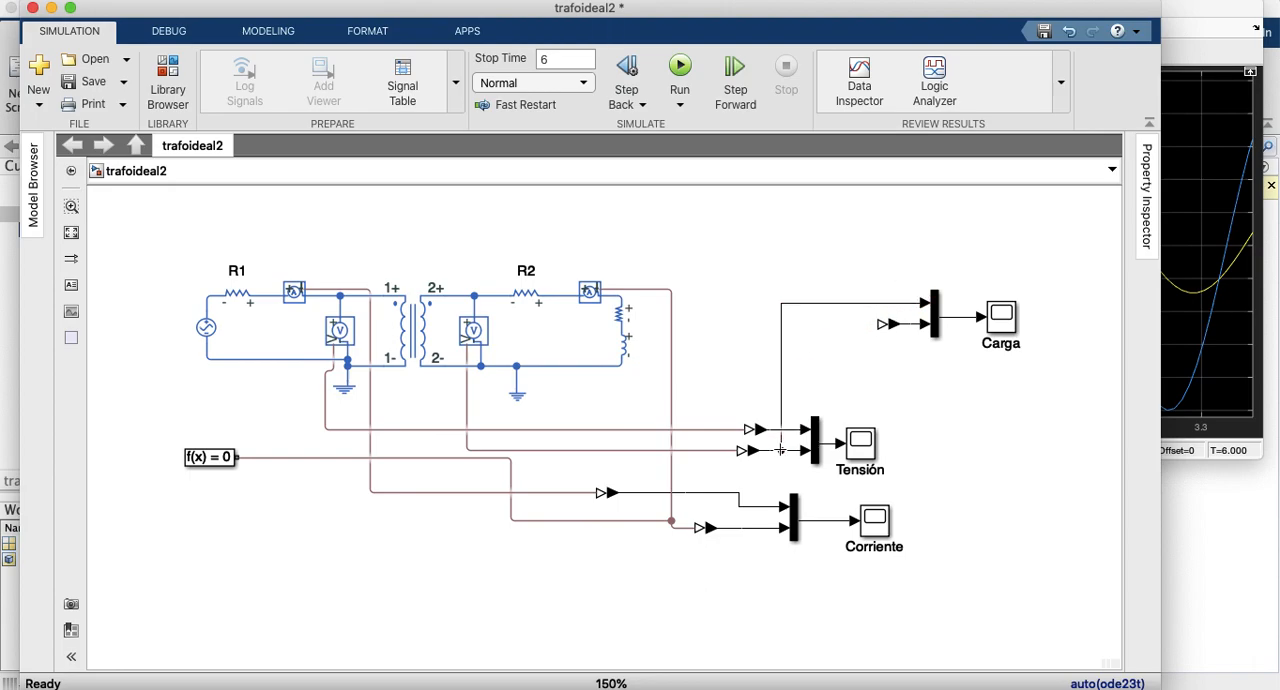
{"action": "key", "text": "Delete"}
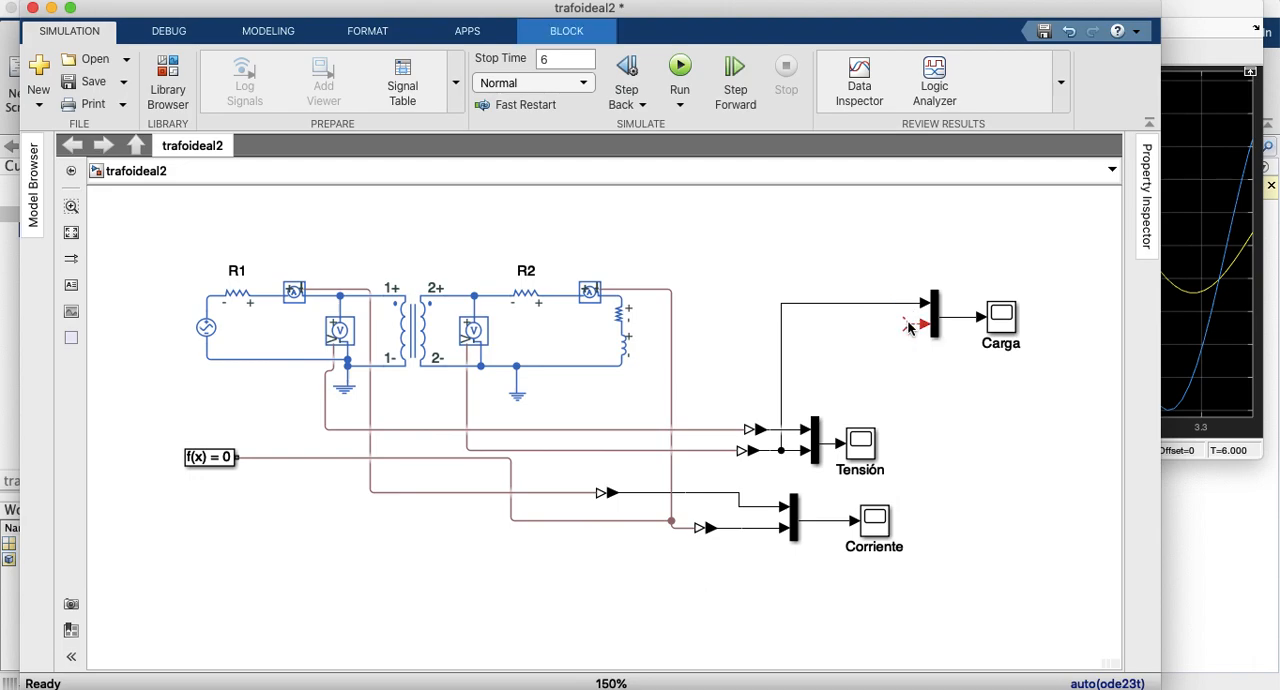
{"action": "mouse_move", "coordinate": [909, 328]}
{"action": "left_mouse_down"}
{"action": "mouse_move", "coordinate": [848, 338]}
{"action": "mouse_move", "coordinate": [788, 515]}
{"action": "mouse_move", "coordinate": [762, 527]}
{"action": "left_mouse_up"}
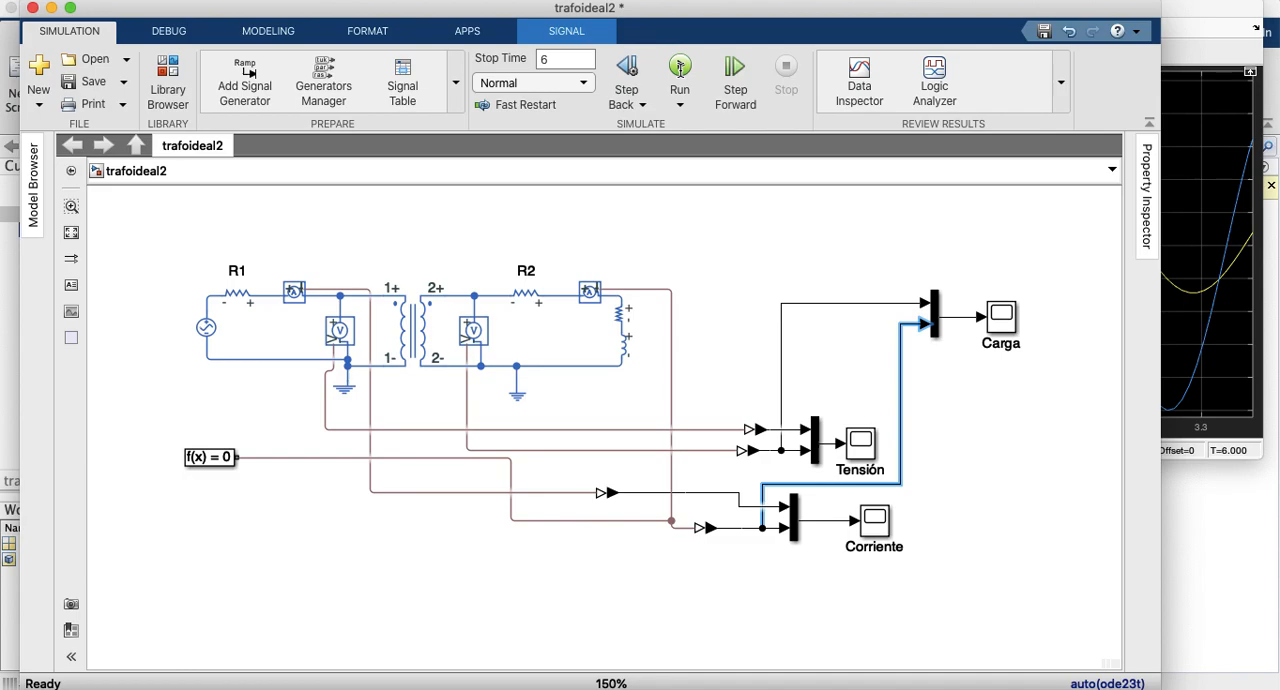
Step: Run the simulation to its stop time of 6, checking the autoscaled Carga scope while the run is paused
{"action": "left_click", "coordinate": [680, 67]}
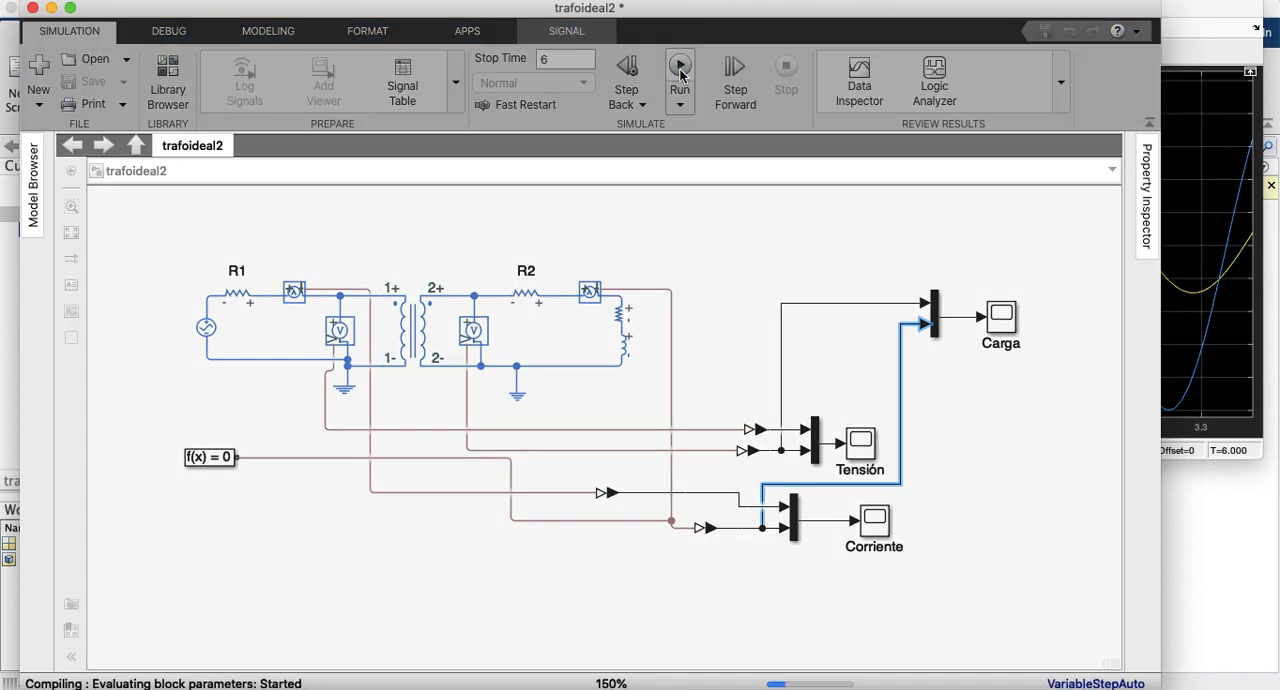
{"action": "left_click", "coordinate": [680, 72]}
{"action": "left_click", "coordinate": [1005, 320]}
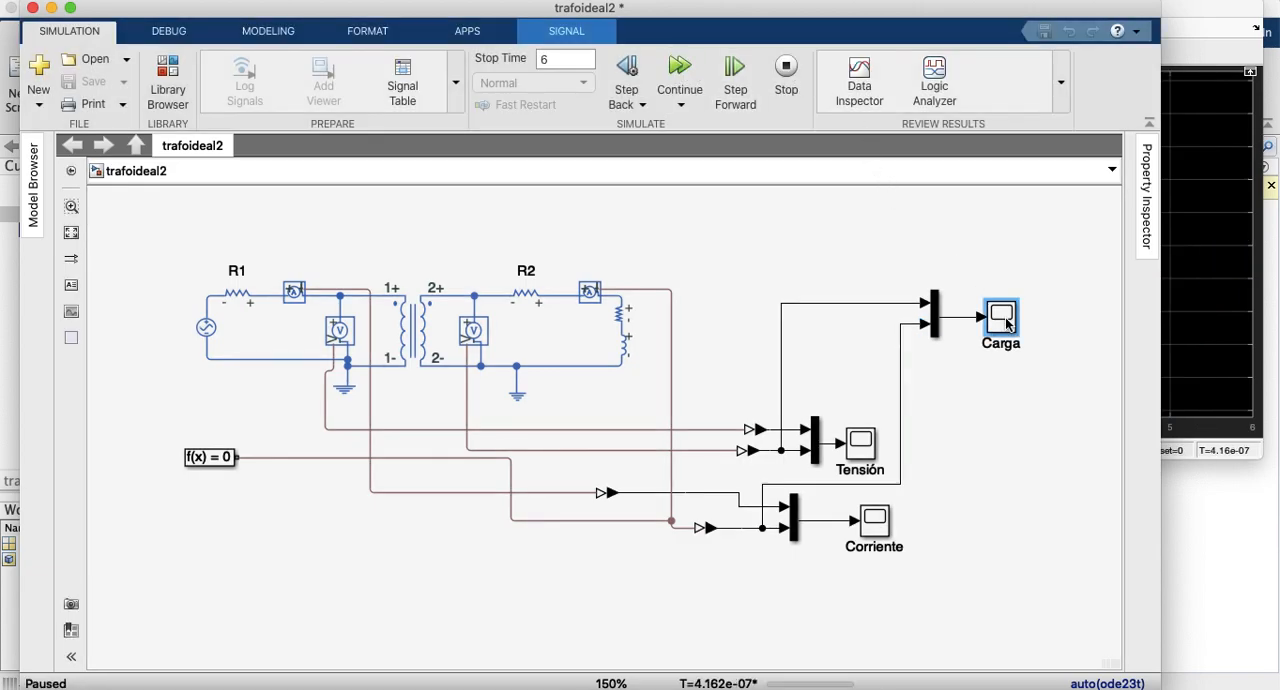
{"action": "double_click", "coordinate": [1005, 320]}
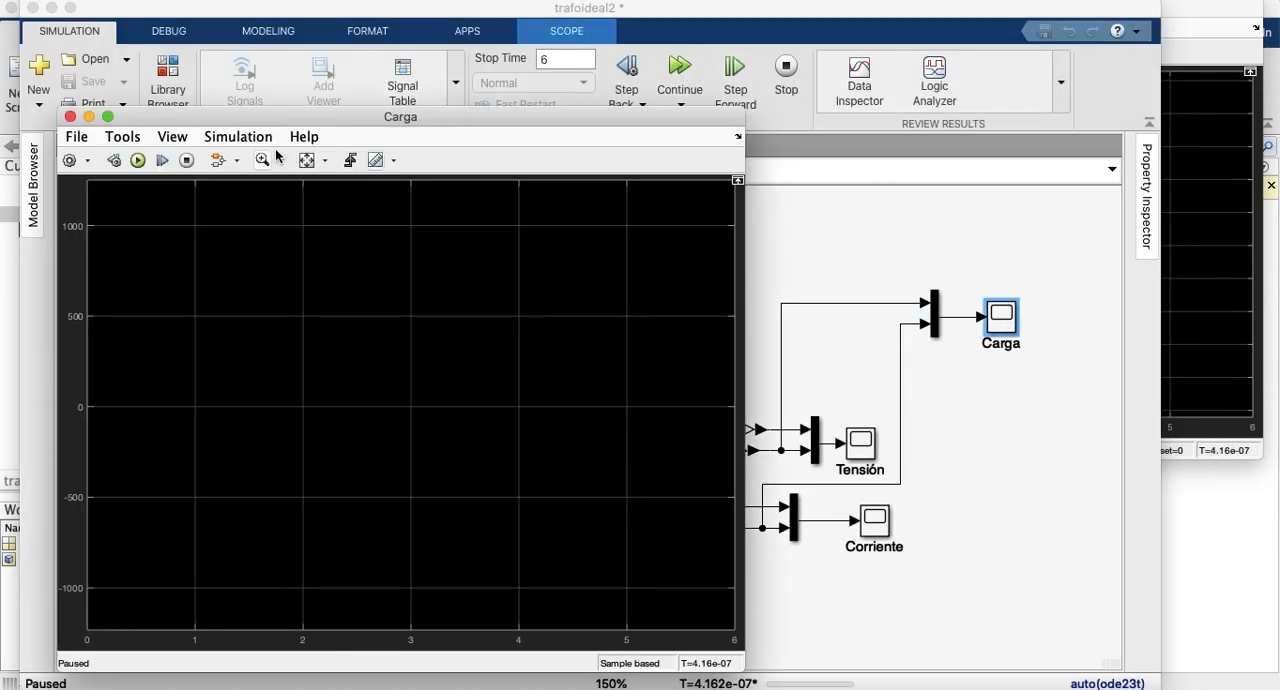
{"action": "left_click", "coordinate": [307, 161]}
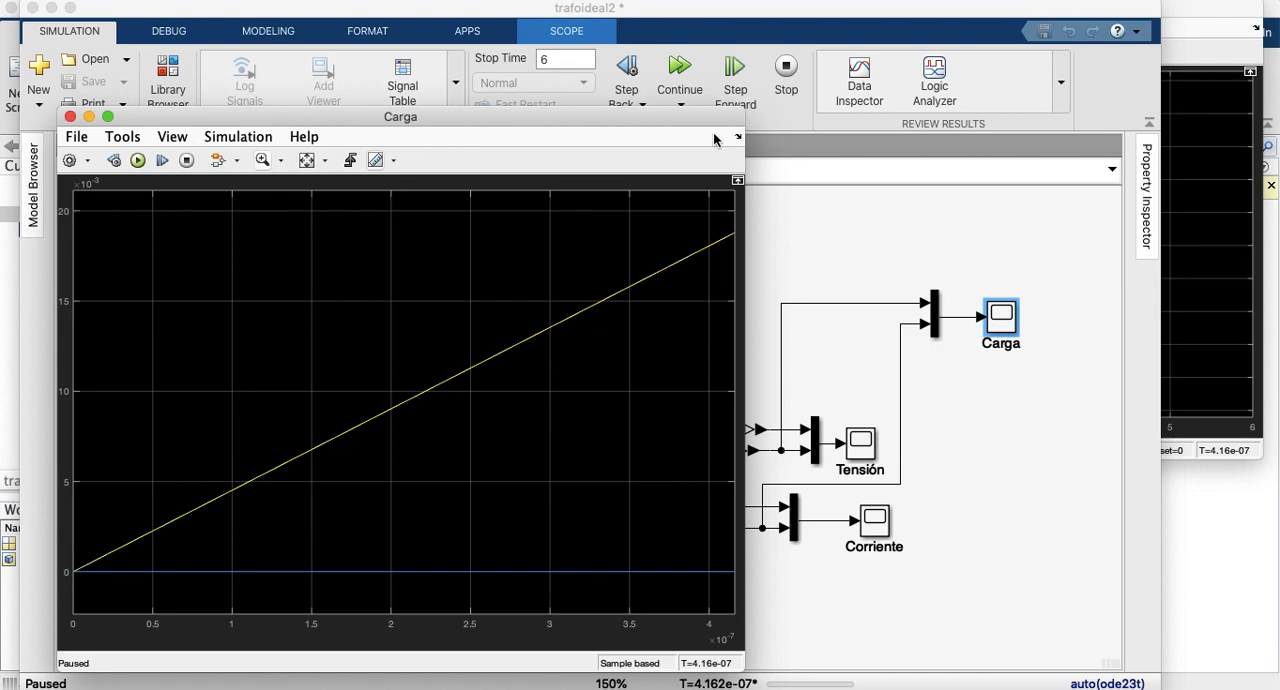
{"action": "left_click", "coordinate": [70, 117]}
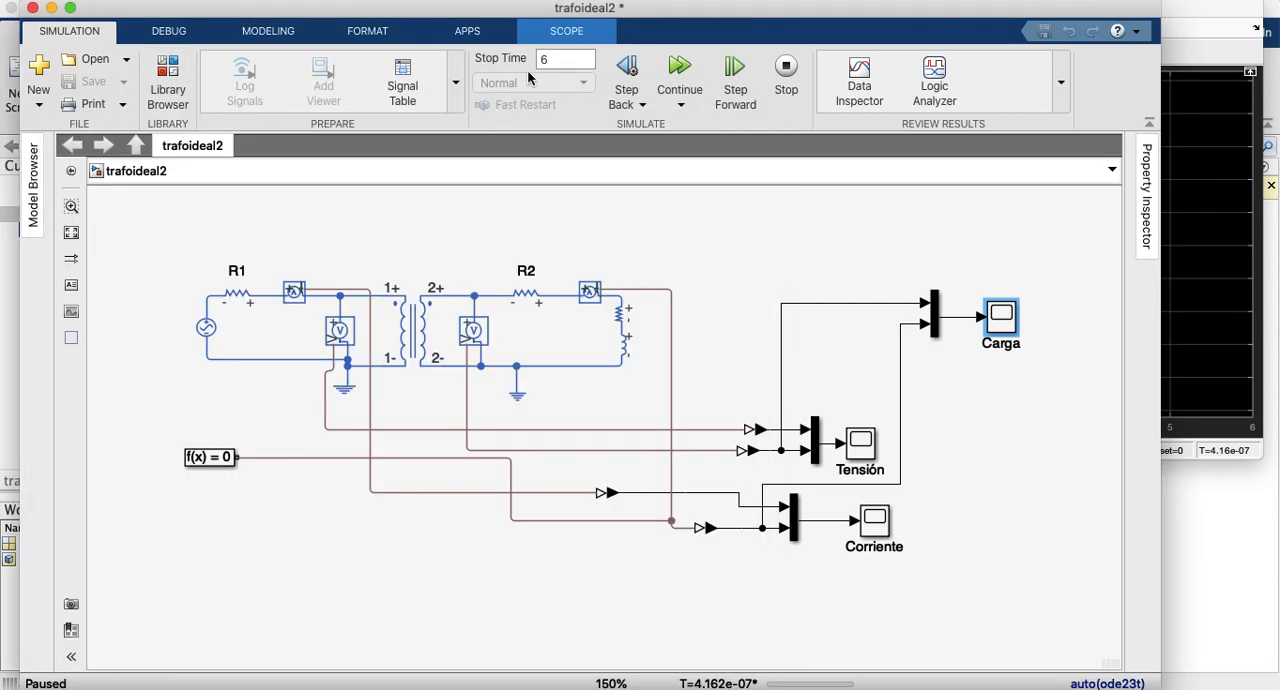
{"action": "left_click", "coordinate": [676, 70]}
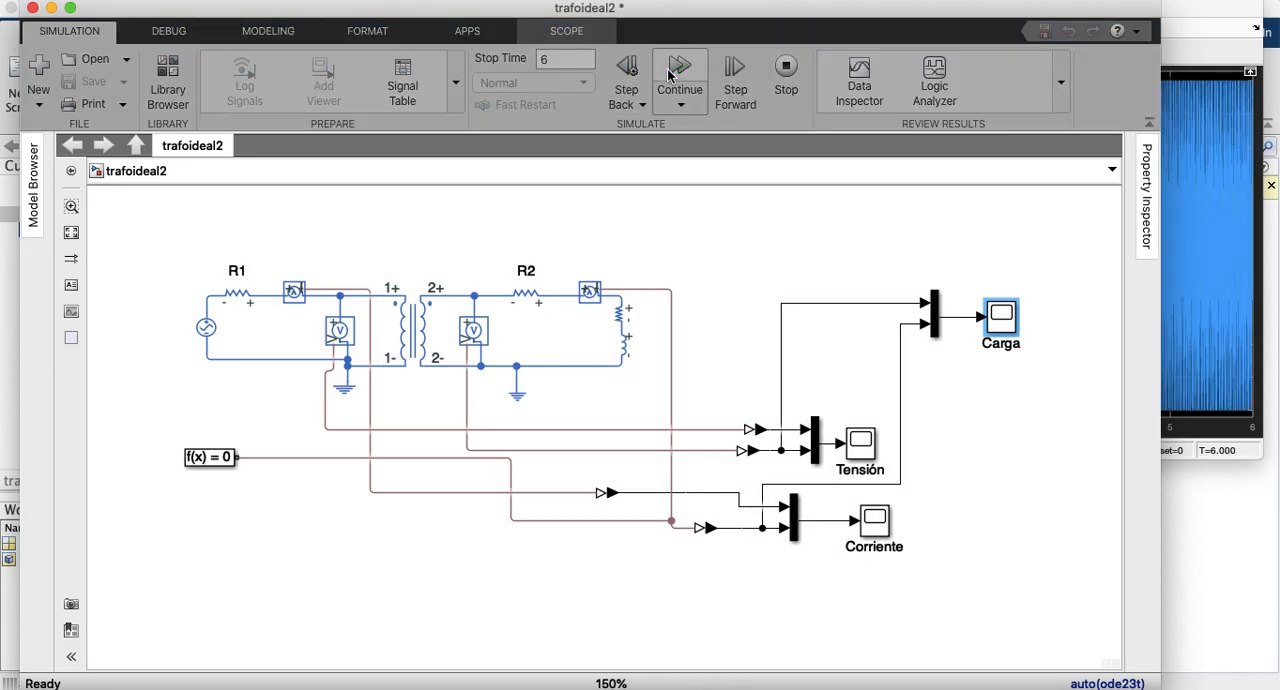
Step: Close the Corriente scope and examine about two cycles of the load voltage and current in the autoscaled Carga scope
{"action": "left_click", "coordinate": [1240, 265]}
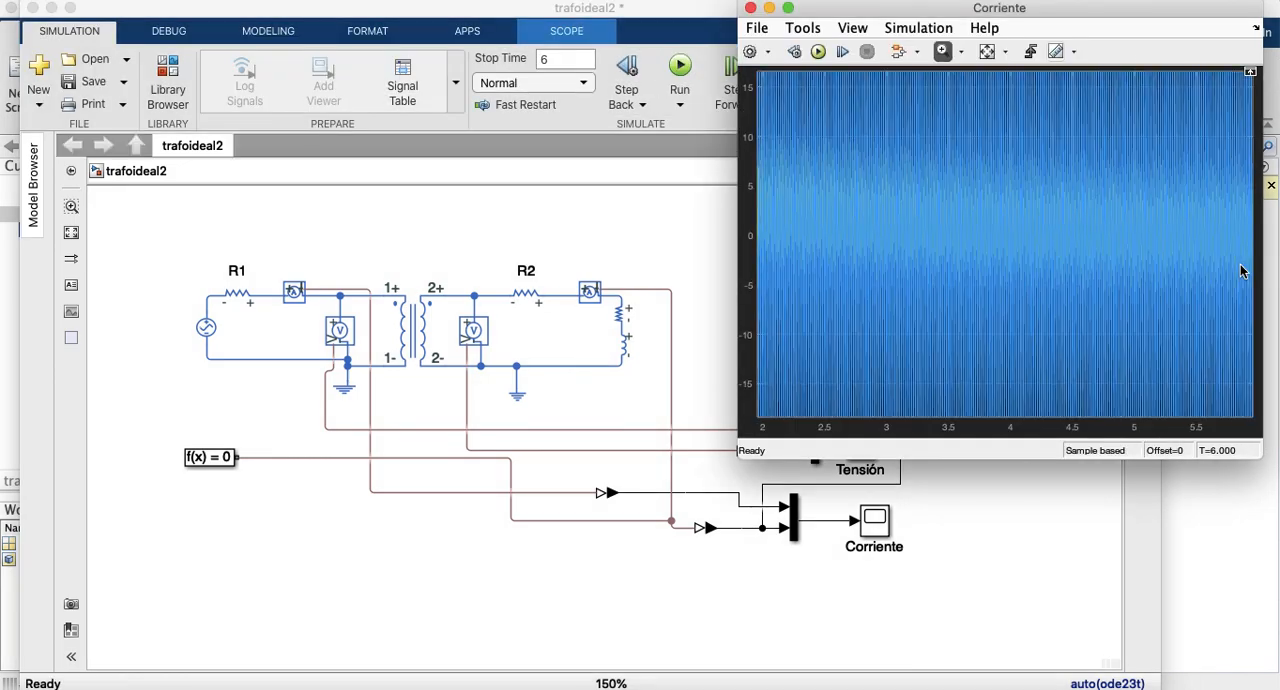
{"action": "left_click", "coordinate": [750, 8]}
{"action": "double_click", "coordinate": [1000, 318]}
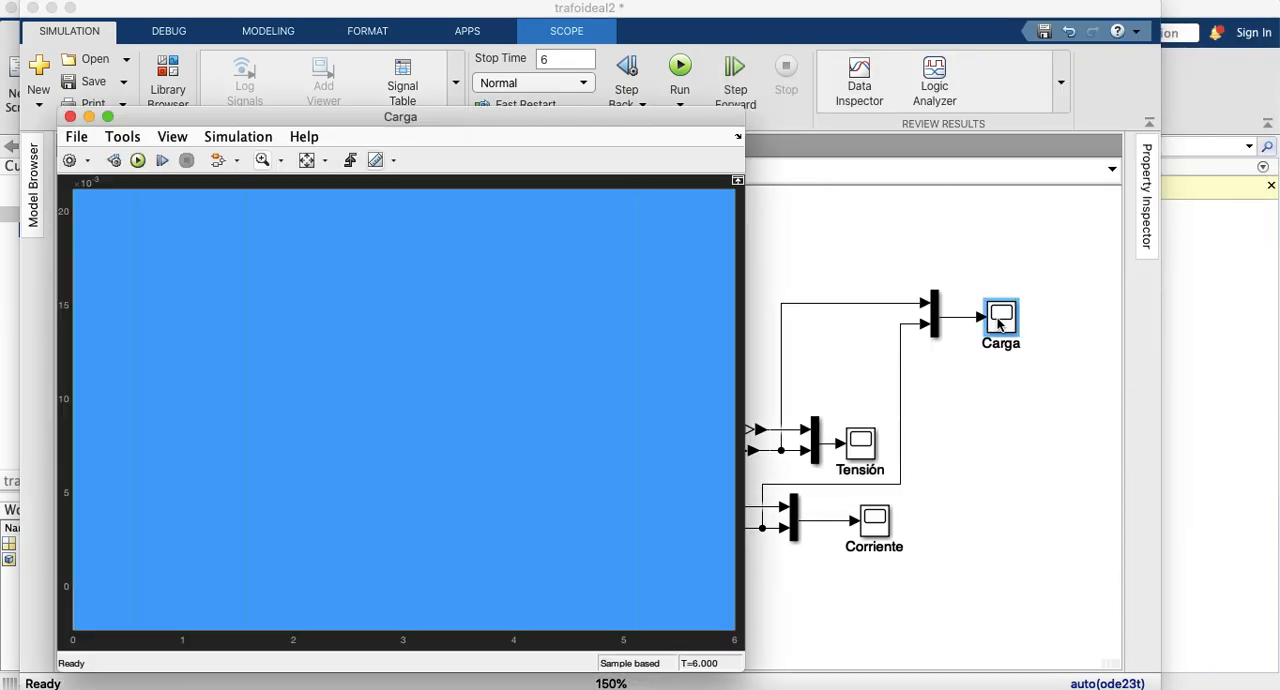
{"action": "left_click", "coordinate": [307, 161]}
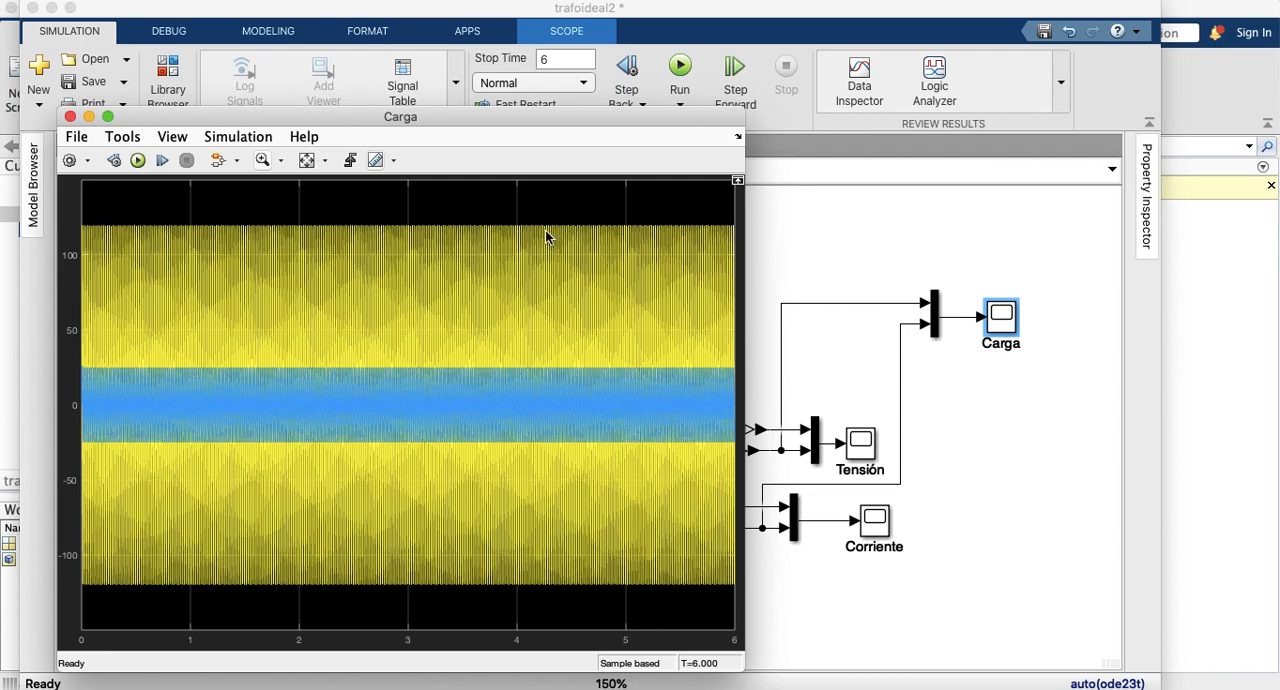
{"action": "left_click", "coordinate": [262, 160]}
{"action": "left_click_drag", "start_coordinate": [552, 216], "coordinate": [569, 599]}
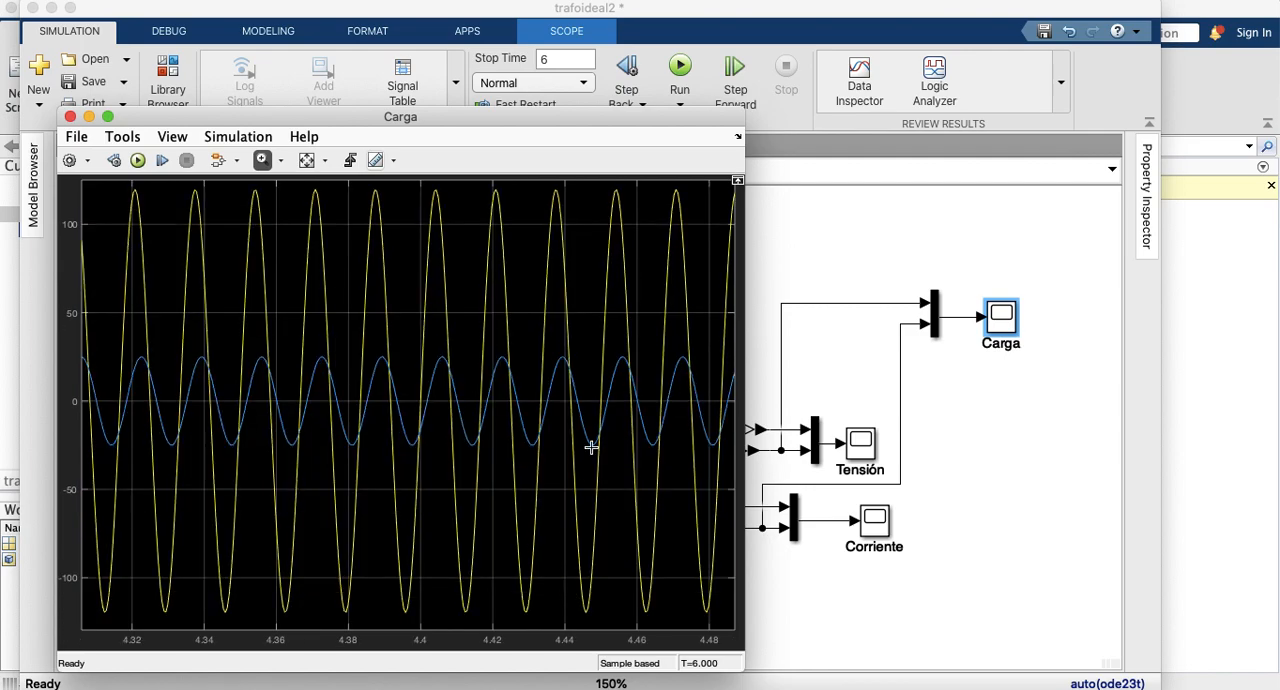
{"action": "left_click_drag", "start_coordinate": [542, 183], "coordinate": [667, 619]}
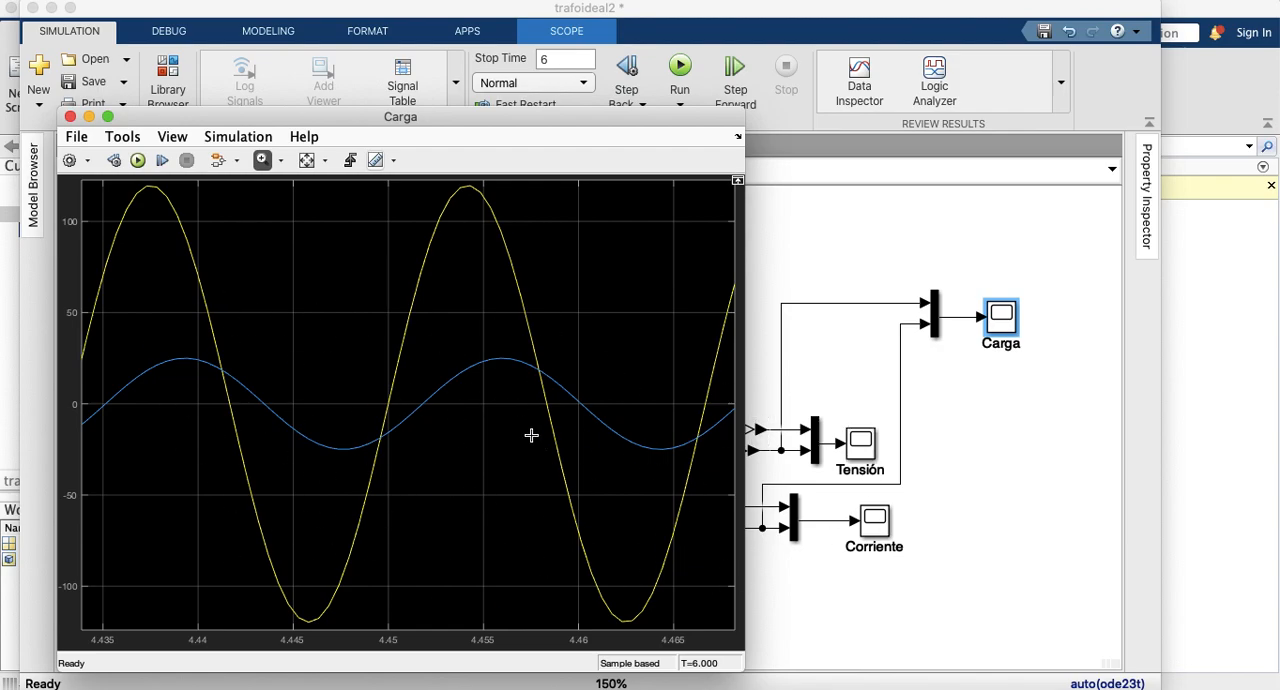
Step: Examine about four cycles of the primary and secondary voltages around time 5 in the Tensión scope
{"action": "double_click", "coordinate": [852, 440]}
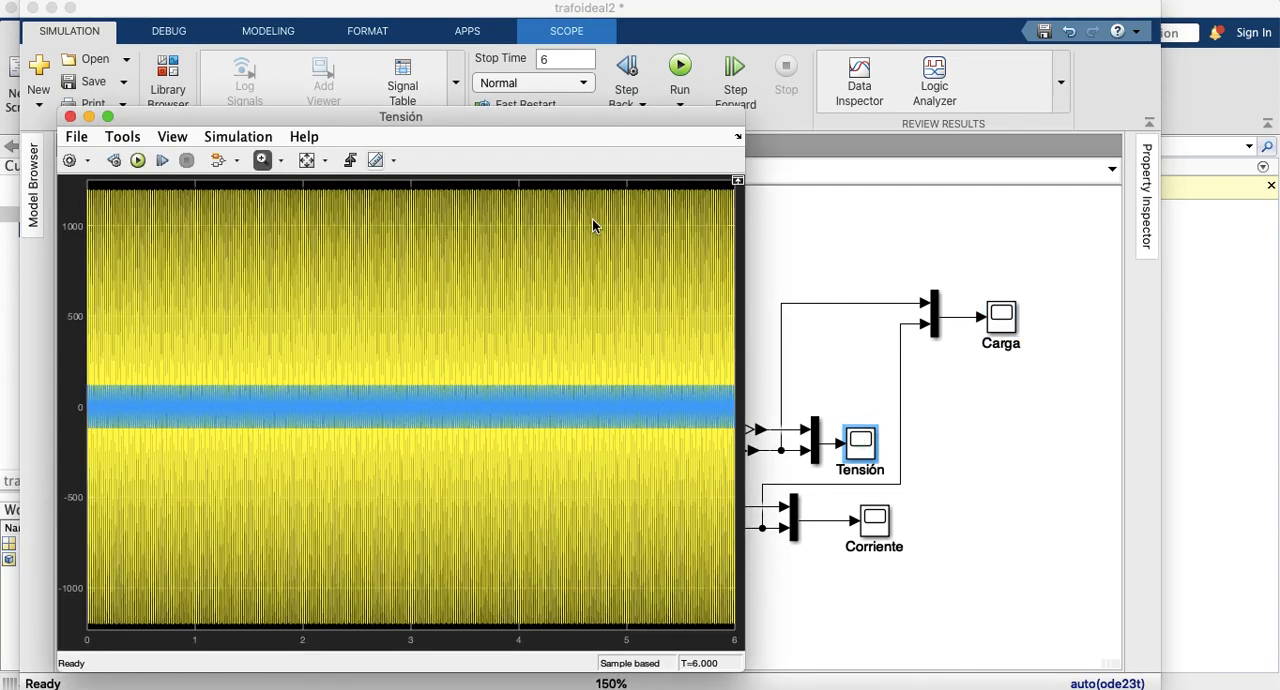
{"action": "left_click_drag", "start_coordinate": [554, 183], "coordinate": [553, 632]}
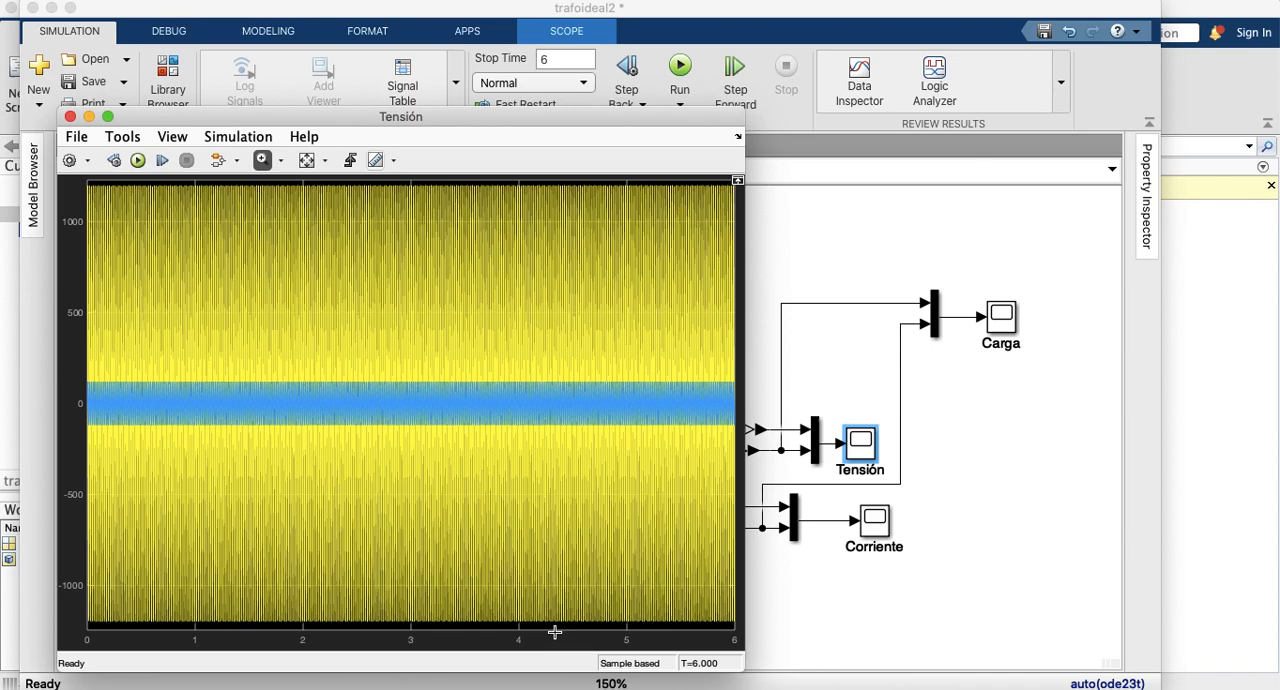
{"action": "left_click_drag", "start_coordinate": [545, 181], "coordinate": [657, 622]}
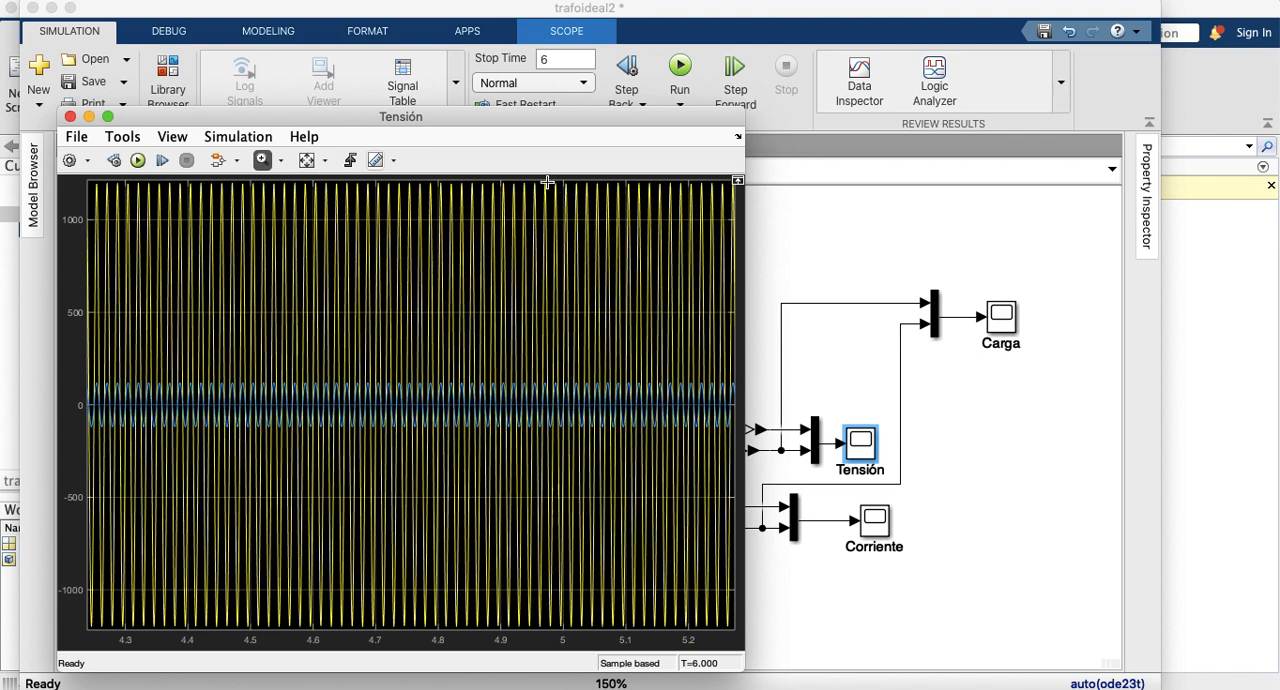
{"action": "left_click_drag", "start_coordinate": [540, 181], "coordinate": [580, 624]}
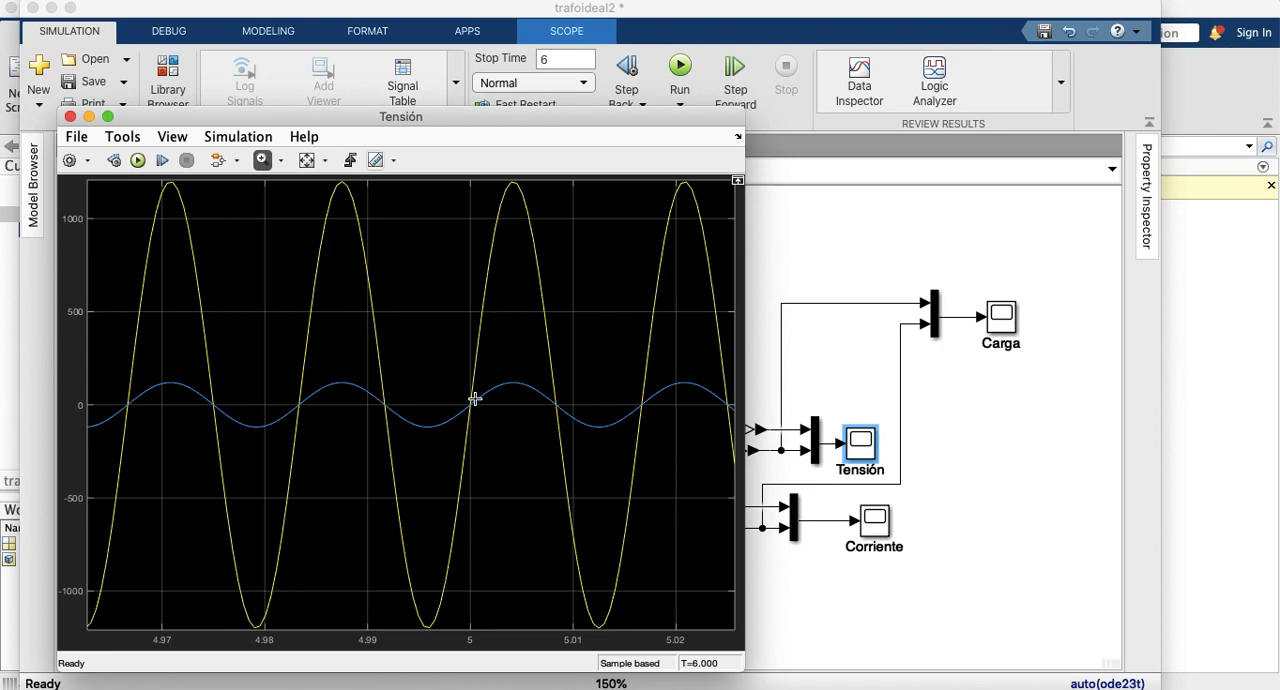
Step: Place the Tensión and Carga scope windows side by side to compare their waveforms
{"action": "left_click", "coordinate": [1004, 318]}
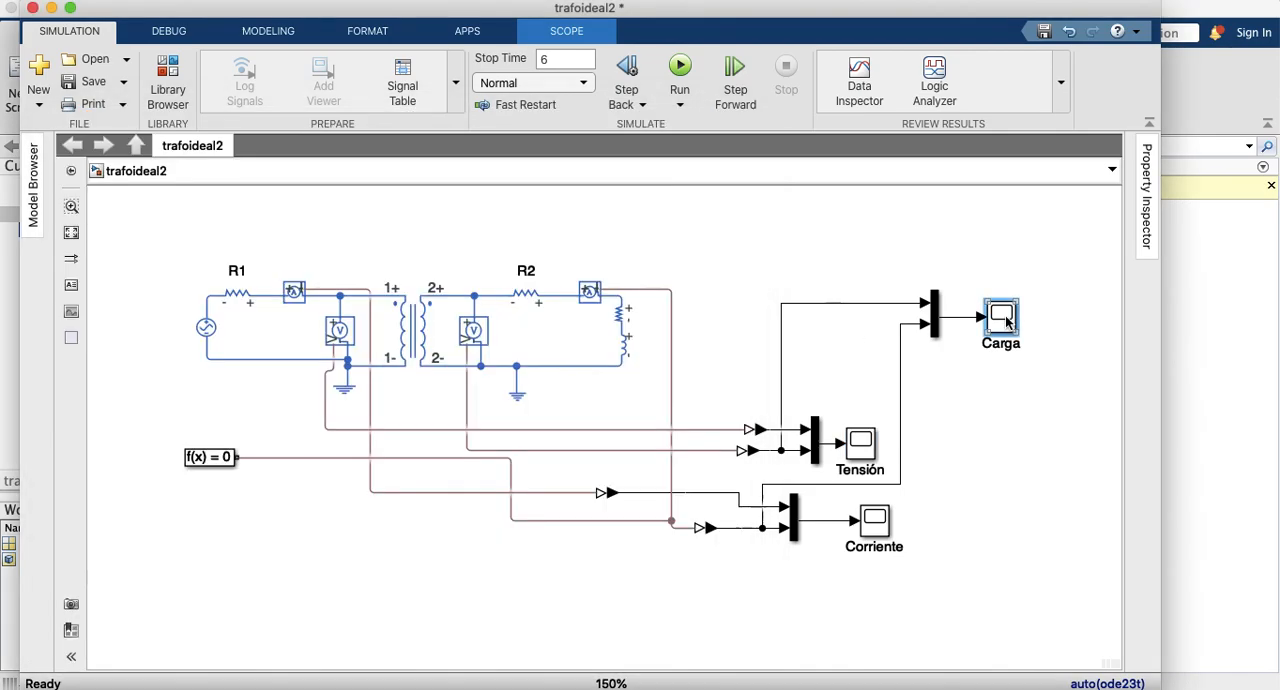
{"action": "double_click", "coordinate": [1004, 318]}
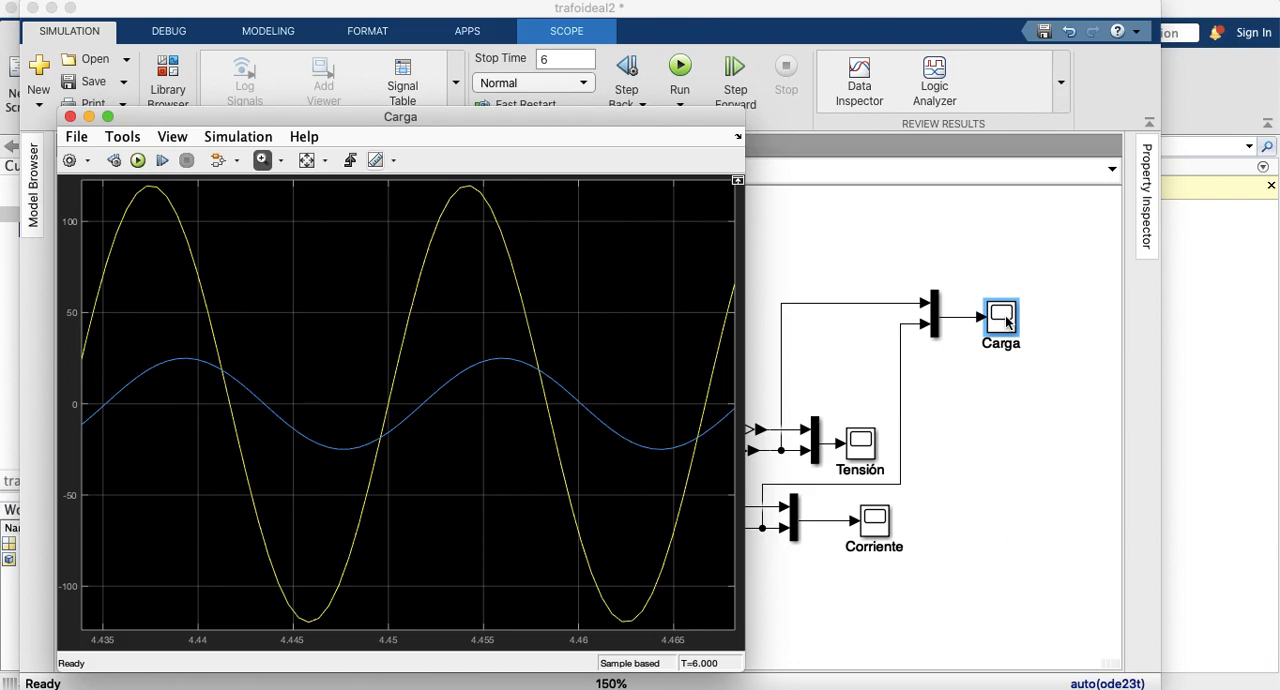
{"action": "key", "text": "super+Tab"}
{"action": "key", "text": "ctrl+Up"}
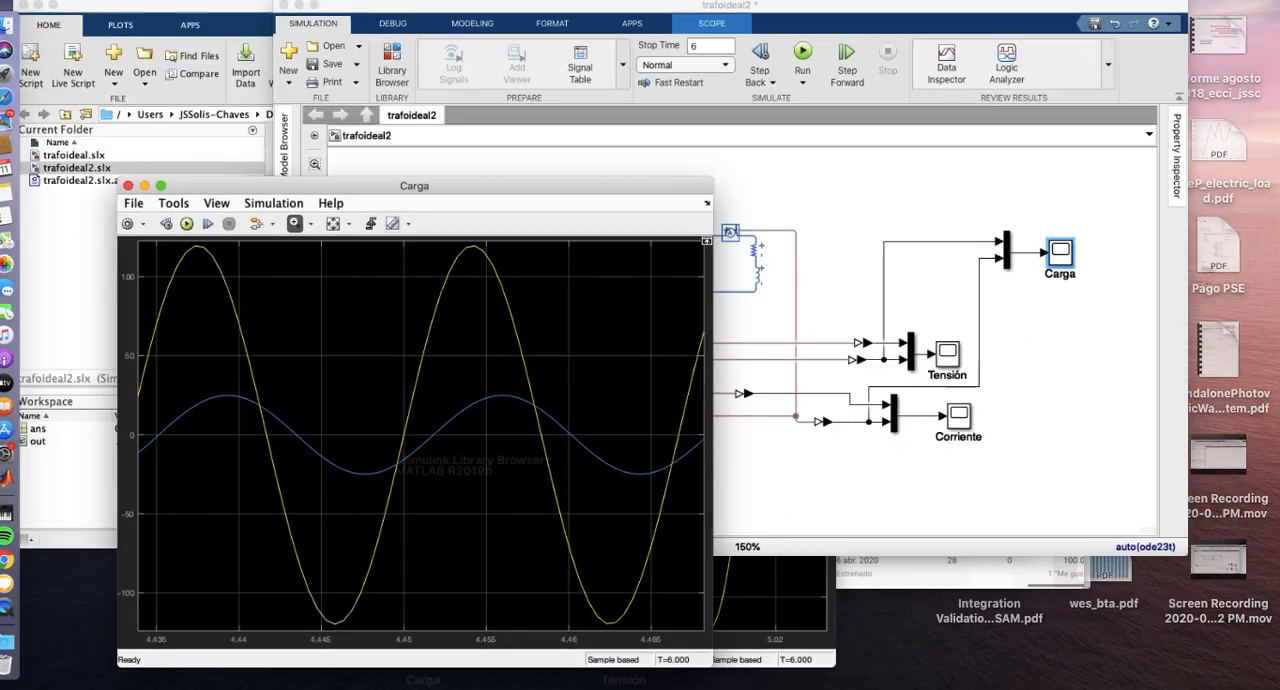
{"action": "left_click", "coordinate": [775, 543]}
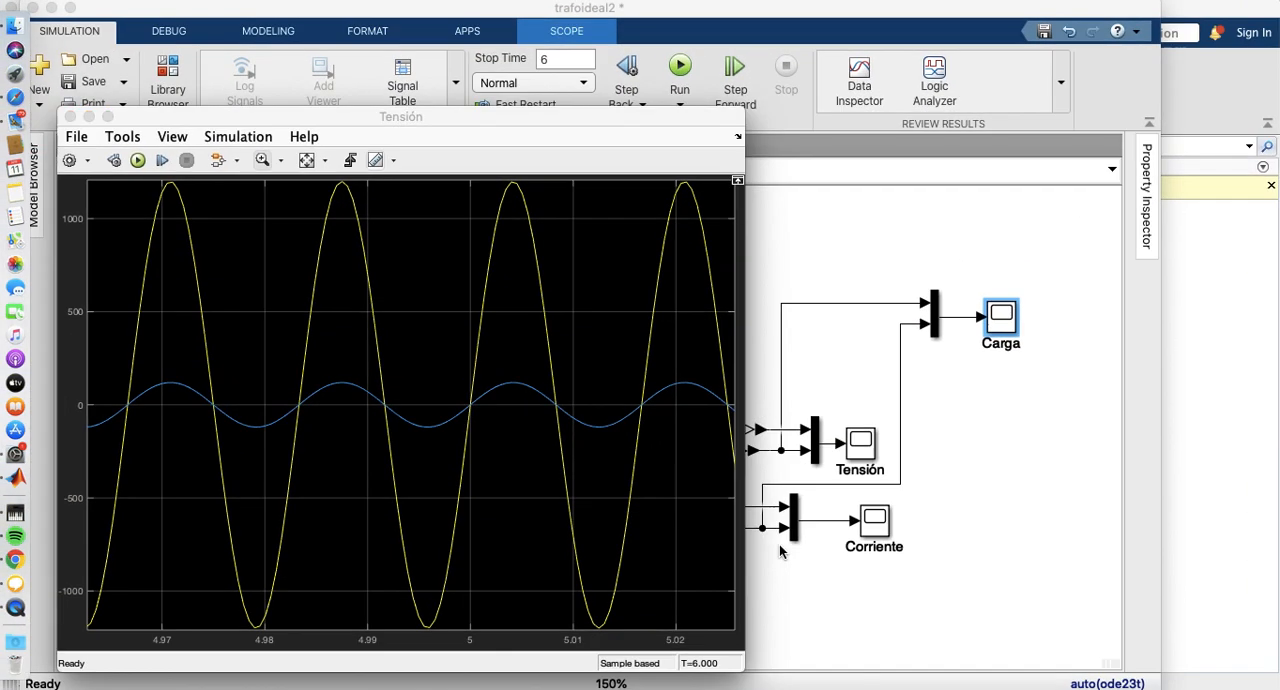
{"action": "left_click_drag", "start_coordinate": [507, 117], "coordinate": [434, 10]}
{"action": "left_click_drag", "start_coordinate": [695, 118], "coordinate": [1274, 11]}
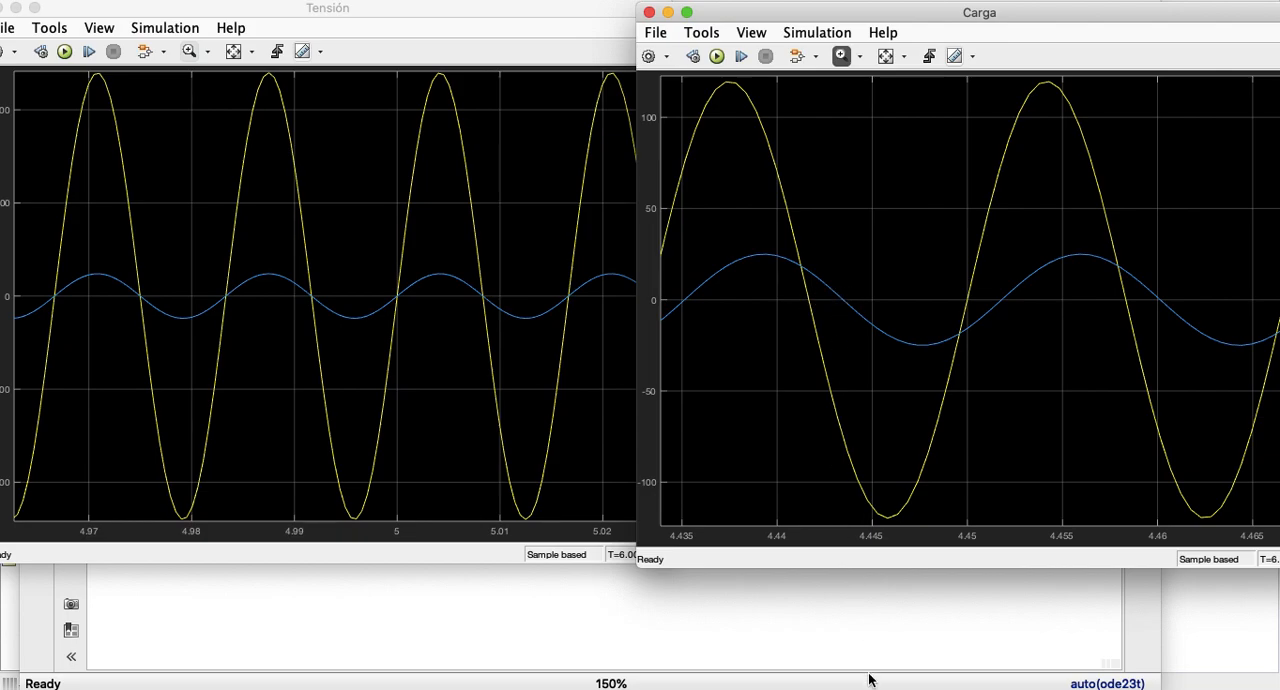
Step: Look through the Simulink library's Continuous, Sinks and Math Operations blocks, including Display and Complex to Magnitude-Angle
{"action": "left_click", "coordinate": [846, 617]}
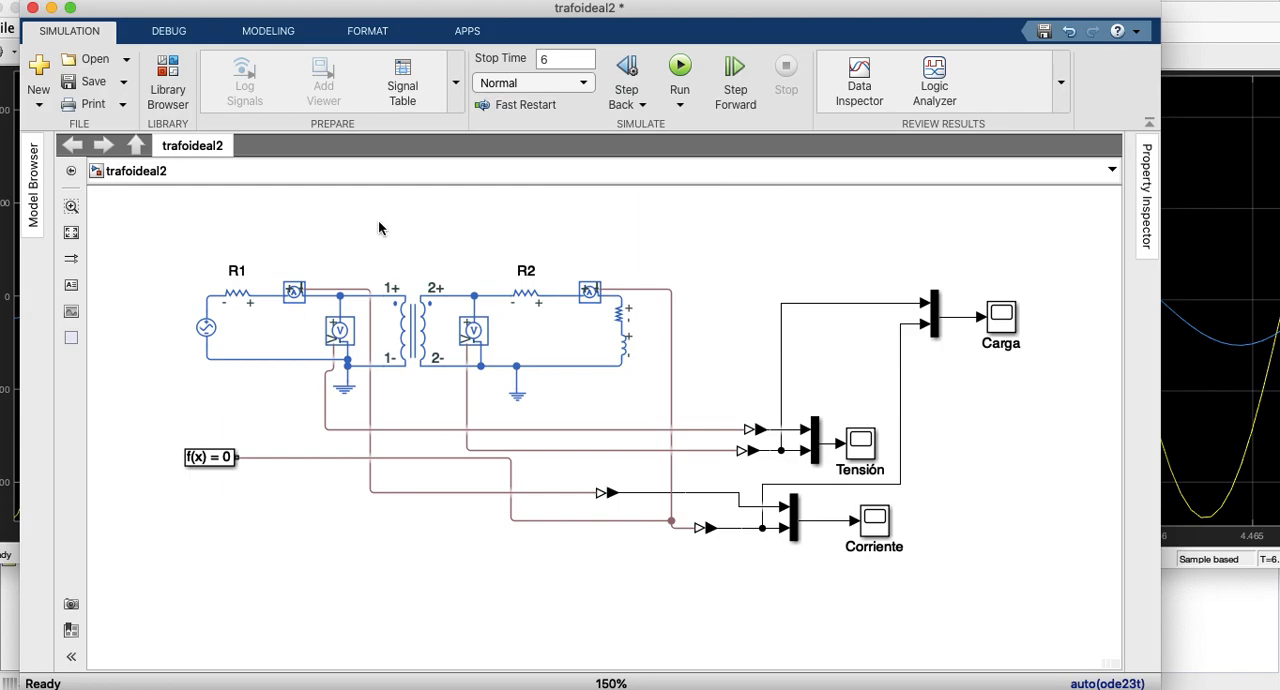
{"action": "left_click", "coordinate": [167, 76]}
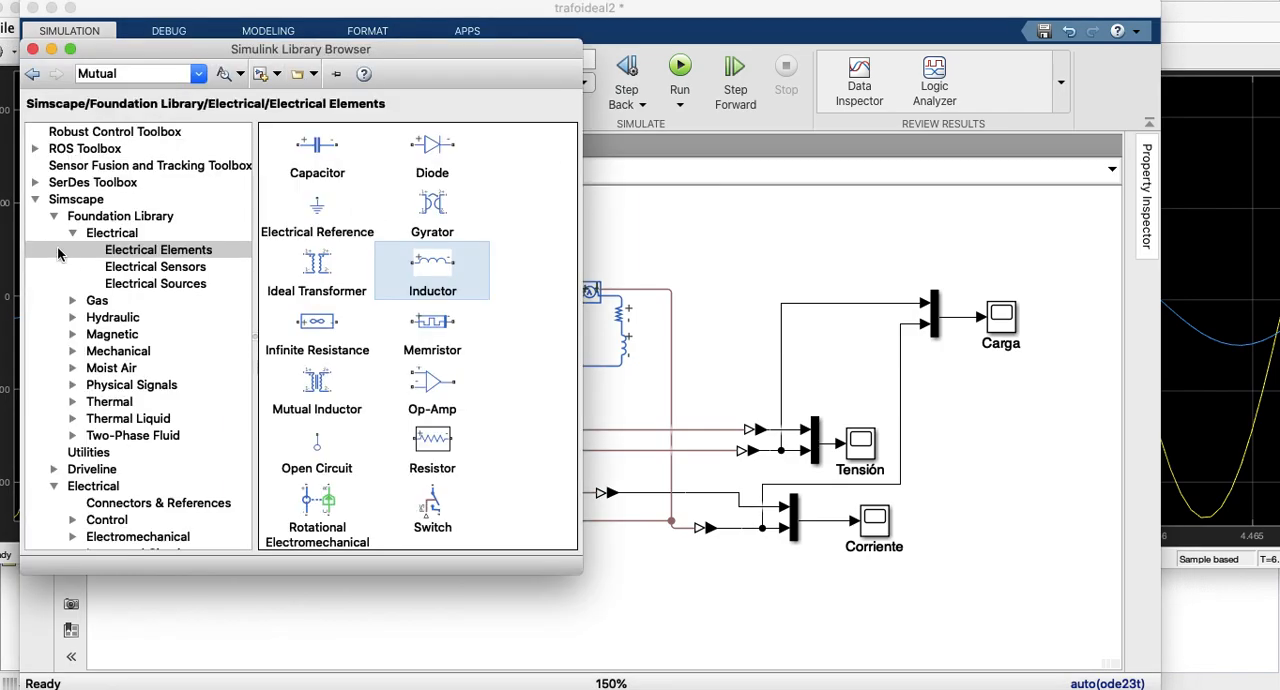
{"action": "scroll", "coordinate": [80, 265], "scroll_direction": "up", "scroll_amount": 15}
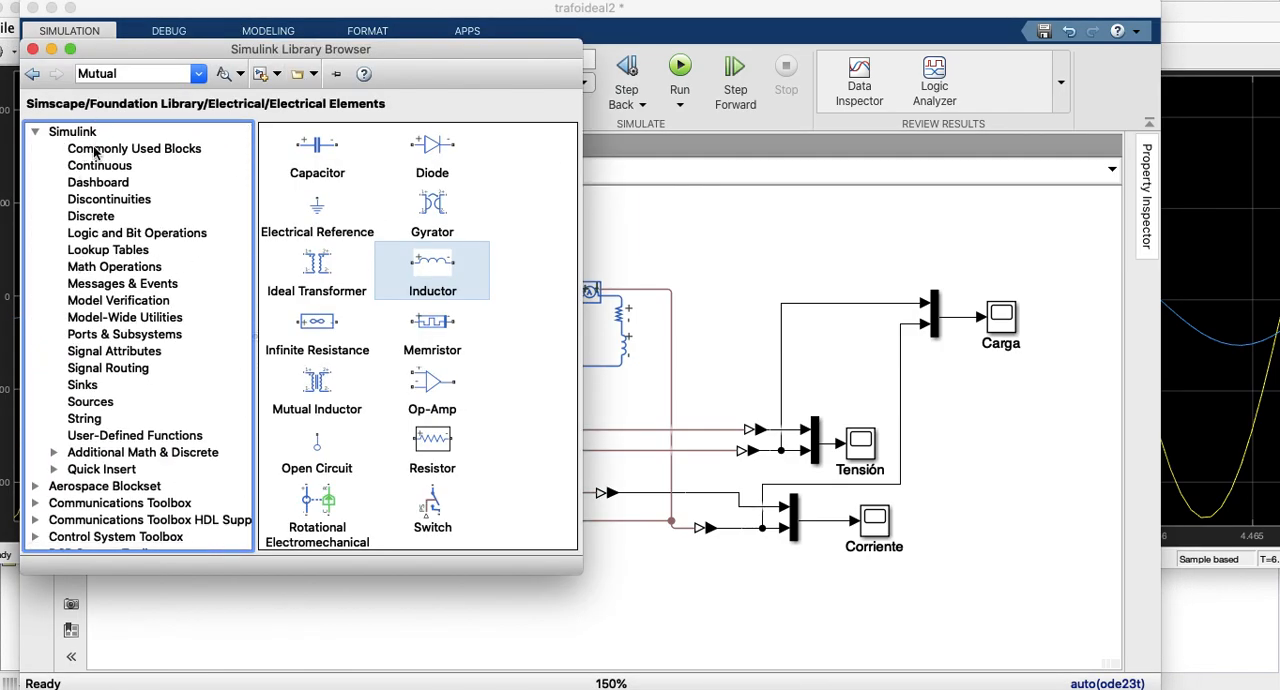
{"action": "left_click", "coordinate": [98, 150]}
{"action": "left_click", "coordinate": [92, 168]}
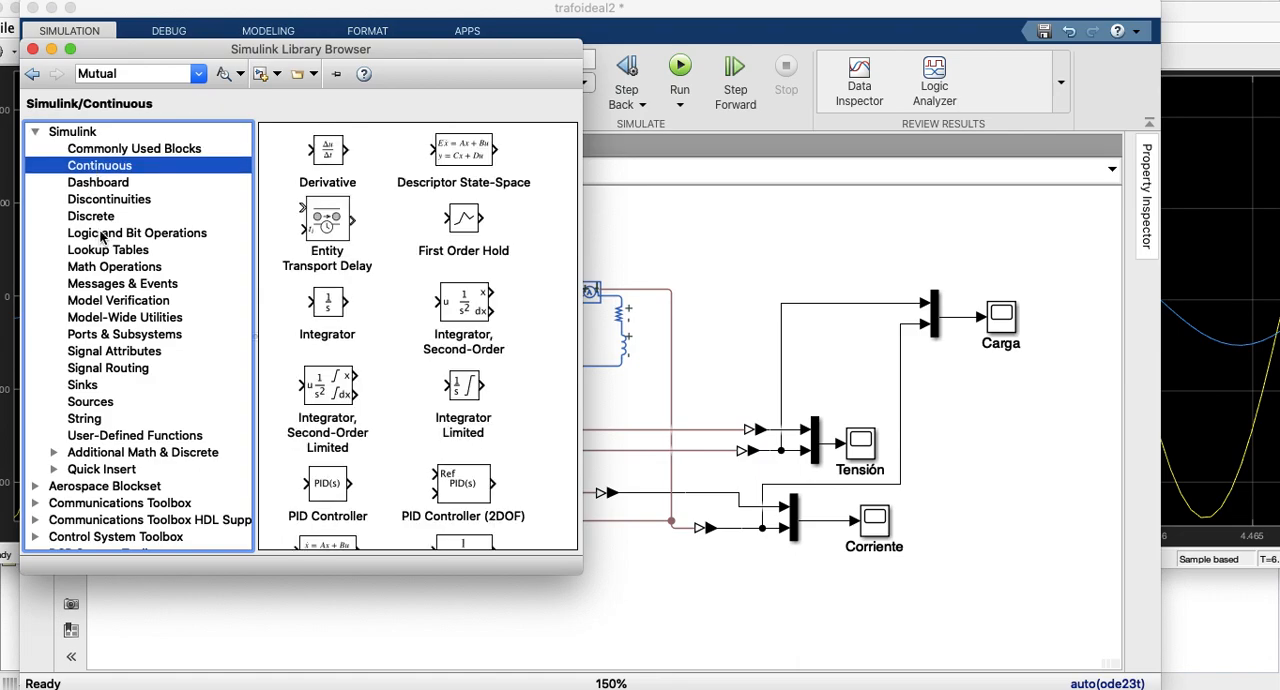
{"action": "left_click", "coordinate": [84, 385]}
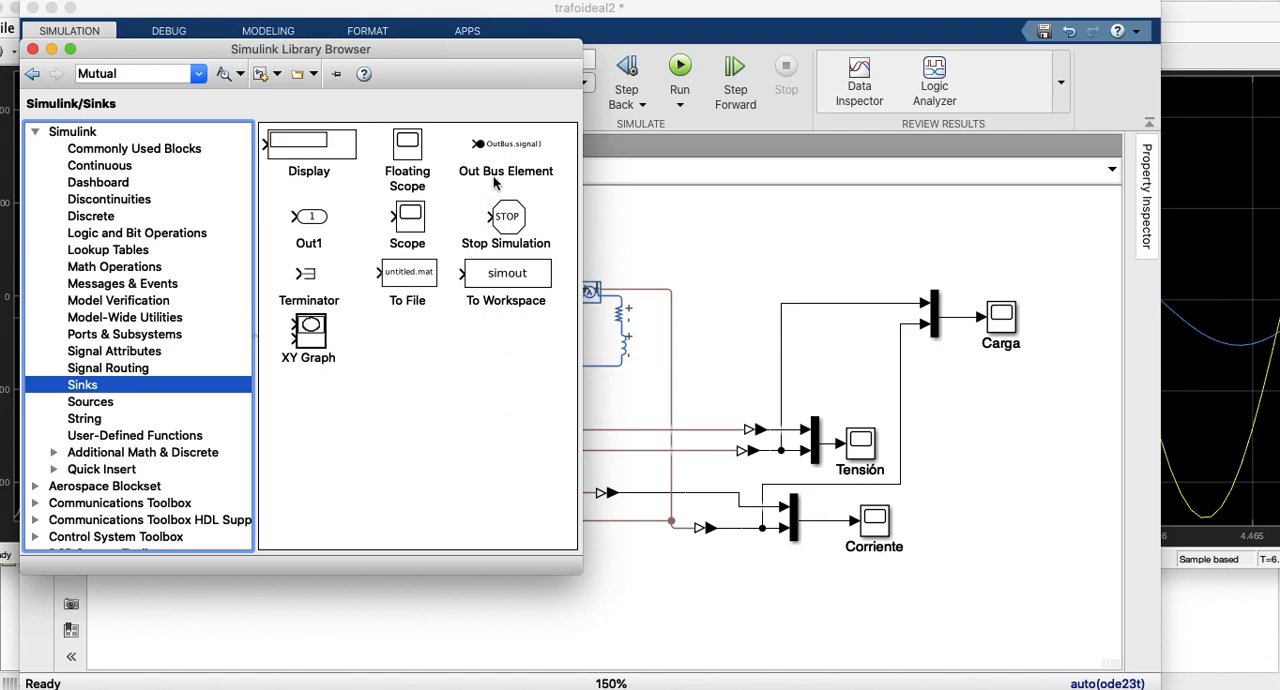
{"action": "left_click", "coordinate": [292, 143]}
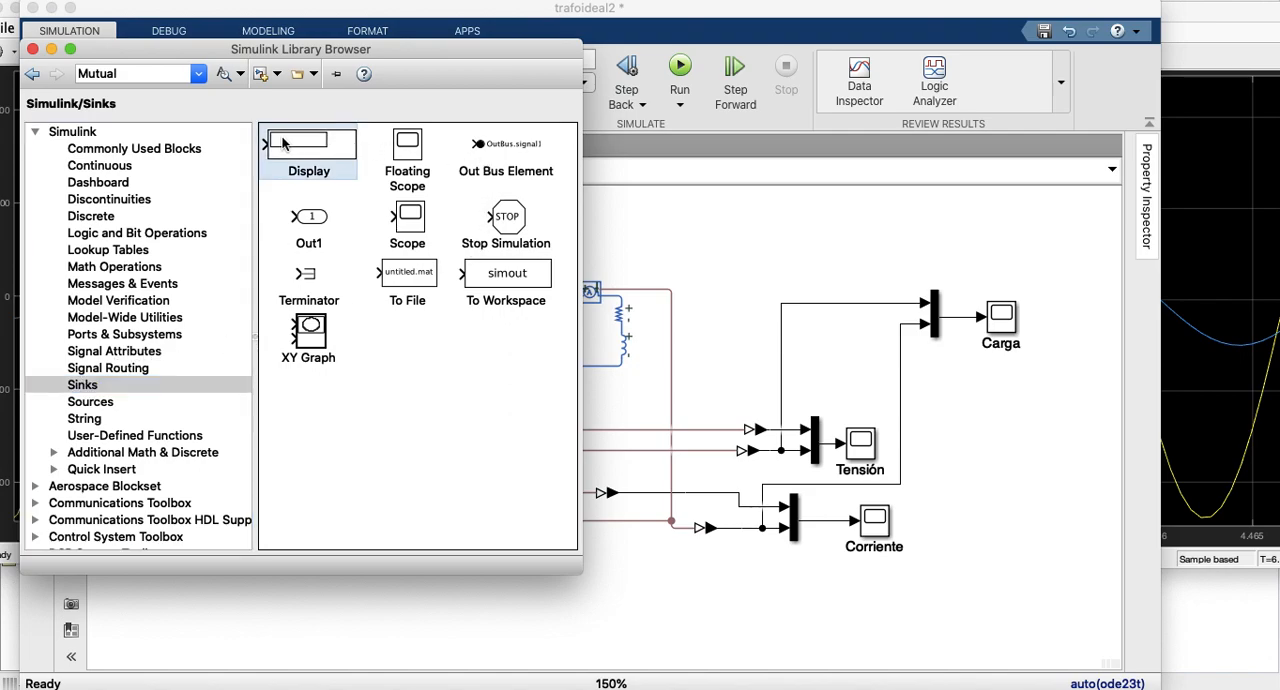
{"action": "left_click", "coordinate": [88, 268]}
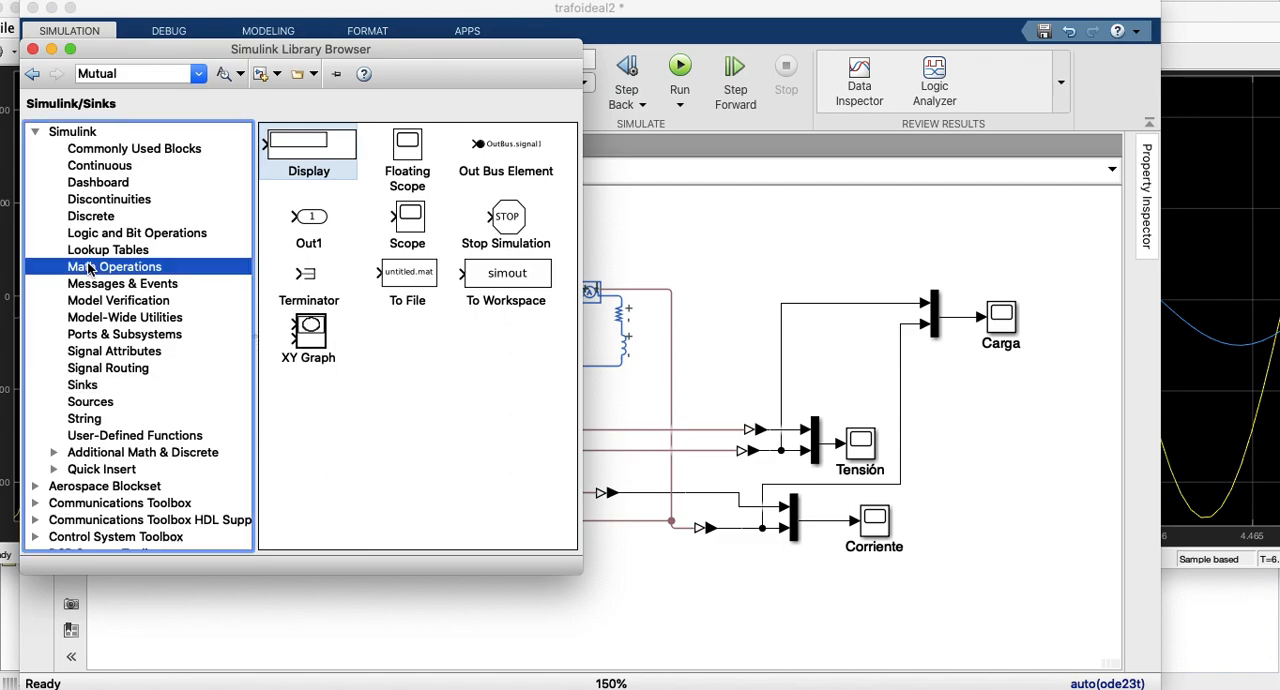
{"action": "scroll", "coordinate": [343, 257], "scroll_direction": "down", "scroll_amount": 1}
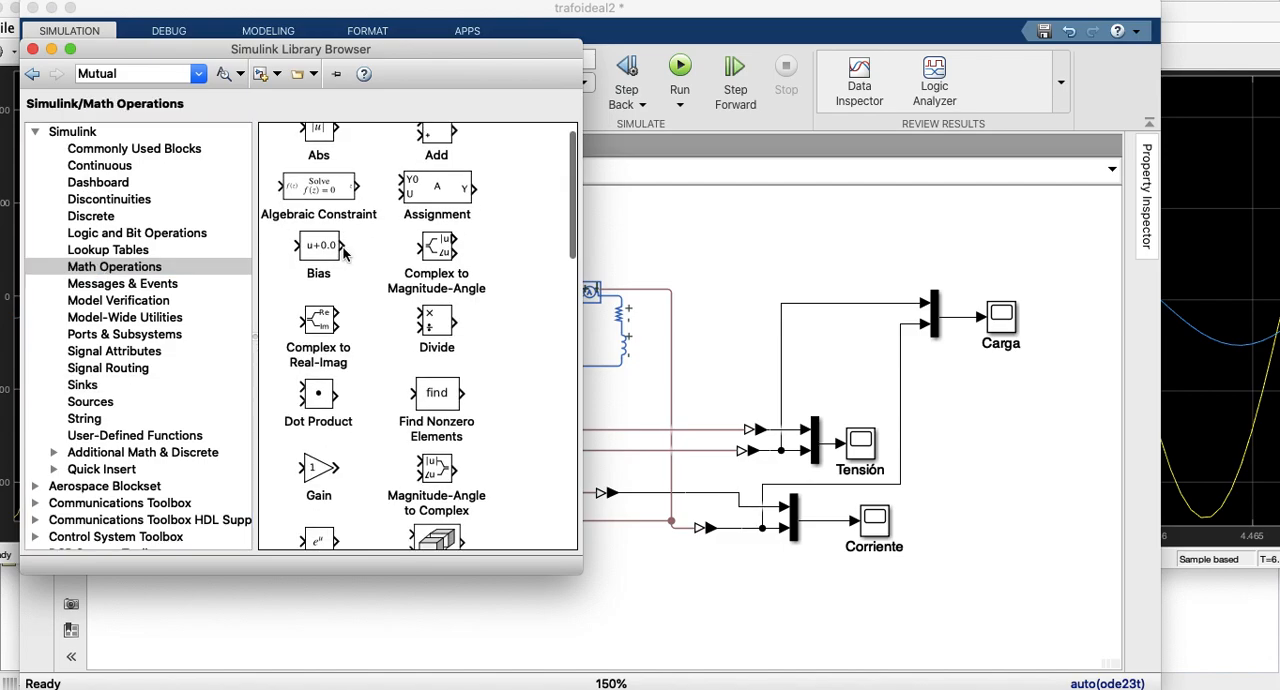
{"action": "left_click", "coordinate": [440, 256]}
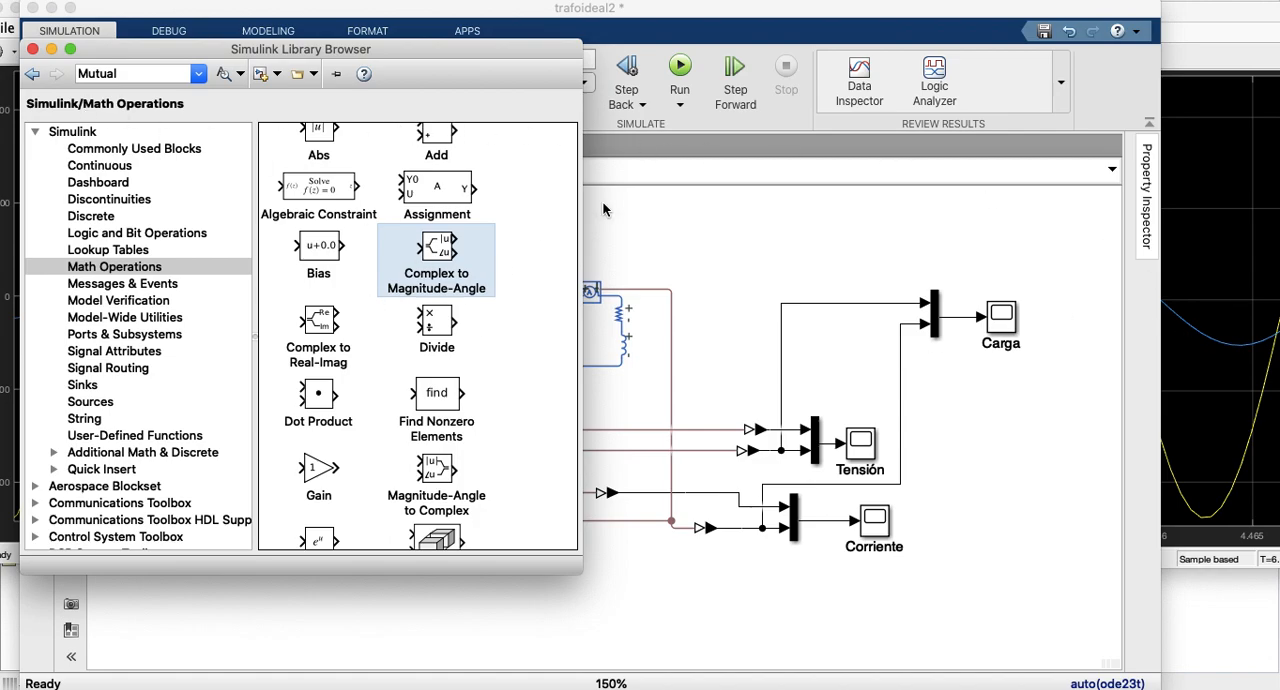
{"action": "left_click", "coordinate": [33, 50]}
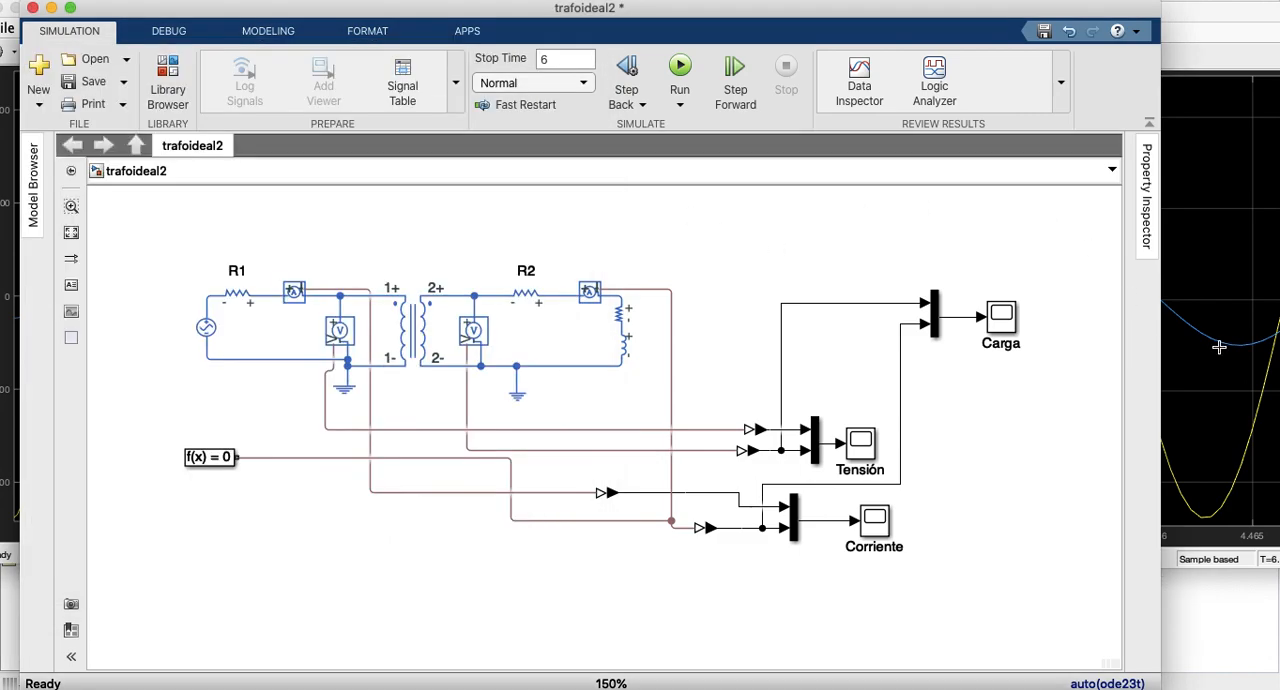
Step: Bring the Carga and Tensión scopes back in front of the model to compare their waveforms again
{"action": "left_click", "coordinate": [1215, 70]}
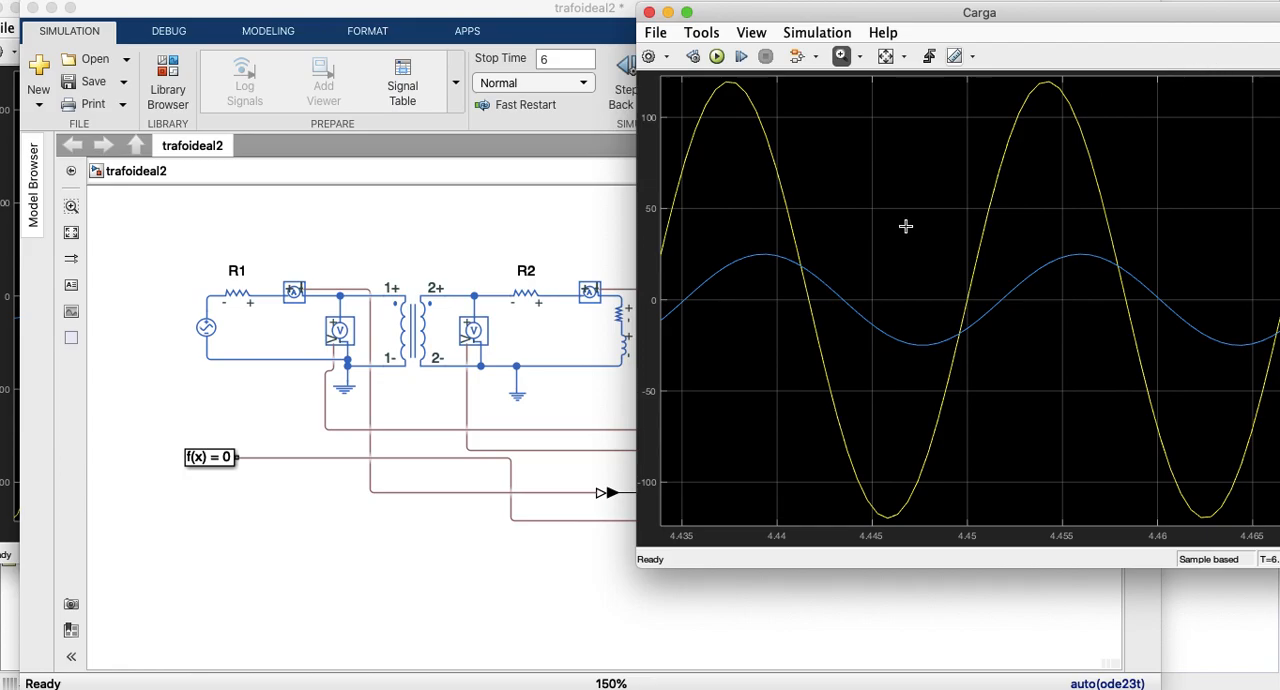
{"action": "key", "text": "ctrl+Up"}
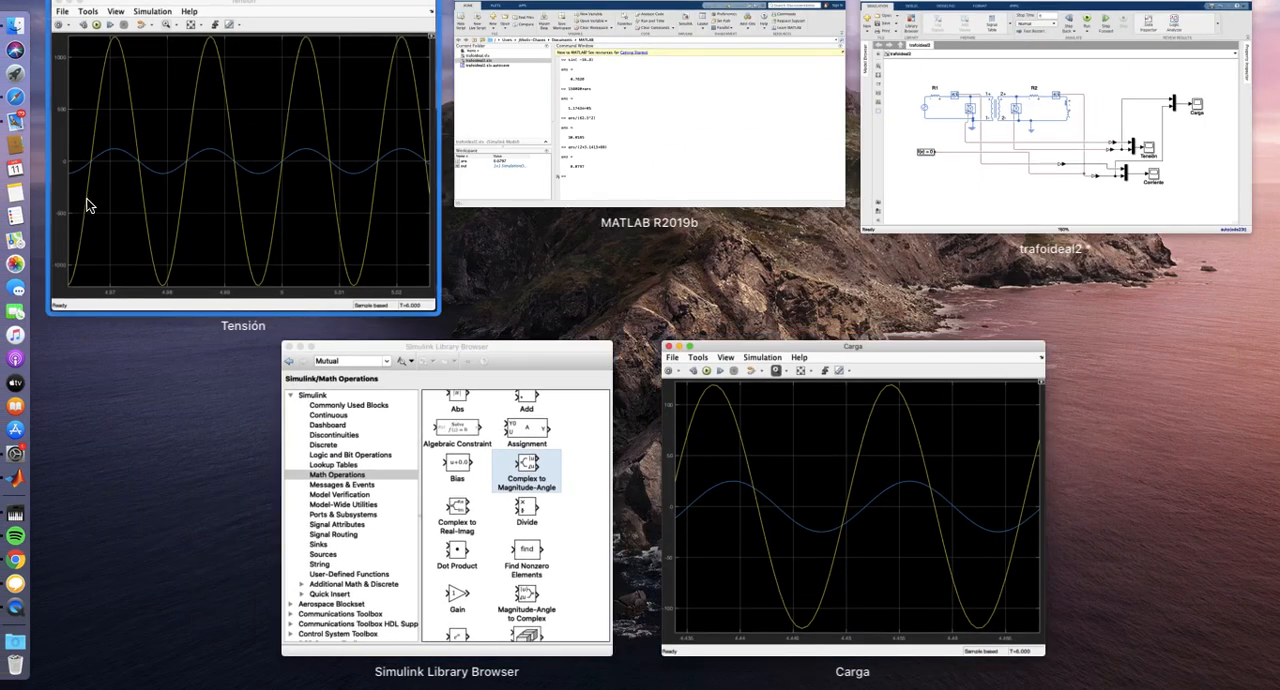
{"action": "left_click", "coordinate": [134, 178]}
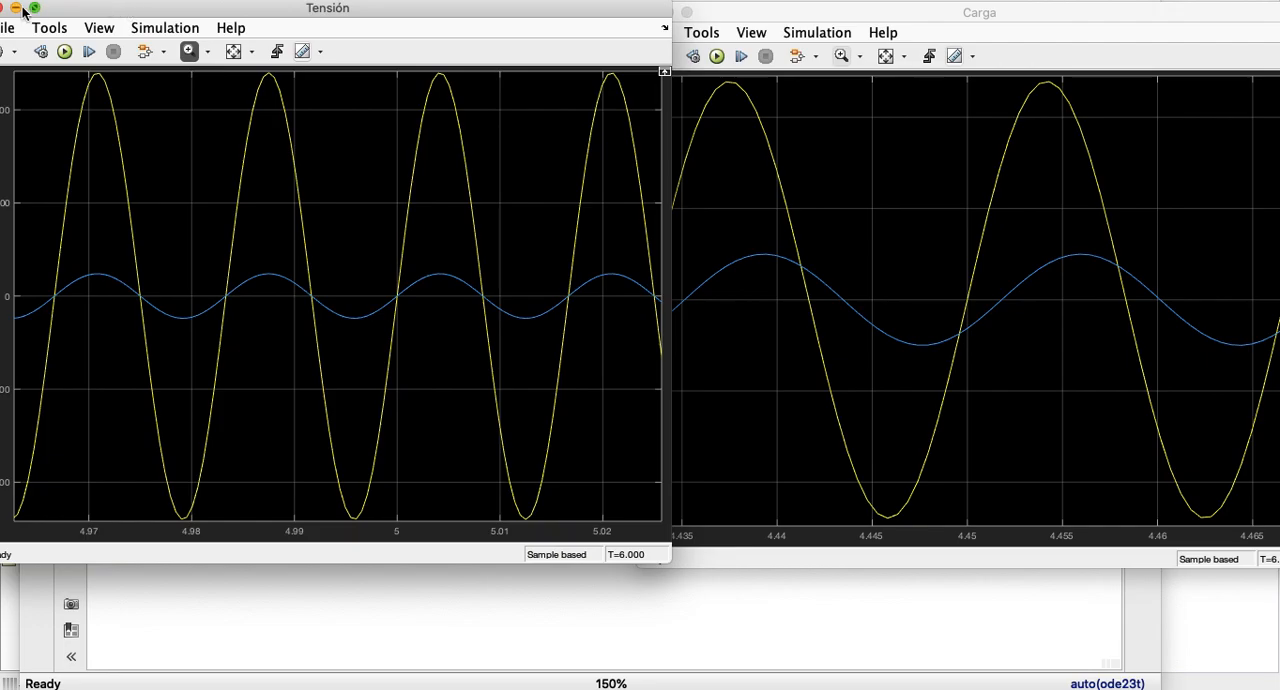
Step: Open the Corriente scope and zoom in on about two cycles of both currents around time 3.52
{"action": "mouse_move", "coordinate": [2, 12]}
{"action": "key", "text": "ctrl+Up"}
{"action": "left_click", "coordinate": [988, 141]}
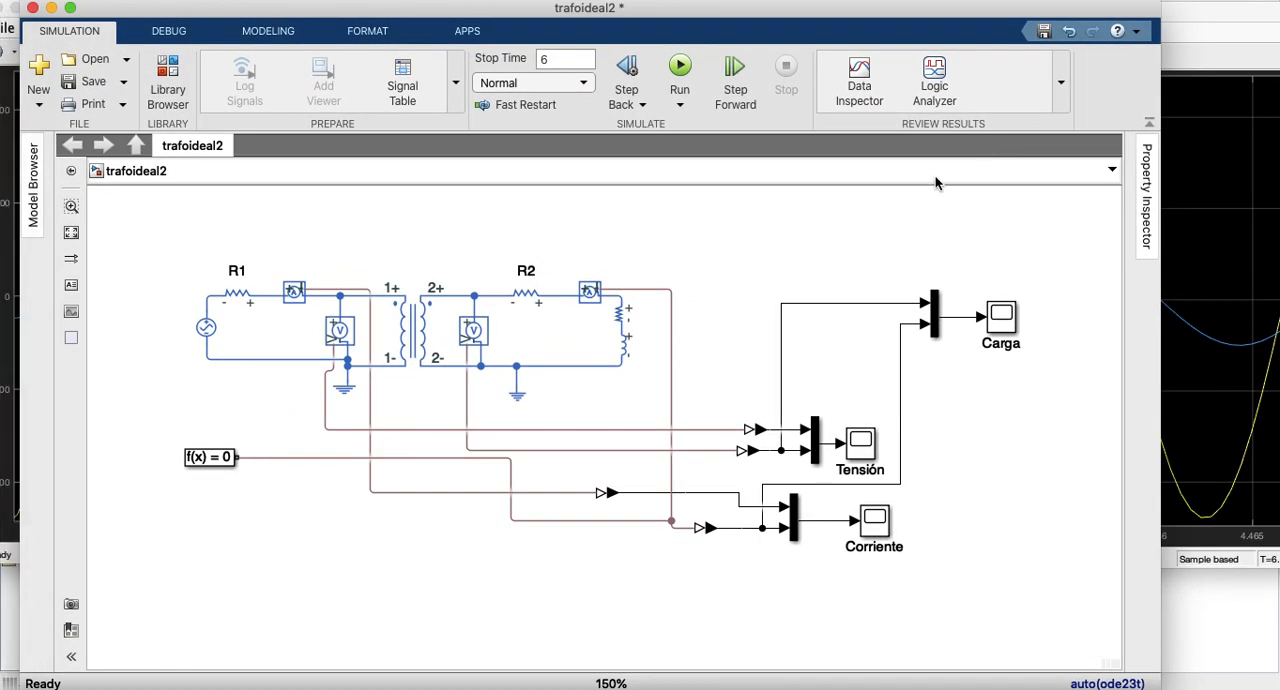
{"action": "double_click", "coordinate": [872, 524]}
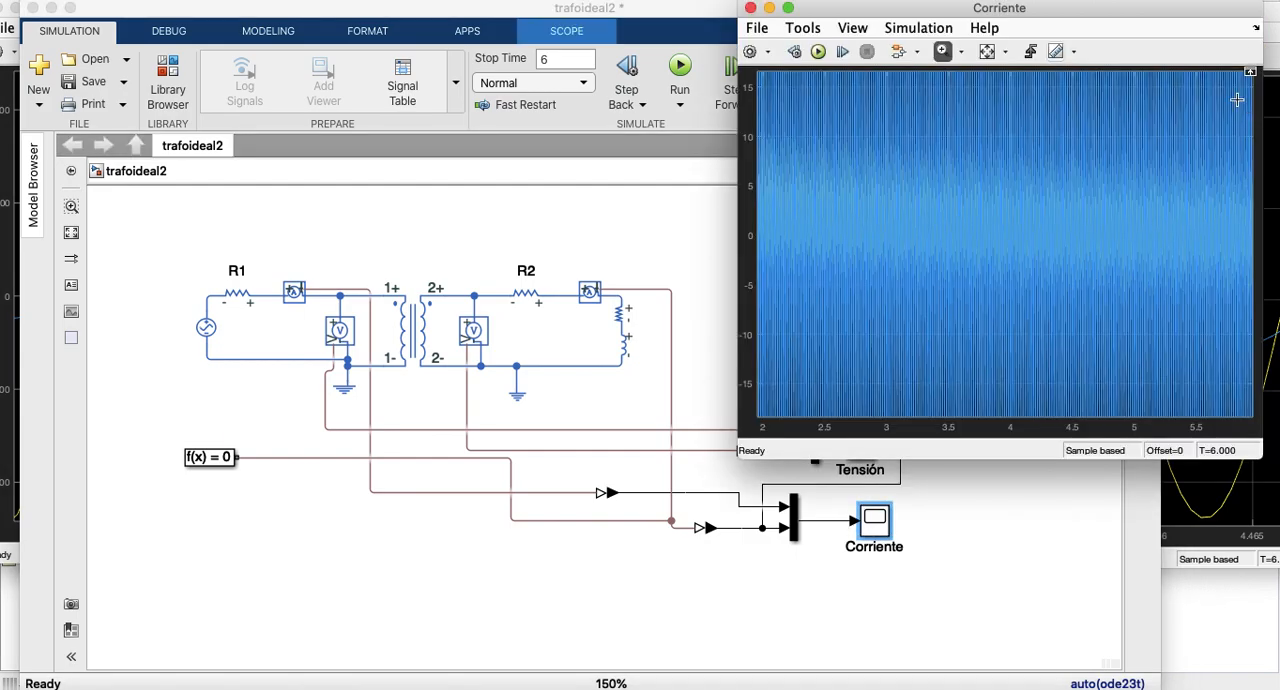
{"action": "left_click", "coordinate": [988, 54]}
{"action": "left_click_drag", "start_coordinate": [1035, 99], "coordinate": [1054, 397]}
{"action": "left_click_drag", "start_coordinate": [1026, 82], "coordinate": [1116, 408]}
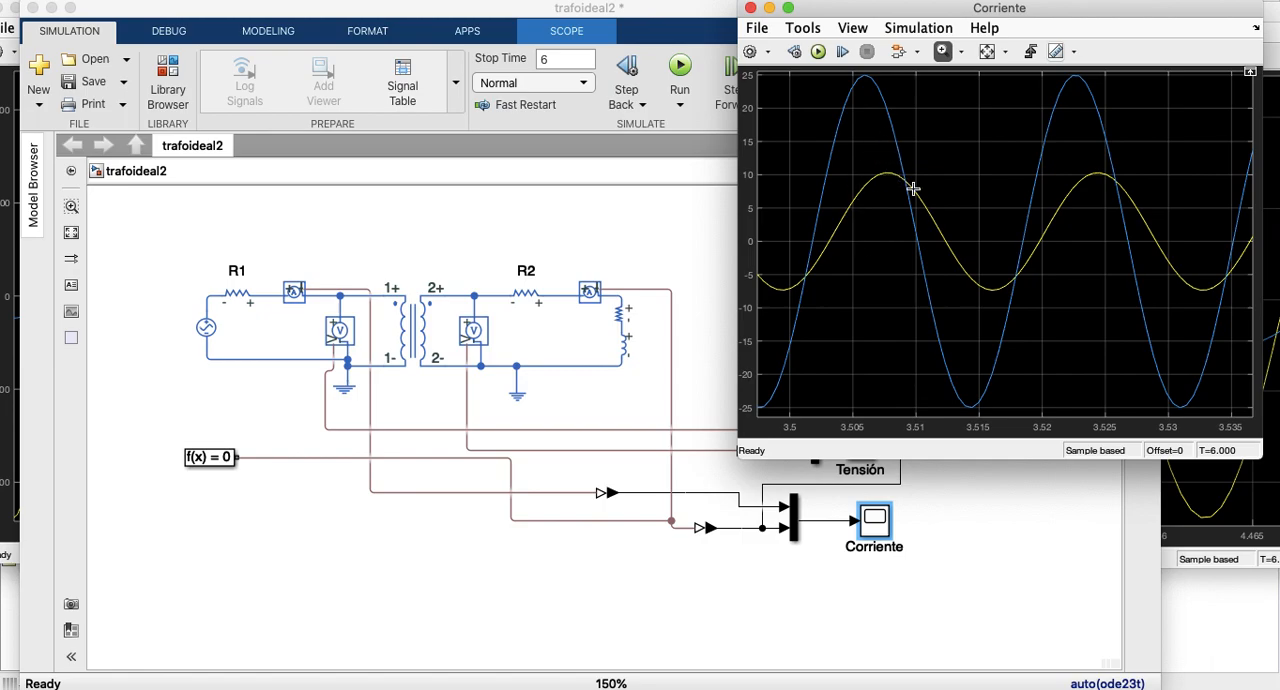
Step: Zoom the Carga scope out to about three cycles and place its window beside the Corriente scope
{"action": "left_click", "coordinate": [1200, 528]}
{"action": "left_click_drag", "start_coordinate": [945, 15], "coordinate": [570, 133]}
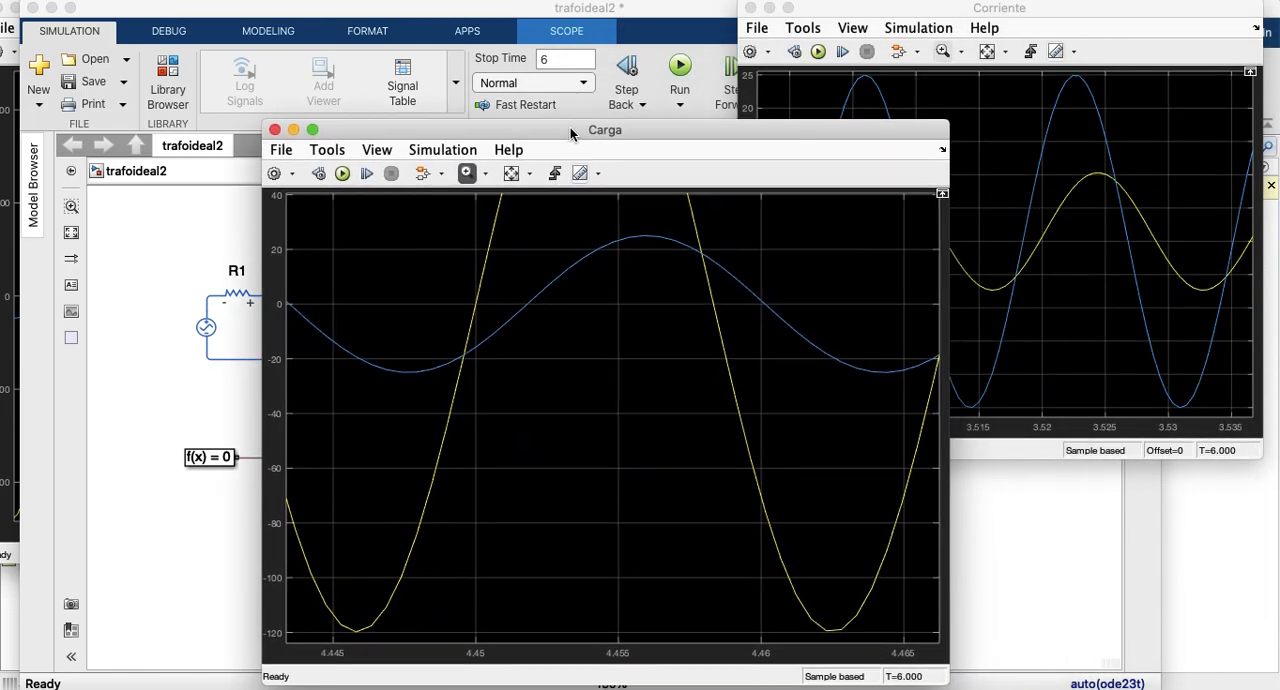
{"action": "right_click", "coordinate": [474, 251]}
{"action": "left_click", "coordinate": [518, 282]}
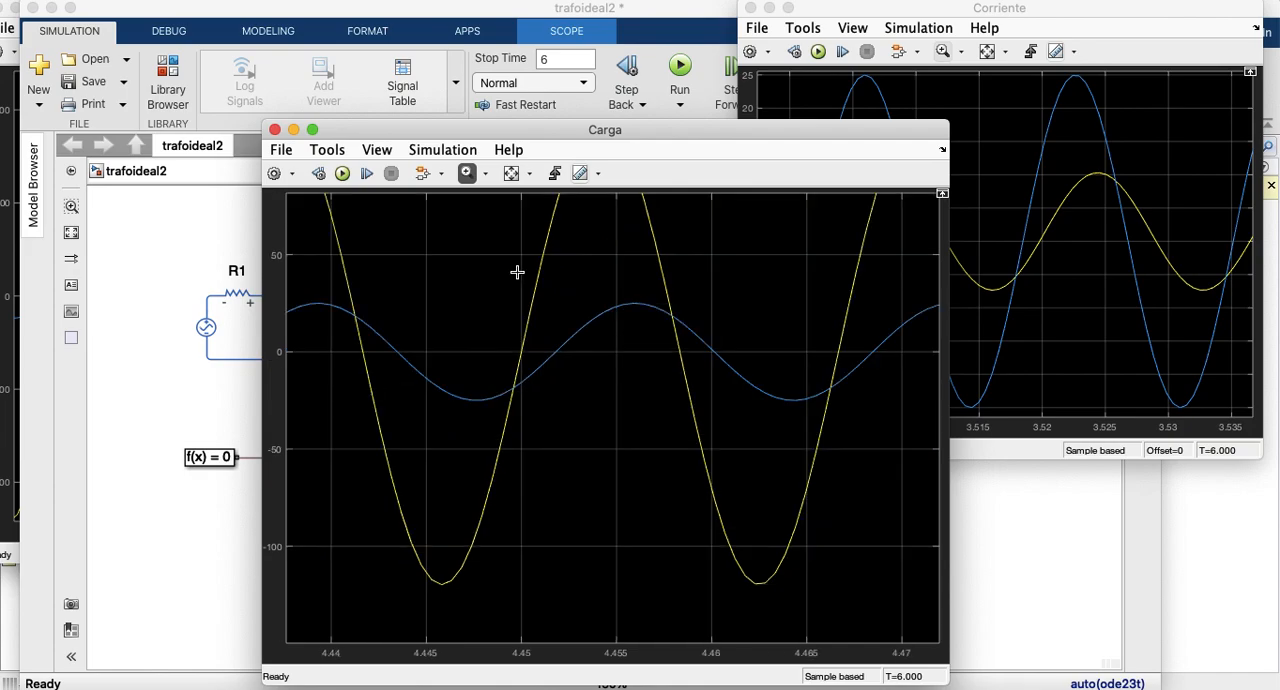
{"action": "right_click", "coordinate": [517, 274]}
{"action": "left_click", "coordinate": [538, 280]}
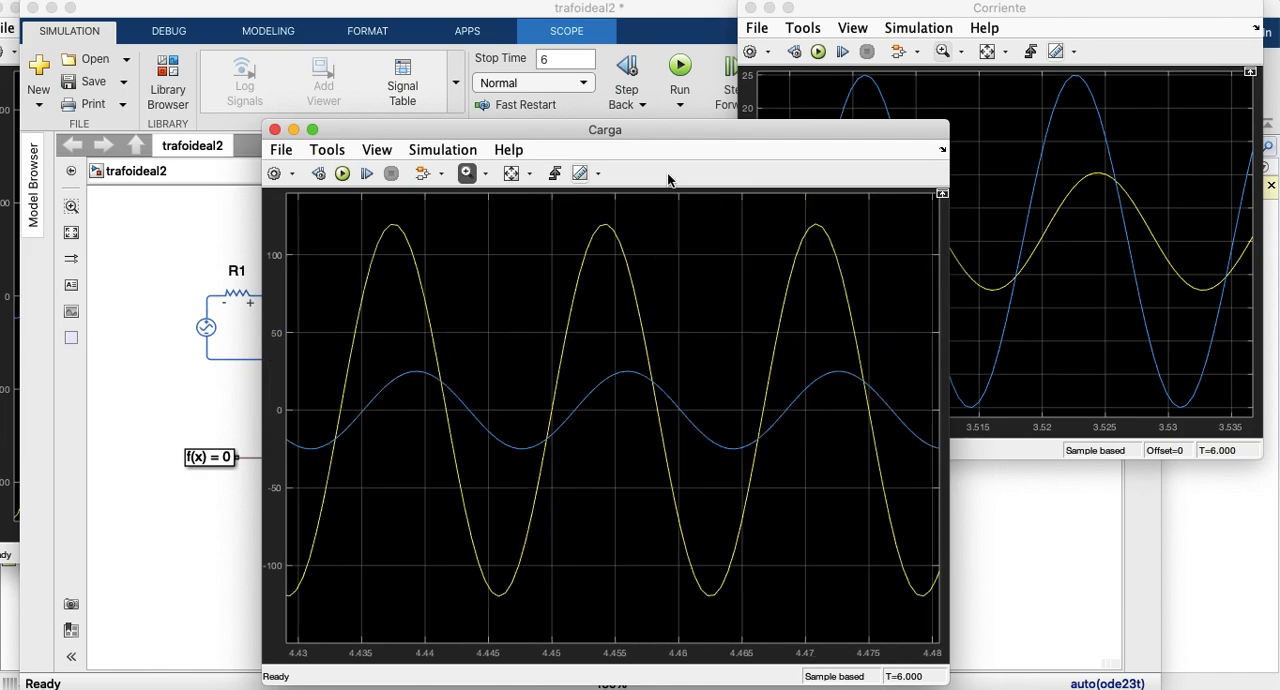
{"action": "left_click_drag", "start_coordinate": [660, 132], "coordinate": [450, 10]}
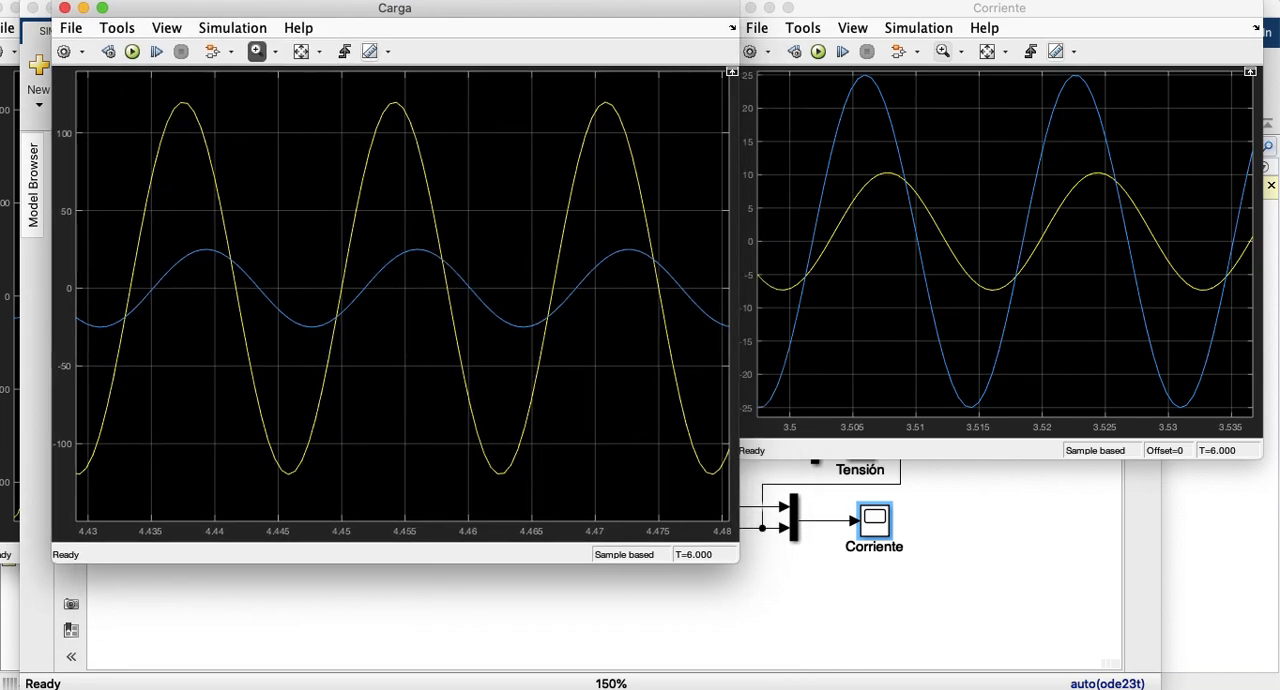
Step: Zoom the Corriente scope out and pan its plot to show both current waveforms at full height
{"action": "mouse_move", "coordinate": [855, 13]}
{"action": "left_mouse_down"}
{"action": "mouse_move", "coordinate": [853, 44]}
{"action": "mouse_move", "coordinate": [853, 17]}
{"action": "left_mouse_up"}
{"action": "left_click", "coordinate": [882, 468]}
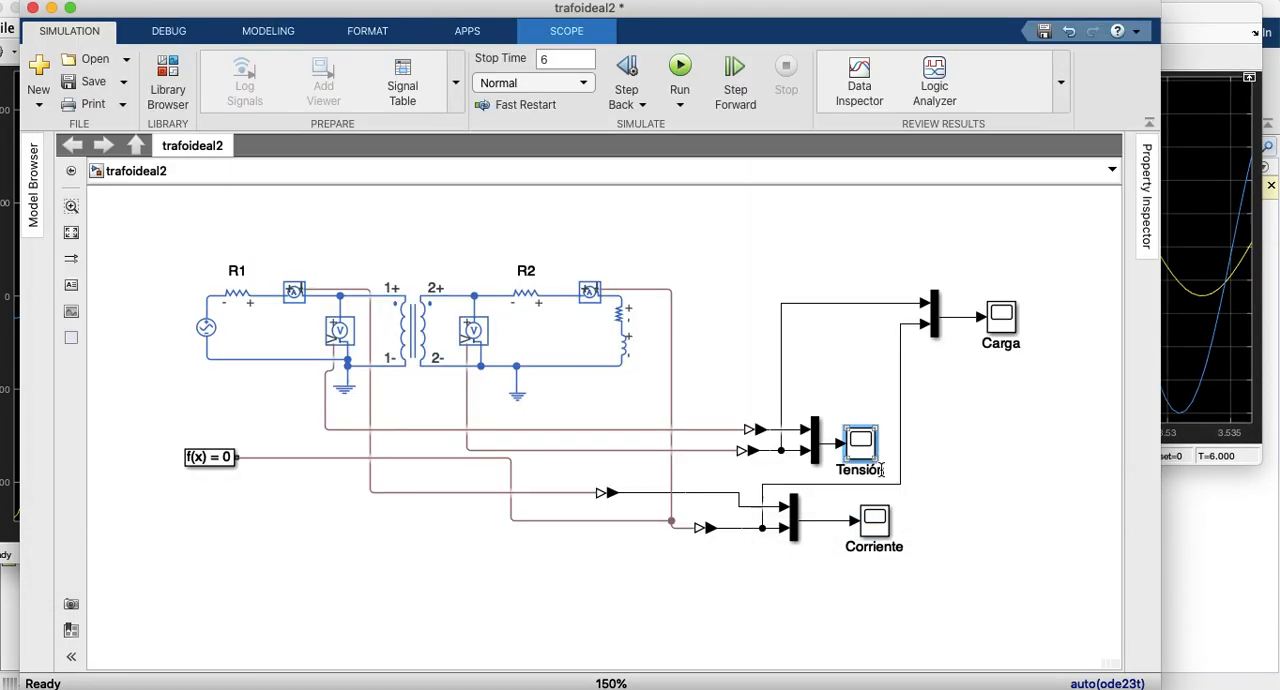
{"action": "left_click", "coordinate": [1186, 327]}
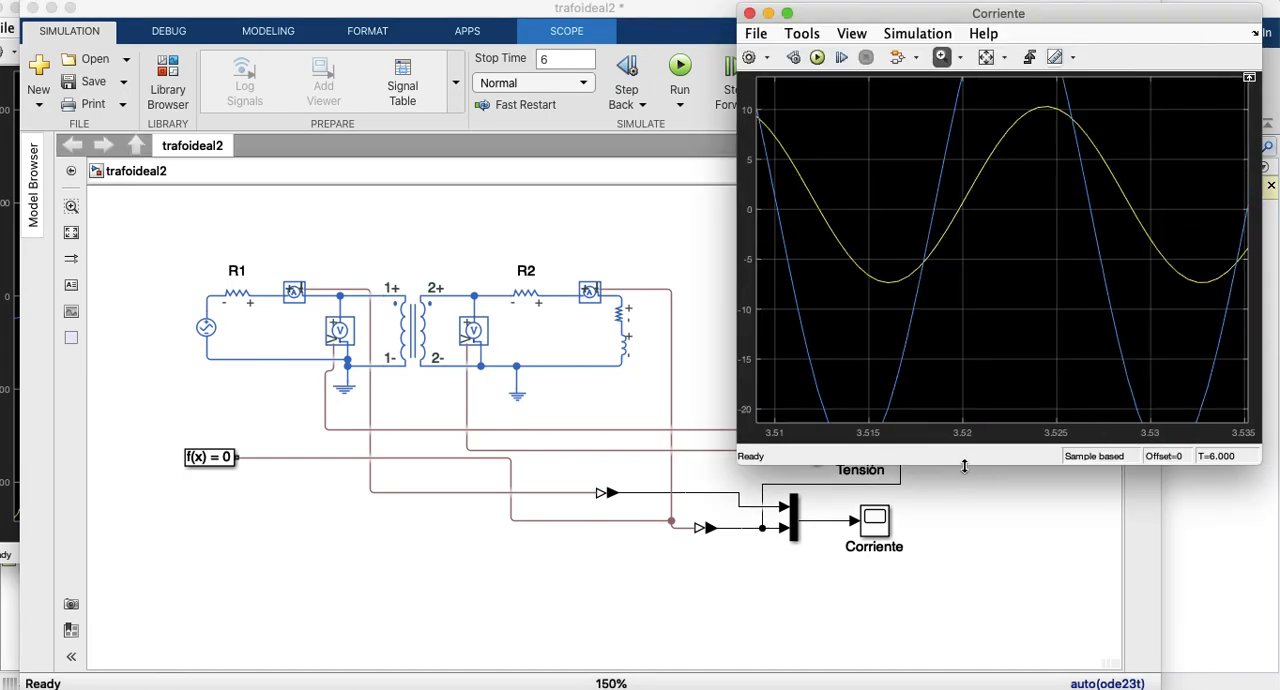
{"action": "right_click", "coordinate": [1007, 118]}
{"action": "left_click", "coordinate": [1025, 124]}
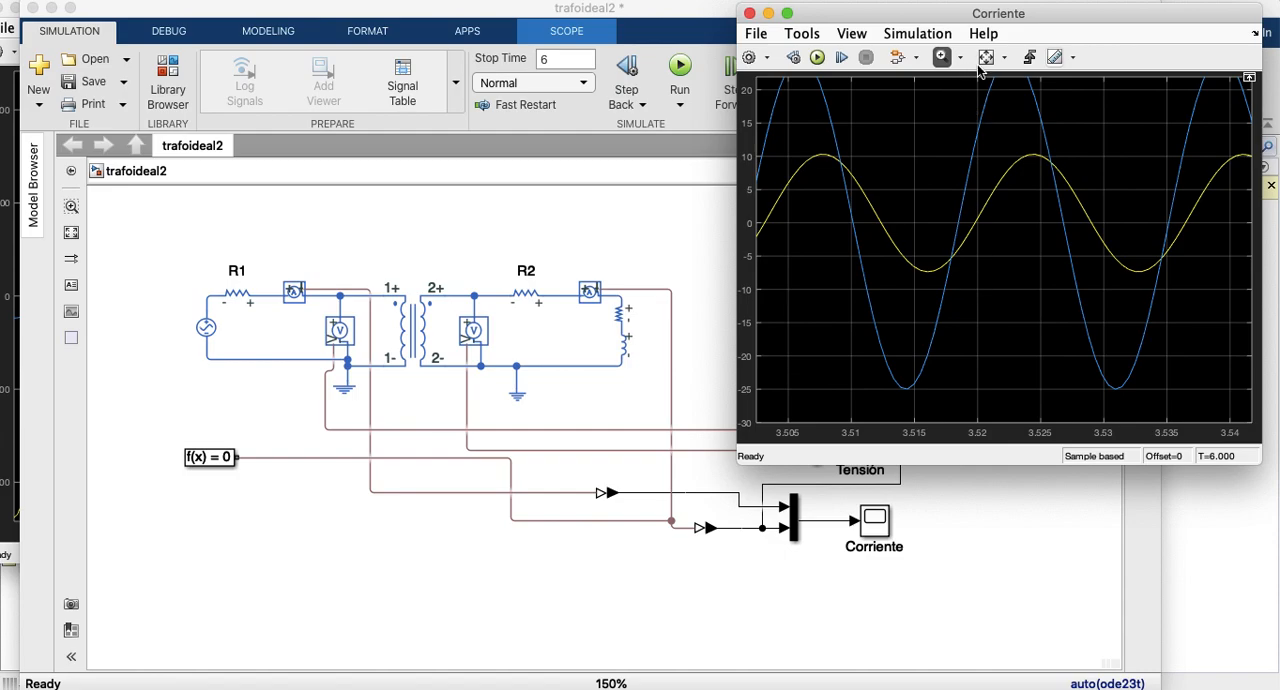
{"action": "left_click", "coordinate": [941, 57]}
{"action": "left_click", "coordinate": [960, 58]}
{"action": "left_click", "coordinate": [944, 158]}
{"action": "mouse_move", "coordinate": [943, 166]}
{"action": "left_mouse_down"}
{"action": "mouse_move", "coordinate": [946, 186]}
{"action": "mouse_move", "coordinate": [946, 175]}
{"action": "left_mouse_up"}
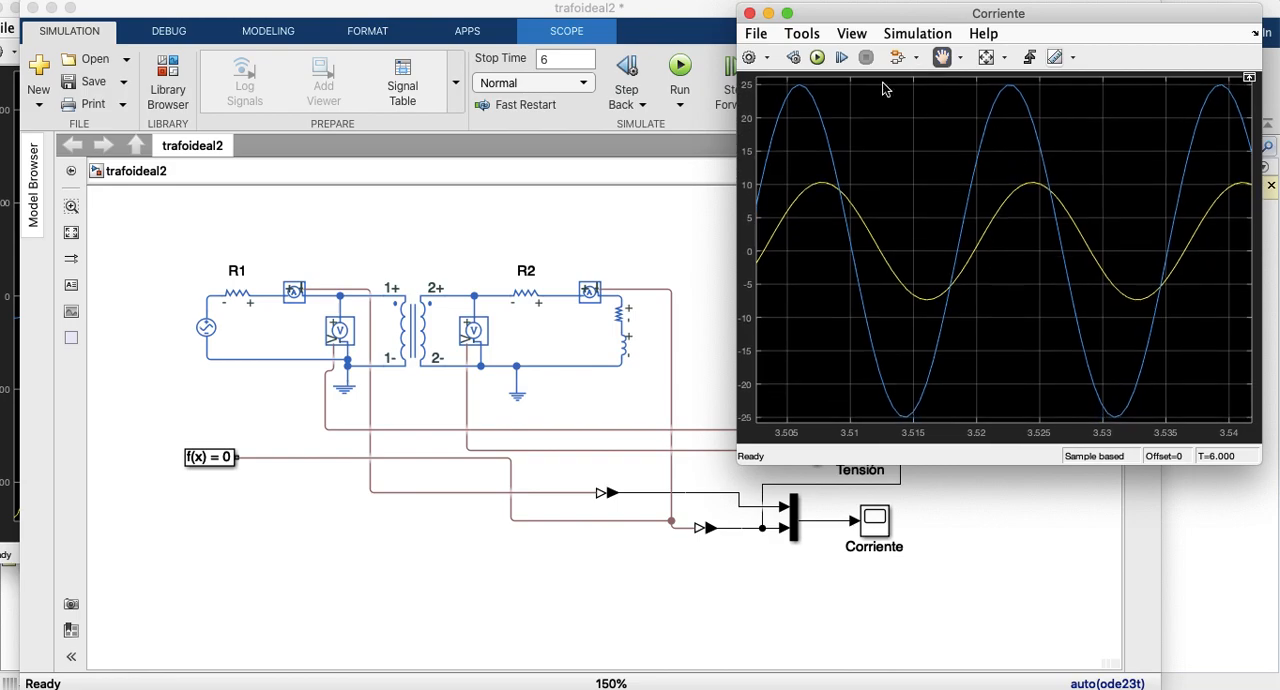
Step: Enlarge the Corriente scope to compare it side by side with Carga, and close both scopes
{"action": "left_click_drag", "start_coordinate": [737, 462], "coordinate": [656, 551]}
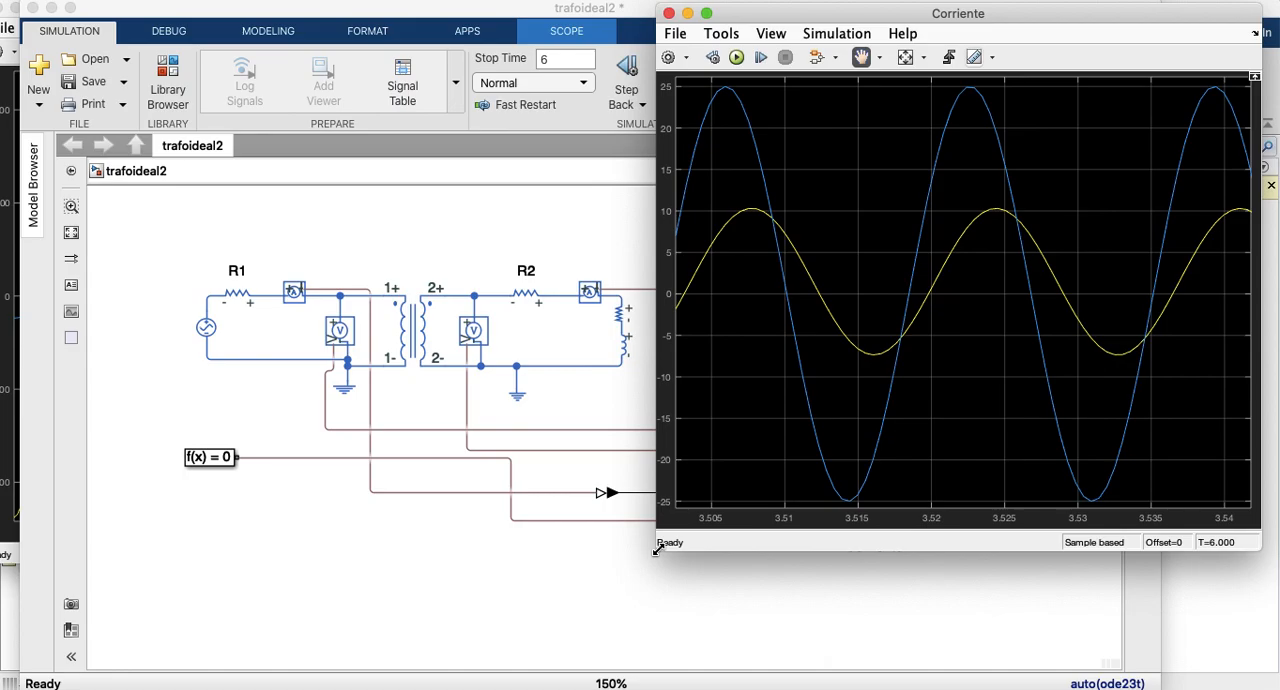
{"action": "key", "text": "ctrl+Up"}
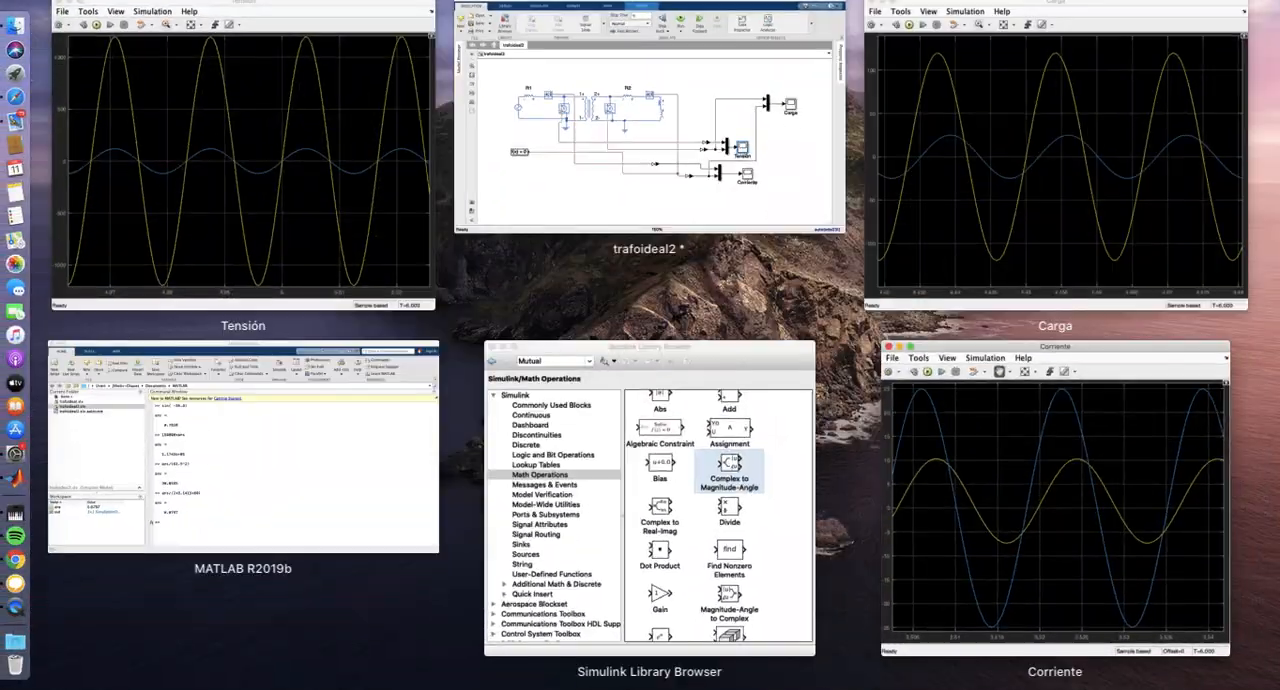
{"action": "left_click", "coordinate": [974, 206]}
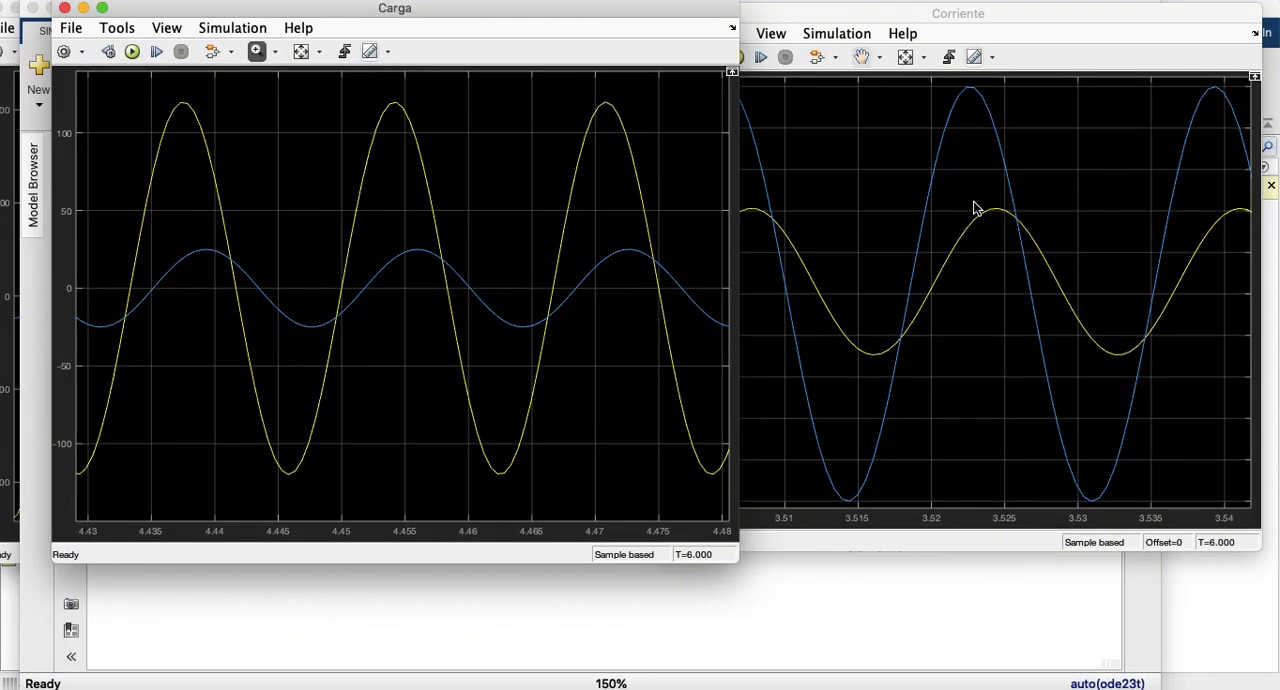
{"action": "left_click_drag", "start_coordinate": [572, 19], "coordinate": [531, 19]}
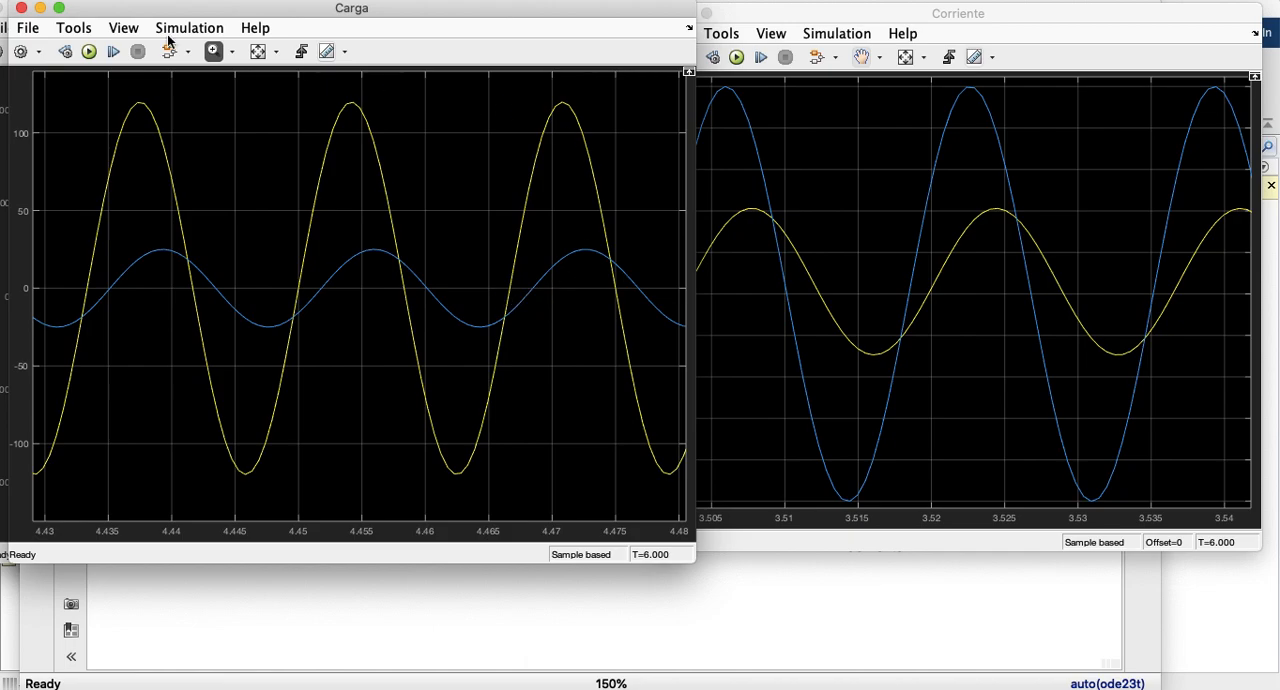
{"action": "left_click", "coordinate": [21, 8]}
{"action": "left_click", "coordinate": [670, 13]}
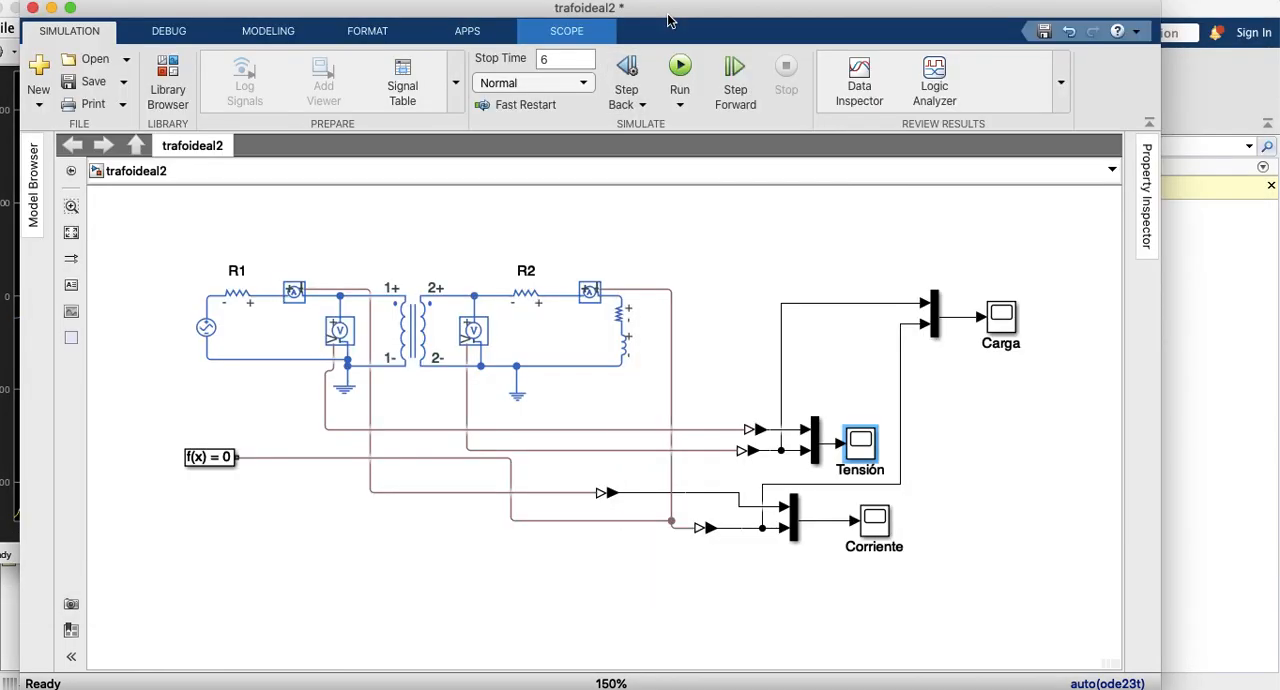
Step: Look through the Simulink library's Commonly Used Blocks and return to the model
{"action": "left_click", "coordinate": [178, 88]}
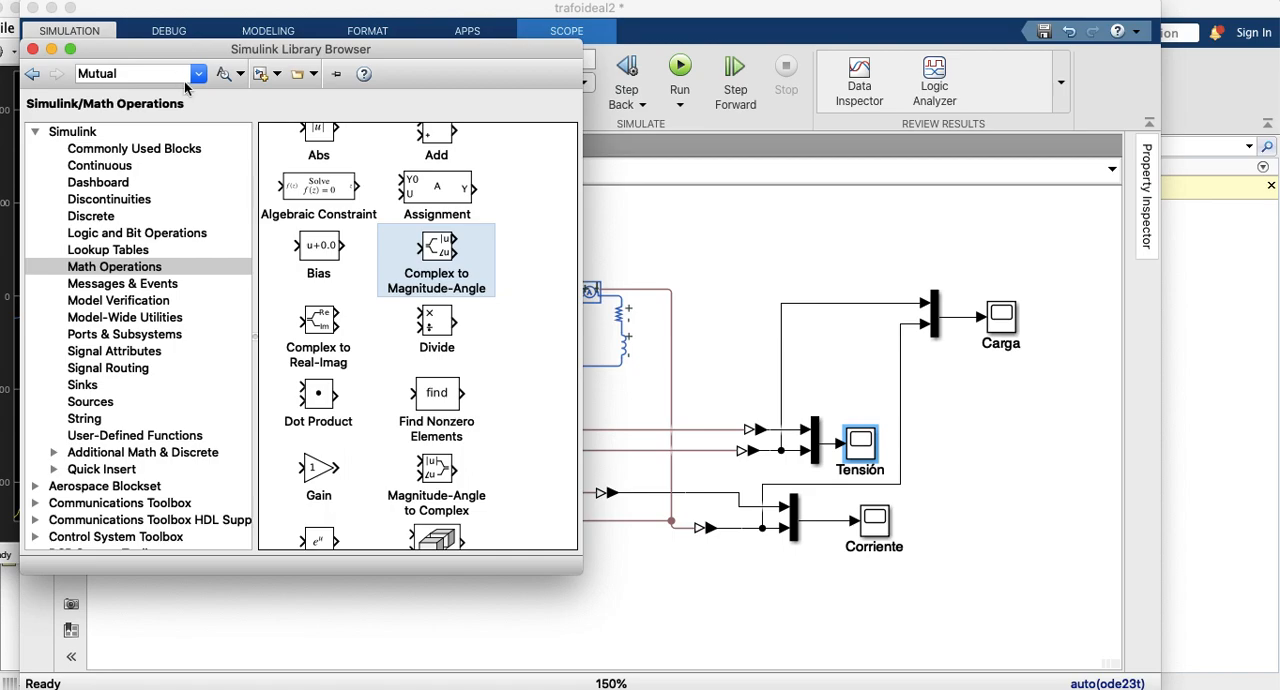
{"action": "left_click", "coordinate": [95, 152]}
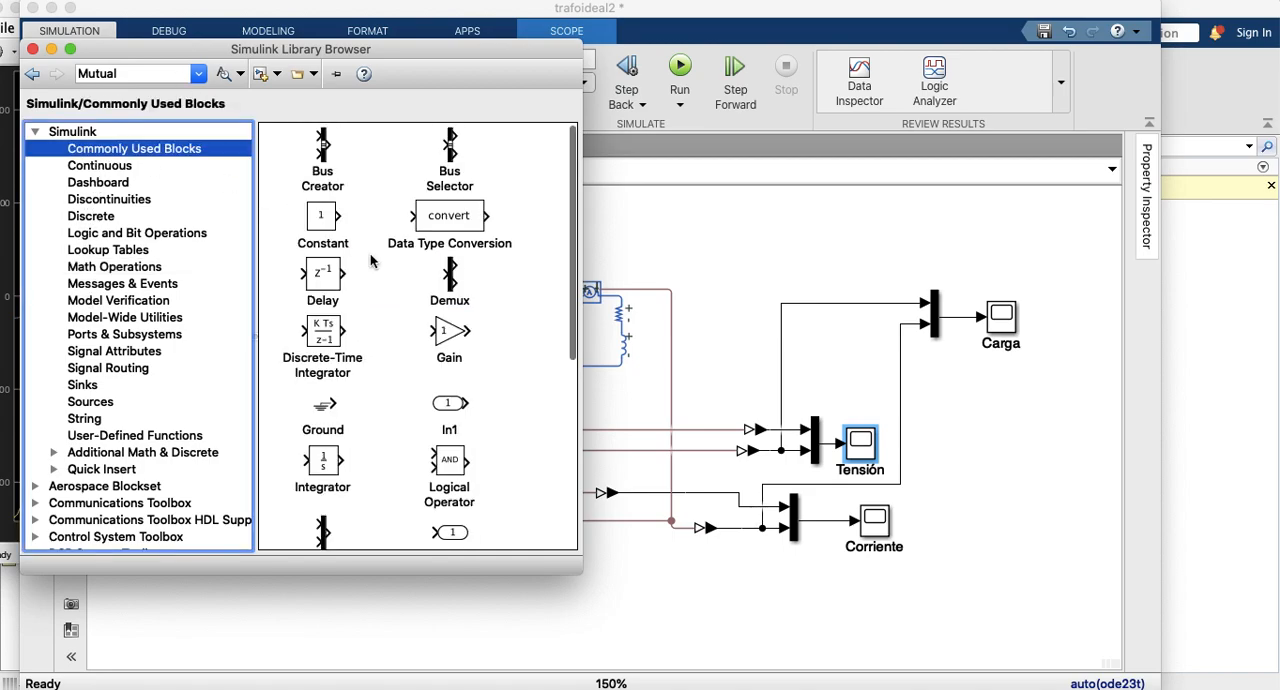
{"action": "scroll", "coordinate": [398, 356], "scroll_direction": "down", "scroll_amount": 6}
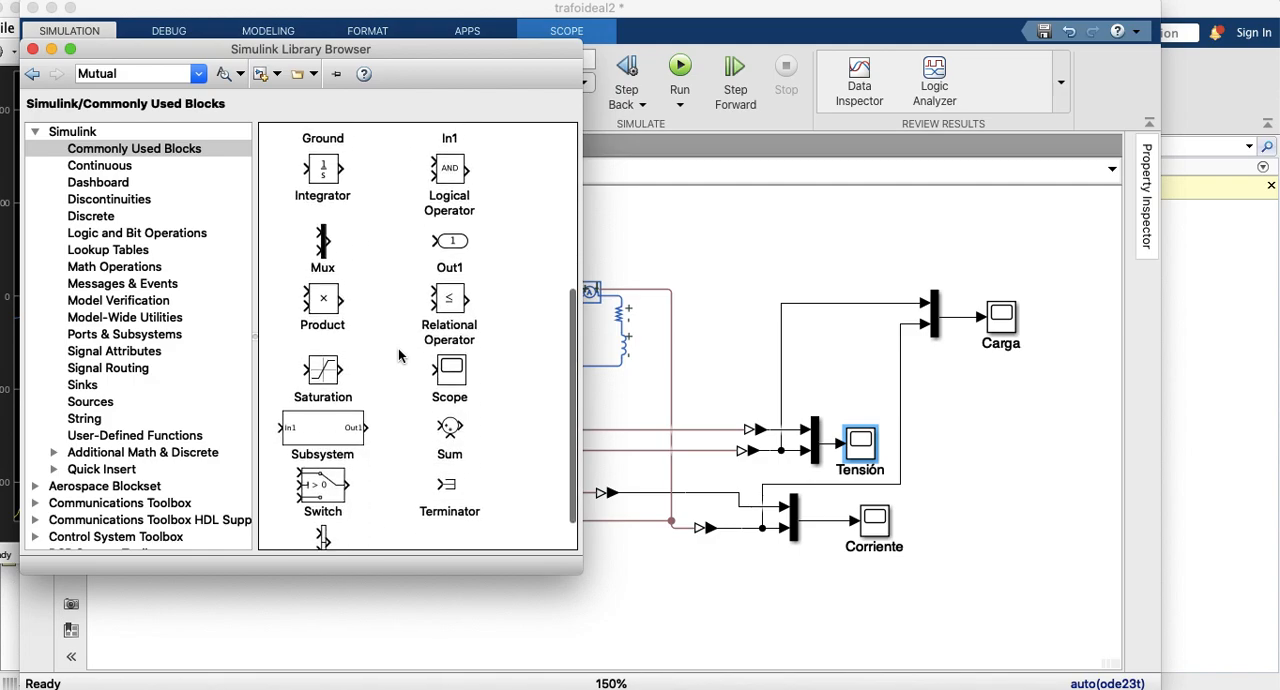
{"action": "scroll", "coordinate": [398, 356], "scroll_direction": "up", "scroll_amount": 1}
{"action": "scroll", "coordinate": [398, 356], "scroll_direction": "up", "scroll_amount": 8}
{"action": "scroll", "coordinate": [398, 356], "scroll_direction": "down", "scroll_amount": 9}
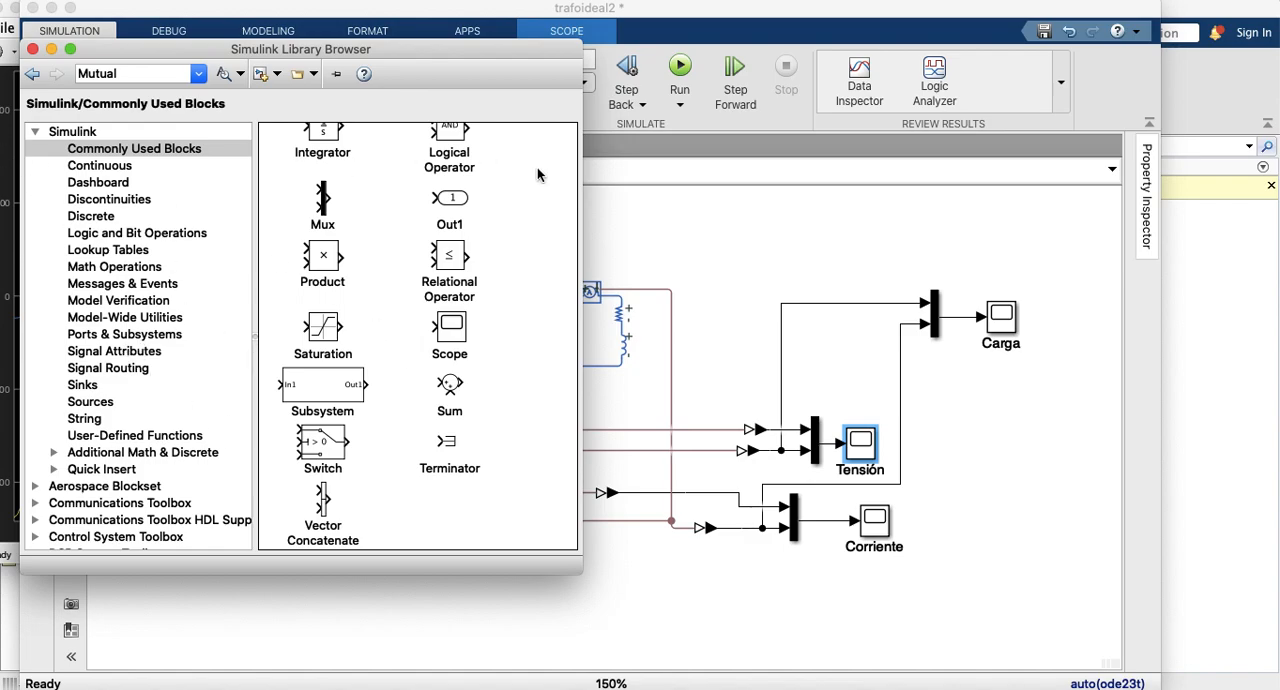
{"action": "left_click", "coordinate": [746, 270]}
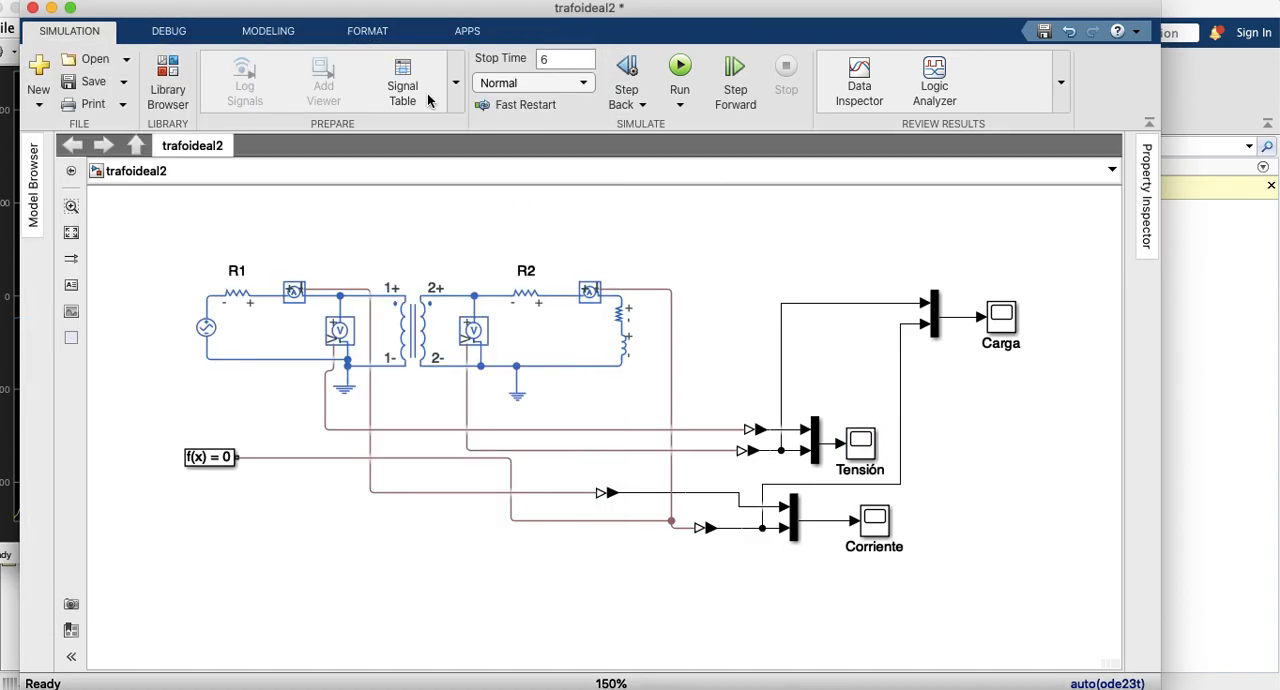
Step: Save a copy of the model in the MATLAB folder under the name traforeal
{"action": "left_click", "coordinate": [124, 90]}
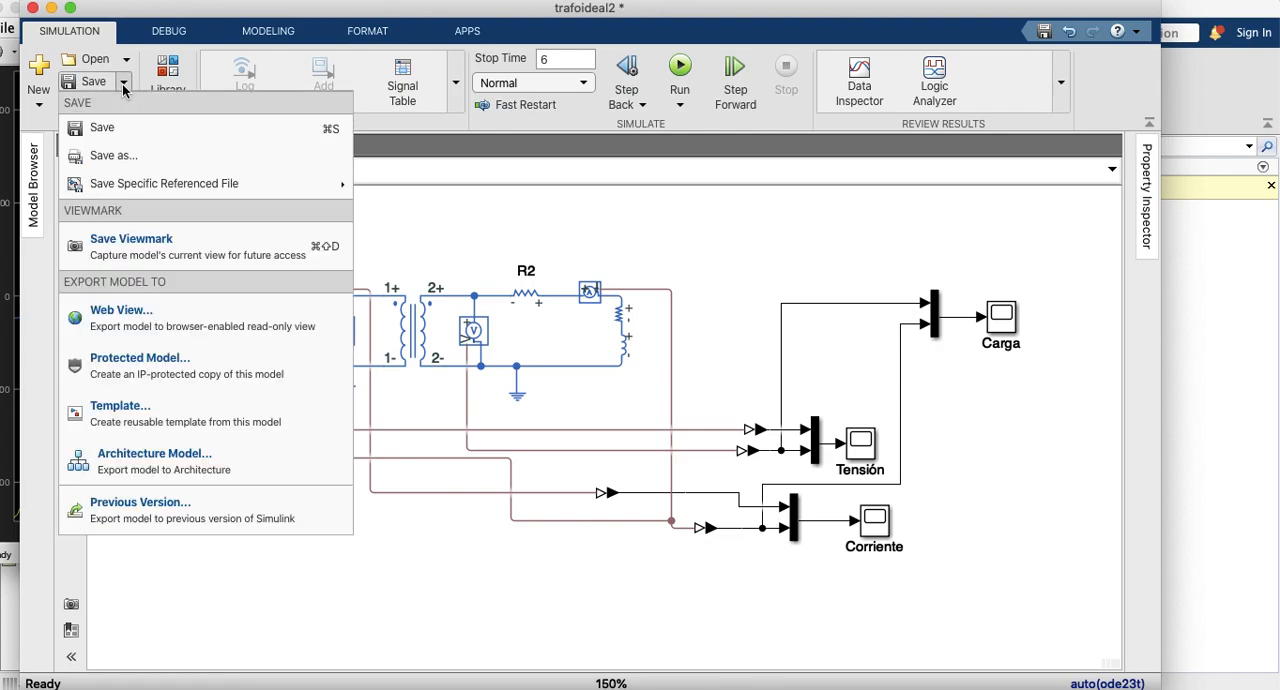
{"action": "left_click", "coordinate": [115, 156]}
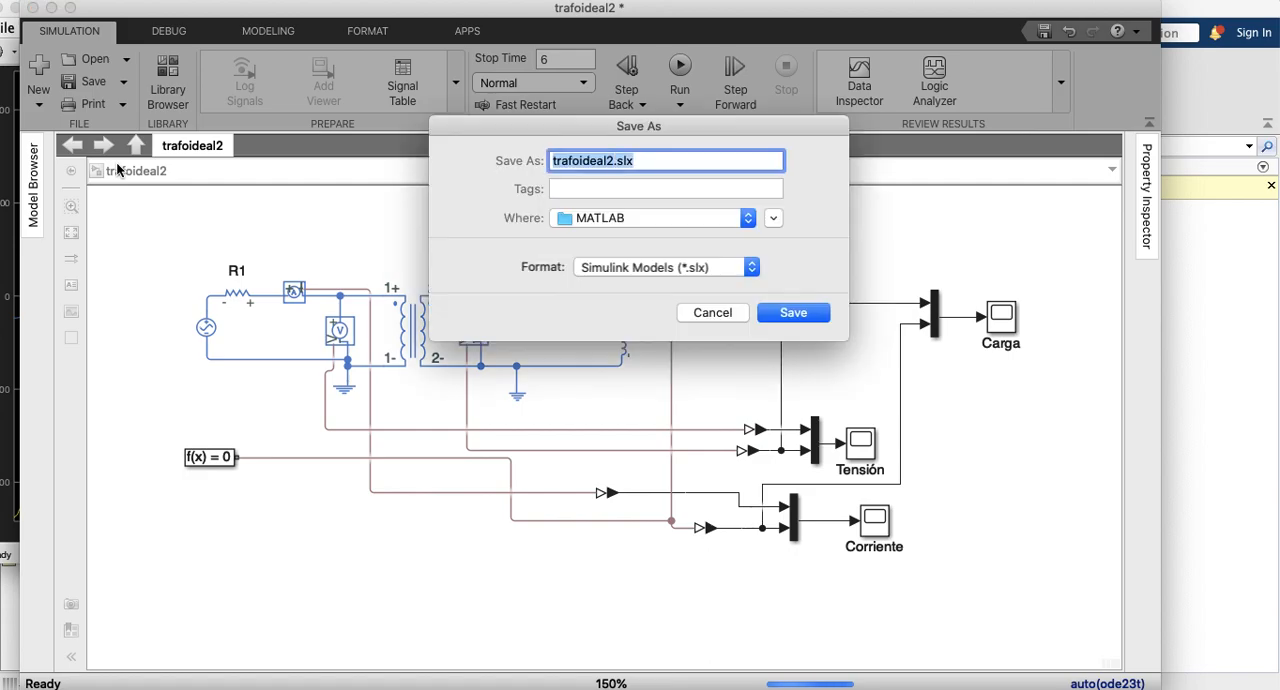
{"action": "left_click", "coordinate": [580, 161]}
{"action": "left_click_drag", "start_coordinate": [580, 161], "coordinate": [598, 161]}
{"action": "type", "text": "re"}
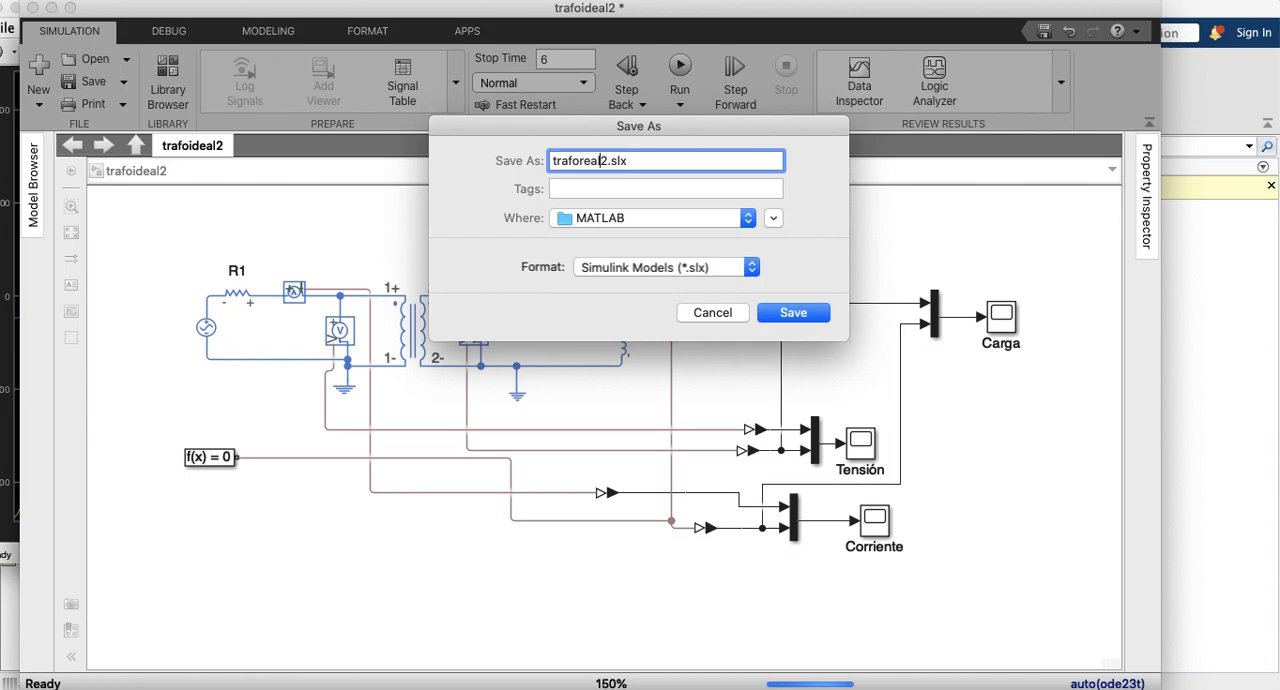
{"action": "key", "text": "BackSpace"}
{"action": "left_click", "coordinate": [790, 313]}
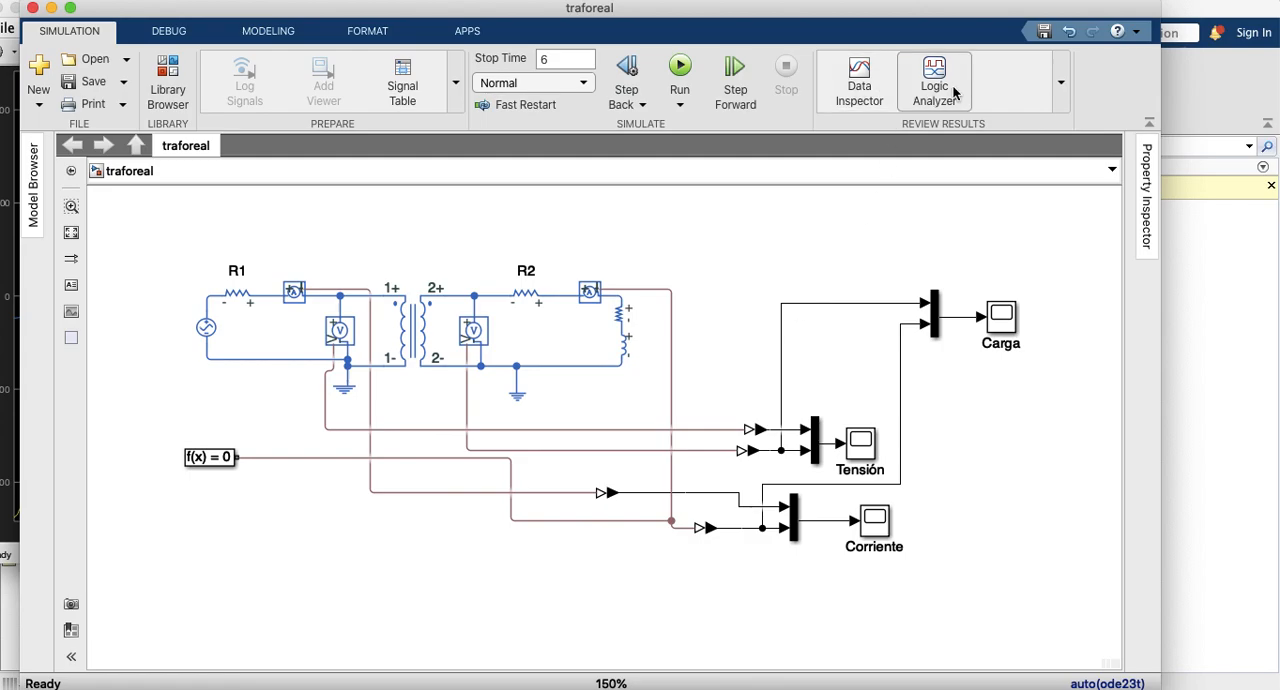
Step: Open the Simulation Data Inspector, look over its getting-started guide and signal plot area, and close it
{"action": "left_click", "coordinate": [859, 85]}
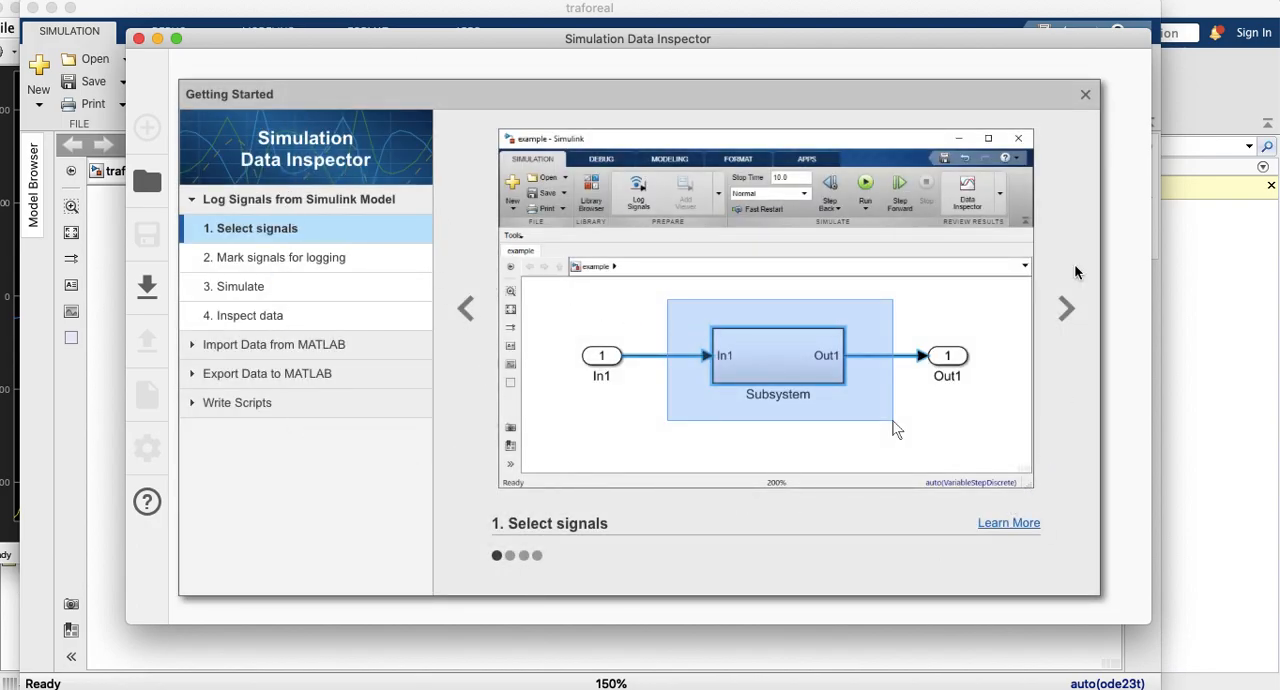
{"action": "left_click", "coordinate": [1084, 100]}
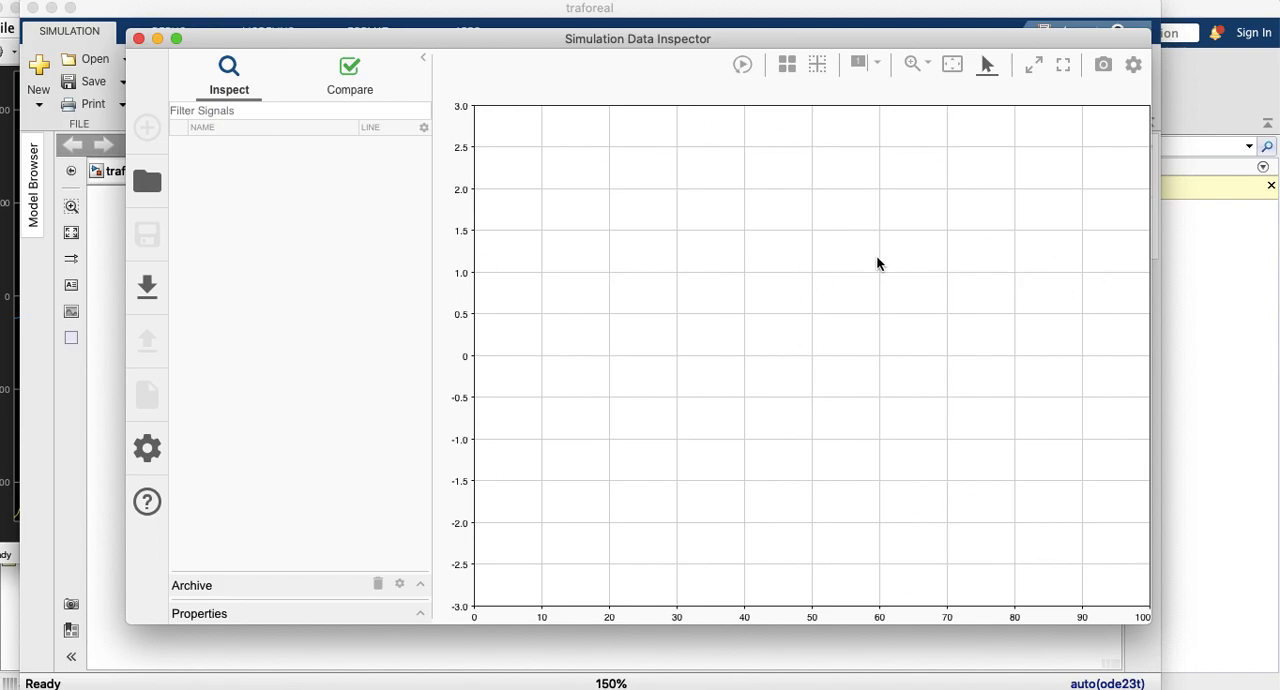
{"action": "mouse_move", "coordinate": [1, 1]}
{"action": "left_click", "coordinate": [139, 40]}
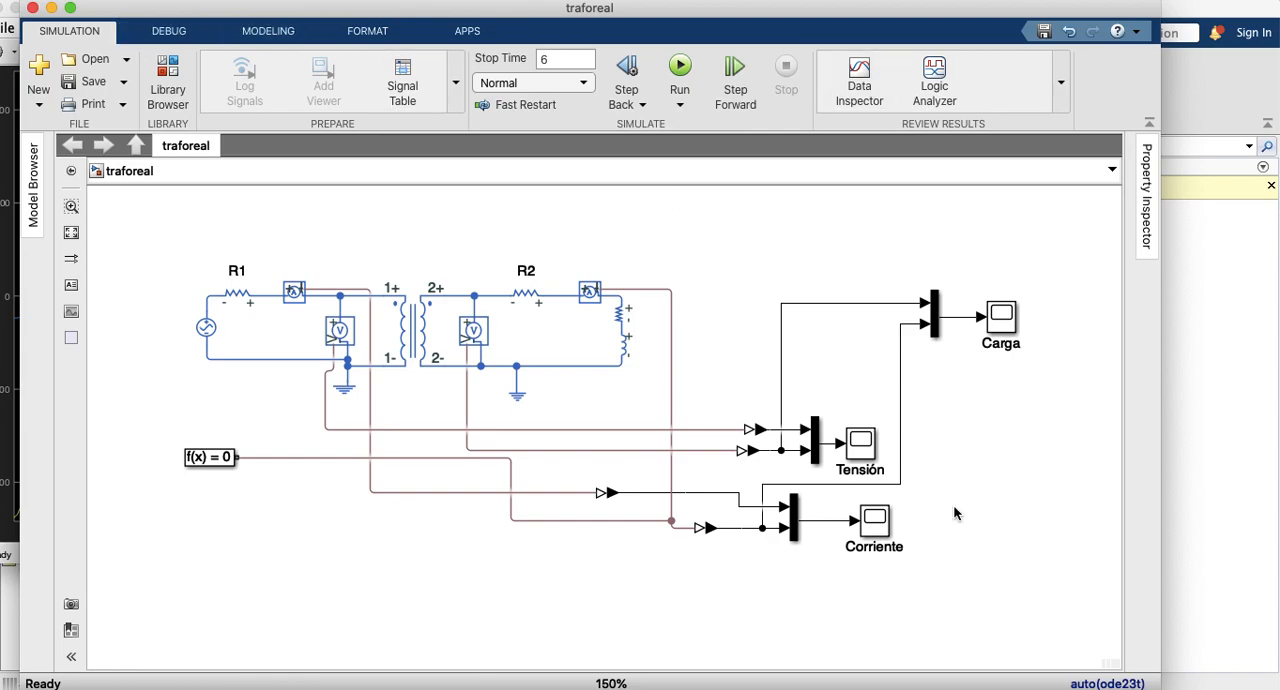